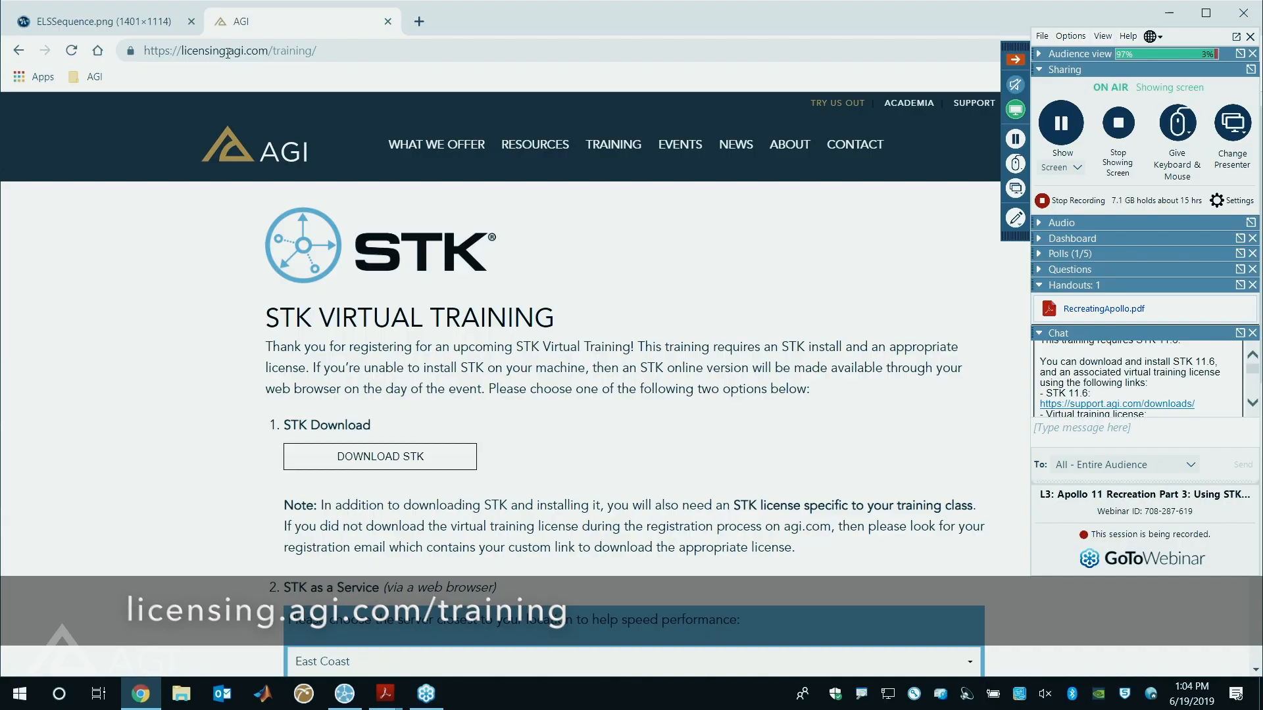
- Review the server location choices for STK as a Service on the STK Virtual Training page
scroll(472, 380, down, 4)
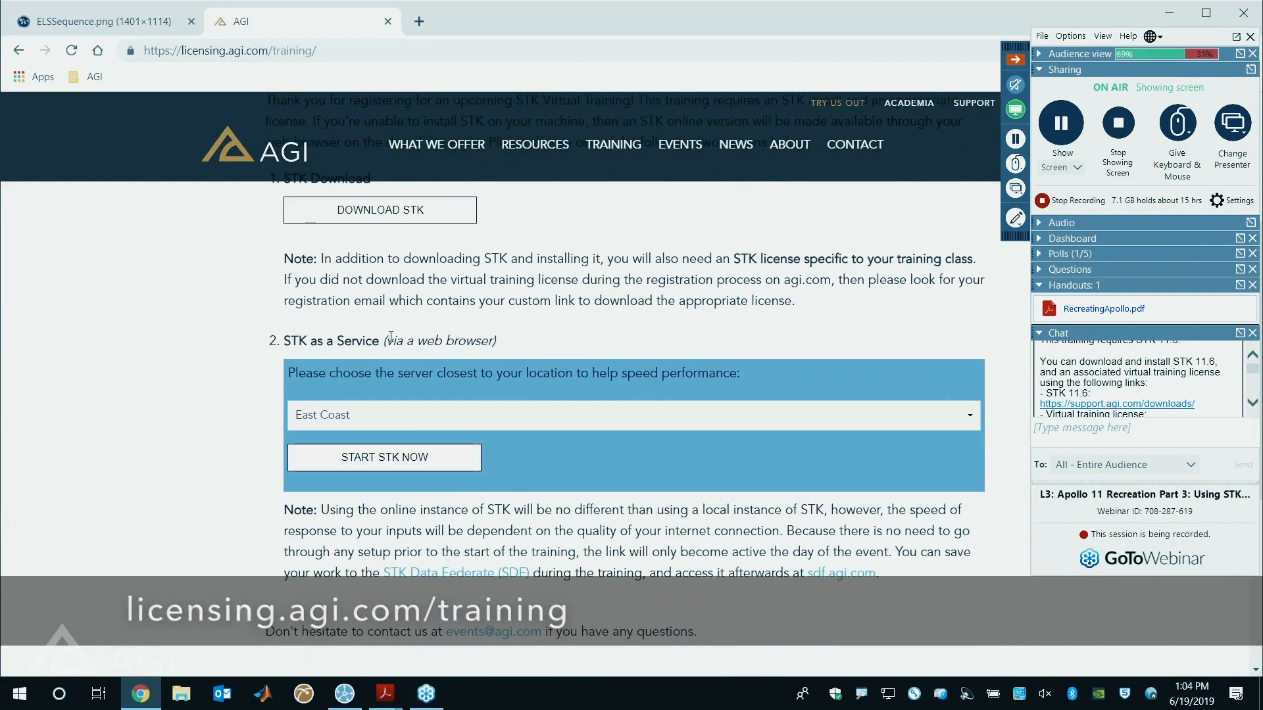
click(862, 420)
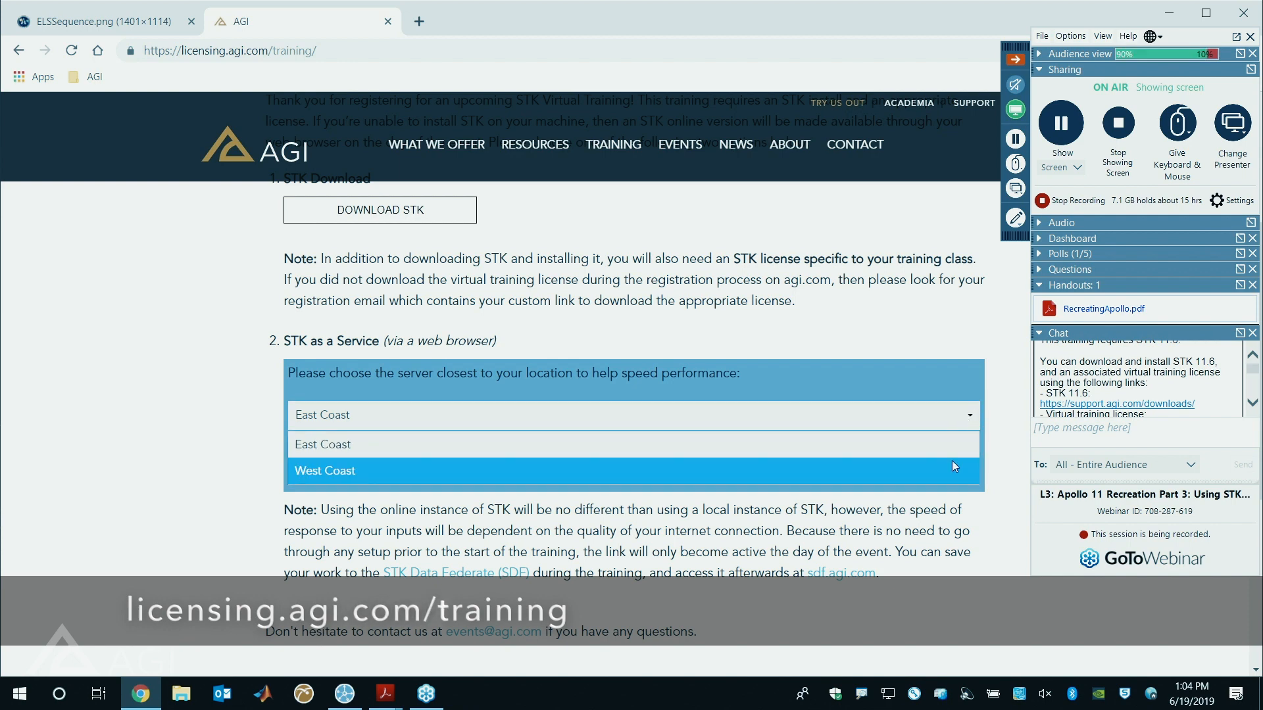
click(953, 354)
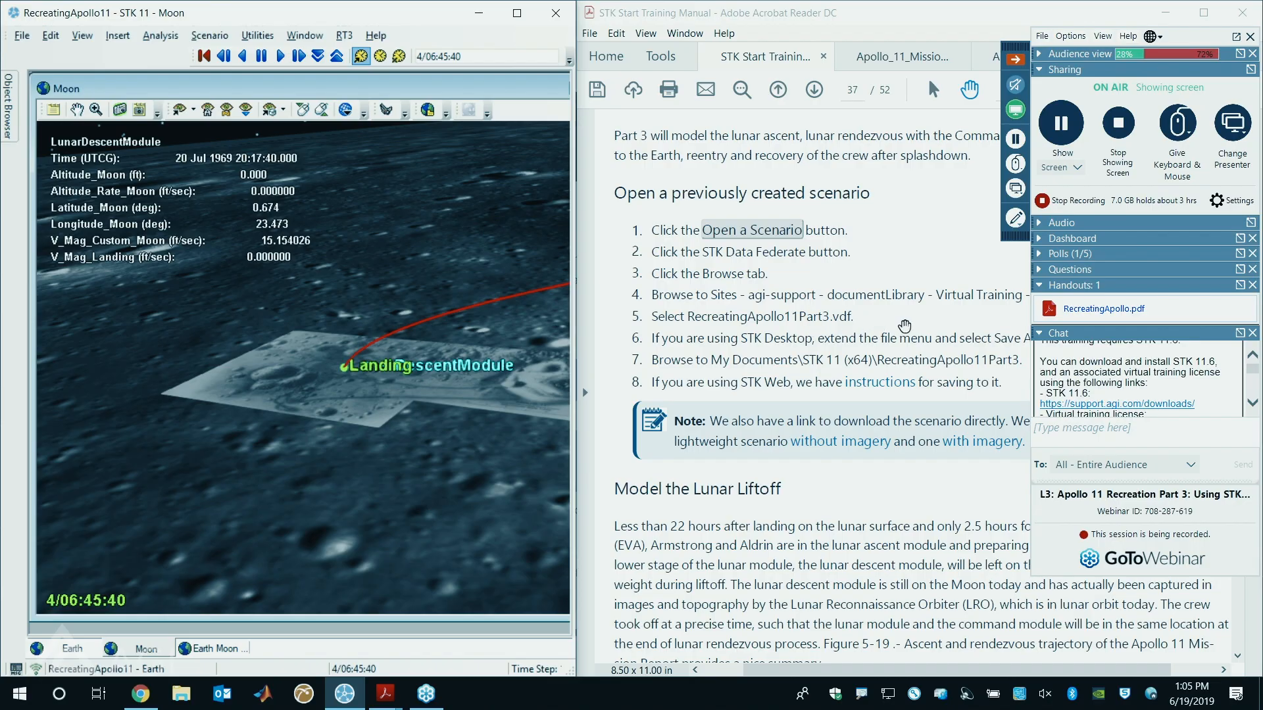
- In the scenario Open dialog, browse the STK Data Federate to the Apollo 11 folder in agi-support's documentLibrary under Virtual Training
scroll(912, 349, up, 1)
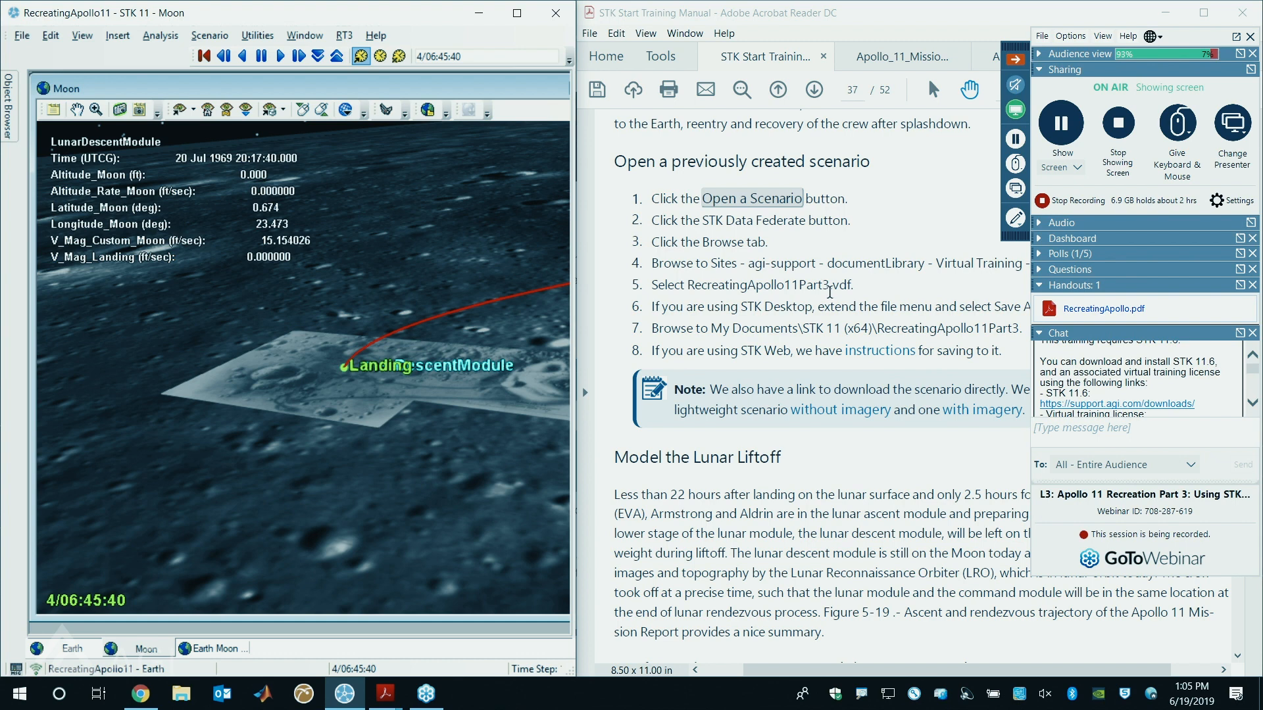
click(20, 38)
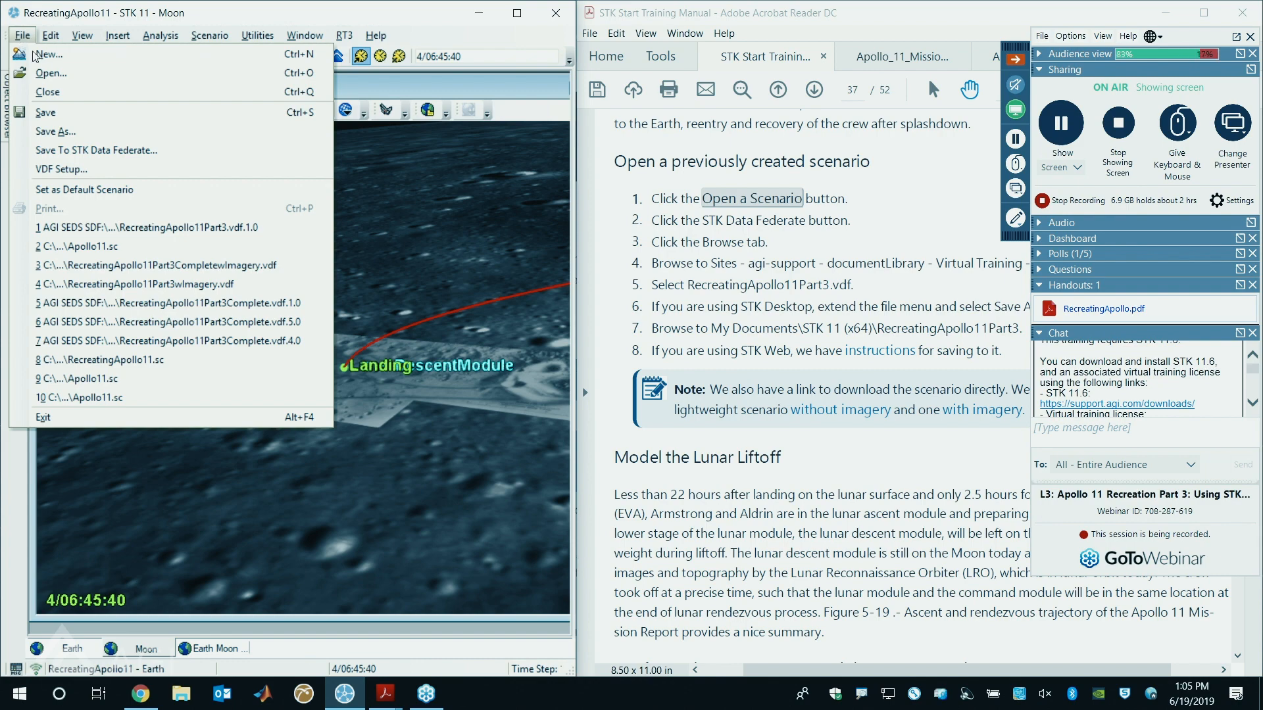
click(45, 79)
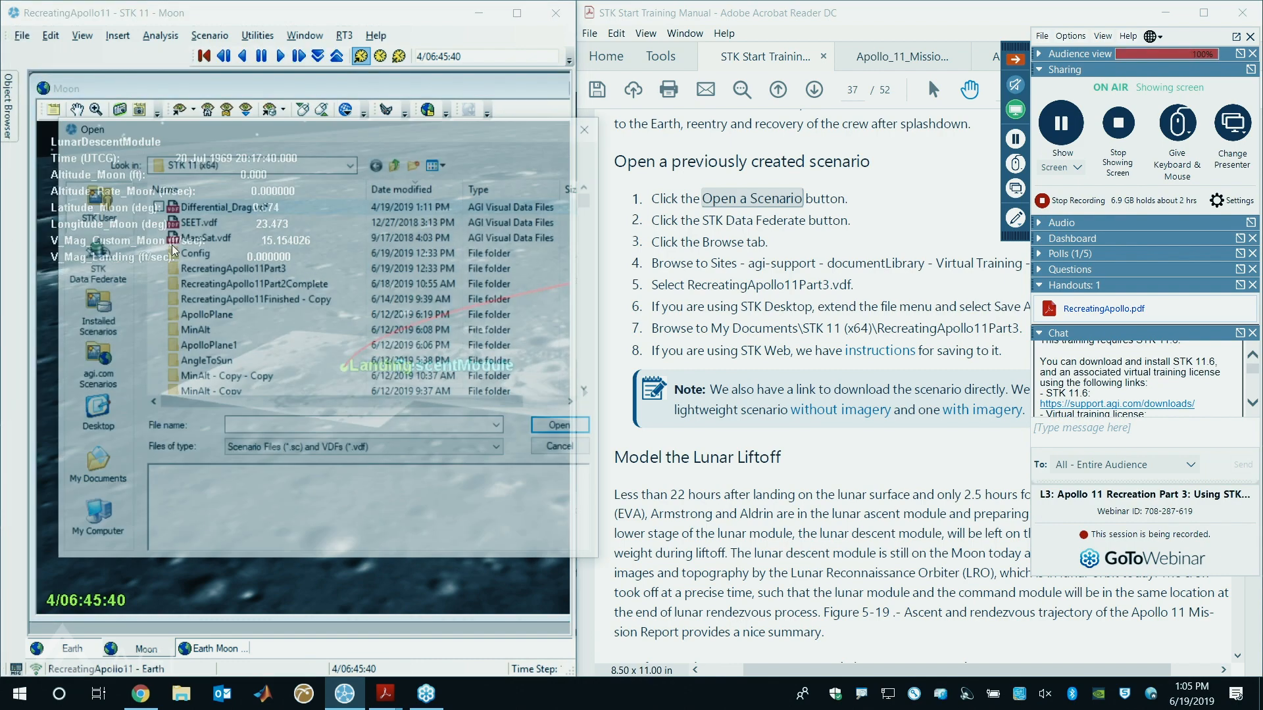
click(109, 263)
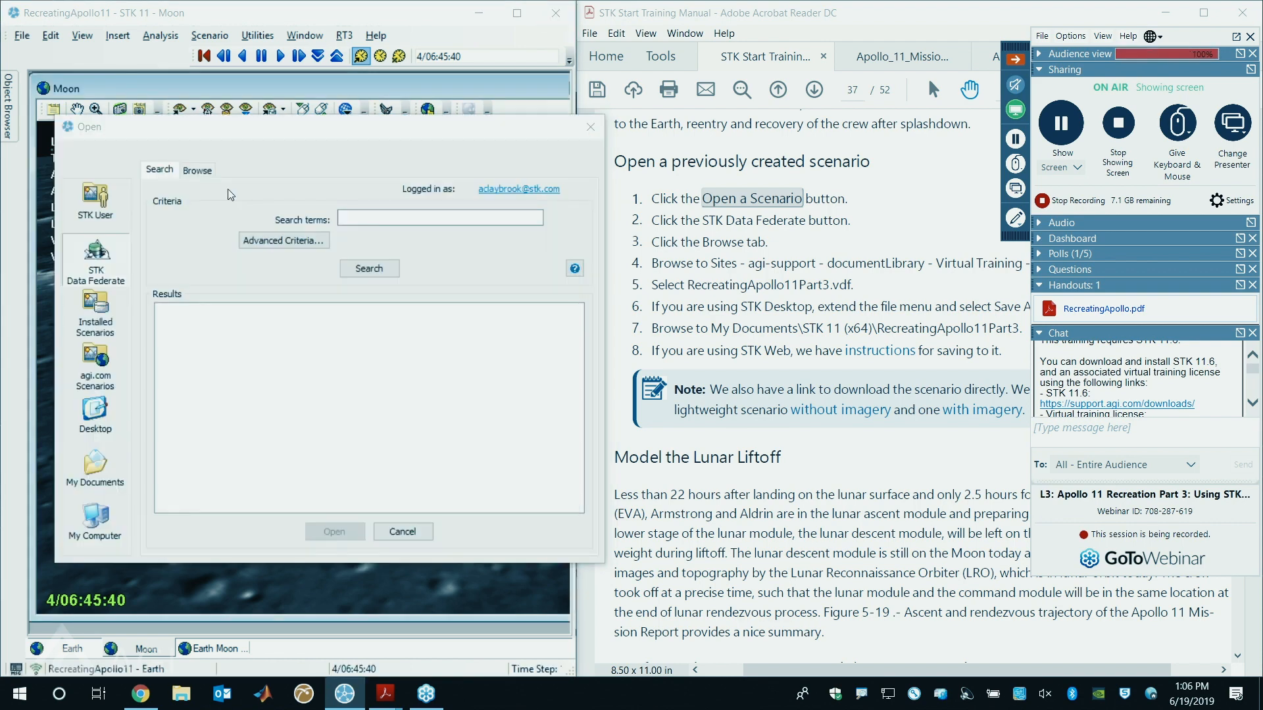
click(197, 171)
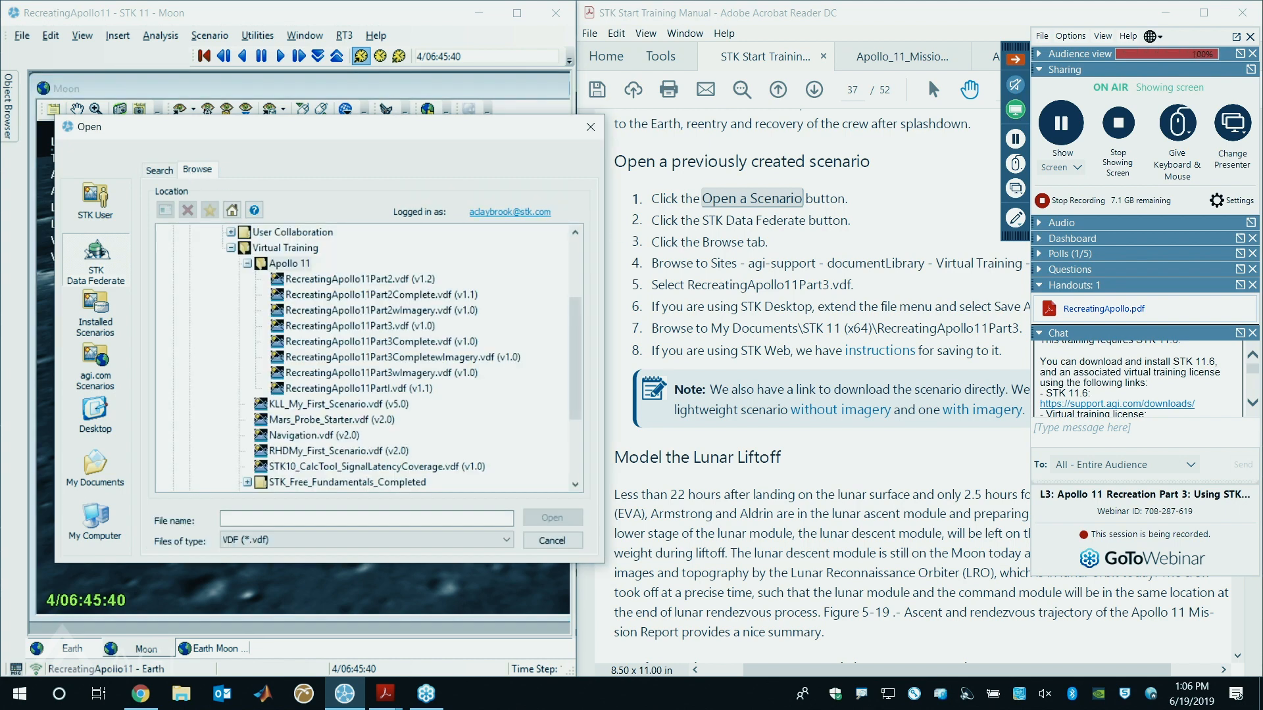
scroll(284, 294, up, 2)
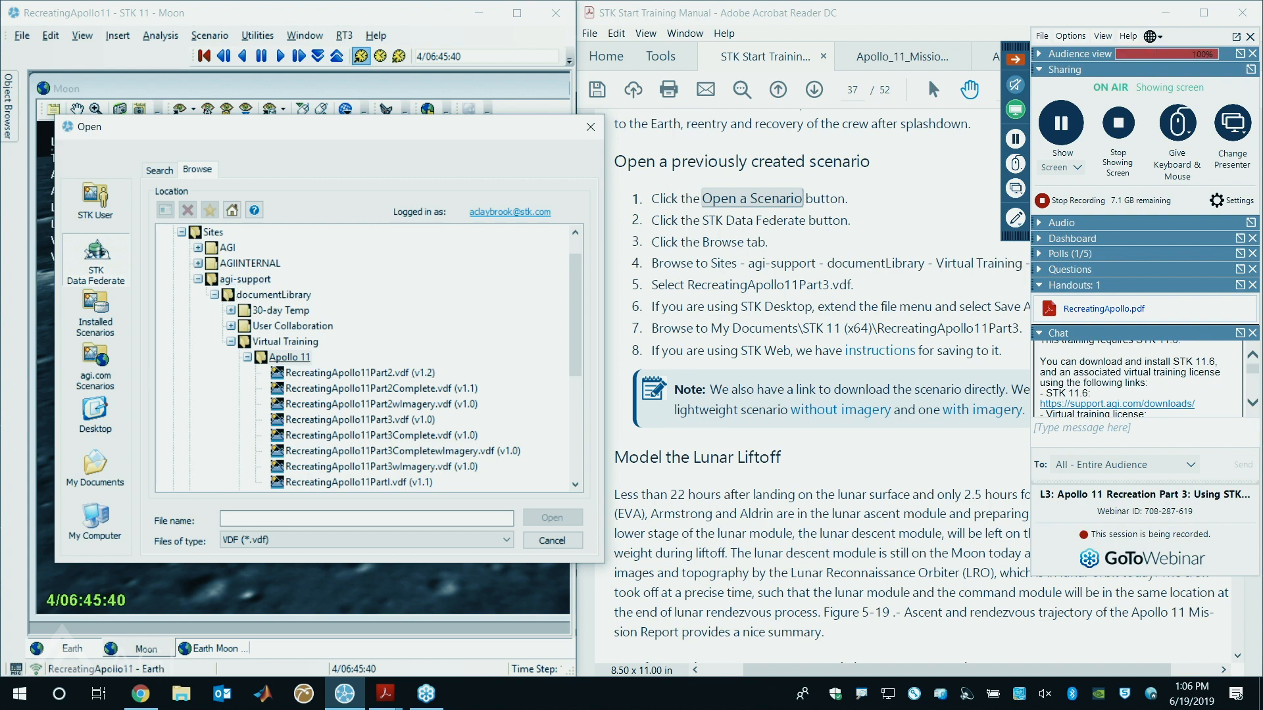
scroll(347, 415, down, 2)
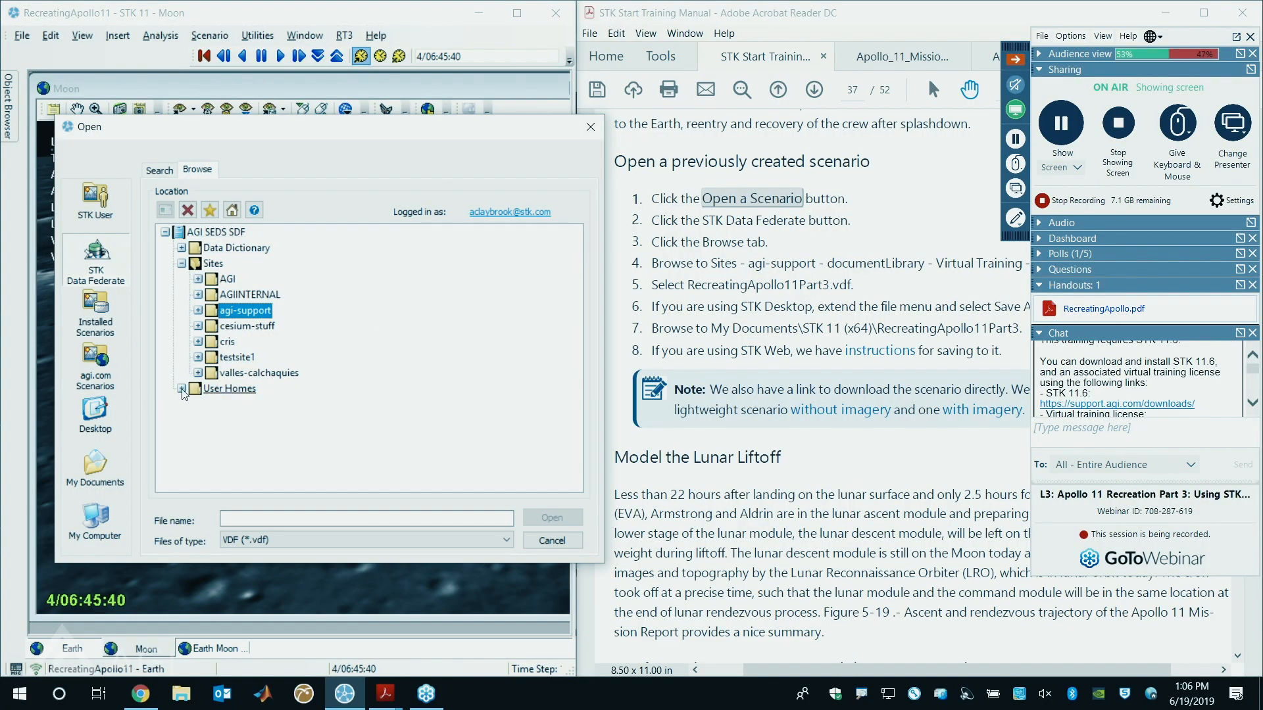
- Examine the personal folder in User Homes and the Apollo 11 Part 3 scenario files under agi-support, leaving the current scenario loaded
click(218, 389)
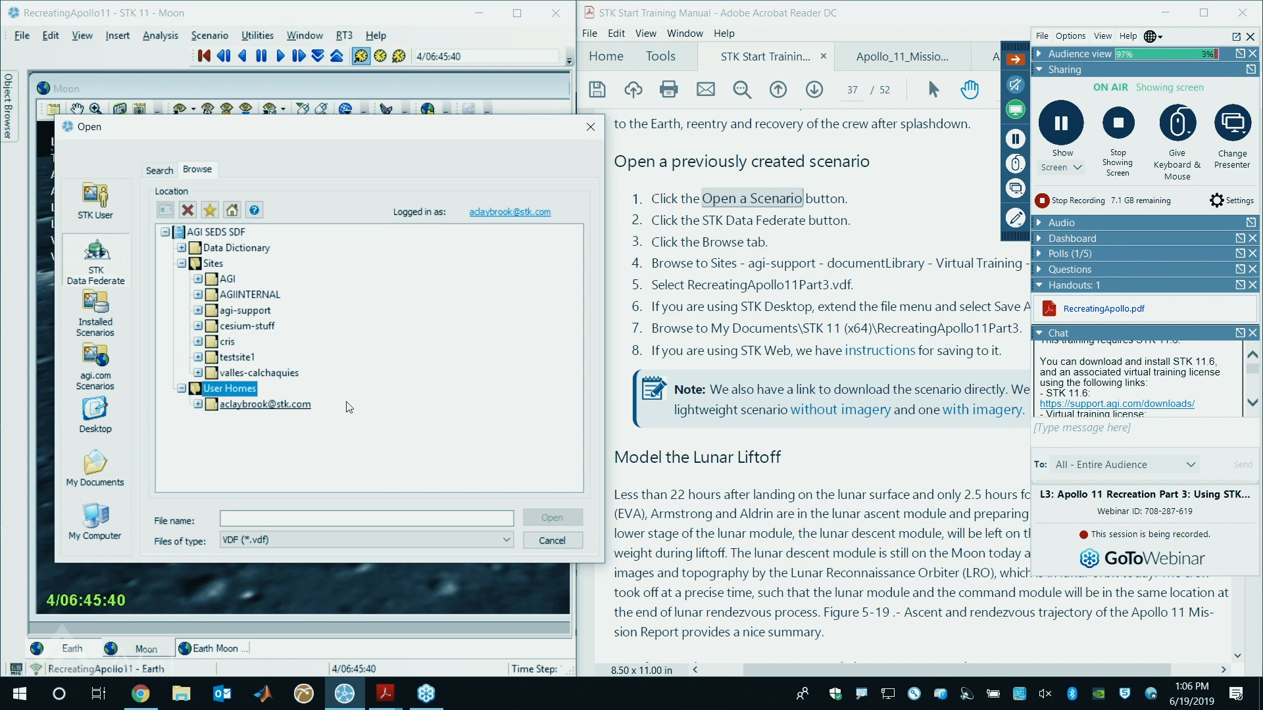
click(198, 404)
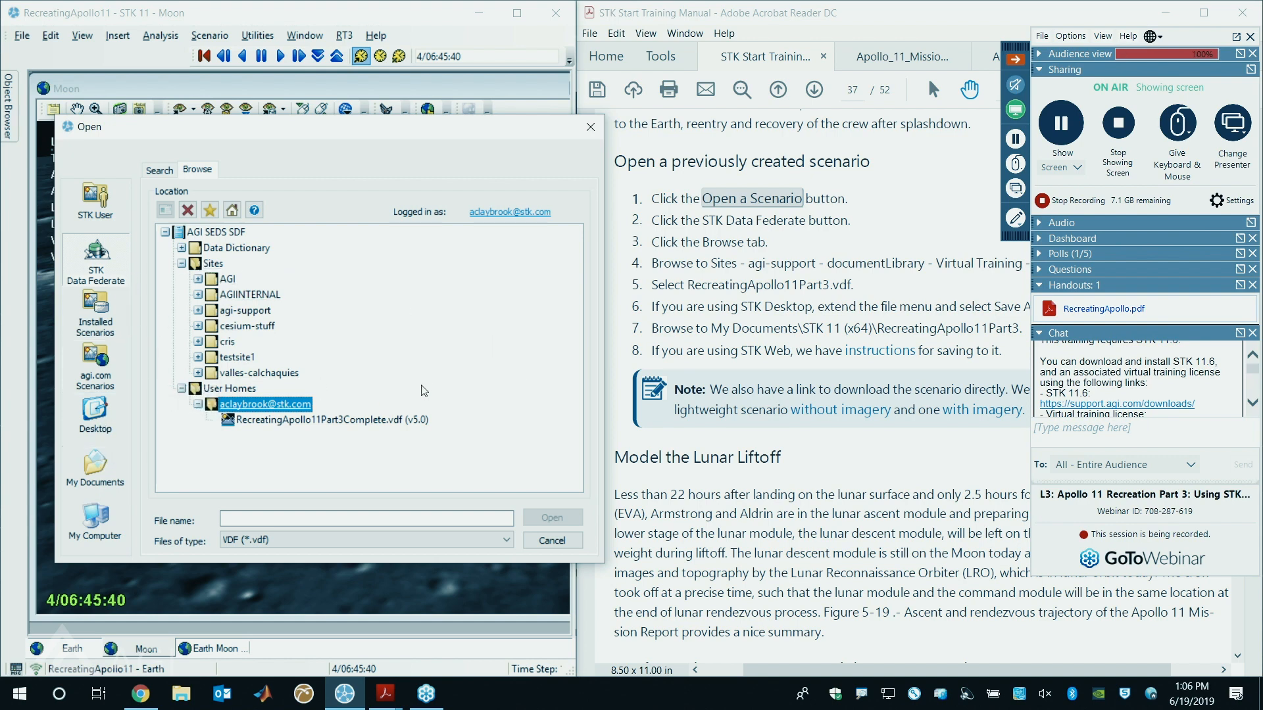
click(198, 312)
scroll(368, 394, down, 1)
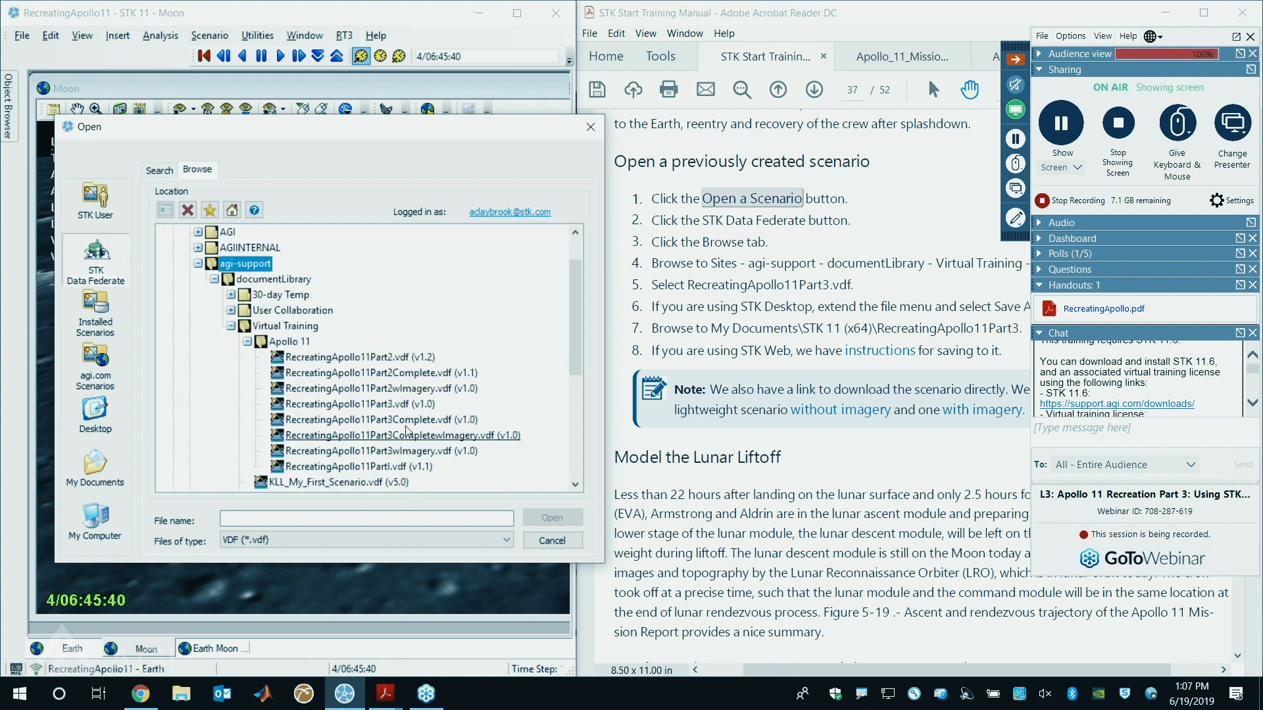
double_click(408, 449)
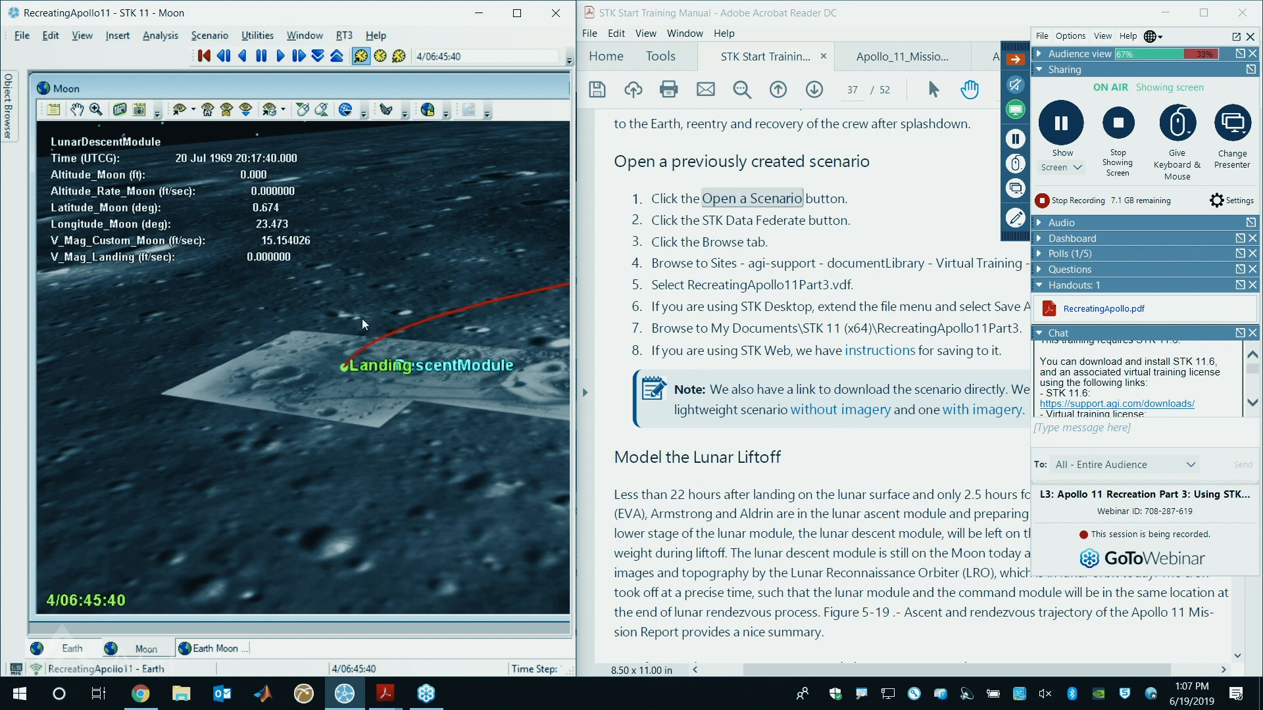
- Examine the lunar landing site imagery from above and show the ArmstrongsFirstStep stored view
drag(367, 321, 413, 336)
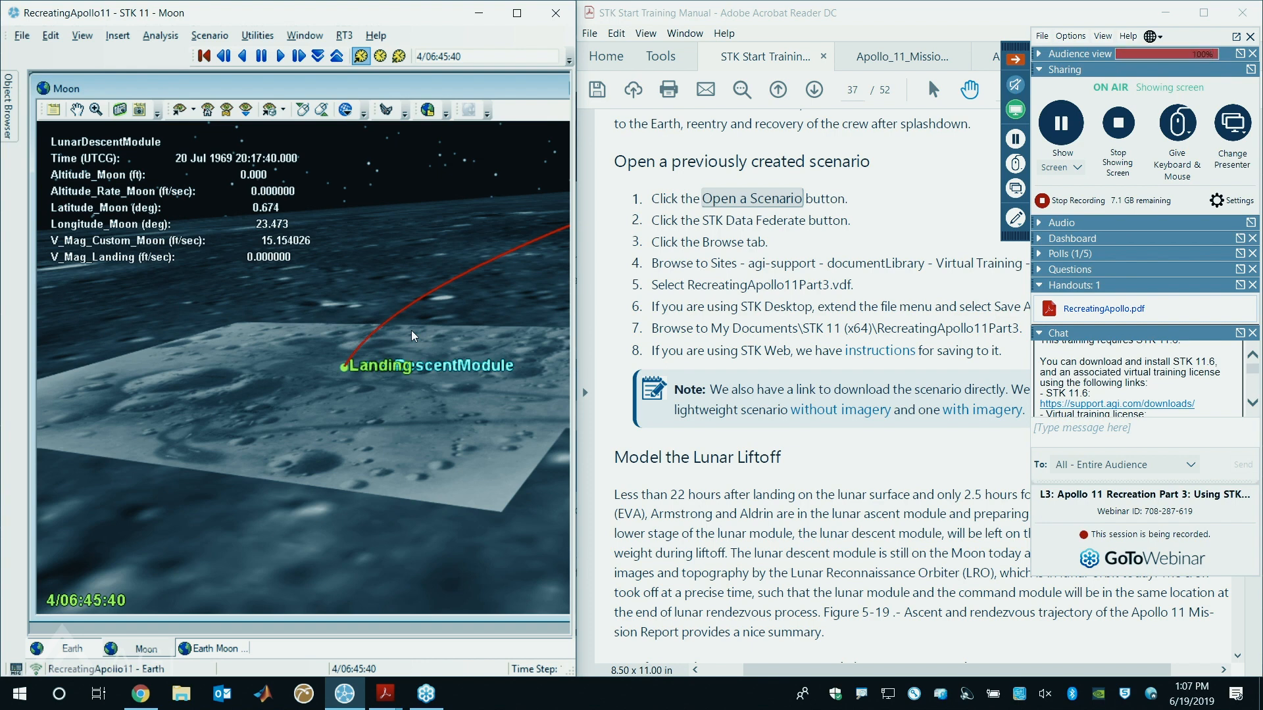
drag(413, 336, 360, 475)
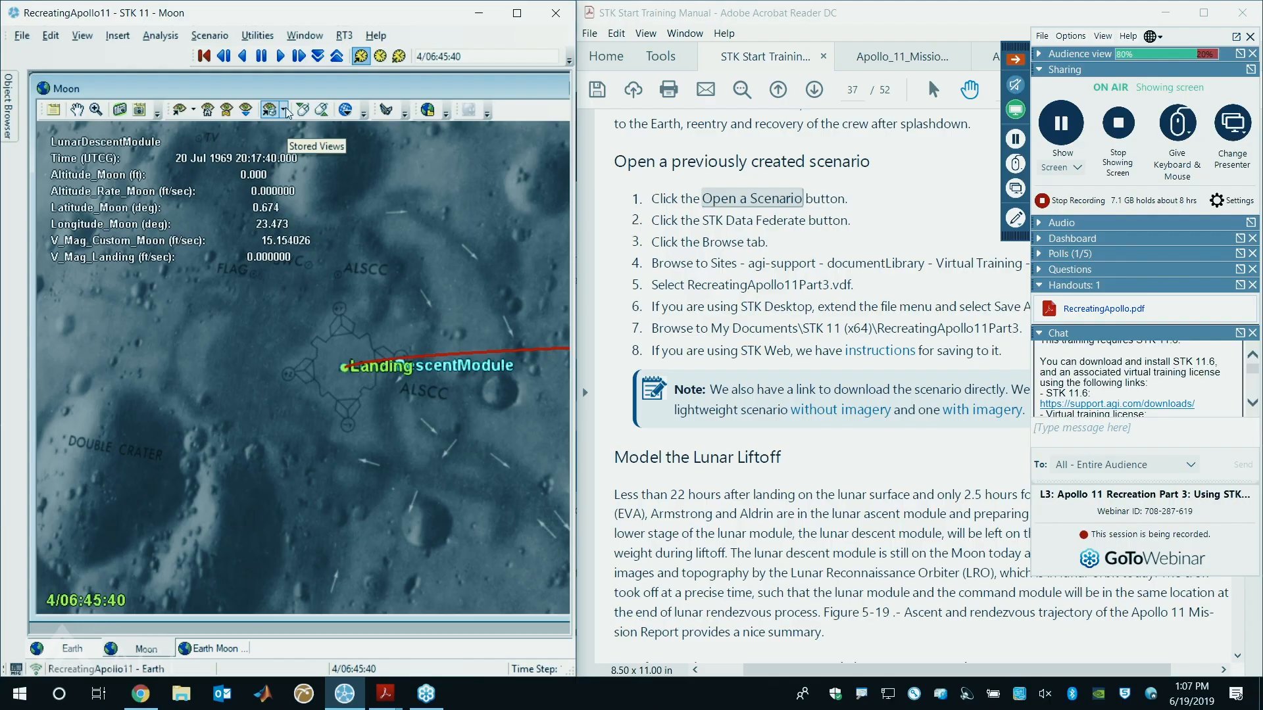
click(285, 111)
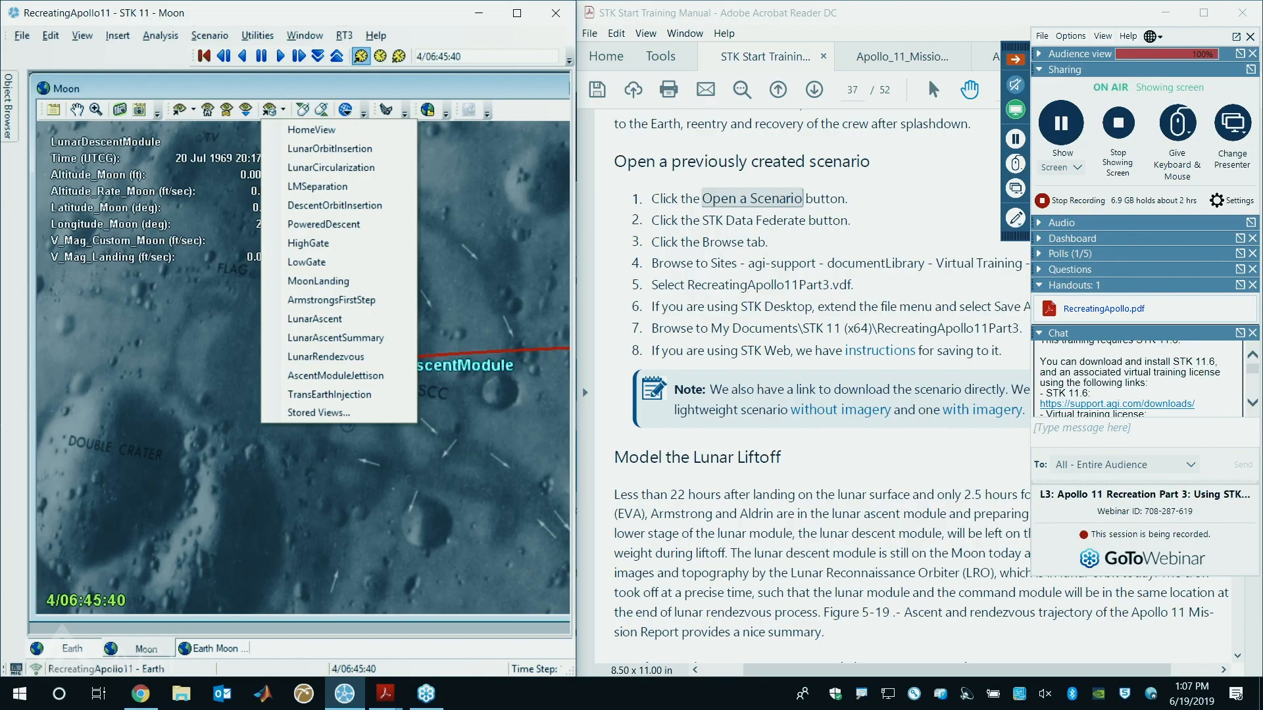
click(360, 304)
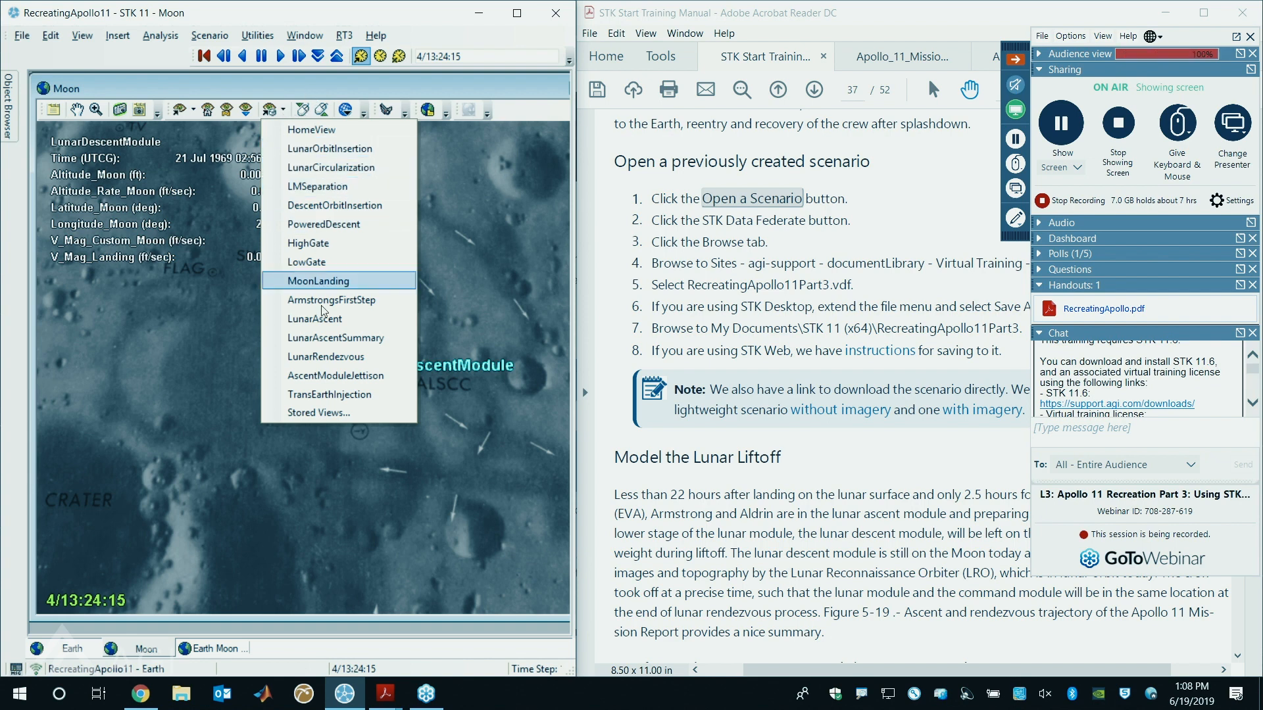
- Show the LunarAscent stored view of the Moon and return to ArmstrongsFirstStep
click(316, 319)
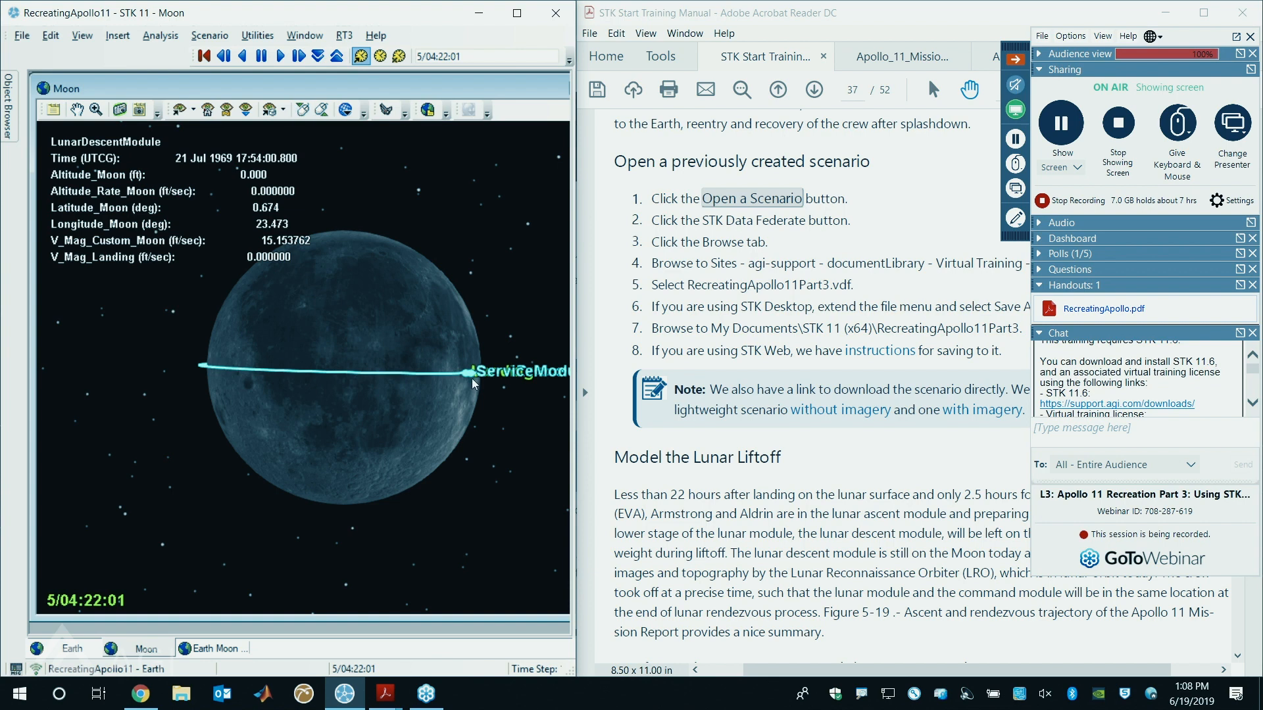
click(285, 110)
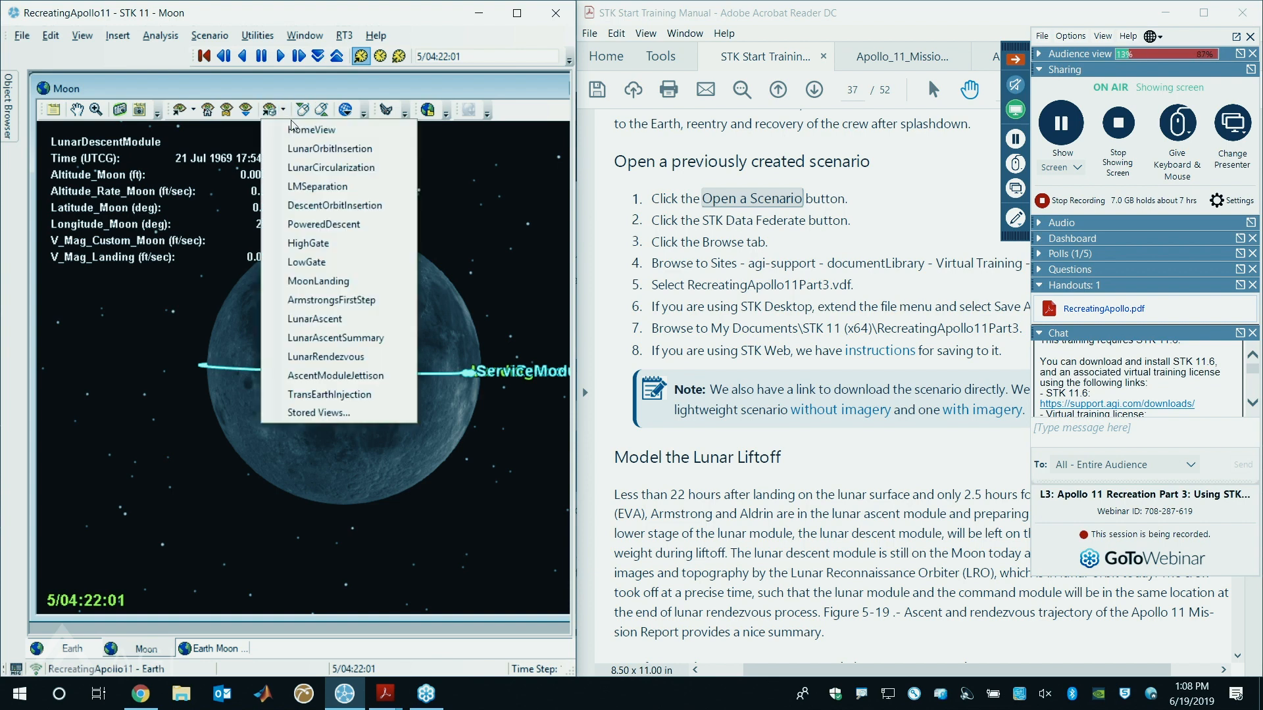
click(350, 304)
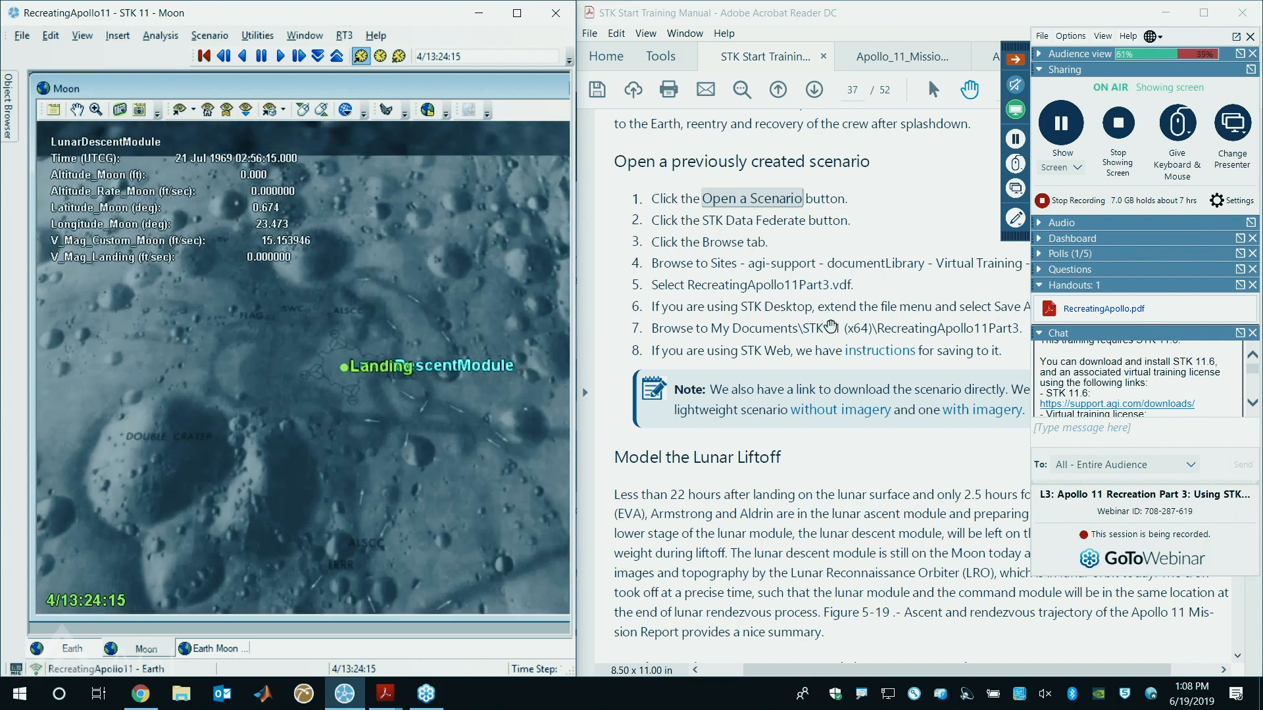
- Read the training manual's instructions for configuring the Lunar Ascent Module starting conditions
scroll(762, 387, down, 1)
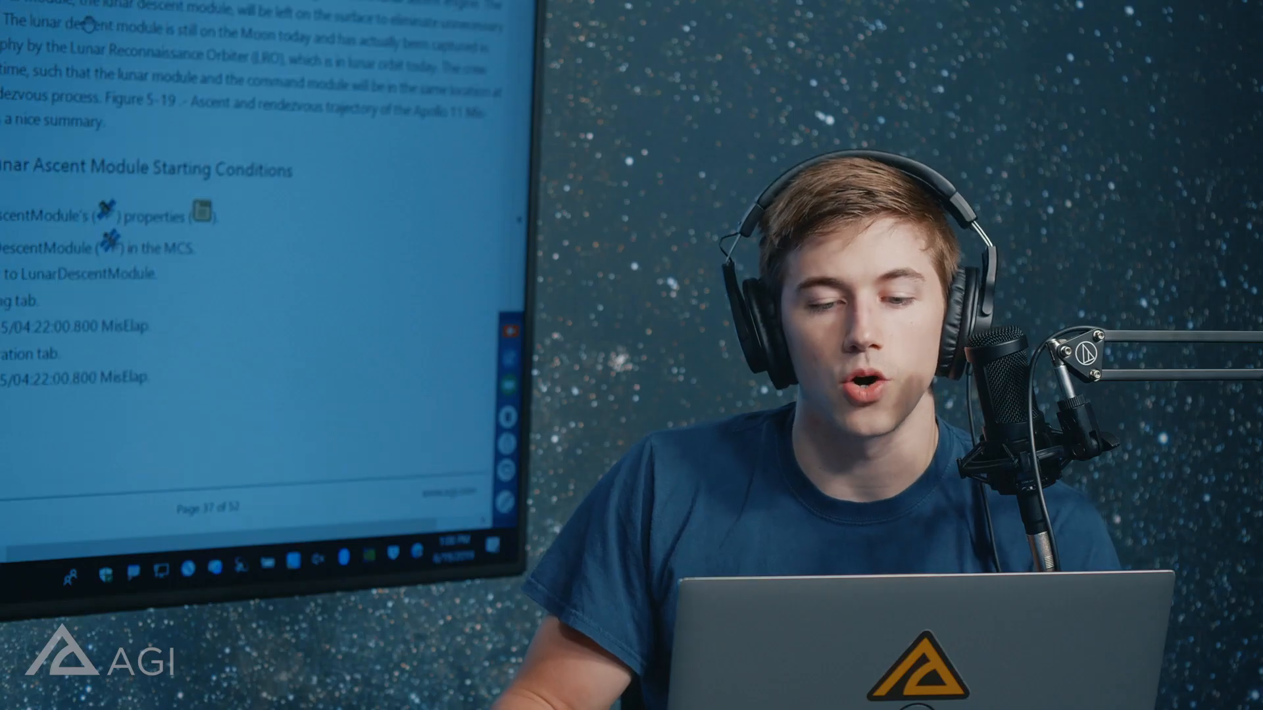
scroll(110, 3, up, 3)
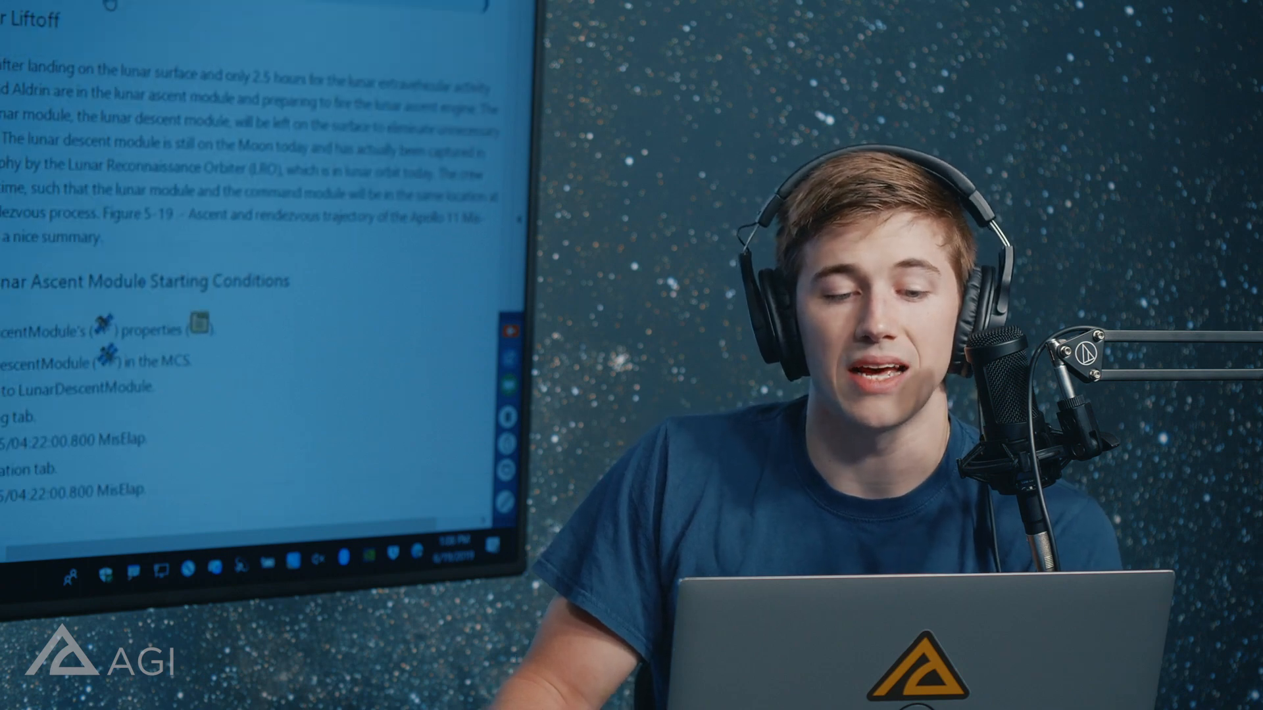
scroll(109, 3, down, 2)
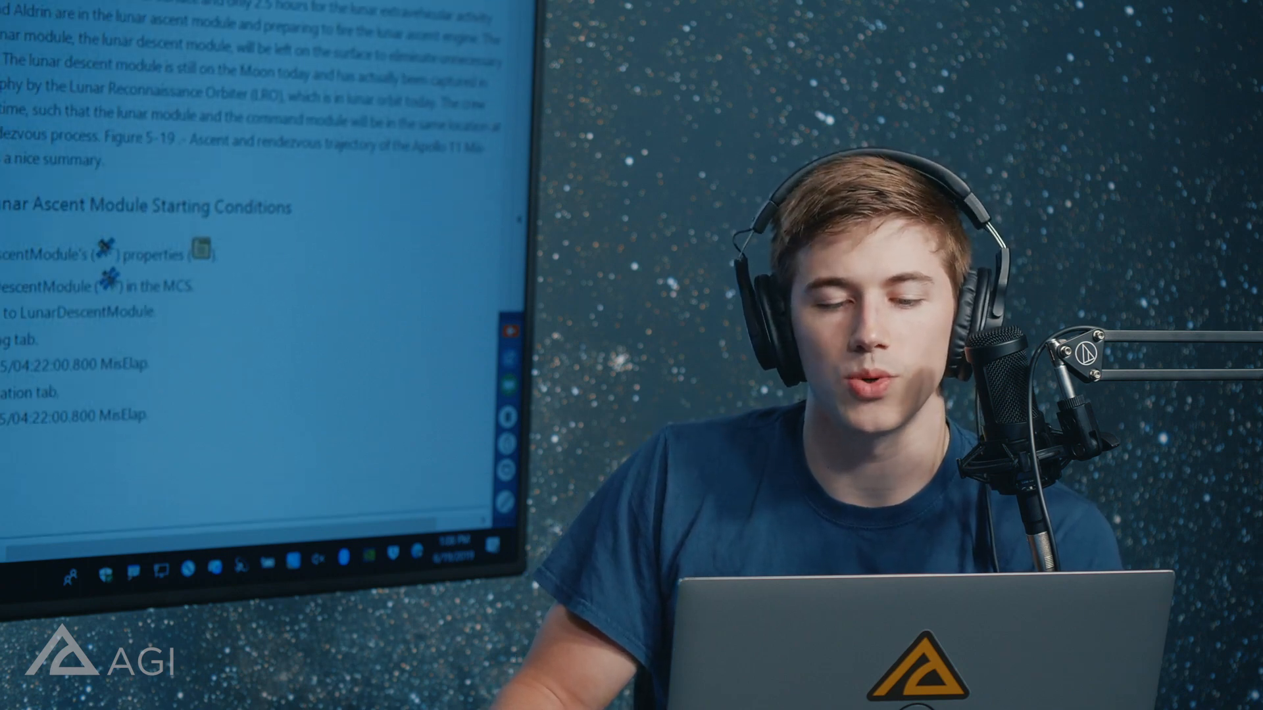
scroll(250, 263, down, 1)
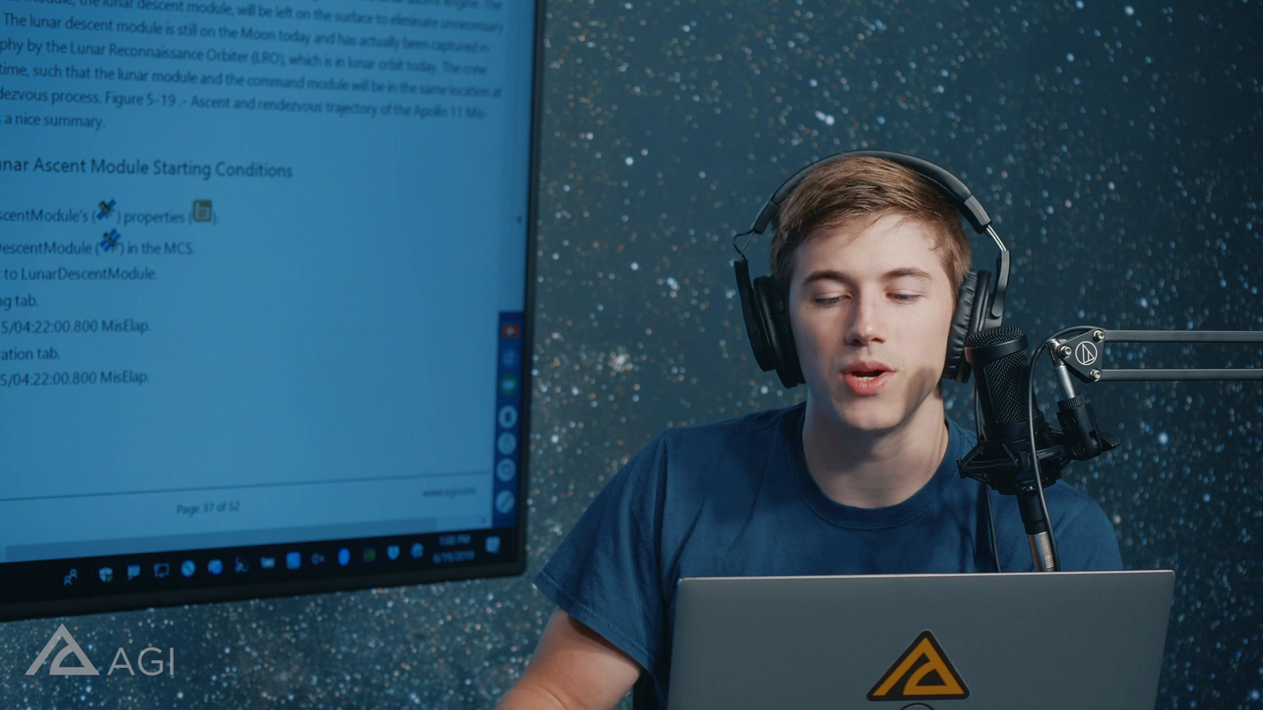
scroll(240, 49, down, 1)
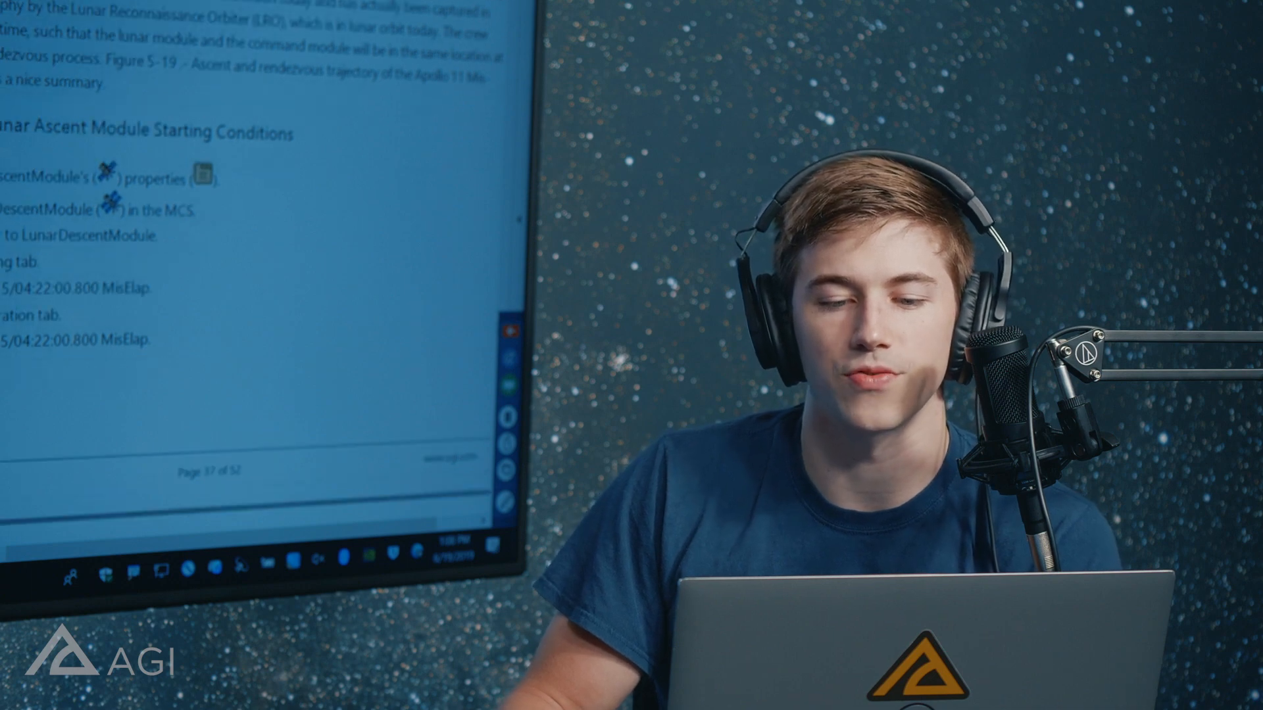
scroll(240, 52, down, 1)
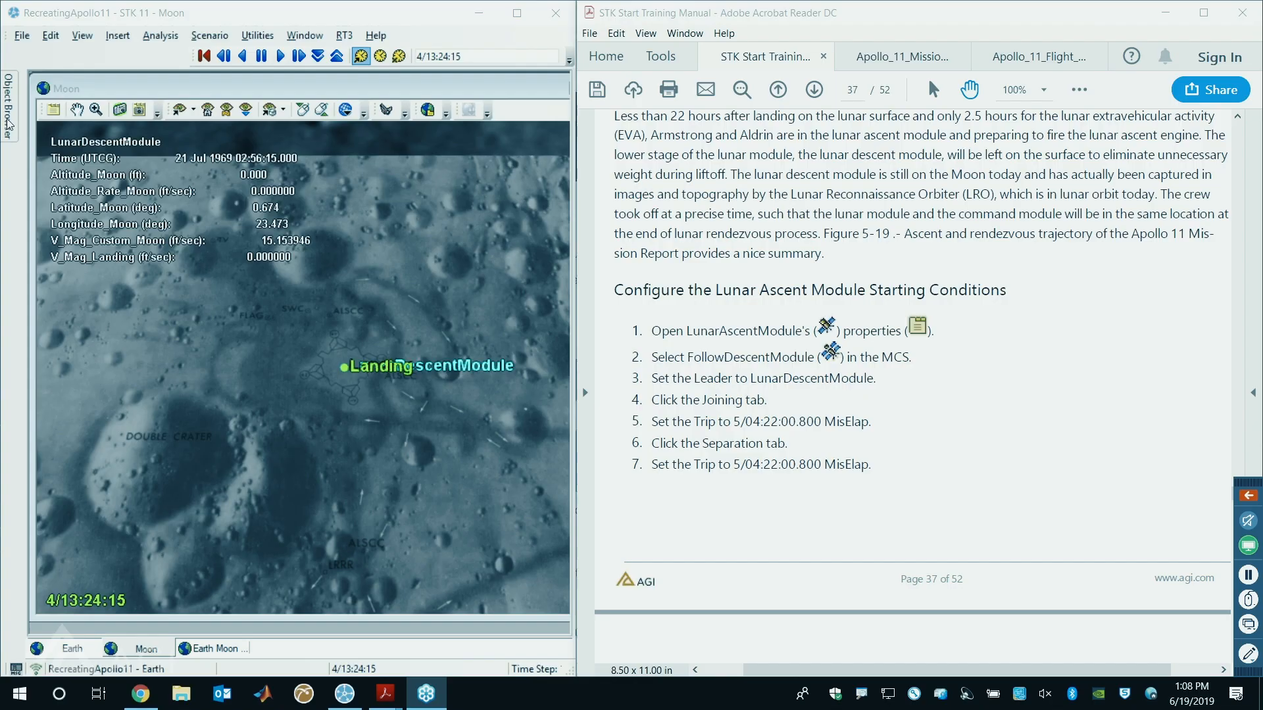
- Open the properties of the LunarAscentModule satellite
click(8, 124)
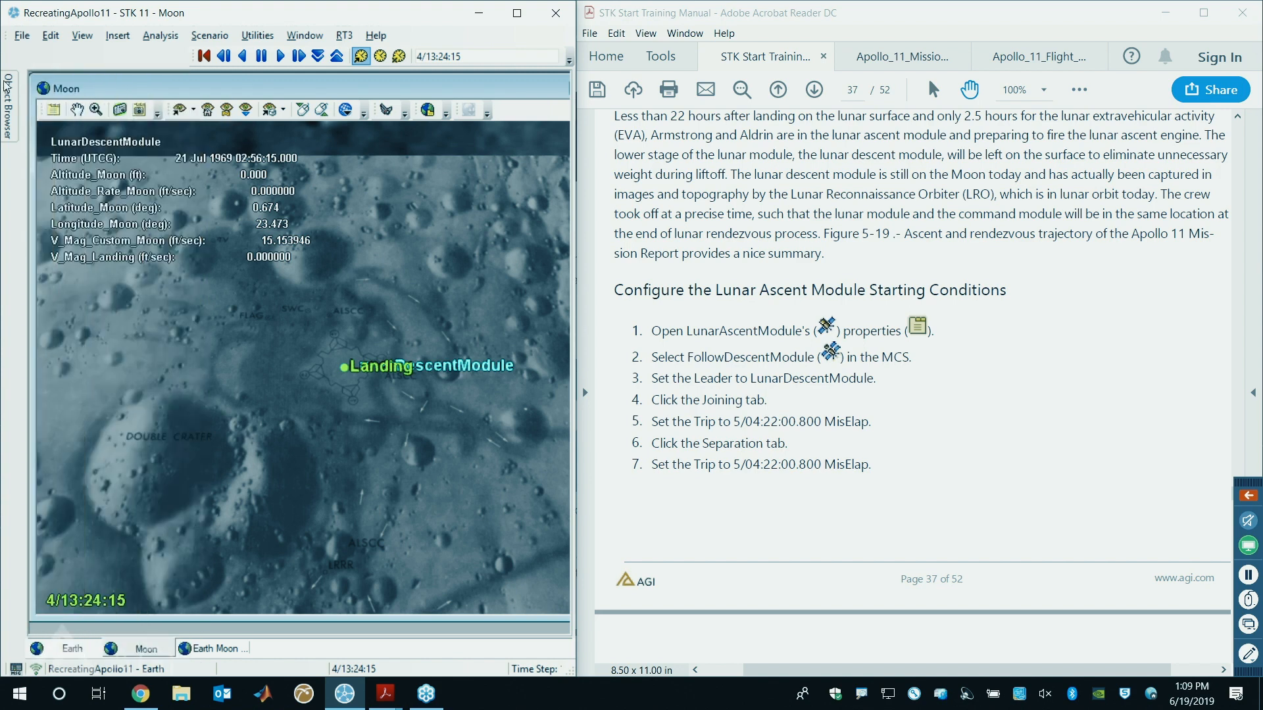
mouse_move(7, 84)
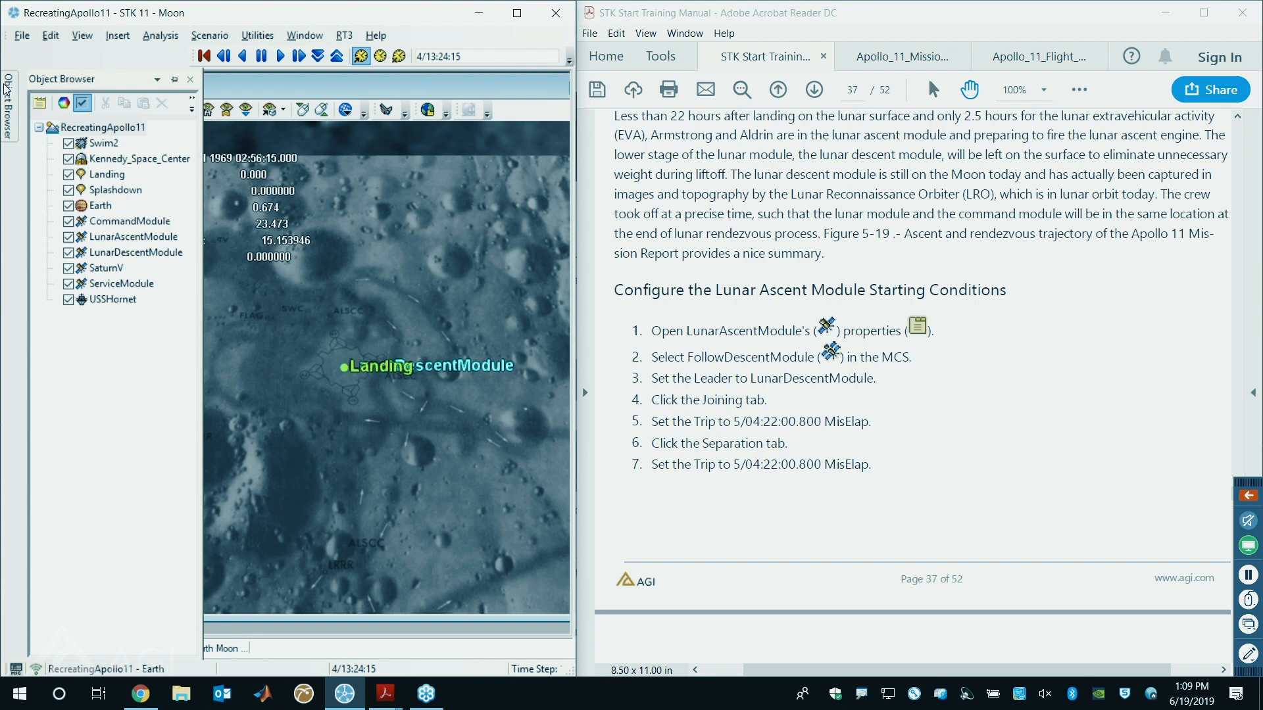
right_click(113, 240)
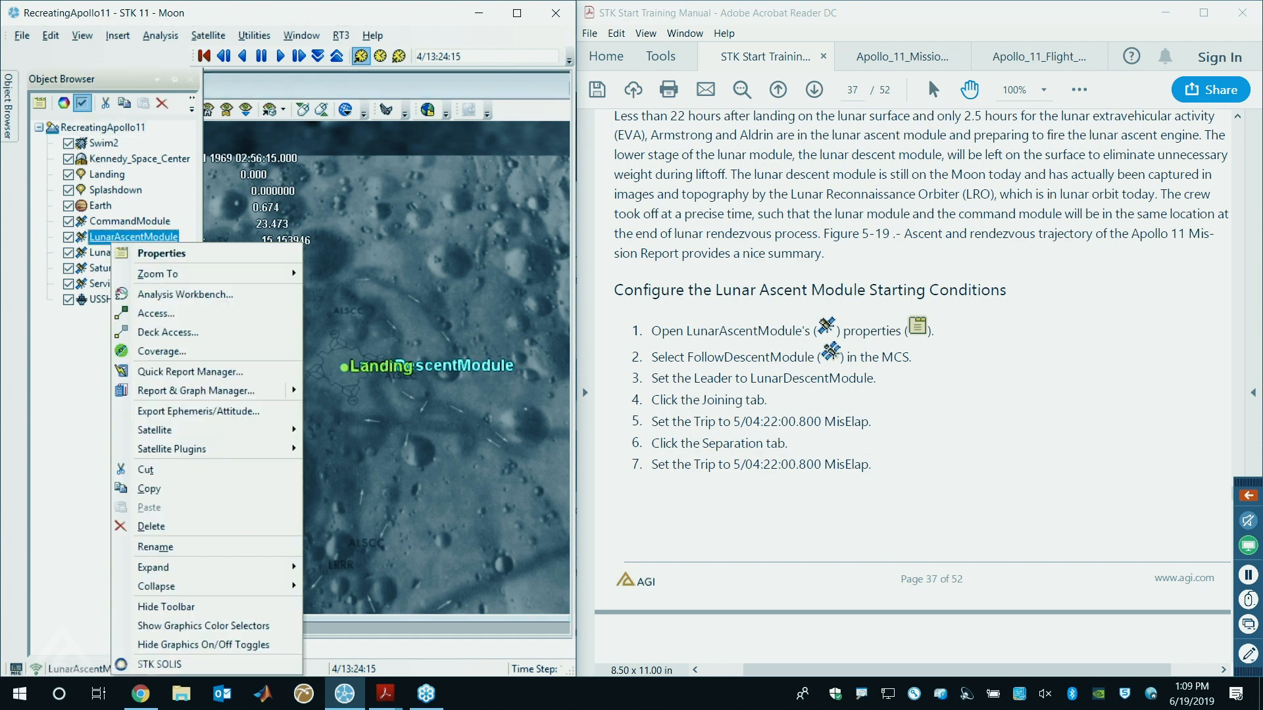
click(149, 255)
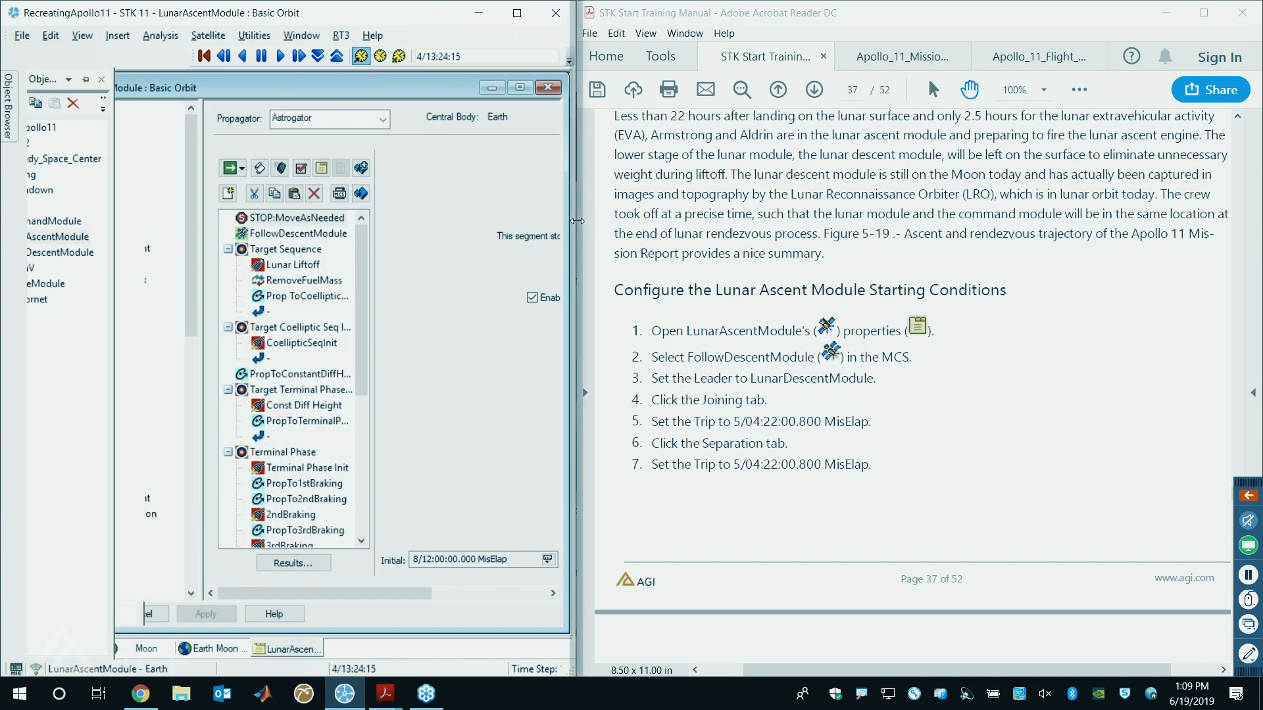
- Make room for the LunarAscentModule orbit properties and select the FollowDescentModule segment in the MCS to show its full settings
drag(576, 222, 781, 218)
drag(337, 95, 503, 100)
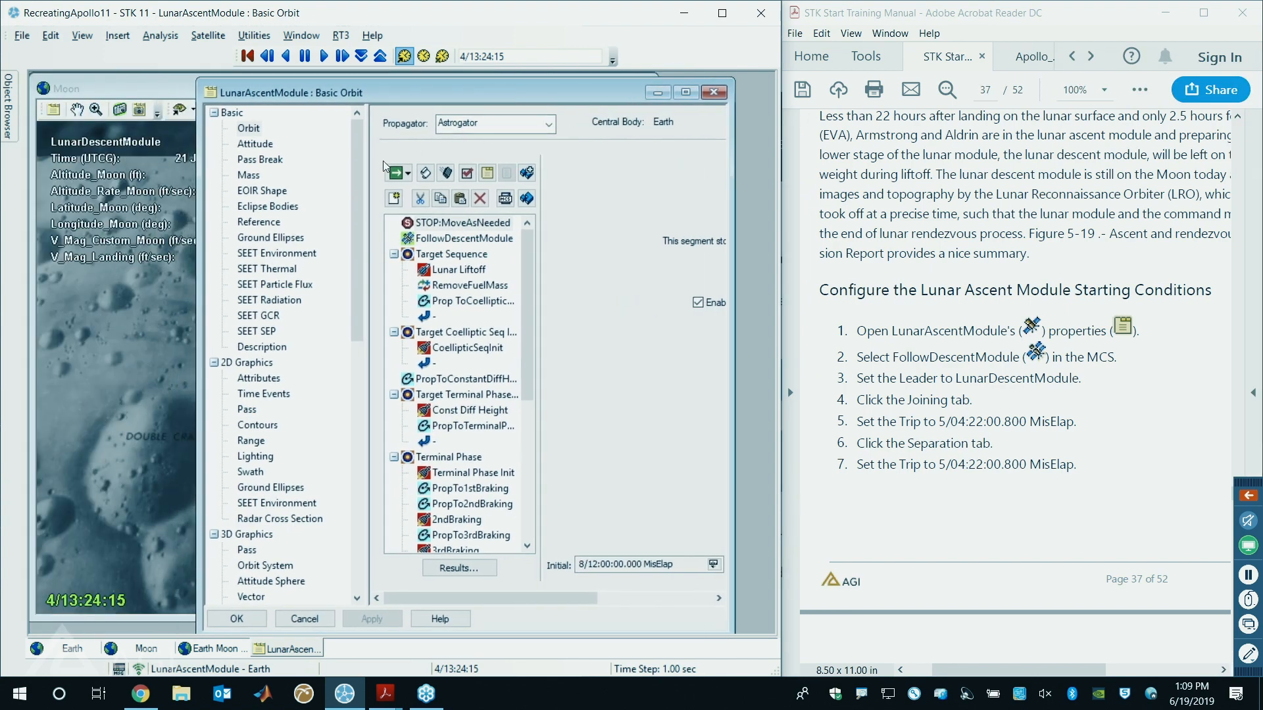
drag(369, 163, 235, 163)
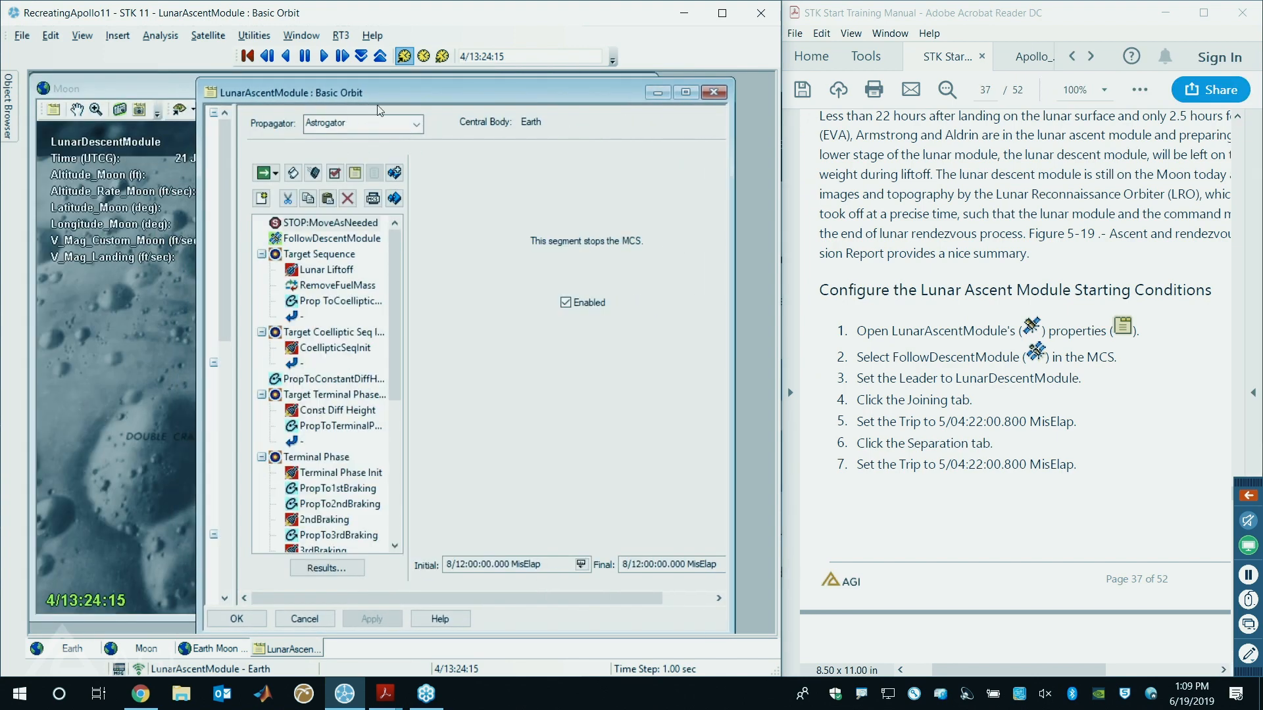
drag(386, 78, 387, 78)
click(373, 227)
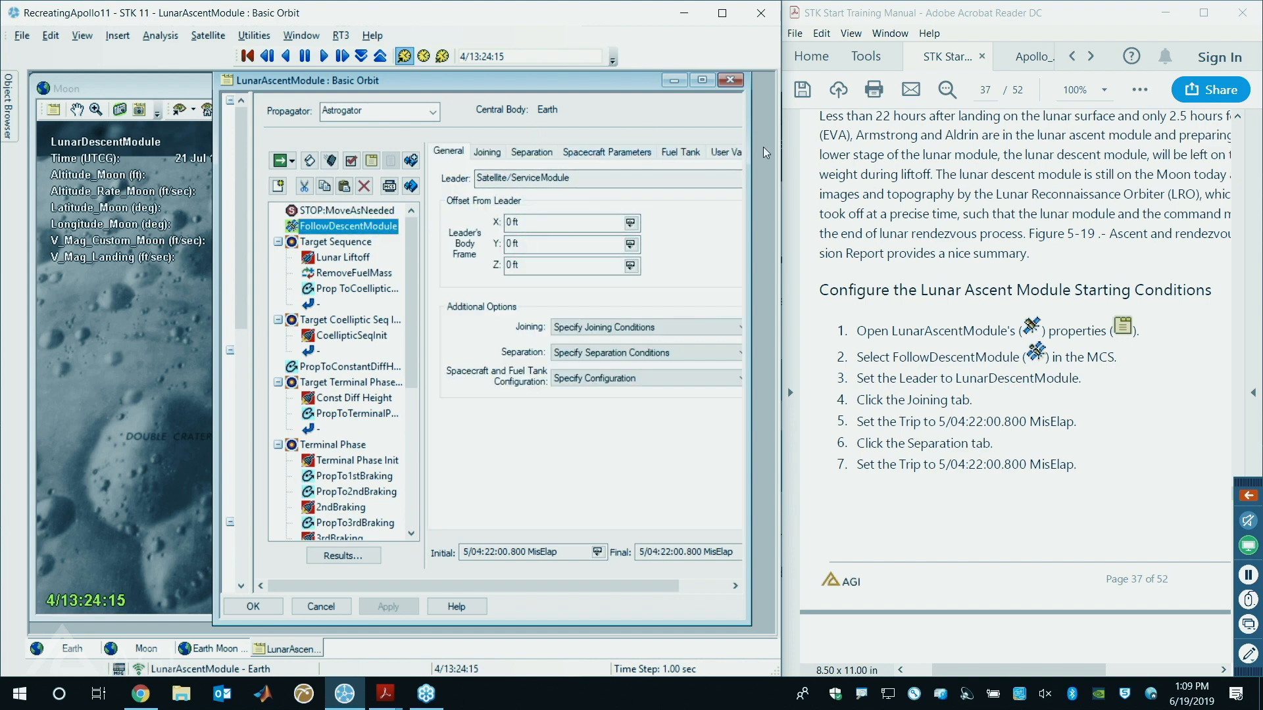
drag(749, 156, 773, 156)
drag(596, 84, 553, 87)
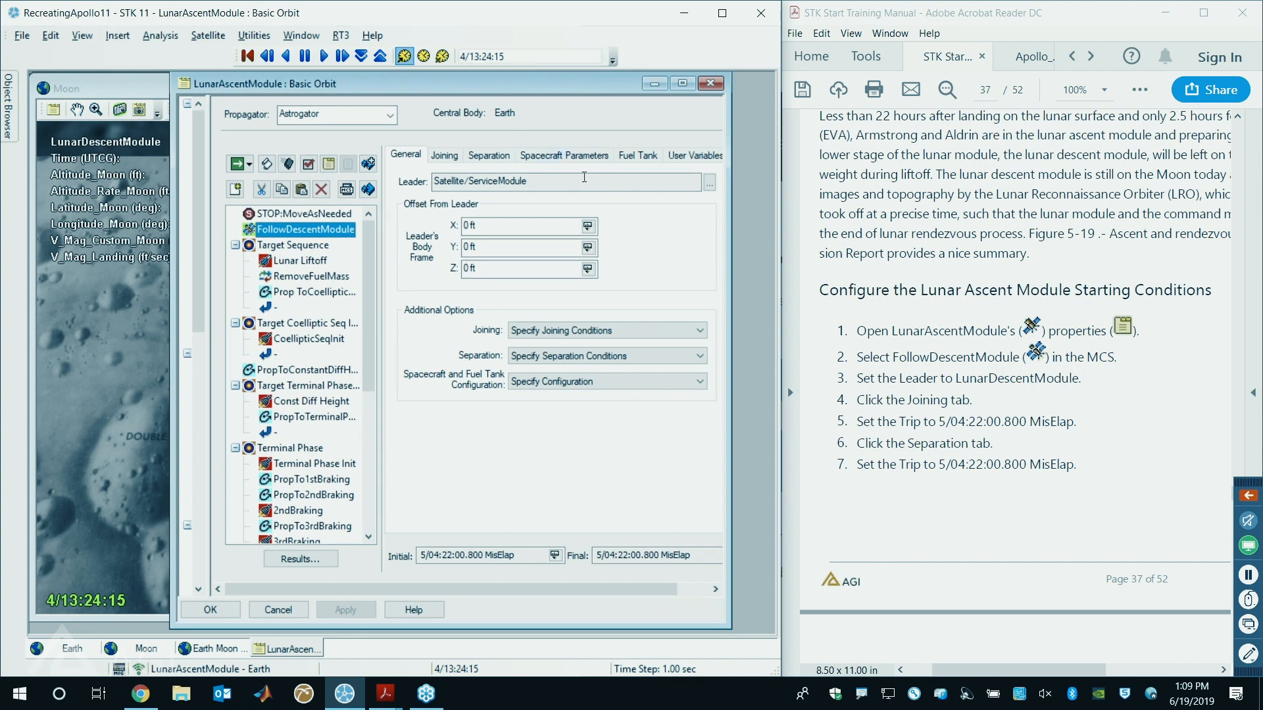
- Set the FollowDescentModule segment's leader to LunarDescentModule and its joining trip to 5/04:22:00.800 MisElap
click(709, 183)
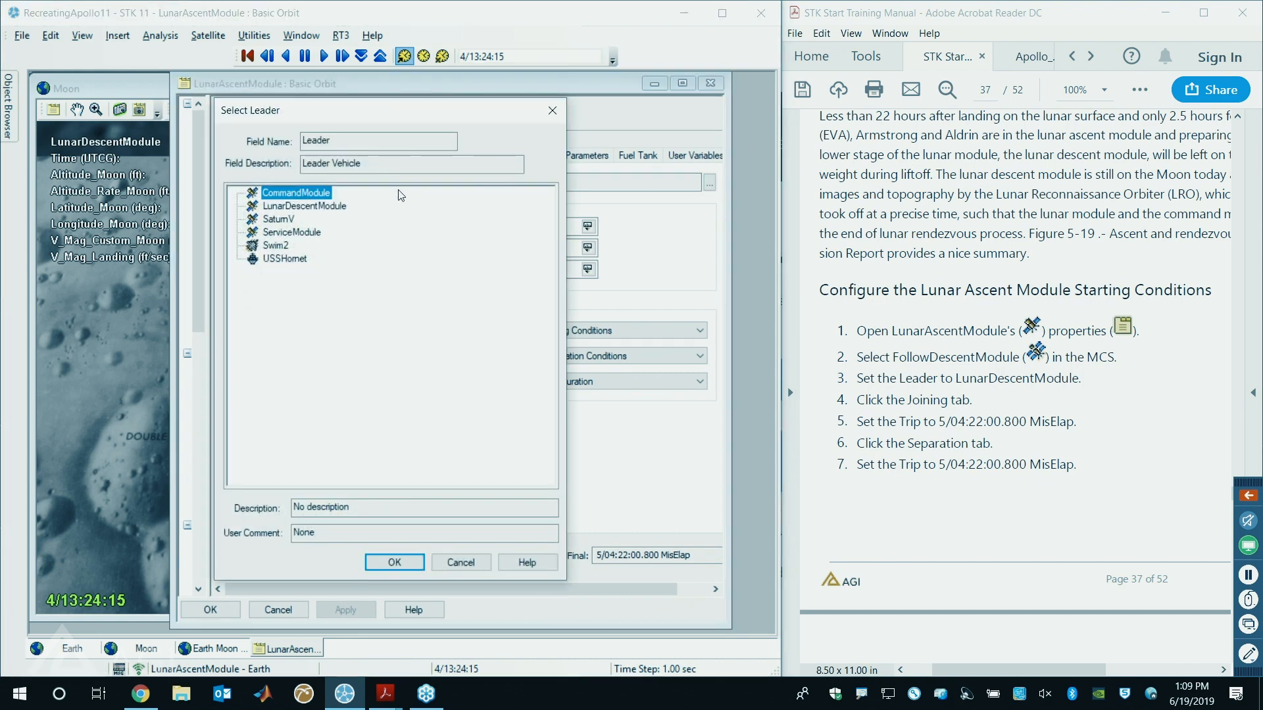
double_click(303, 206)
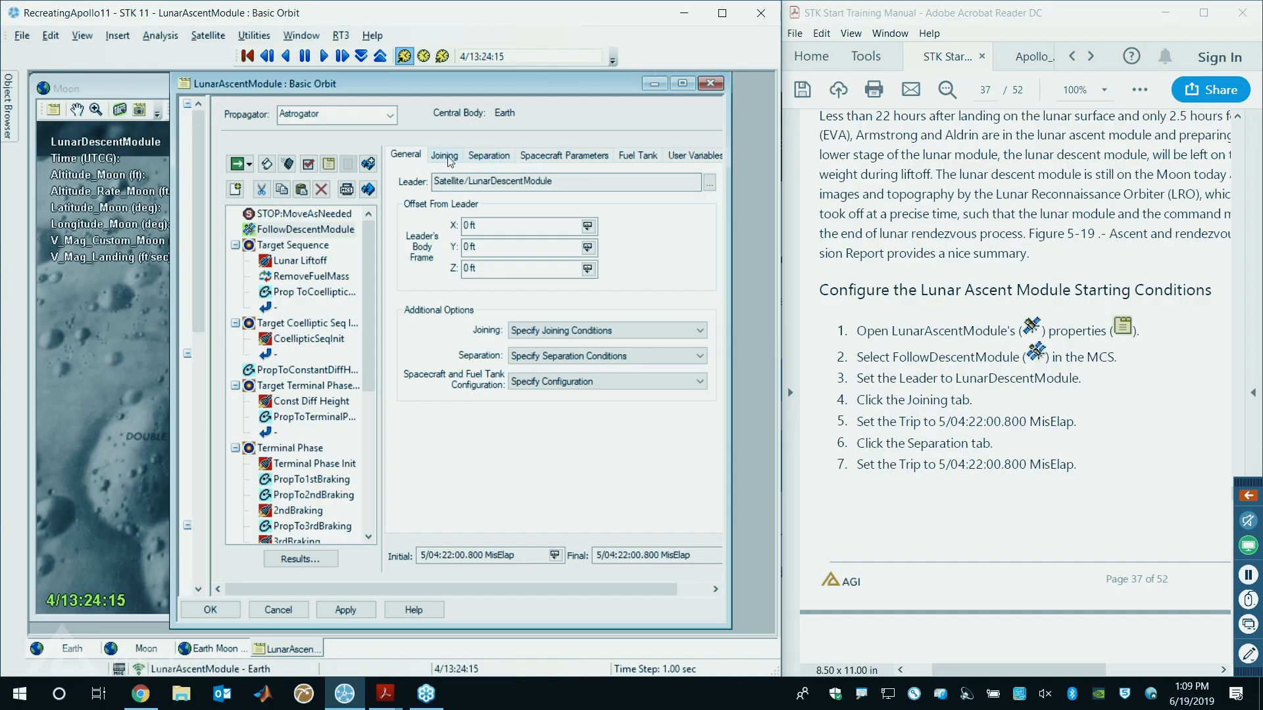
click(445, 156)
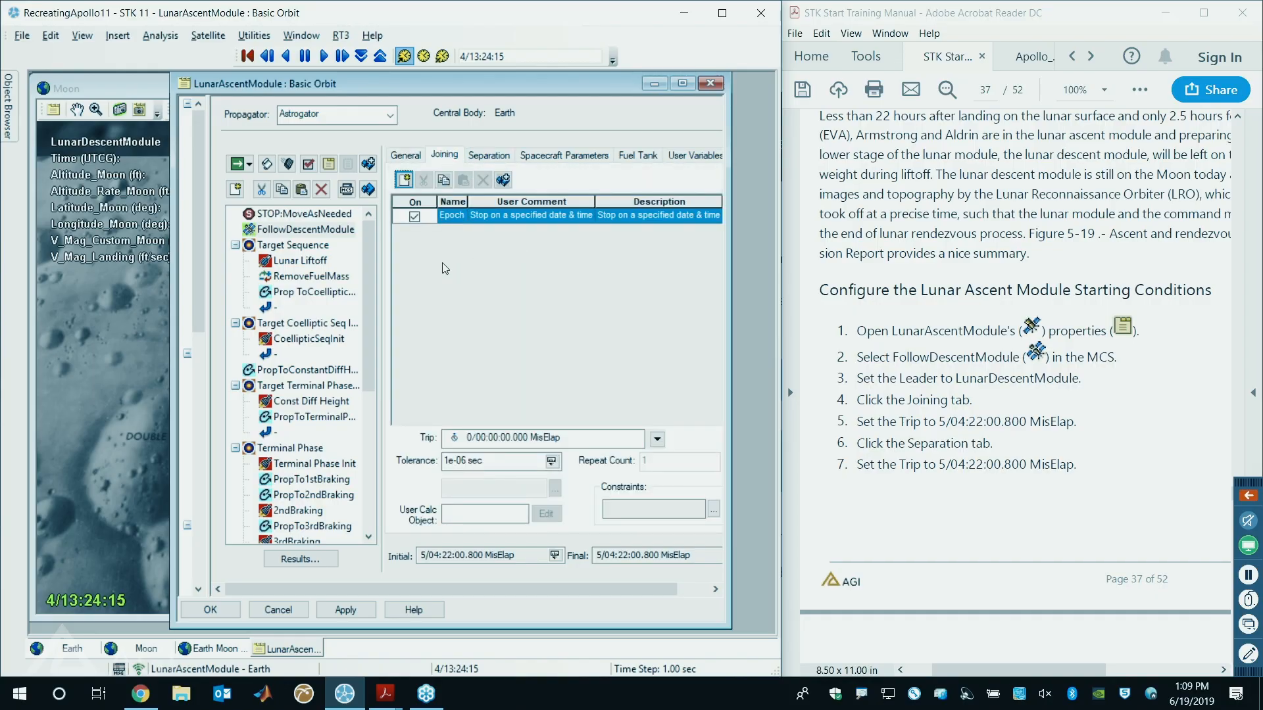
click(960, 421)
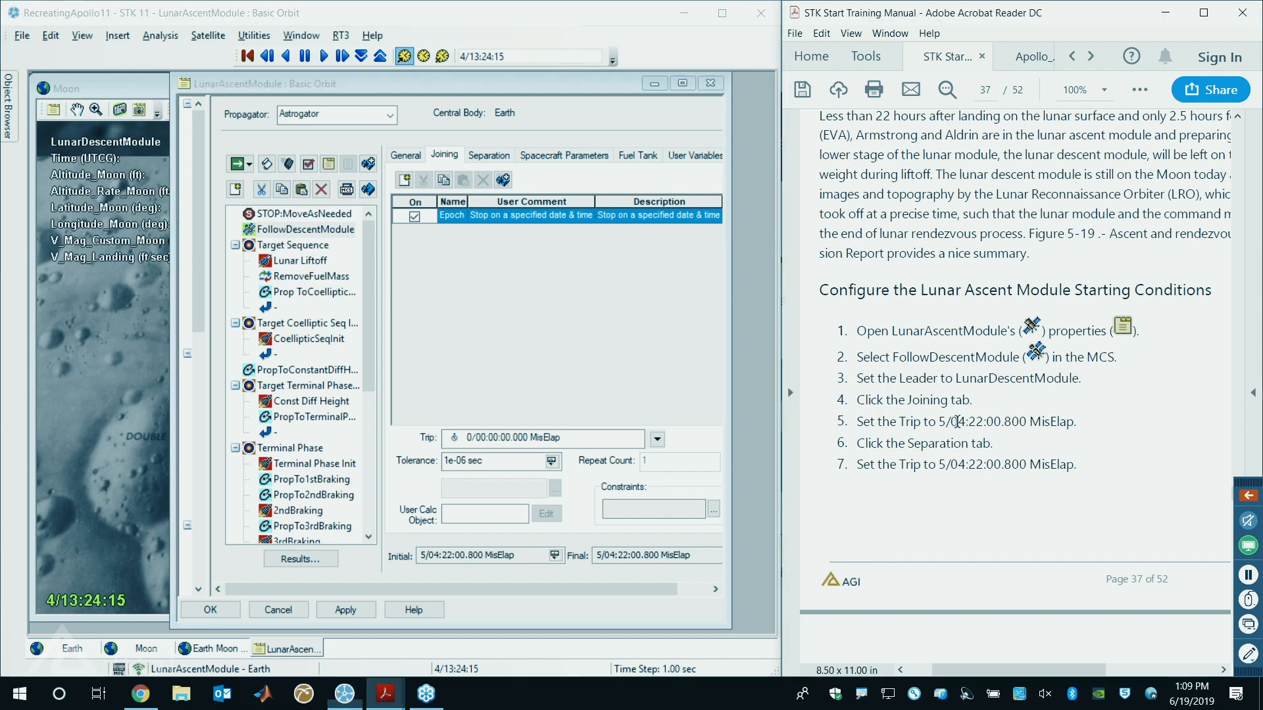
drag(940, 422, 1027, 419)
key(ctrl+c)
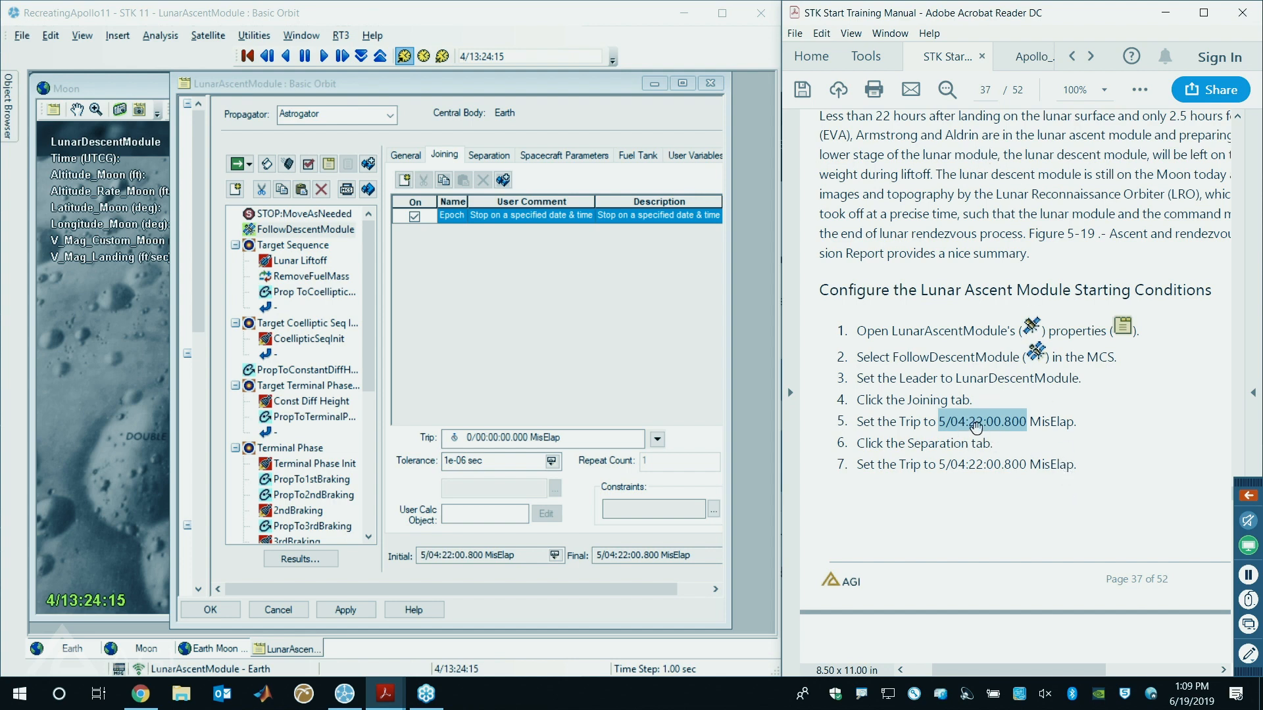
drag(588, 437, 462, 448)
key(ctrl+v)
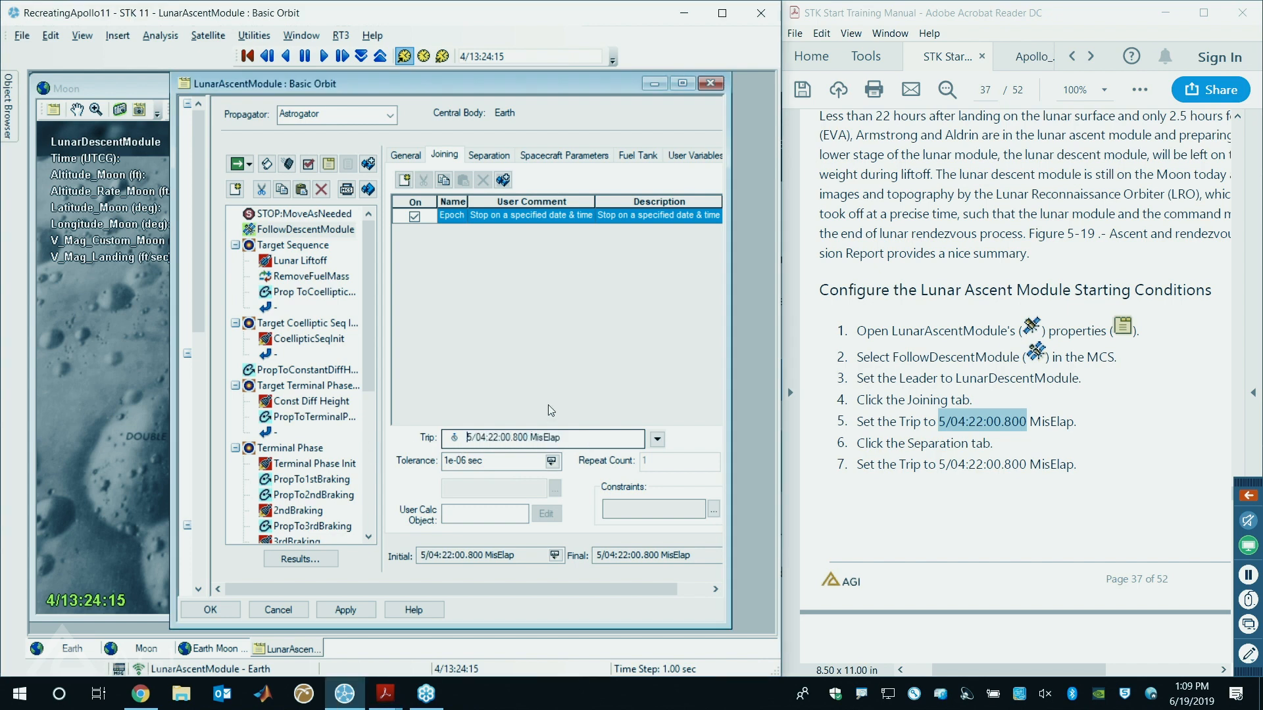
- Set the FollowDescentModule segment's separation trip to 5/04:22:00.800 MisElap
click(489, 159)
drag(579, 439, 383, 426)
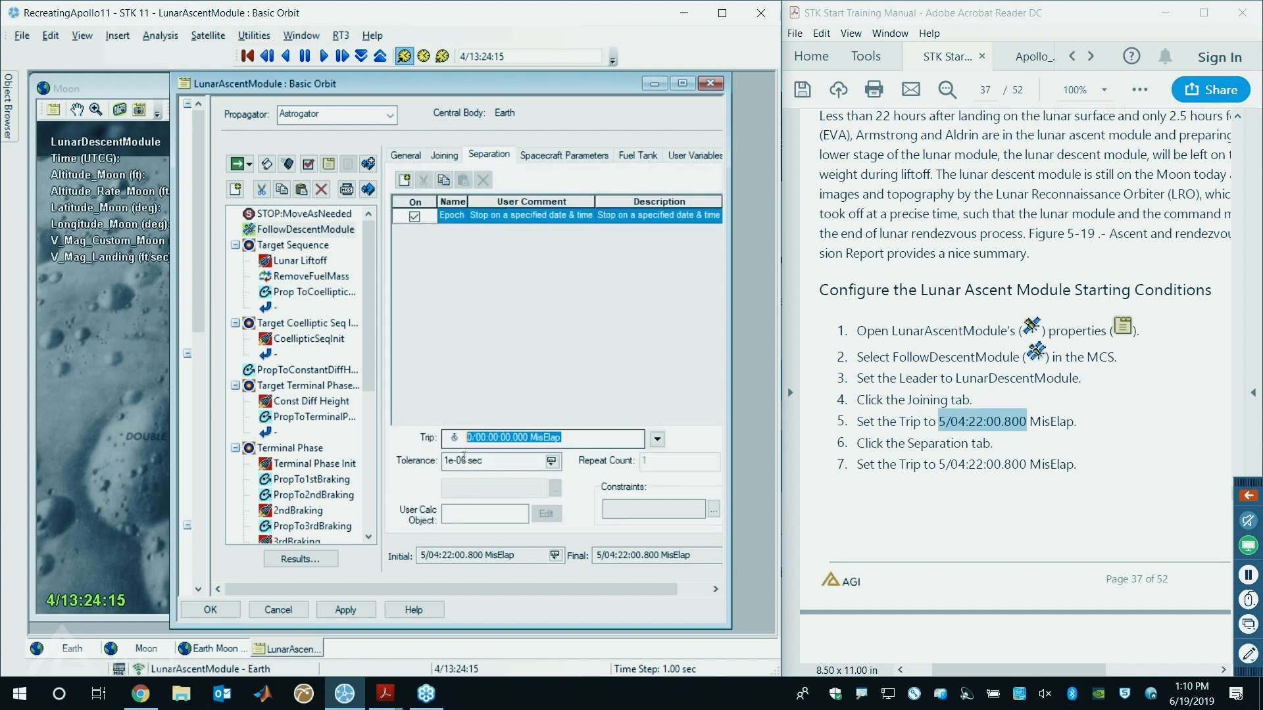
key(ctrl+v)
click(506, 467)
- Set the dry mass in the FollowDescentModule segment's spacecraft parameters to 2445 kg, as the manual specifies
scroll(1038, 395, down, 3)
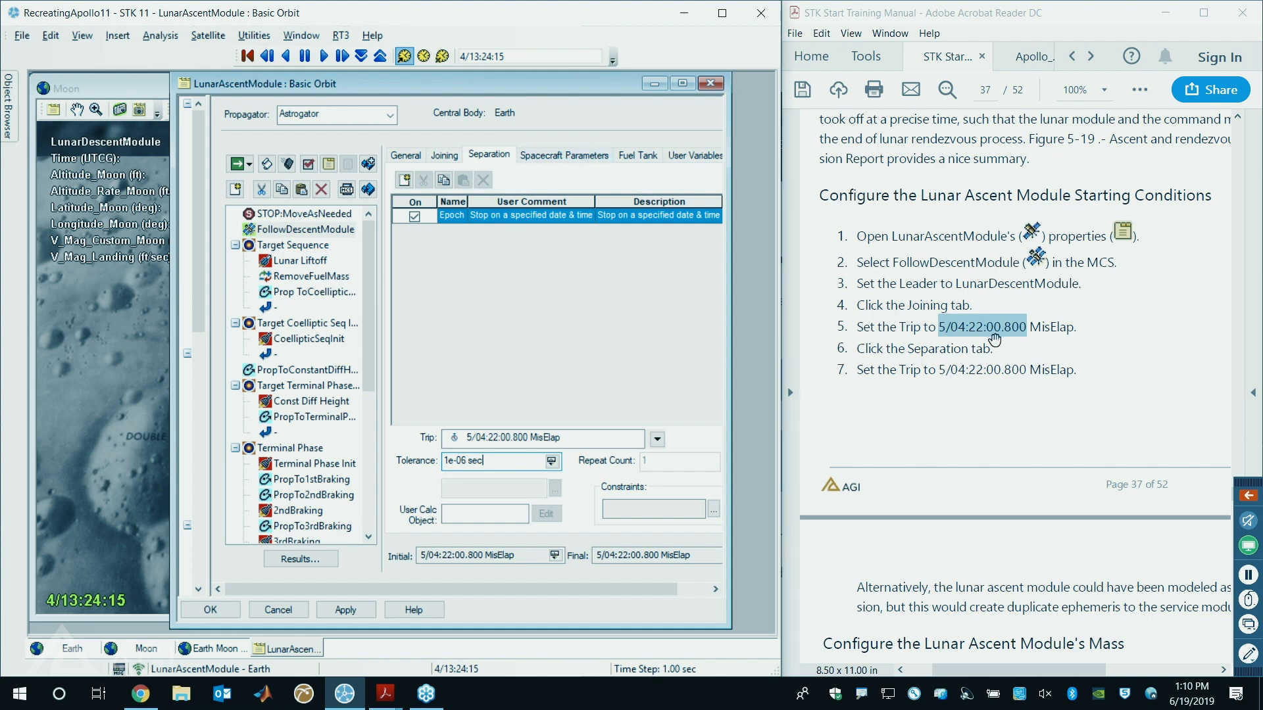
scroll(1000, 340, down, 10)
scroll(699, 179, right, 1)
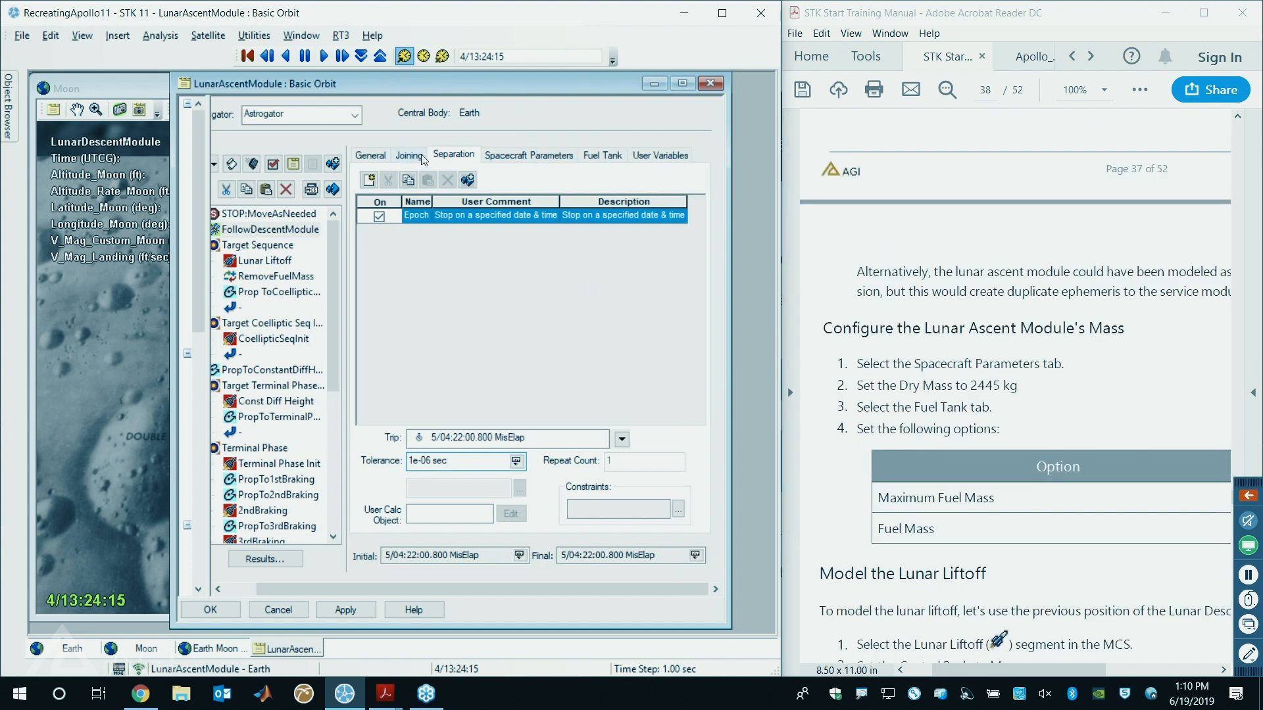
click(522, 156)
scroll(993, 225, down, 4)
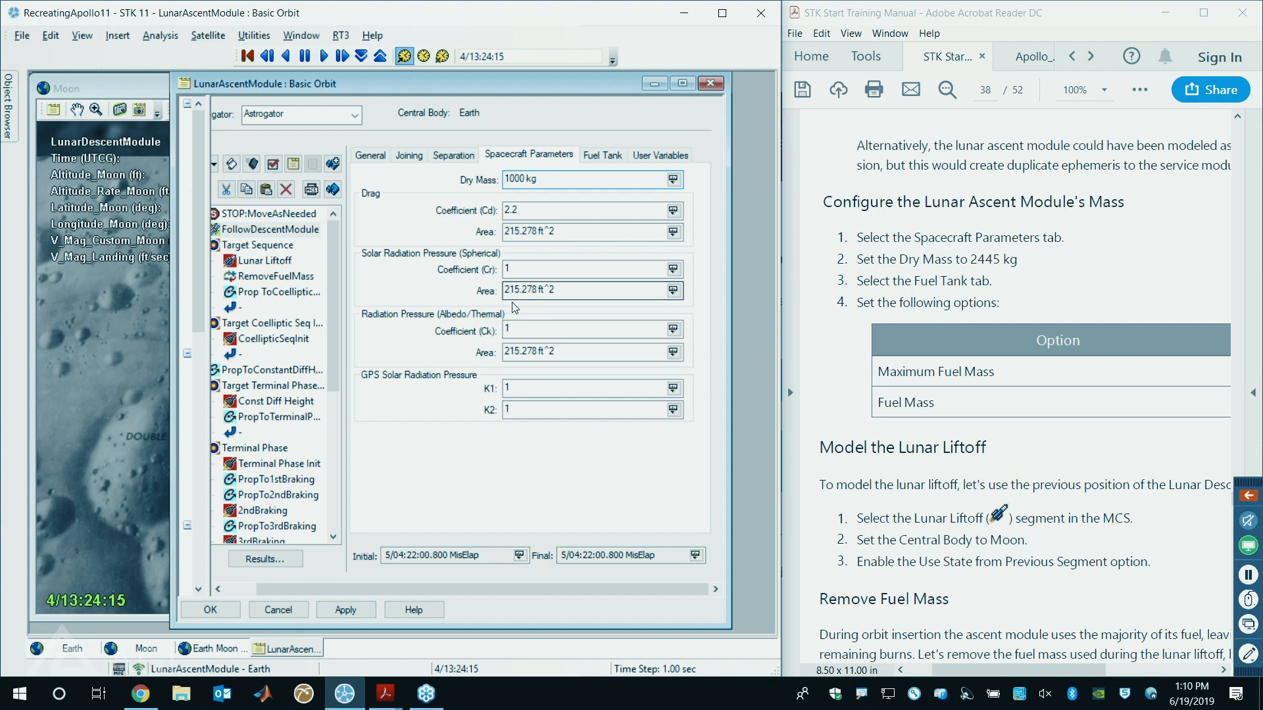
click(1000, 258)
drag(1000, 259, 971, 259)
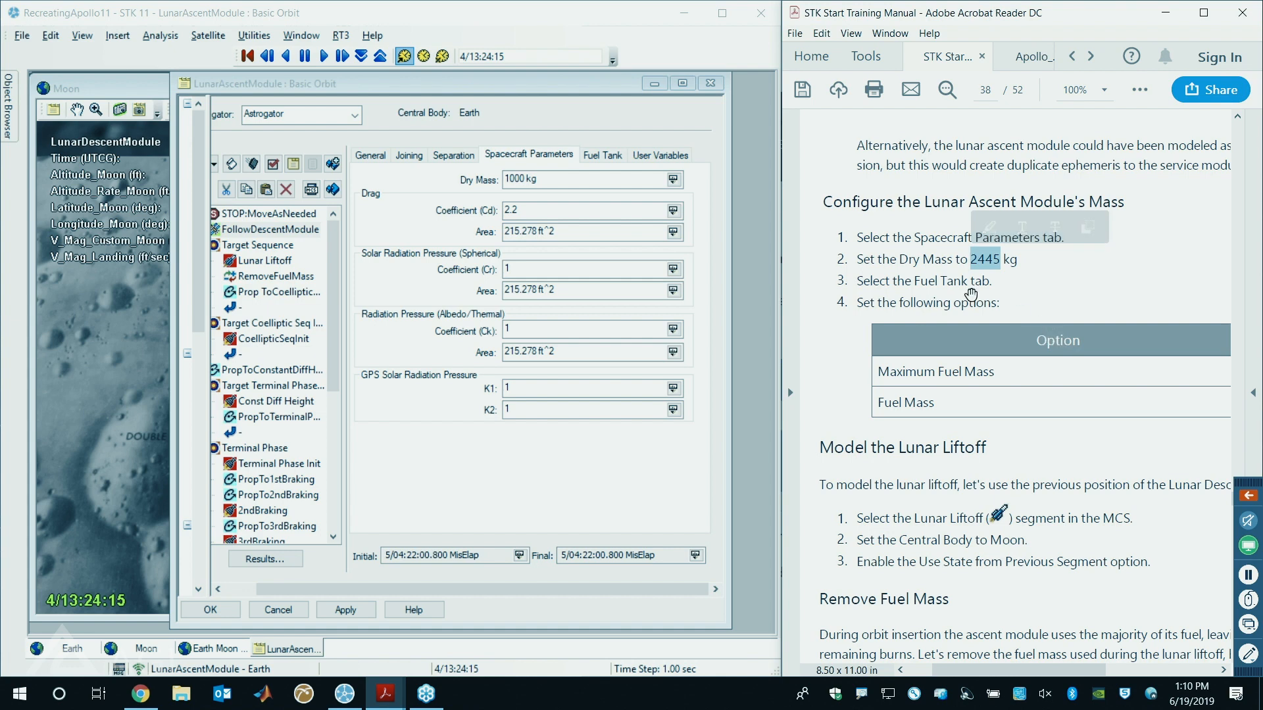
click(519, 179)
text(2445)
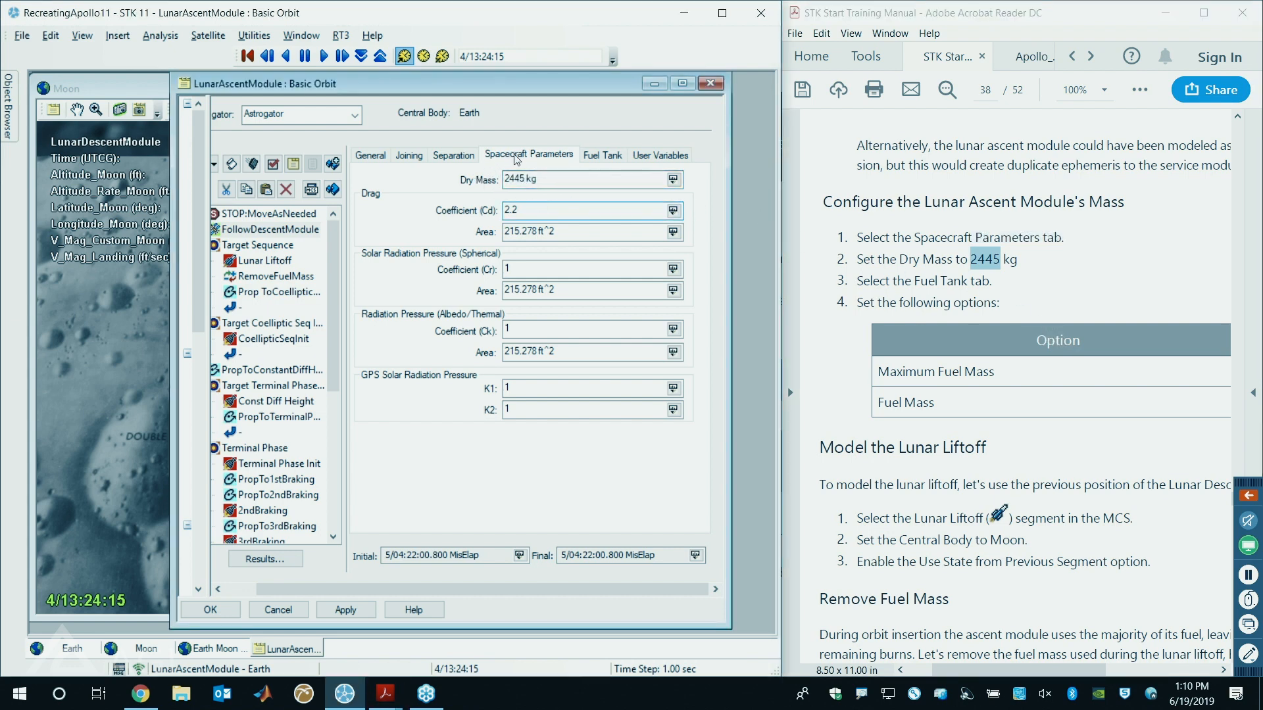
click(544, 179)
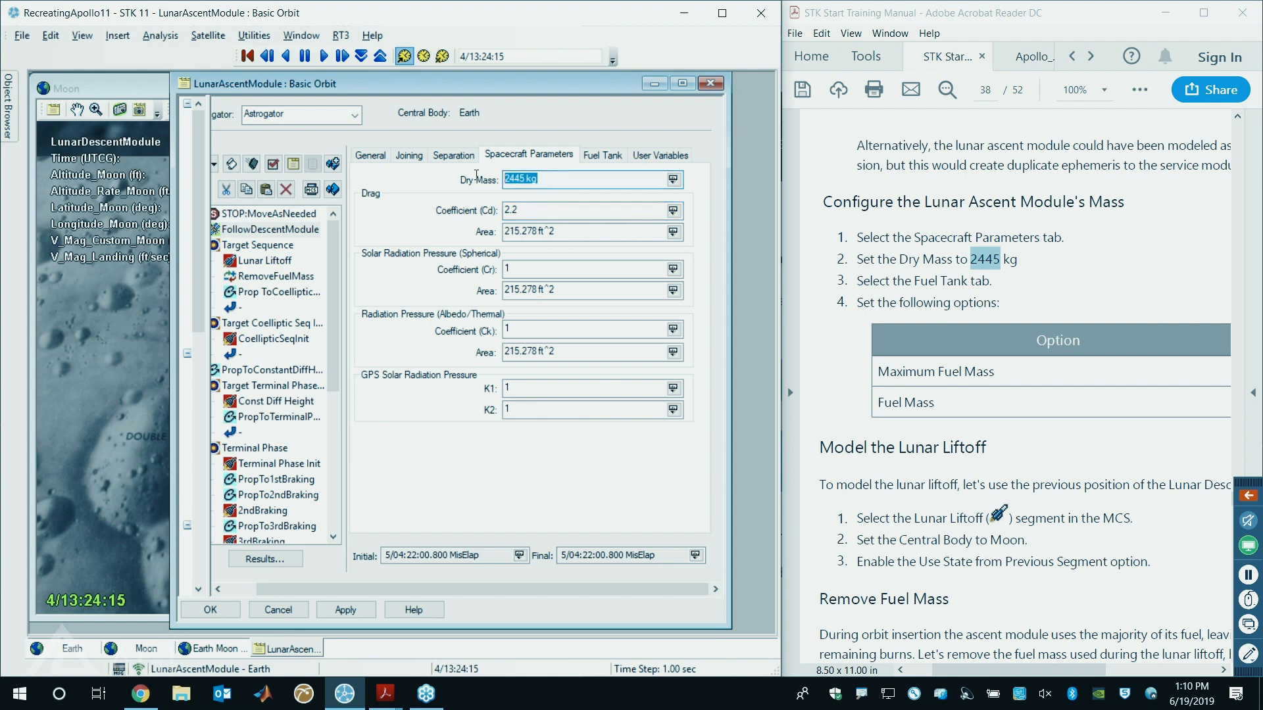
- Set both the maximum fuel mass and the fuel mass of the FollowDescentModule segment's fuel tank to 2376 kg
scroll(986, 526, down, 3)
mouse_move(1000, 670)
mouse_down()
mouse_move(1070, 660)
mouse_move(1020, 655)
mouse_up()
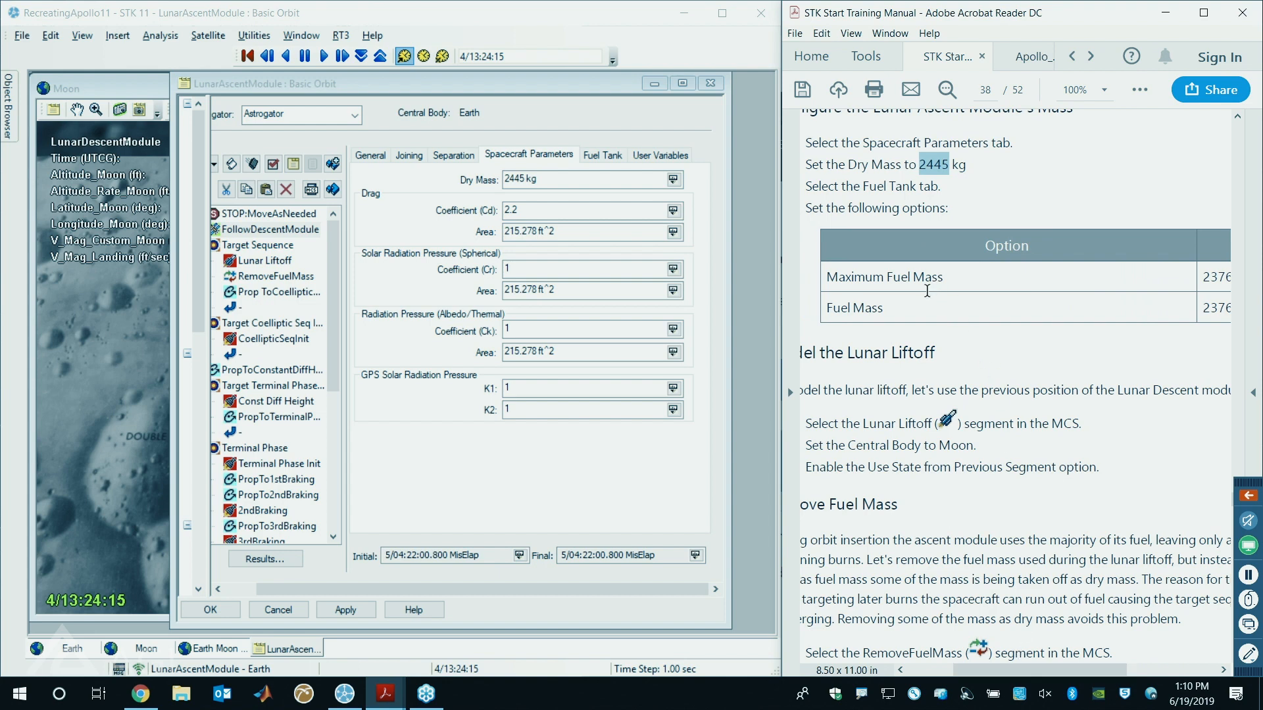
click(590, 156)
drag(976, 670, 1065, 667)
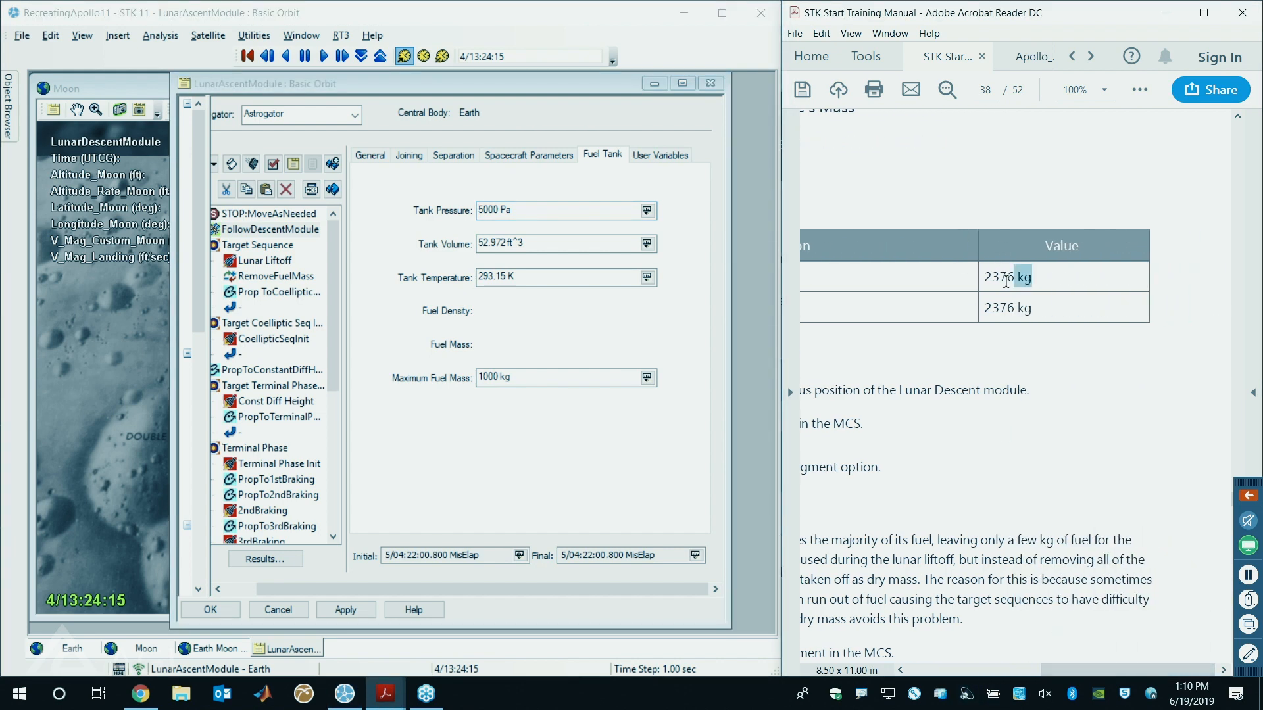
drag(1033, 280, 987, 281)
key(ctrl+c)
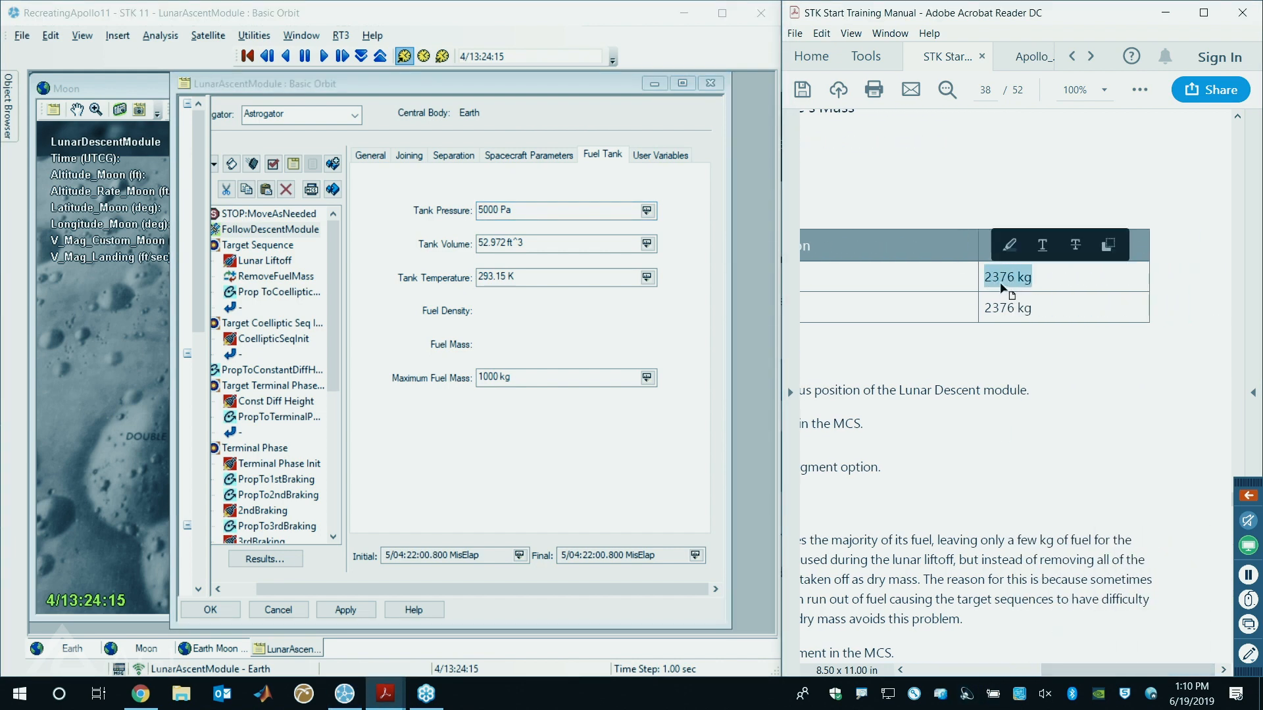
click(457, 375)
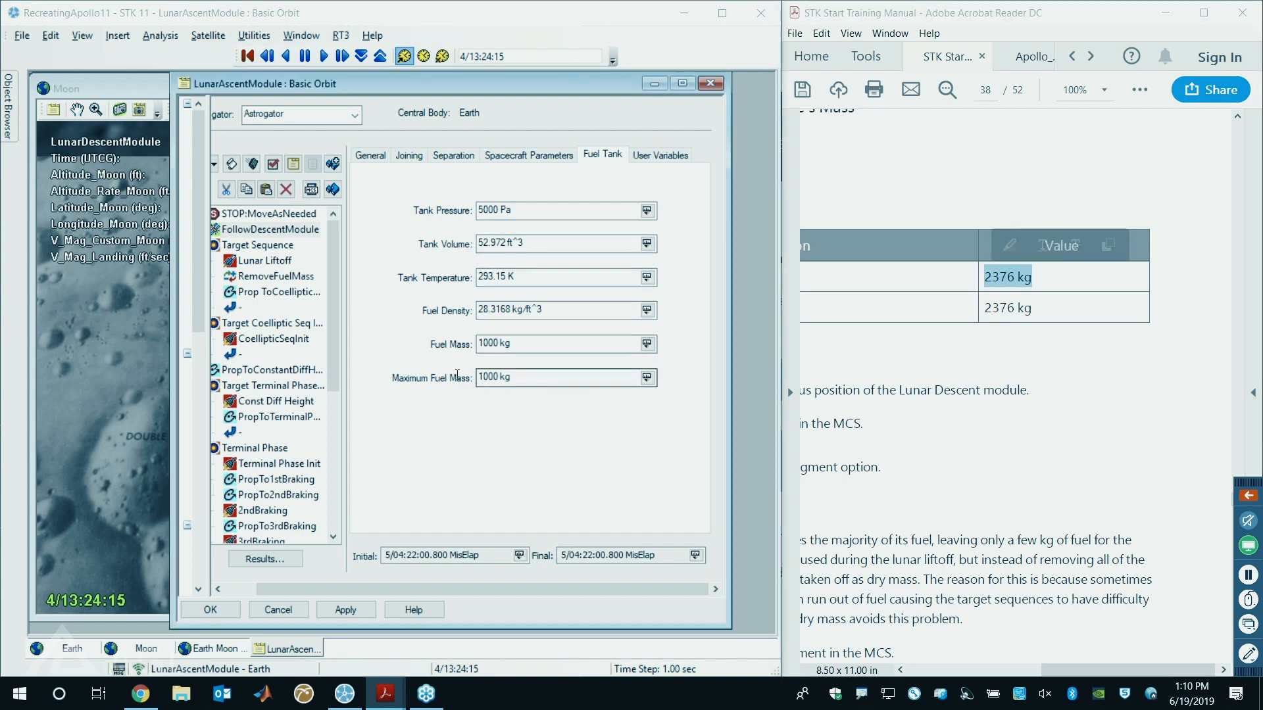
drag(458, 374, 465, 379)
key(ctrl+v)
click(470, 343)
key(ctrl+v)
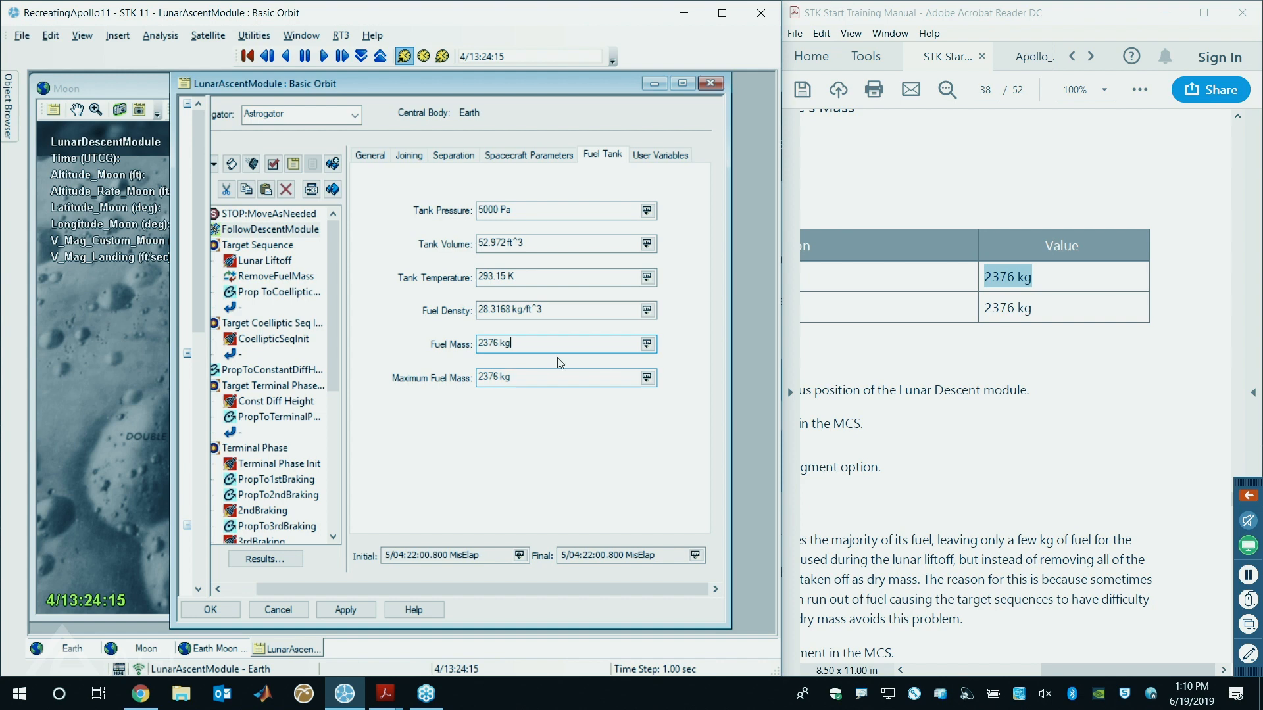
- Select the Lunar Liftoff segment in the MCS and set its central body to Moon
drag(1076, 665, 985, 661)
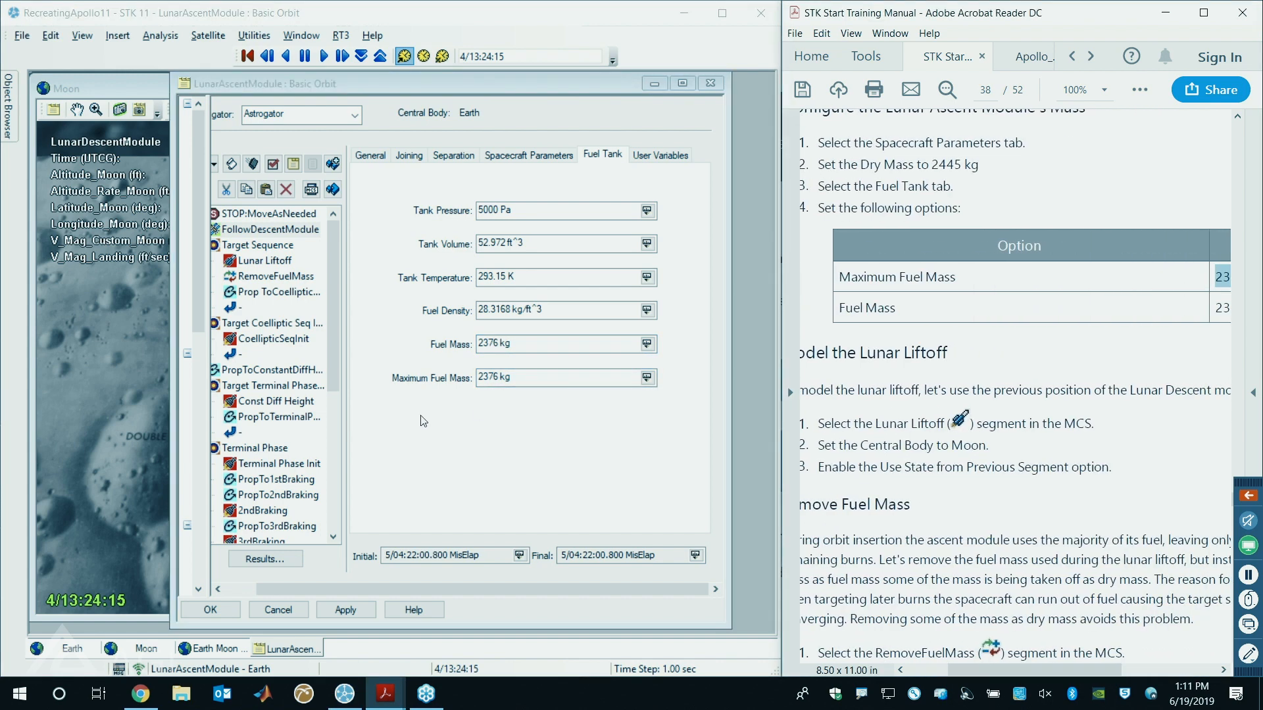
drag(518, 590, 401, 589)
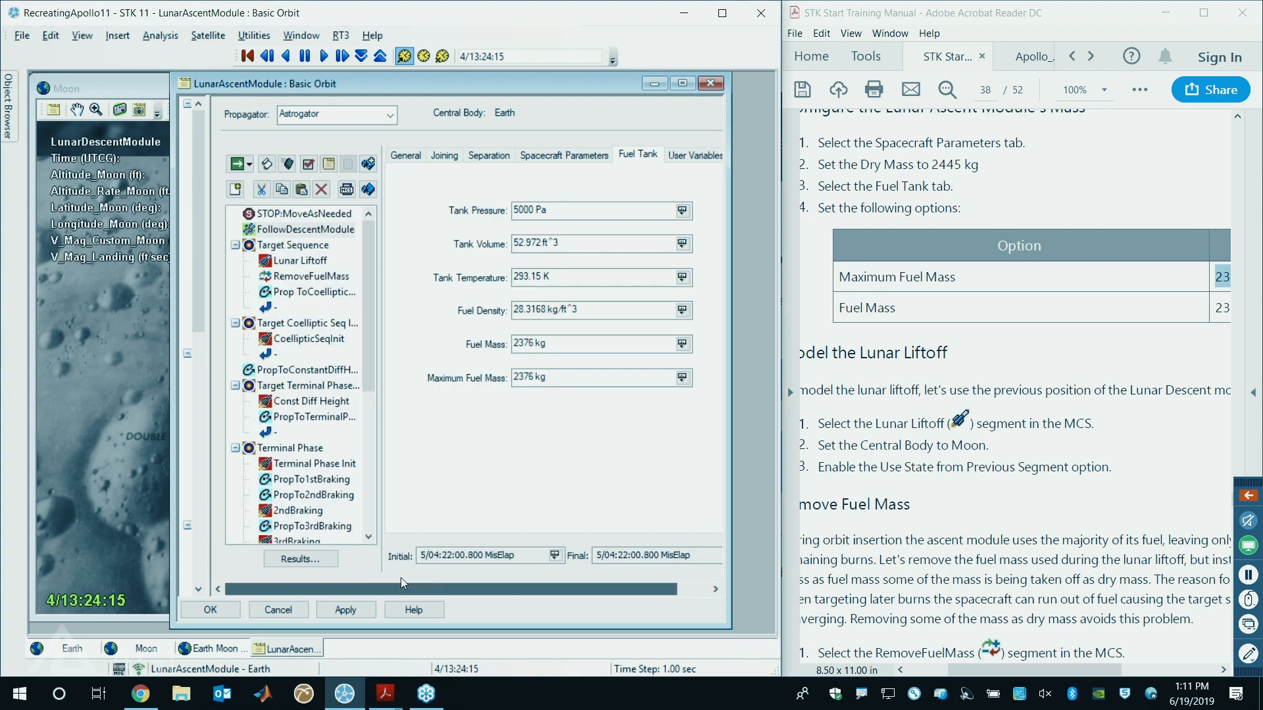
click(406, 159)
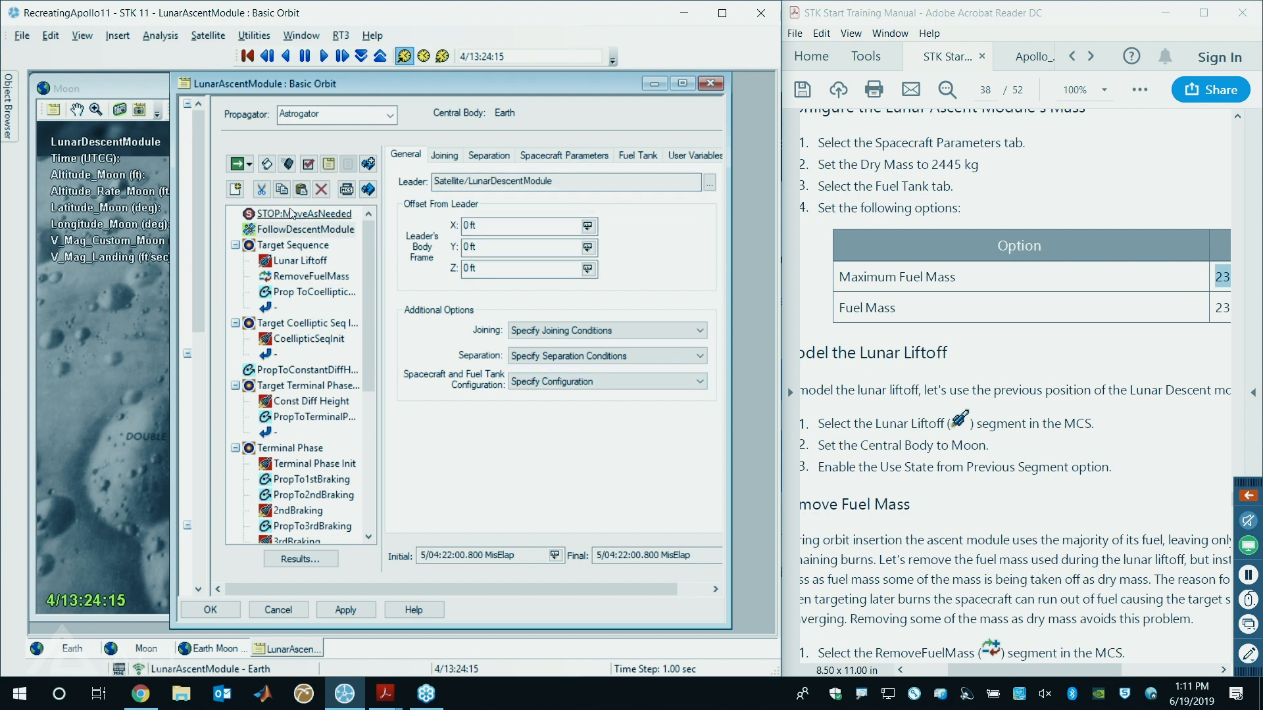
click(283, 262)
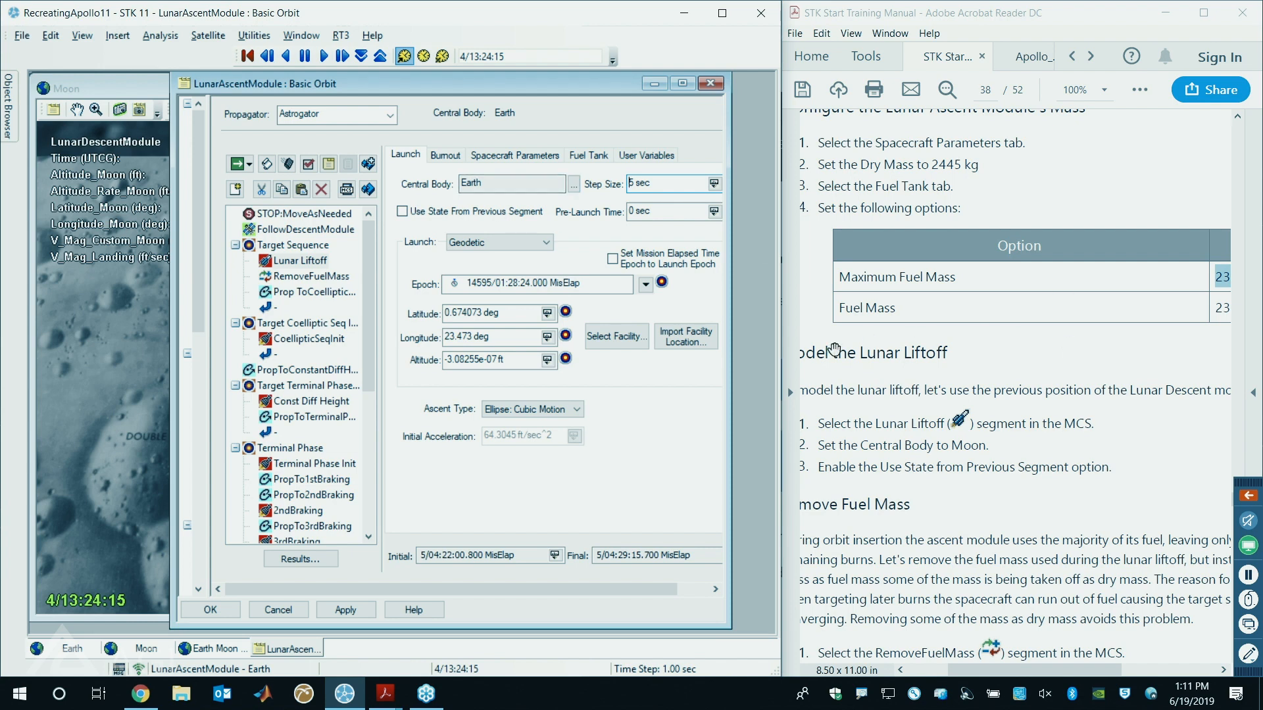
scroll(865, 347, down, 2)
drag(491, 182, 441, 183)
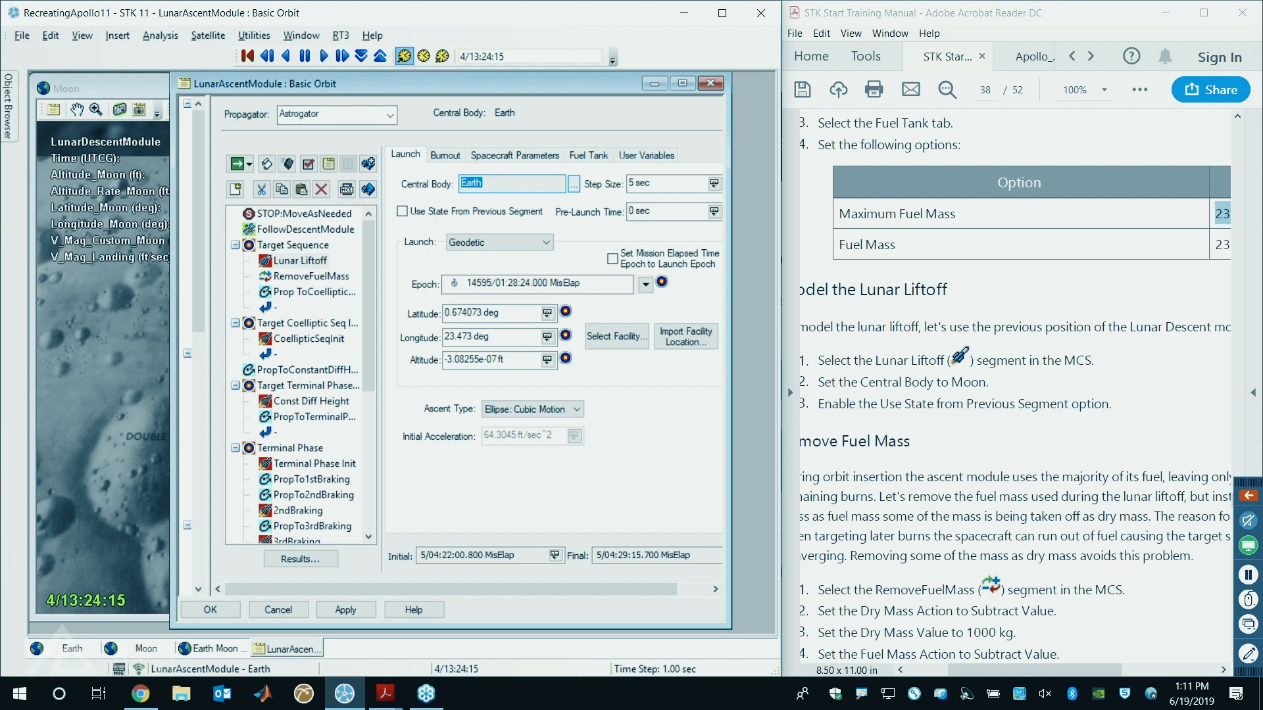
click(574, 184)
drag(412, 103, 592, 211)
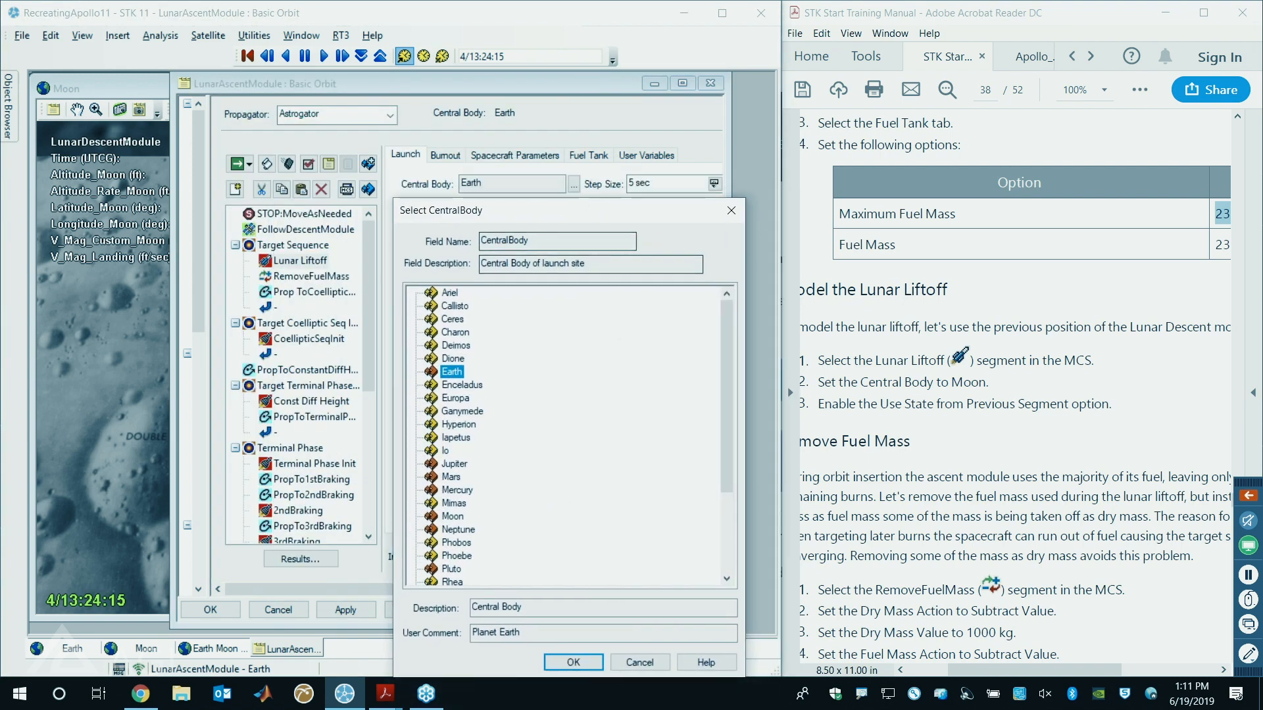
double_click(452, 516)
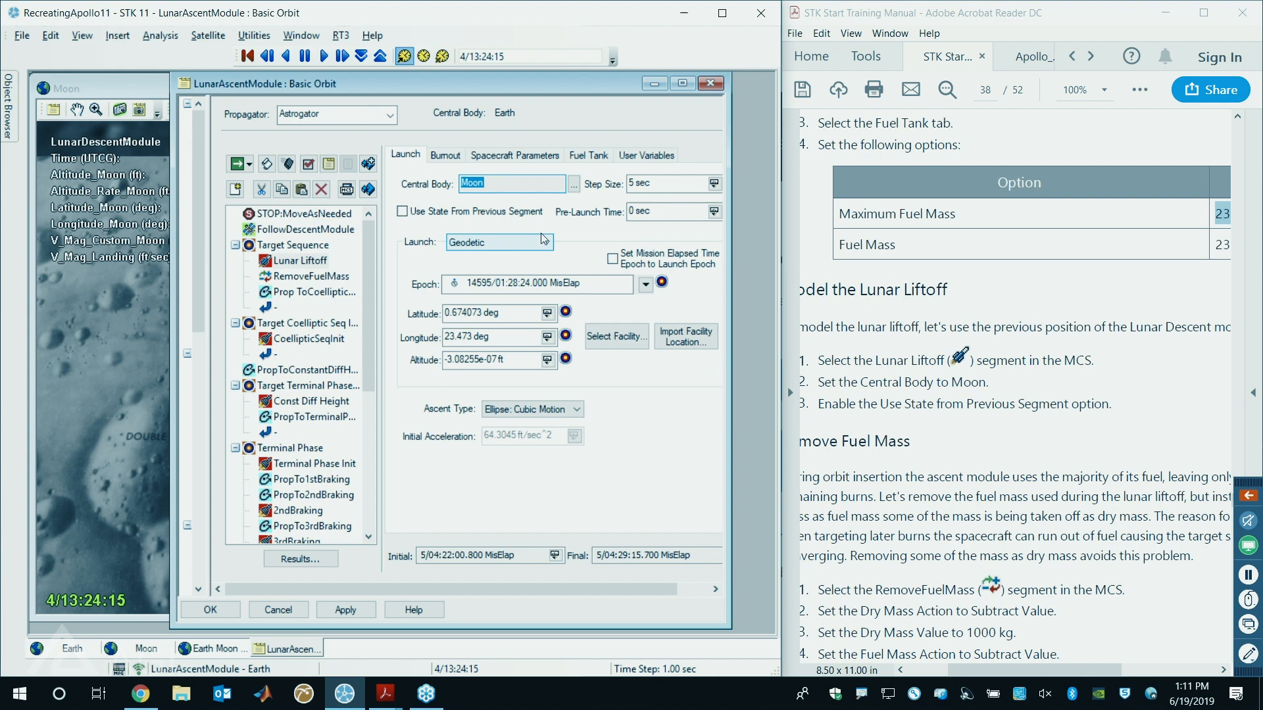
- Enable Use State From Previous Segment for the Lunar Liftoff segment
click(403, 212)
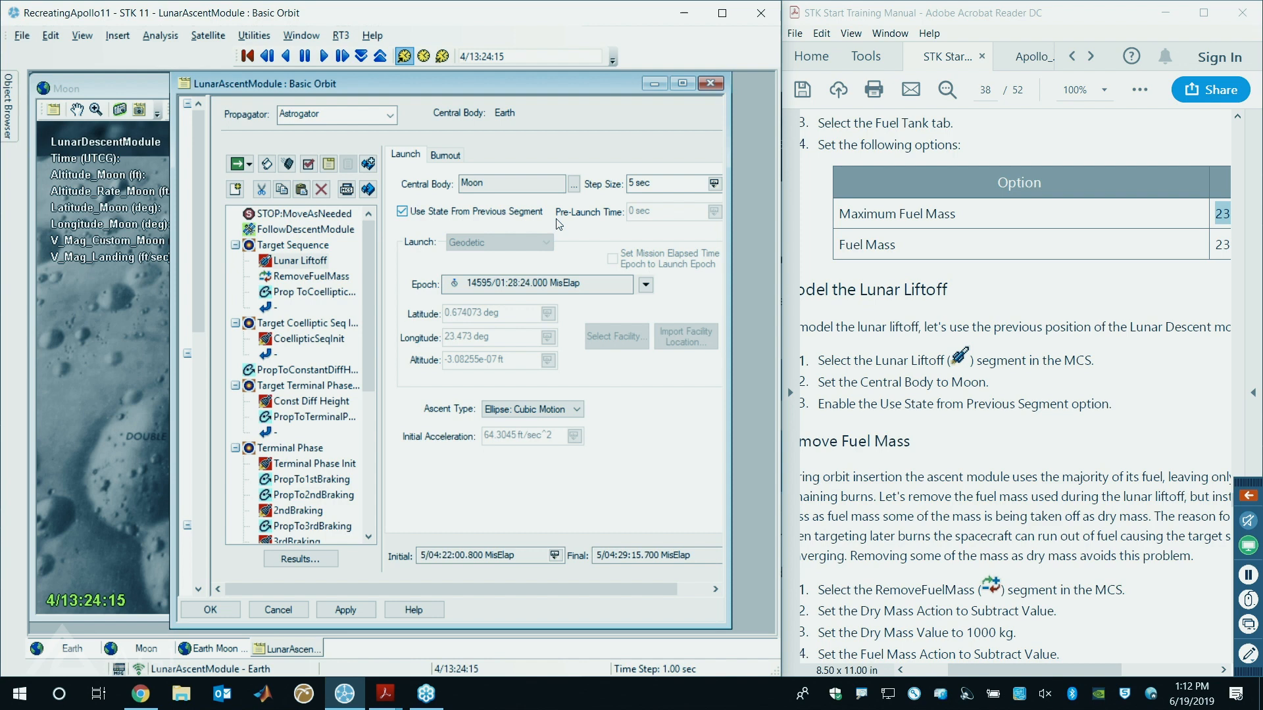
drag(521, 189, 449, 187)
click(479, 216)
click(403, 213)
- Consult the manual's Remove Fuel Mass instructions and select the RemoveFuelMass segment in the MCS
click(920, 309)
scroll(911, 382, down, 6)
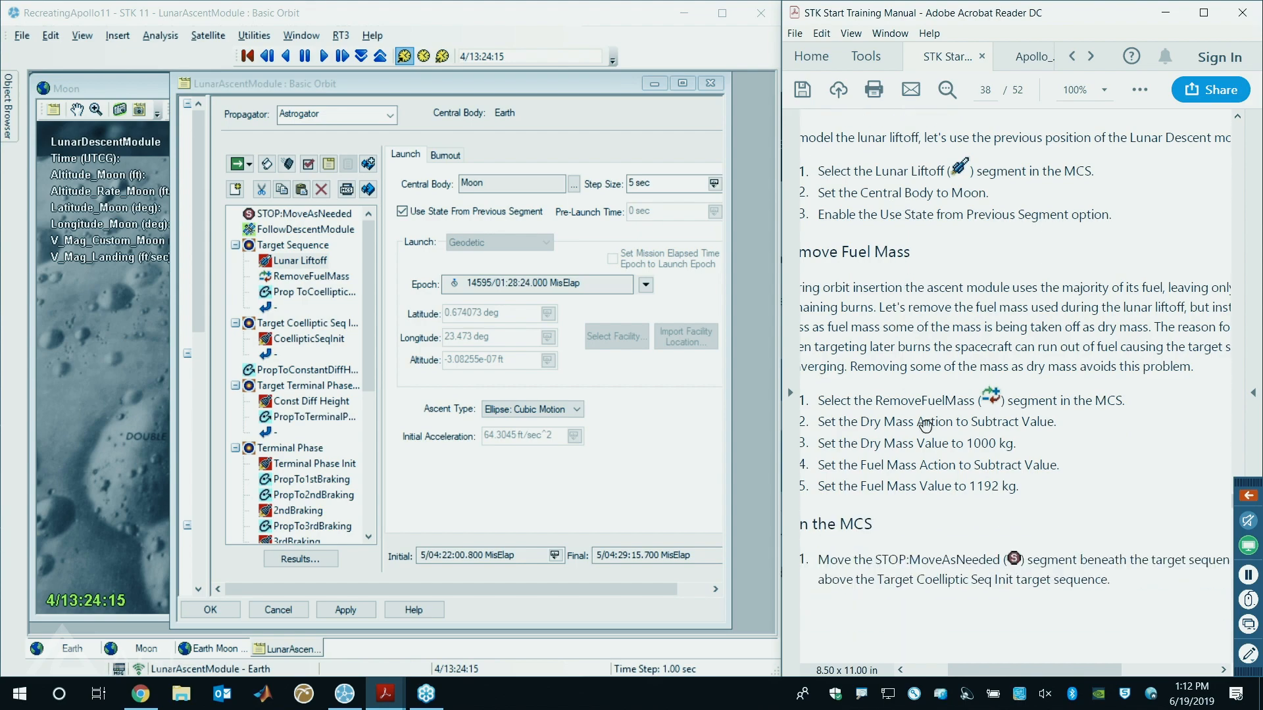
drag(1006, 676, 994, 671)
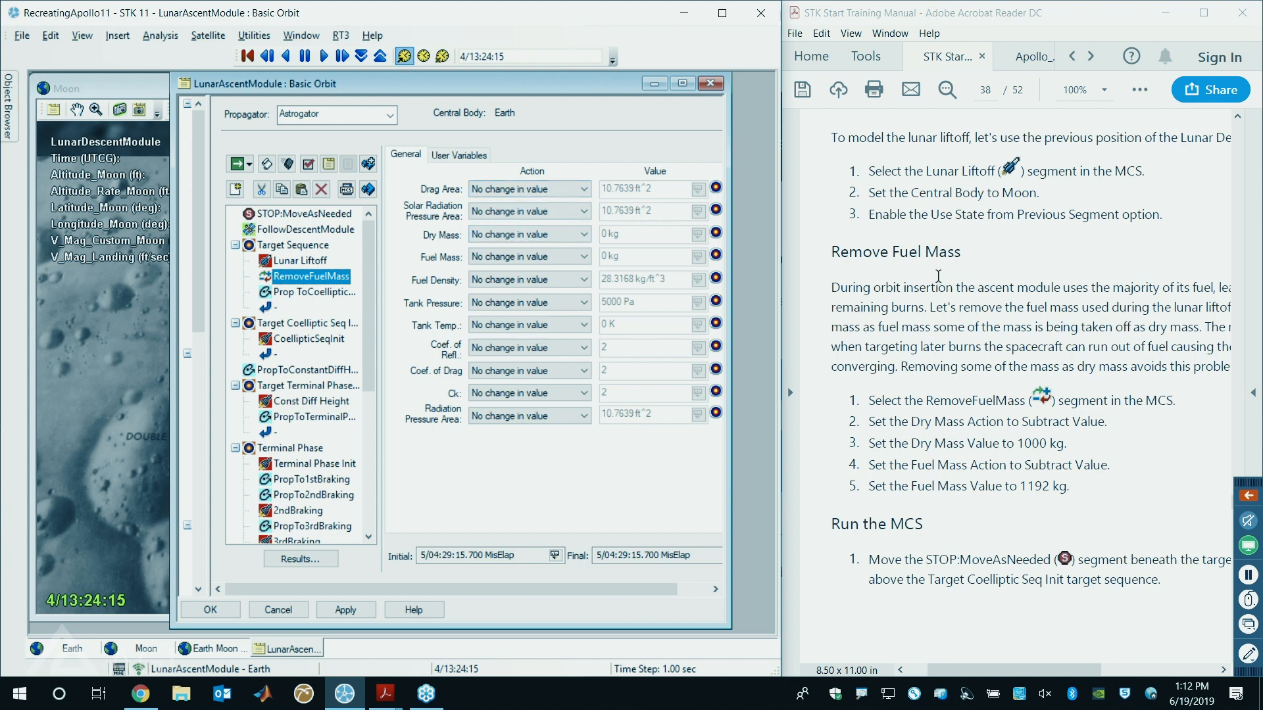
scroll(894, 277, down, 1)
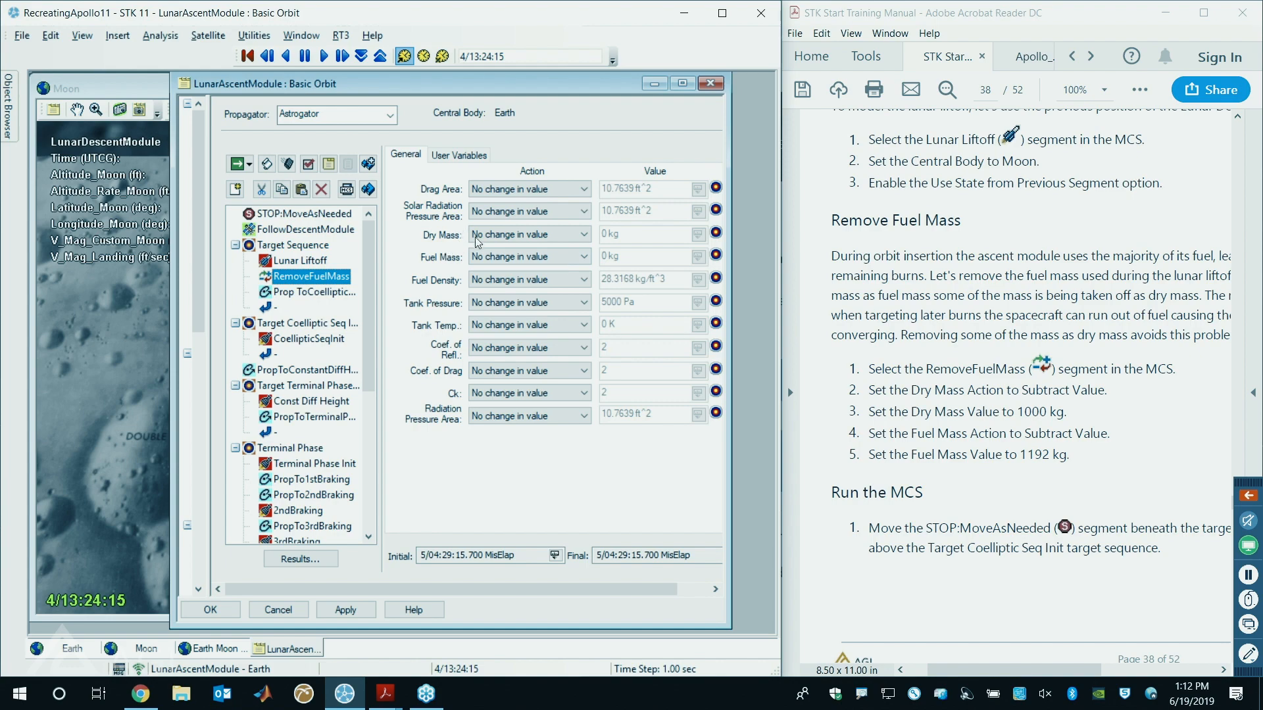
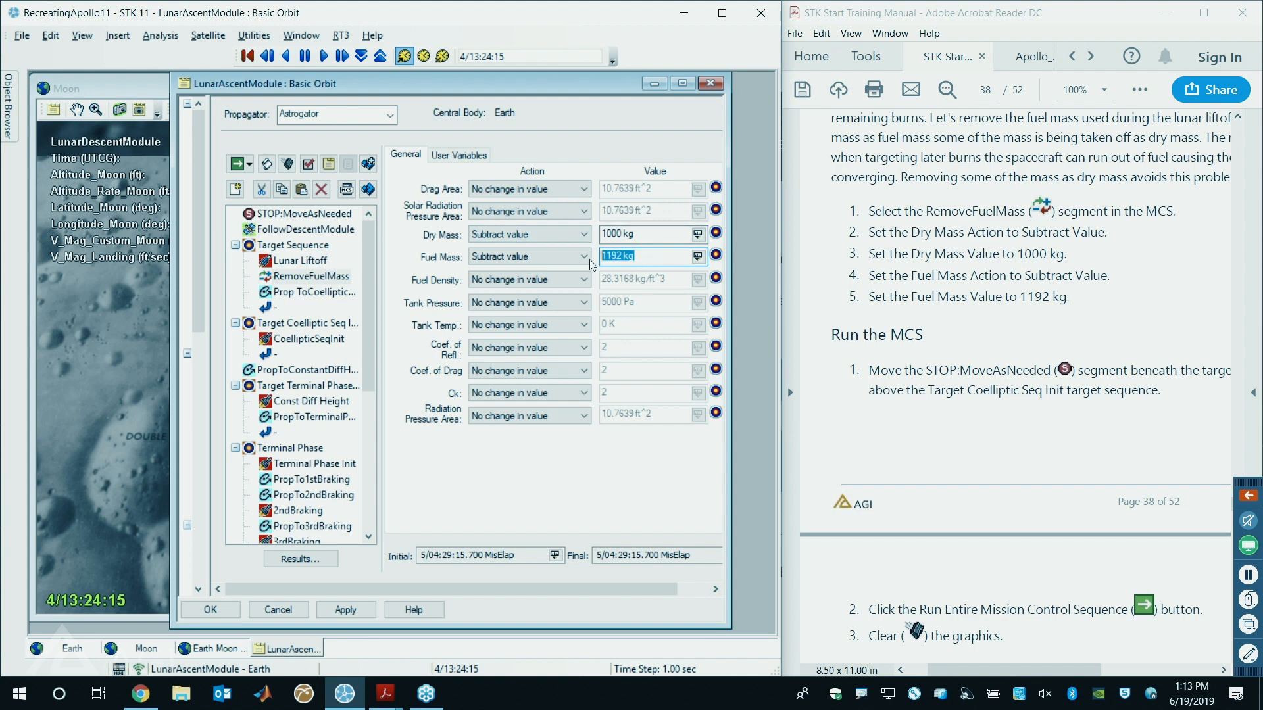
- Move the STOP:MoveAsNeeded segment beneath the first Target Sequence, directly above Target Coelliptic Seq Init, following the manual
click(1051, 273)
scroll(1051, 273, down, 6)
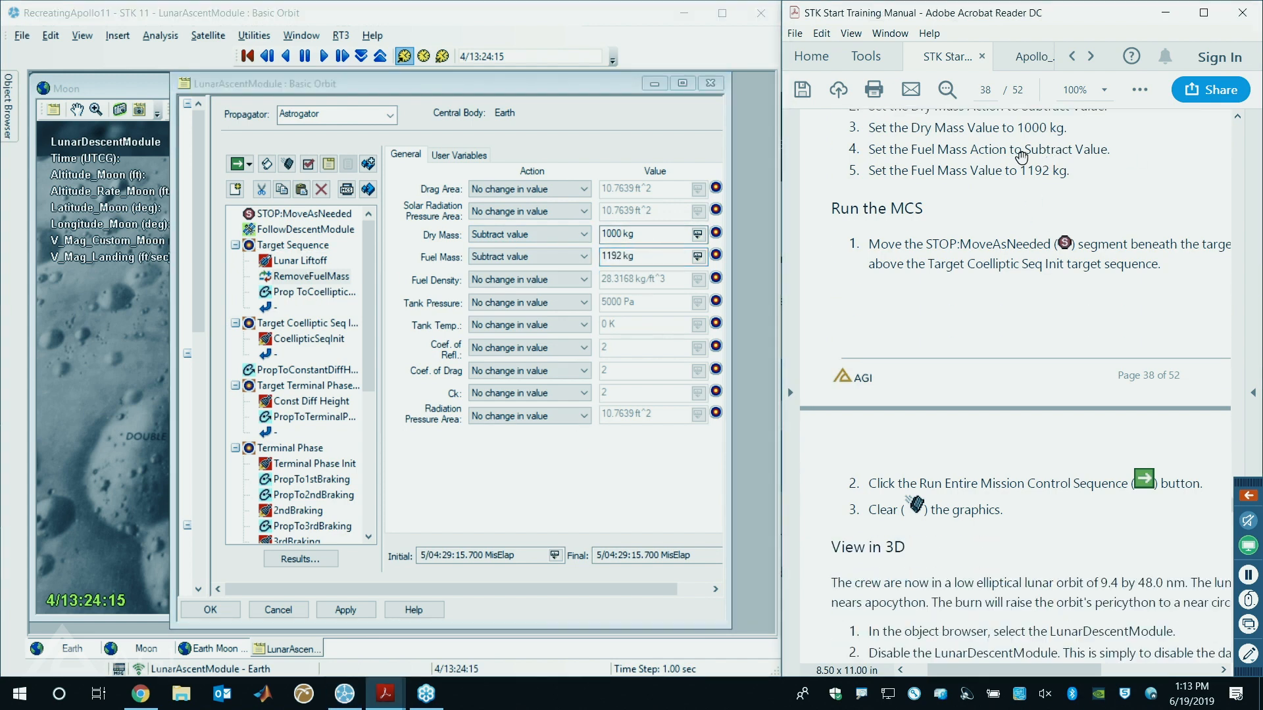
scroll(964, 229, up, 1)
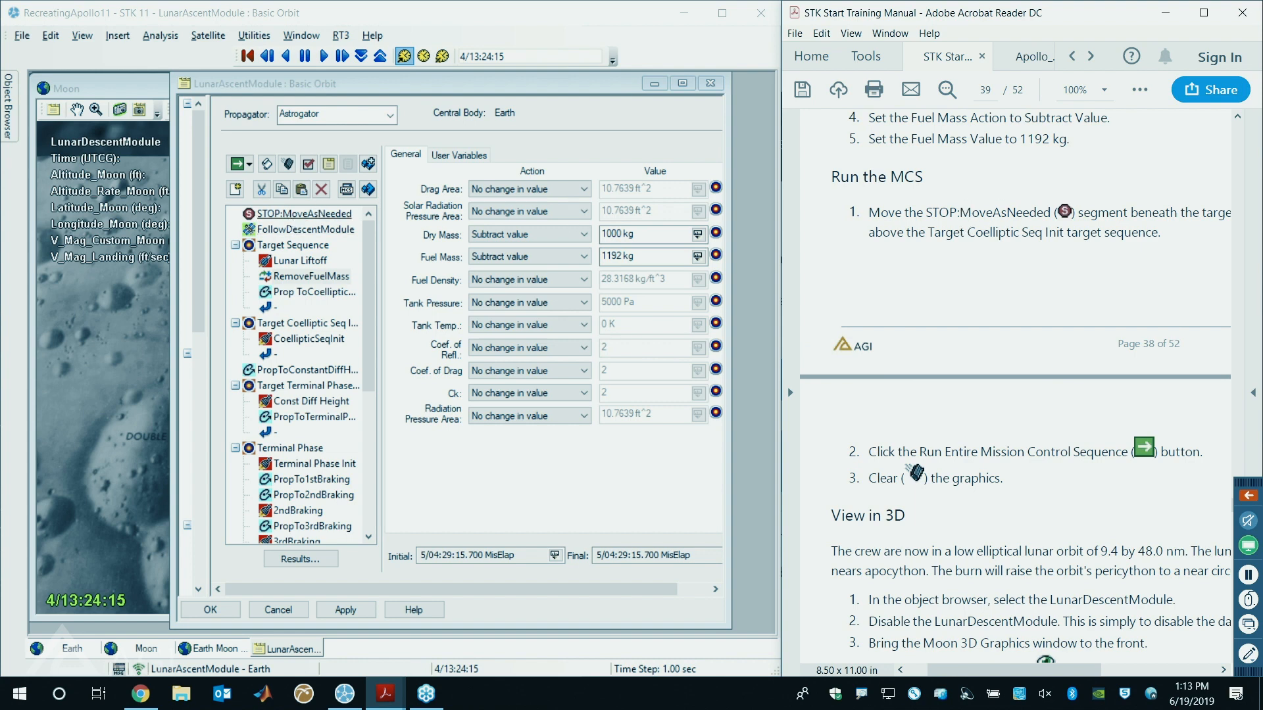
click(289, 219)
drag(289, 219, 276, 323)
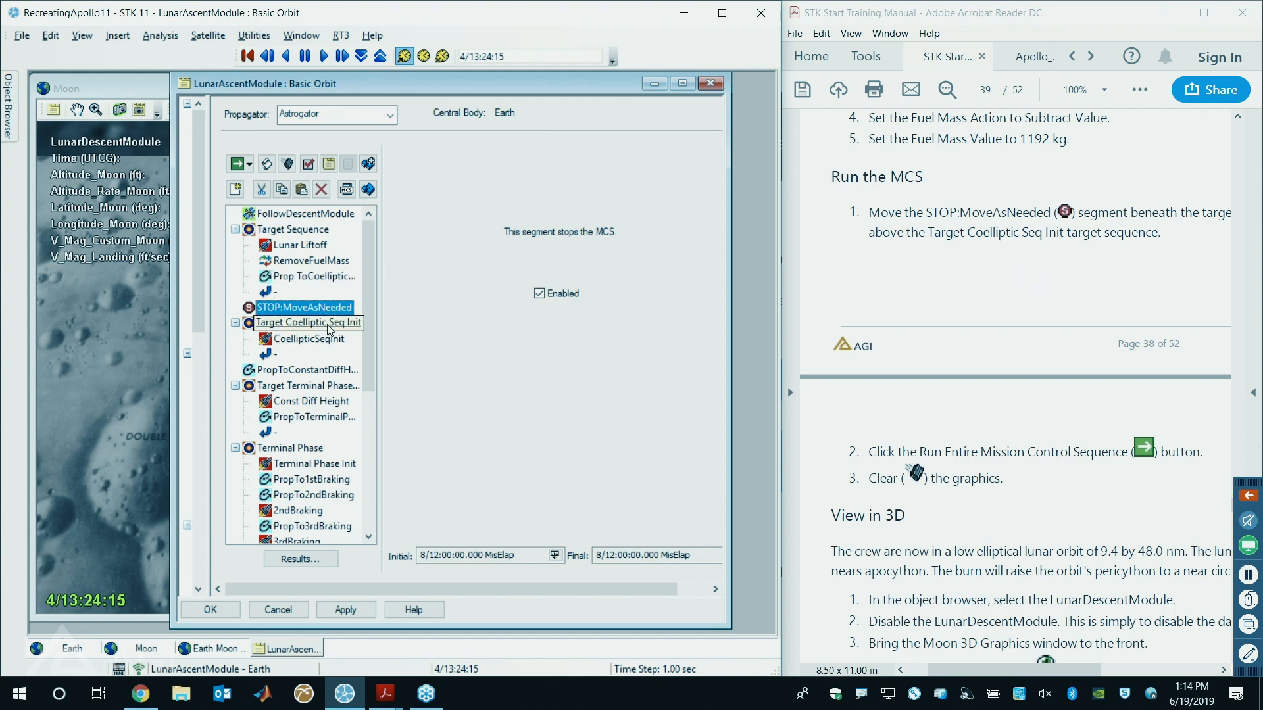
- Check the manual's instructions for running the MCS and move the LunarAscentModule orbit properties aside to uncover the Moon 3D view
scroll(922, 240, down, 3)
scroll(922, 240, up, 1)
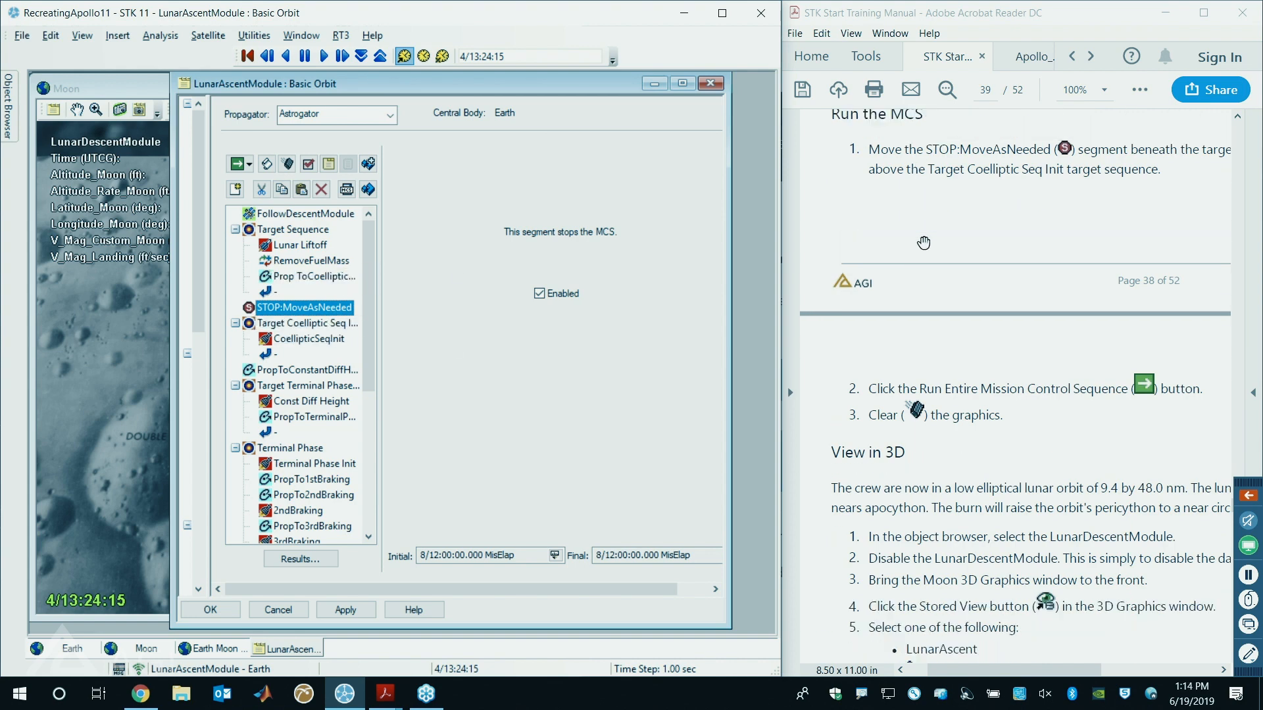
drag(289, 84, 622, 80)
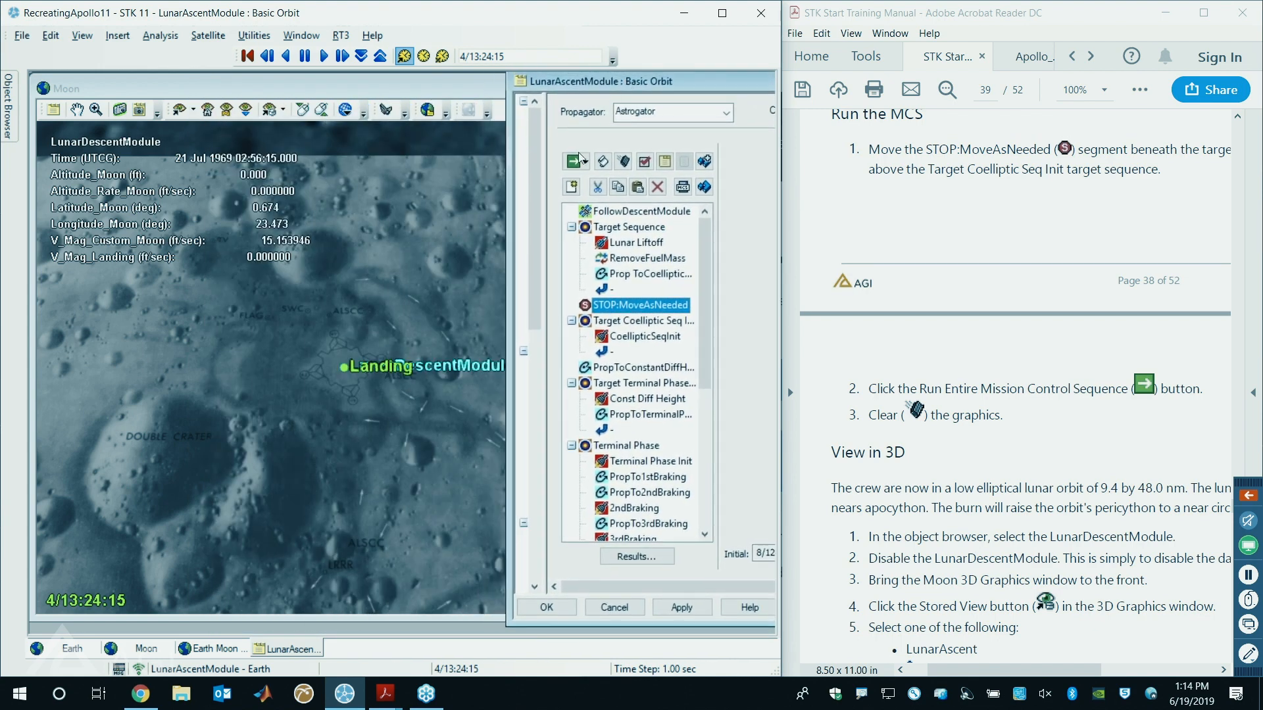
- Run the LunarAscentModule's entire Mission Control Sequence, close the convergence report, and clear the trajectory graphics, applying the changes
click(573, 163)
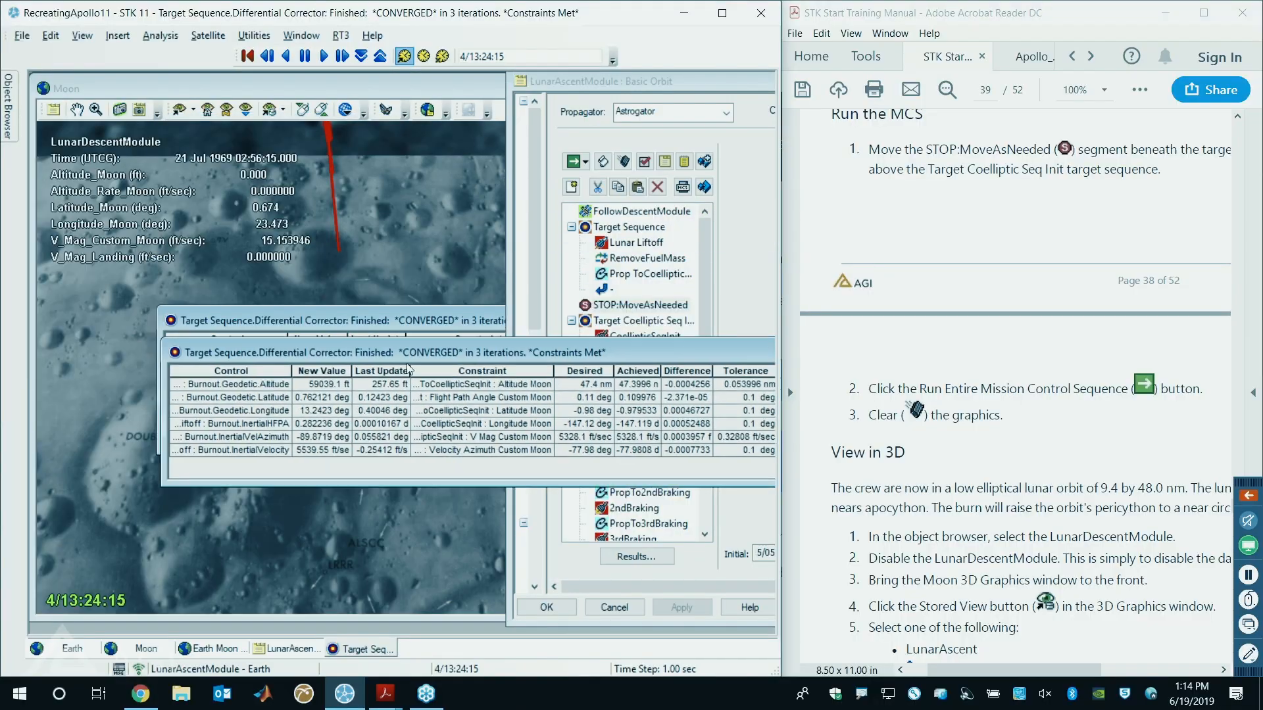
drag(408, 368, 299, 156)
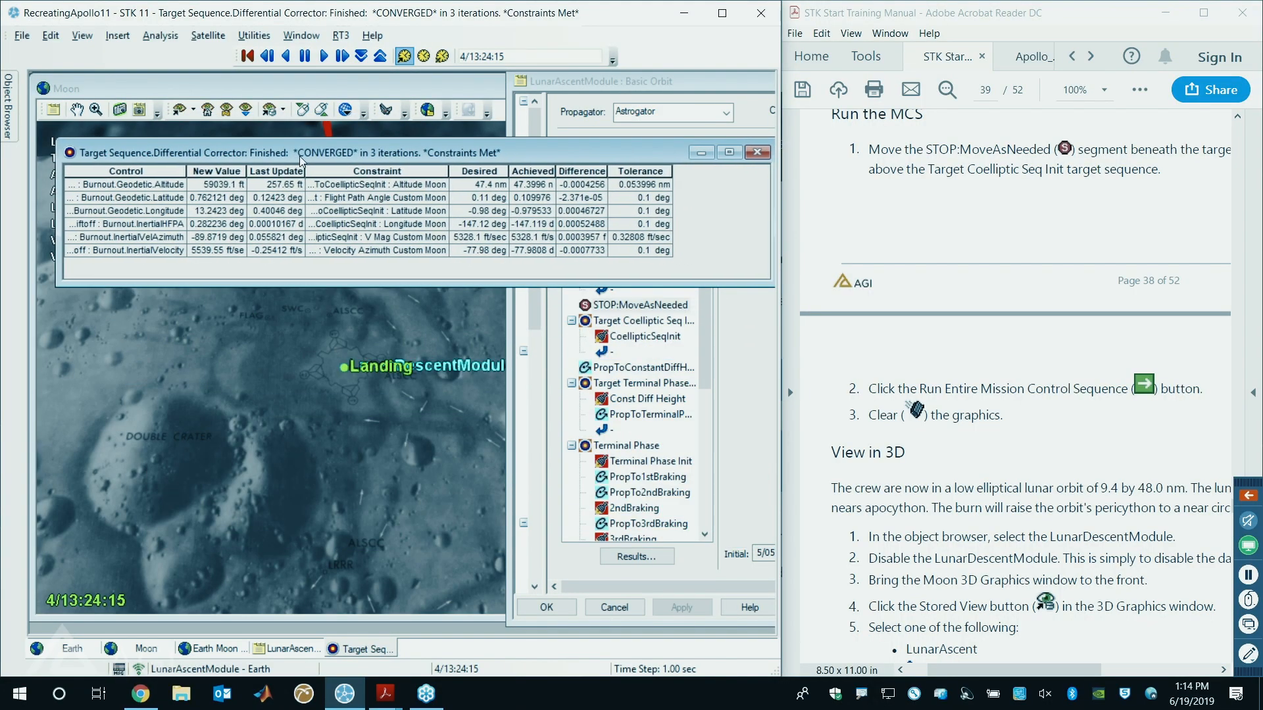
click(757, 154)
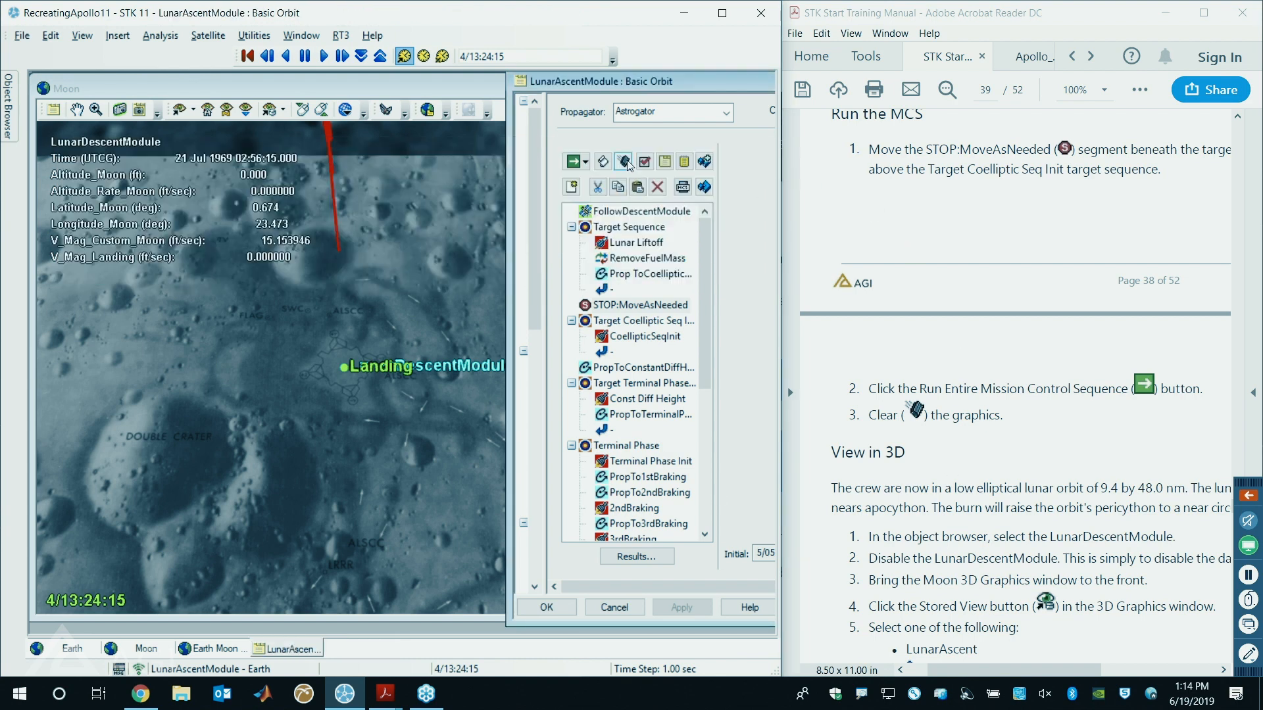
click(625, 162)
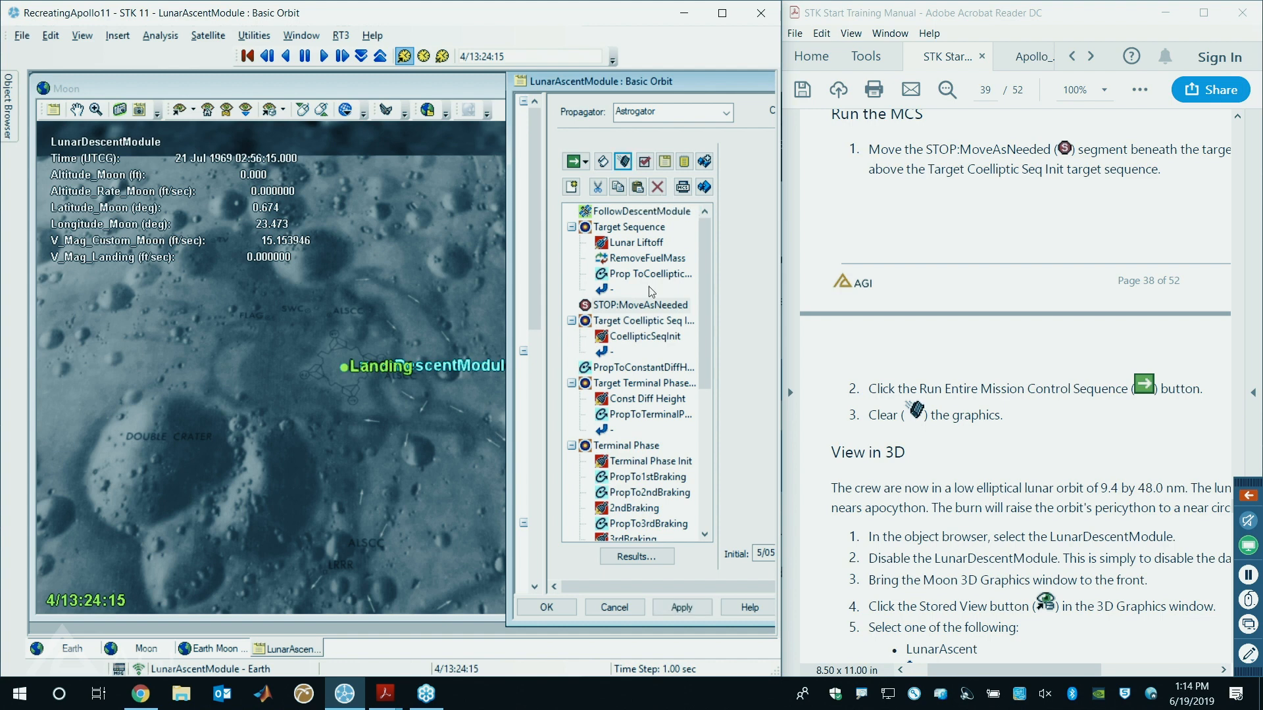
click(682, 607)
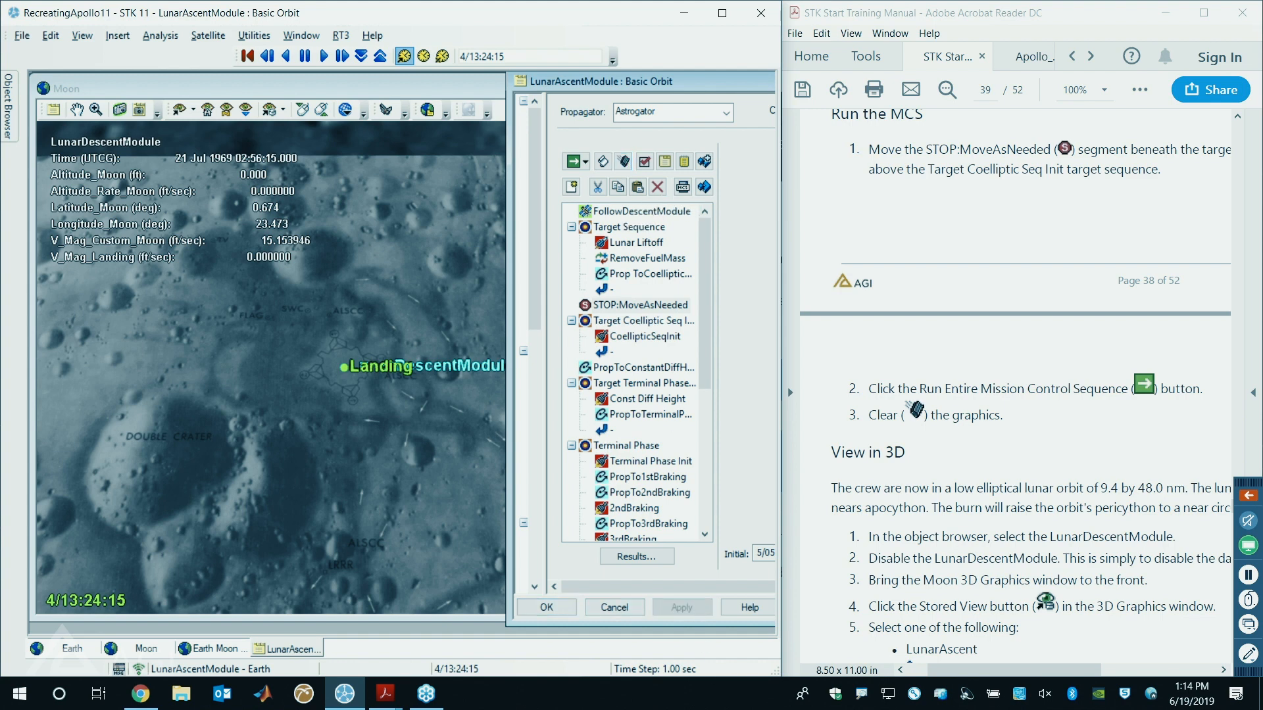
- Bring the Moon 3D window to the front and switch it to the LunarAscent stored view for a closer look at the landing site
drag(334, 415, 357, 346)
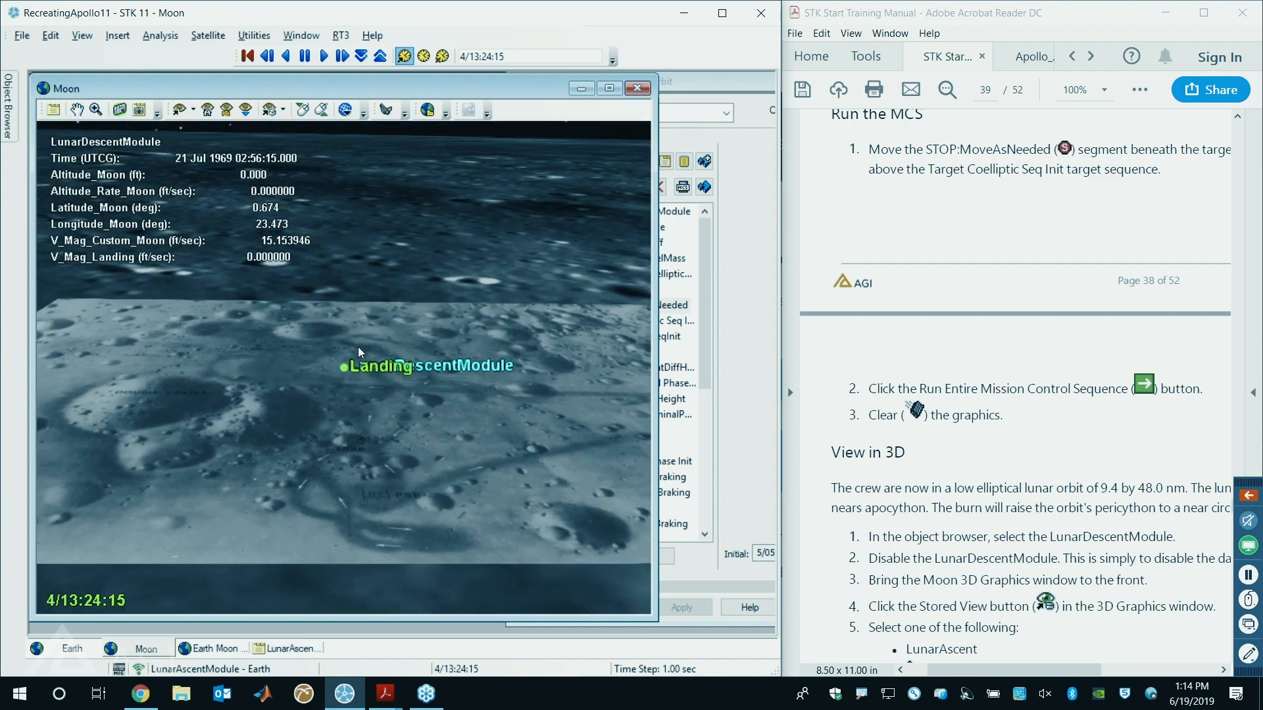
click(283, 109)
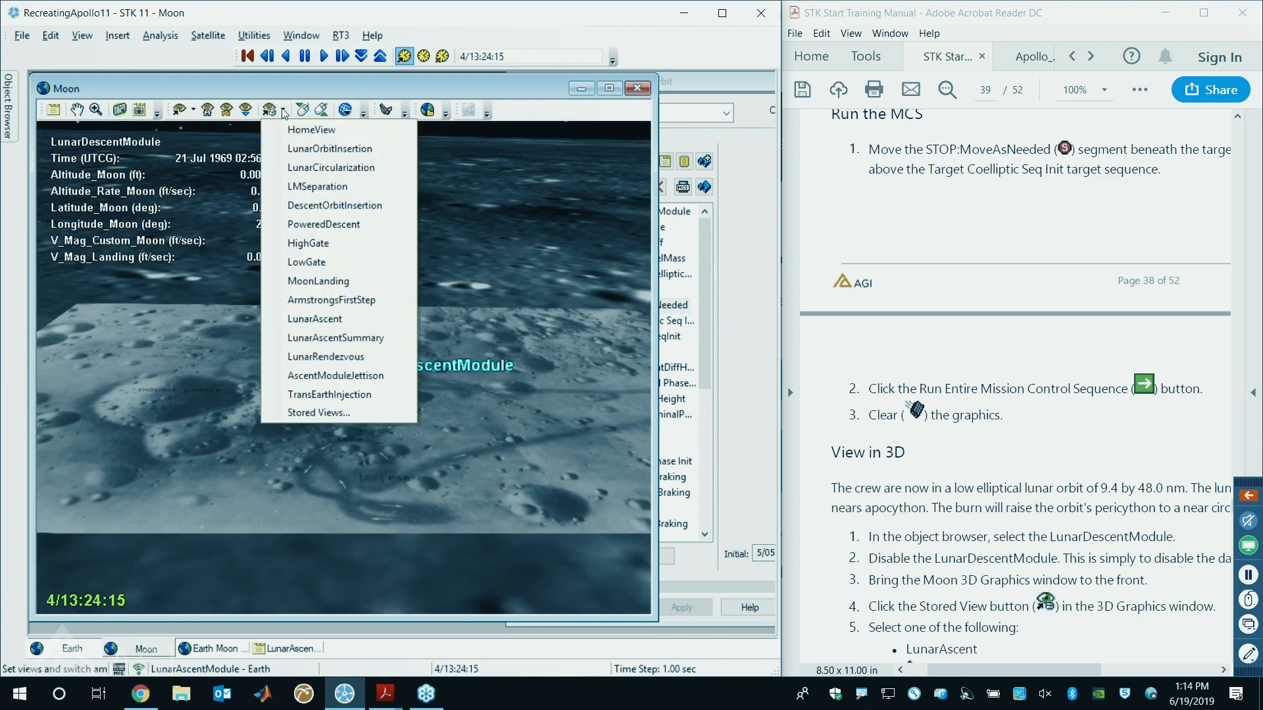
click(315, 319)
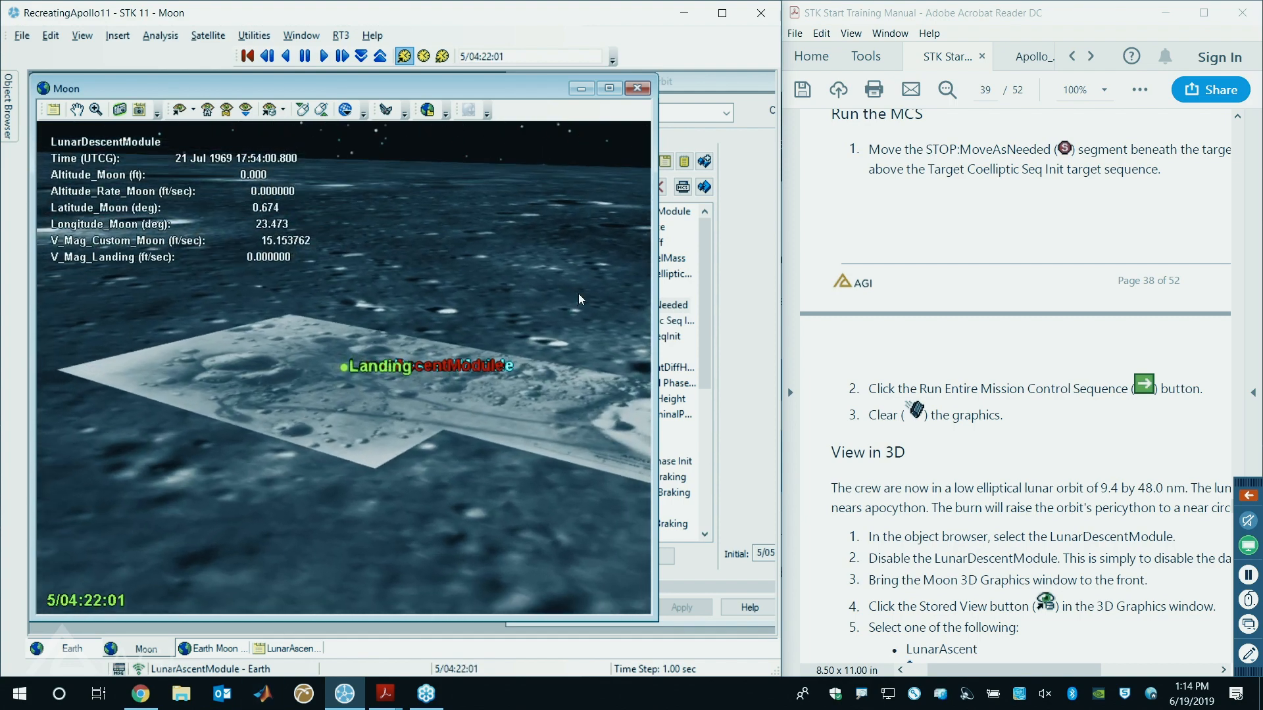
scroll(518, 400, up, 3)
right_drag(535, 472, 435, 307)
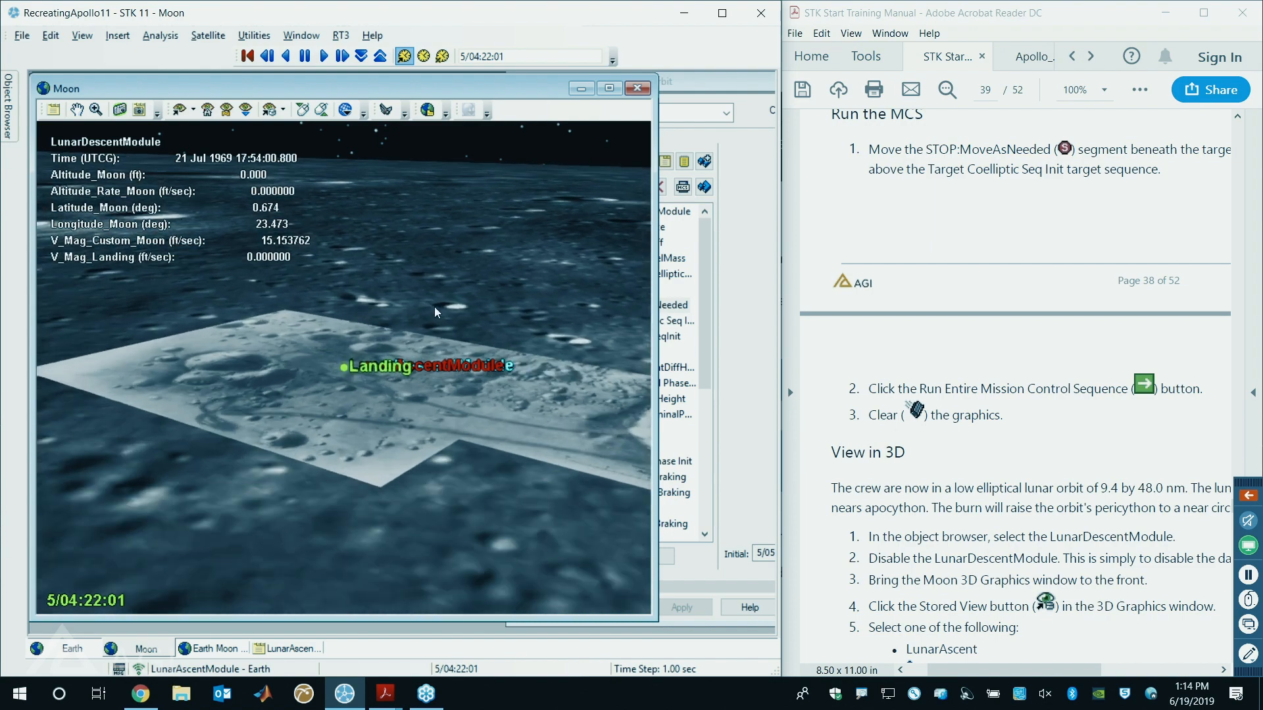
drag(438, 346, 499, 318)
drag(543, 457, 397, 426)
drag(600, 276, 377, 350)
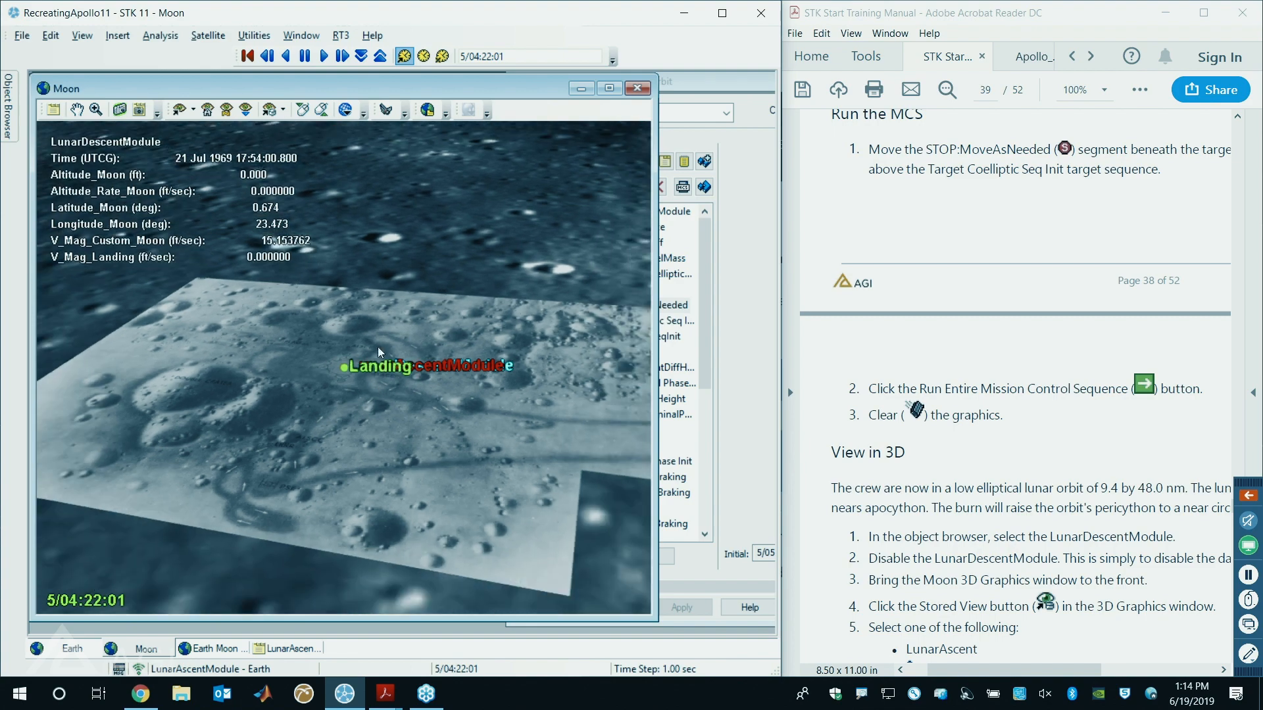
- Disable the LunarDescentModule in the object browser and return to the Moon 3D view
mouse_move(11, 118)
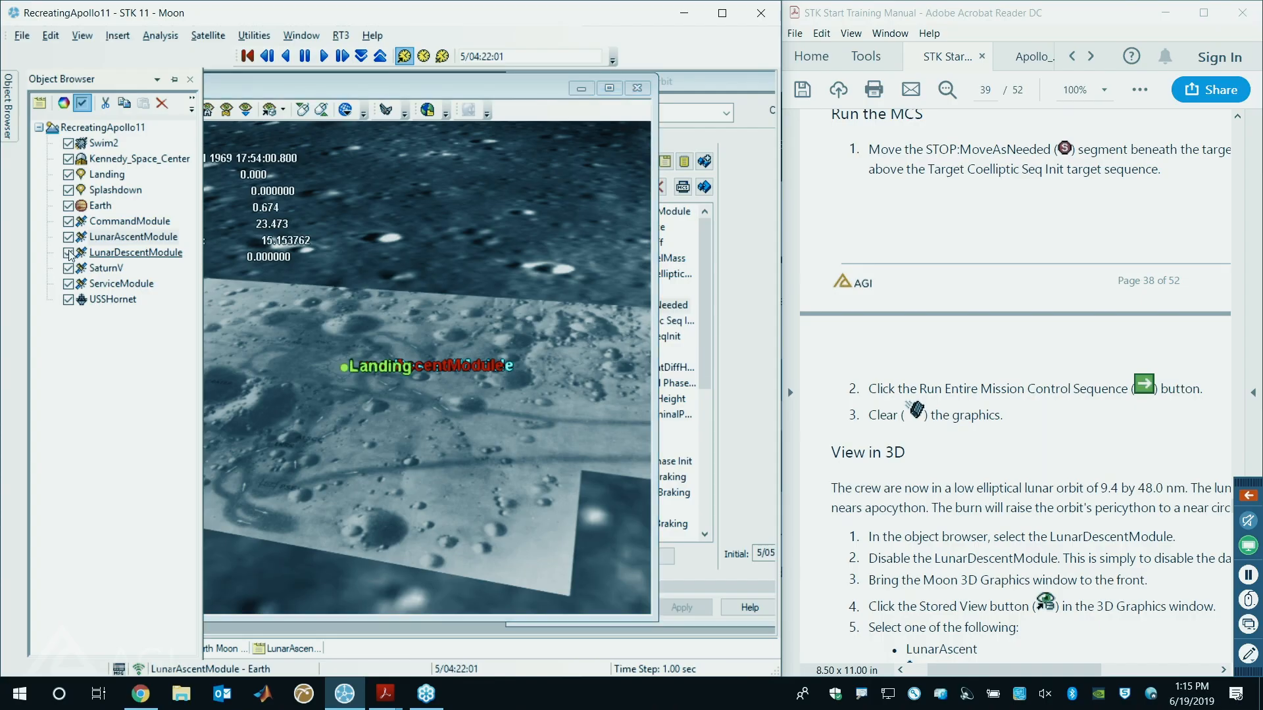
click(68, 252)
click(405, 283)
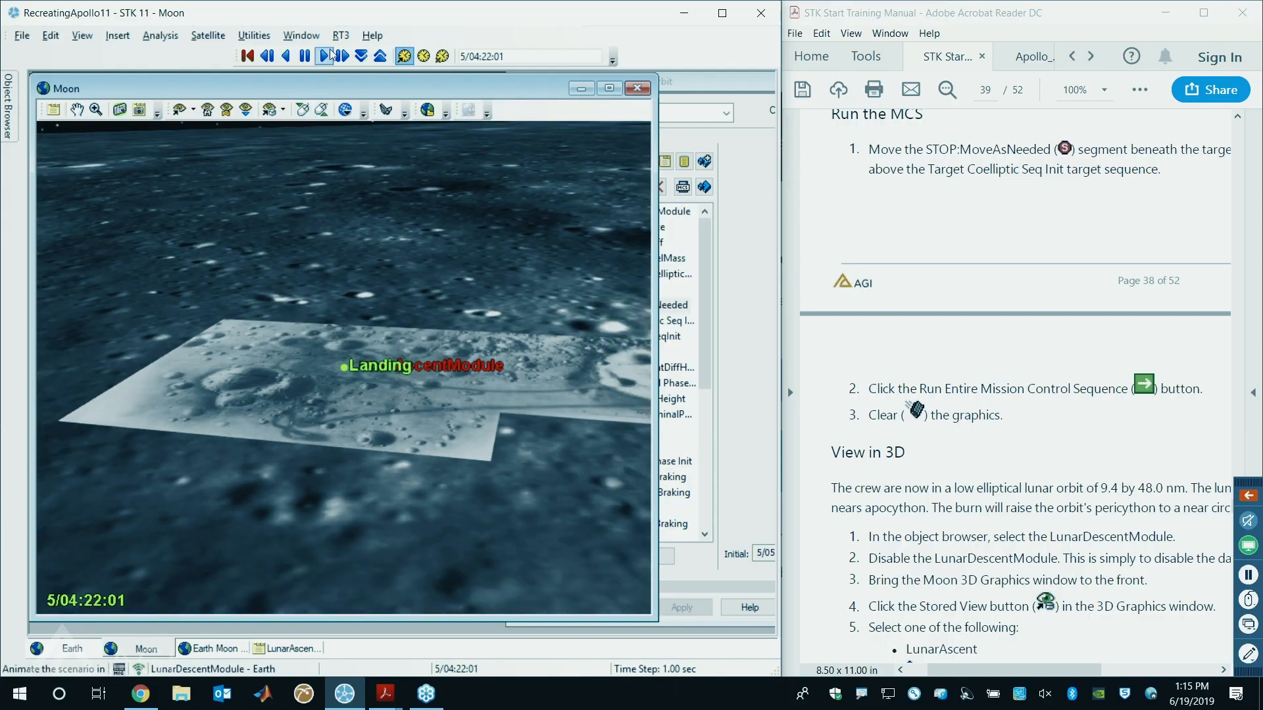
- Play the scenario animation to watch the LunarAscentModule's liftoff trajectory from several angles, and pause it
click(325, 58)
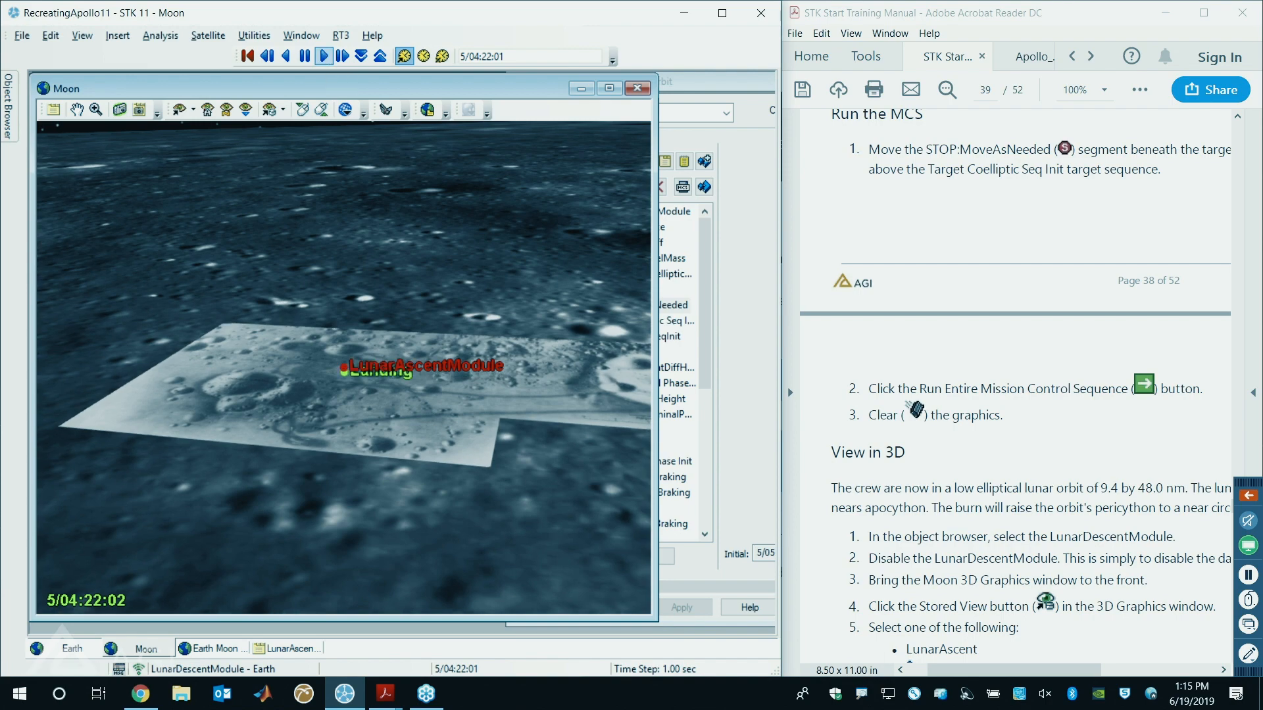
drag(385, 411, 473, 453)
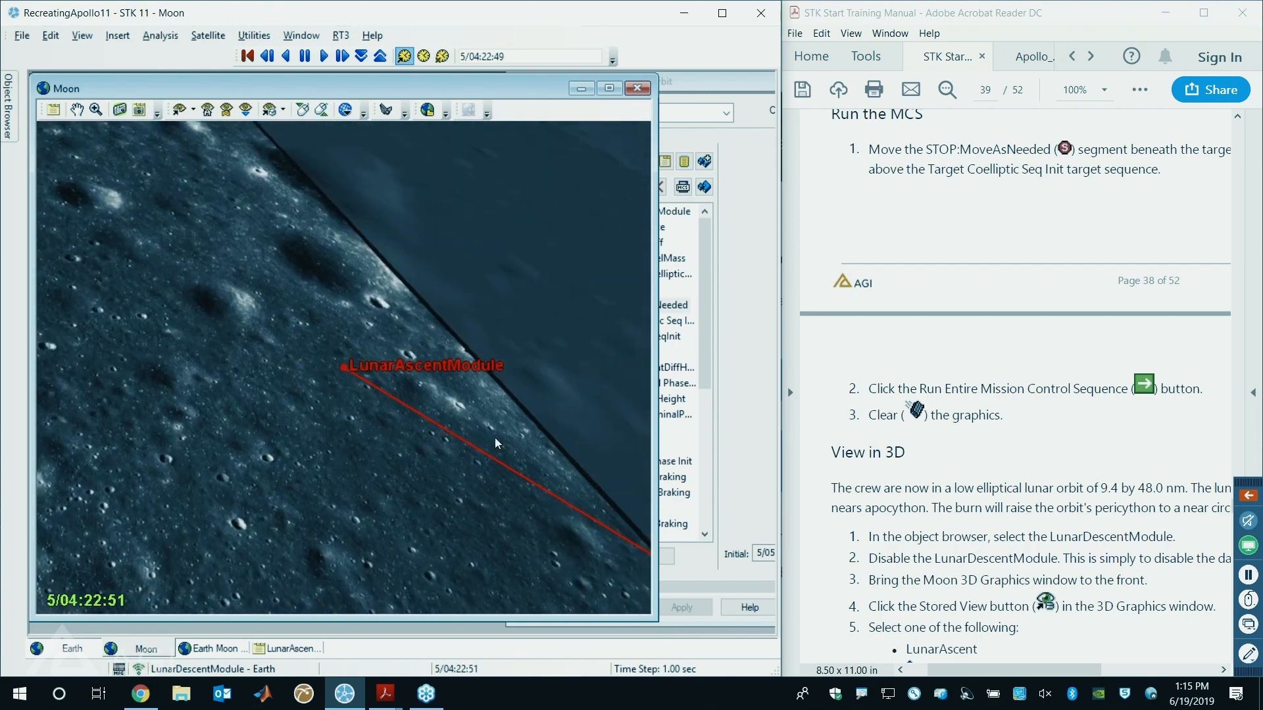
drag(508, 450, 528, 465)
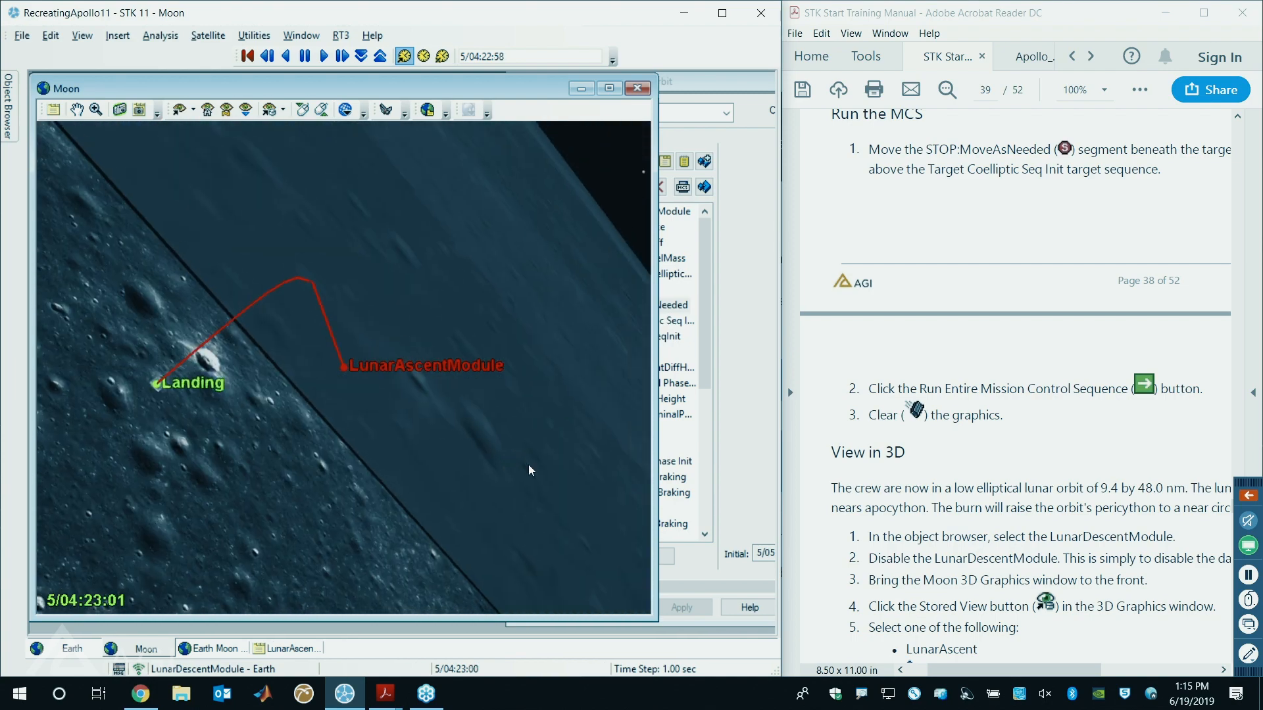
drag(350, 353, 346, 398)
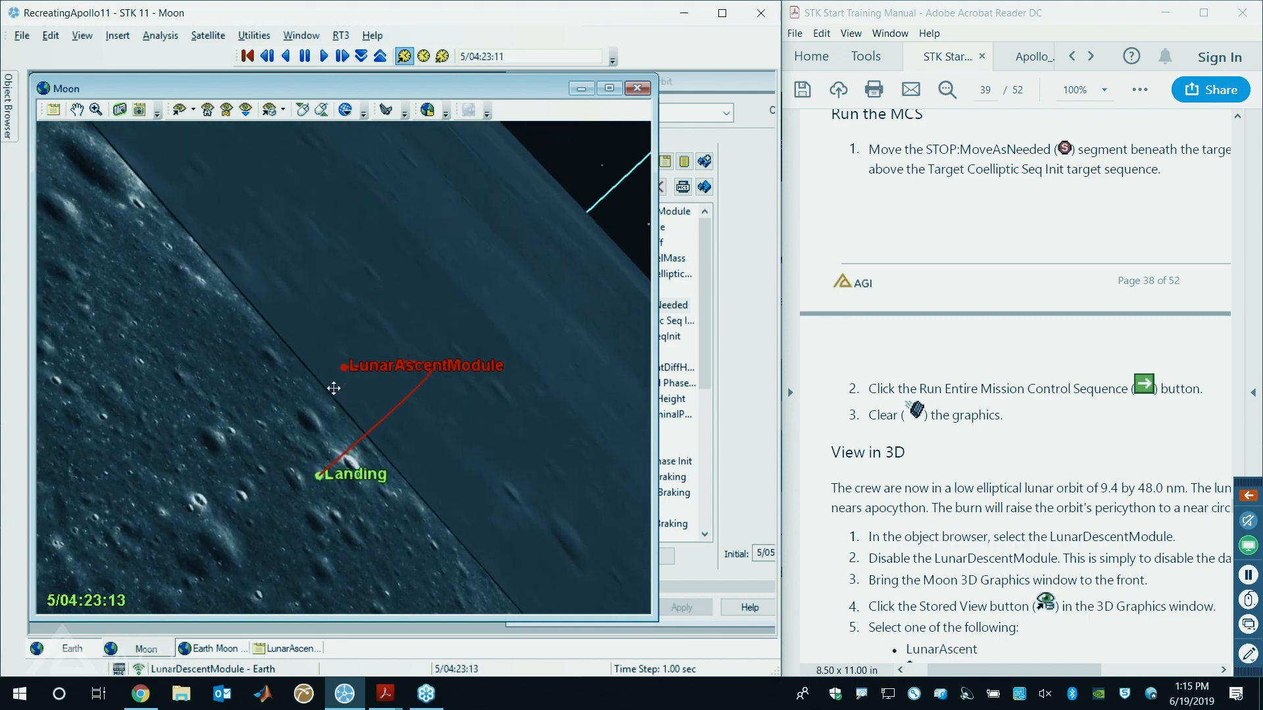
click(306, 62)
drag(365, 441, 248, 397)
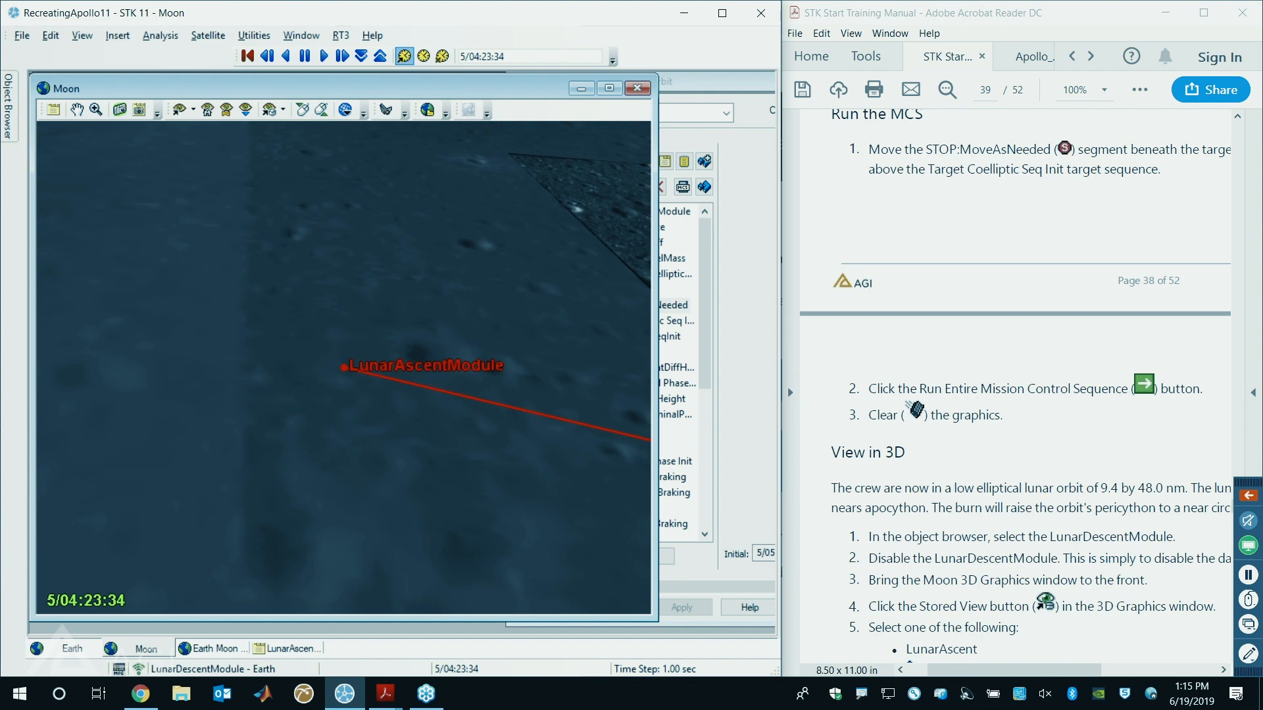
- Check the manual's View in 3D instructions and restore the LunarAscent stored view in the Moon window, viewing the landing site up close
click(1031, 448)
scroll(1030, 440, down, 3)
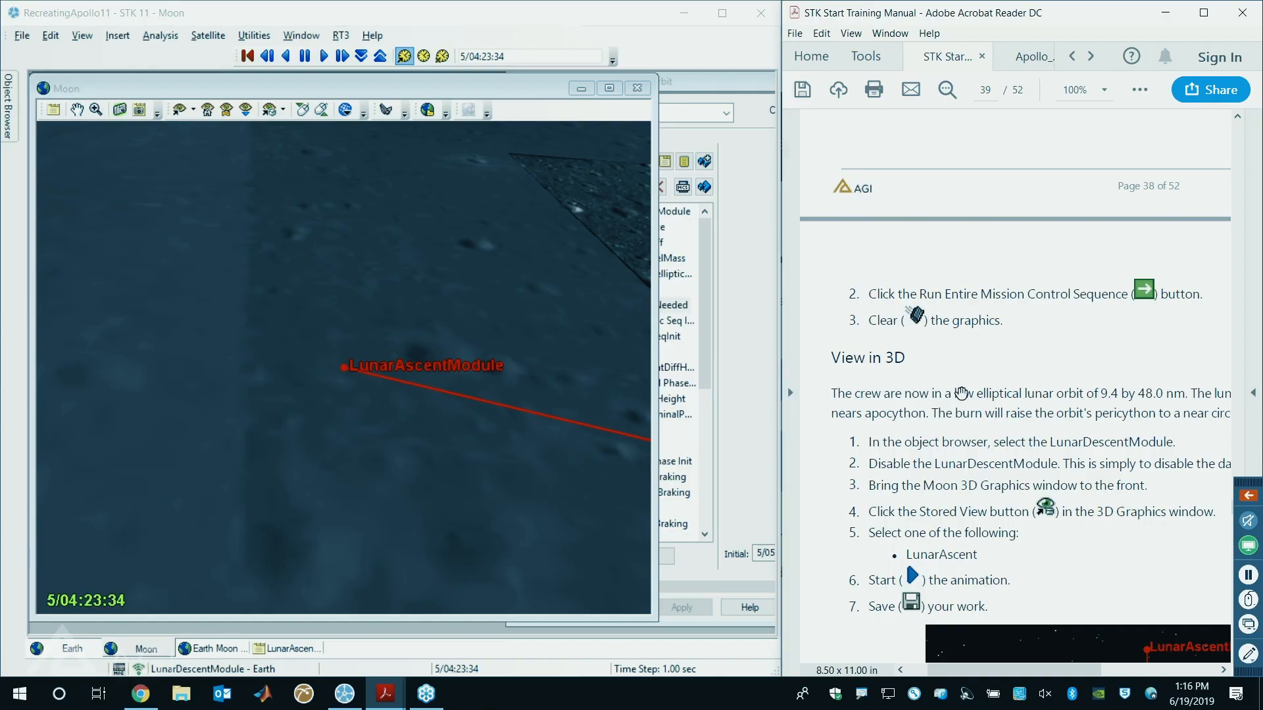
click(284, 111)
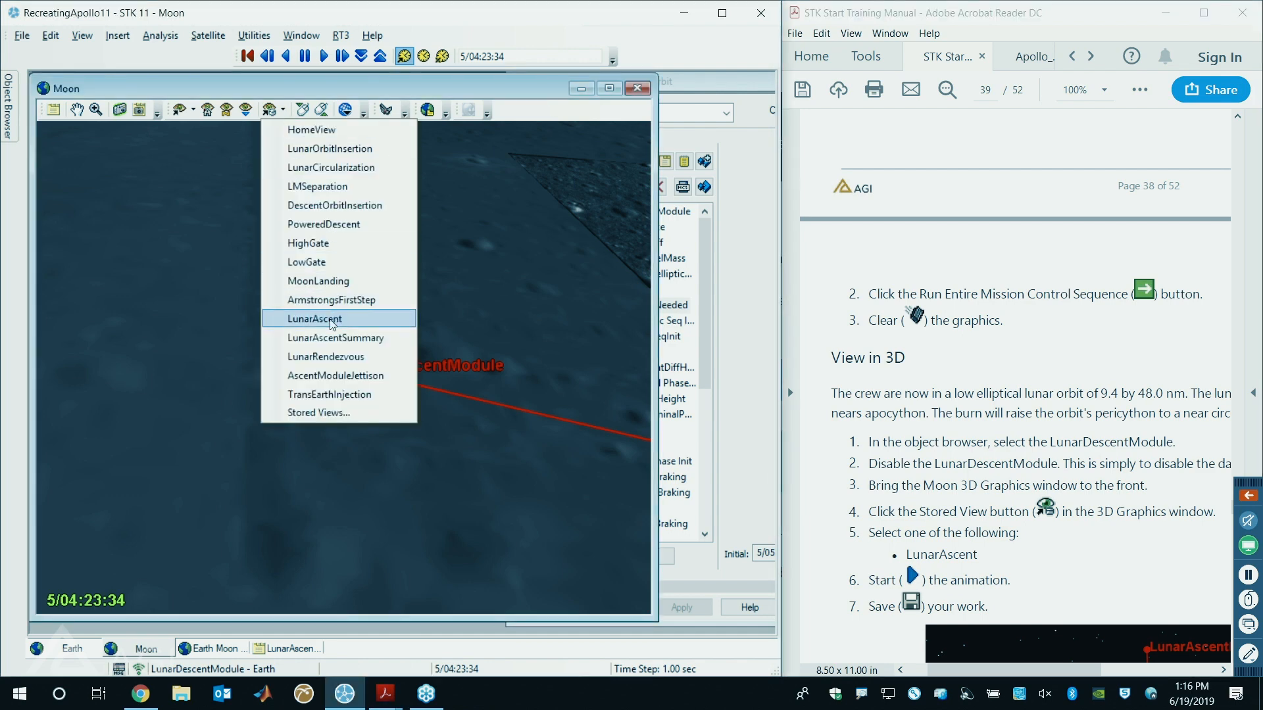
click(333, 322)
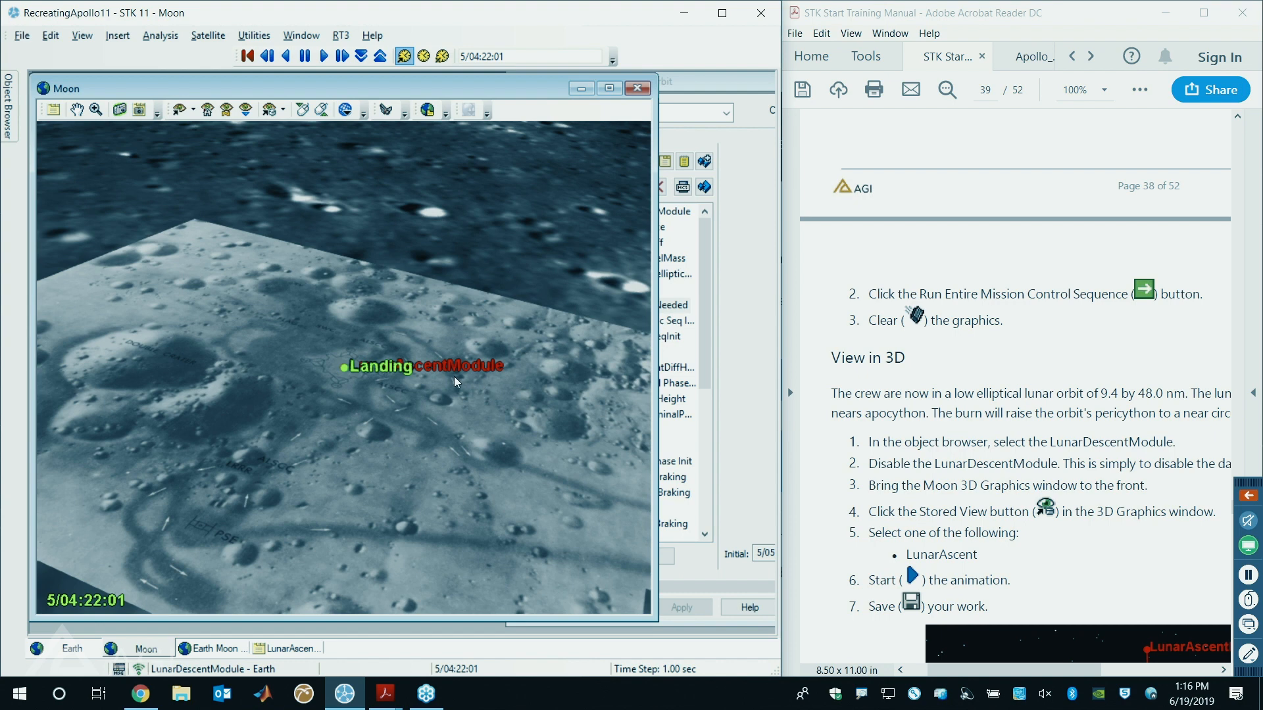
click(1032, 377)
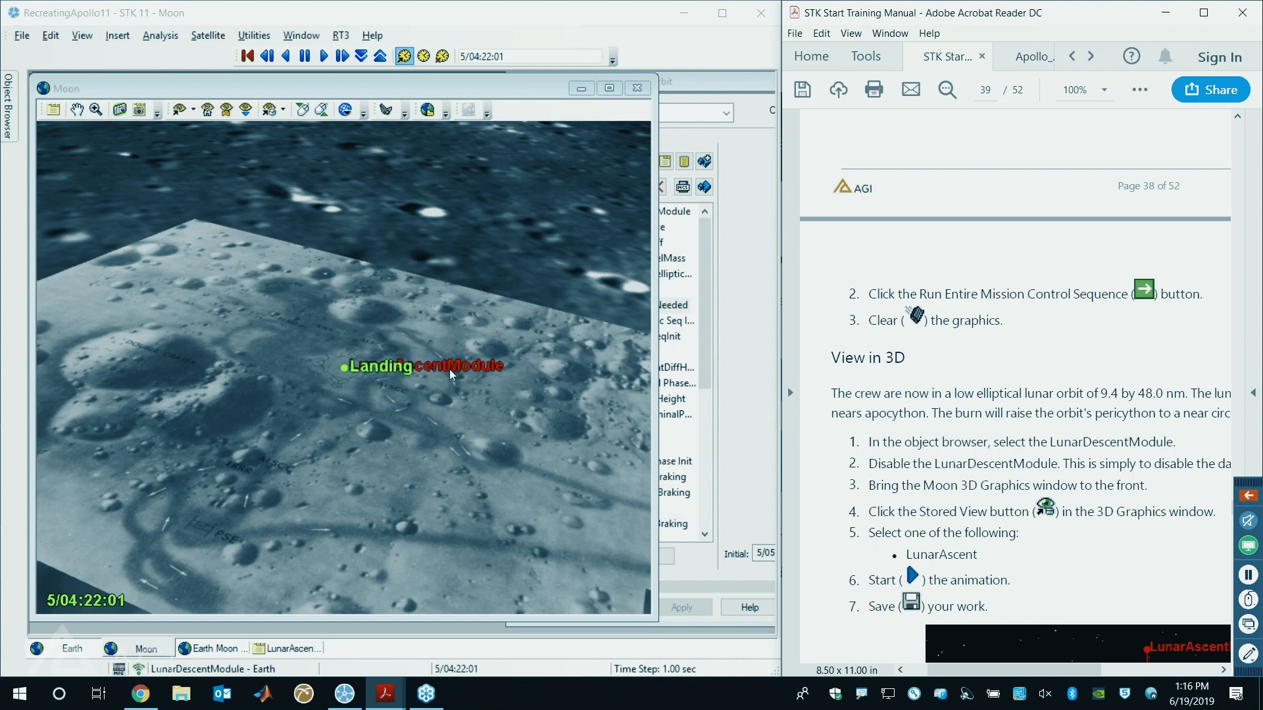
scroll(477, 388, up, 2)
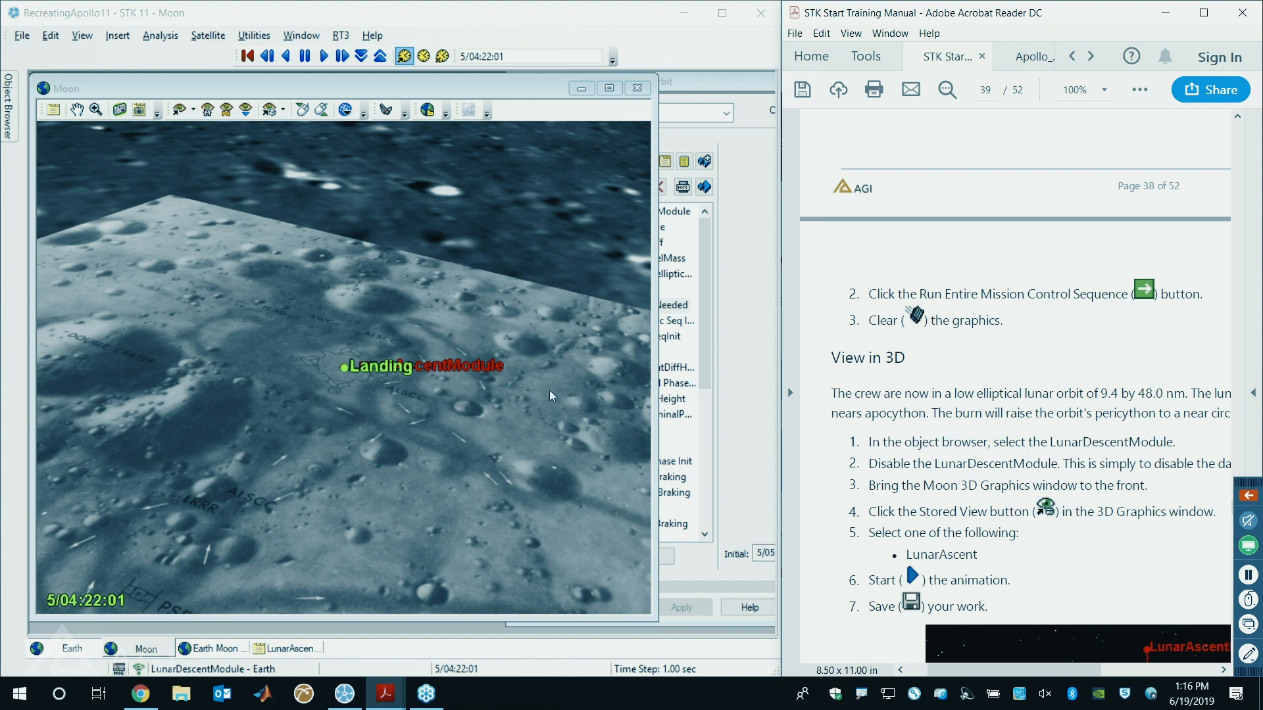
right_drag(469, 401, 470, 425)
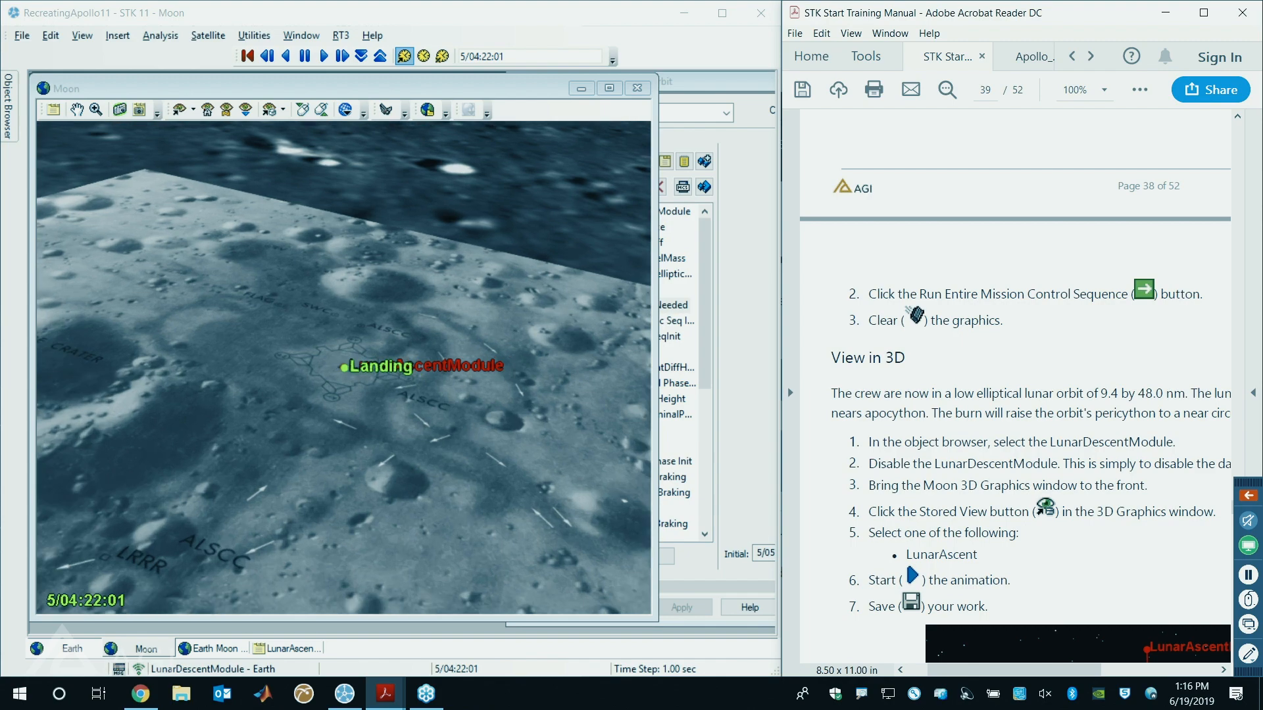
right_drag(471, 421, 474, 396)
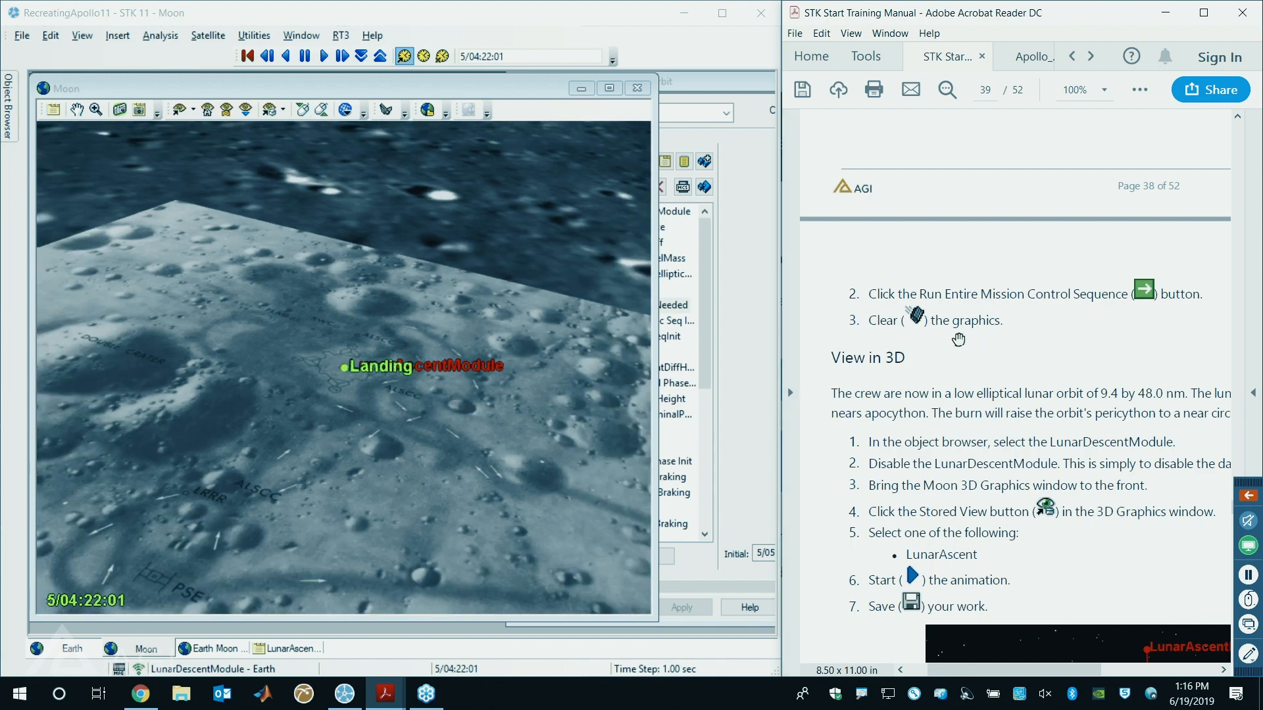
- Save the scenario as RecreatingApollo11.sc of type Scenario Files in My Documents' STK 11 (x64)\RecreatingApollo11Part3 folder, replacing the existing file
scroll(959, 339, down, 5)
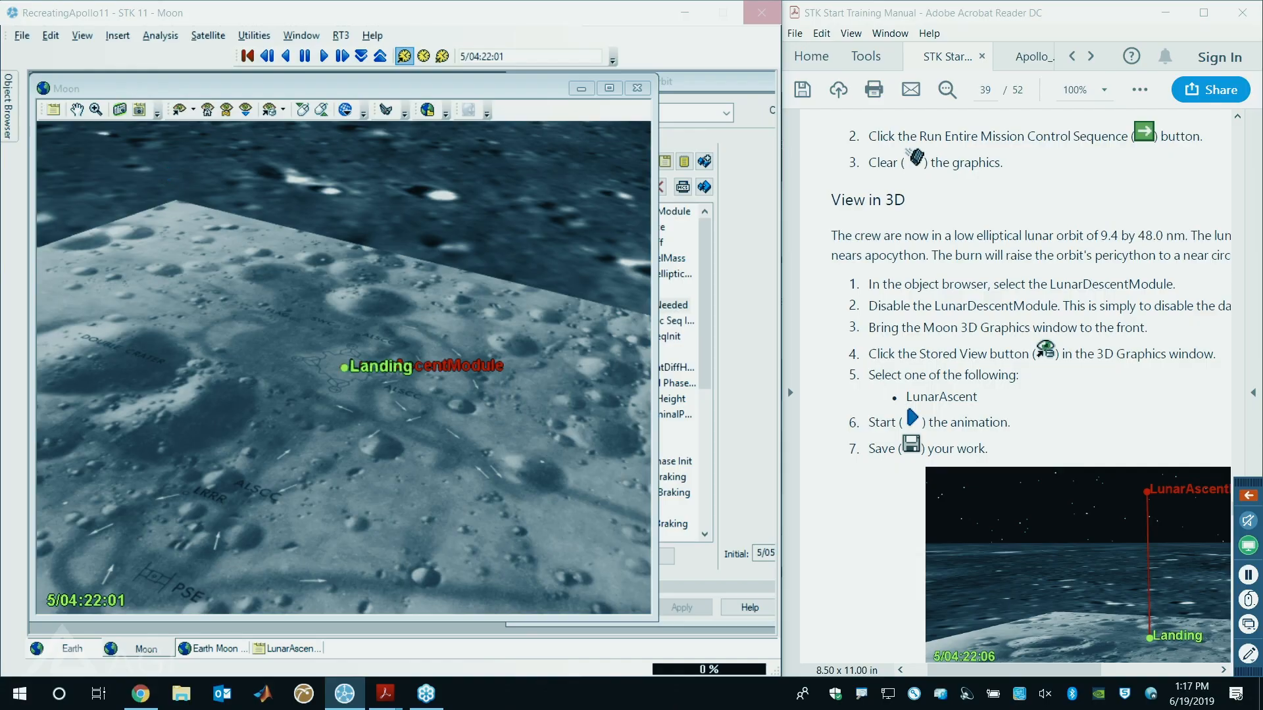
key(ctrl+s)
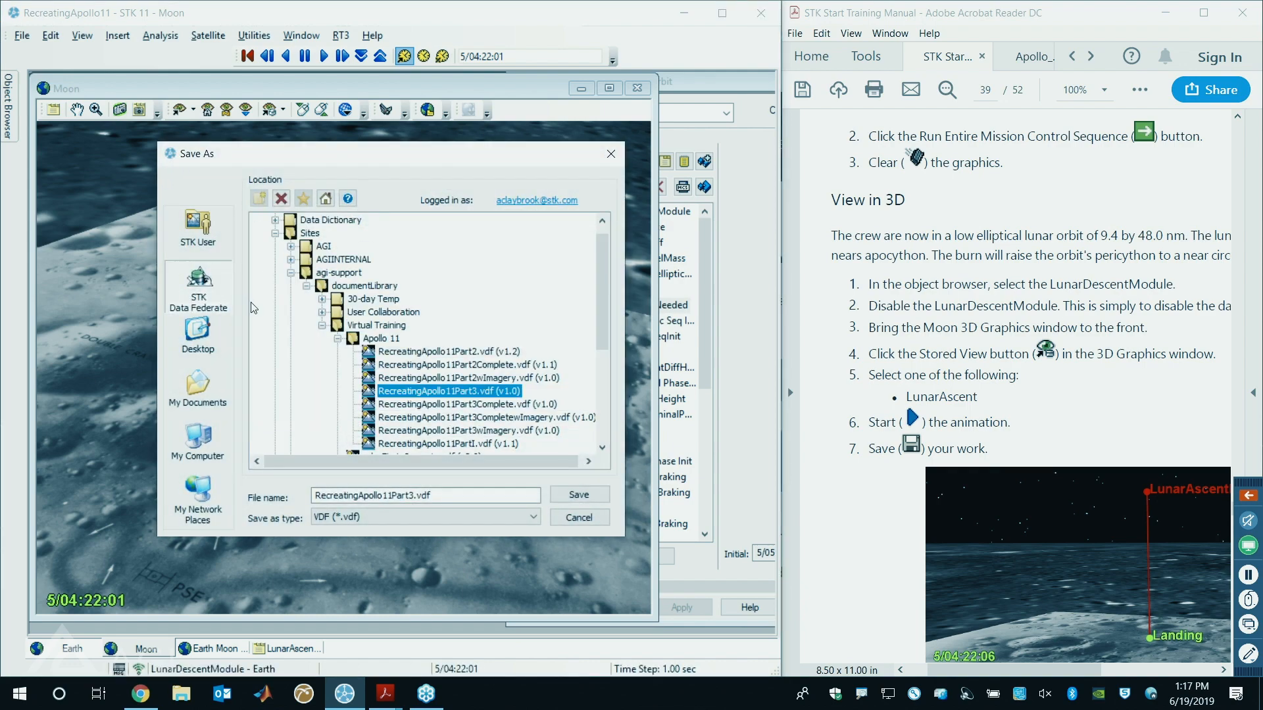
click(208, 390)
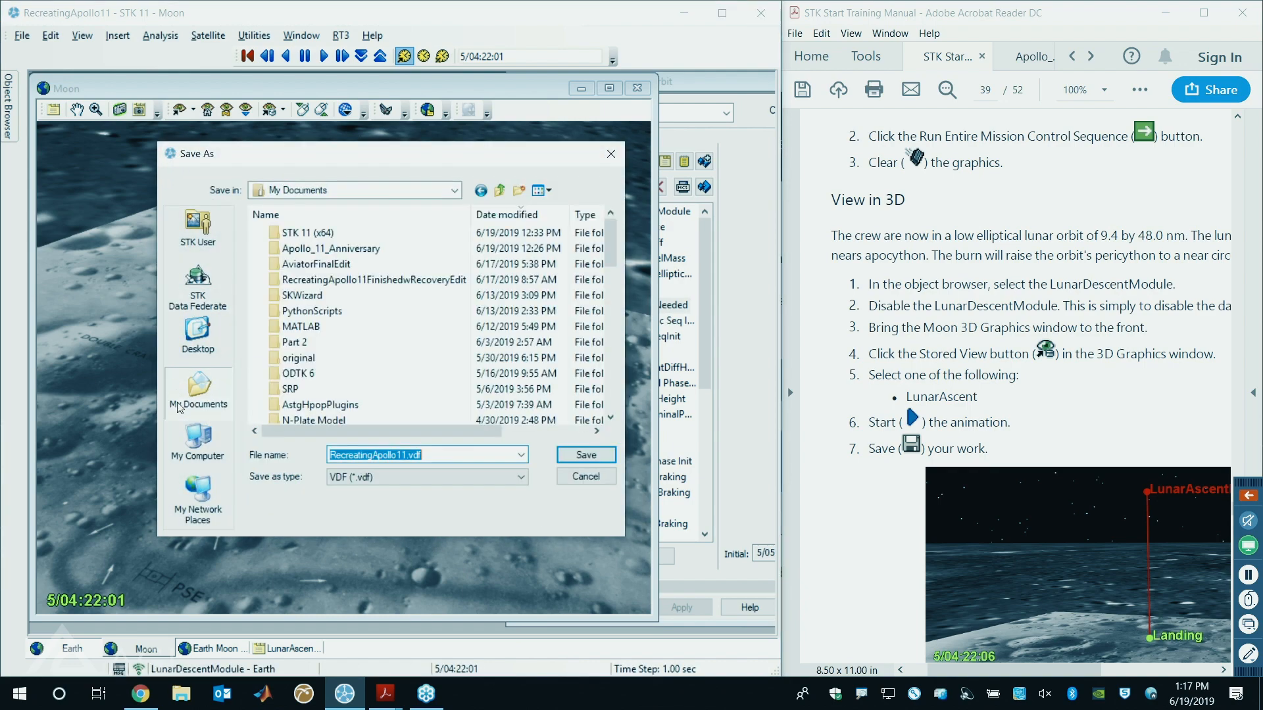
double_click(321, 234)
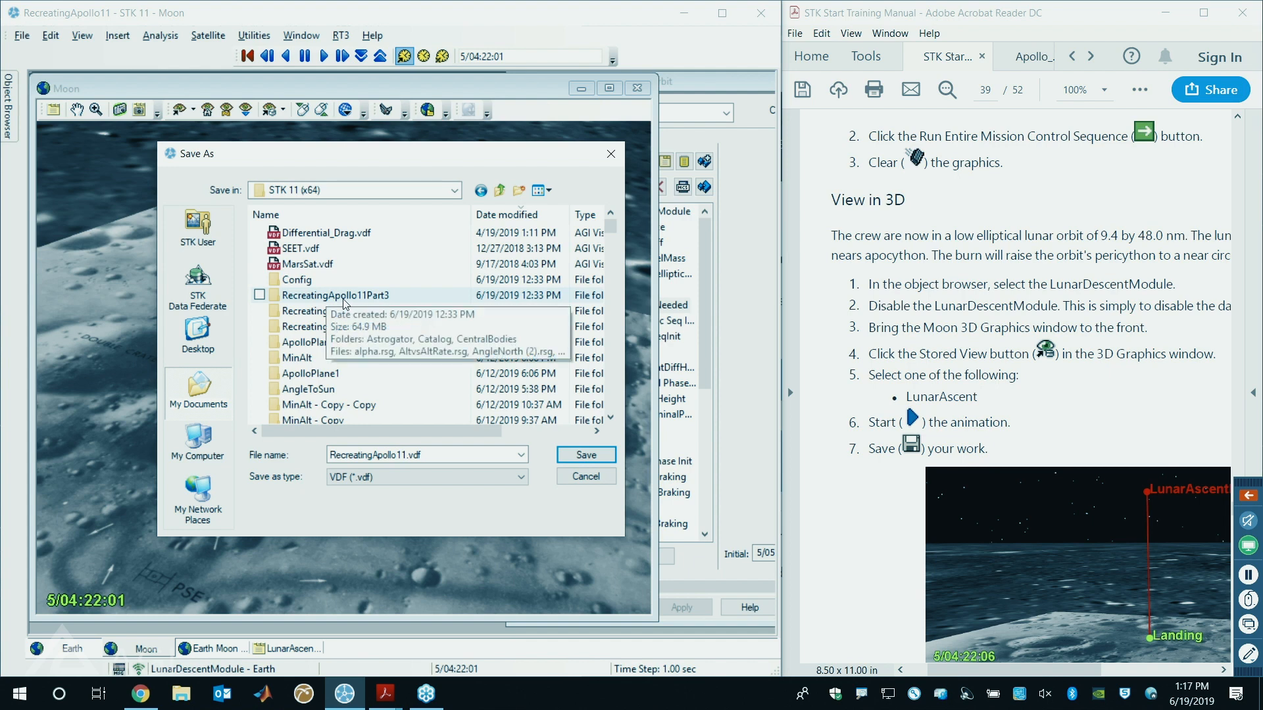
double_click(344, 298)
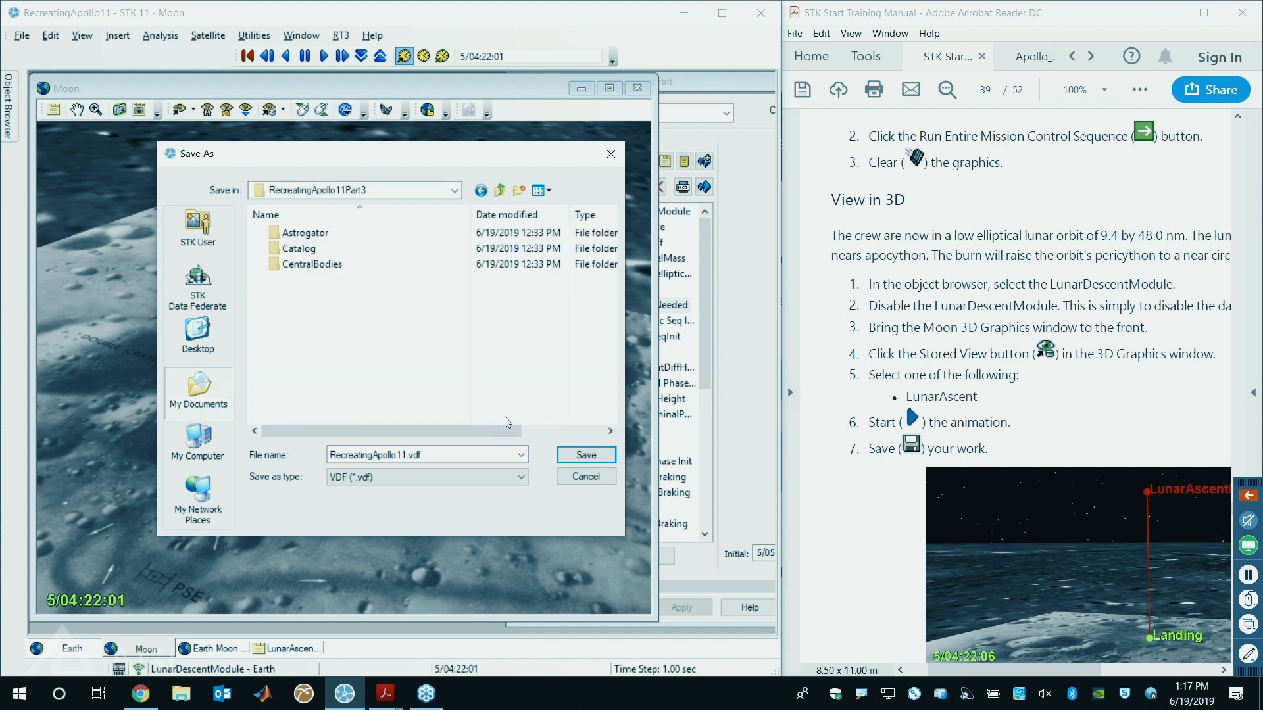
click(412, 485)
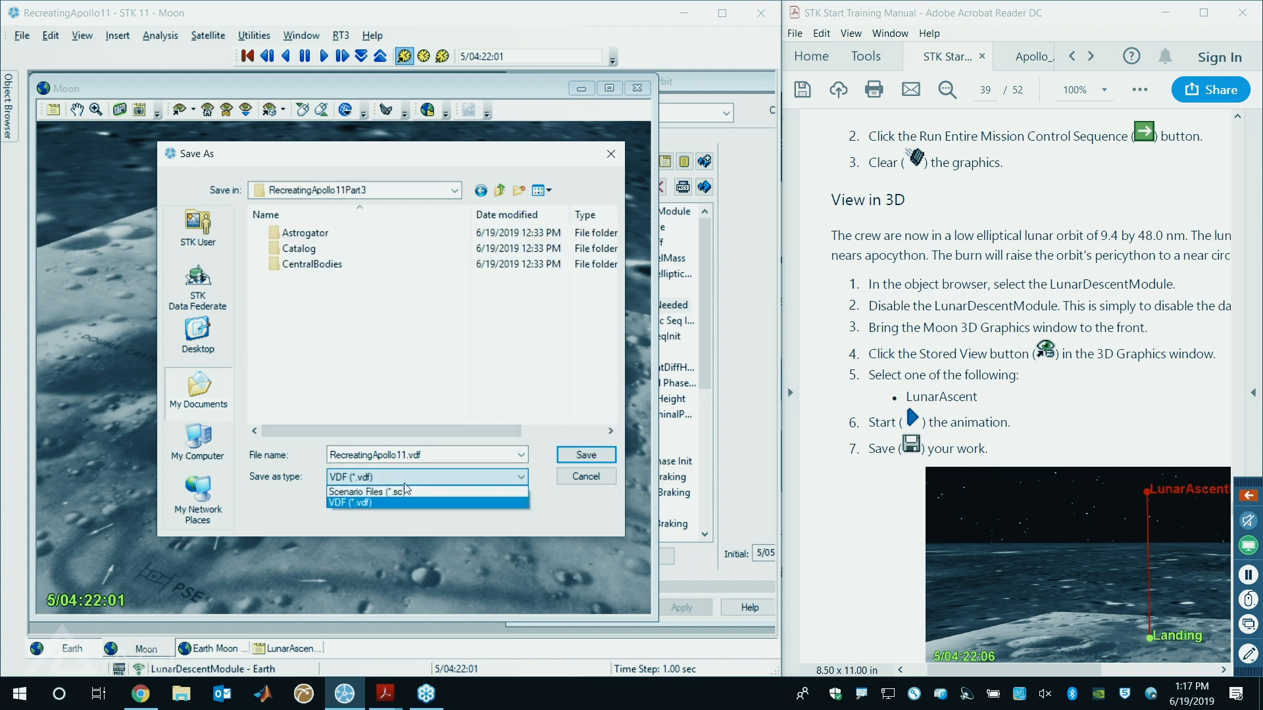
click(395, 503)
double_click(440, 453)
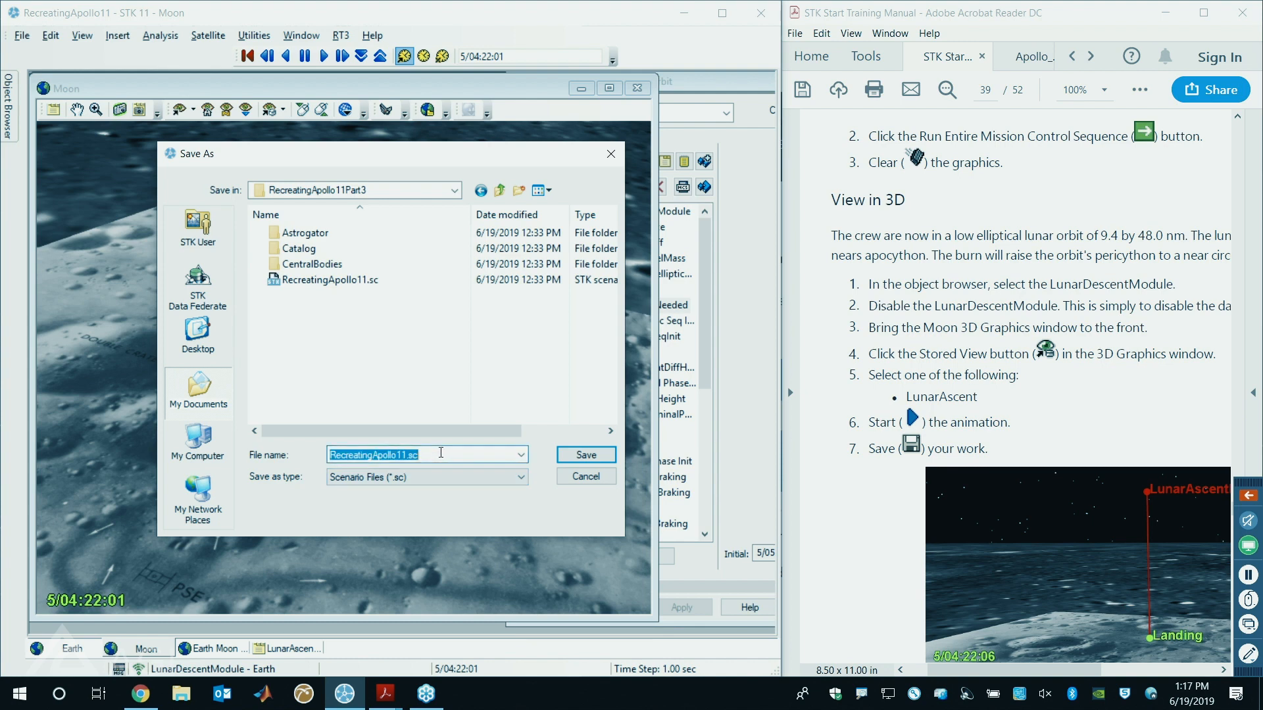
click(585, 456)
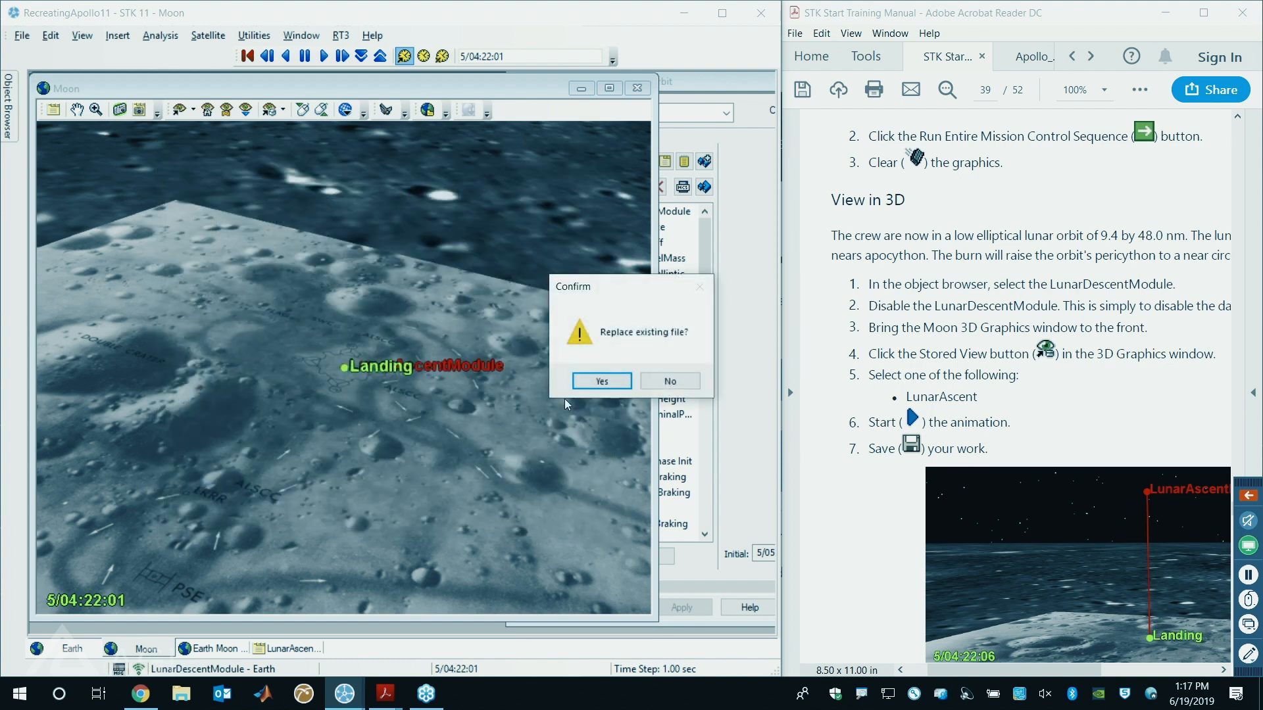
click(604, 381)
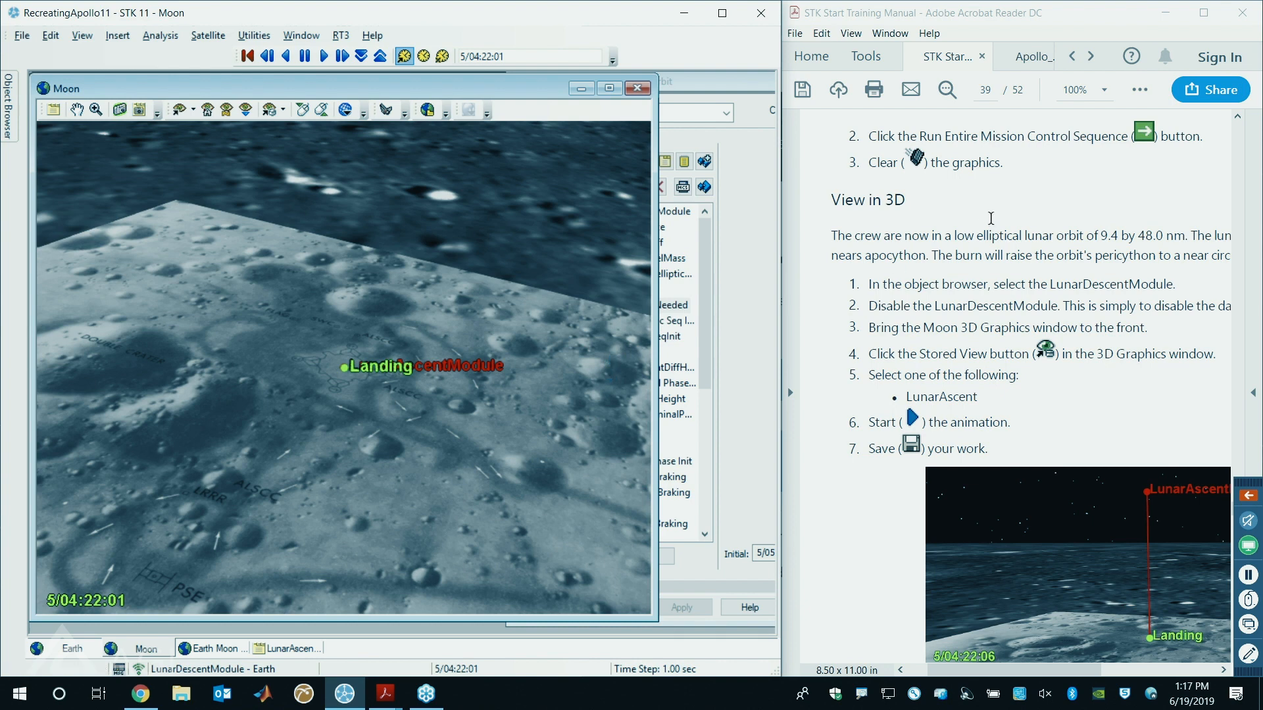
scroll(888, 296, down, 1)
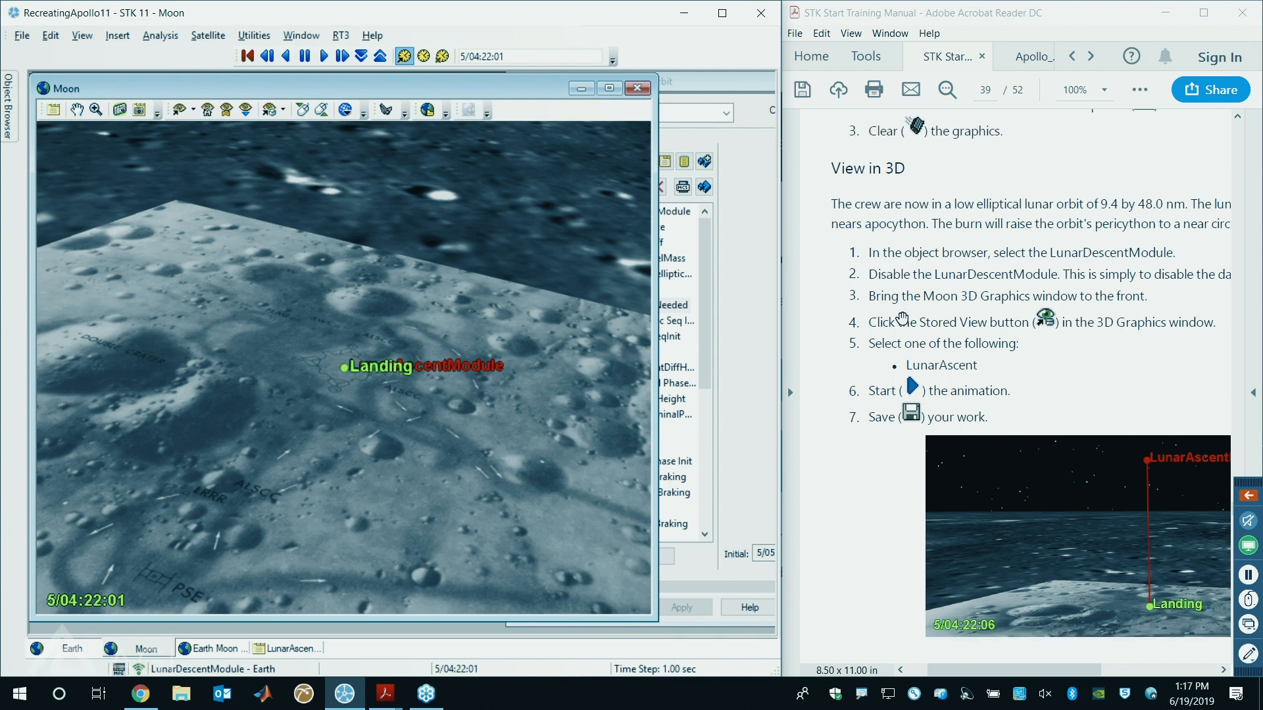
scroll(856, 343, up, 1)
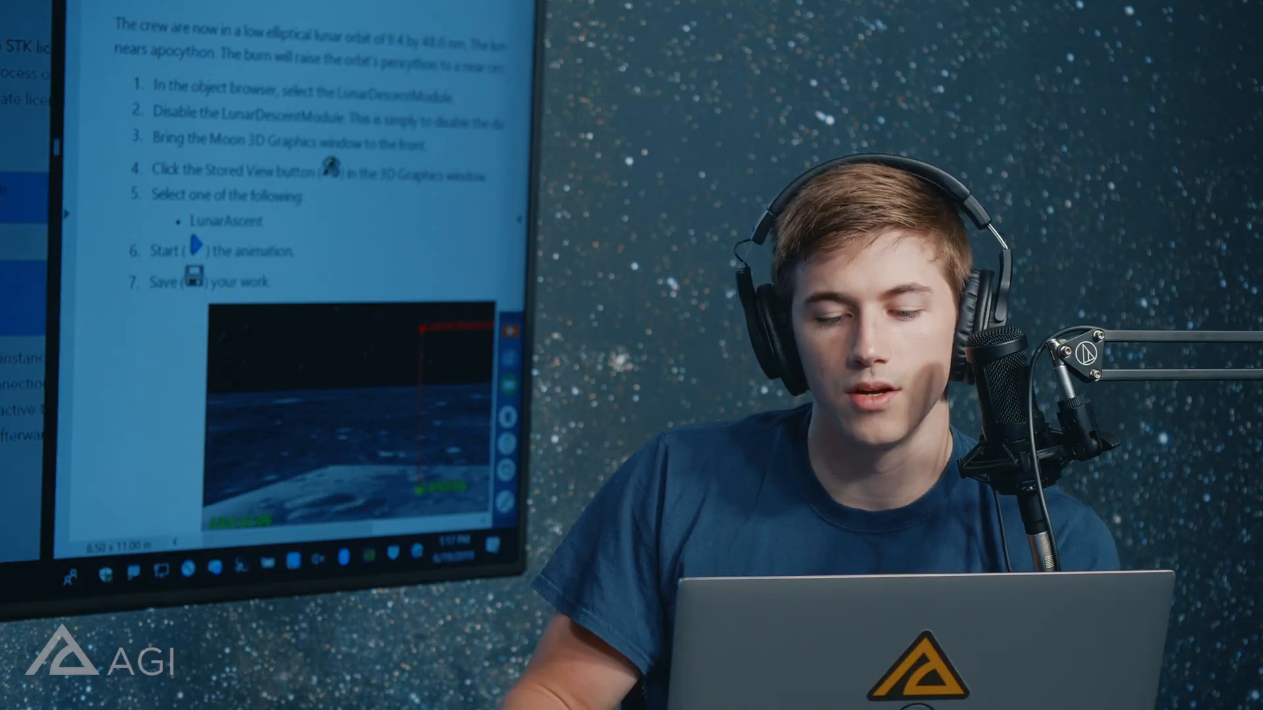
- Read the training manual's instructions for modeling the sequence of maneuvers for lunar rendezvous
scroll(325, 176, down, 4)
scroll(327, 180, up, 3)
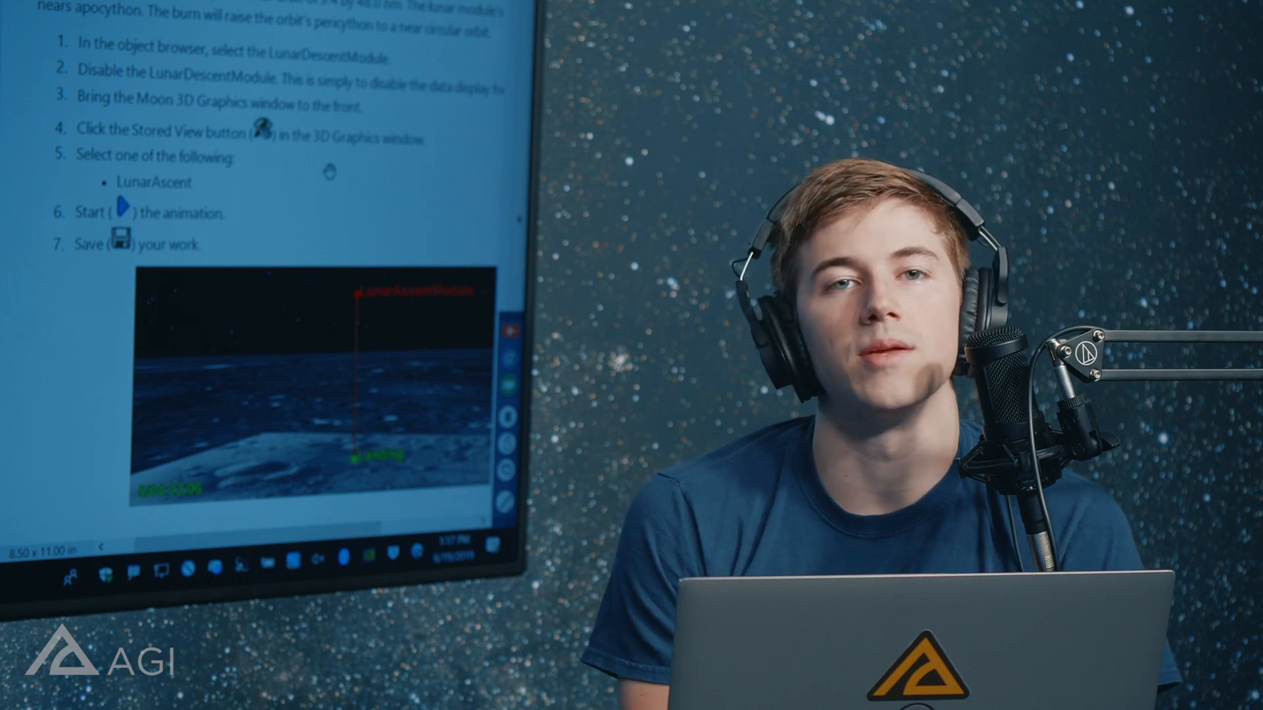
scroll(340, 40, down, 5)
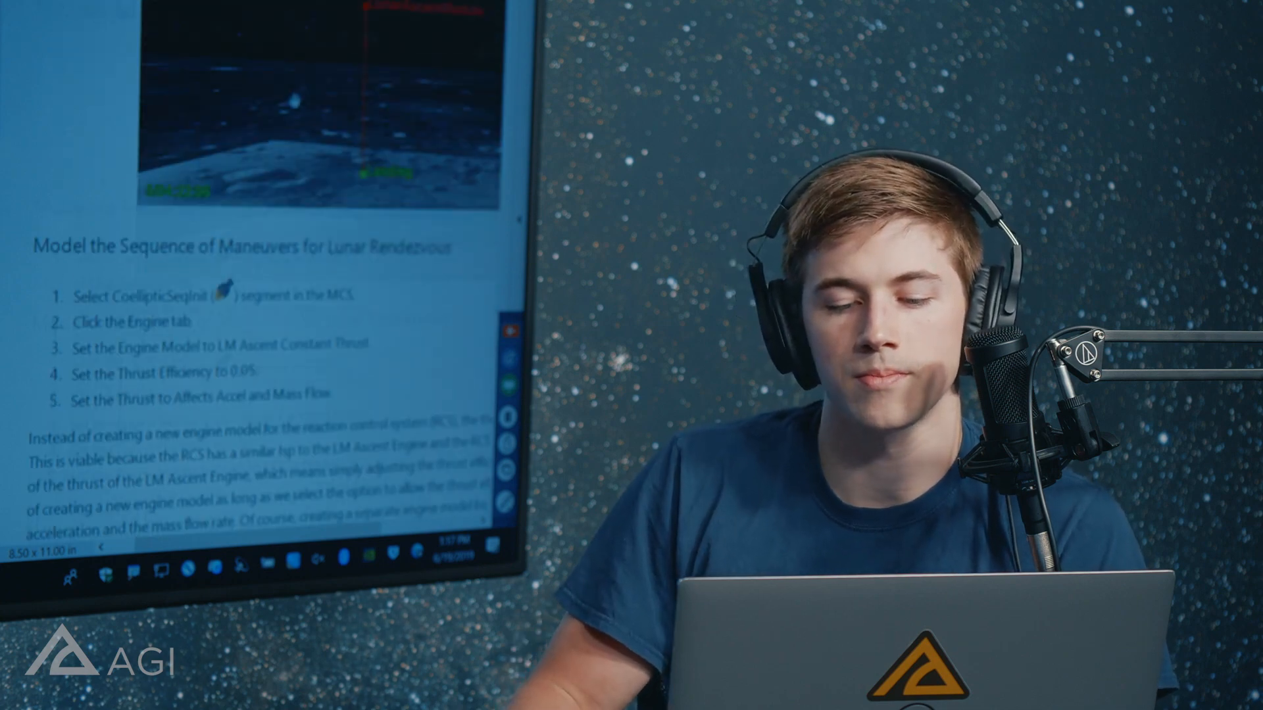
scroll(293, 77, down, 3)
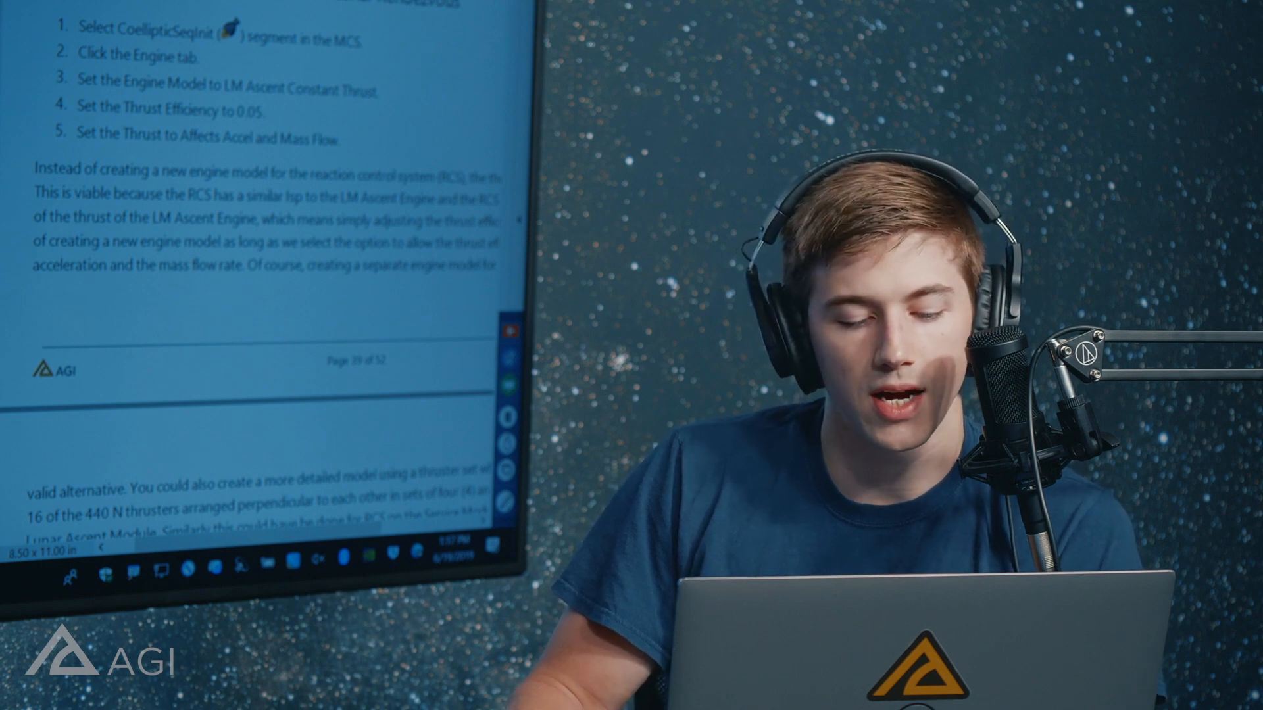
- Study the ascent and rendezvous trajectory figure with its event times in the Apollo 11 Mission Report, and return to the STK Start Training Manual
key(alt+Tab)
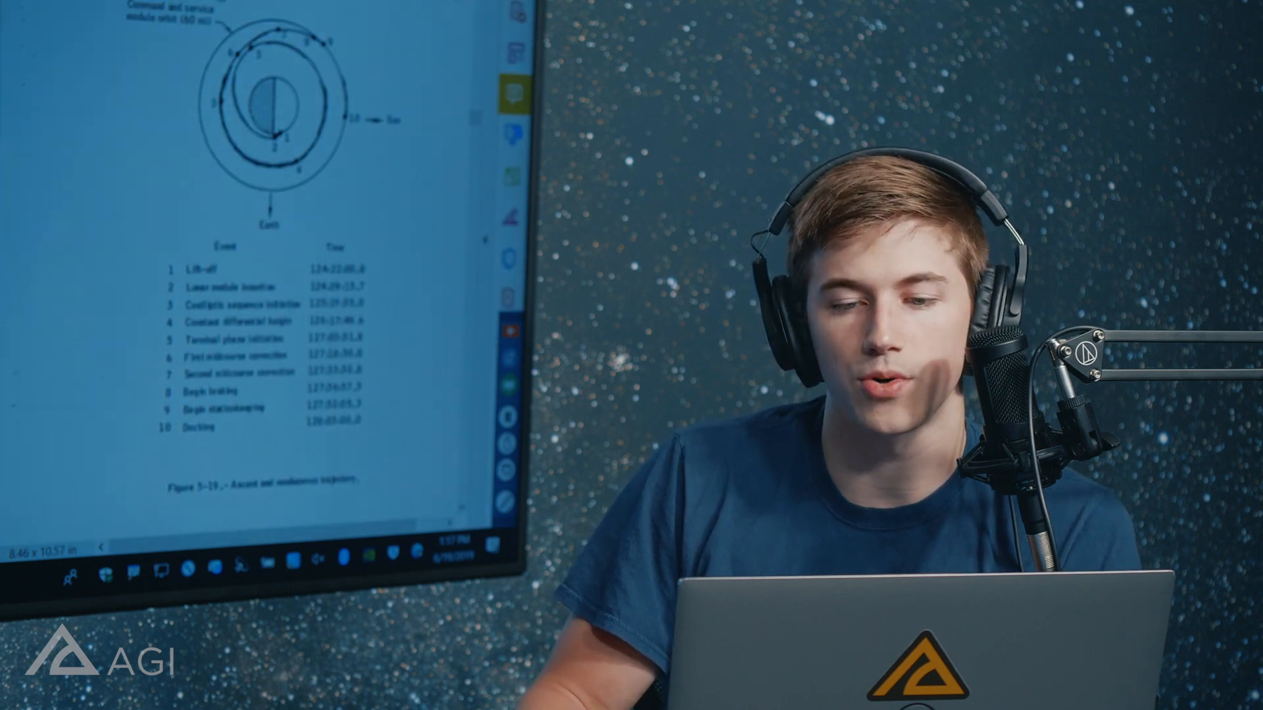
scroll(263, 263, up, 1)
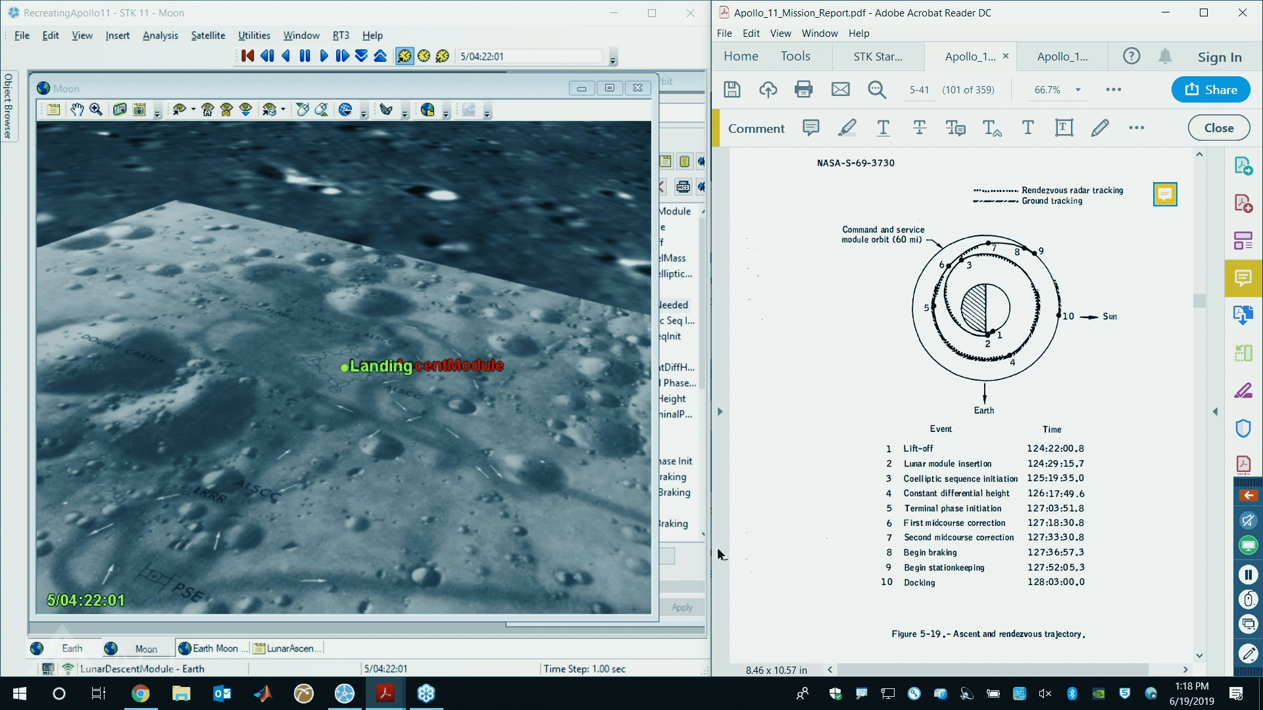
scroll(1035, 276, down, 1)
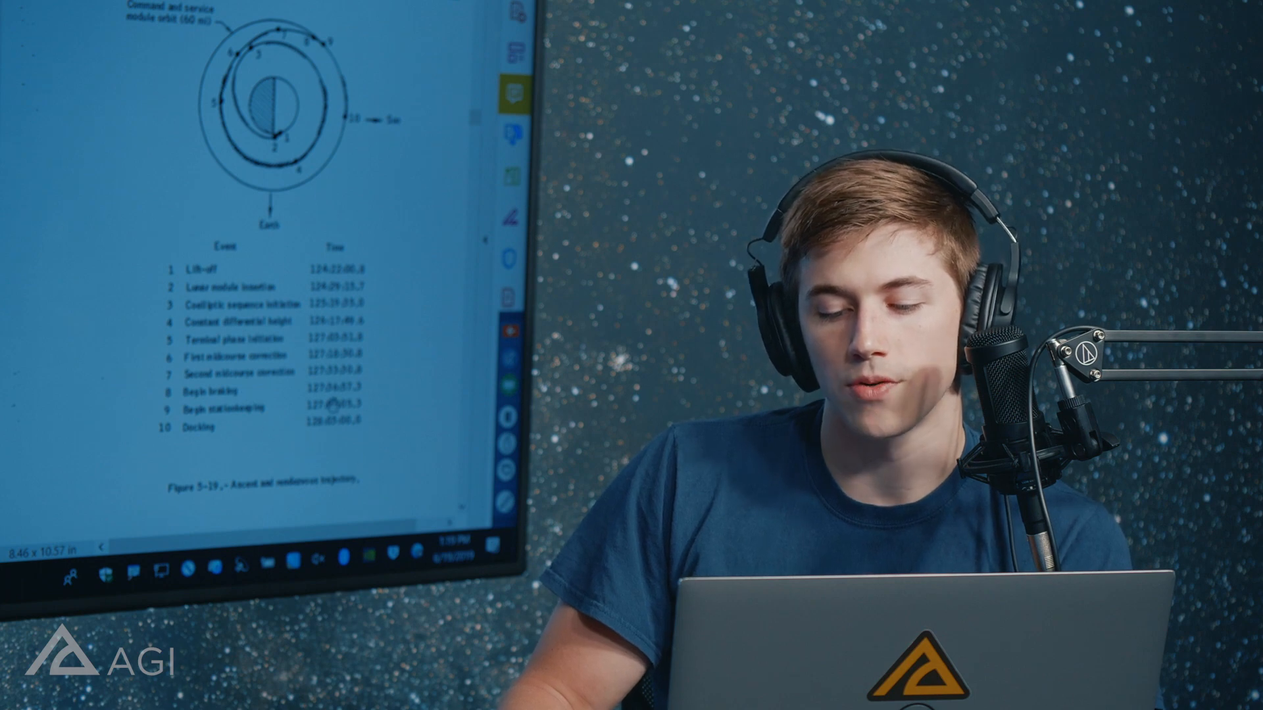
key(ctrl+Tab)
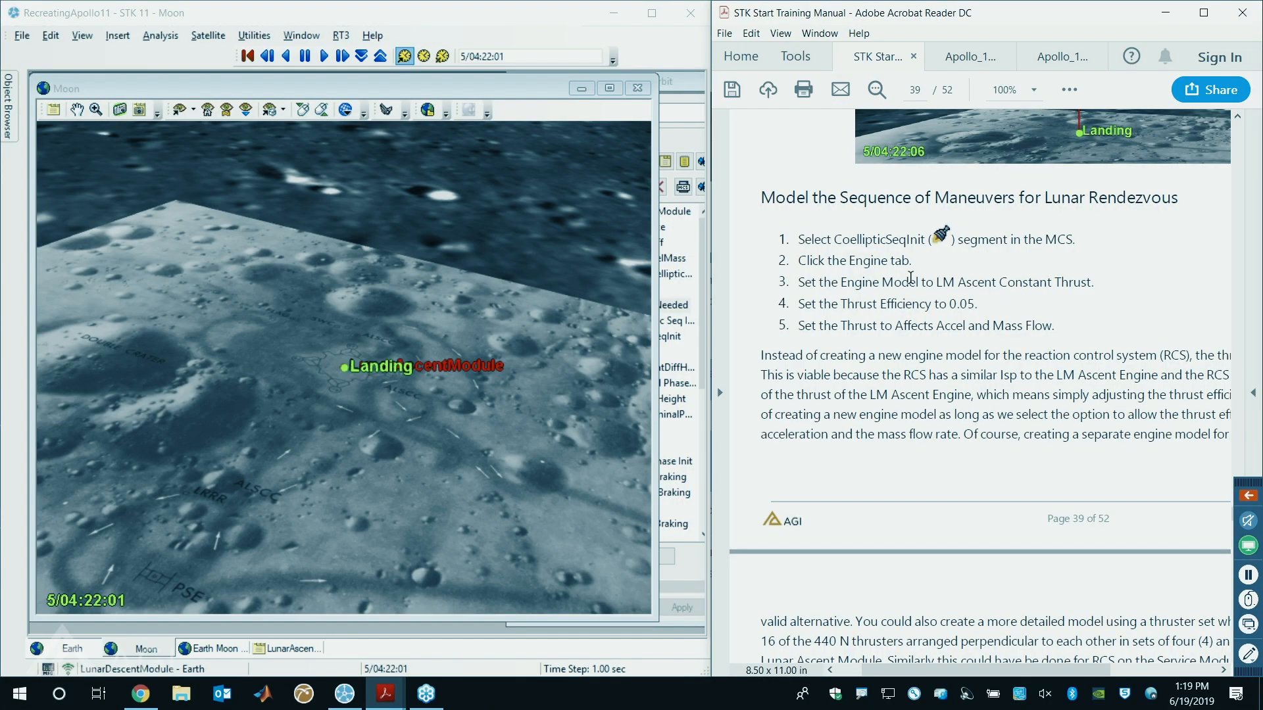
scroll(911, 277, down, 1)
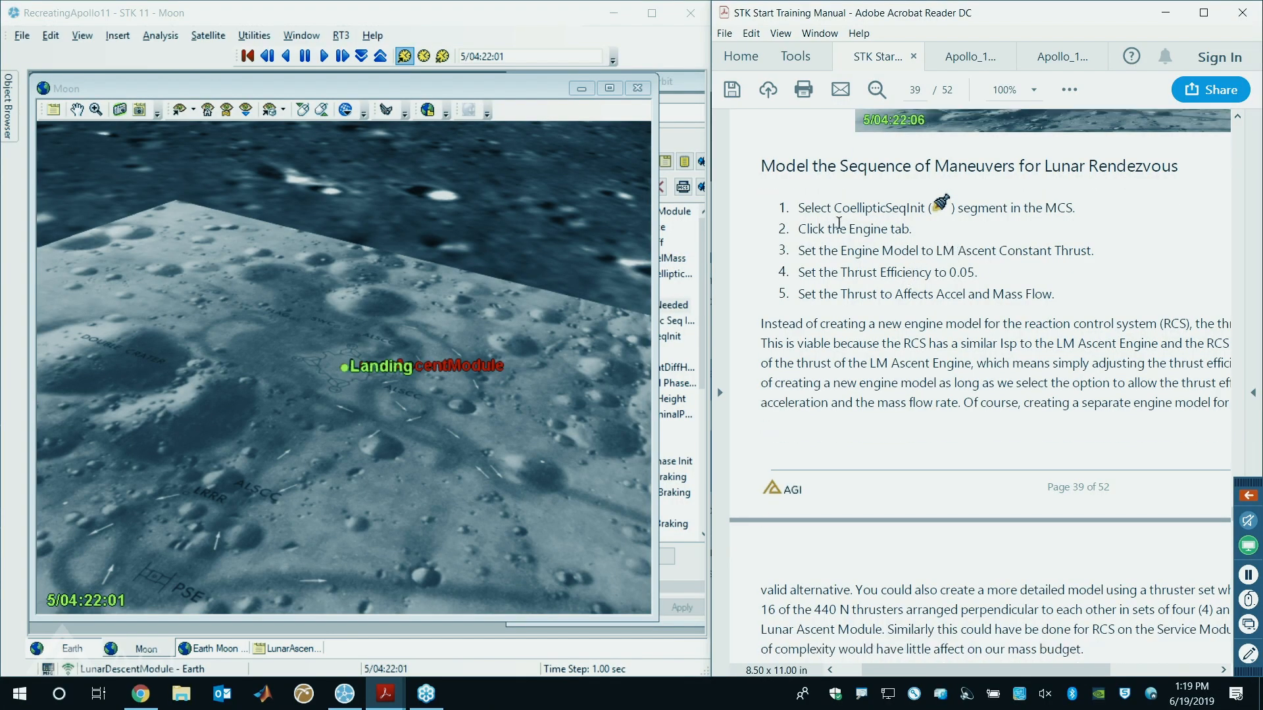
- In the LunarAscentModule's orbit properties, set the CoellipticSeqInit maneuver's engine model to LM Ascent Constant Thrust and Isp, widening the window for room
click(289, 649)
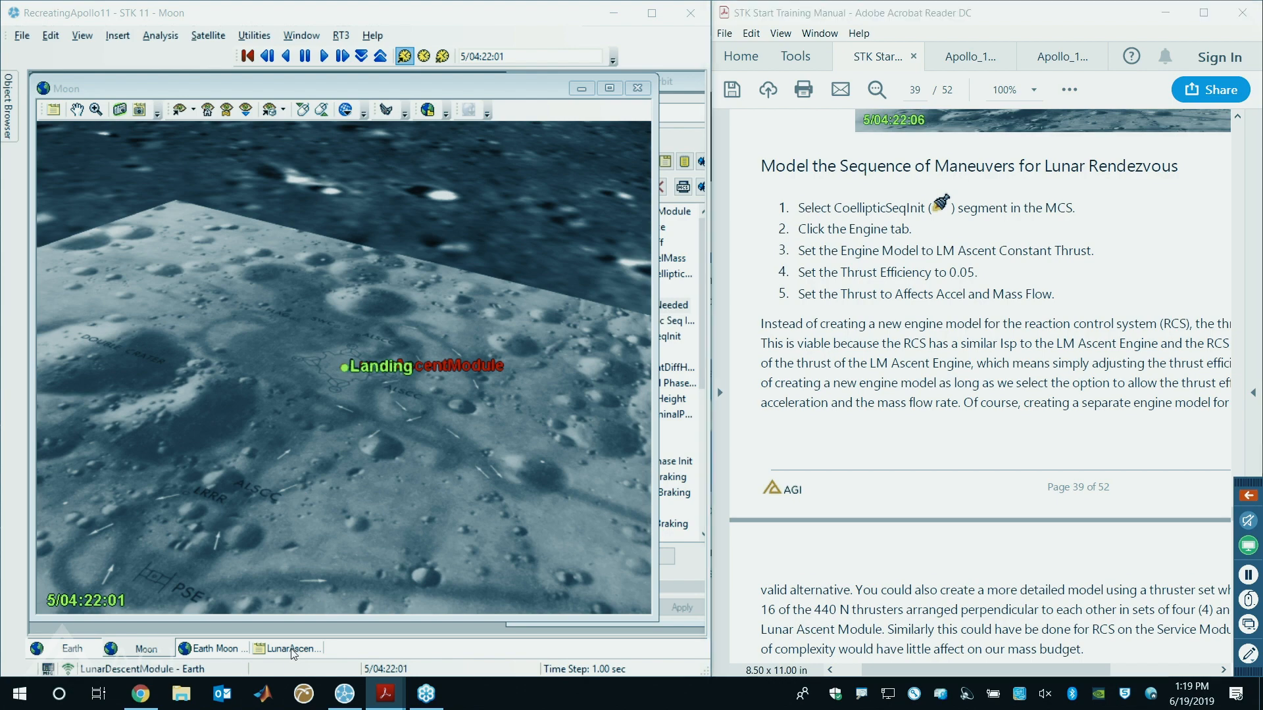
drag(612, 81, 238, 77)
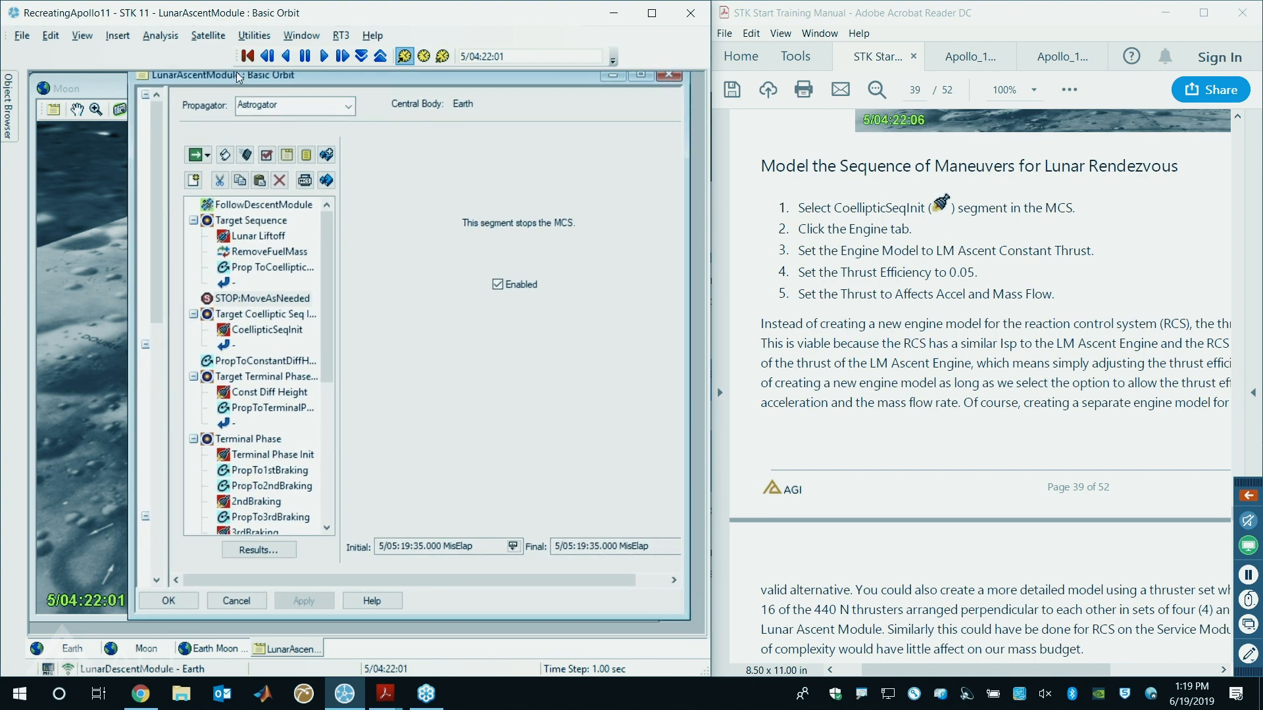
click(254, 331)
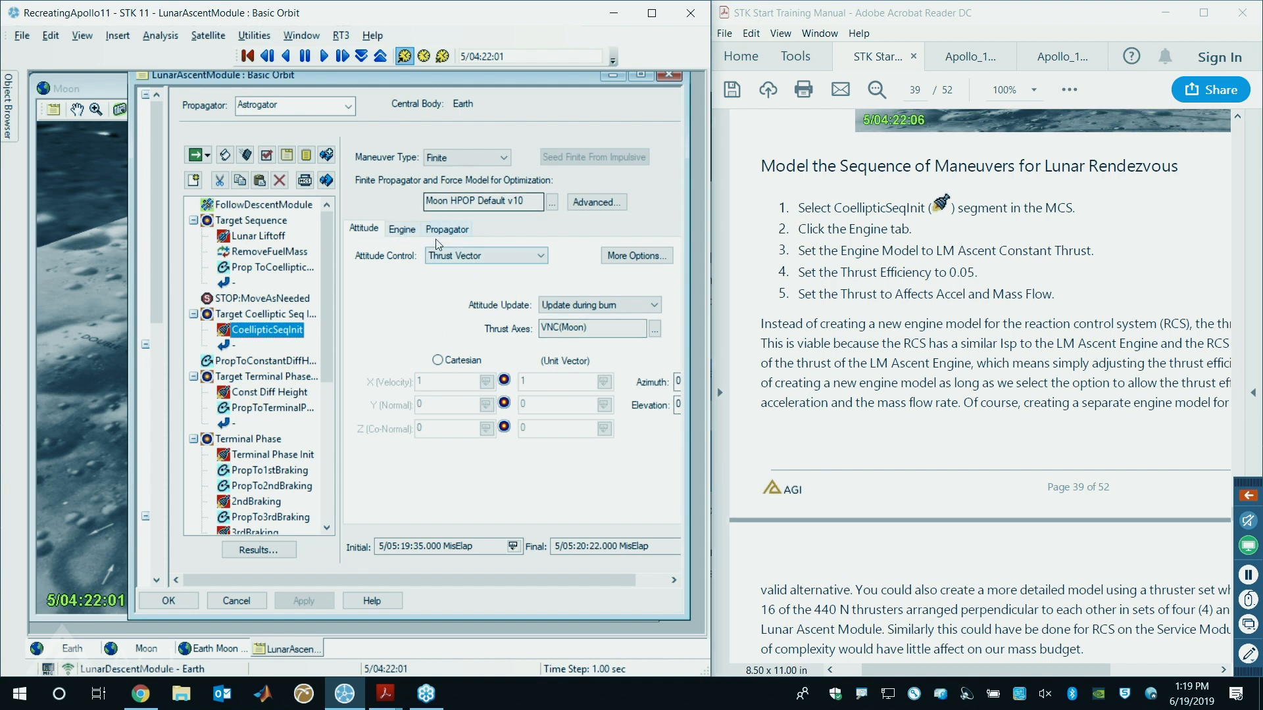
click(402, 228)
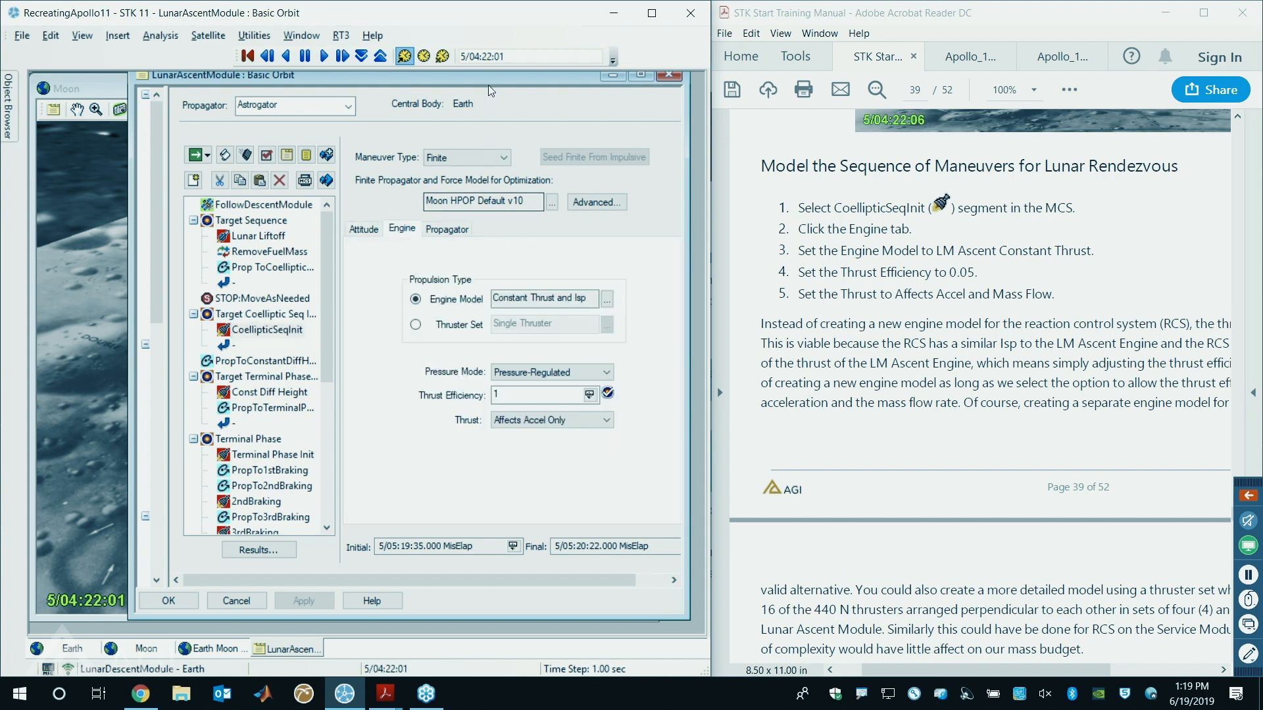
drag(512, 77, 443, 79)
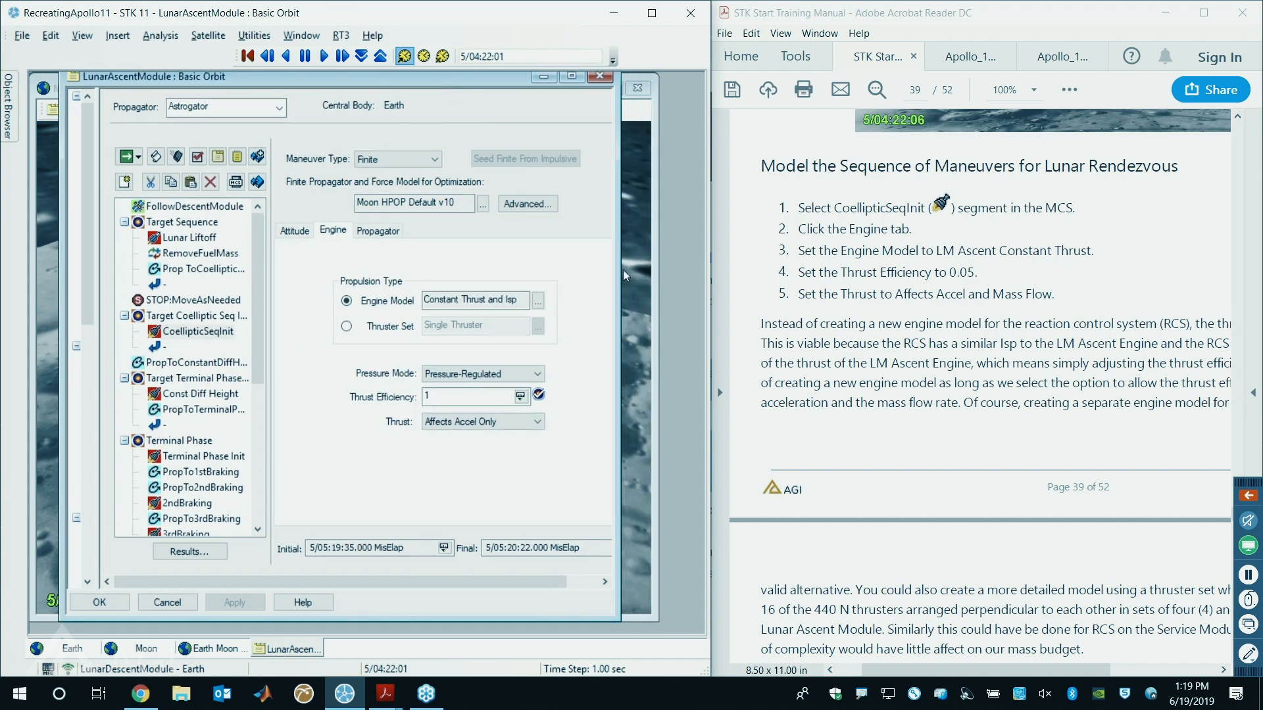
drag(629, 269, 704, 263)
drag(524, 303, 409, 298)
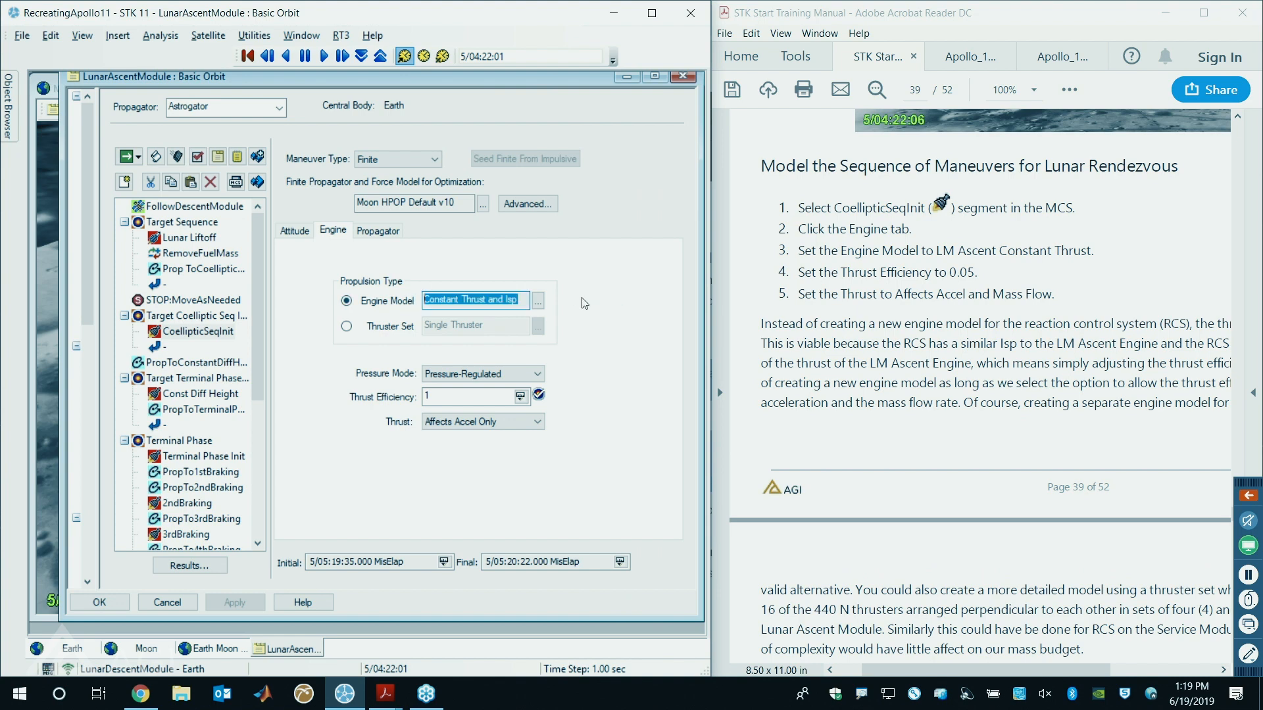
click(538, 302)
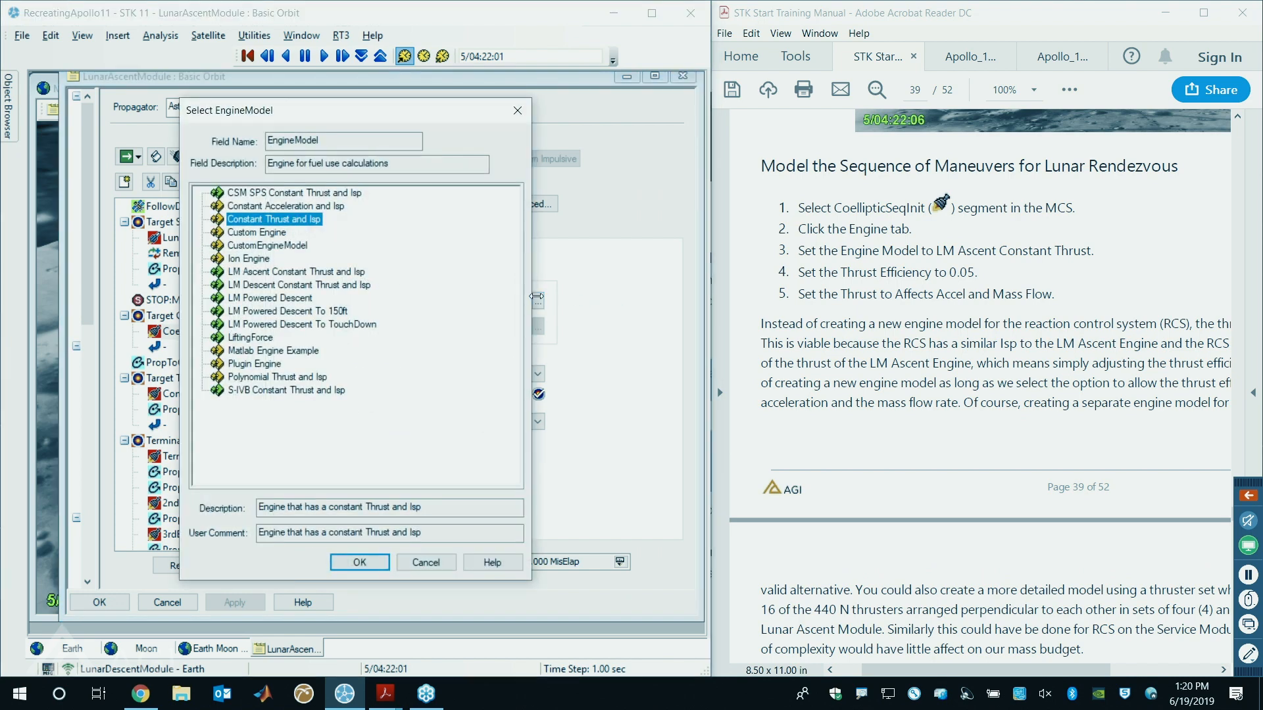
double_click(261, 279)
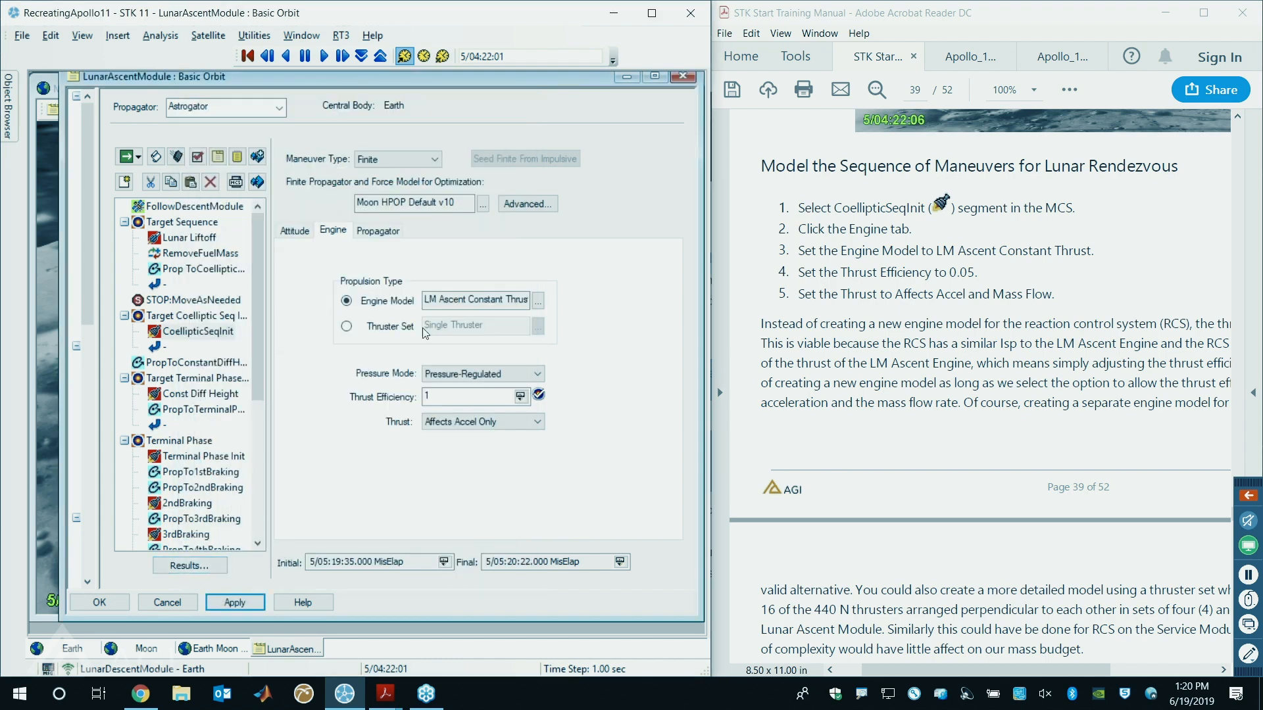
- Set the CoellipticSeqInit engine's thrust efficiency to 0.05 and its thrust to Affects Accel and Mass Flow
double_click(431, 396)
click(445, 422)
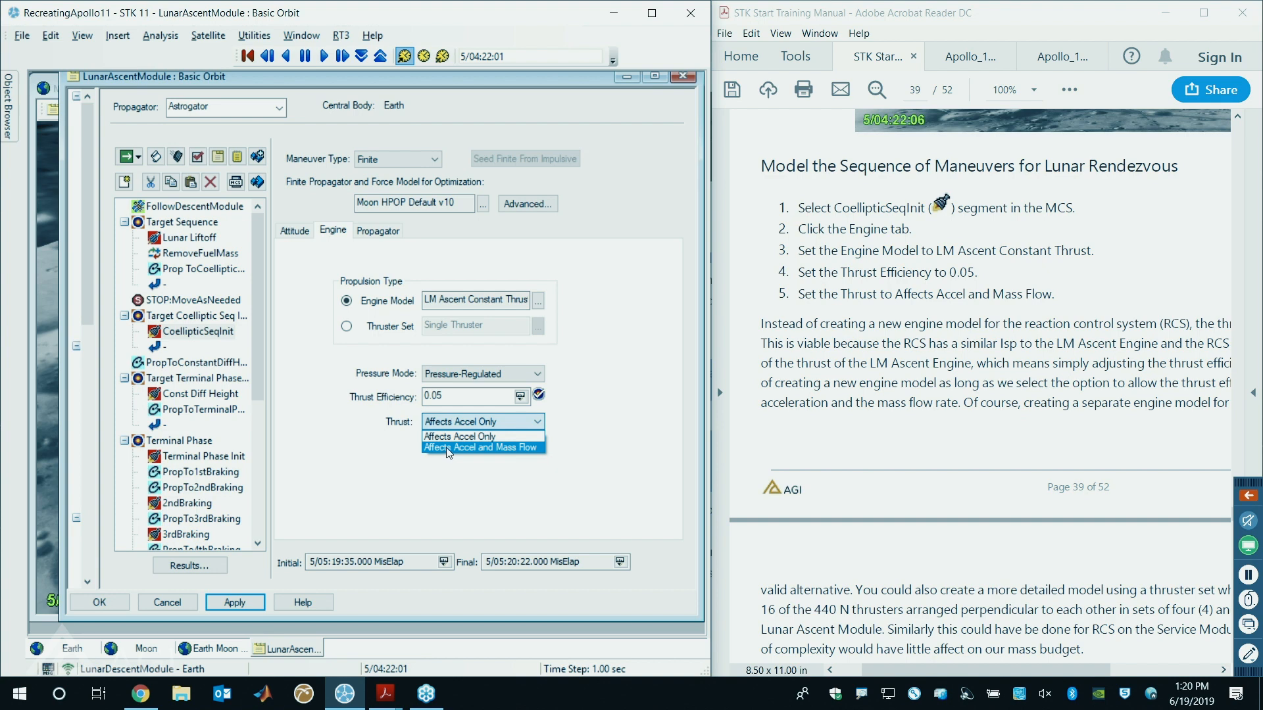
click(448, 448)
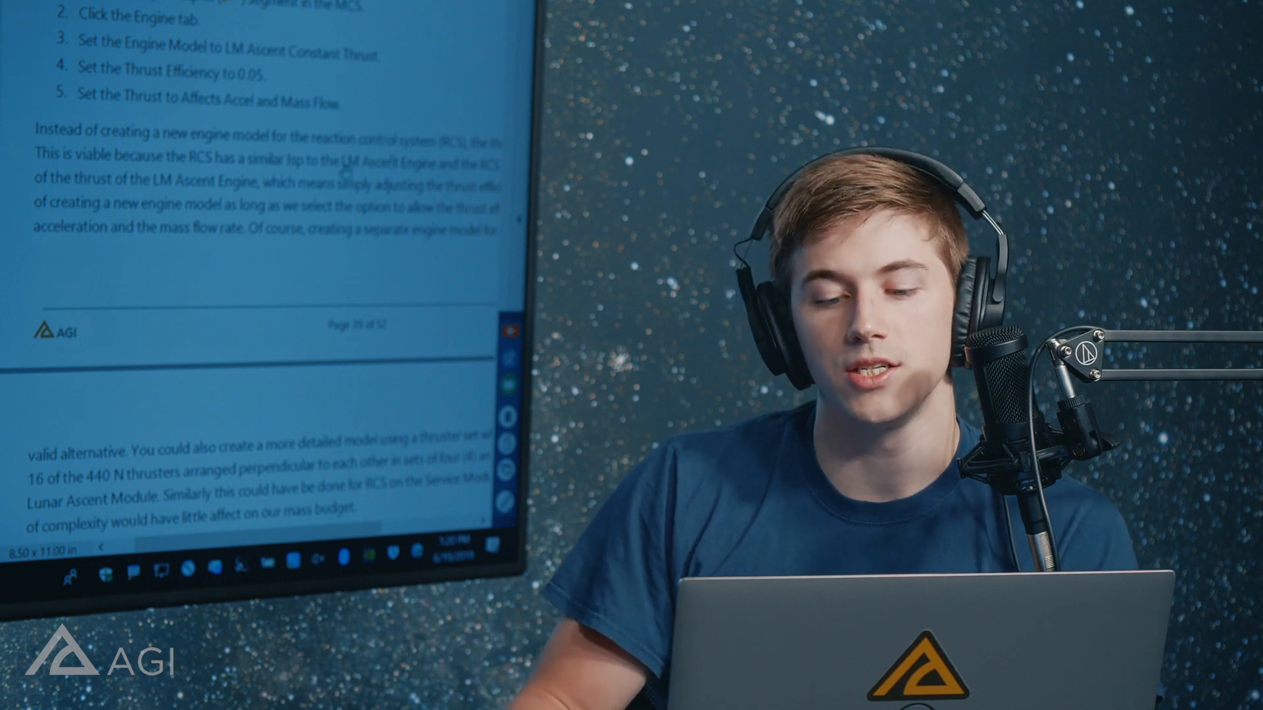
- Read the manual's explanation of reusing the ascent engine model for the RCS and the Review the Results instructions
scroll(236, 189, down, 1)
scroll(238, 160, down, 1)
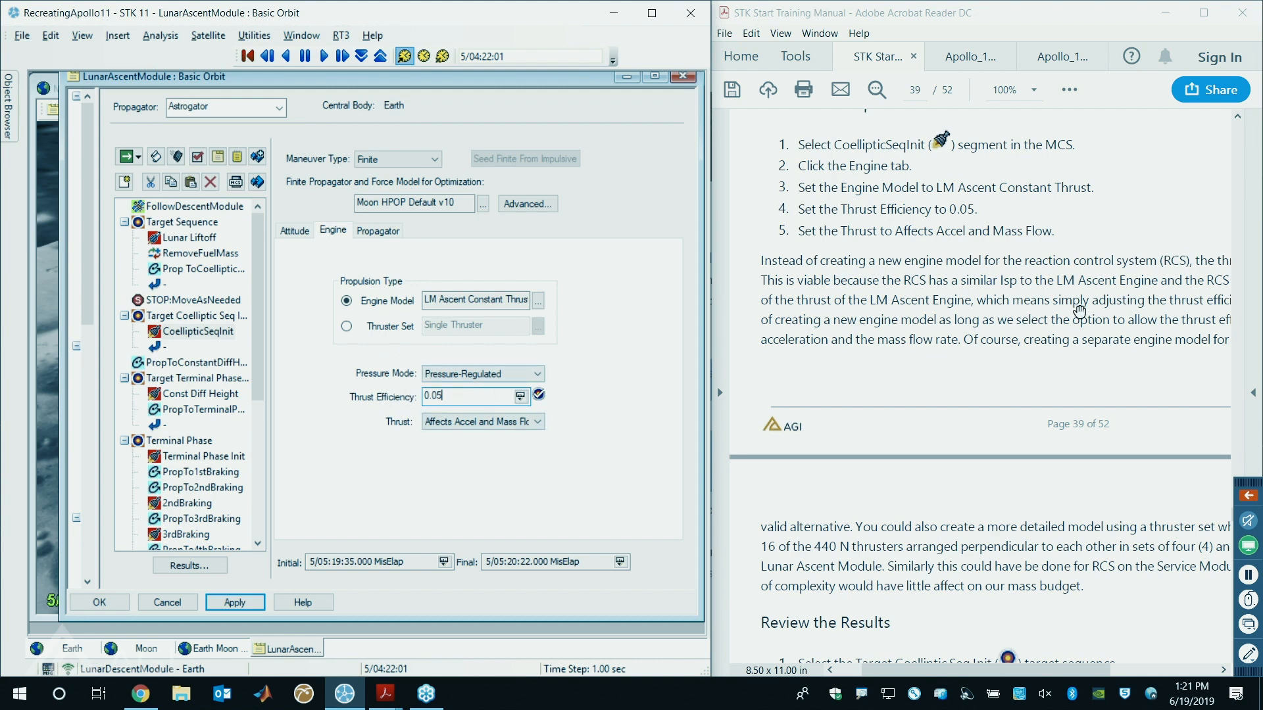
scroll(974, 296, down, 2)
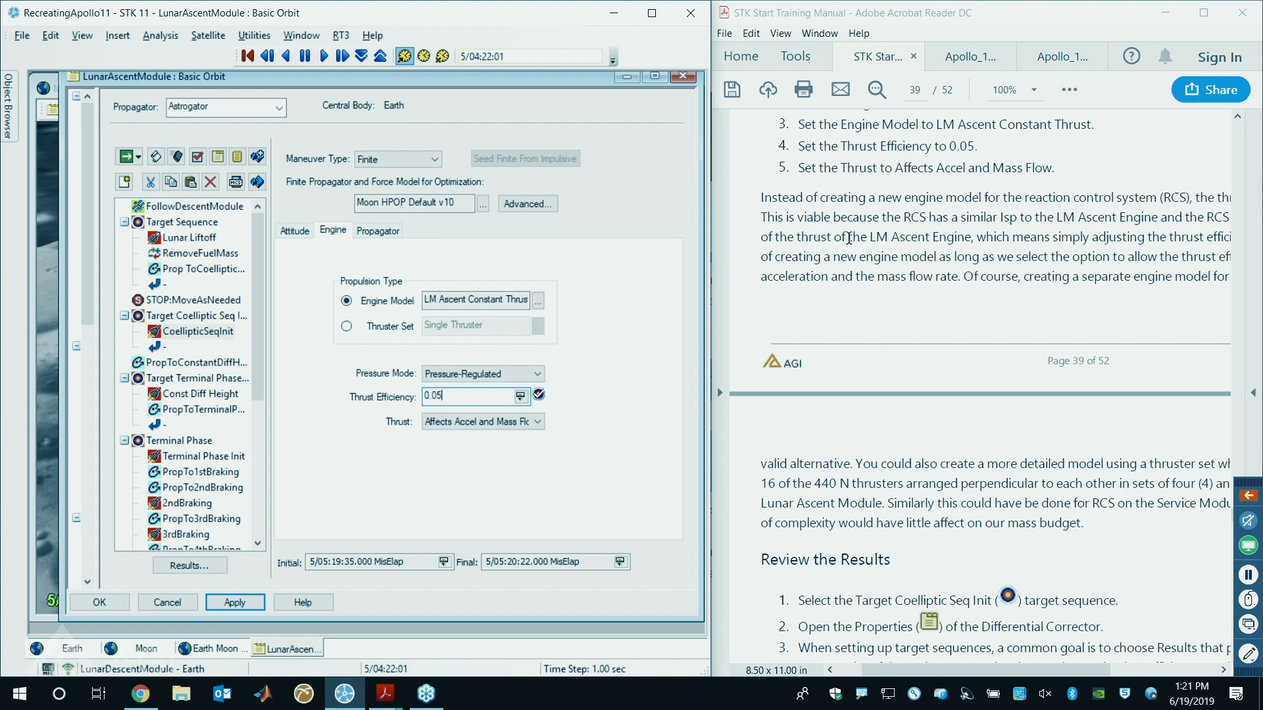
scroll(910, 205, down, 1)
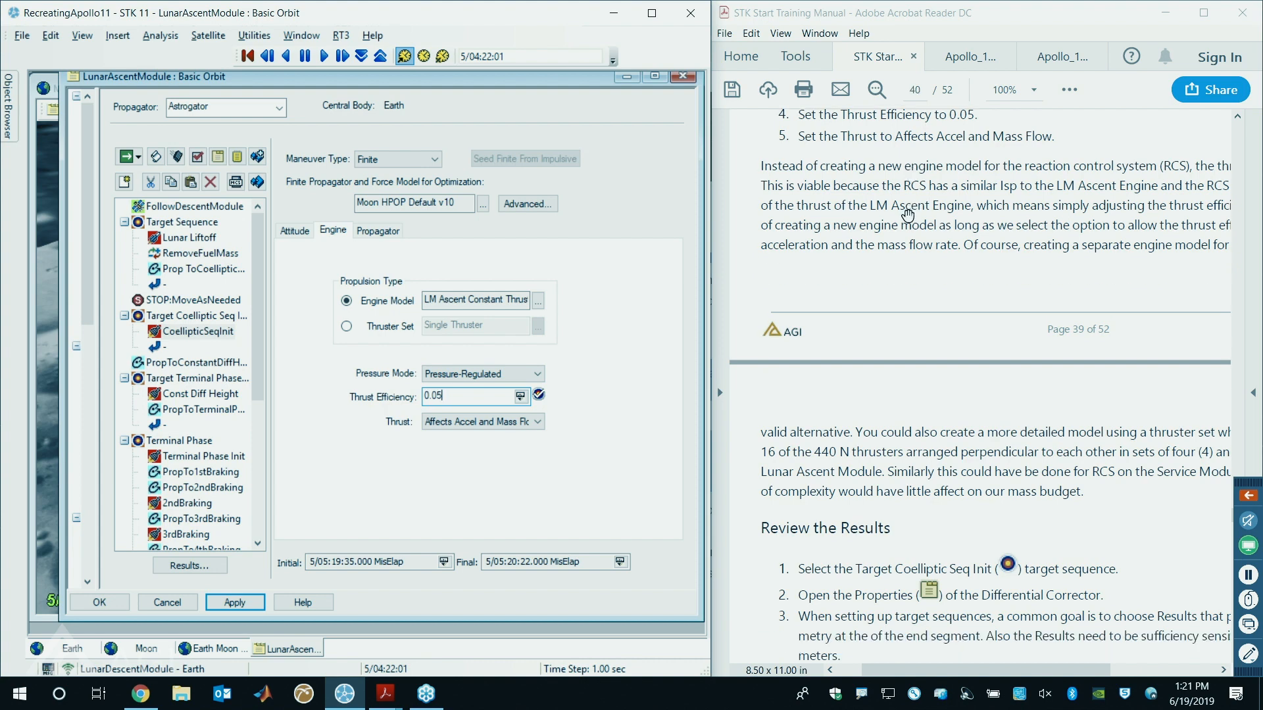
scroll(908, 214, down, 1)
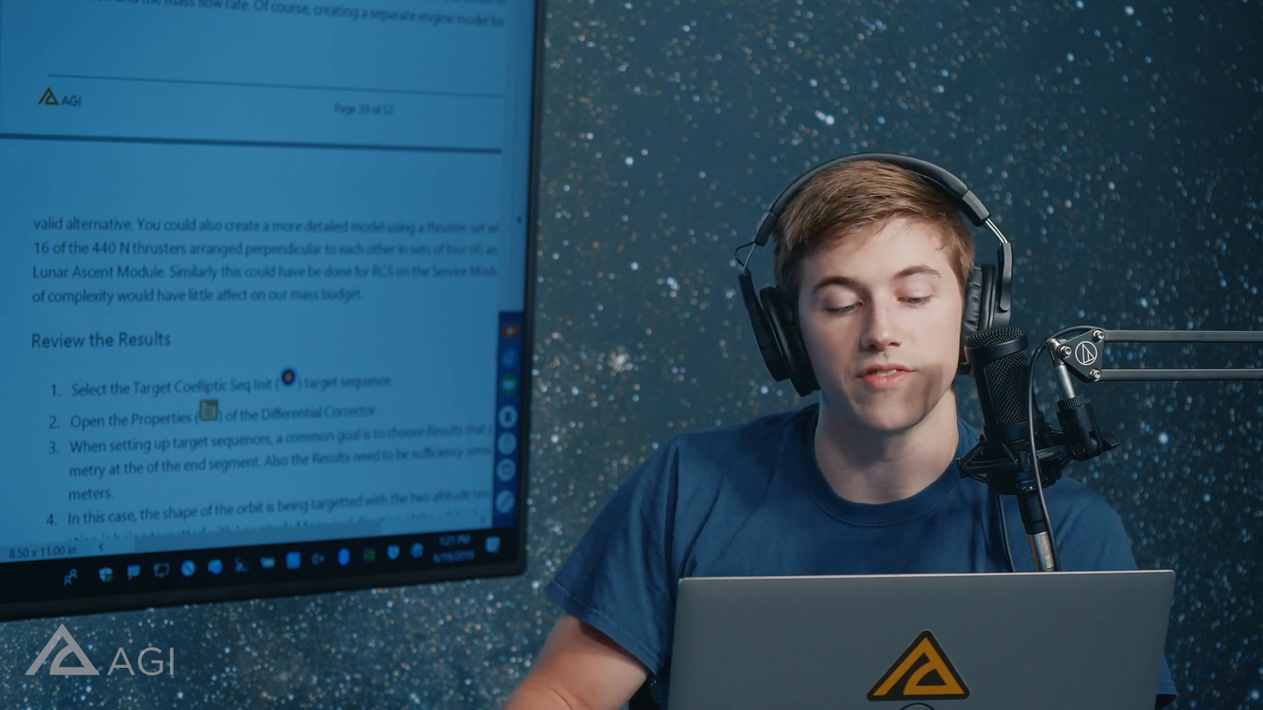
scroll(227, 182, down, 3)
scroll(226, 182, down, 5)
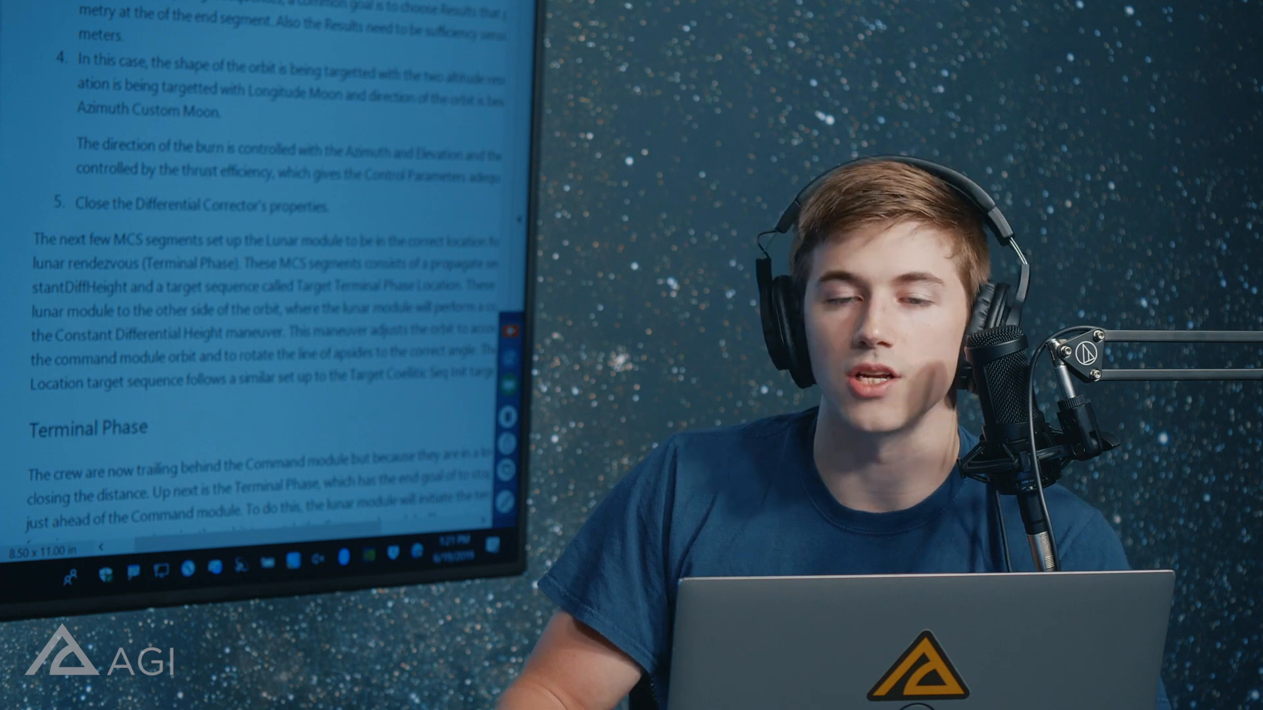
scroll(123, 132, up, 5)
scroll(123, 132, up, 5)
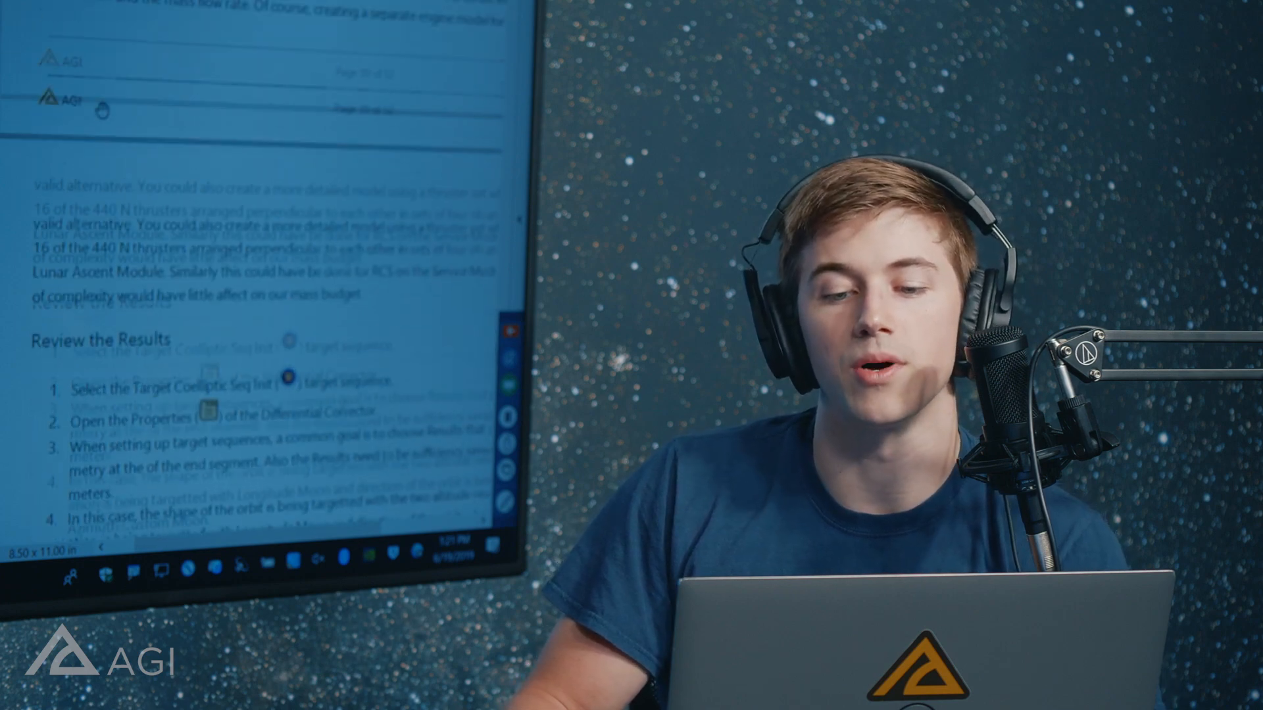
scroll(119, 126, down, 5)
scroll(115, 122, down, 5)
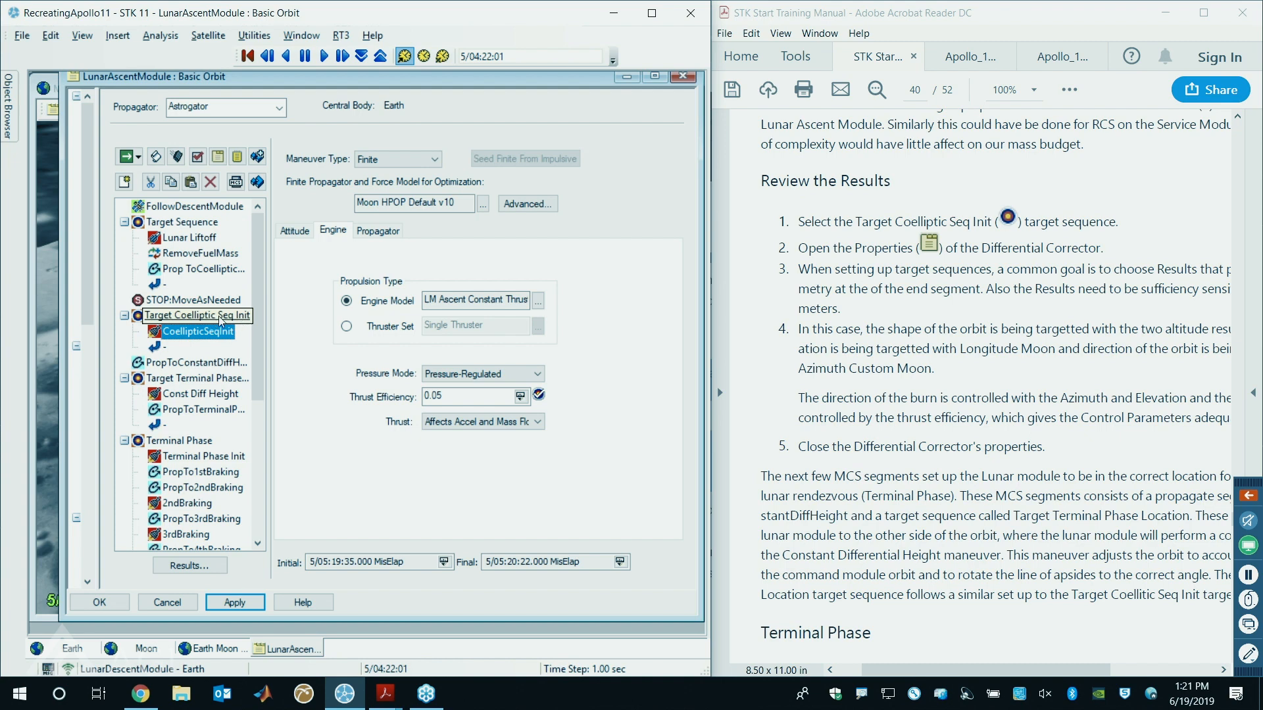
- Open the Differential Corrector of the Target Coelliptic Seq Init sequence and inspect its control parameters and the periapsis altitude constraint
click(198, 315)
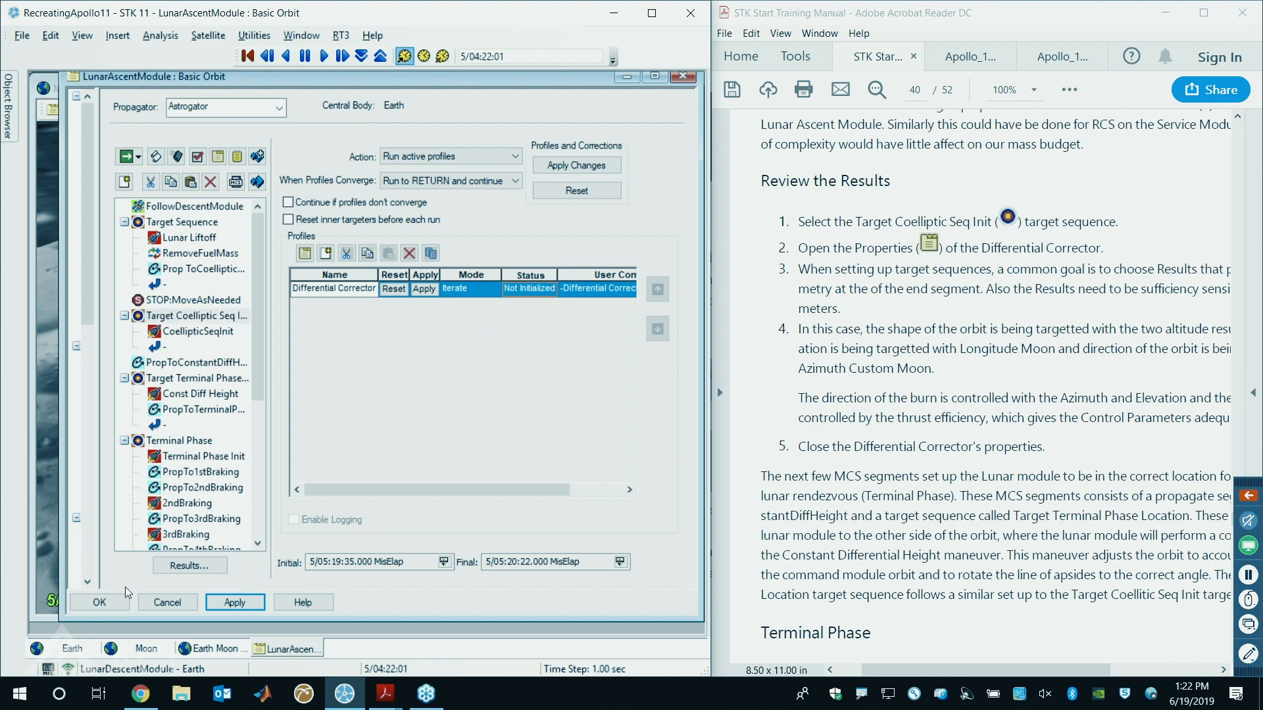
double_click(524, 293)
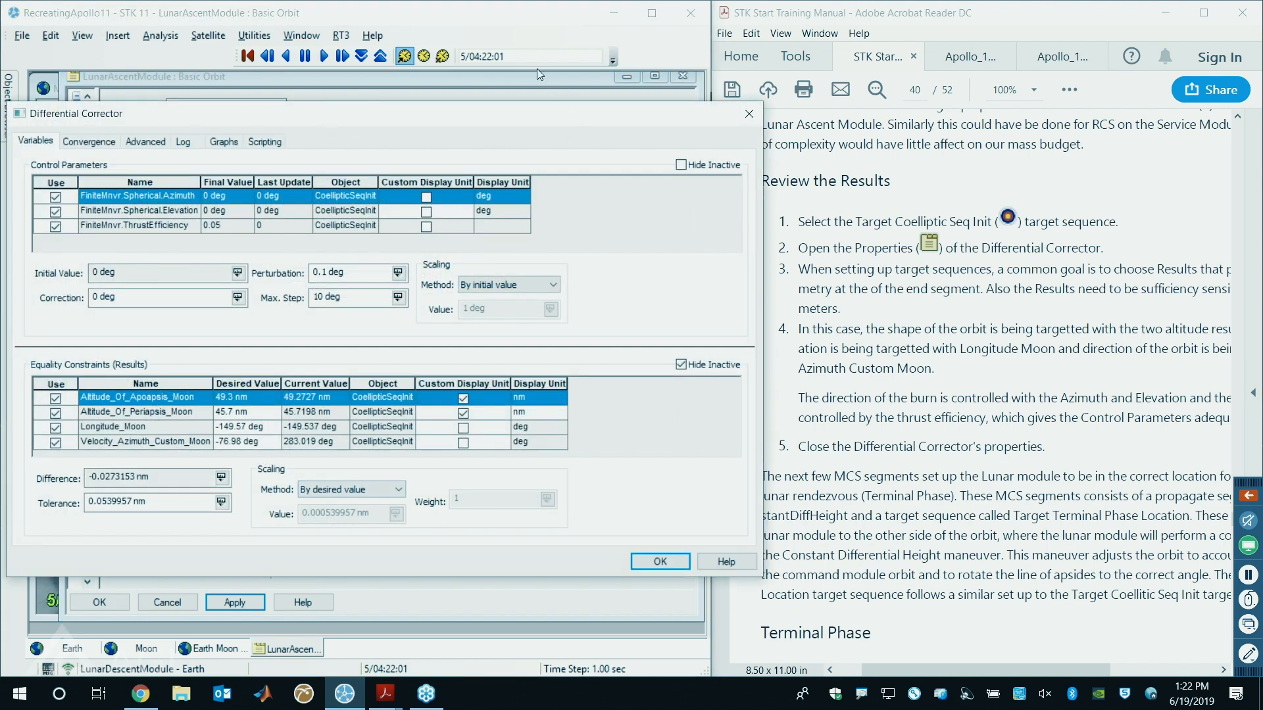
drag(466, 121, 573, 69)
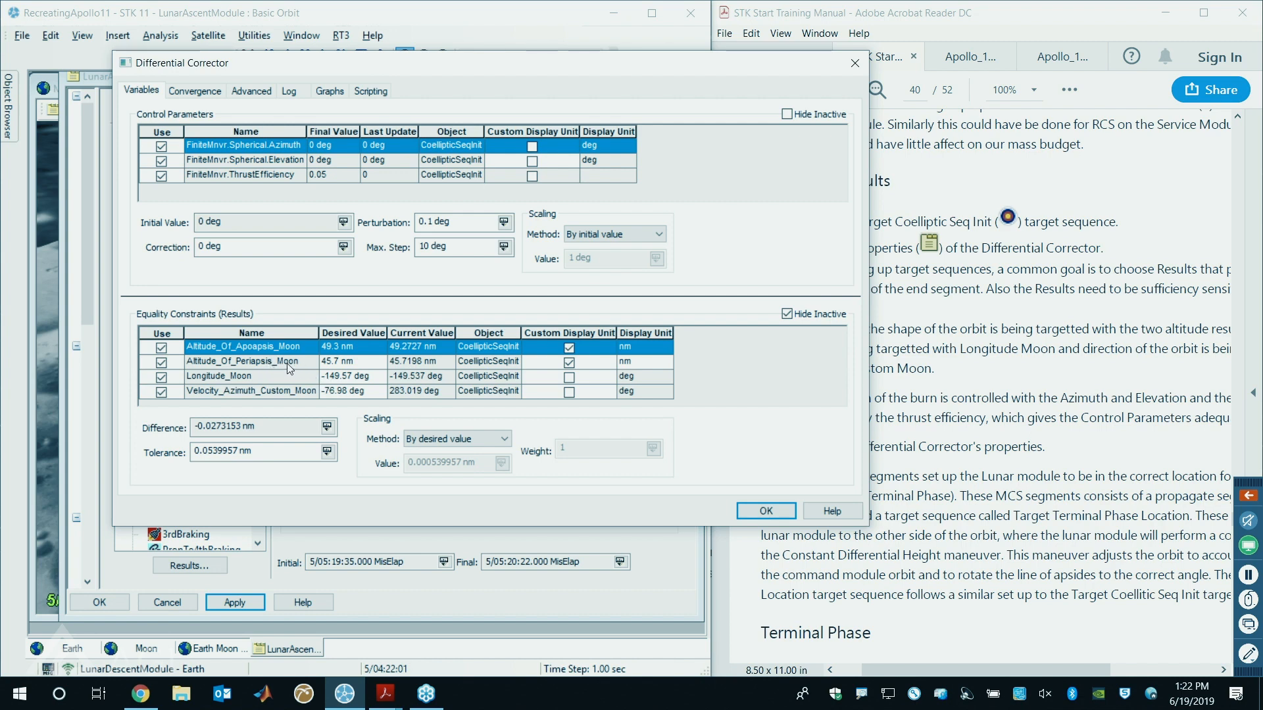
click(352, 362)
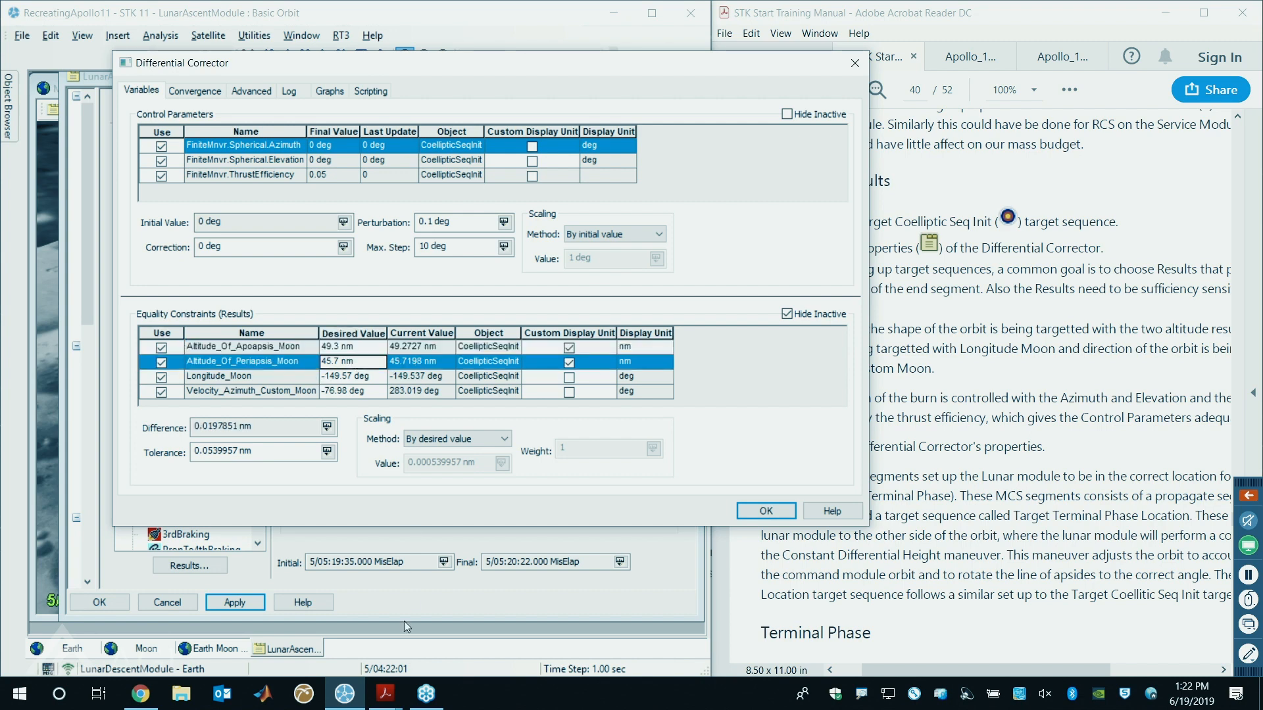
- Find the trajectory parameters table in the Apollo 11 Mission Report through the Ephem comment and examine the Lunar Orbit Phase values at 125% zoom
mouse_move(385, 693)
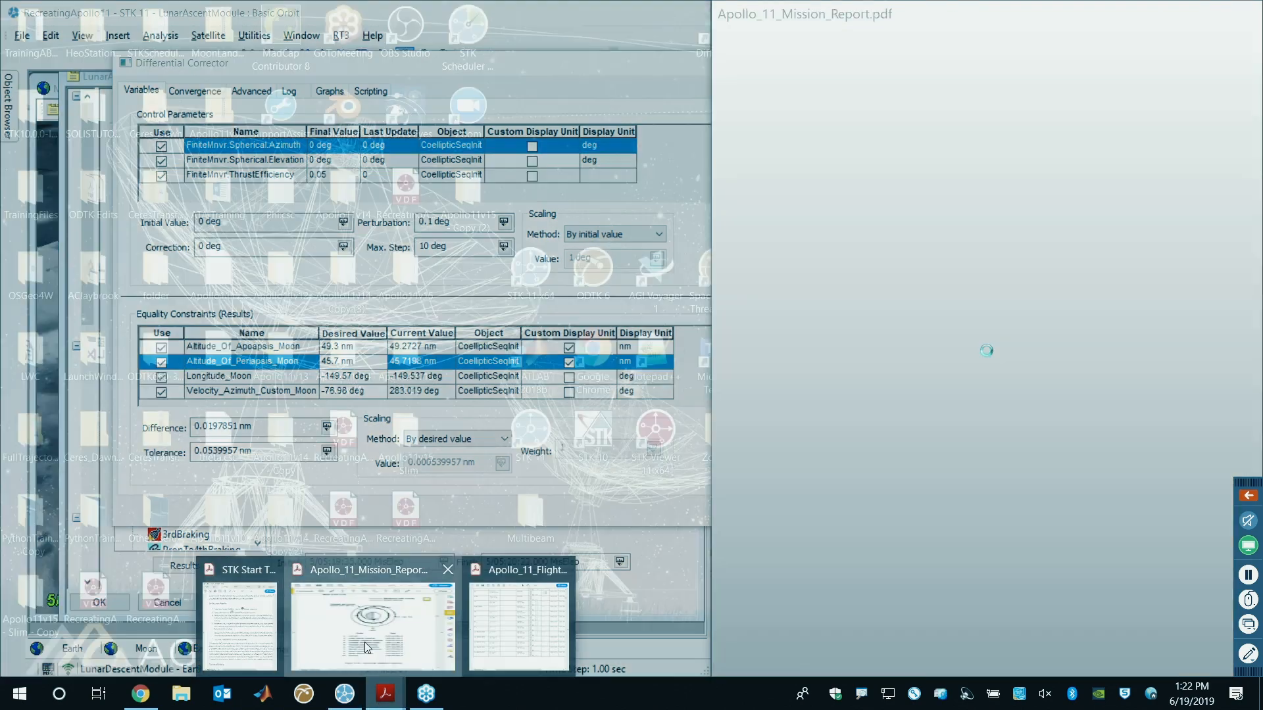
click(367, 648)
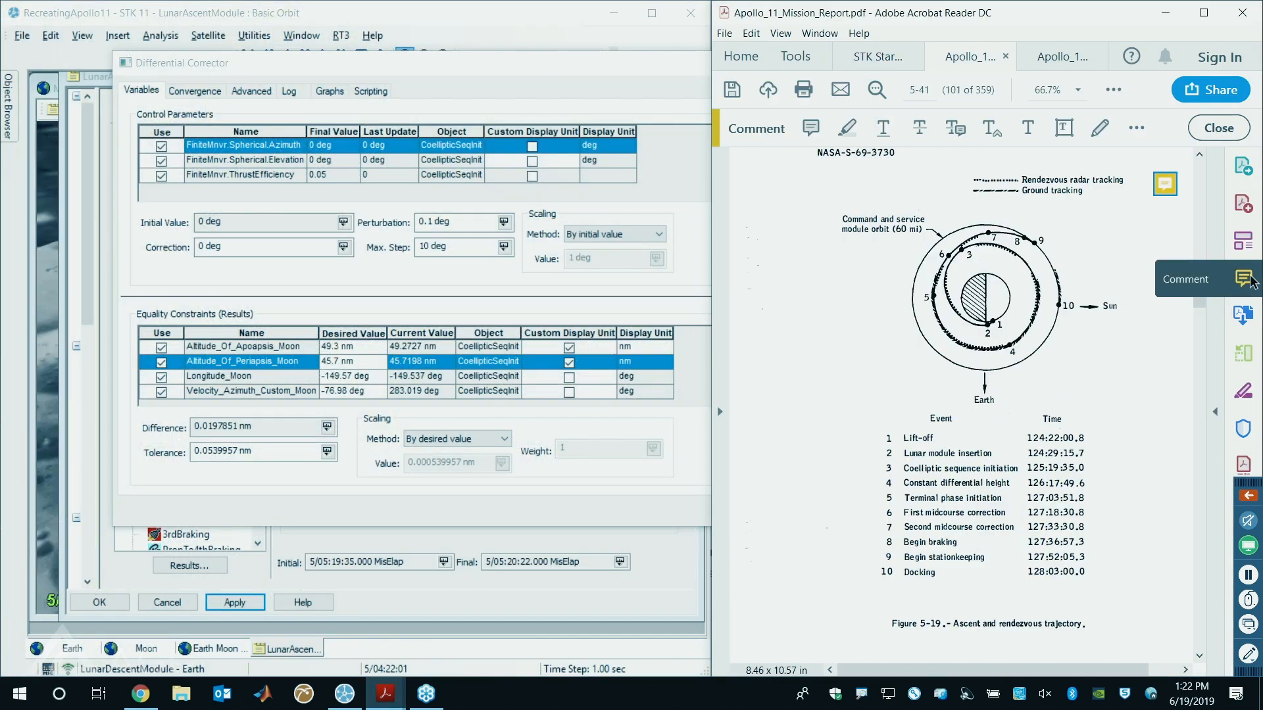
click(1245, 279)
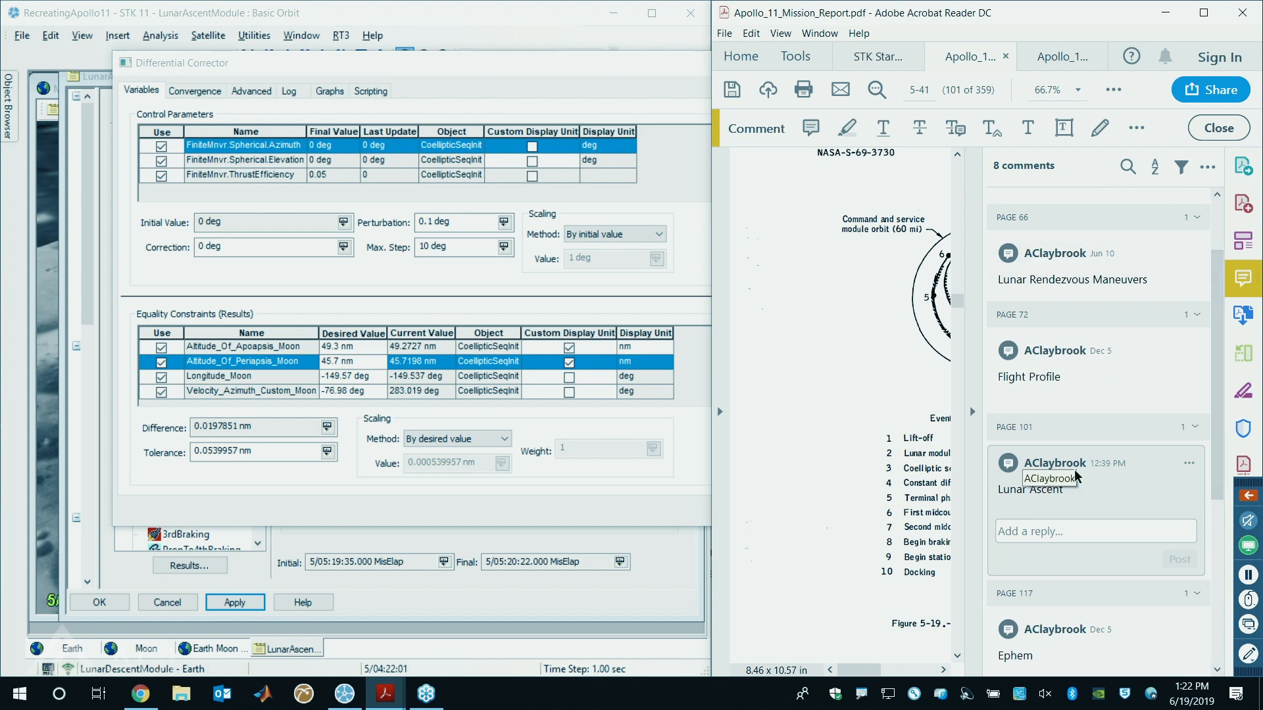
scroll(1073, 460, down, 5)
click(1061, 395)
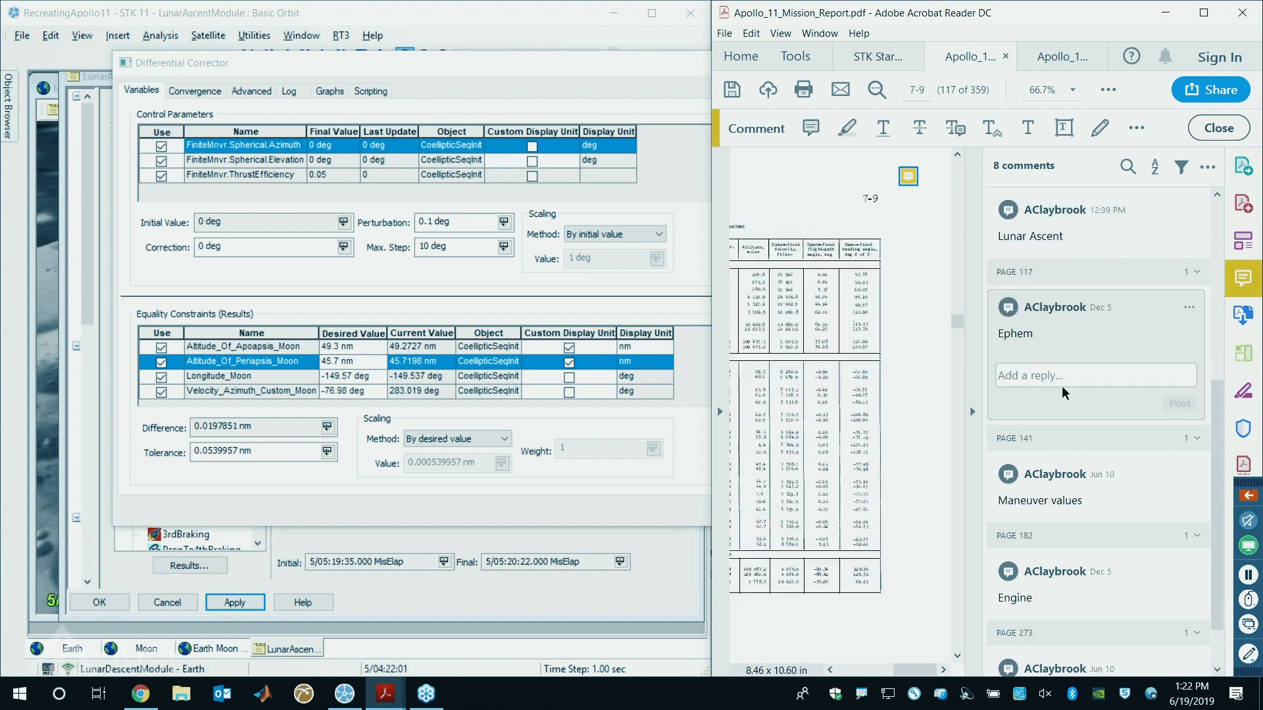
click(874, 359)
click(977, 315)
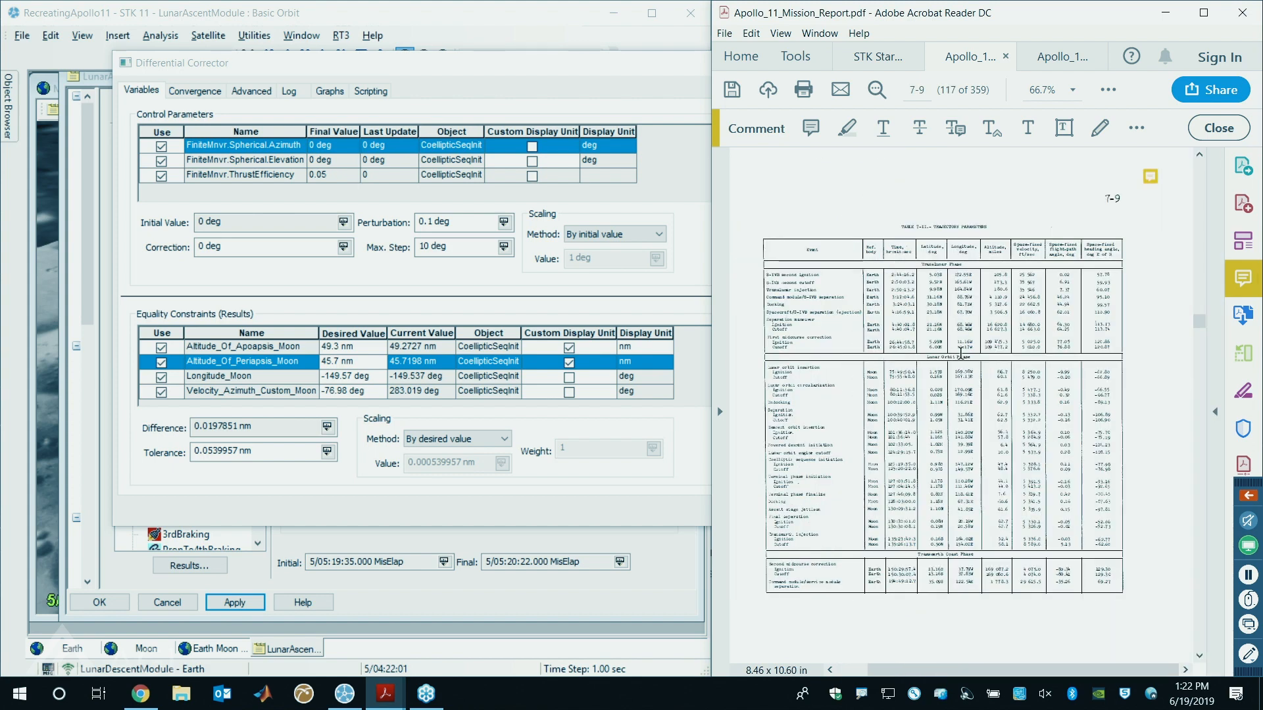
ctrl+scroll(962, 349, up, 3)
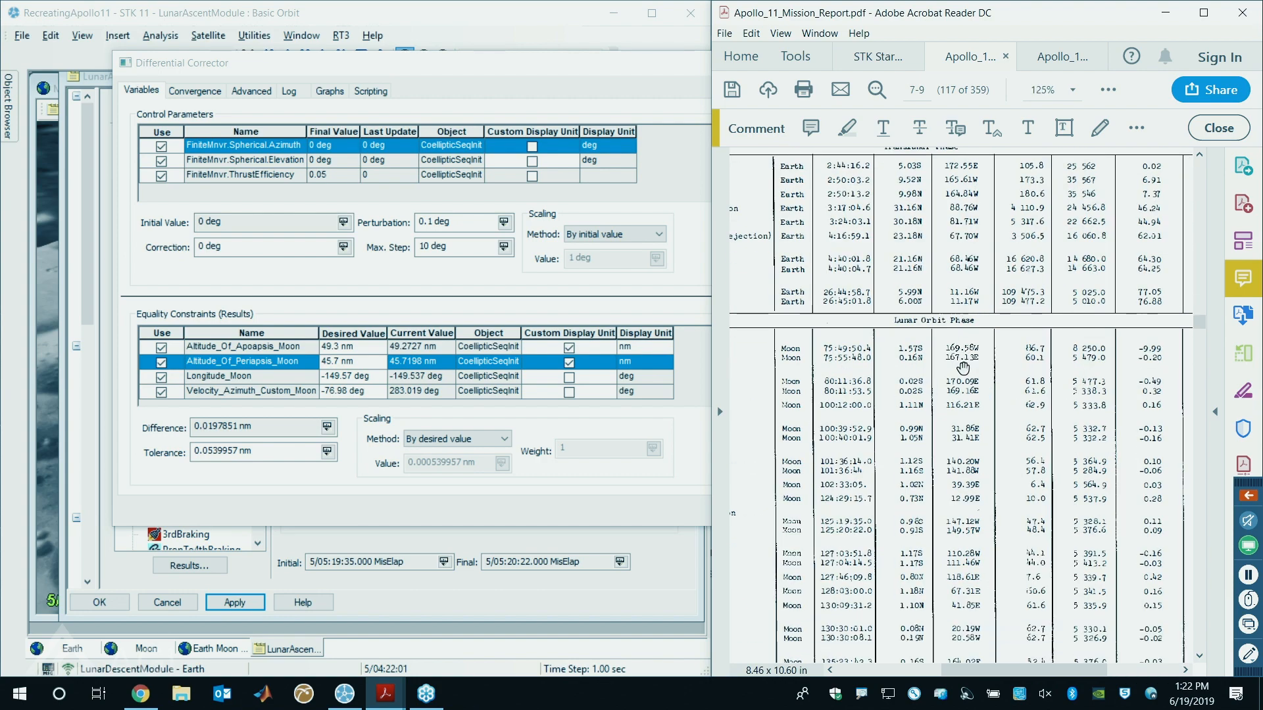
- Examine the coelliptic sequence initiation ignition and cutoff rows of the Lunar Orbit Phase table, including longitude and altitude
drag(959, 670, 909, 658)
scroll(872, 513, down, 2)
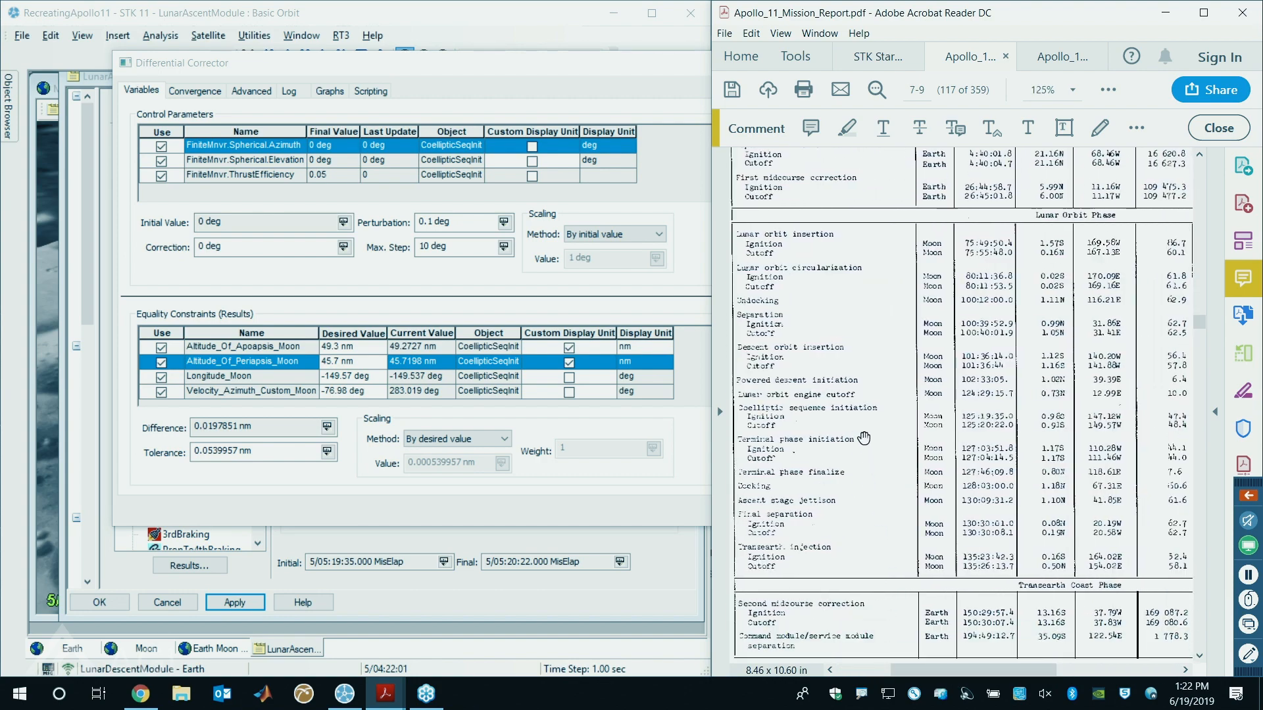
scroll(961, 416, down, 3)
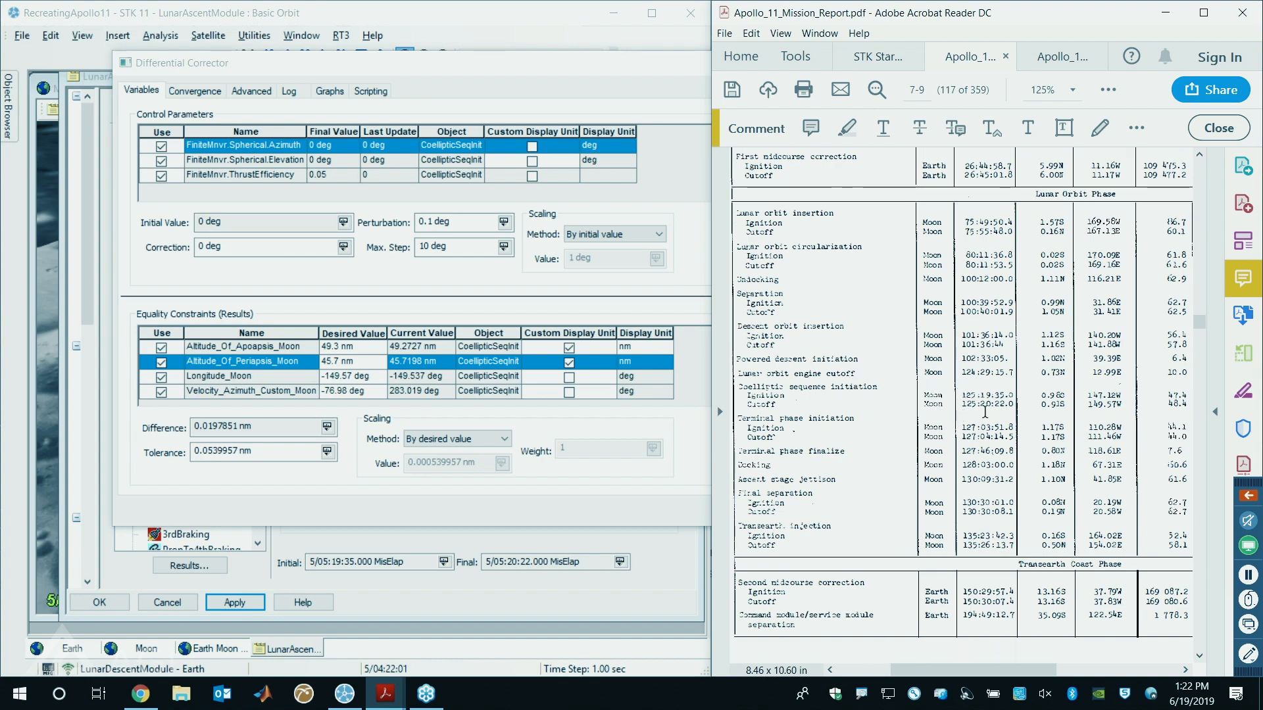
drag(997, 661, 1052, 658)
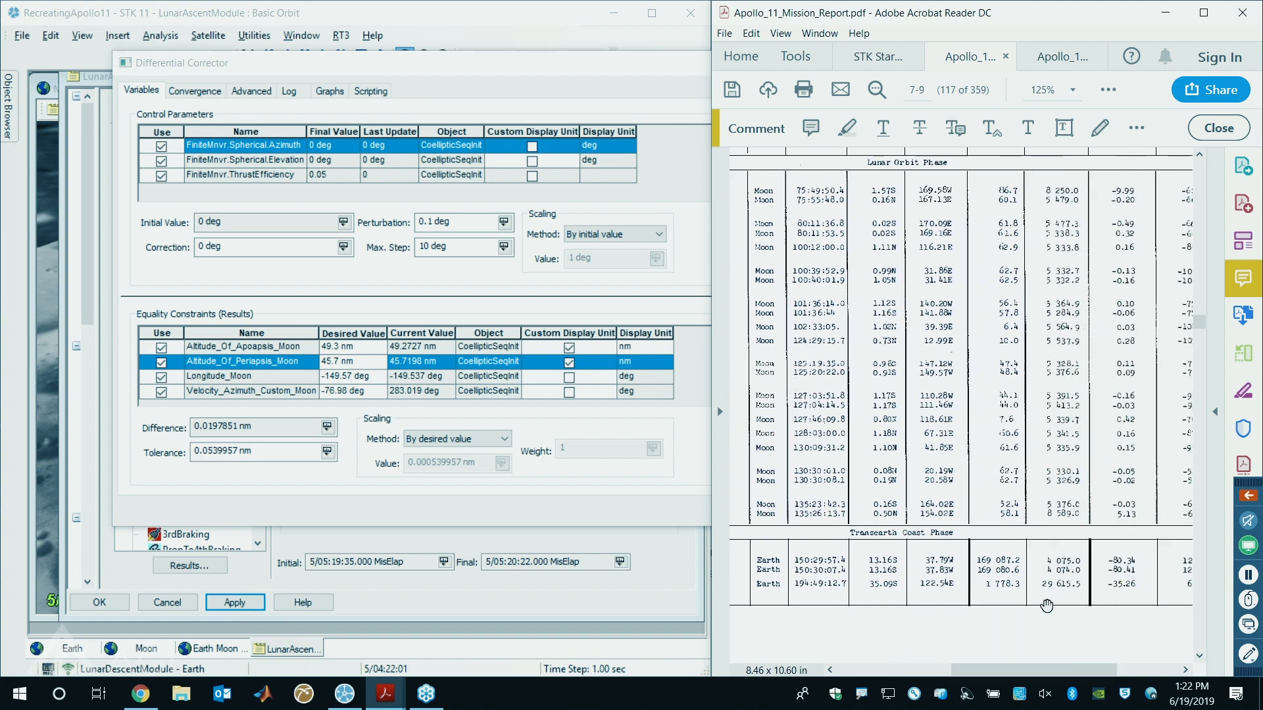
ctrl+scroll(975, 381, up, 3)
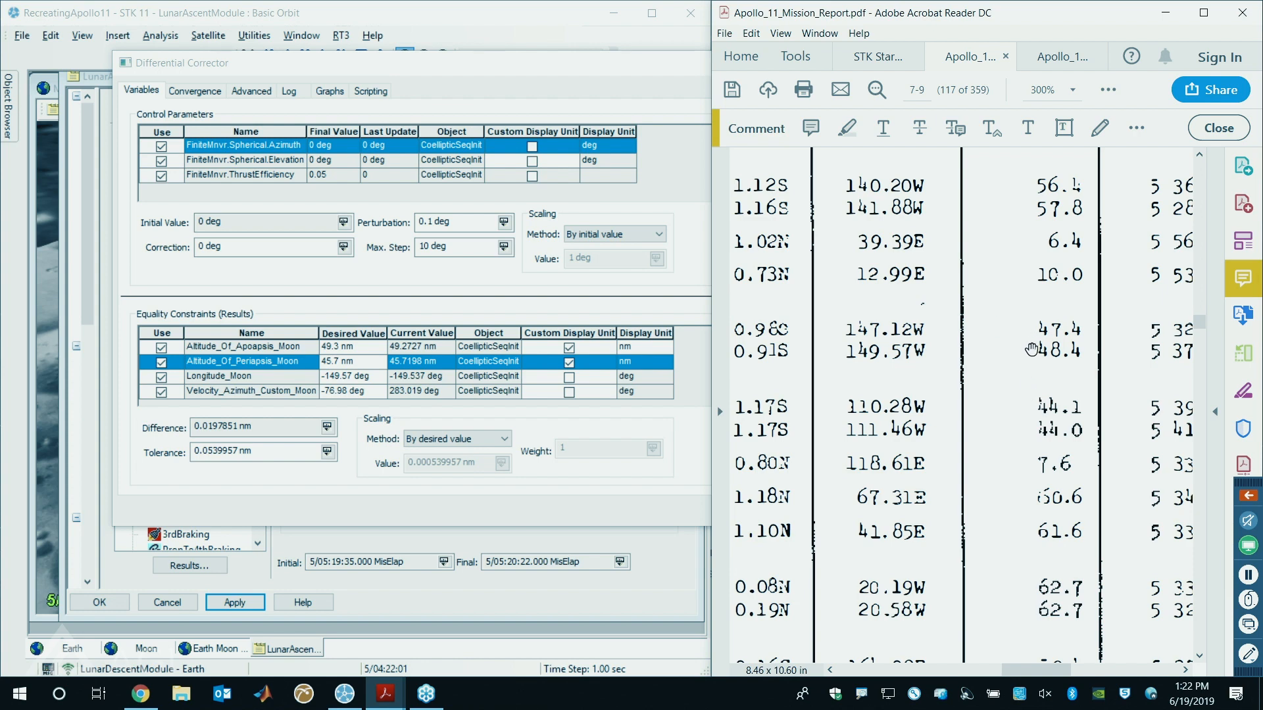
drag(1031, 349, 1036, 336)
ctrl+scroll(1038, 321, down, 3)
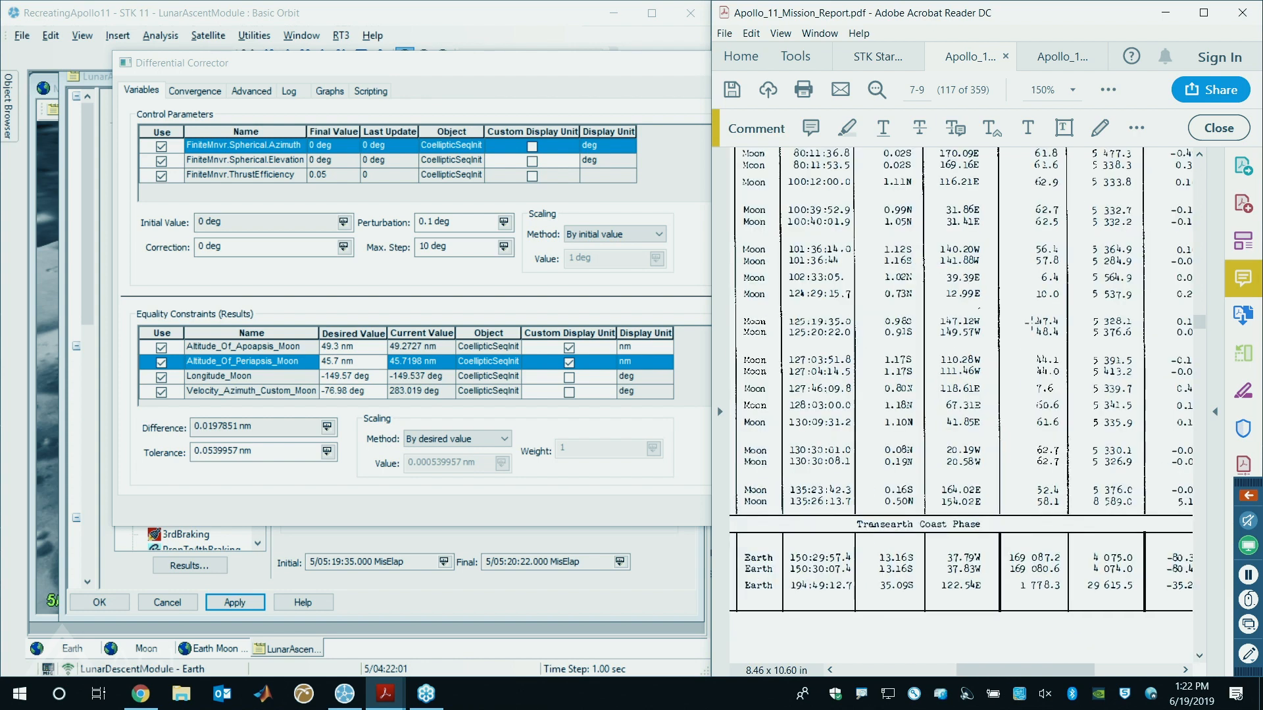
drag(980, 670, 1015, 660)
- Find Table 7-V, Lunar Orbit Maneuver Summary, in the Mission Report and examine its firing times and resultant orbit columns at 100% zoom
ctrl+scroll(928, 294, down, 3)
scroll(932, 302, down, 5)
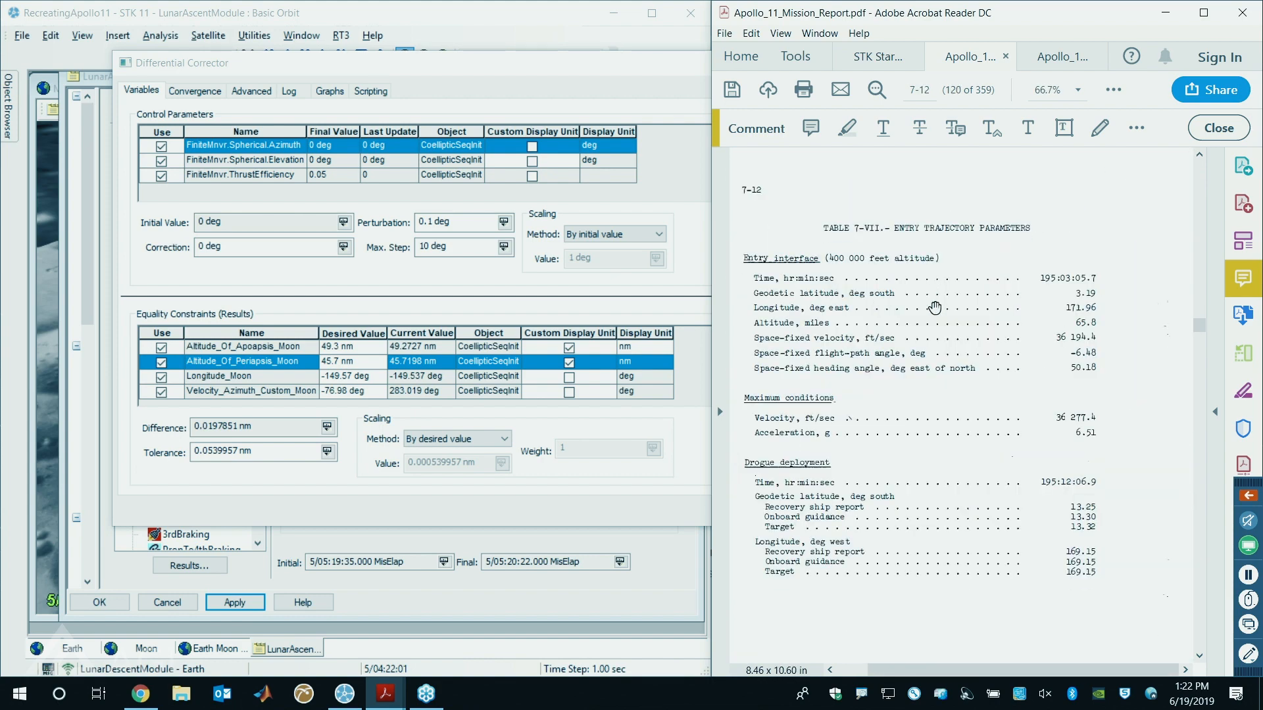
ctrl+scroll(987, 314, up, 2)
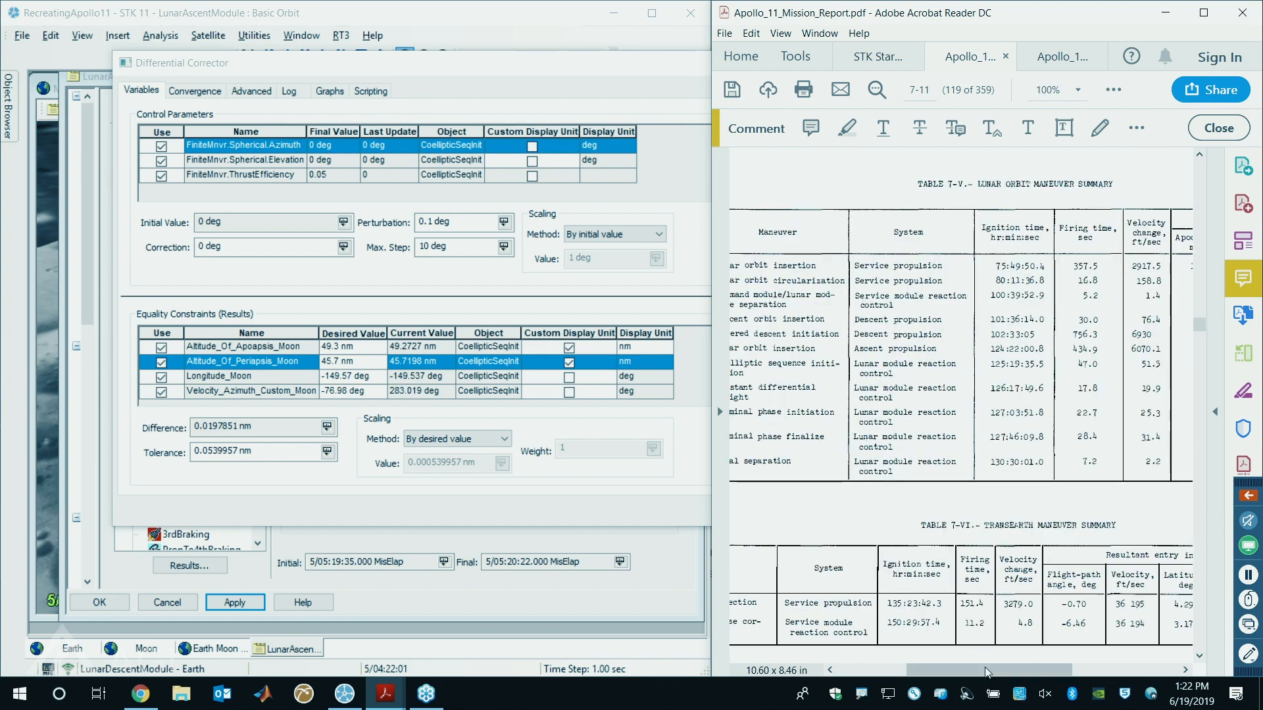
drag(986, 672, 1036, 668)
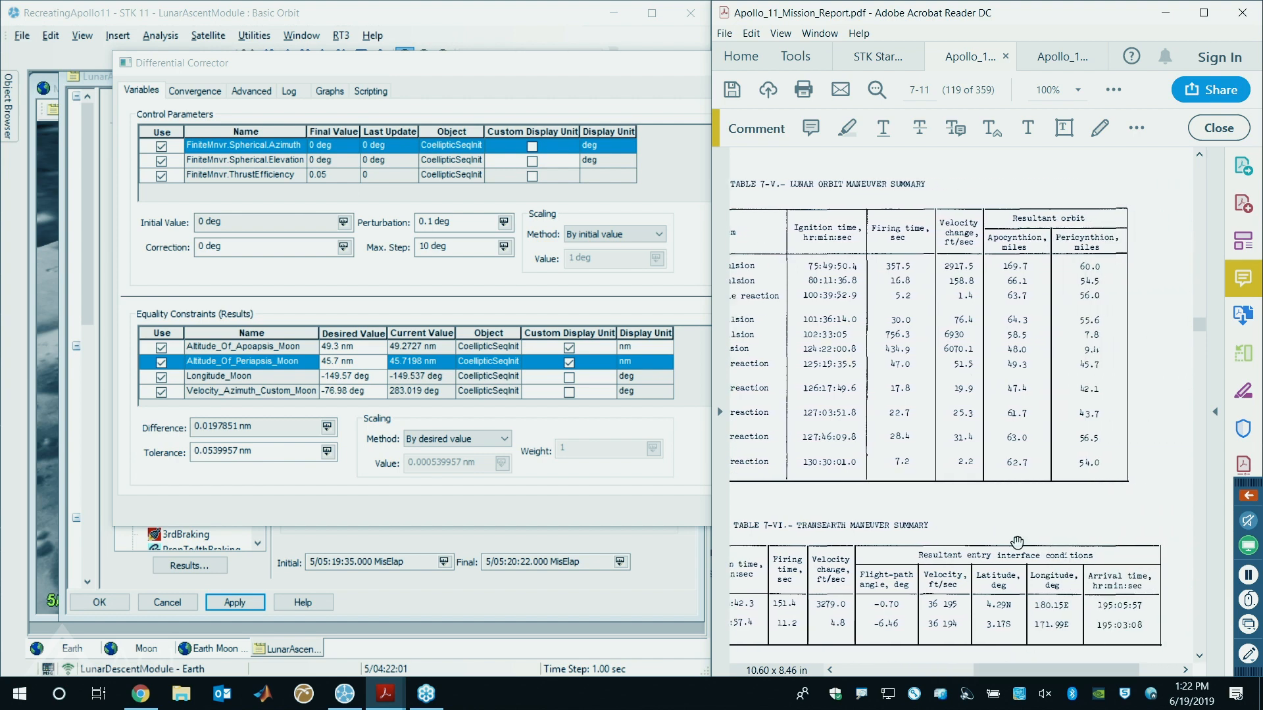
click(1028, 373)
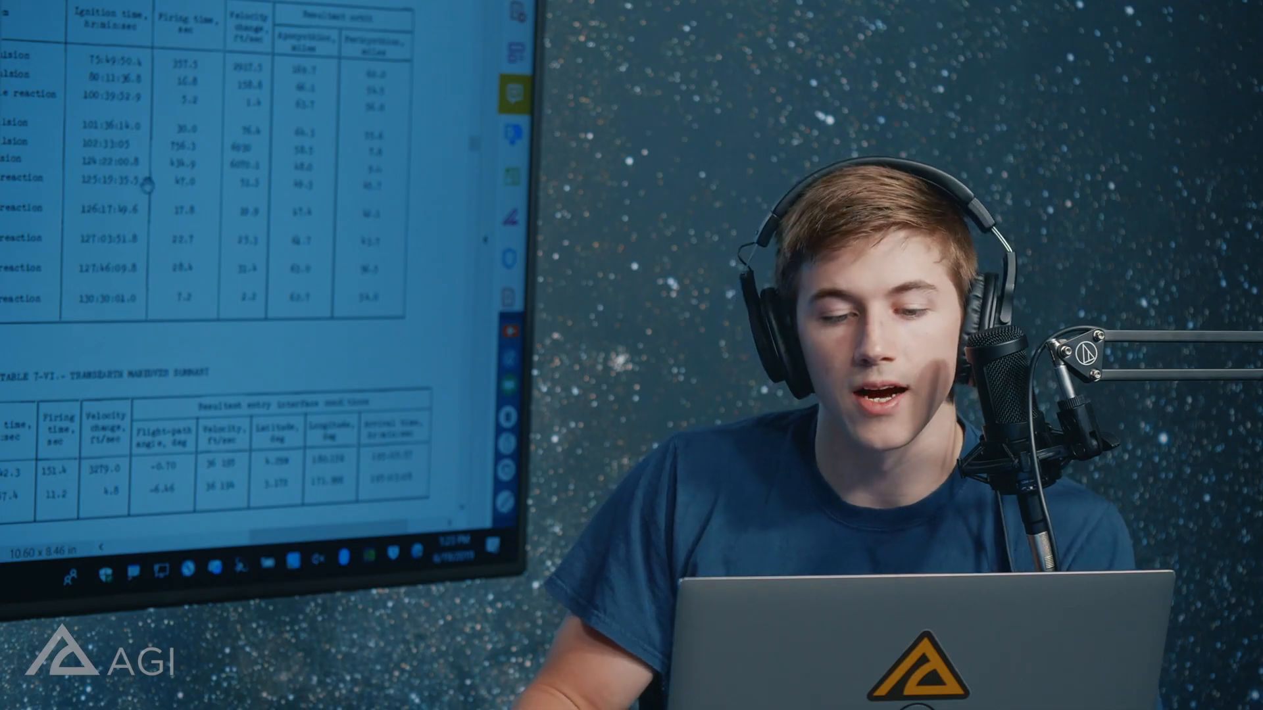
scroll(217, 127, down, 1)
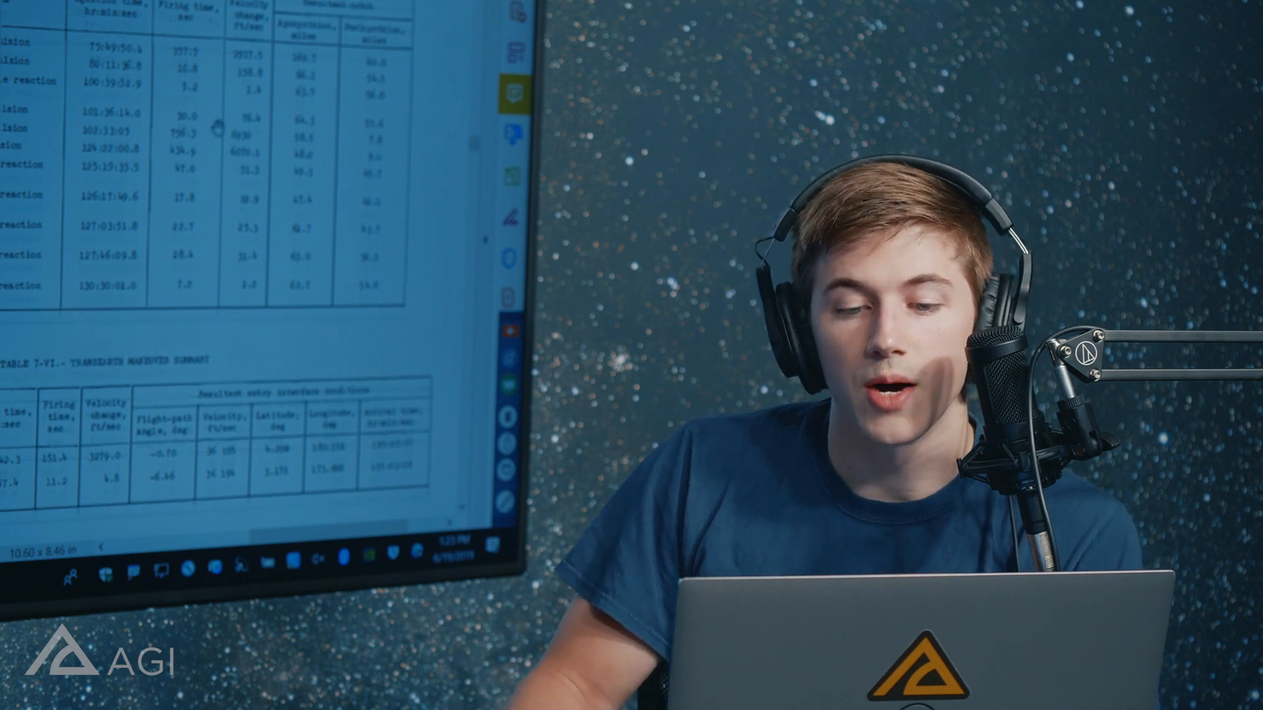
scroll(217, 128, down, 1)
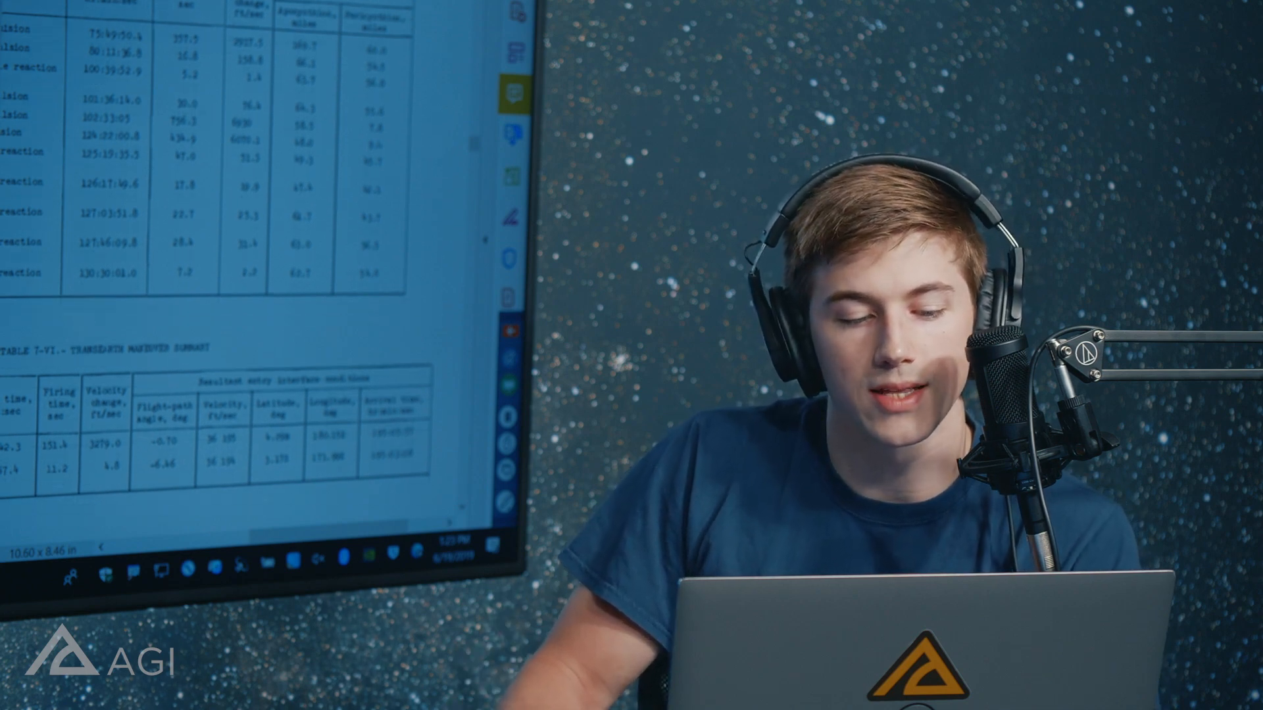
- Inspect the Differential Corrector's longitude and velocity azimuth constraints, show and re-hide the inactive results, and close the corrector
key(alt+Tab)
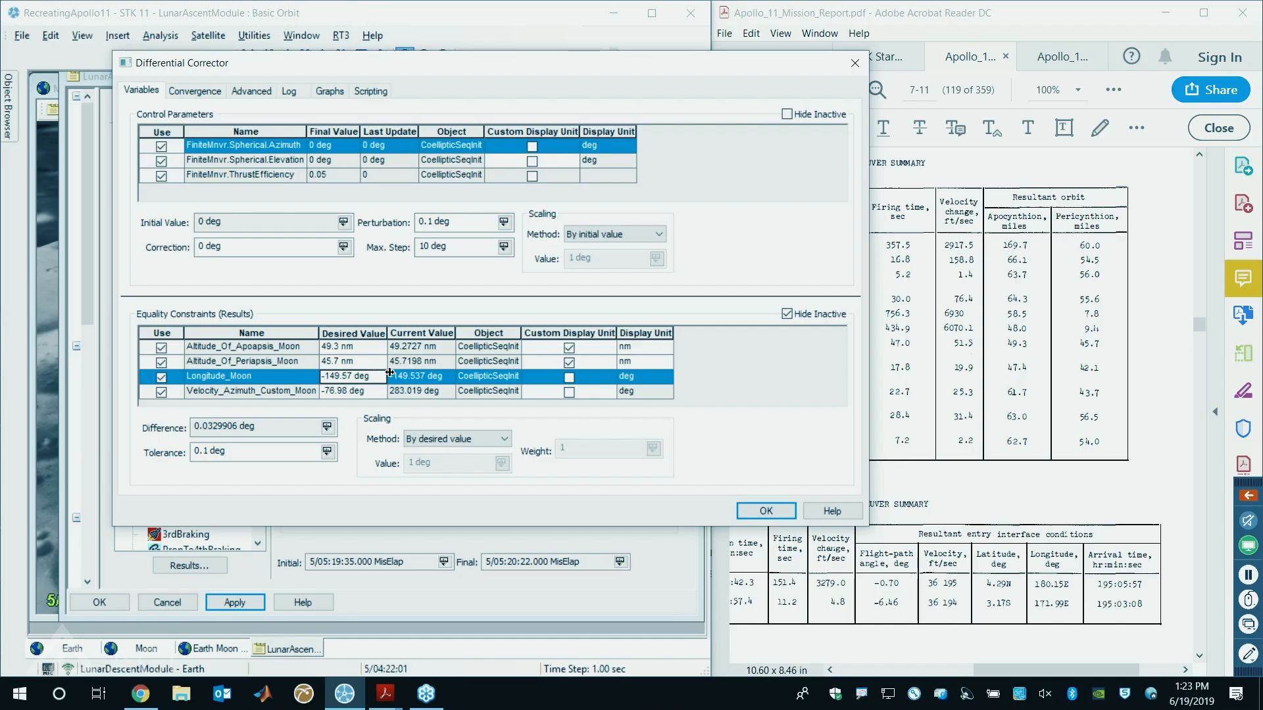
click(369, 394)
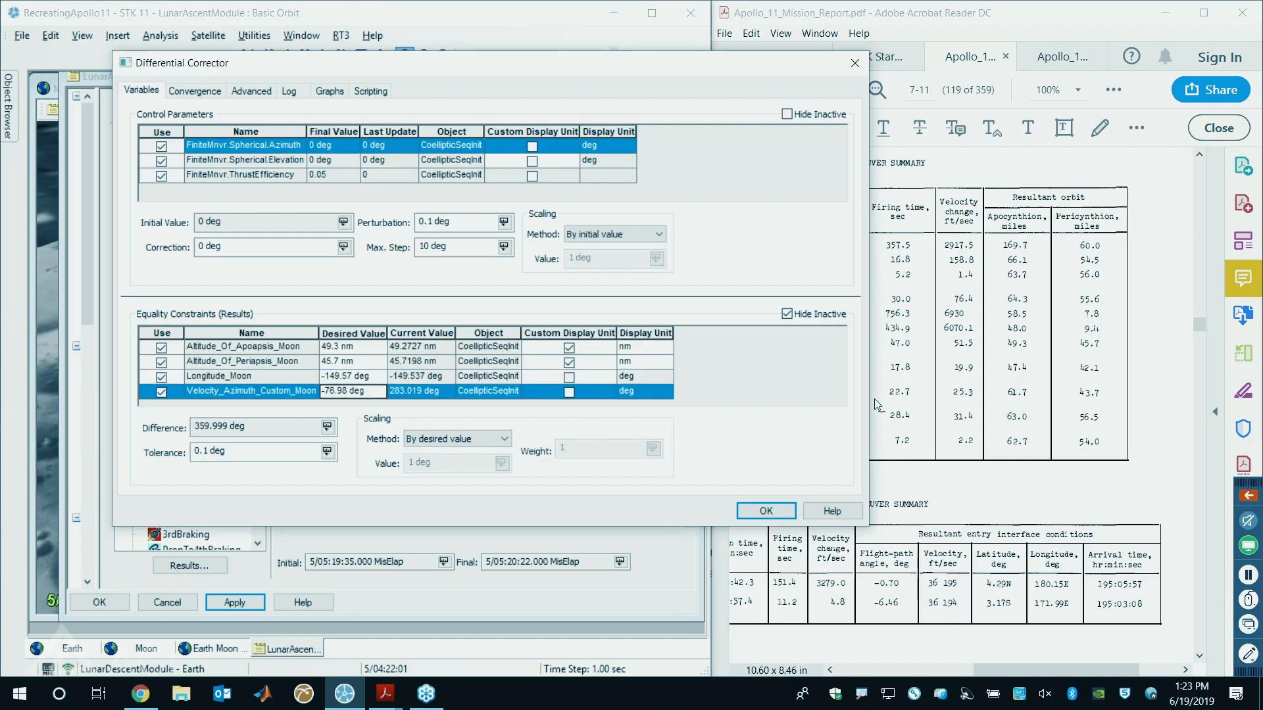
click(788, 316)
scroll(390, 354, down, 2)
scroll(389, 354, up, 2)
scroll(388, 344, down, 1)
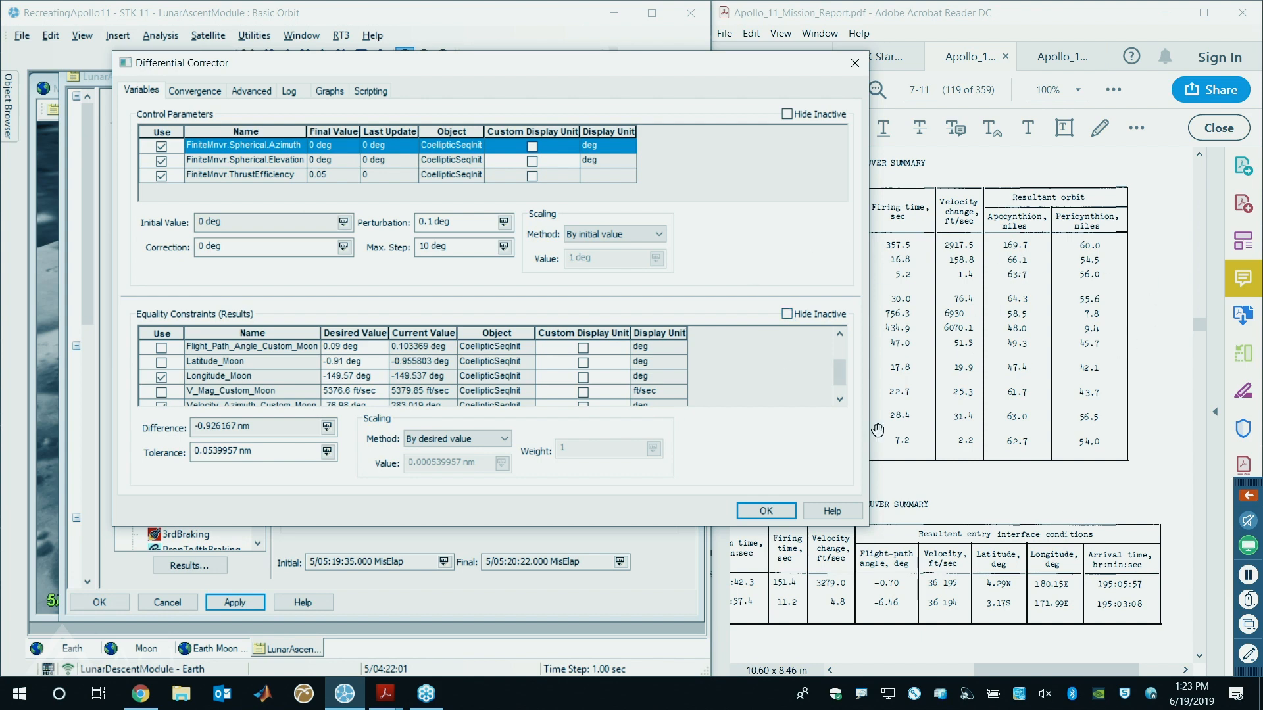
click(788, 315)
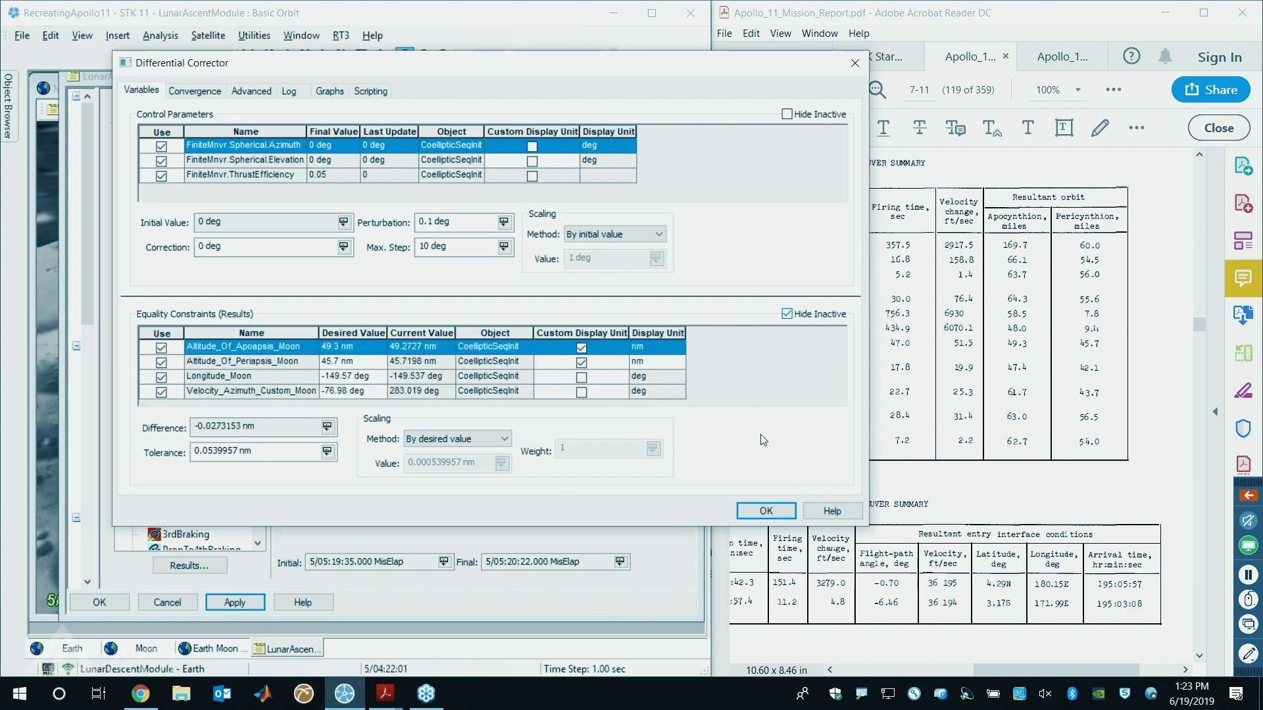
click(766, 511)
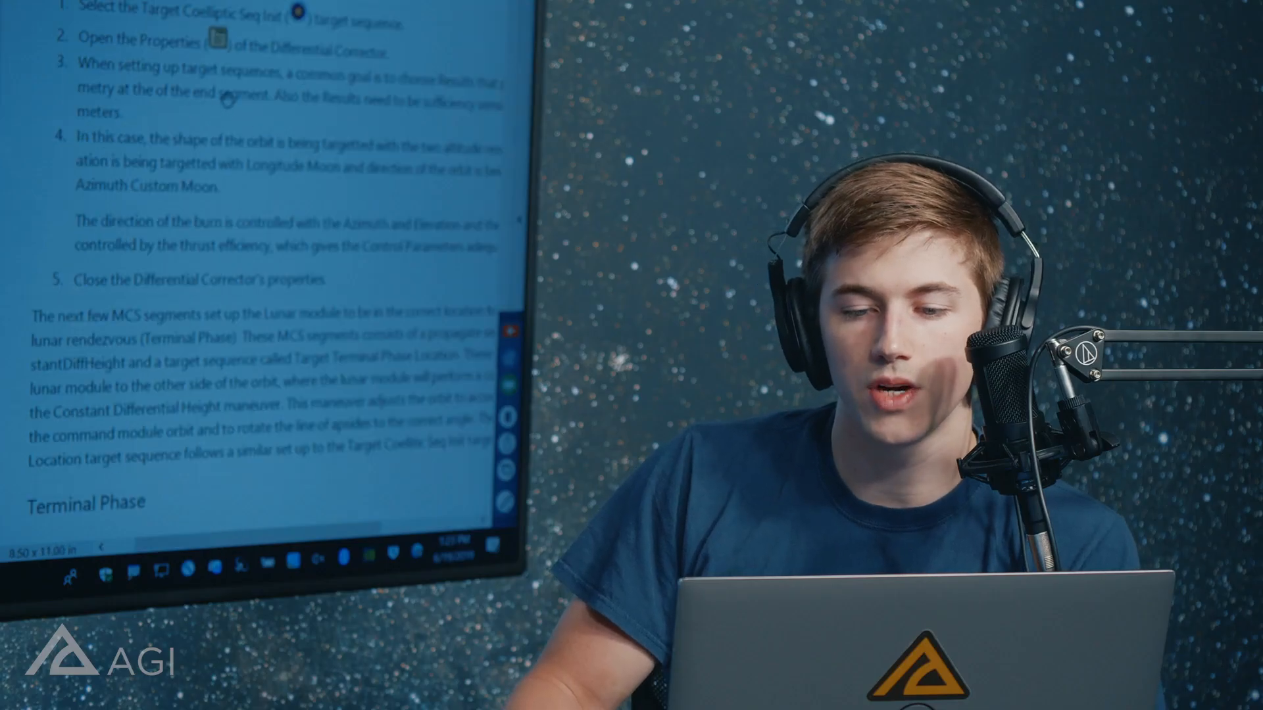
- Inspect the Target Terminal Phase Location sequence and its Const Diff Height maneuver's attitude and engine settings, guided by the manual
scroll(226, 66, down, 4)
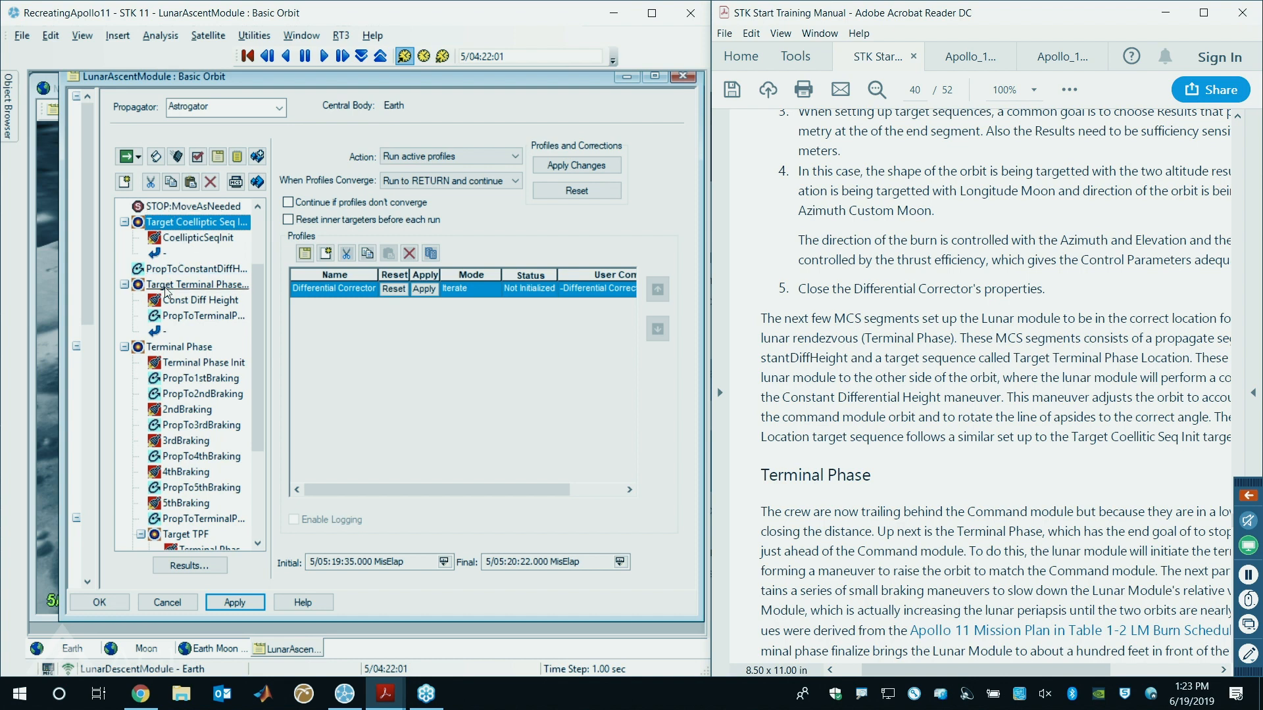
click(166, 288)
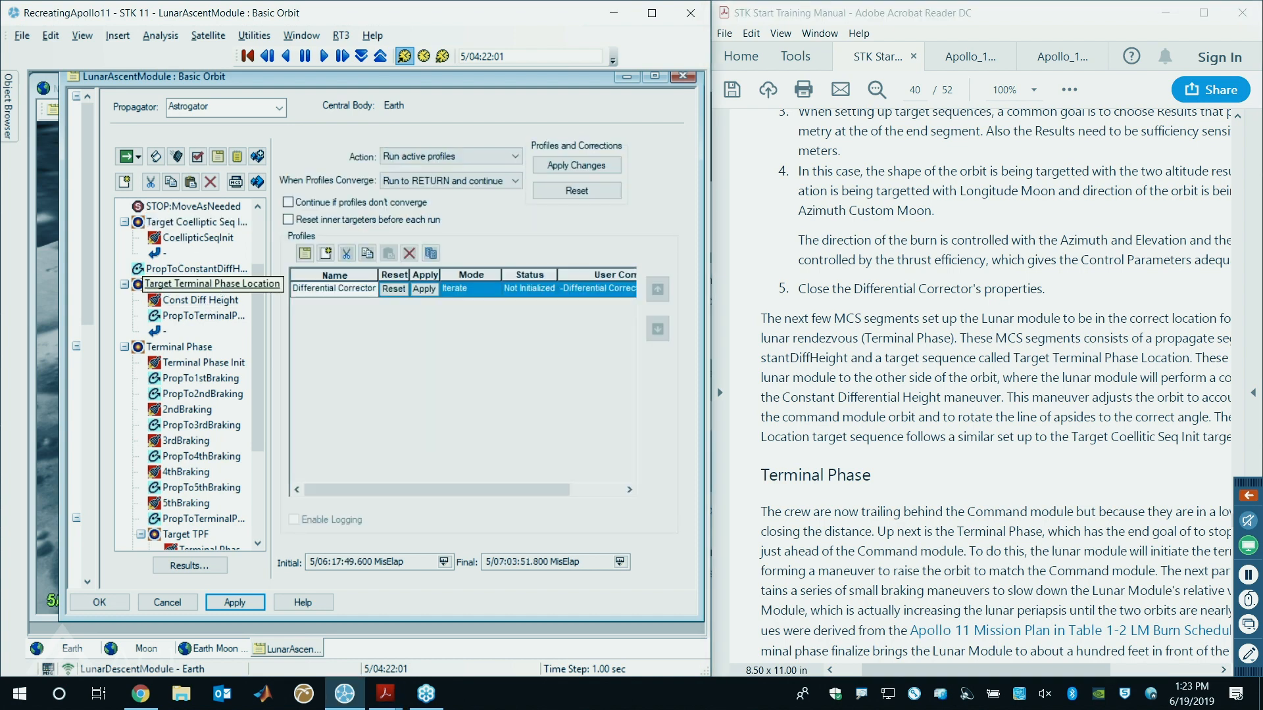
click(158, 299)
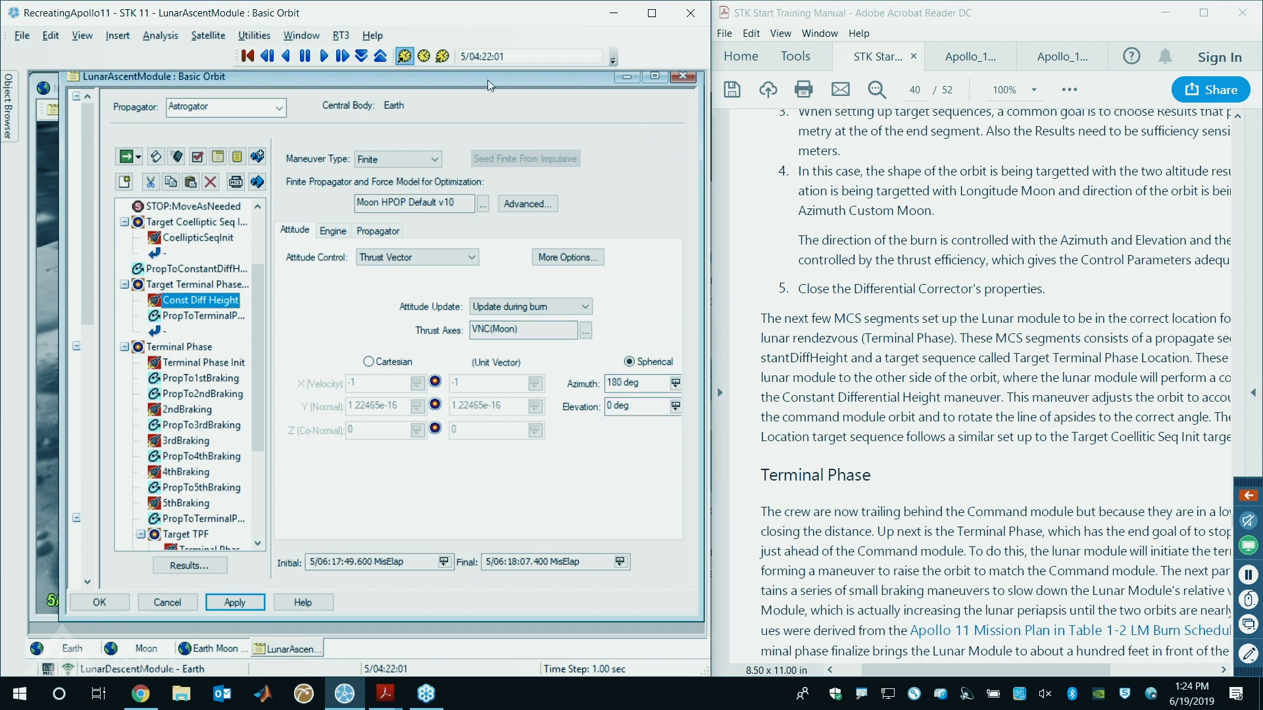
drag(487, 80, 392, 81)
drag(608, 292, 703, 291)
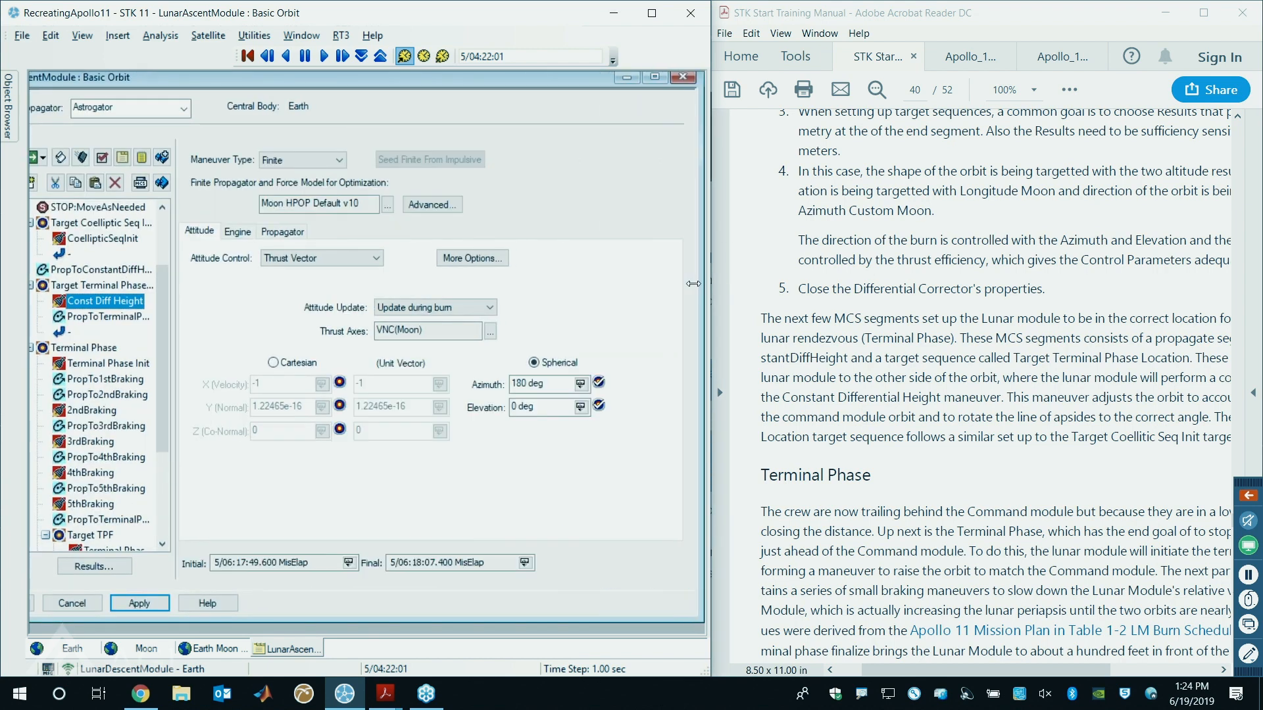
click(248, 235)
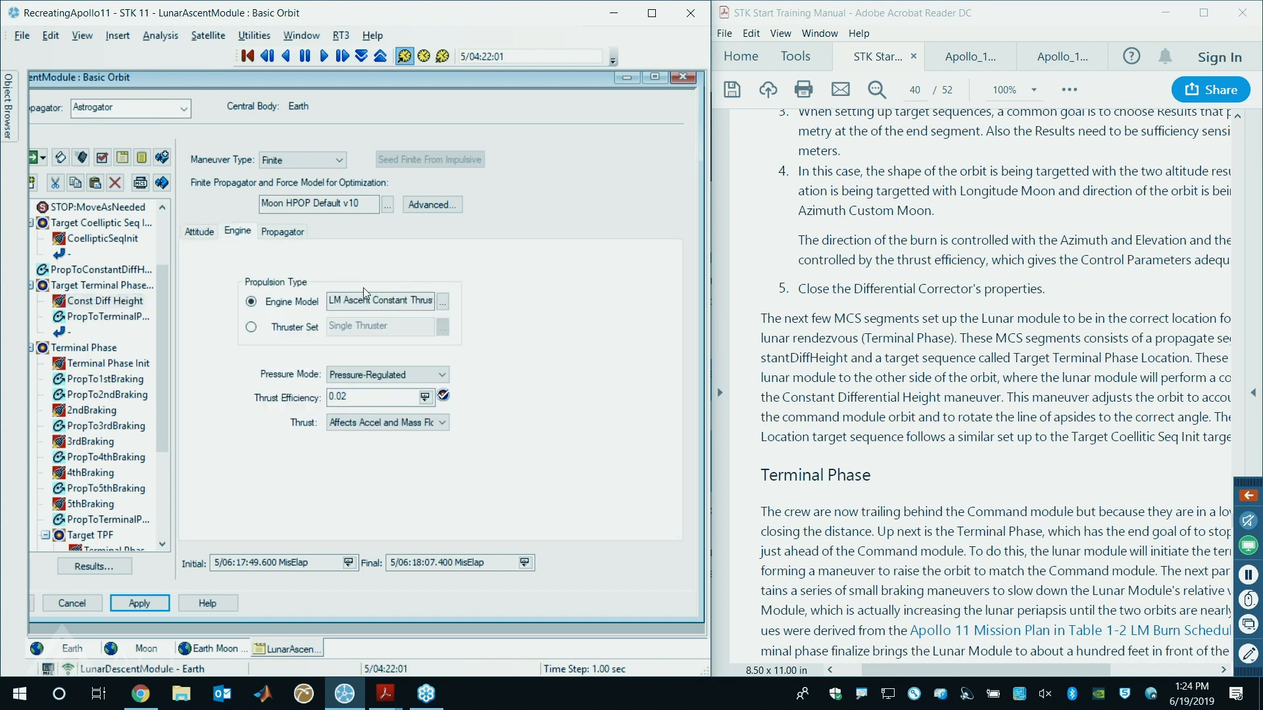
drag(221, 80, 384, 80)
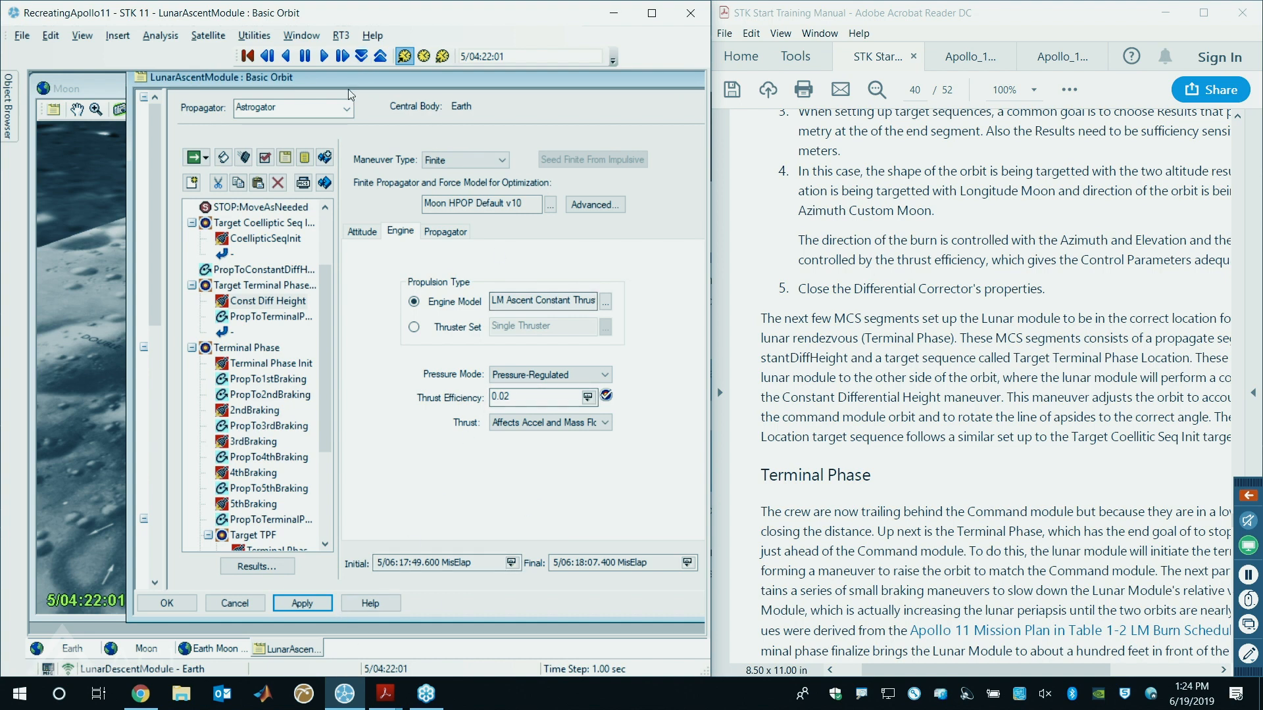
drag(348, 81, 417, 74)
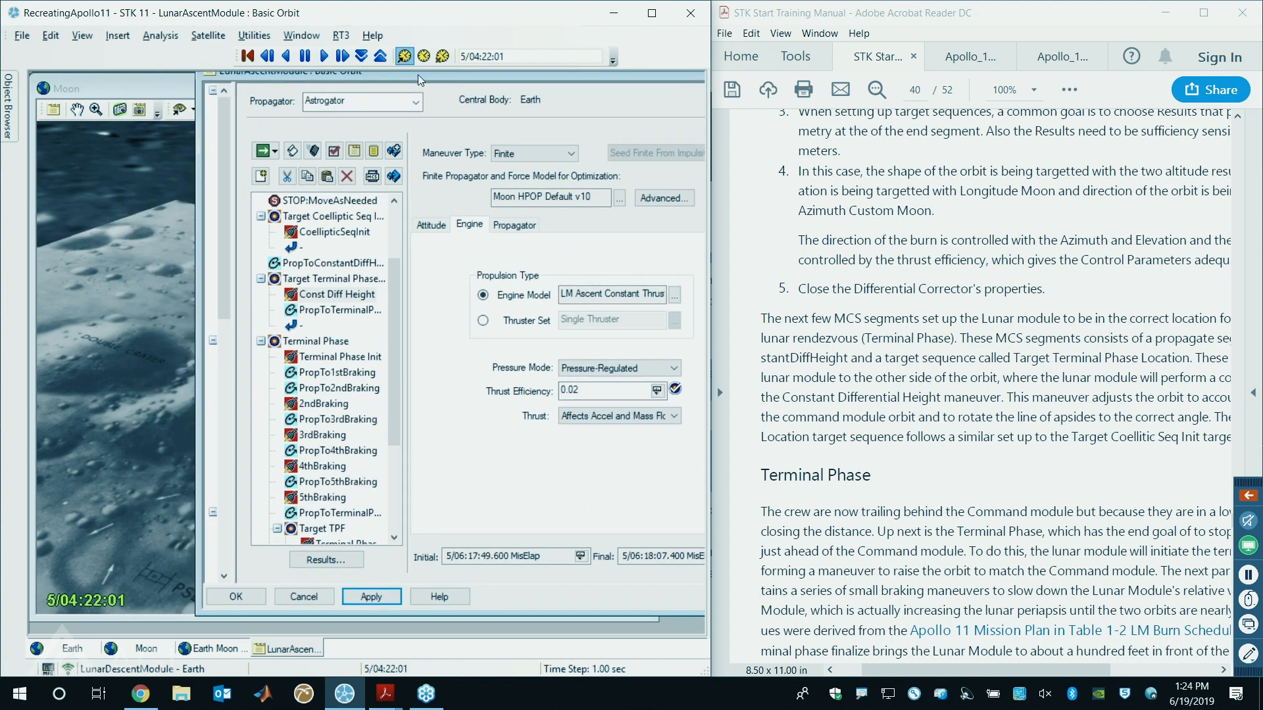
click(320, 281)
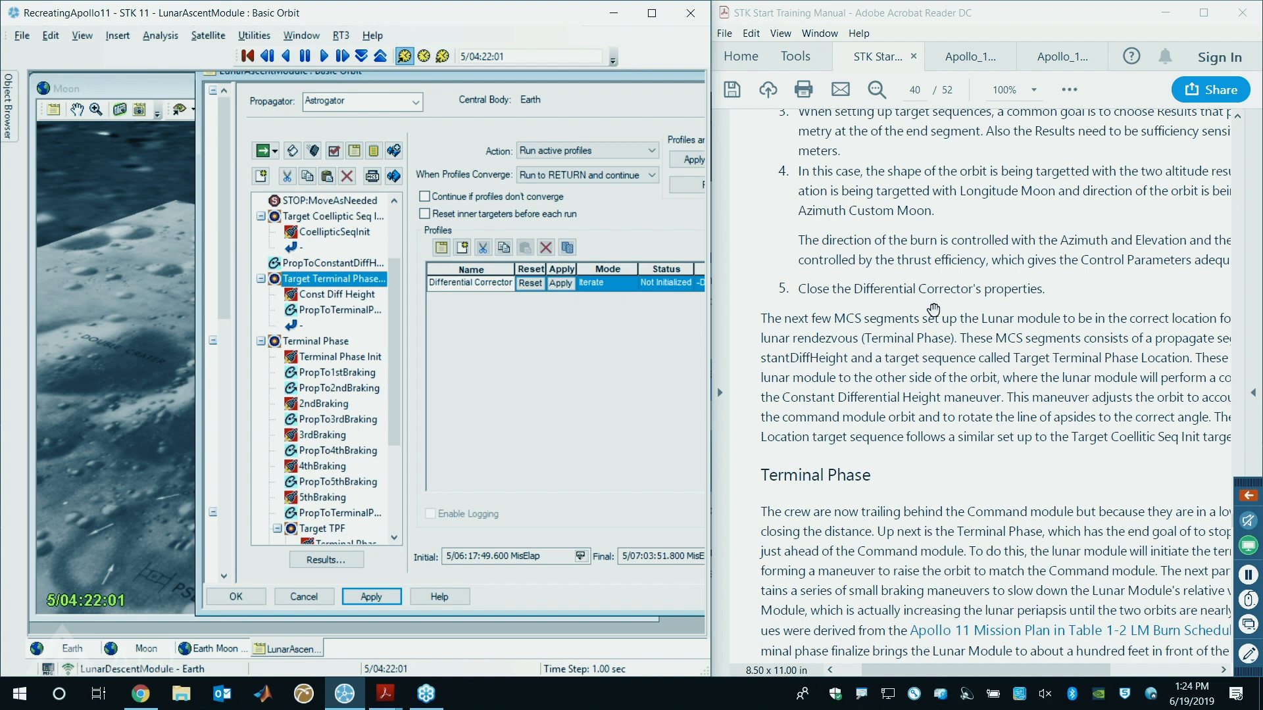
- Read the manual's Terminal Phase section and review the Terminal Phase segments in the mission control sequence
scroll(934, 310, down, 5)
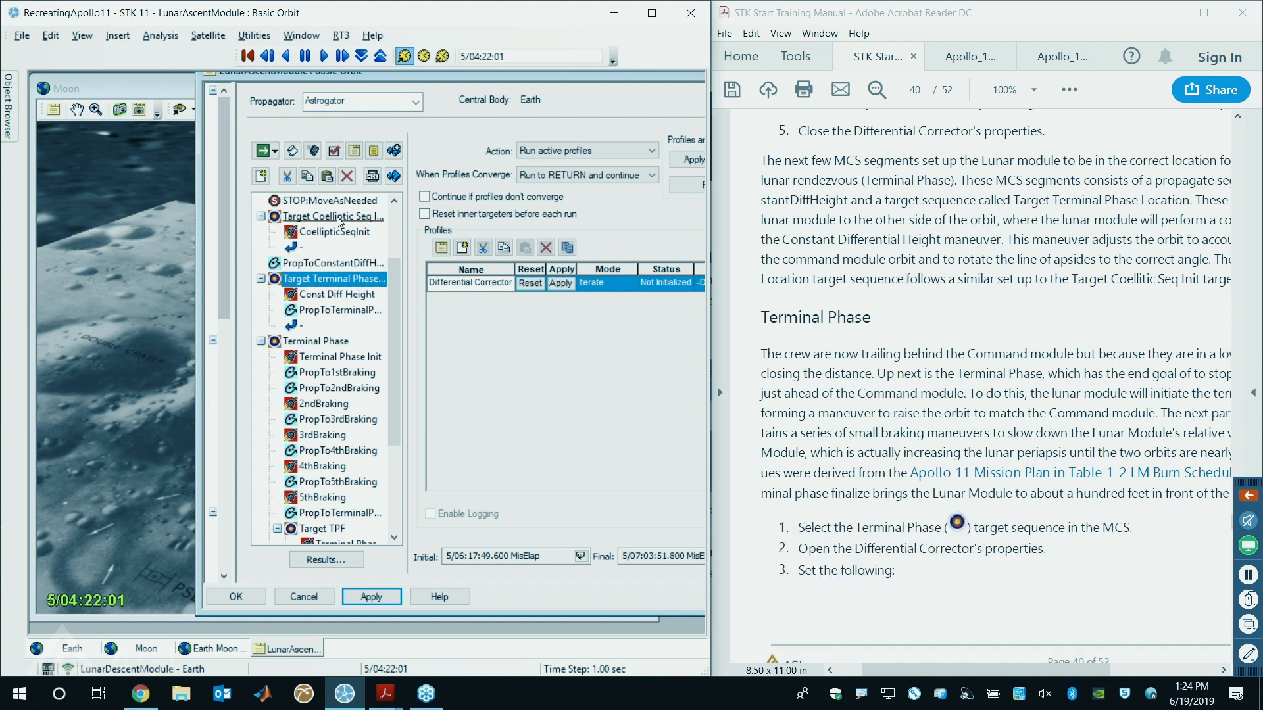
scroll(332, 263, down, 2)
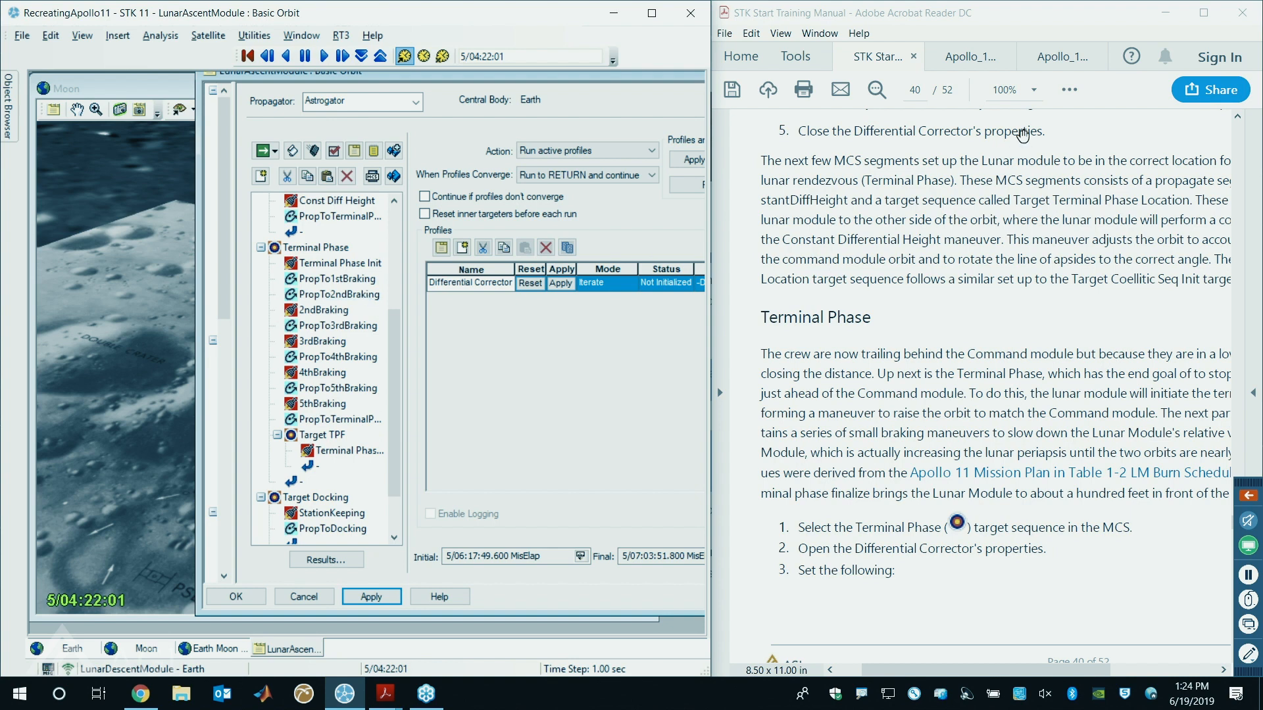
click(1049, 57)
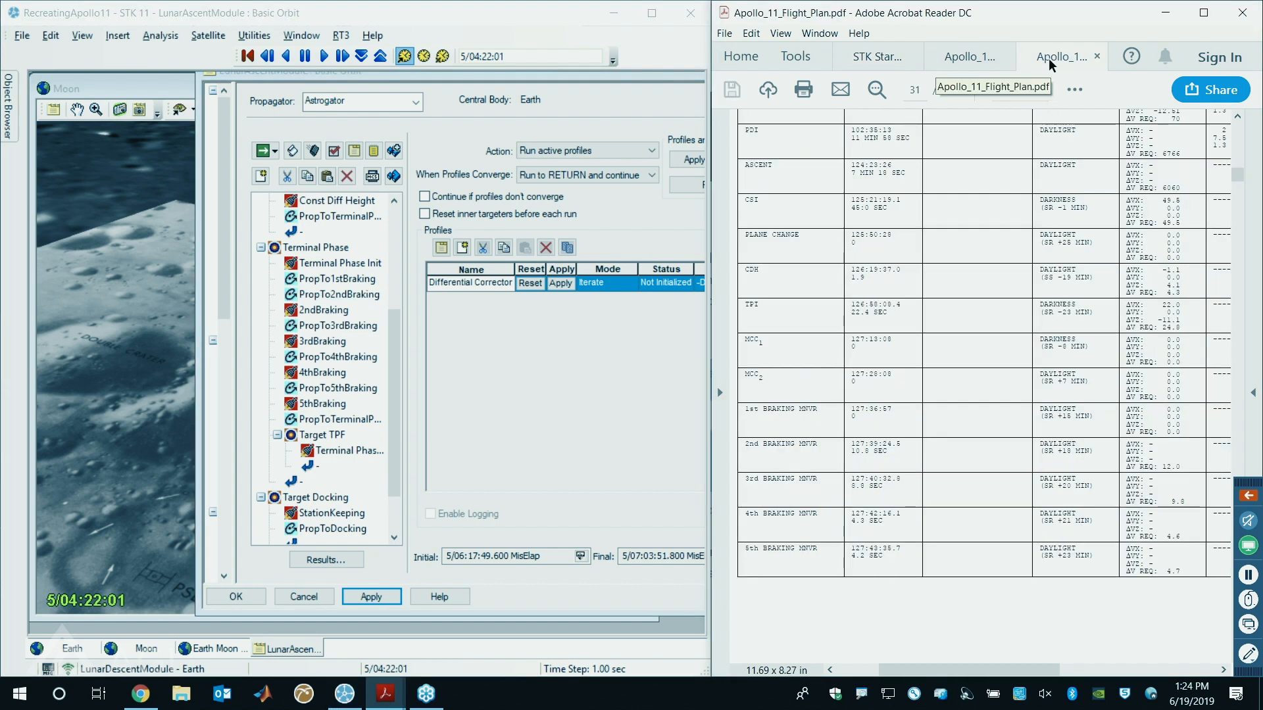
click(869, 58)
scroll(916, 422, down, 2)
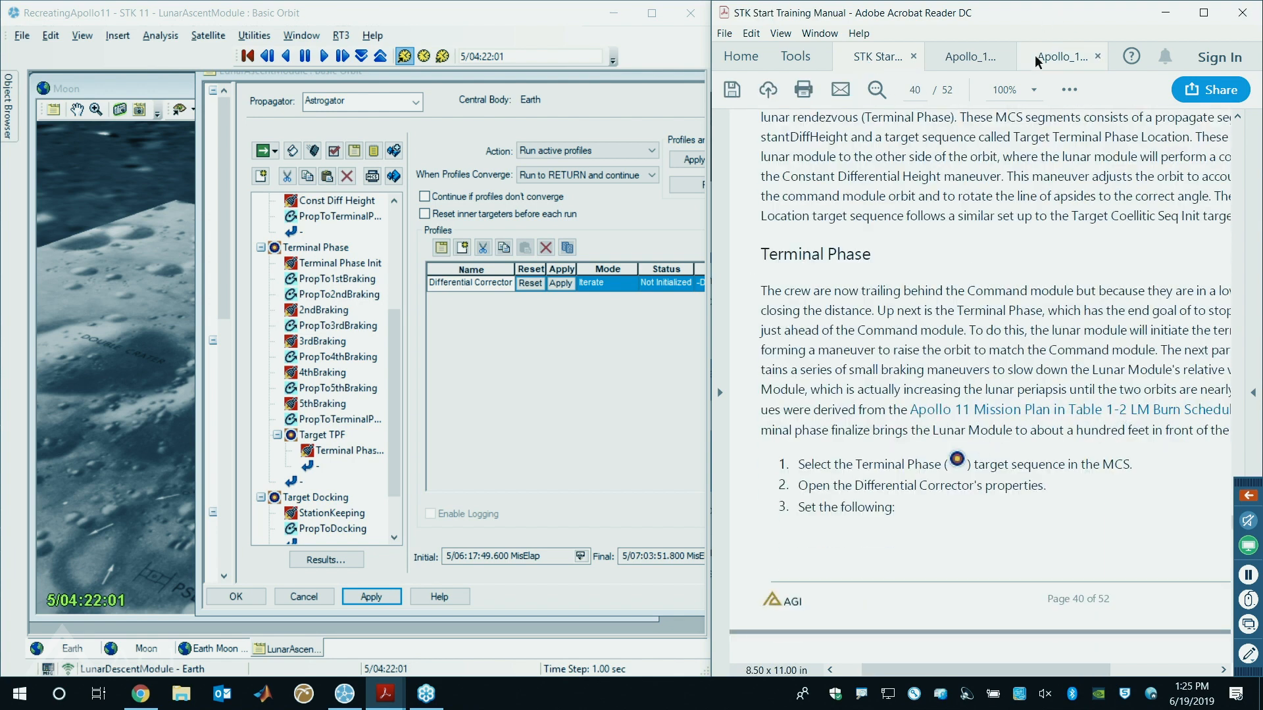
- Examine the TPI and 1st to 5th braking maneuver times, durations and required delta-V in the Apollo 11 Flight Plan at 150% zoom
click(1069, 57)
scroll(904, 281, up, 5)
scroll(882, 316, up, 5)
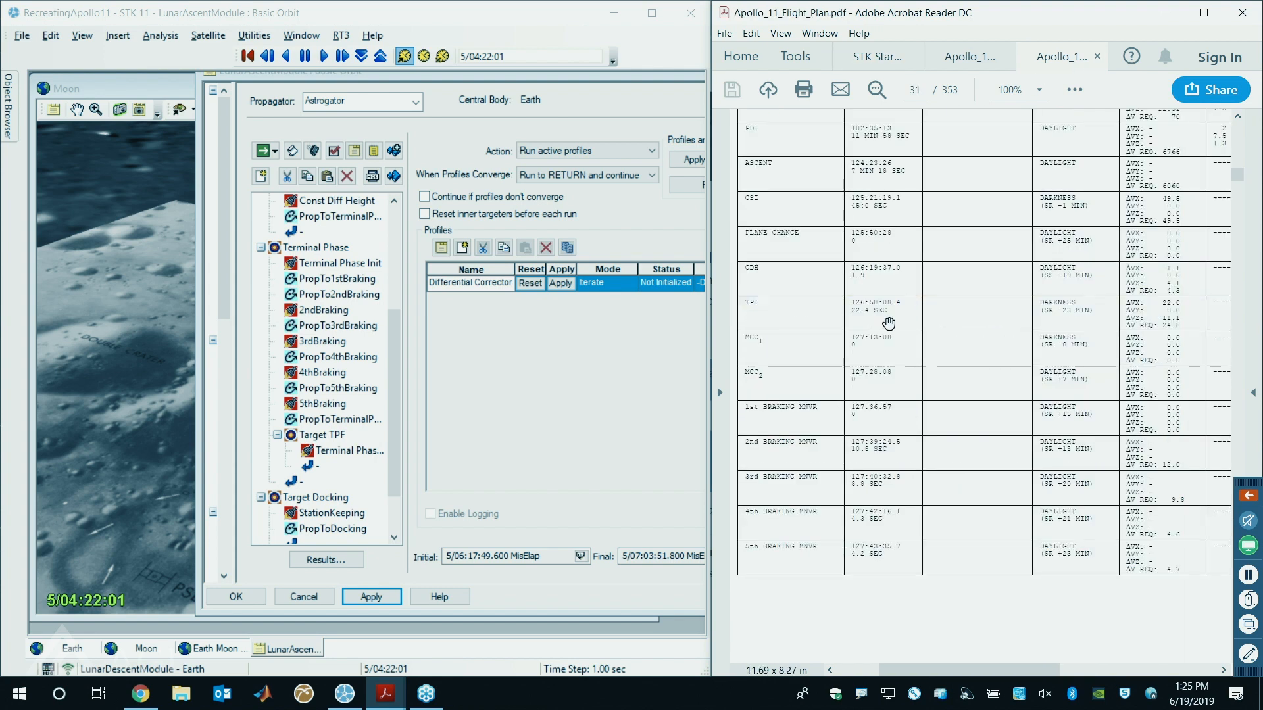
ctrl+scroll(868, 386, up, 2)
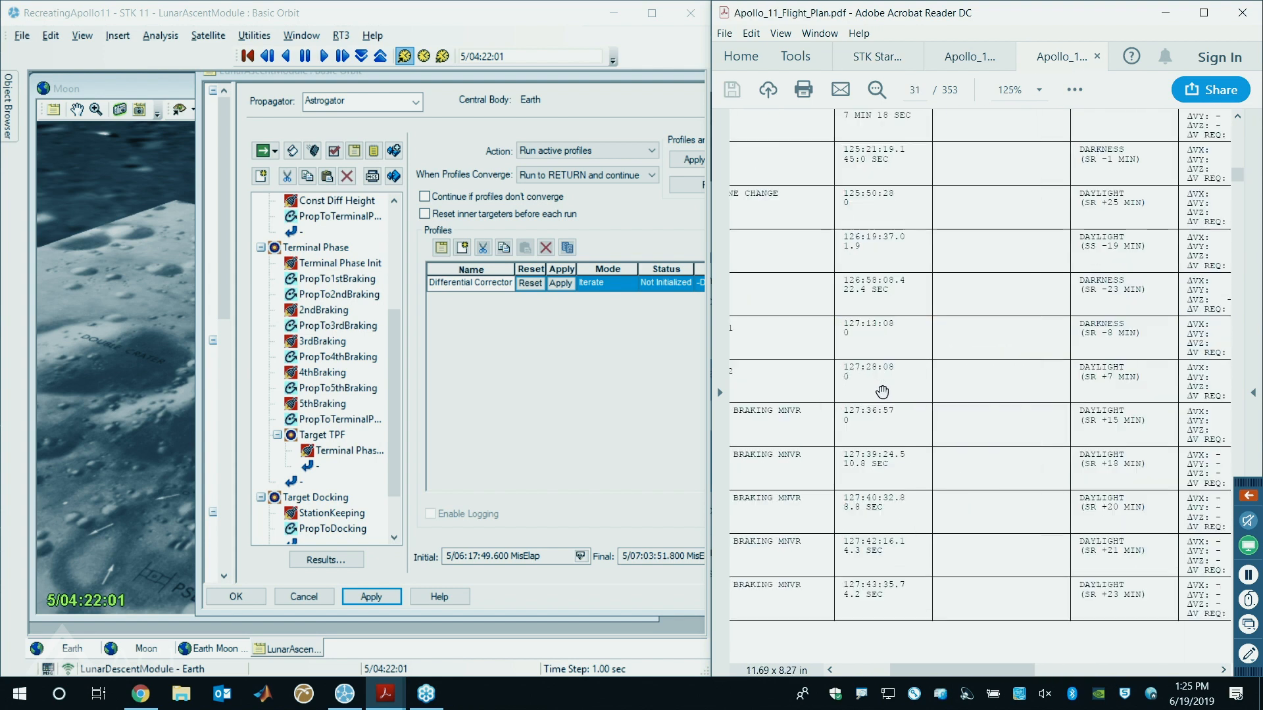
drag(934, 670, 903, 667)
scroll(950, 259, down, 2)
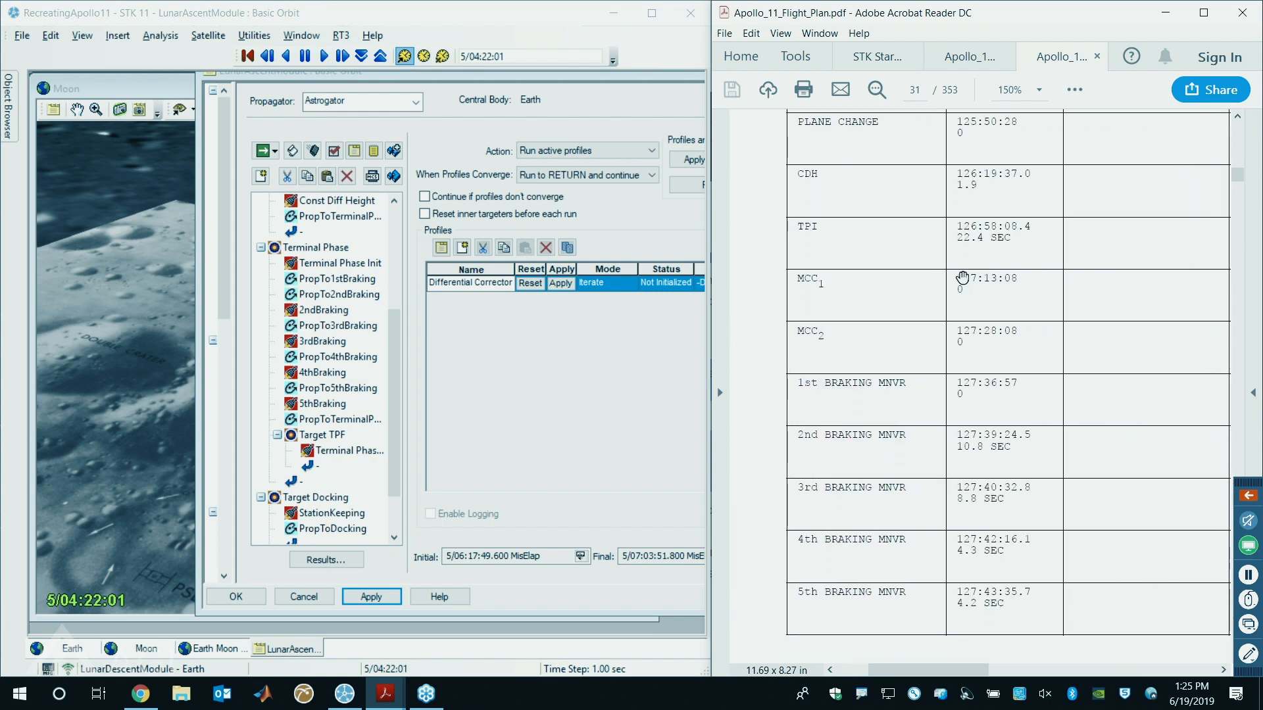
scroll(951, 260, down, 1)
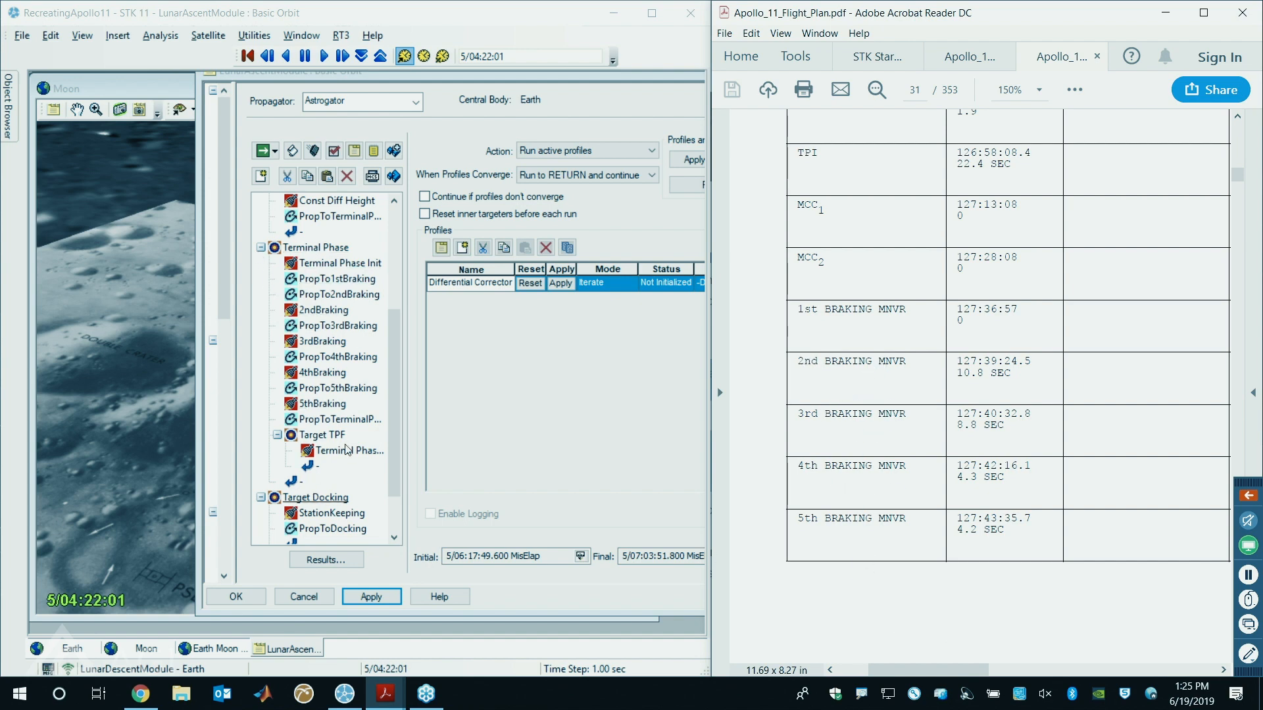
drag(925, 668, 1025, 645)
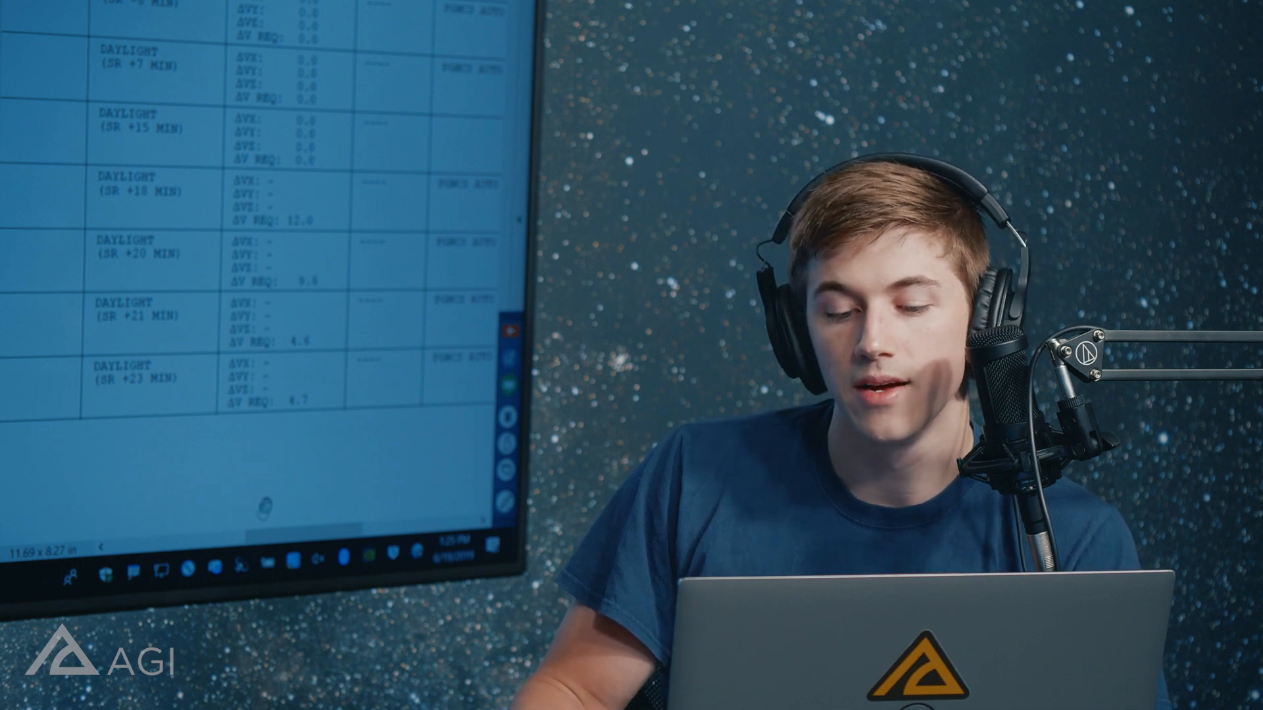
drag(292, 535, 309, 509)
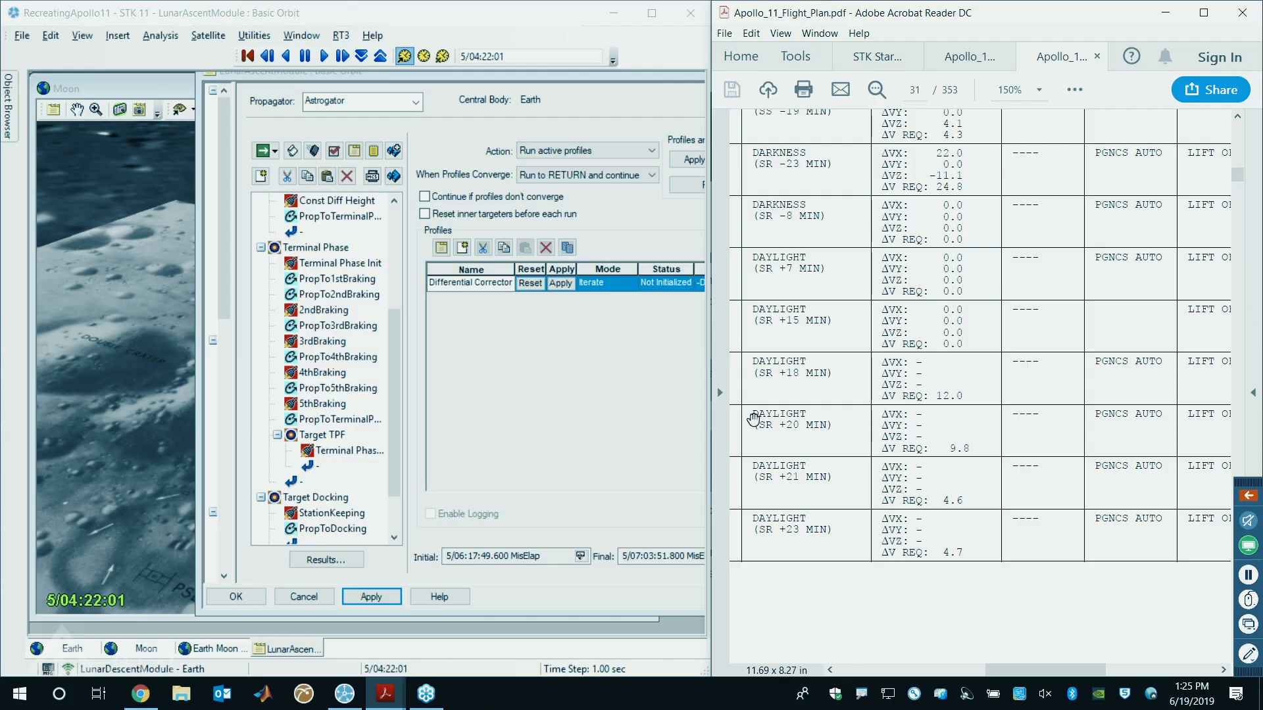
- Find the Lunar Ascent comment in the Apollo 11 Mission Report and examine the rendezvous orbit diagram on page 5-41
click(870, 64)
click(938, 50)
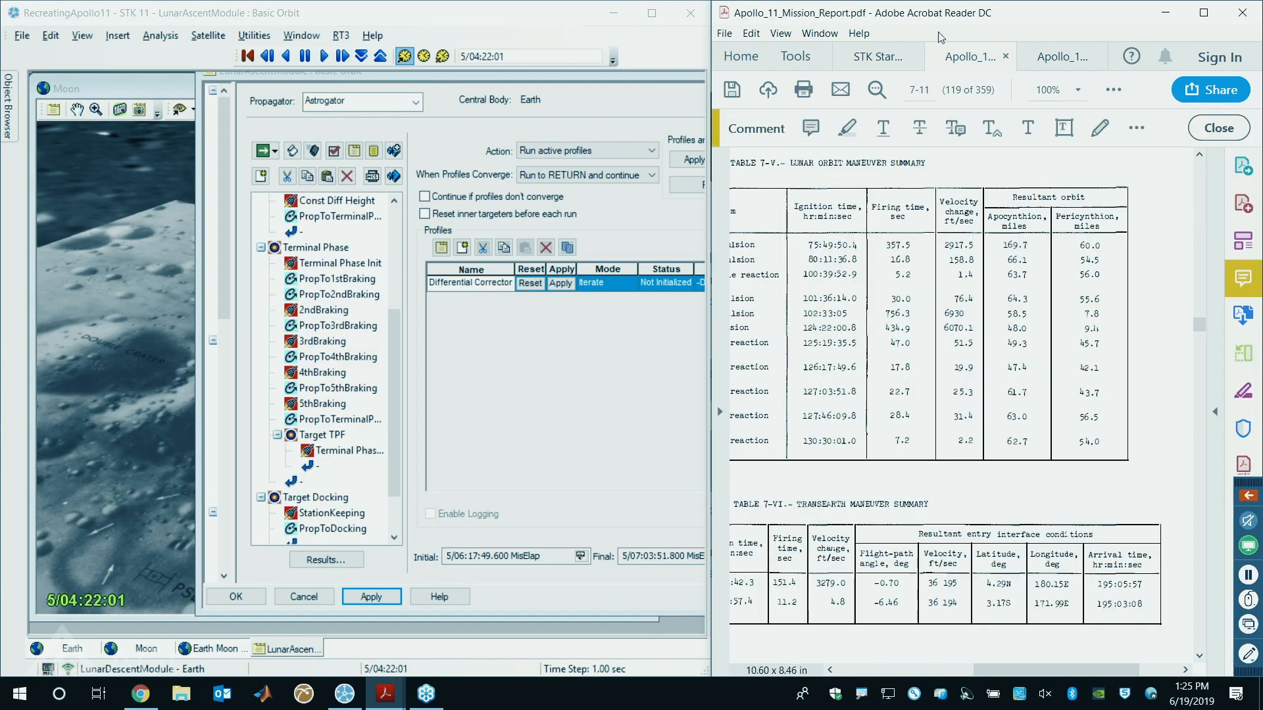
click(1213, 233)
scroll(1053, 276, up, 2)
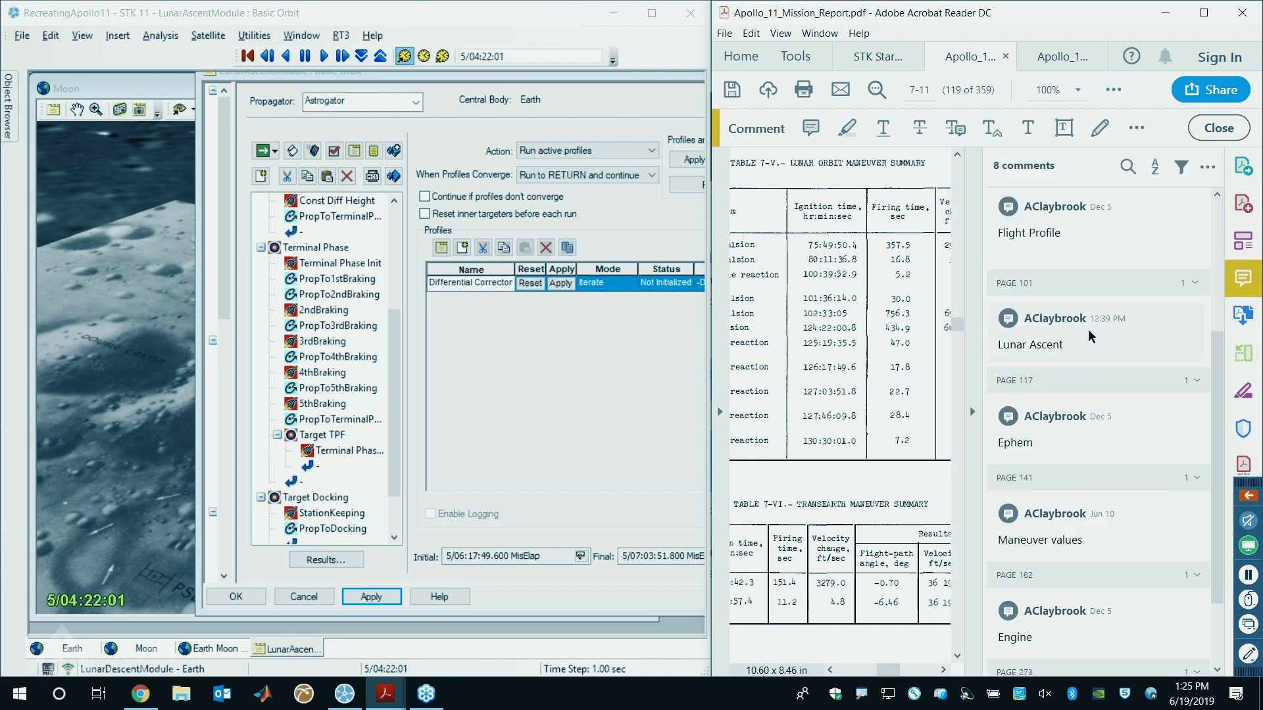
click(1075, 313)
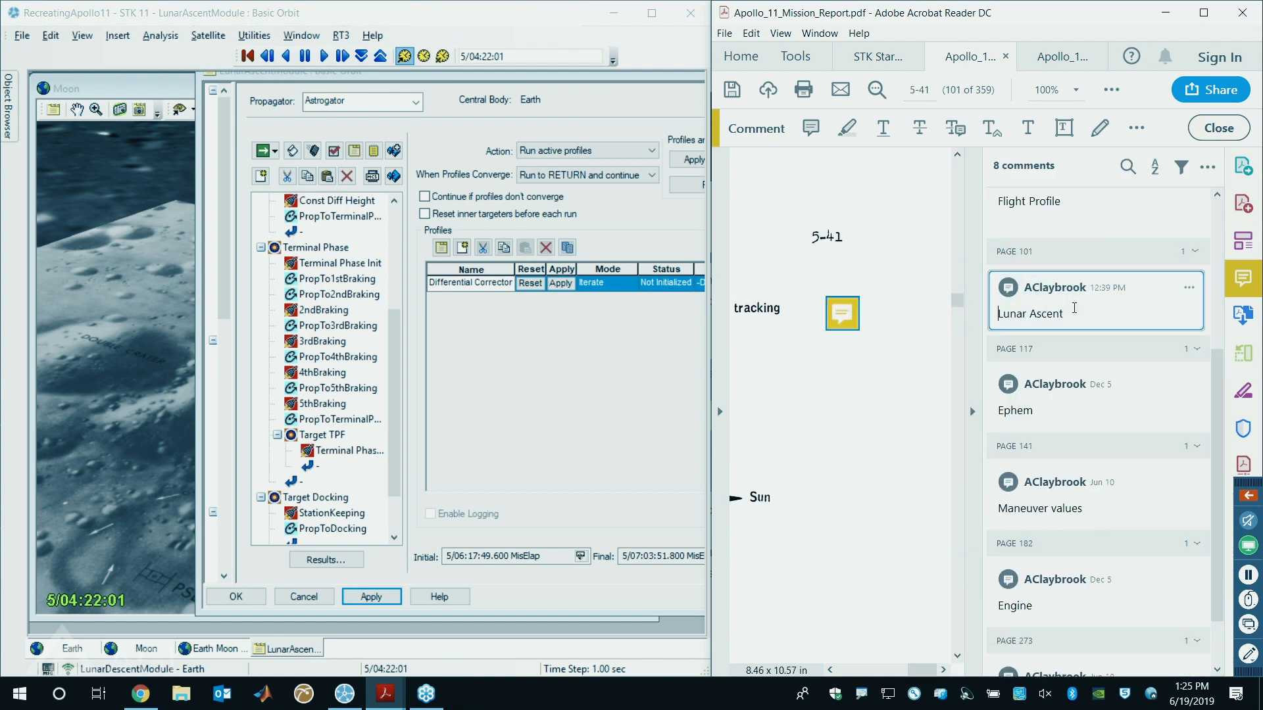
click(976, 323)
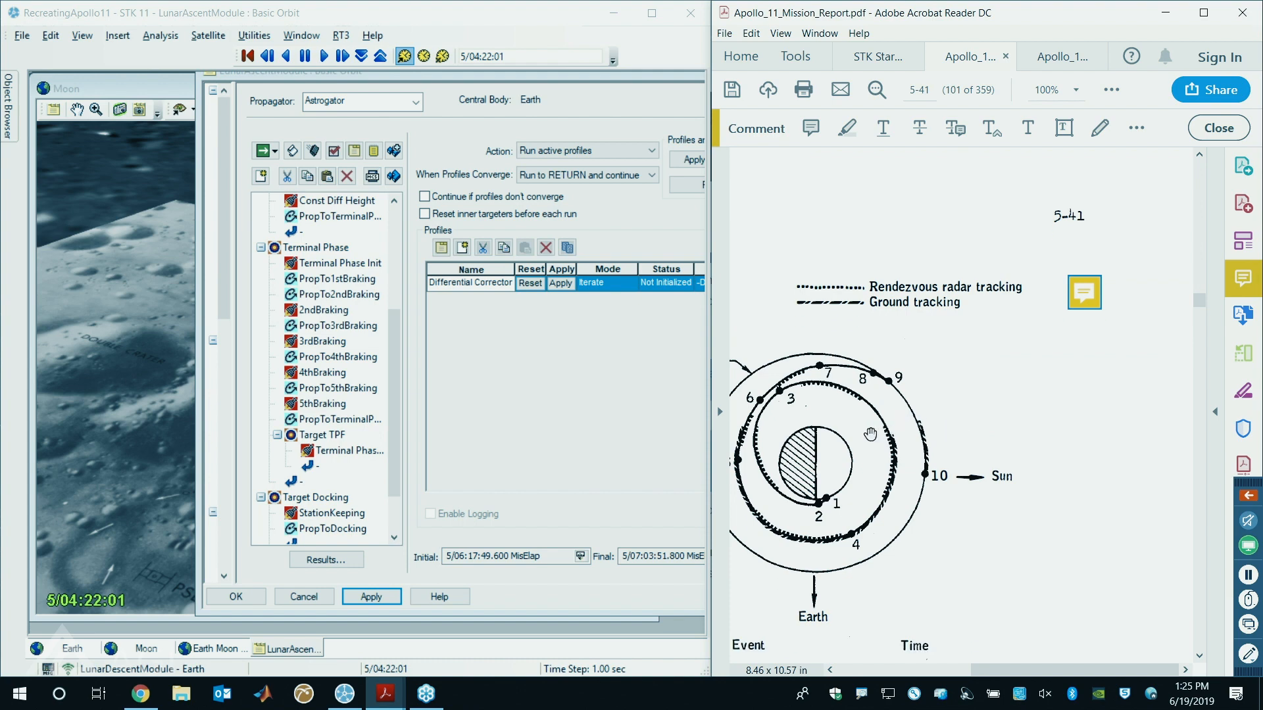
drag(998, 671, 961, 672)
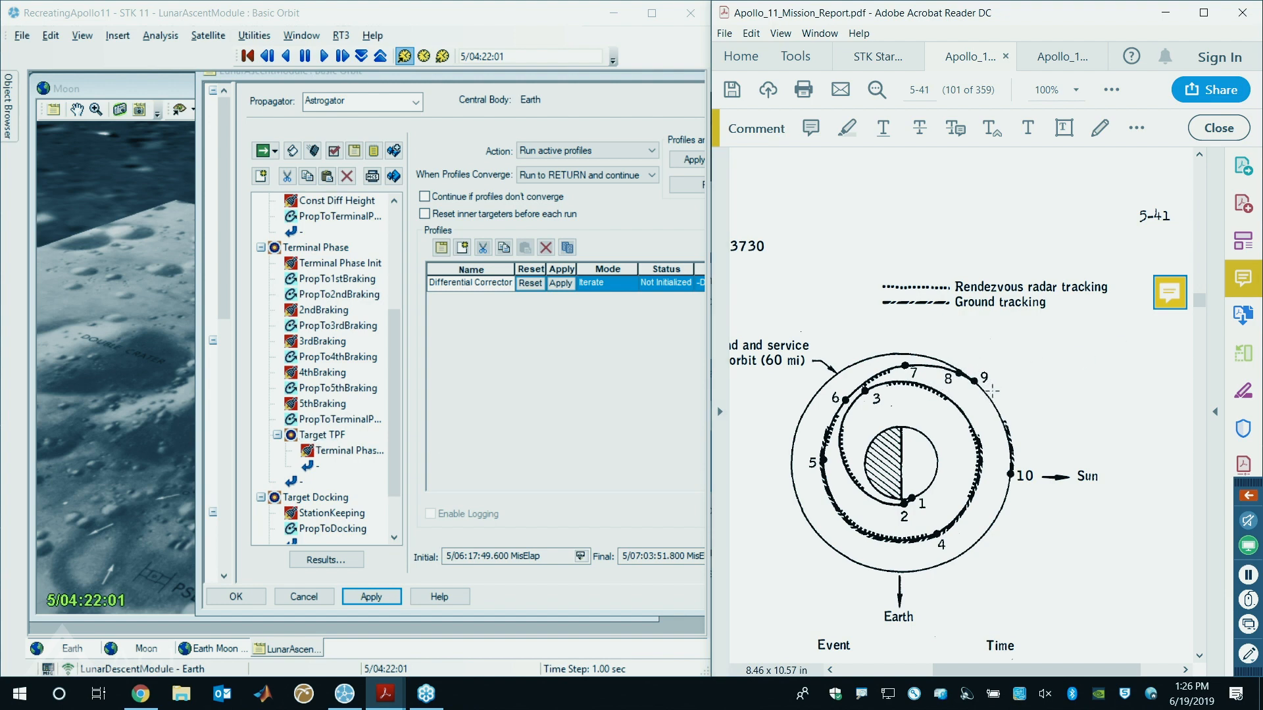
- Select the Target TPF sequence and read the training manual's desired in-track, cross-track and radial values for the Terminal Phase
scroll(377, 294, down, 2)
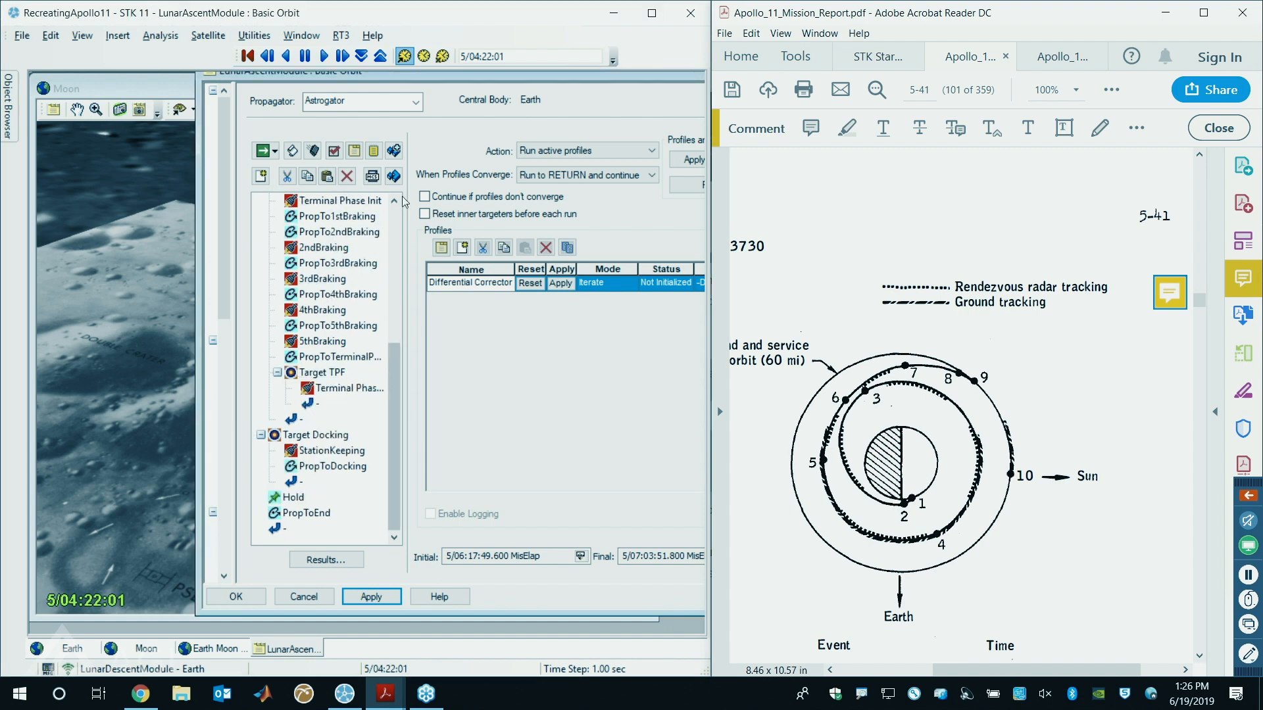
click(322, 372)
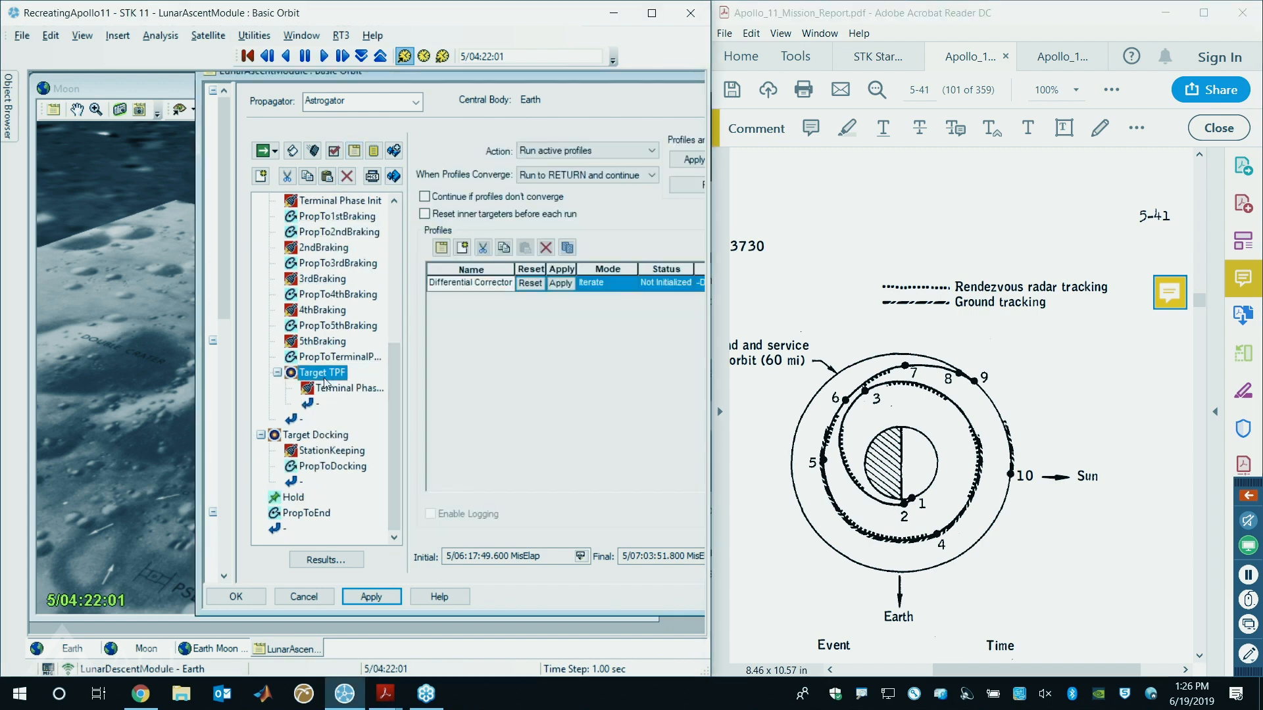
click(877, 57)
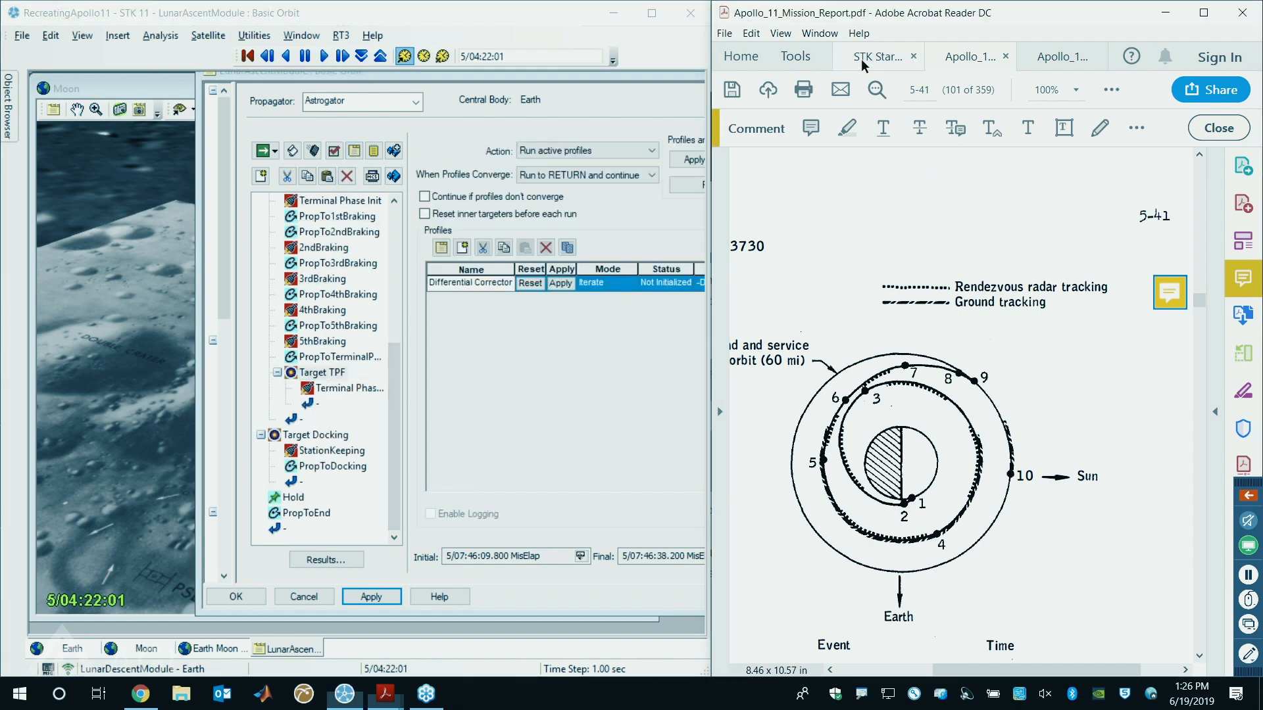
scroll(1016, 454, down, 5)
scroll(1002, 441, down, 3)
scroll(1002, 441, up, 2)
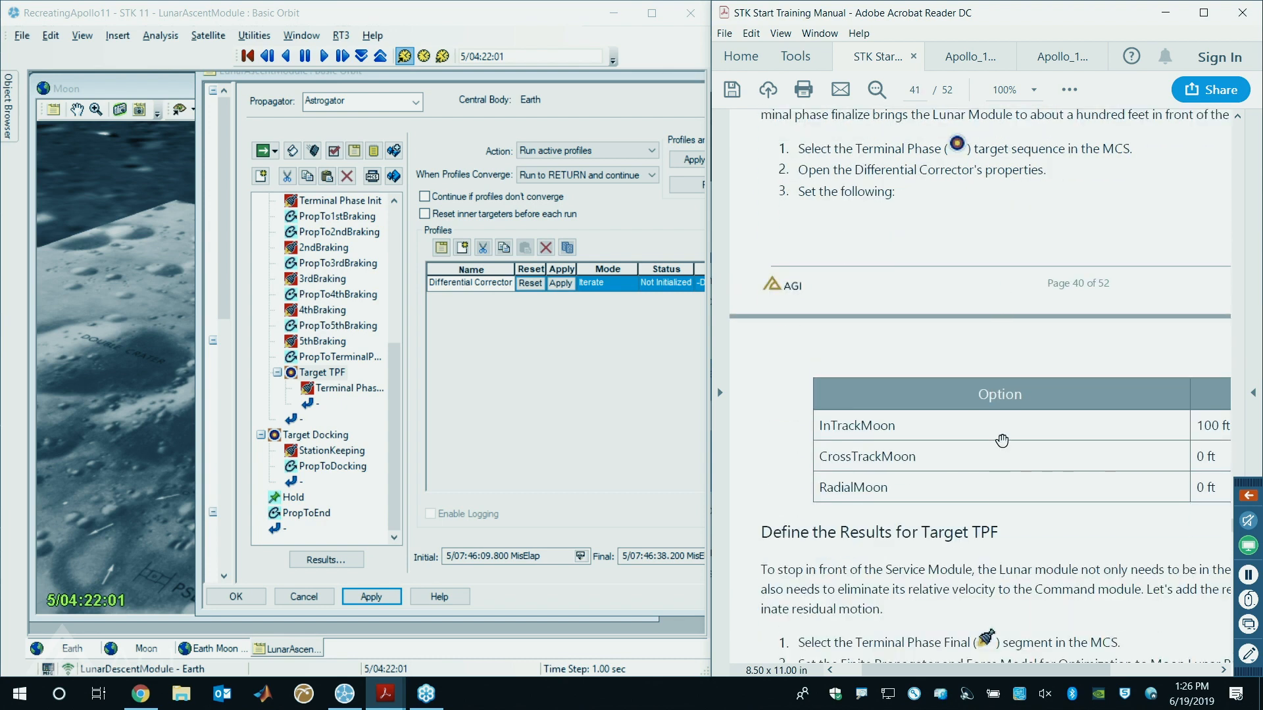
drag(901, 668, 929, 669)
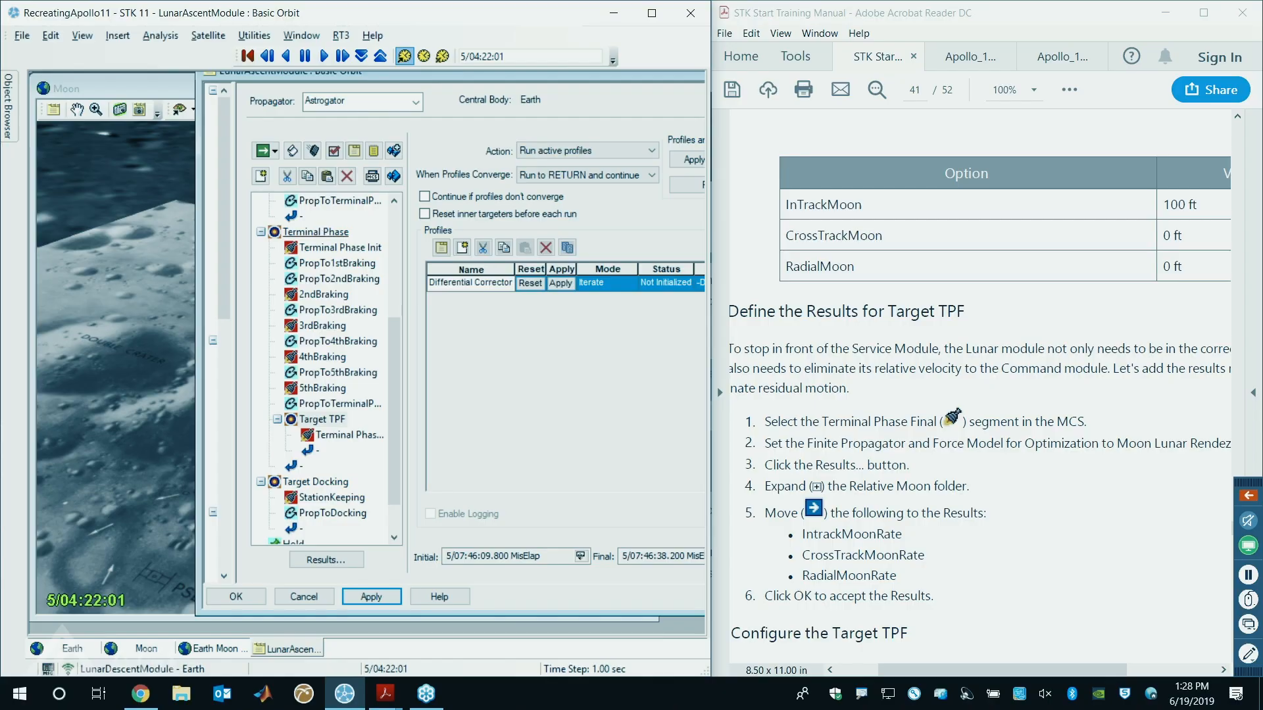
- Set the desired InTrackMoon value to 100 ft in the Terminal Phase sequence's Differential Corrector, check the other constraints, and accept
click(316, 232)
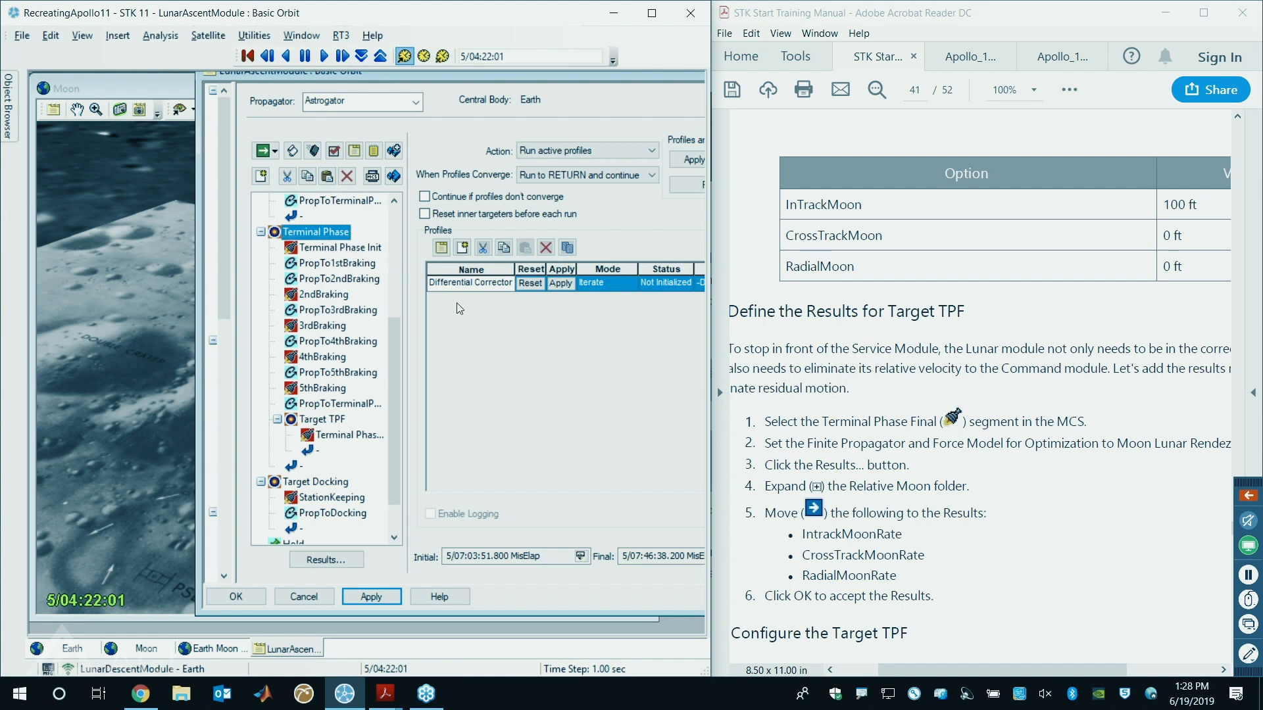
double_click(470, 283)
drag(215, 121, 478, 72)
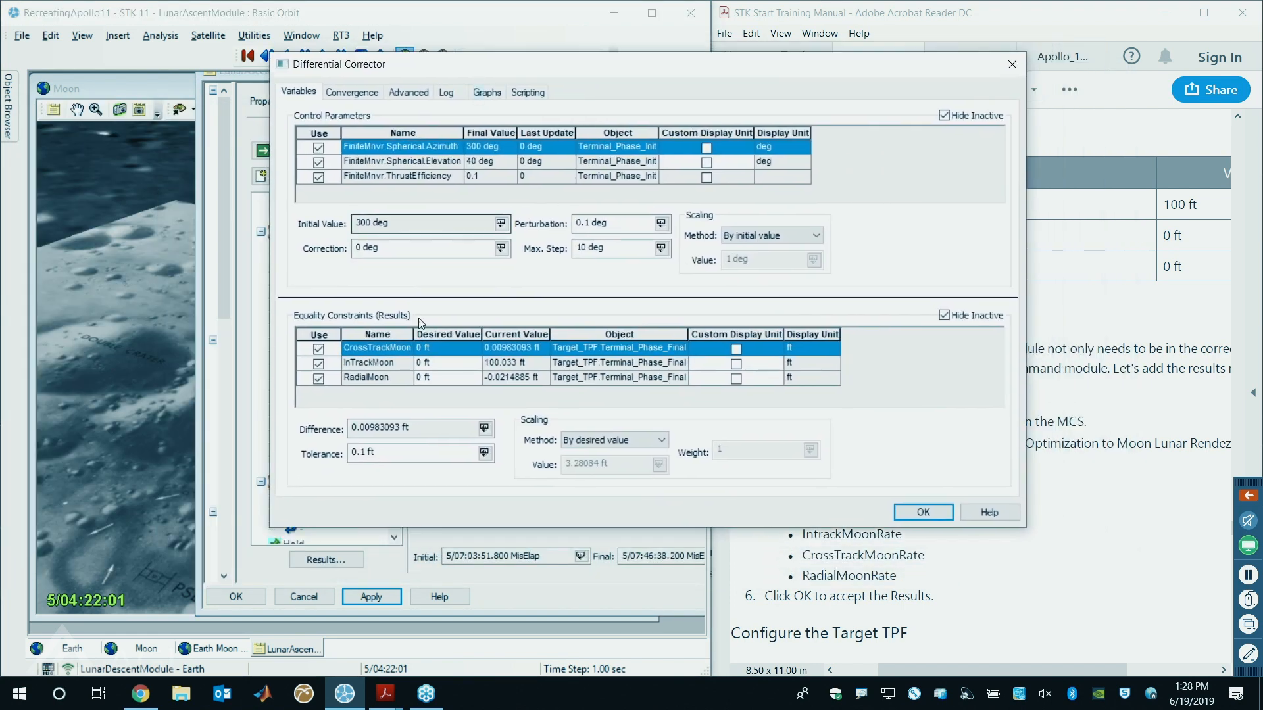
click(425, 354)
click(431, 363)
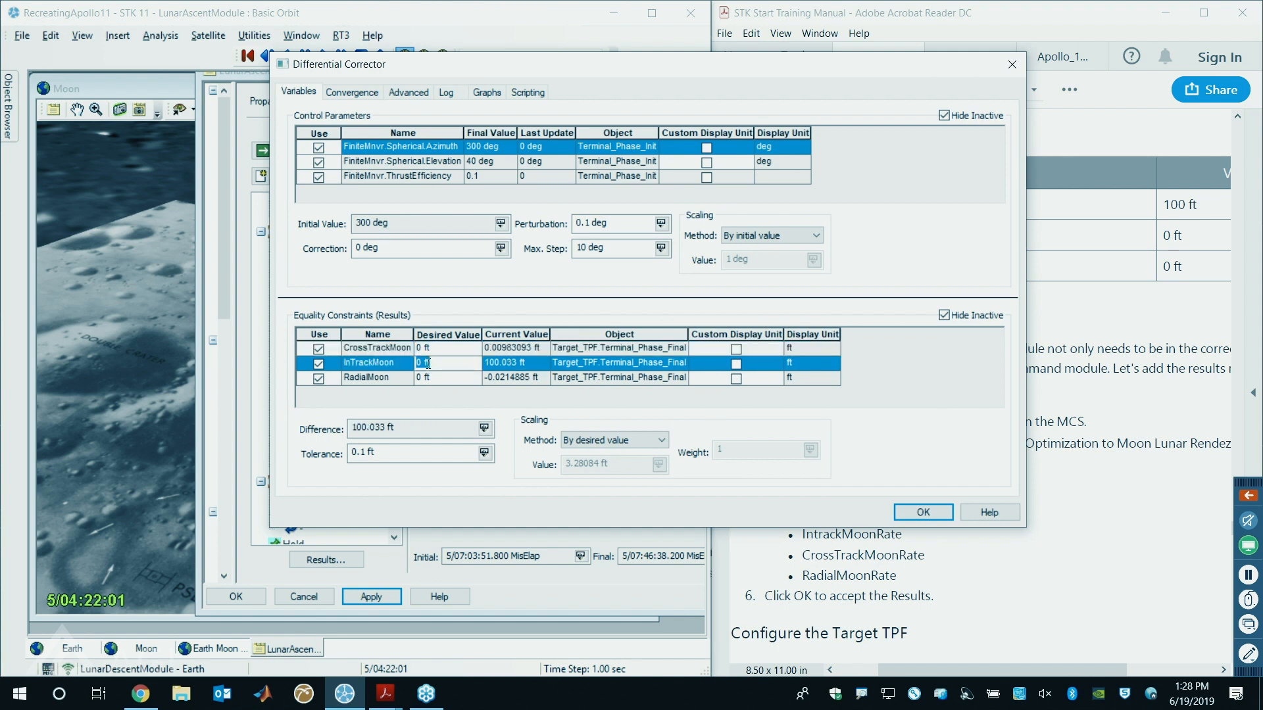
click(421, 379)
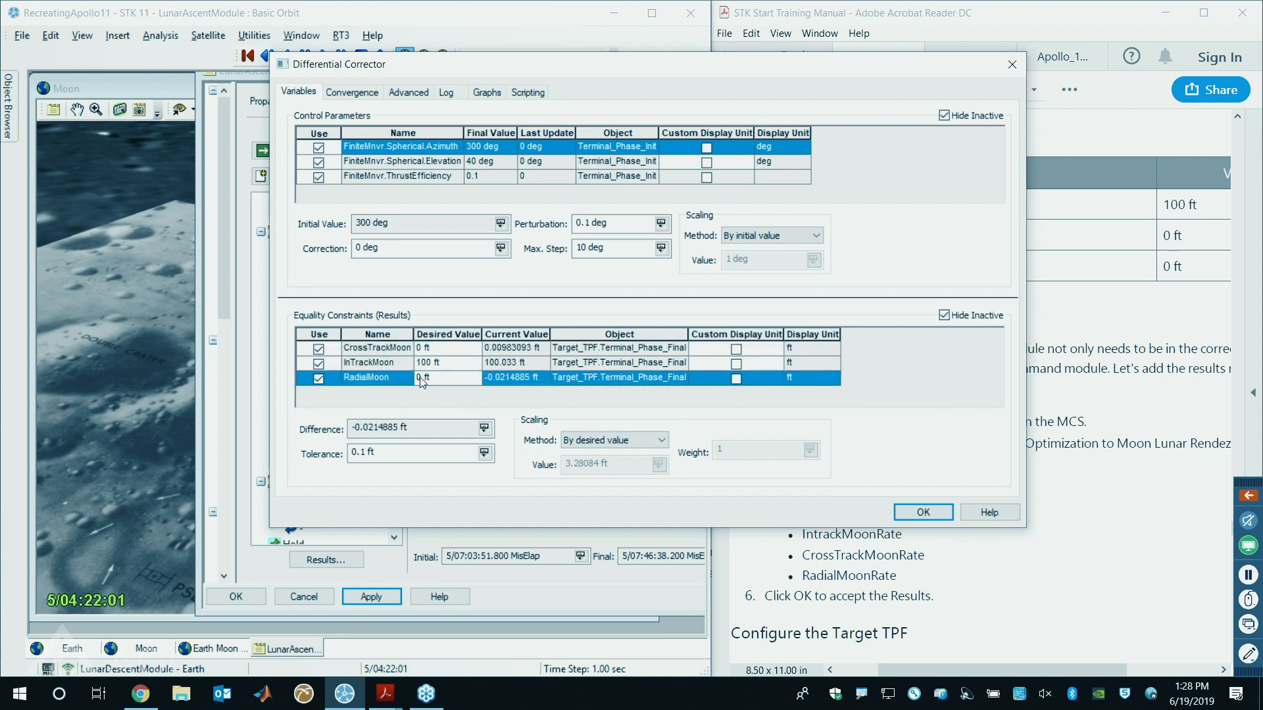
click(428, 365)
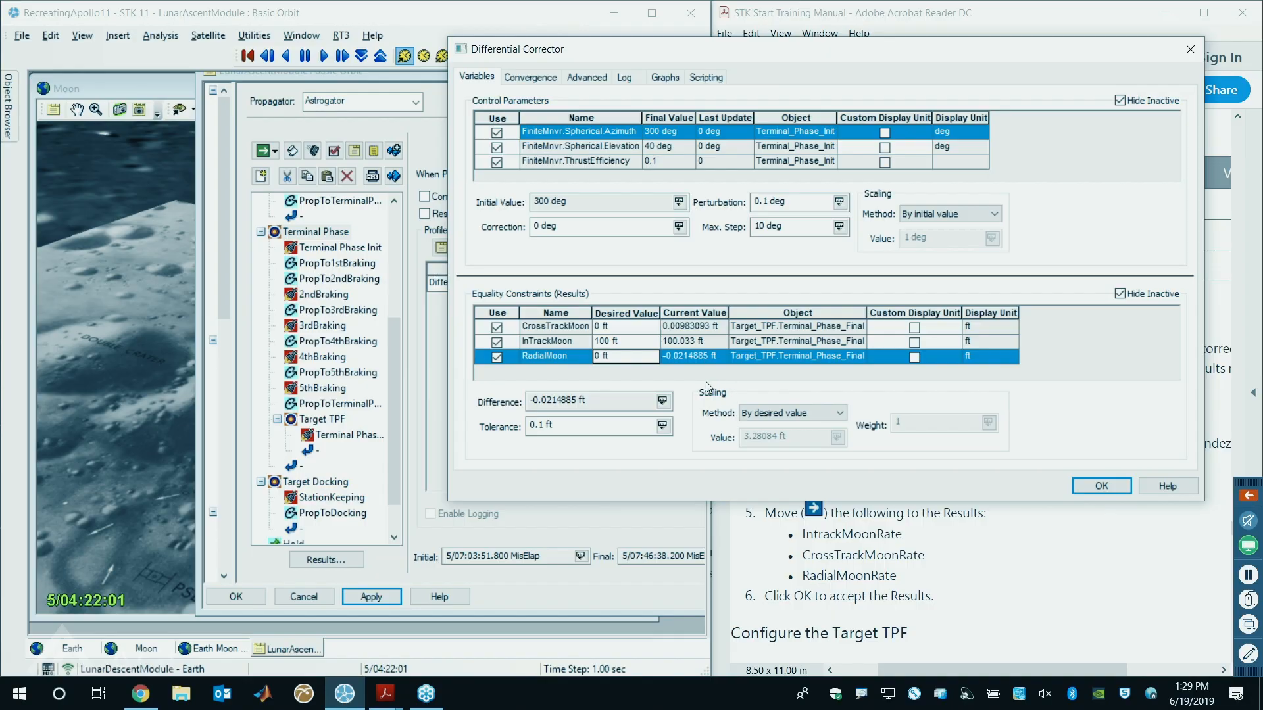
click(696, 341)
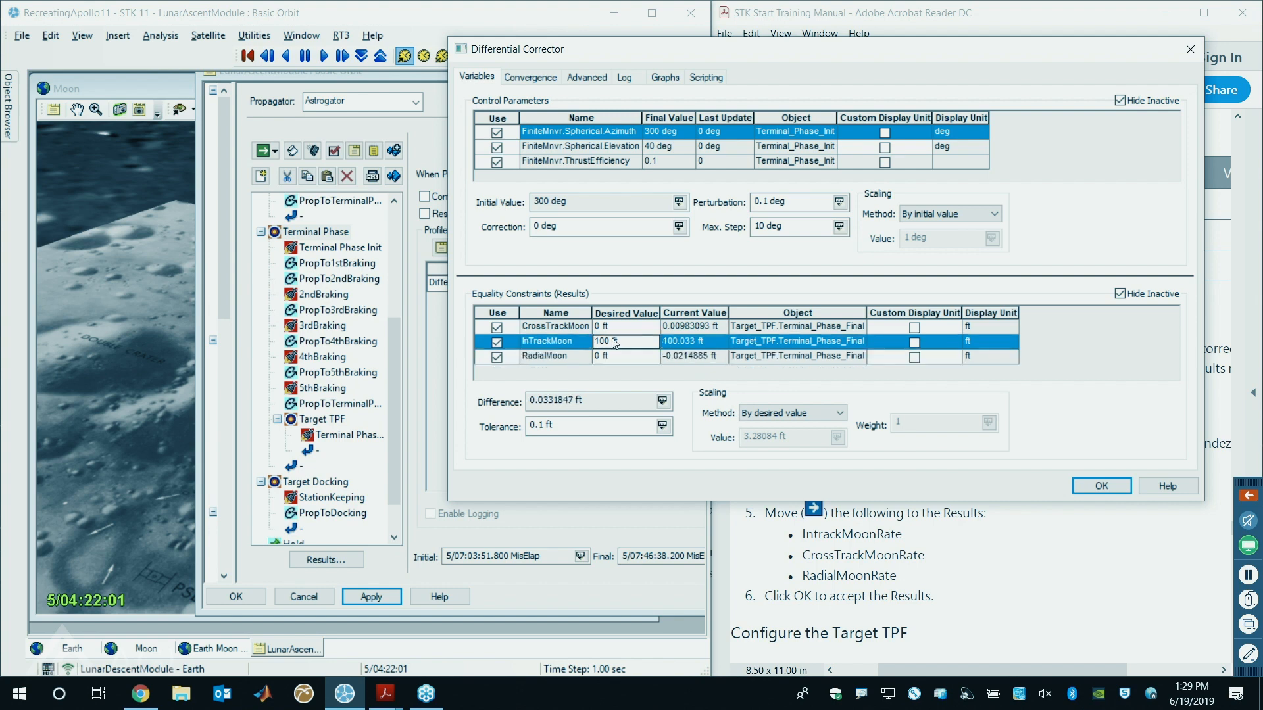
click(1090, 488)
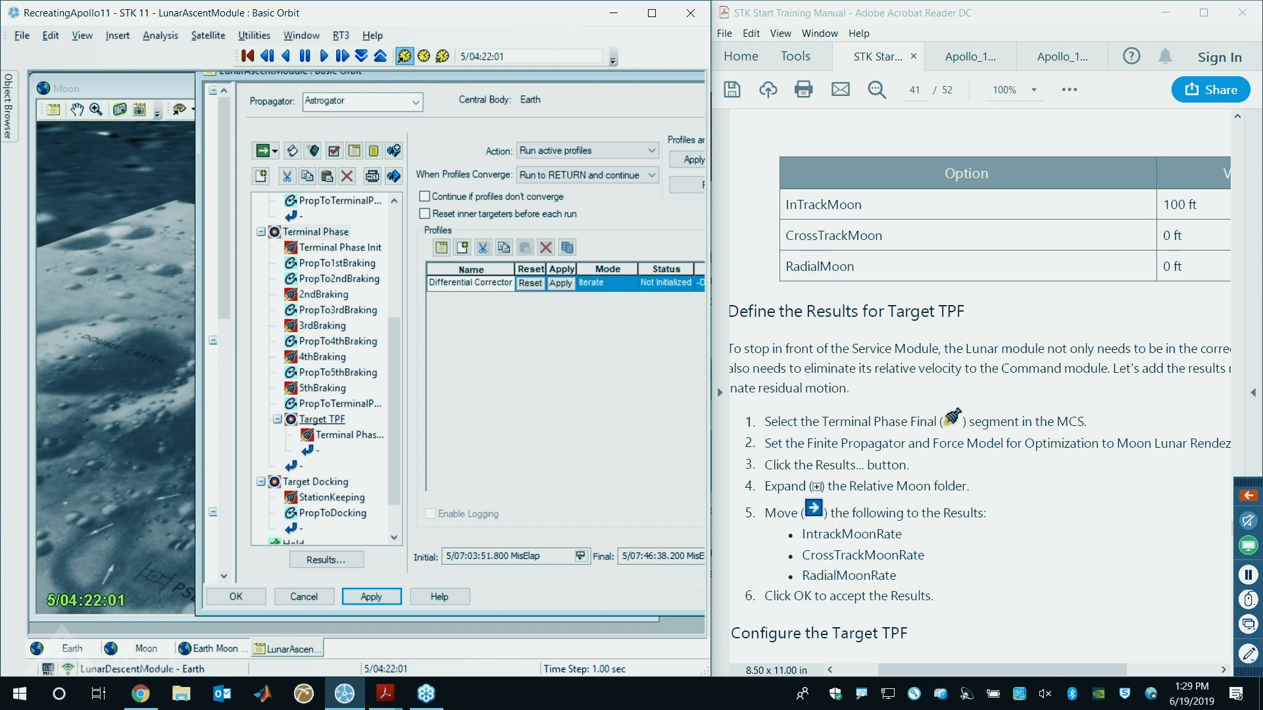
- Select the Terminal Phase Final segment under Target TPF and read the manual's instructions for defining its results
click(334, 422)
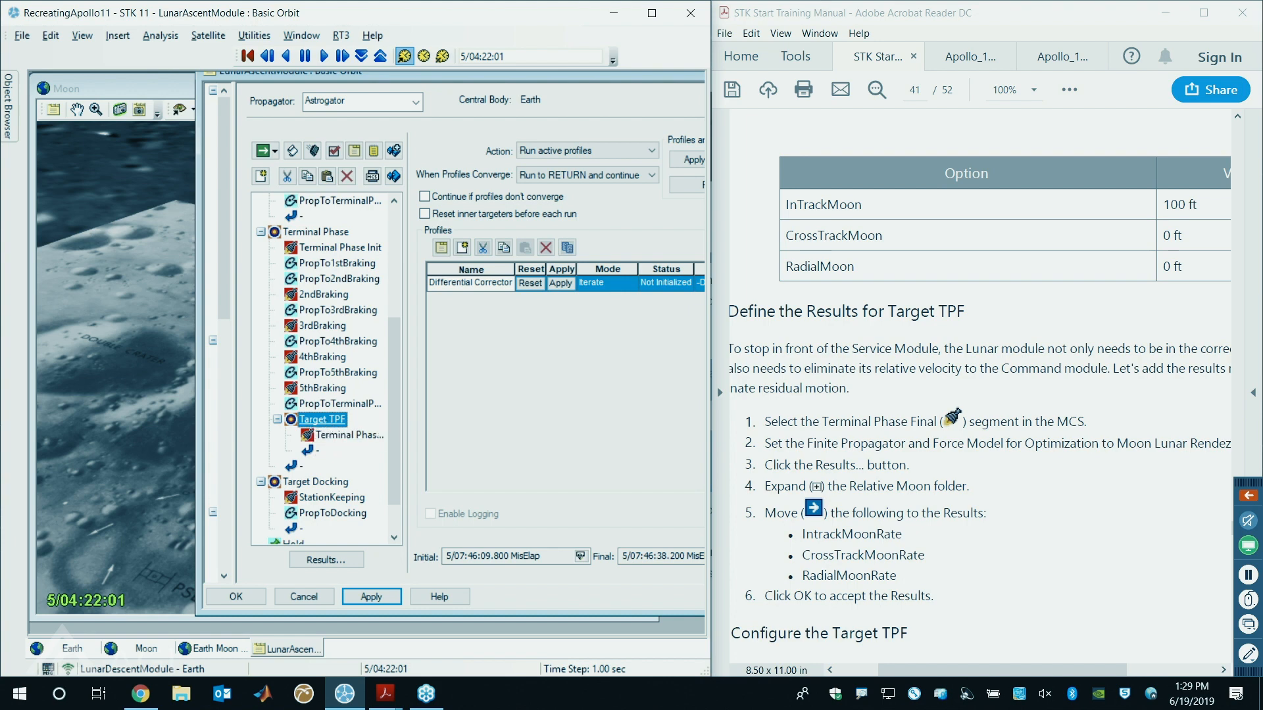
scroll(836, 394, down, 2)
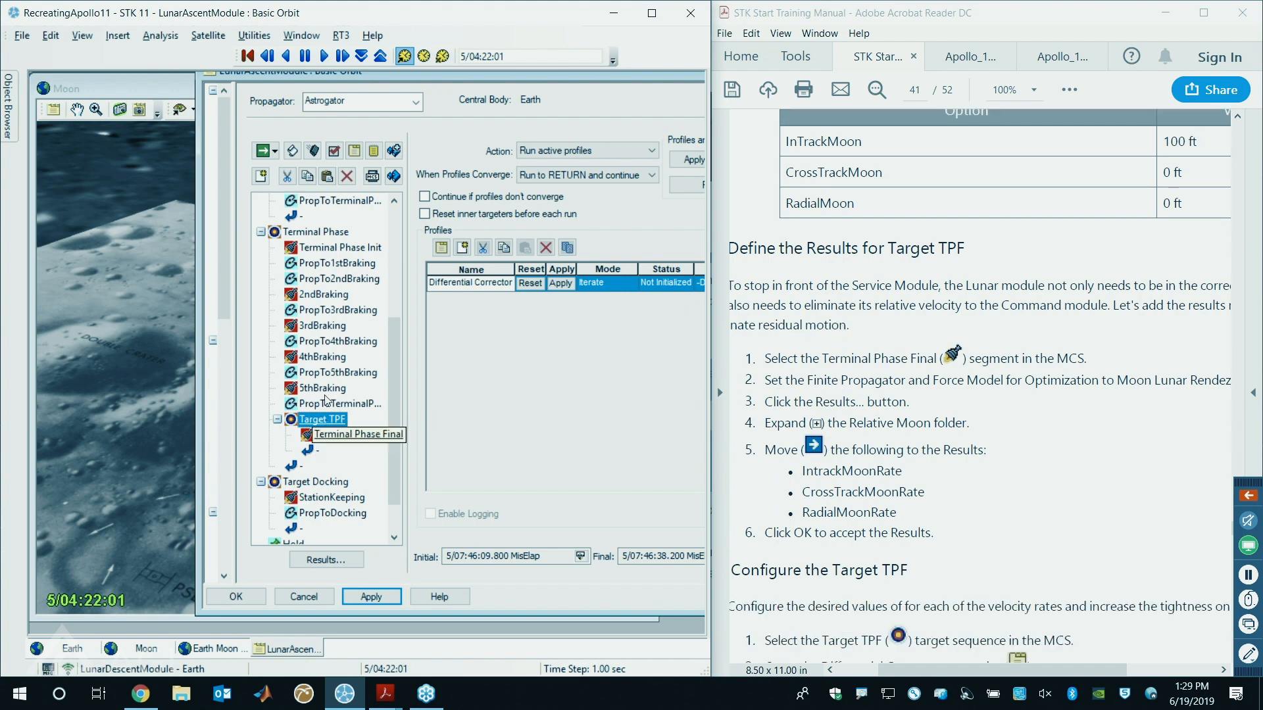
click(340, 437)
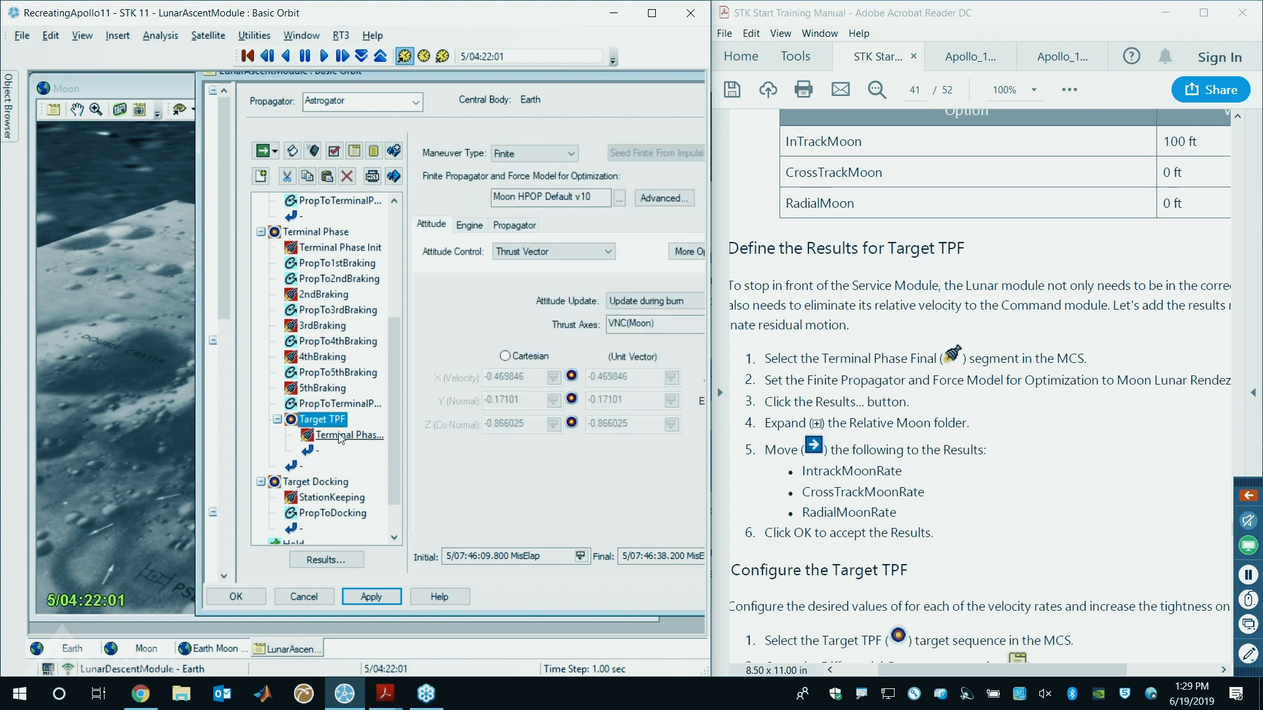
scroll(892, 418, down, 5)
scroll(892, 418, up, 5)
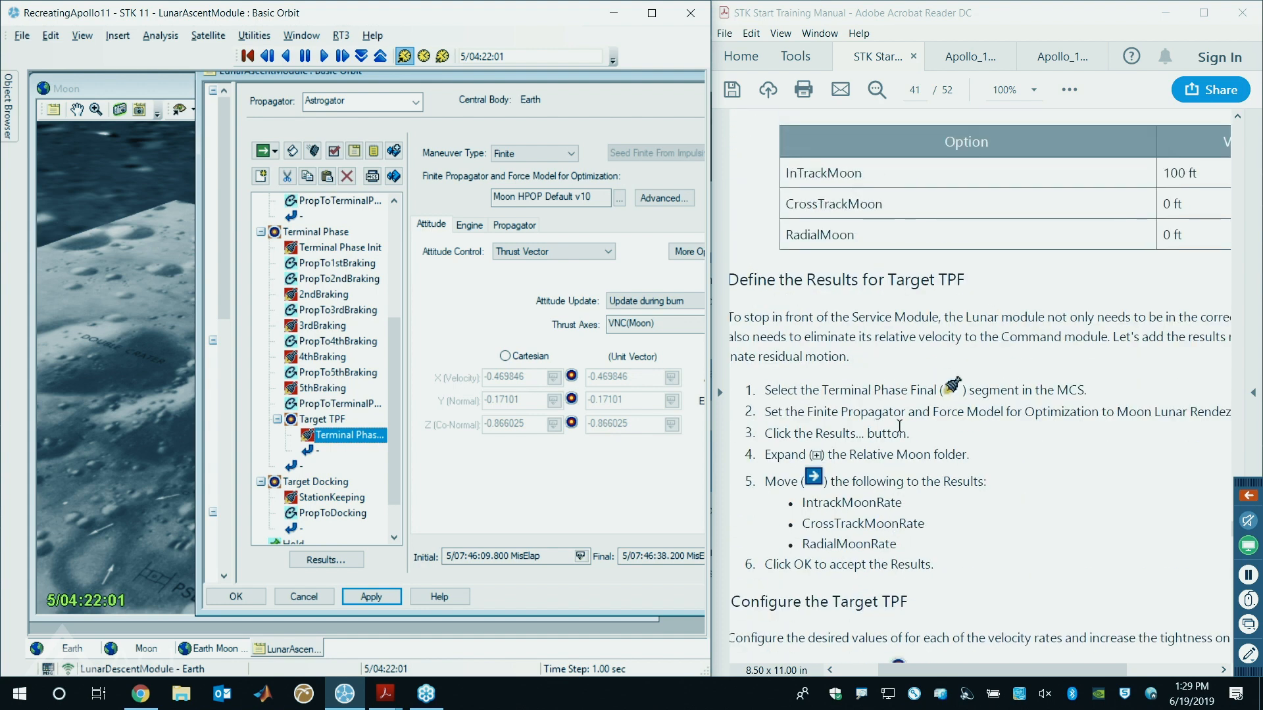
scroll(882, 380, down, 1)
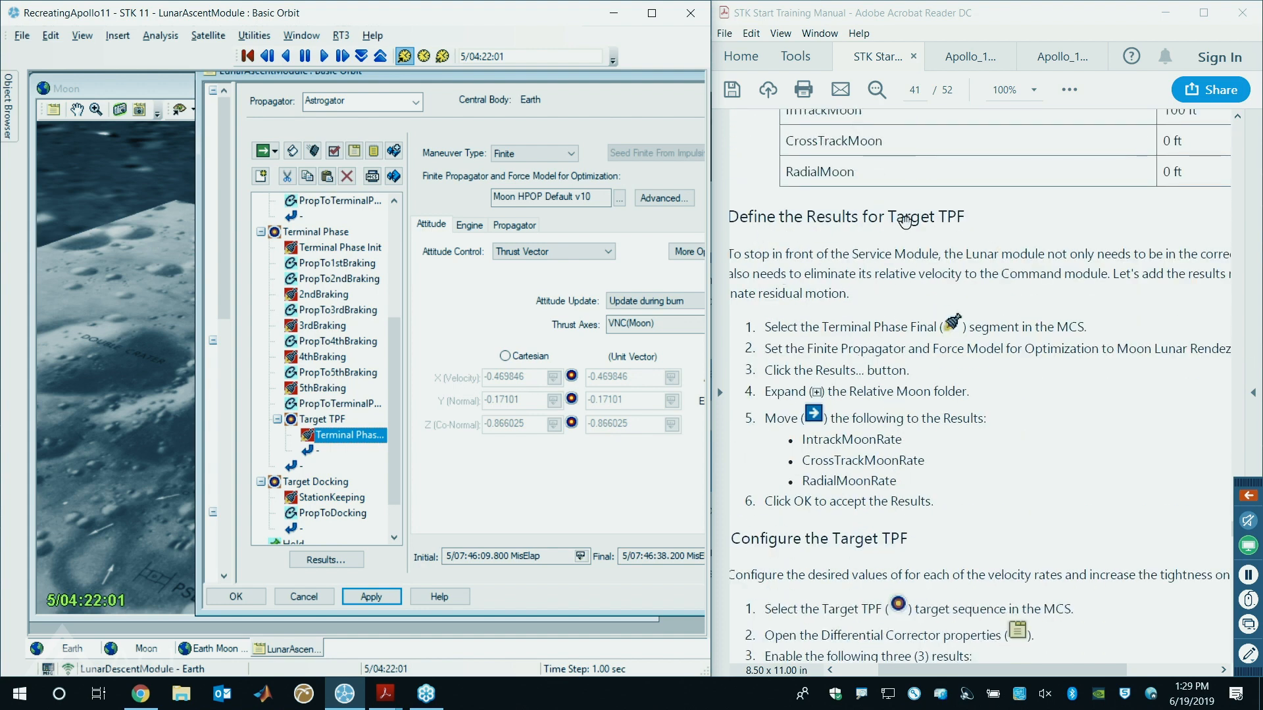
scroll(891, 341, down, 1)
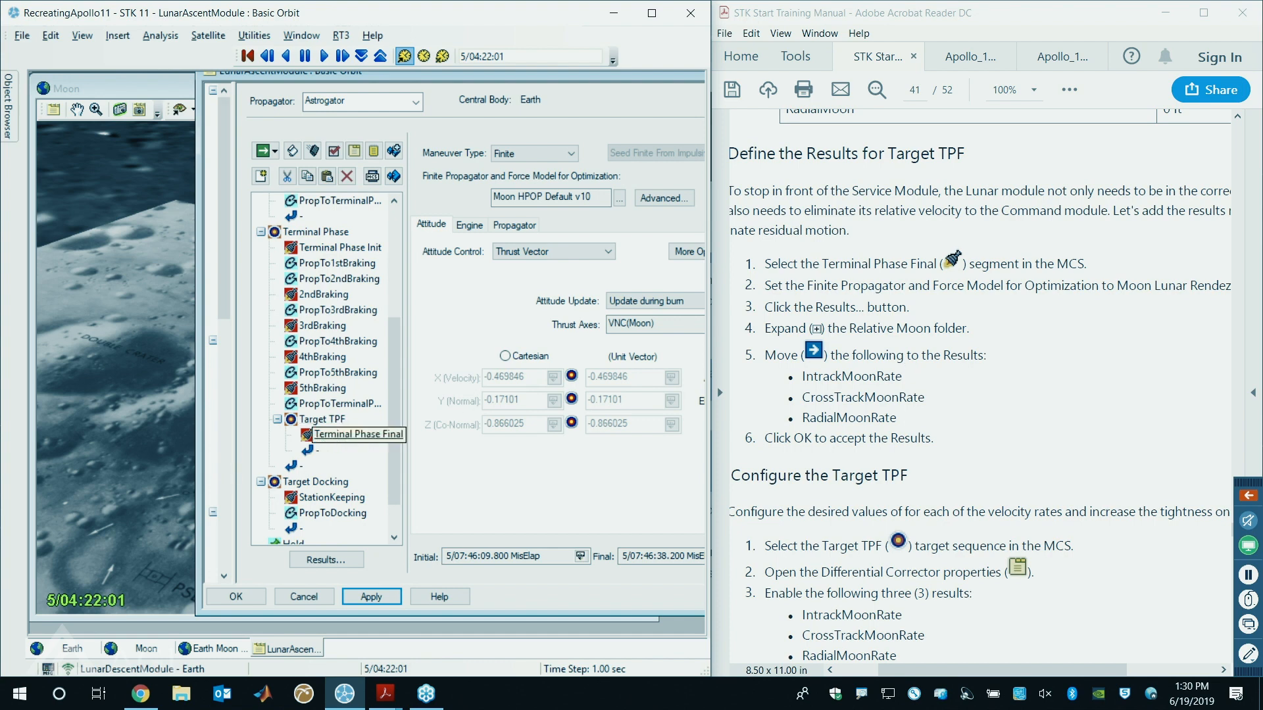
- Add InTrackRateMoon from the Relative Motion components to the Terminal Phase Final segment's user-selected results
click(333, 563)
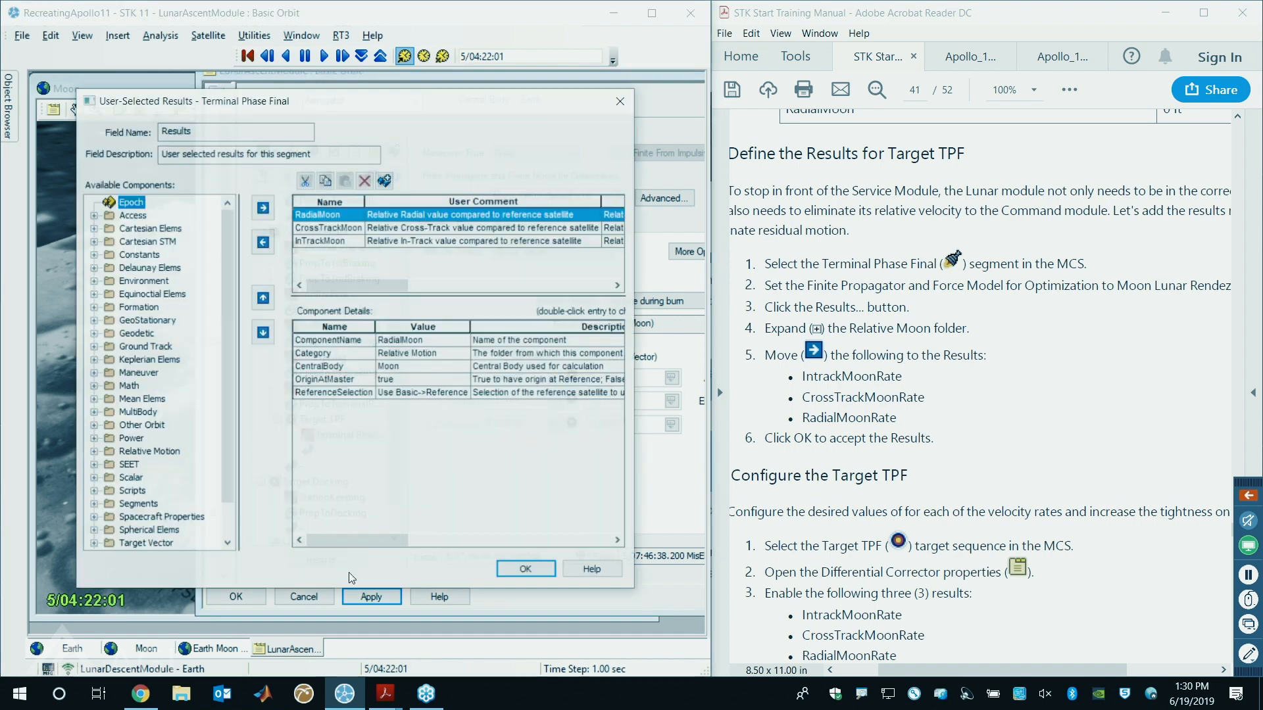
drag(341, 102, 444, 51)
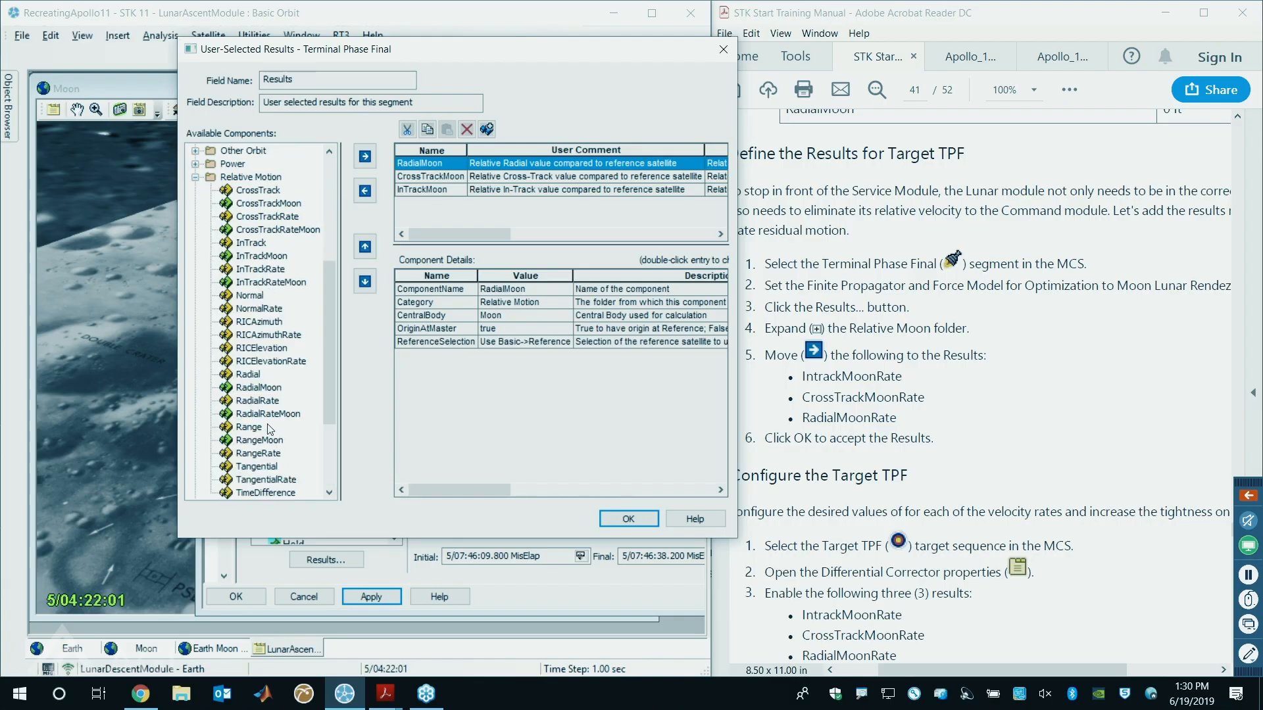
click(257, 388)
click(253, 283)
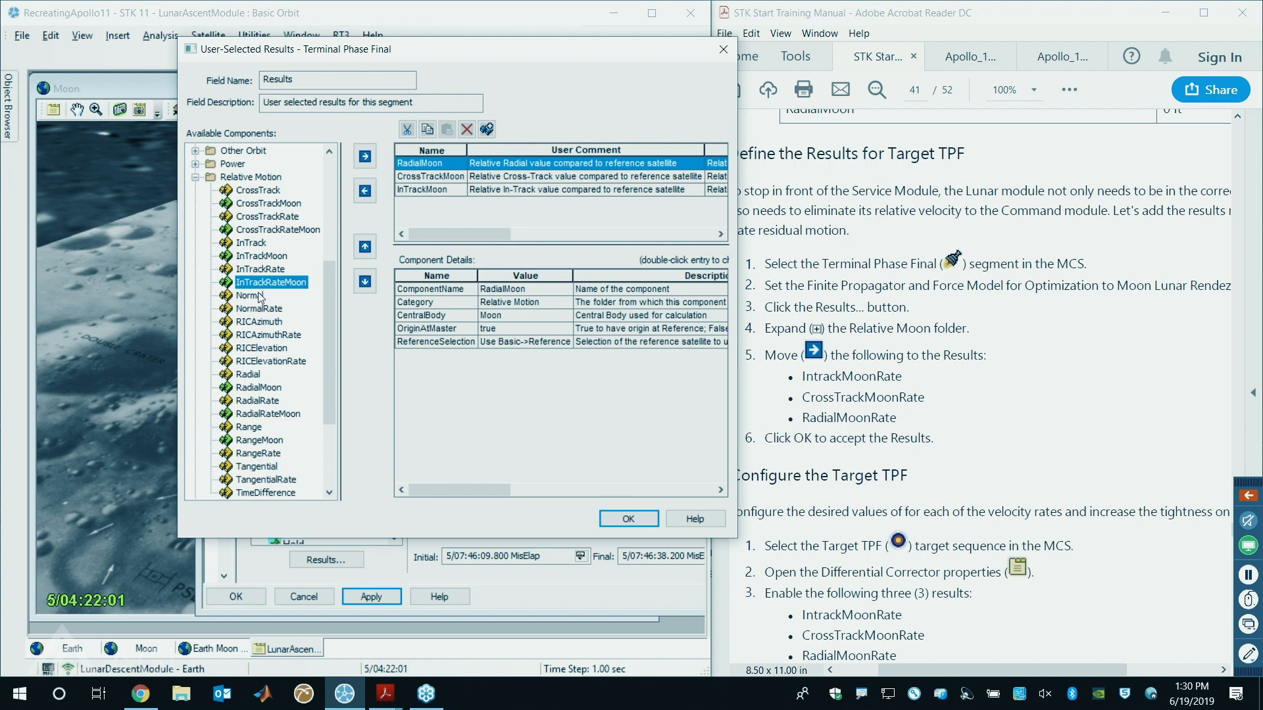
click(368, 159)
- Add CrossTrackRateMoon and RadialRateMoon to the Terminal Phase Final results, check the selected list, and accept it
scroll(266, 207, down, 1)
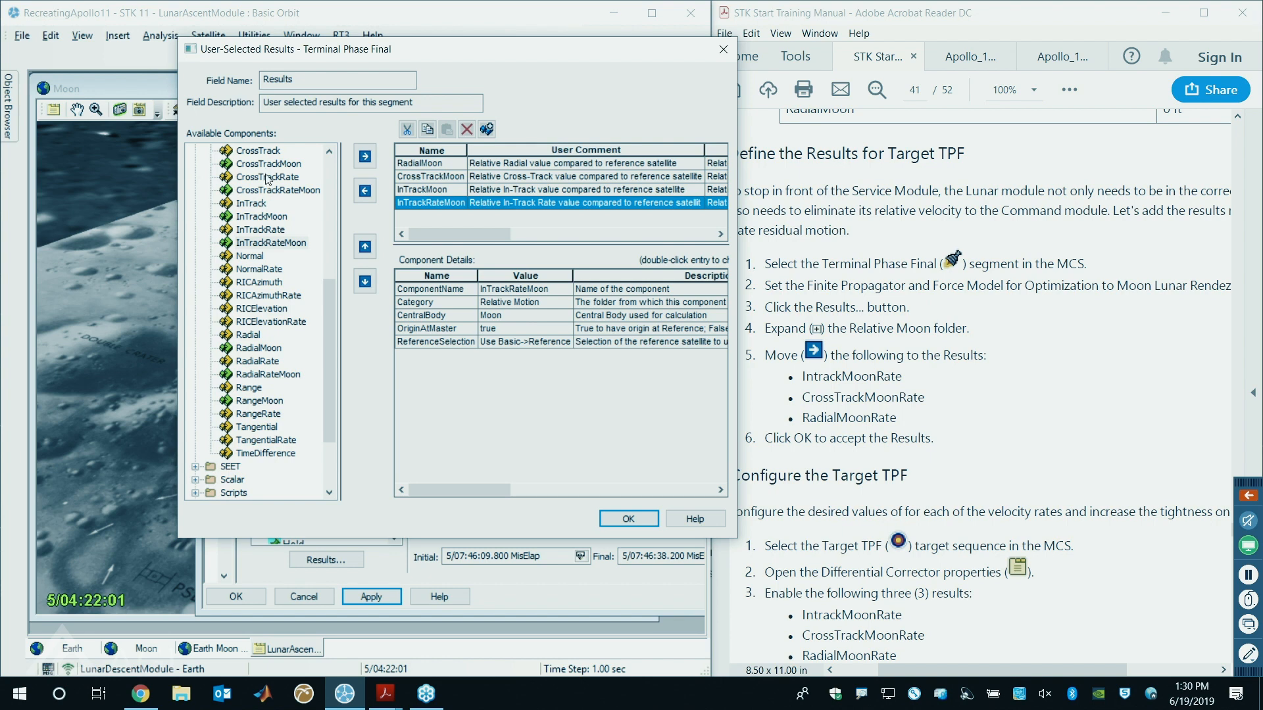
click(265, 191)
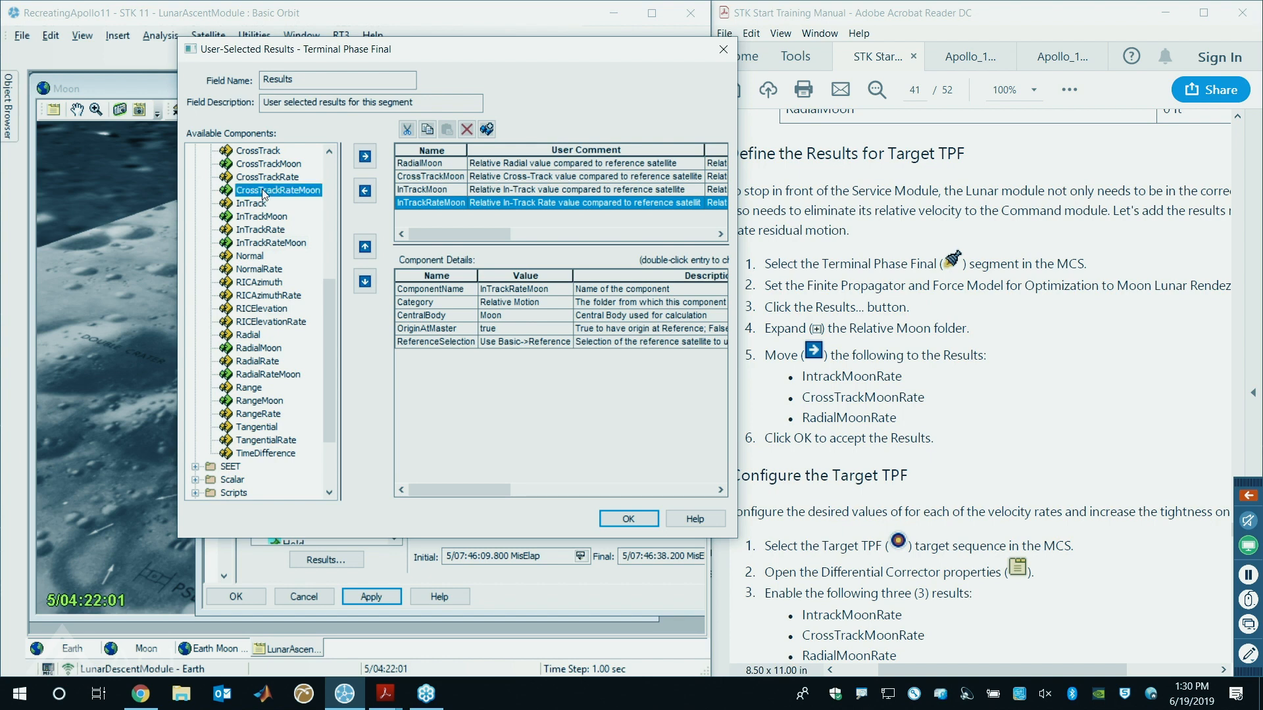
click(365, 156)
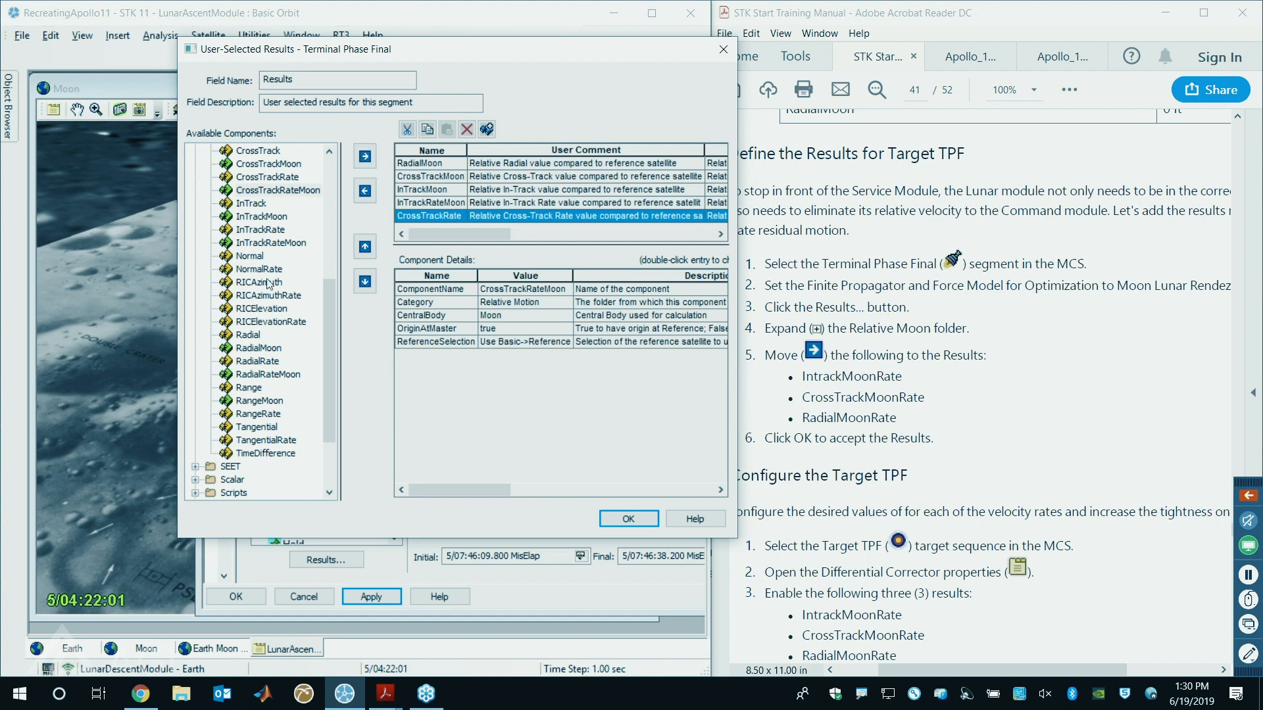
click(254, 374)
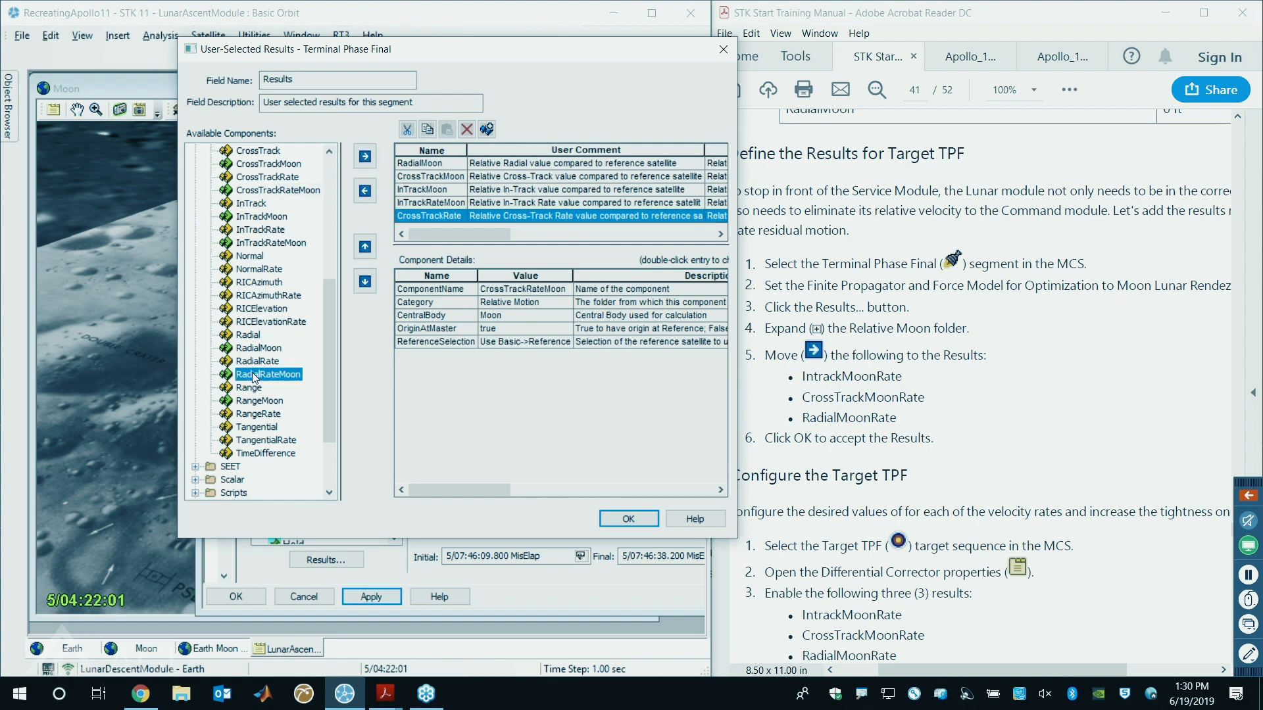
click(364, 157)
click(431, 190)
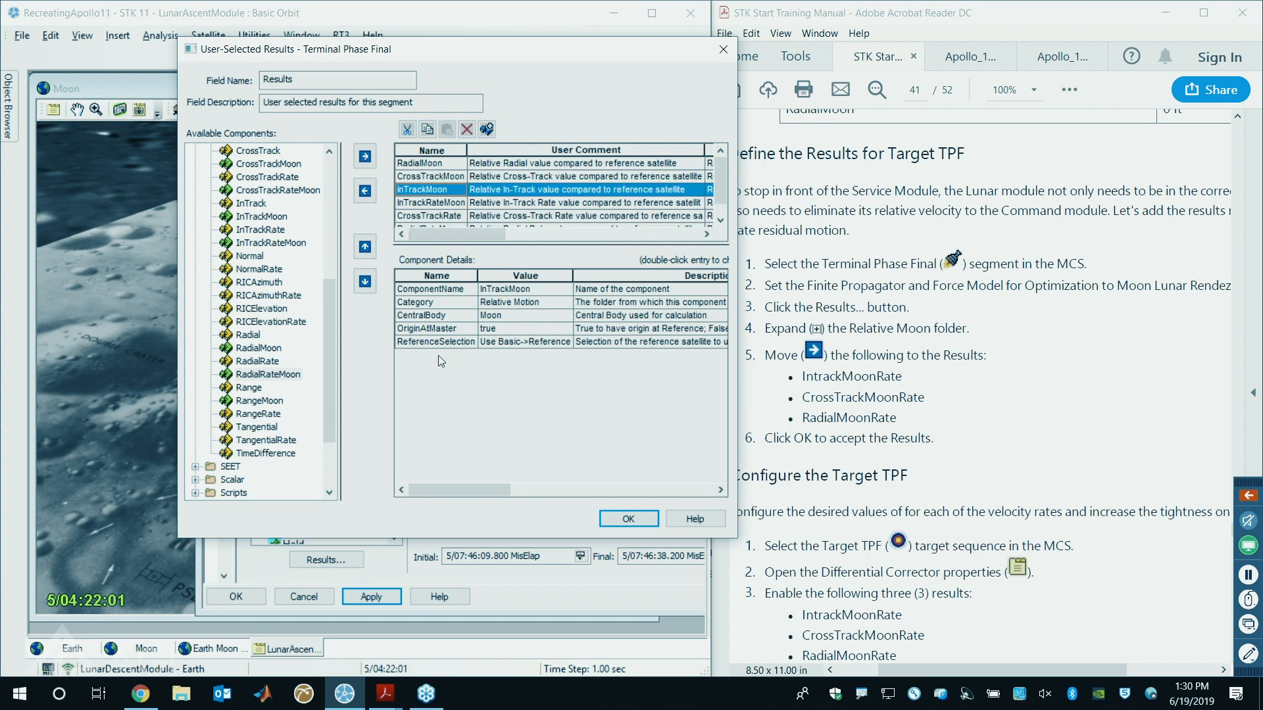
scroll(553, 227, down, 1)
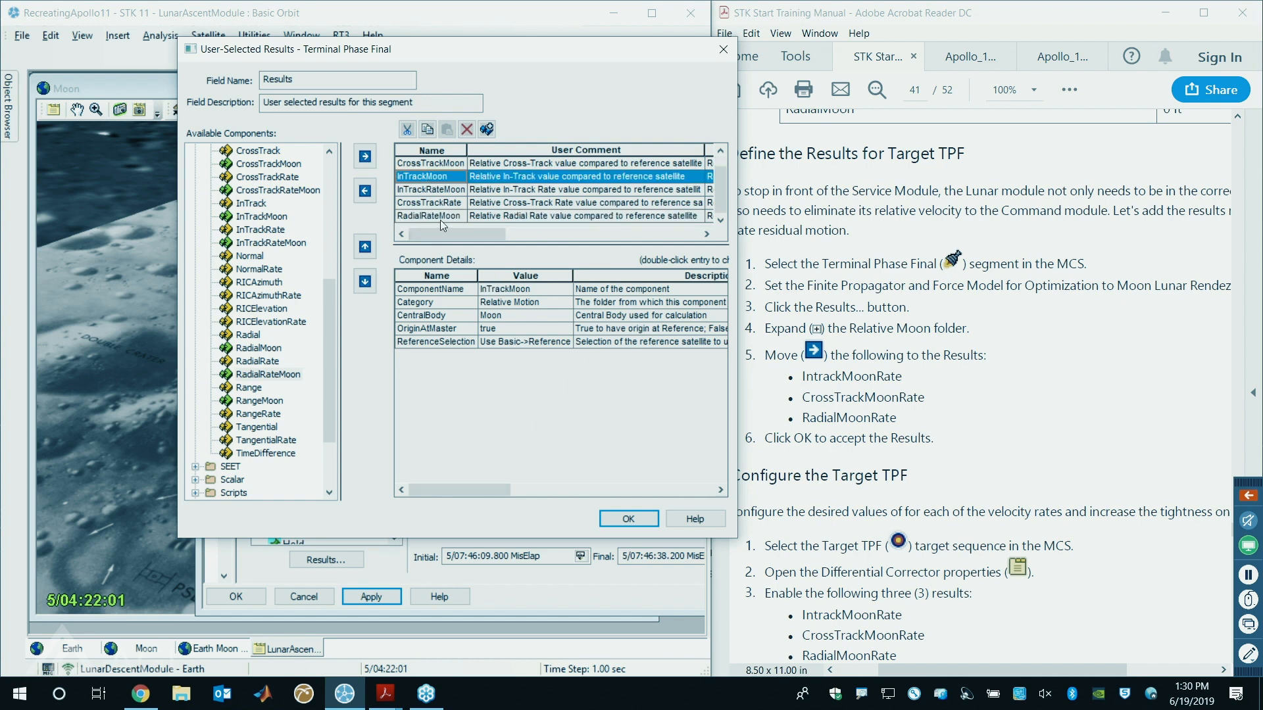
scroll(443, 164, up, 1)
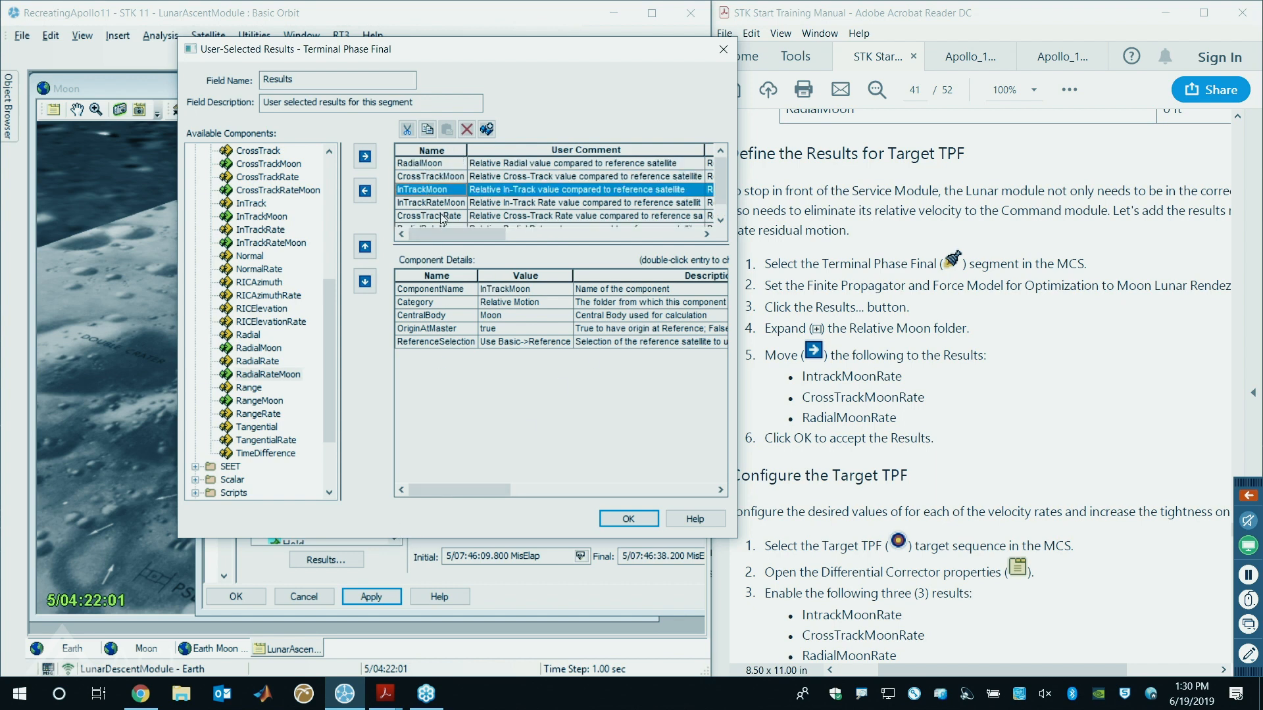
scroll(450, 158, down, 1)
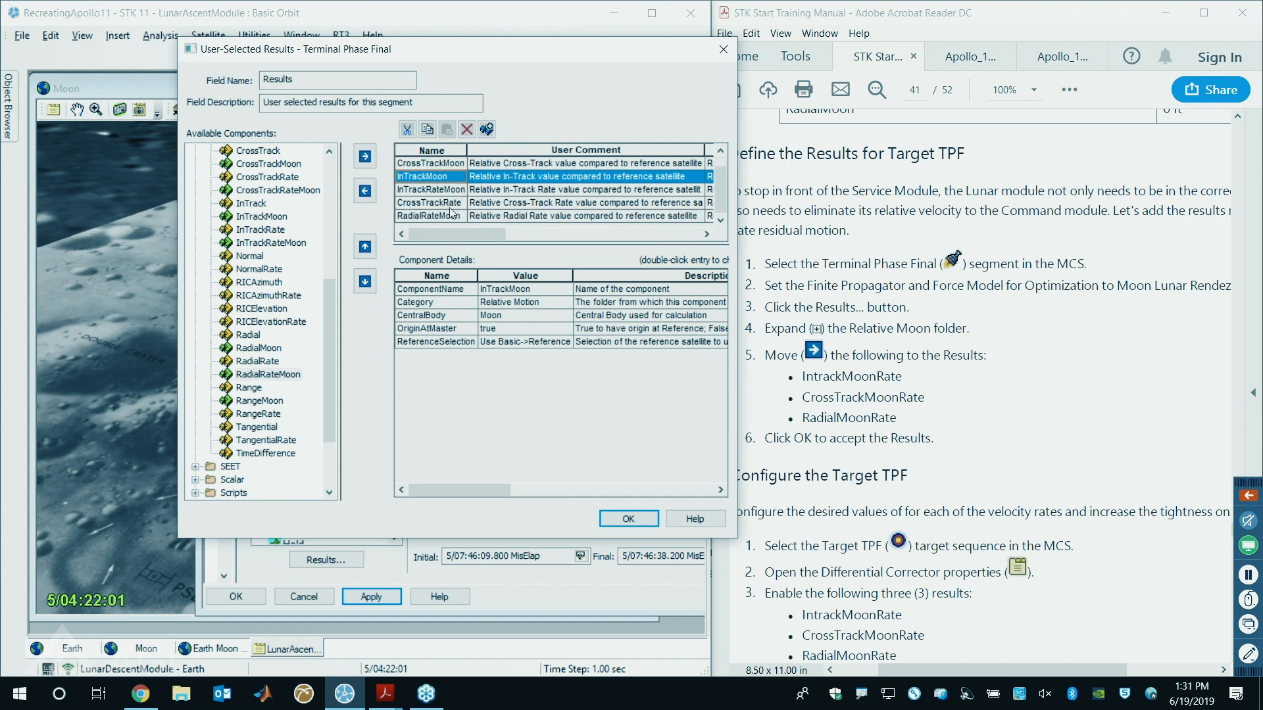
click(626, 517)
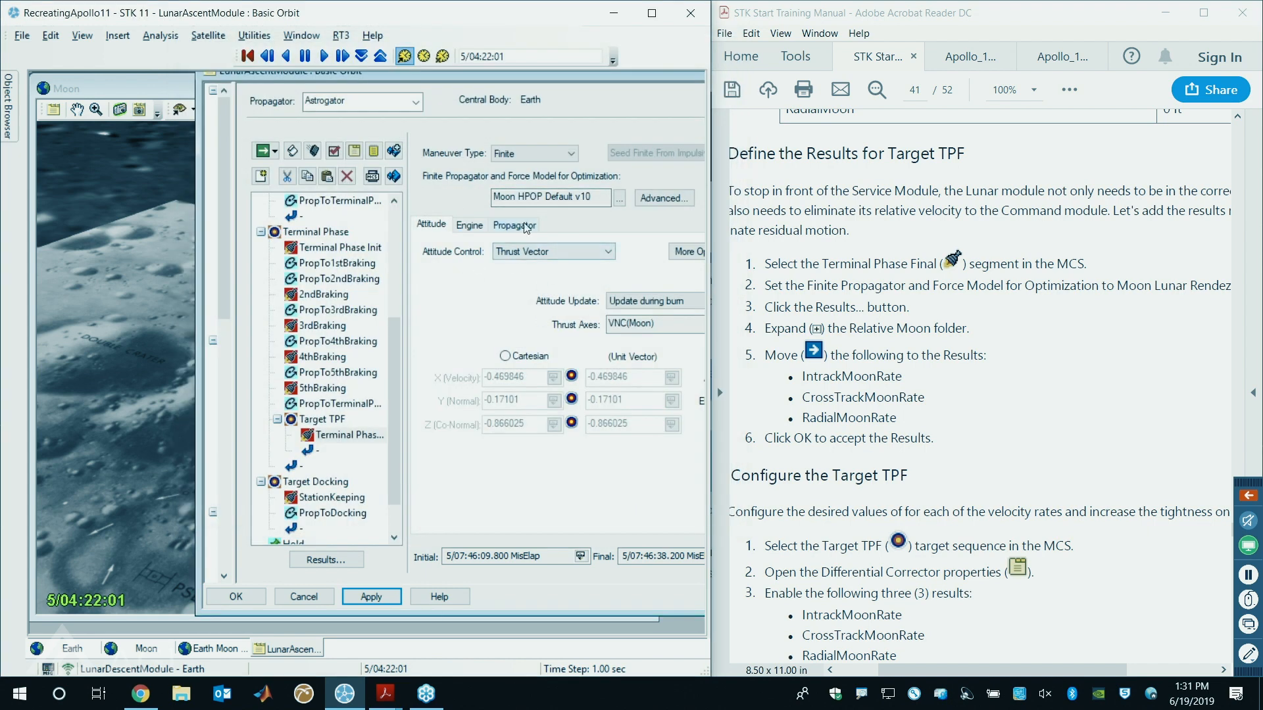
- Open the Differential Corrector properties of the Target TPF sequence
scroll(342, 381, down, 1)
click(348, 387)
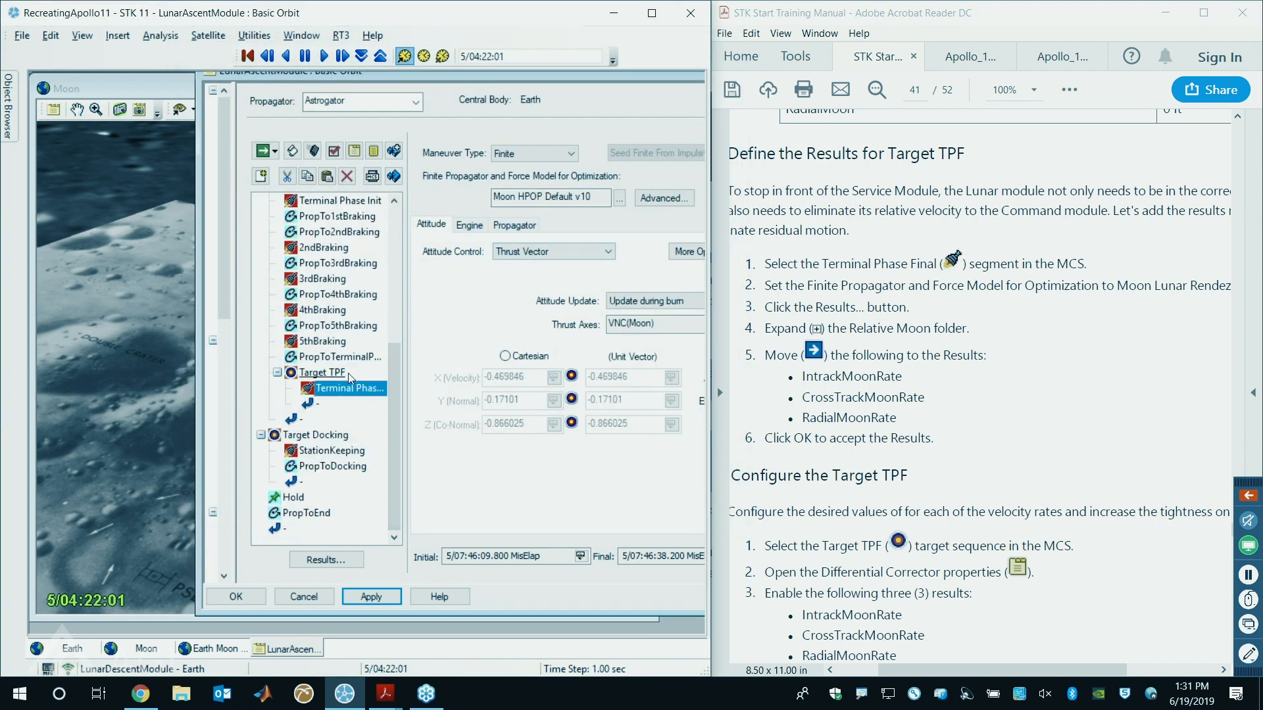
click(322, 372)
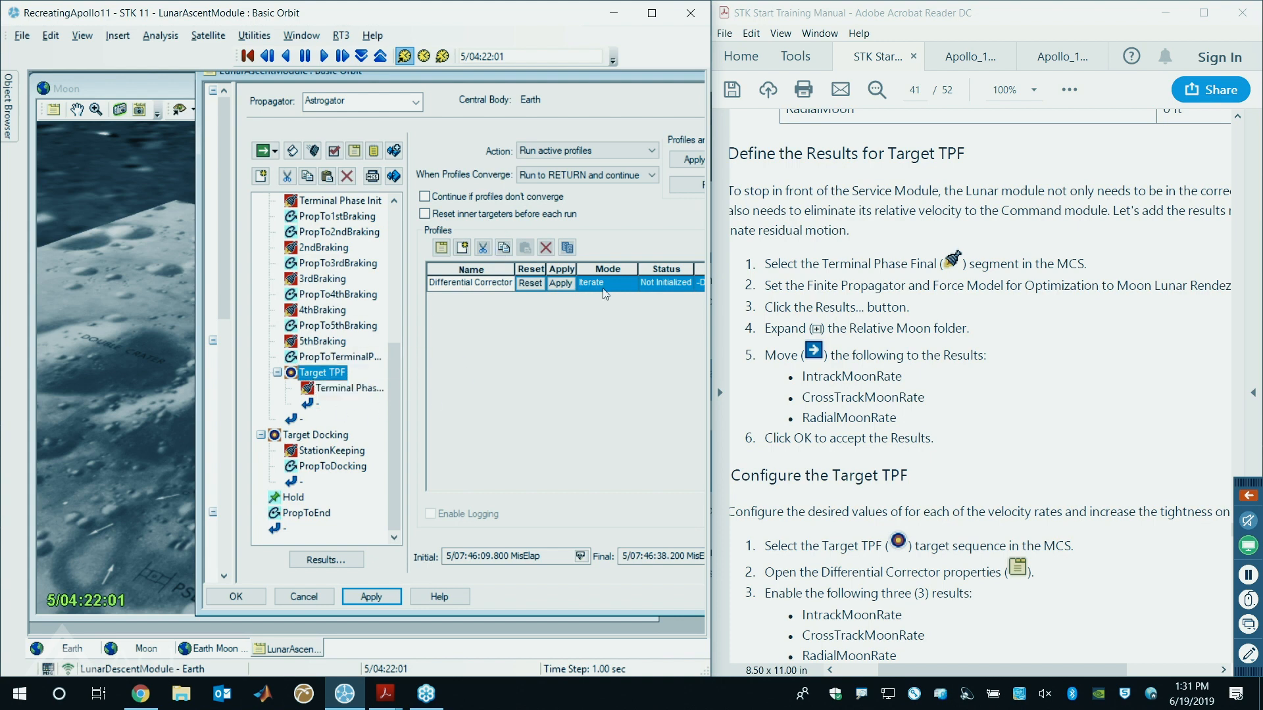
double_click(659, 289)
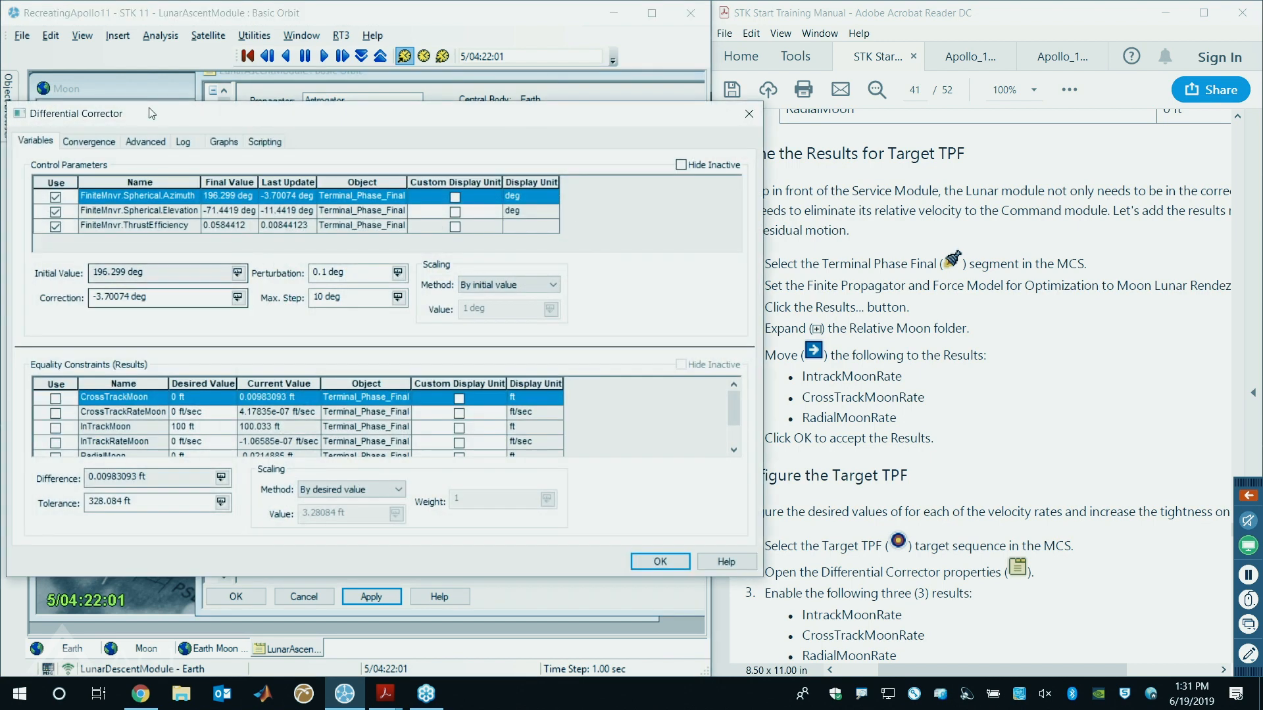
- Enable the CrossTrackRateMoon, InTrackRateMoon and RadialRateMoon equality constraints in Target TPF's Differential Corrector
drag(147, 120, 320, 51)
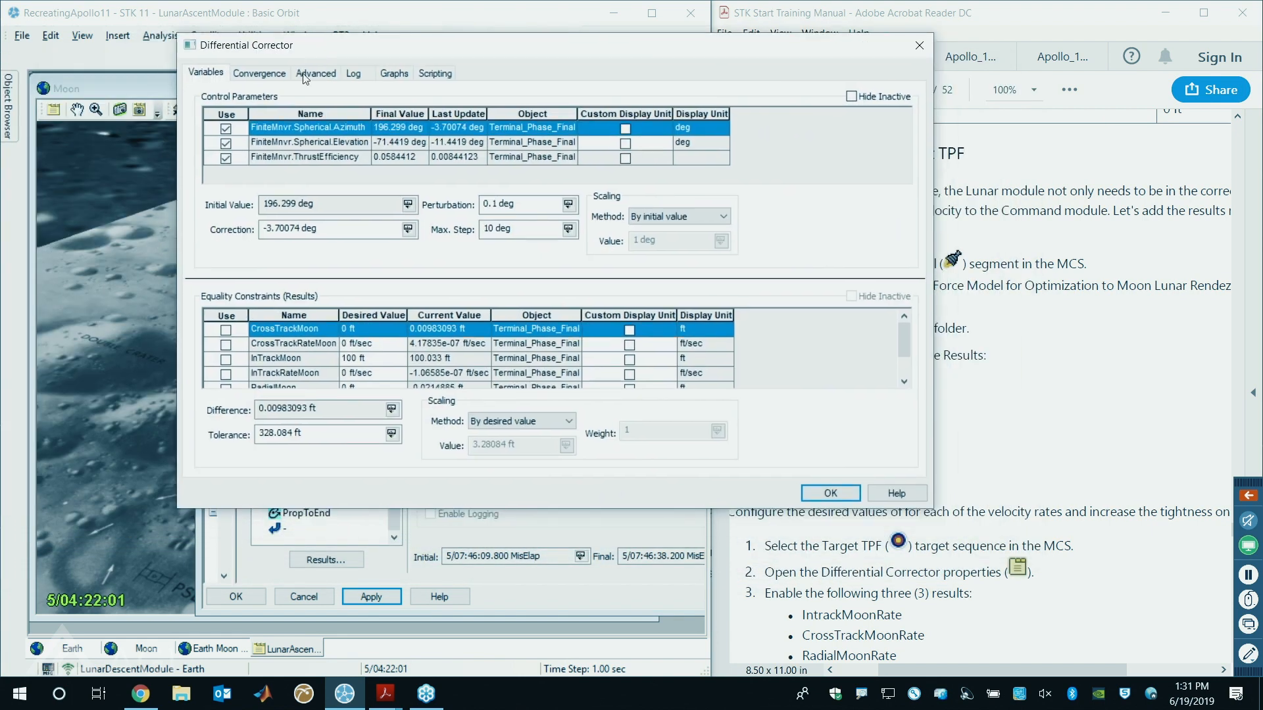
click(227, 346)
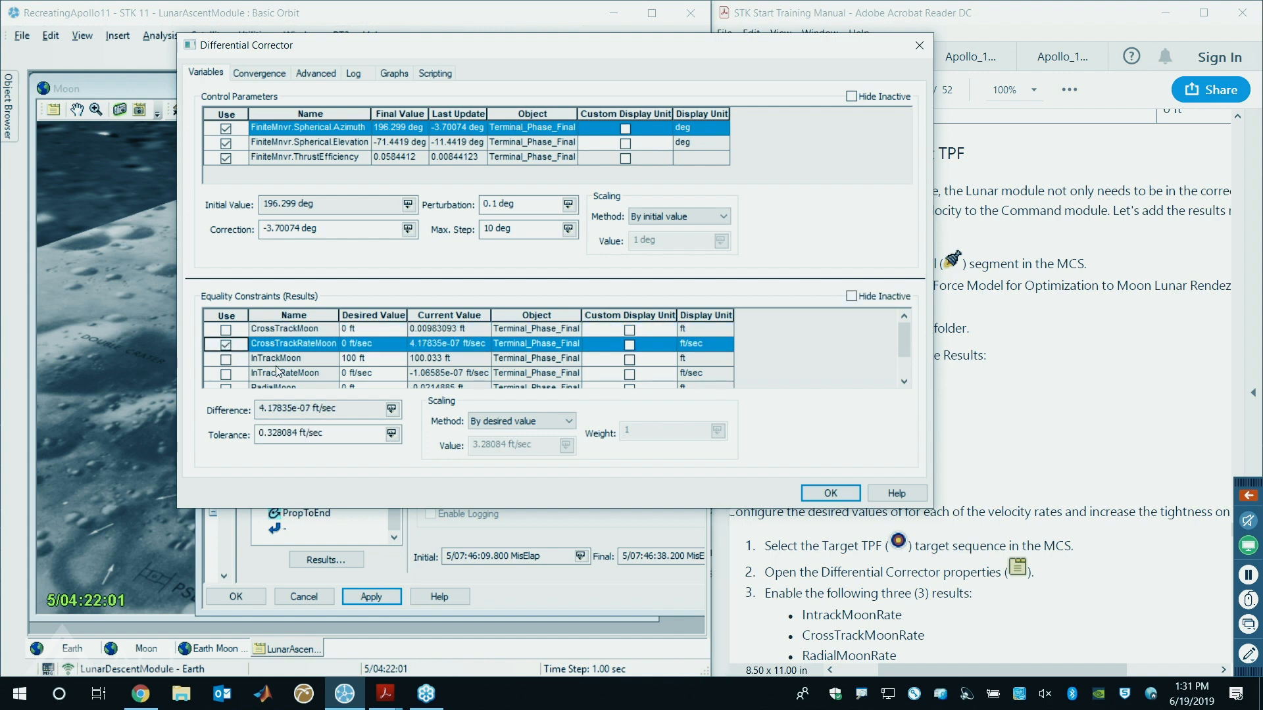
scroll(245, 355, down, 1)
click(225, 345)
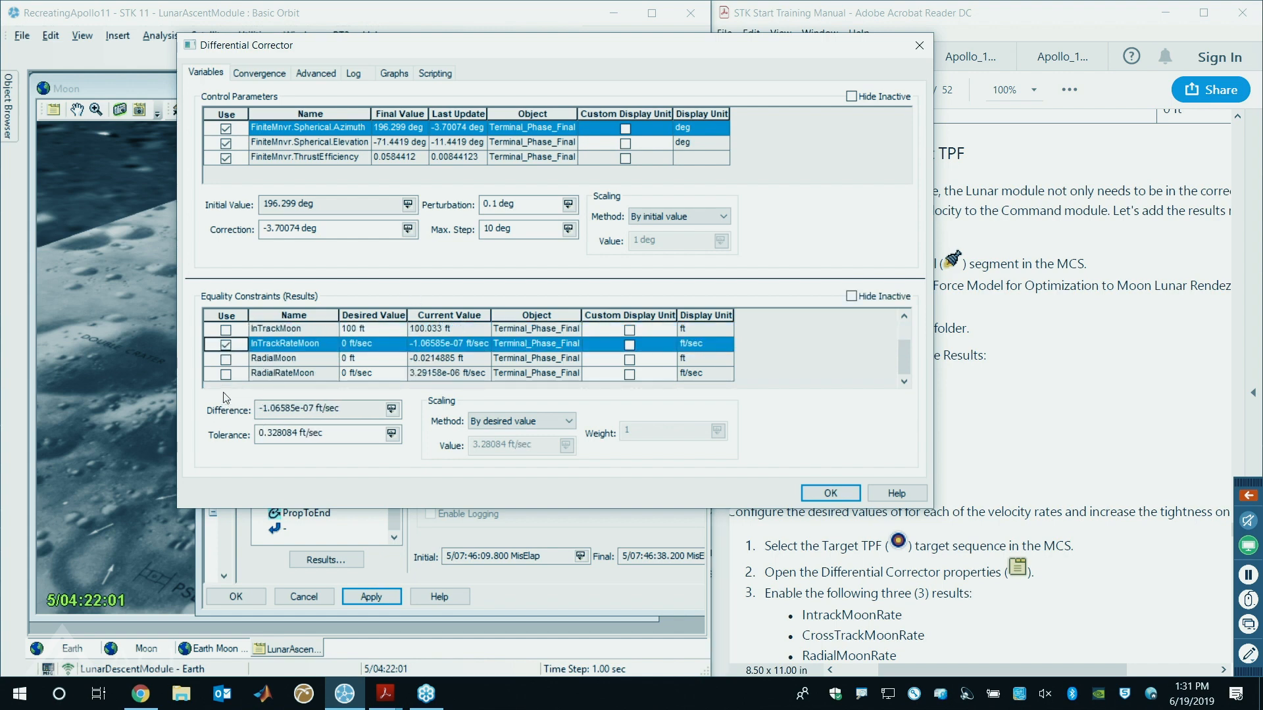
click(225, 374)
scroll(365, 356, up, 2)
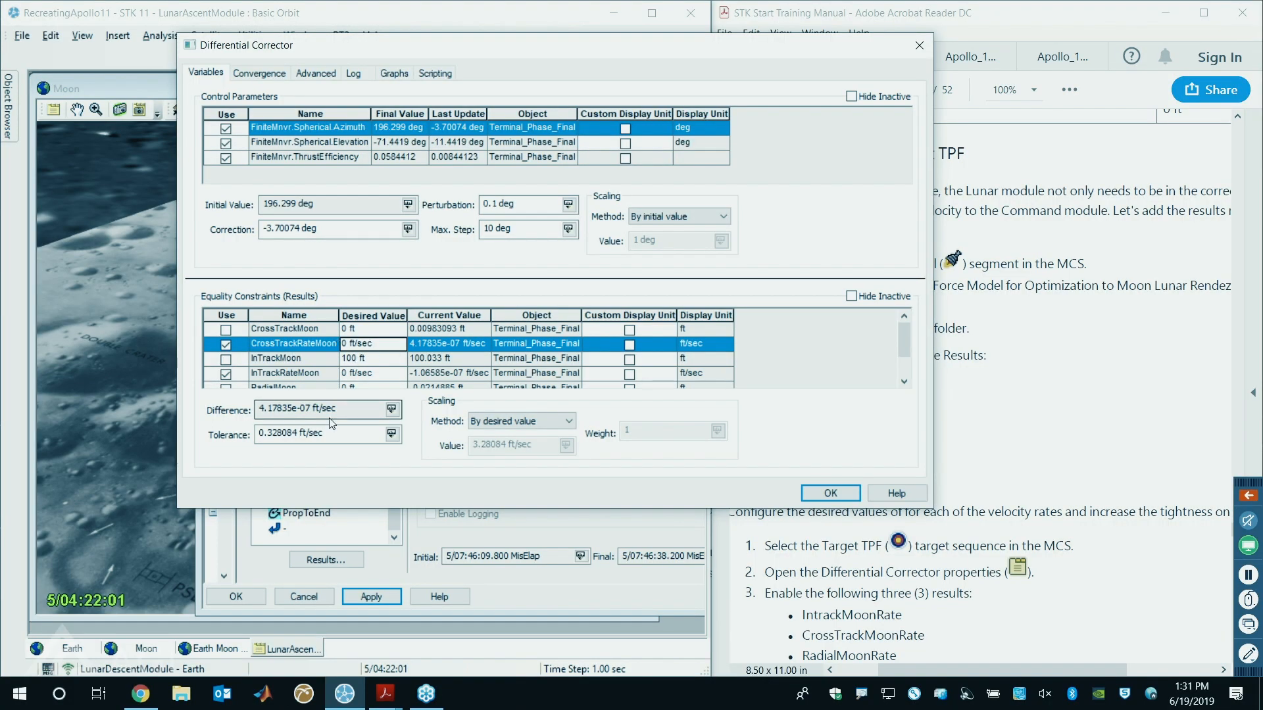
- Set the CrossTrackRateMoon constraint's tolerance to 0.001 ft/sec
click(261, 434)
drag(261, 434, 372, 434)
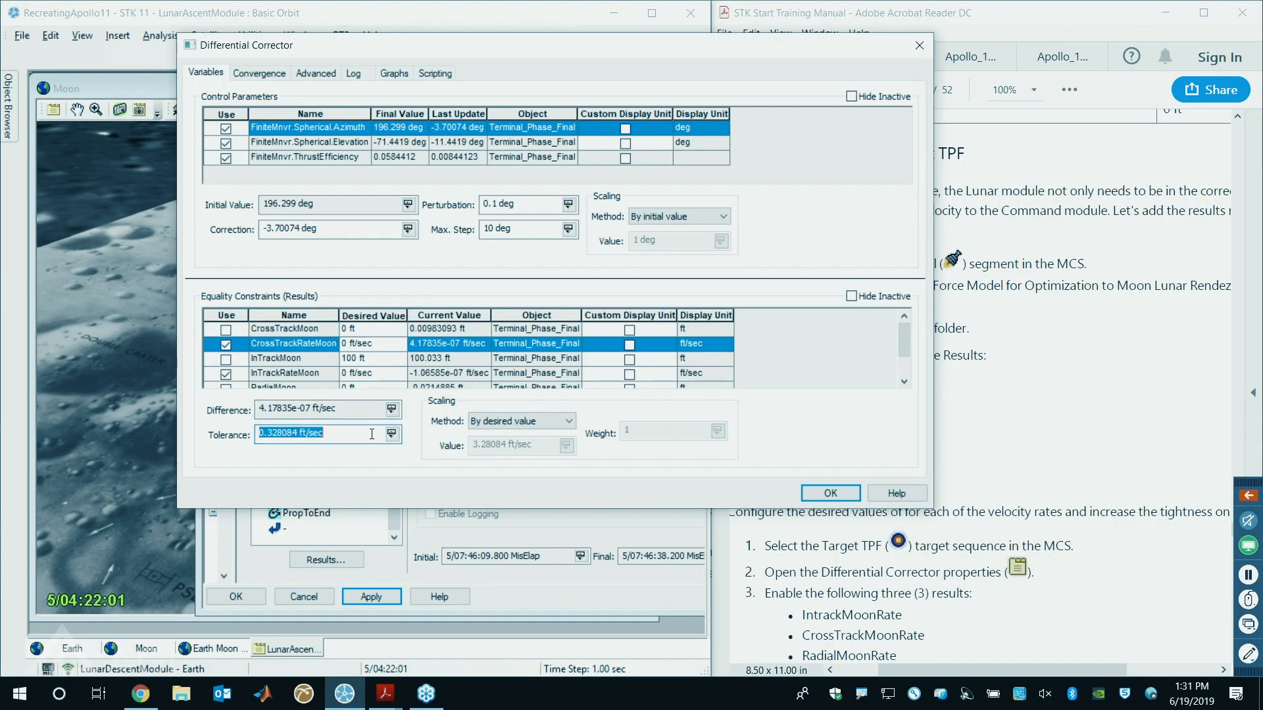
click(337, 435)
double_click(296, 433)
text(0.001)
- Set the InTrackRateMoon constraint's tolerance to 0.001 ft/sec
click(302, 374)
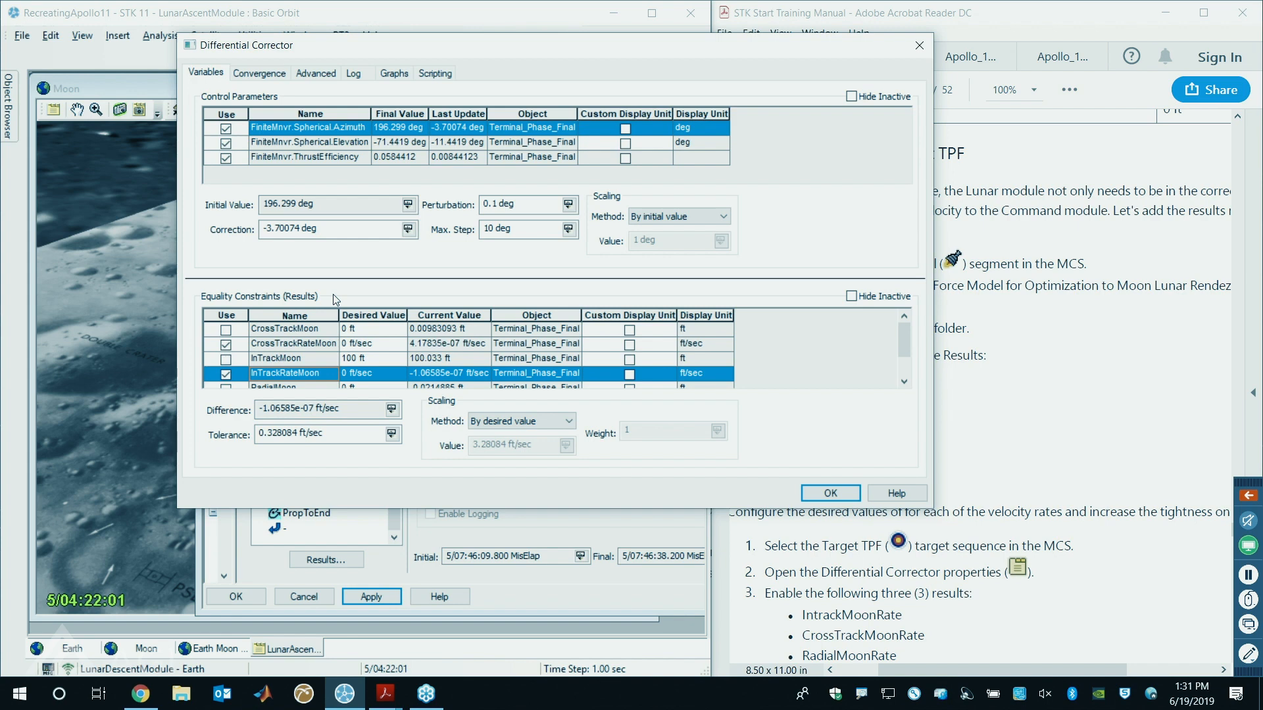
scroll(276, 378, down, 1)
drag(334, 435, 136, 443)
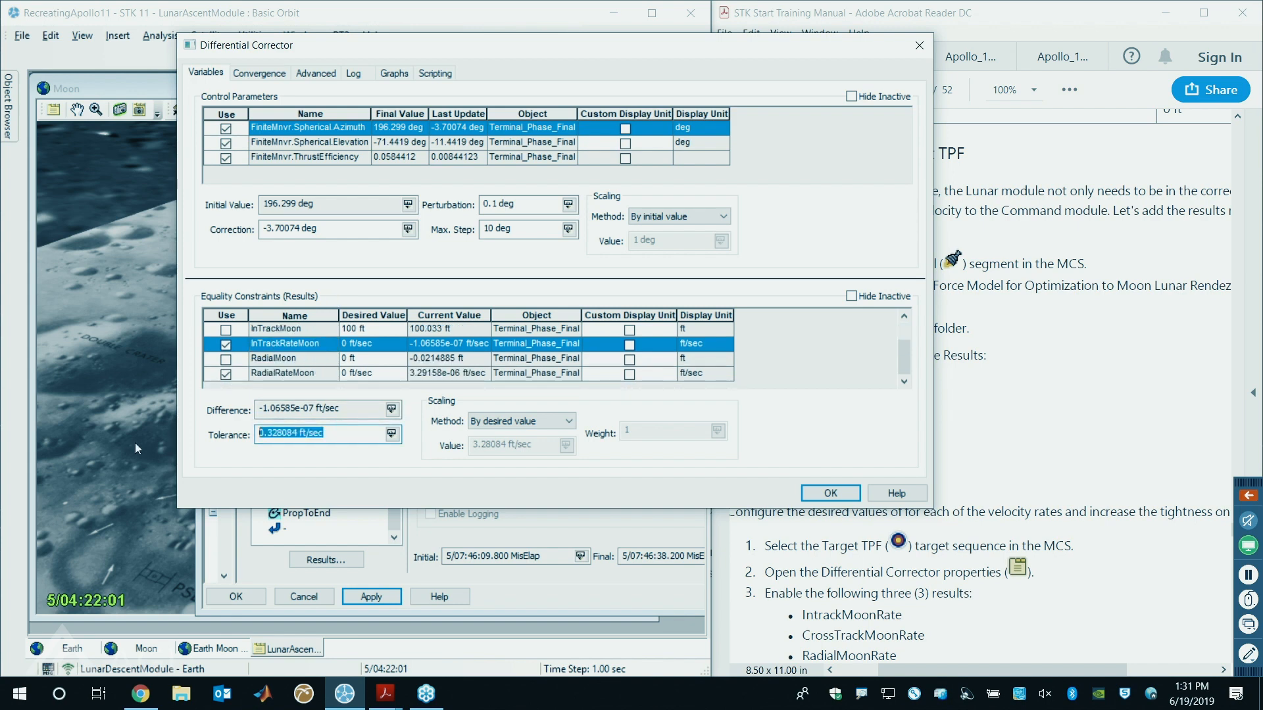
text(0.001)
click(324, 356)
click(312, 343)
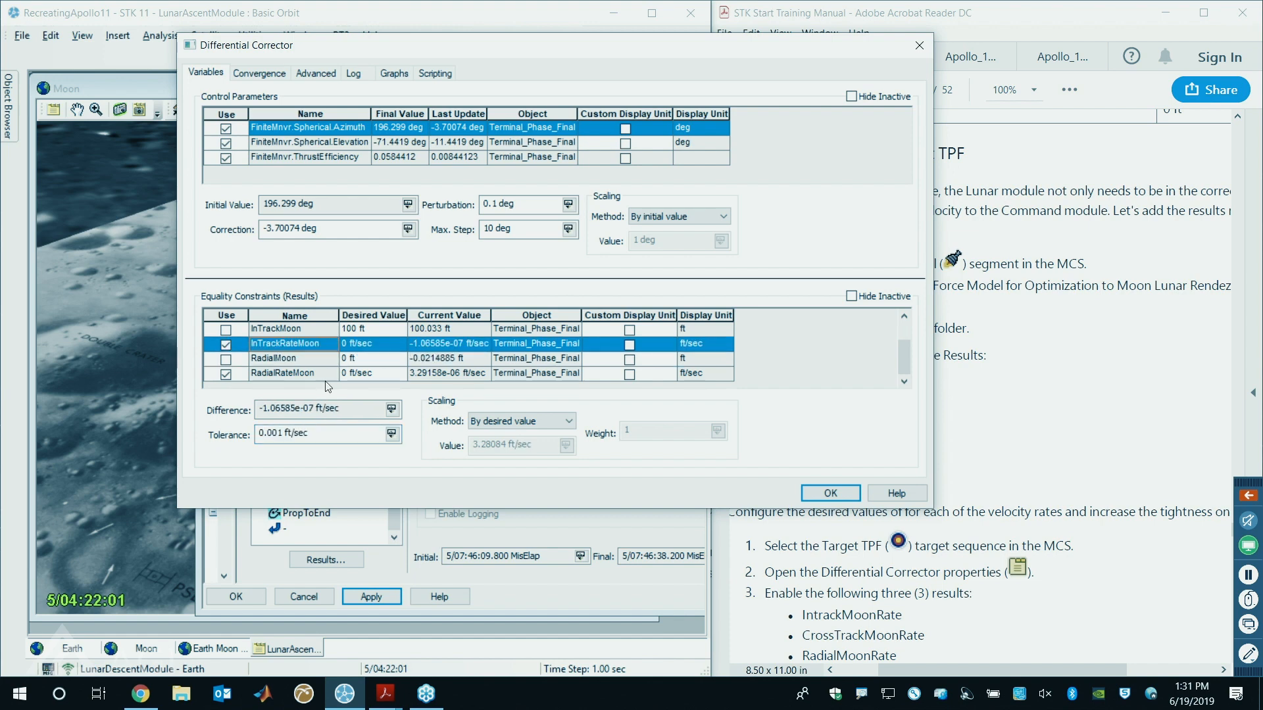
- Set the RadialRateMoon constraint's tolerance to 0.001 ft/sec
click(284, 372)
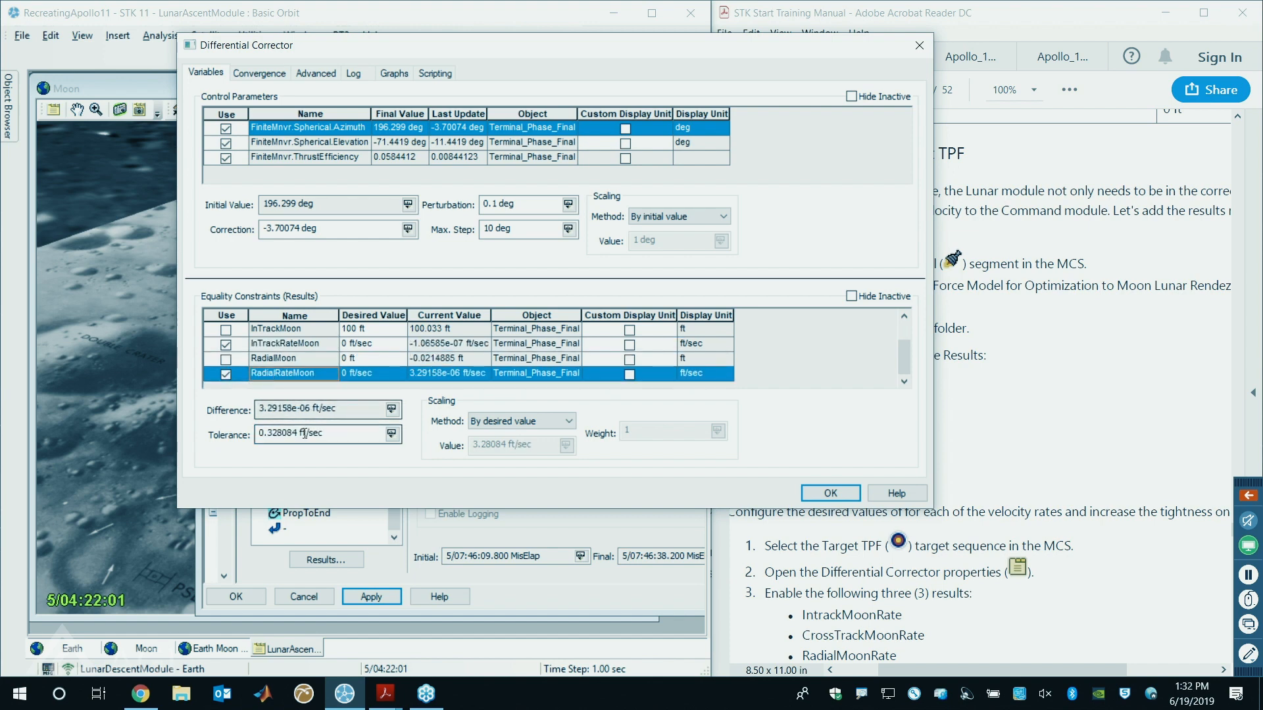
drag(301, 433, 228, 441)
text(0.001)
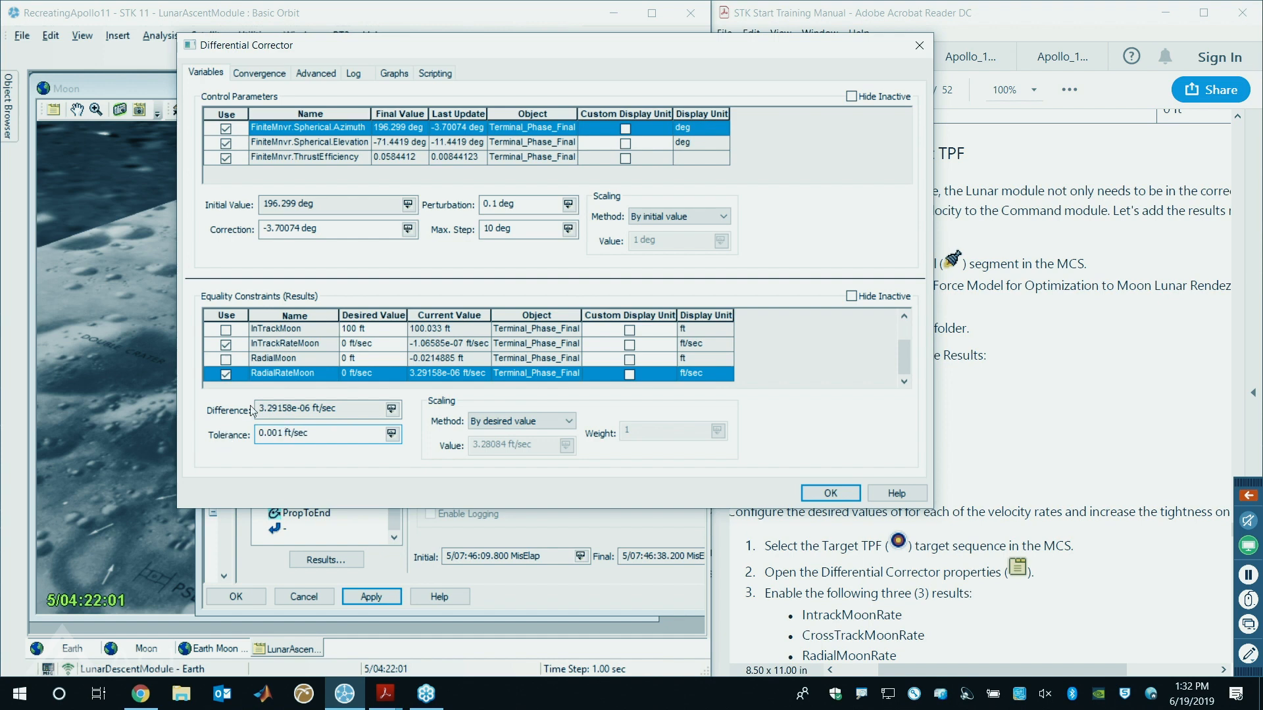
- Hide the inactive equality constraints, check the desired values and tolerances of the three rates, and accept the Differential Corrector settings
click(266, 344)
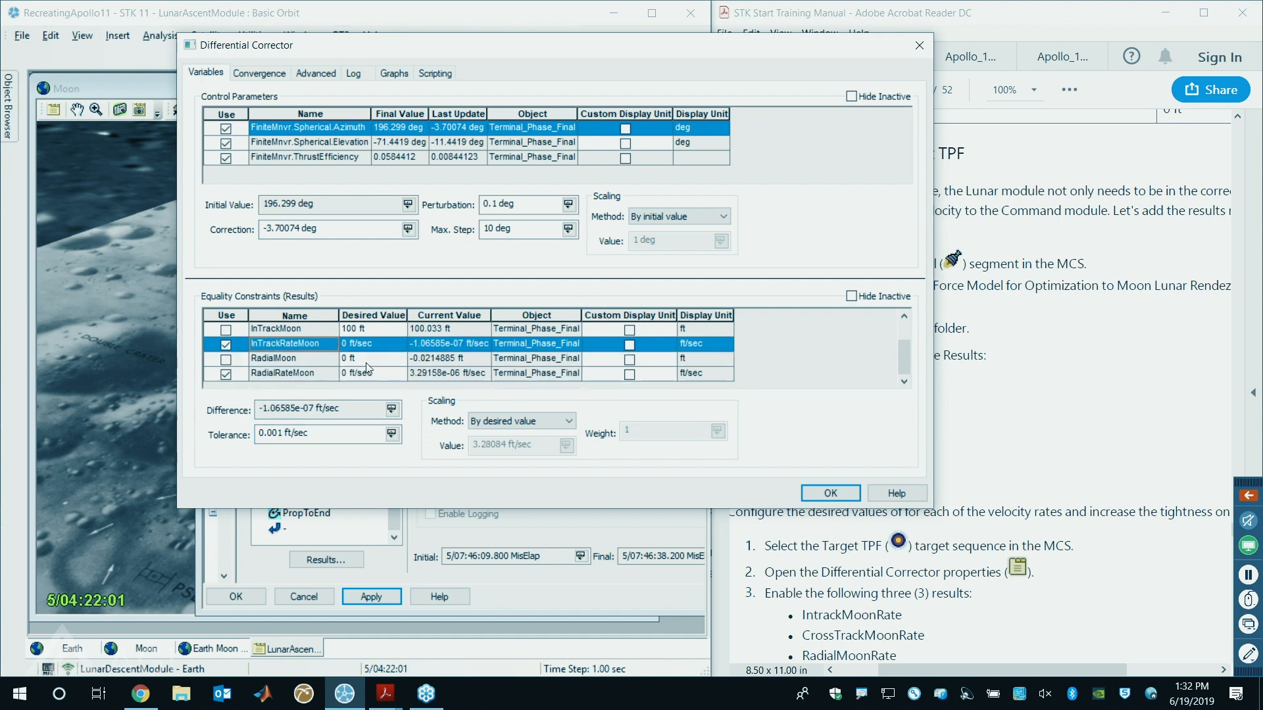
click(345, 374)
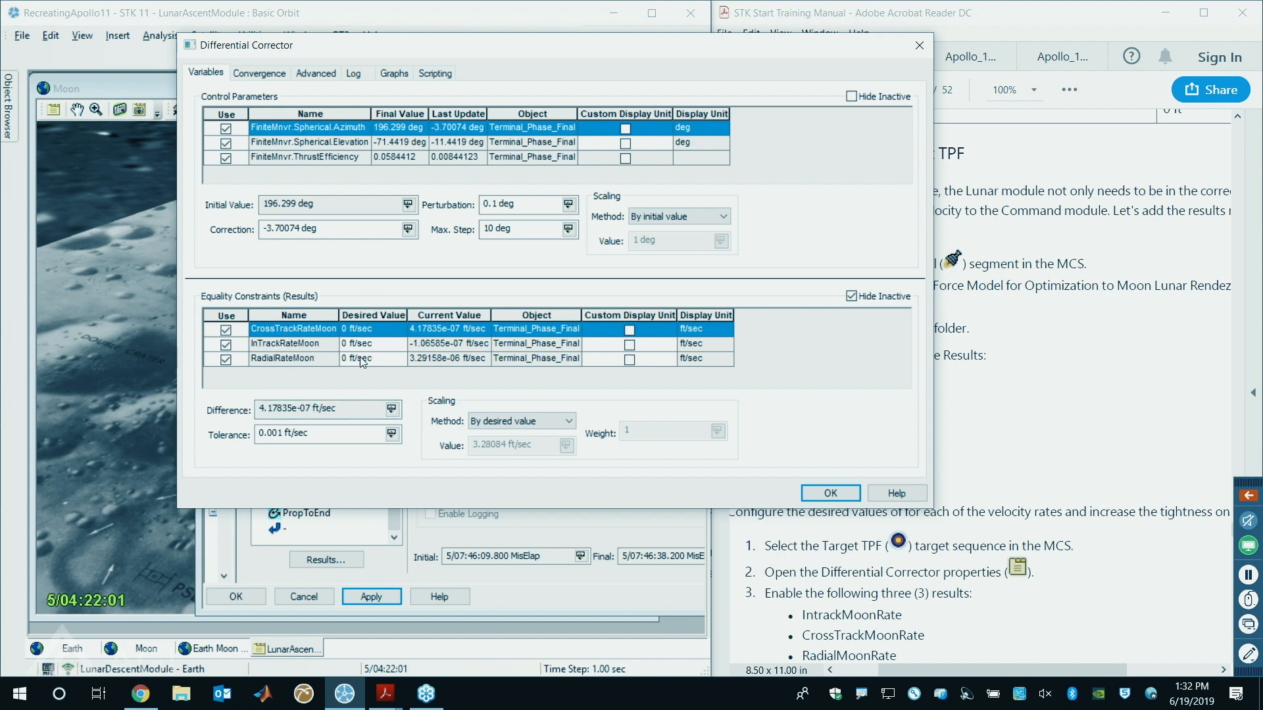
click(287, 359)
click(278, 344)
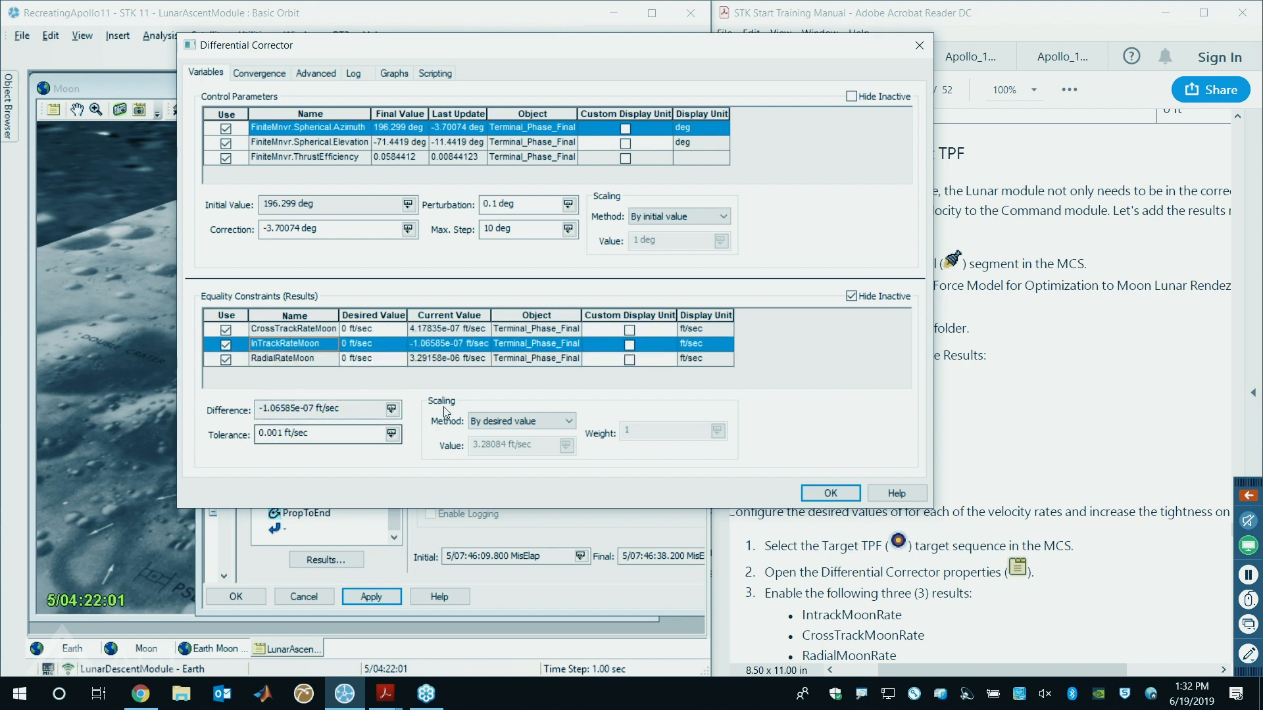
click(831, 494)
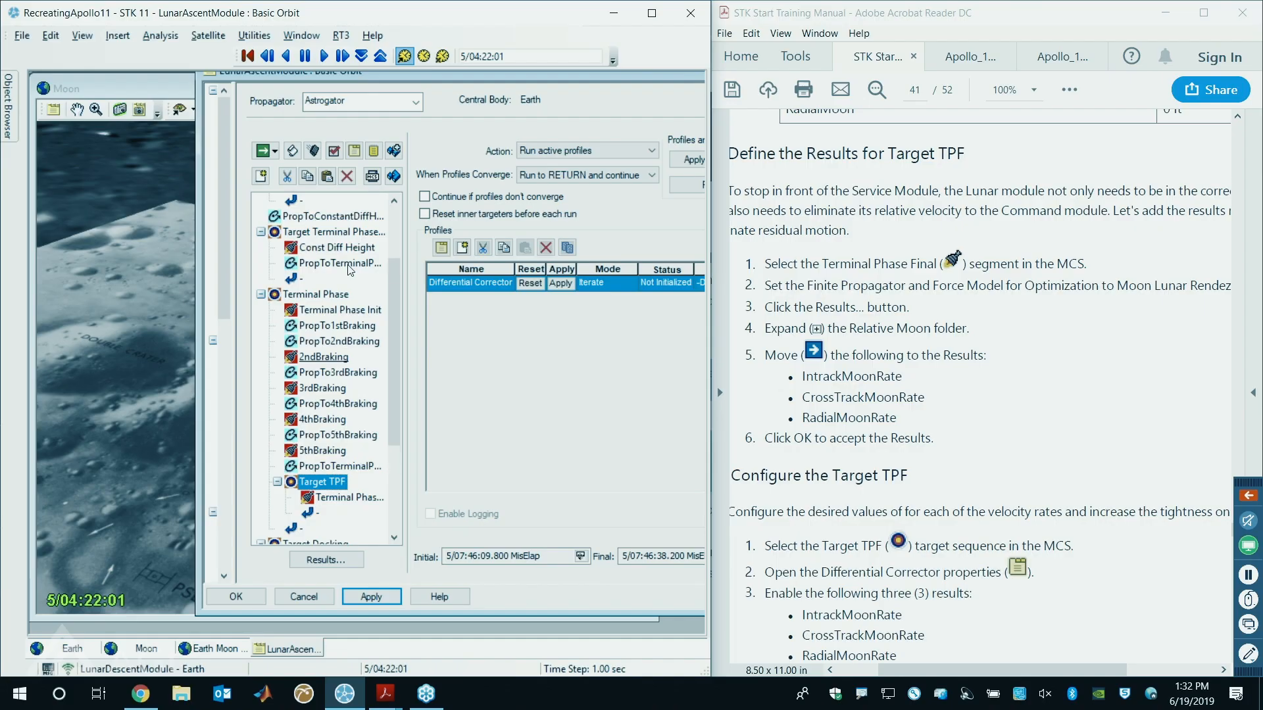
- Move the STOP:MoveAsNeeded segment to the end of the Mission Control Sequence, after PropToEnd
scroll(347, 264, up, 1)
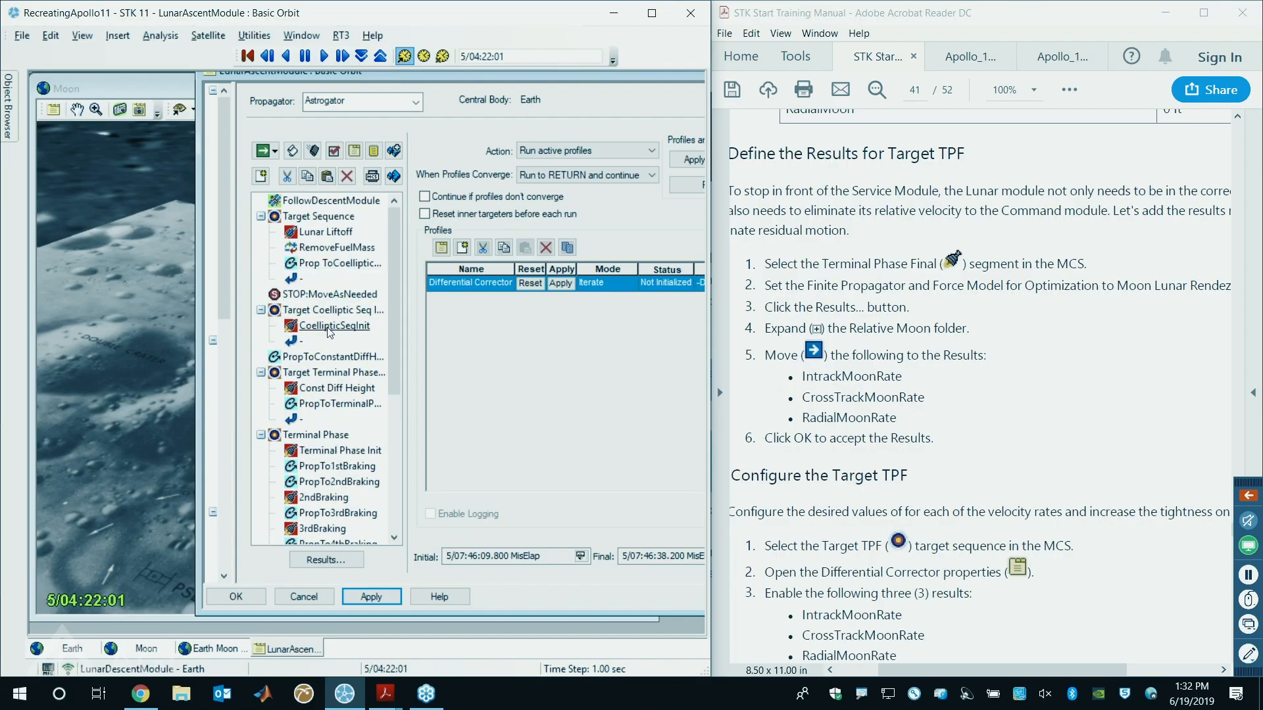
drag(313, 298, 314, 325)
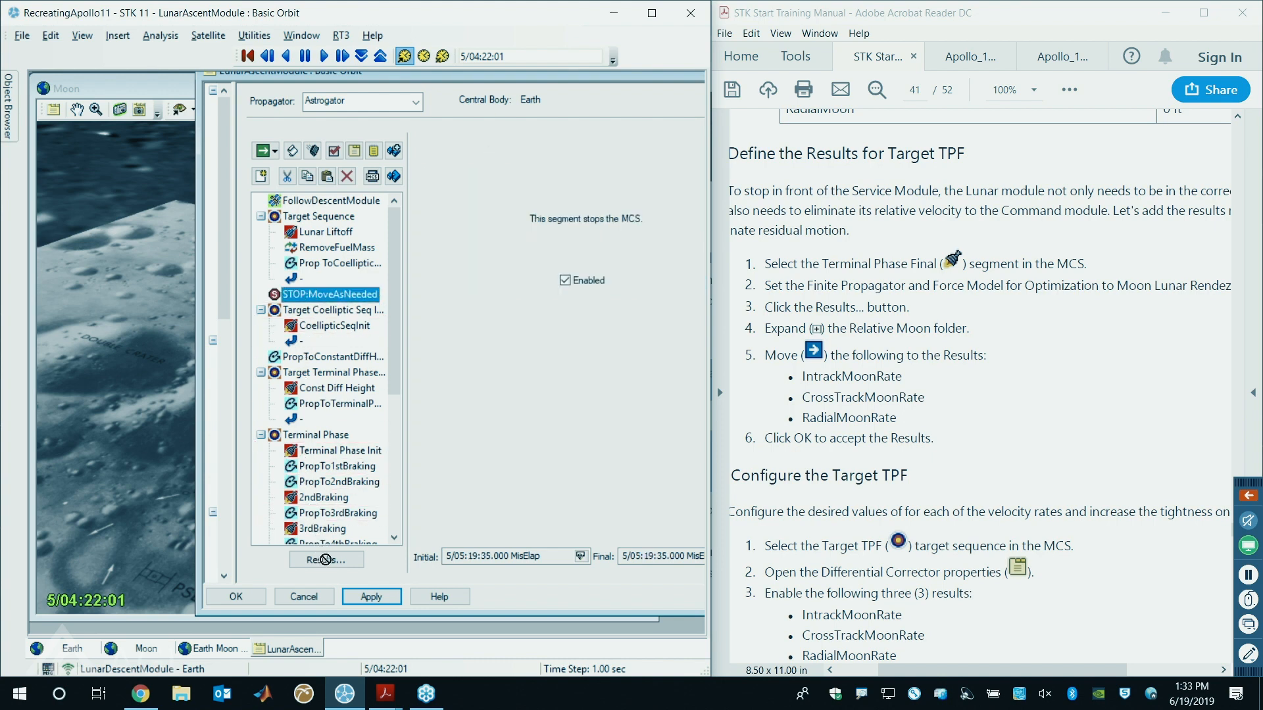
drag(316, 440, 316, 439)
scroll(327, 209, down, 4)
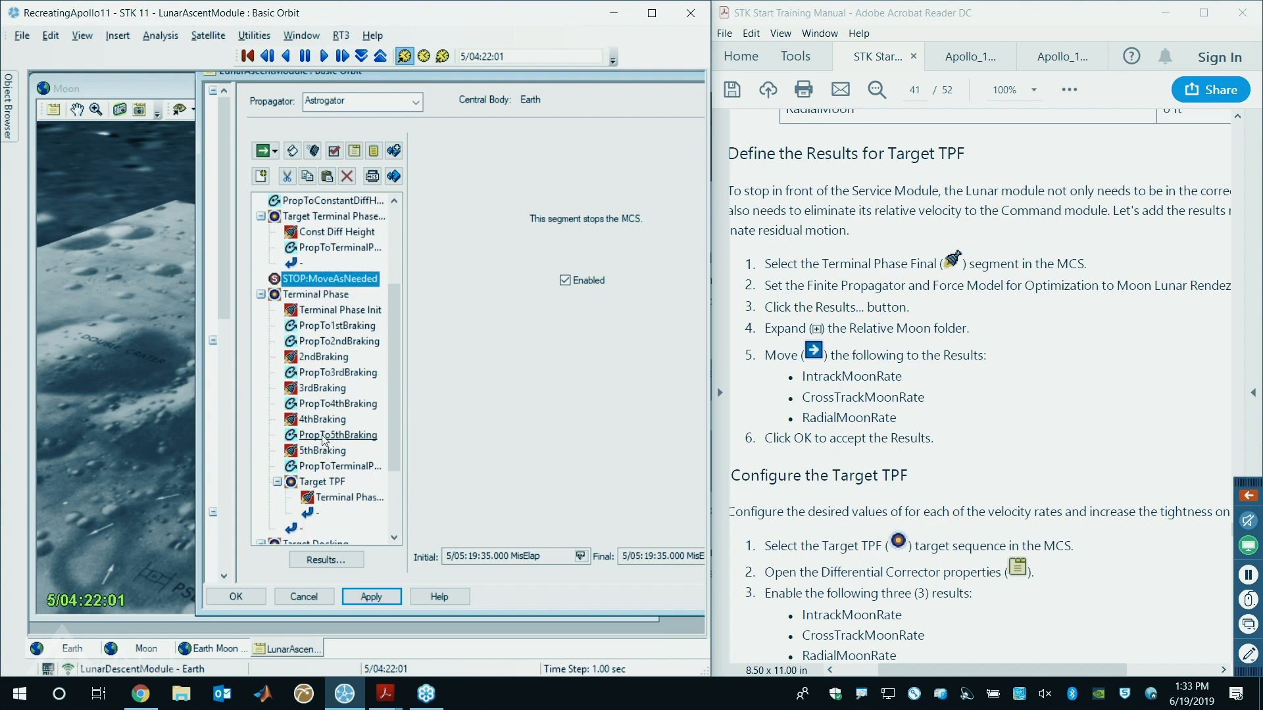
drag(308, 499, 313, 526)
scroll(340, 401, down, 2)
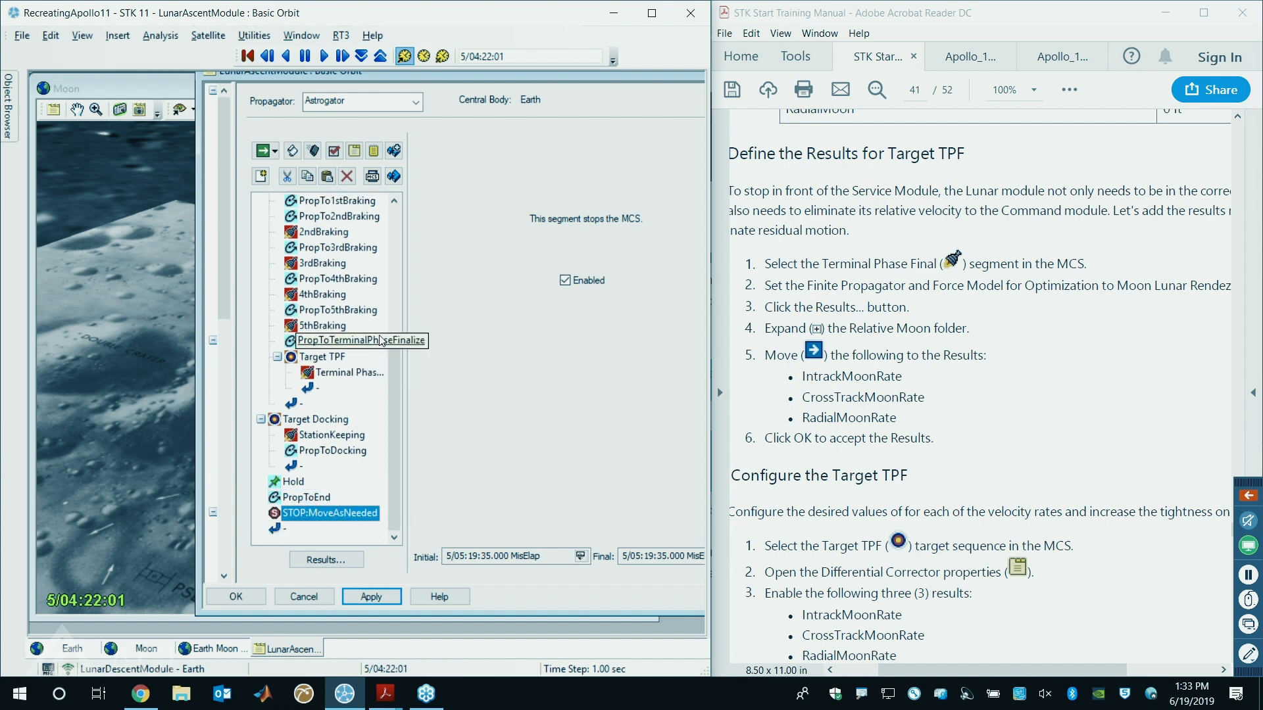
- Set the Hold segment's Hold Frame to ServiceModule Body, as the training manual instructs, and apply the change
click(307, 421)
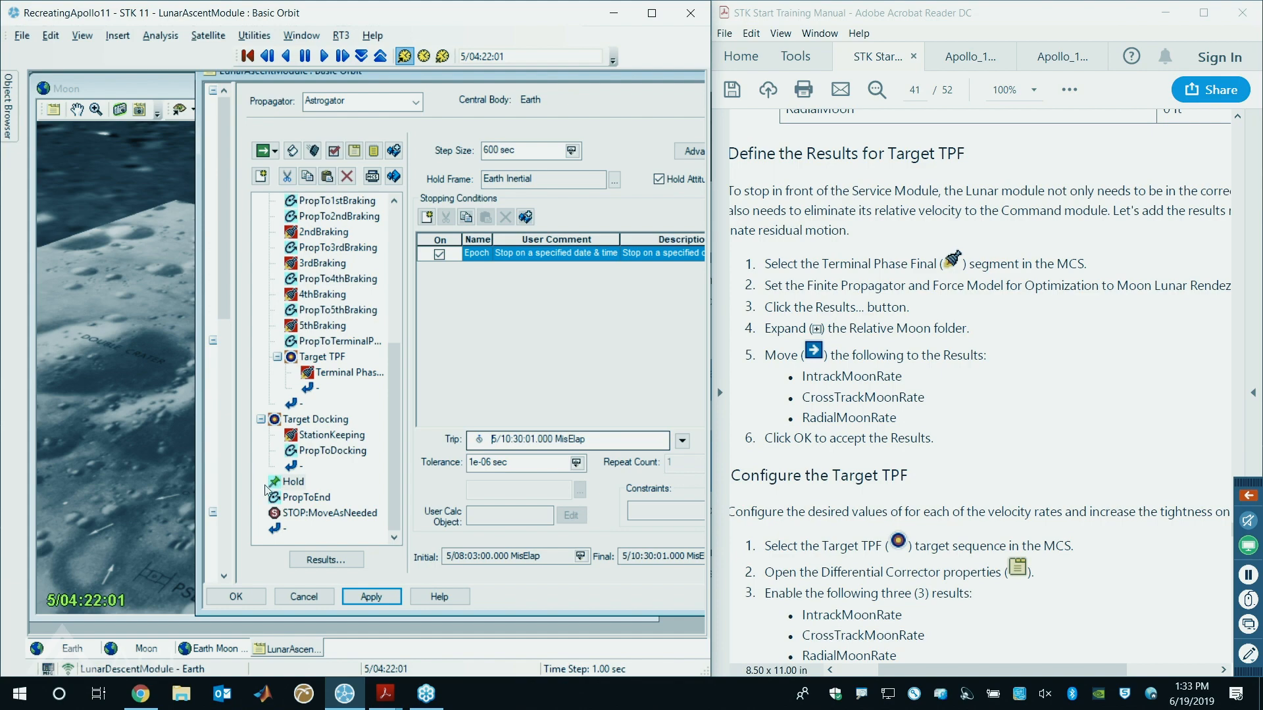
click(886, 415)
scroll(908, 405, down, 5)
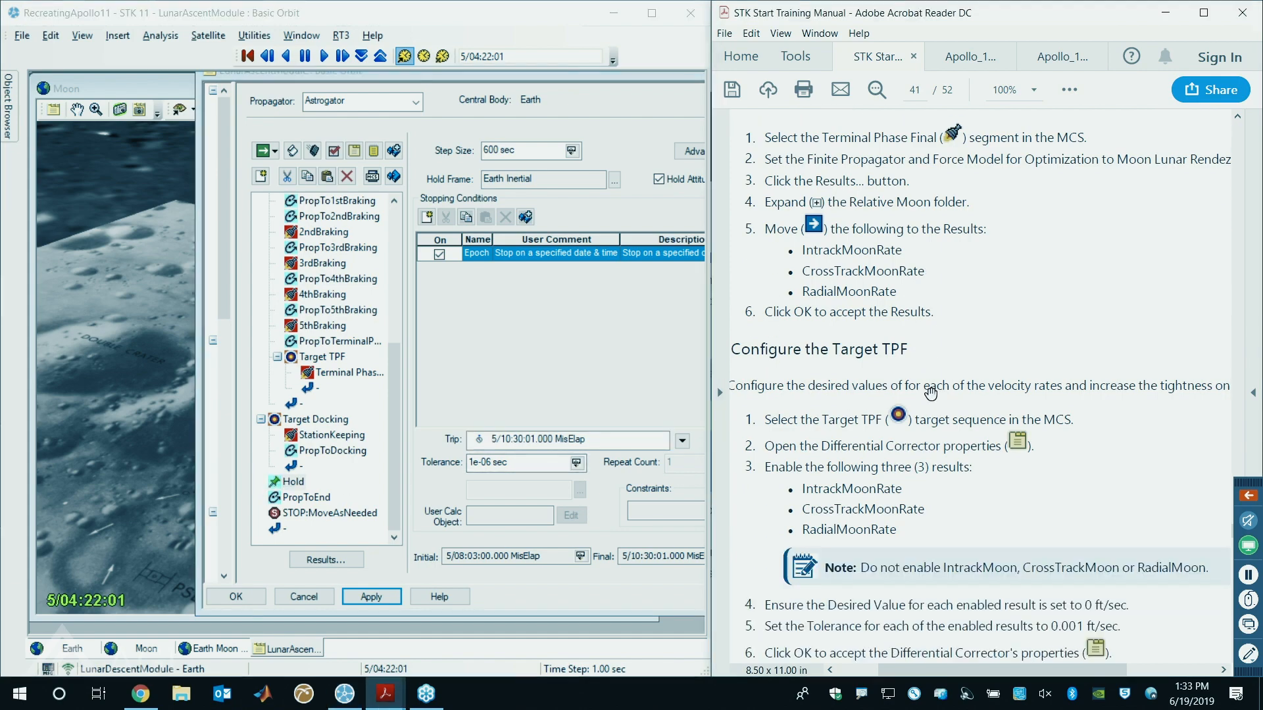
scroll(933, 395, down, 10)
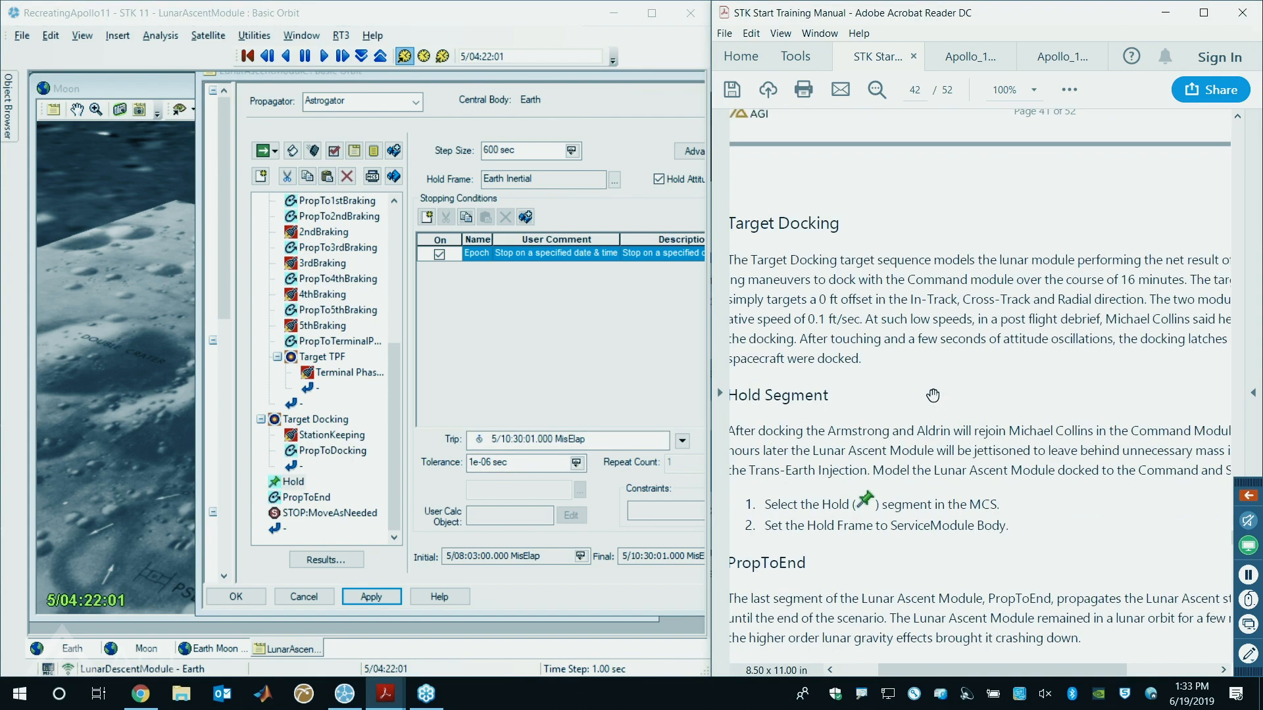
click(471, 187)
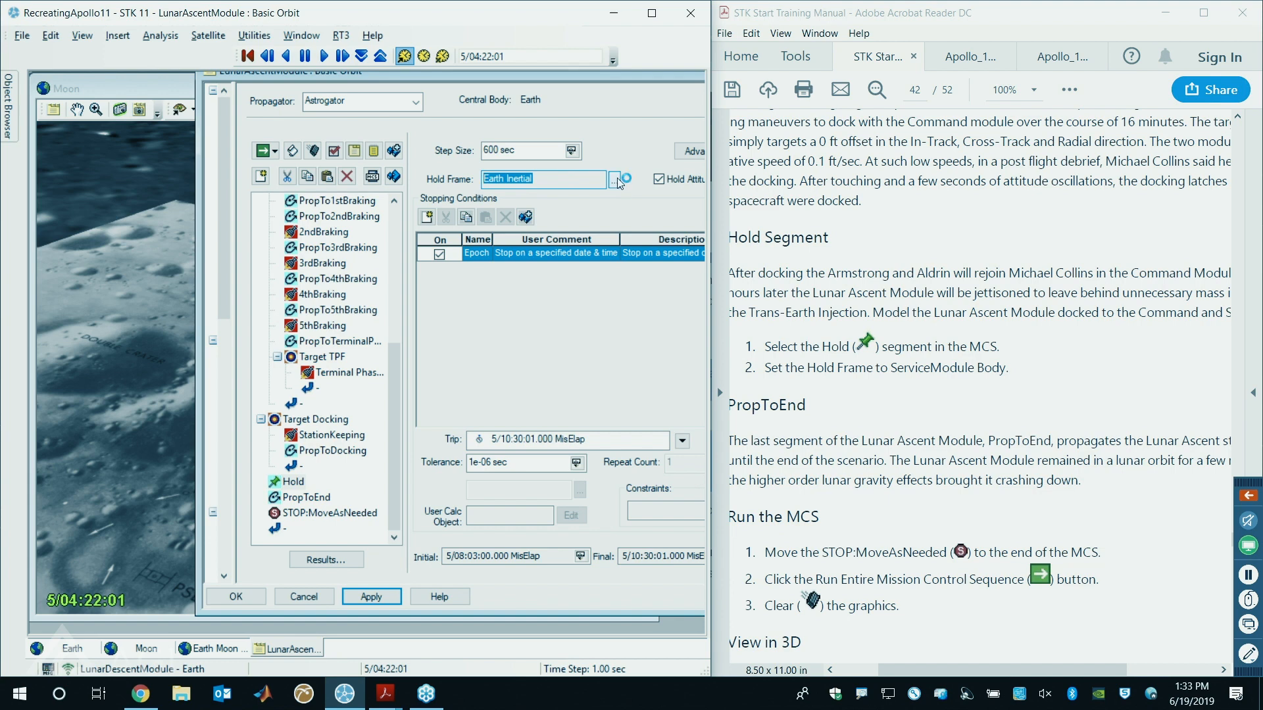
click(617, 181)
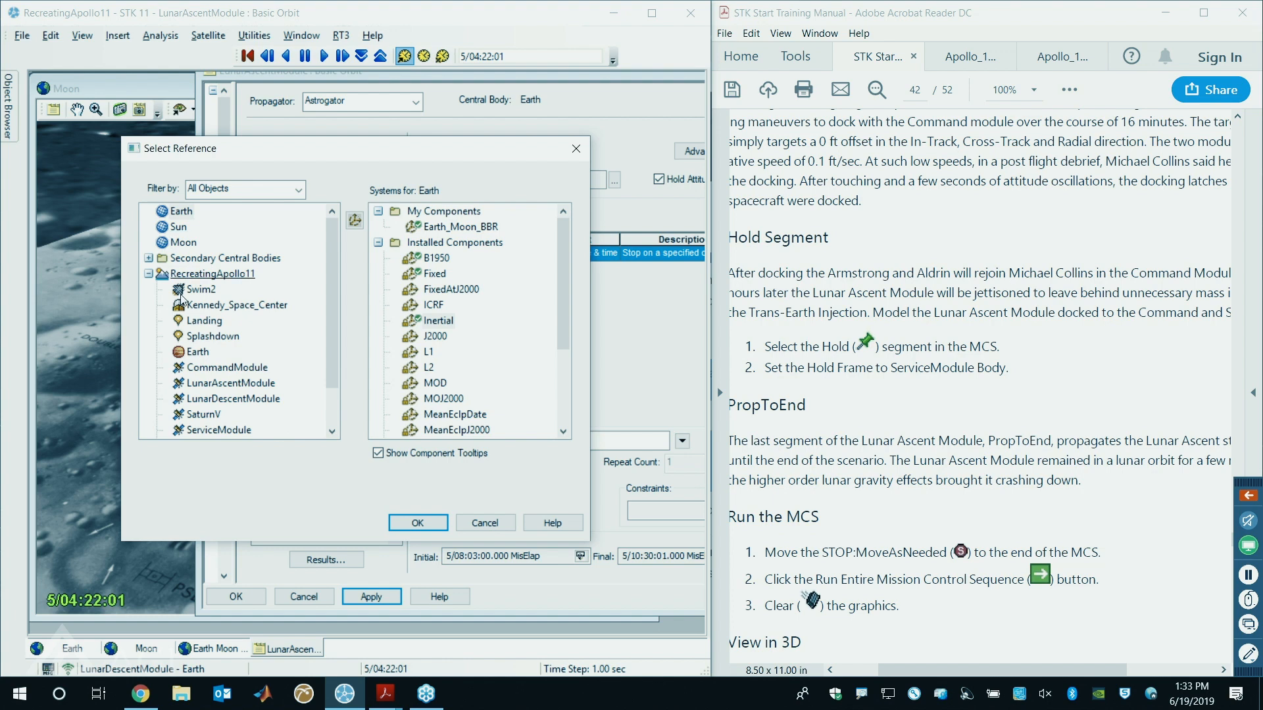
scroll(237, 356, down, 1)
click(214, 385)
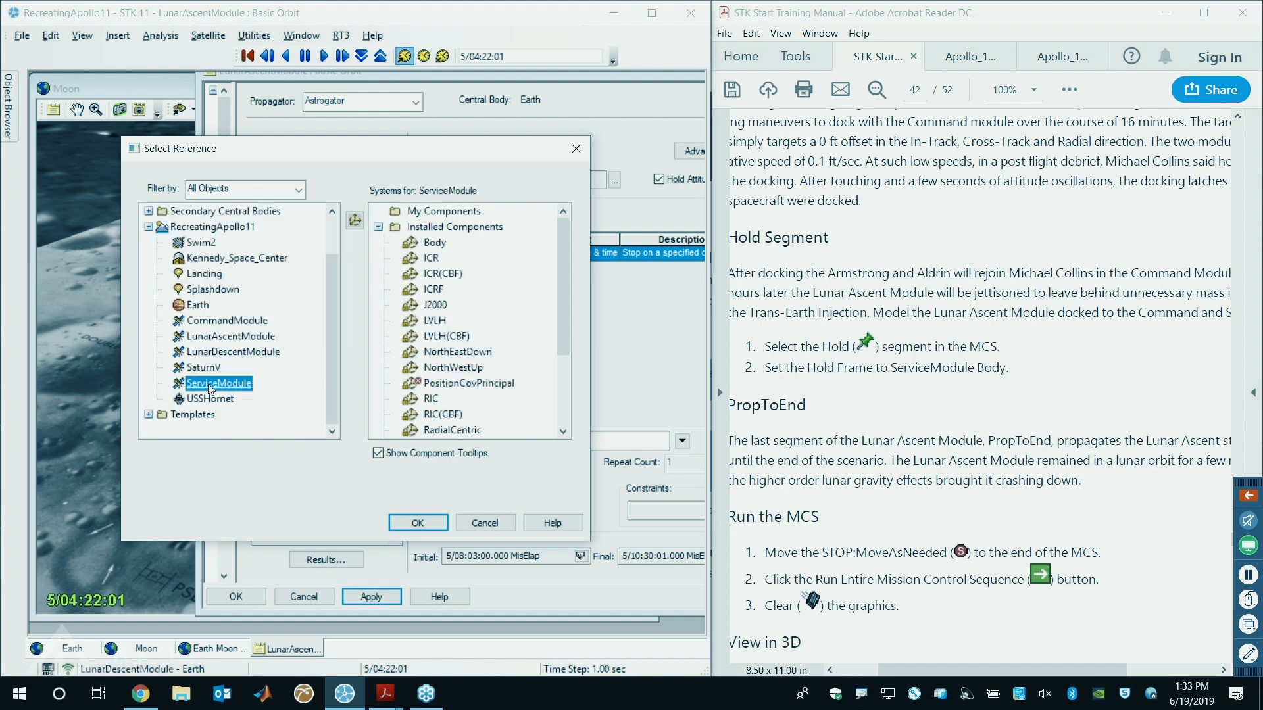
double_click(432, 243)
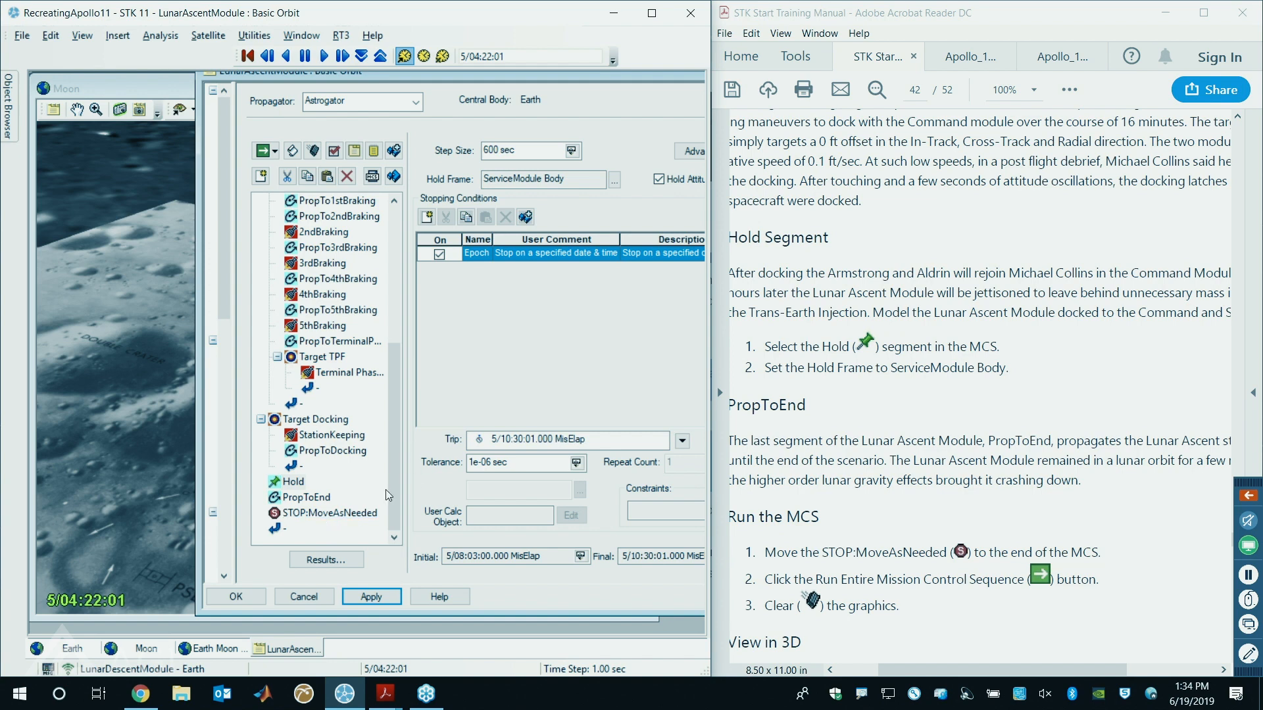
click(372, 597)
- Run the entire Mission Control Sequence of LunarAscentModule and bring up the Apollo 11 Mission Report in the PDF reader
click(889, 478)
scroll(889, 477, down, 3)
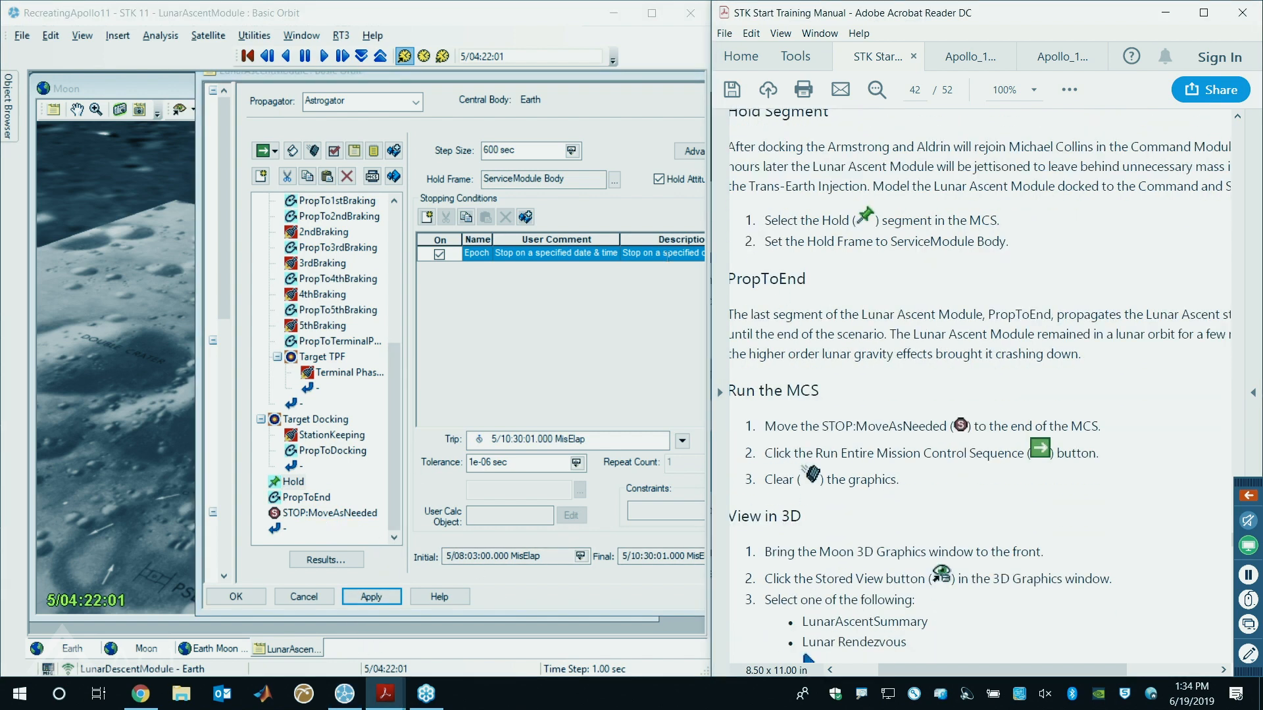
click(372, 596)
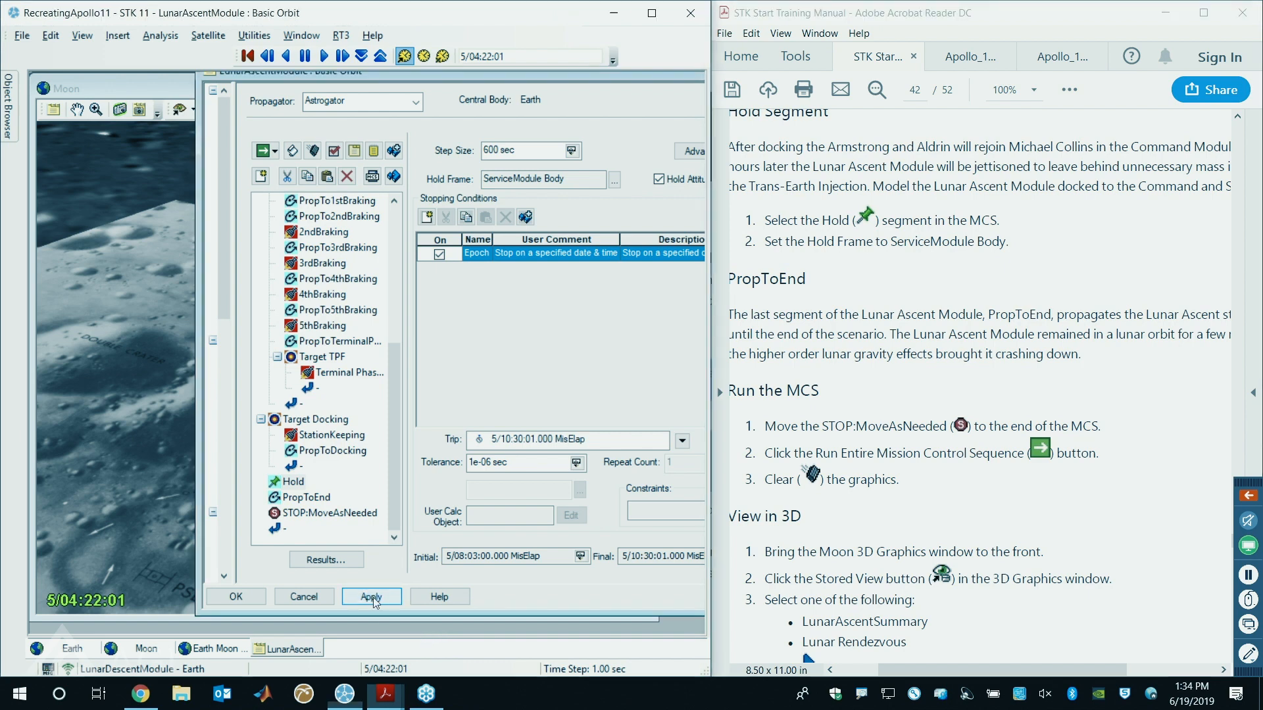
drag(258, 78, 534, 79)
click(543, 157)
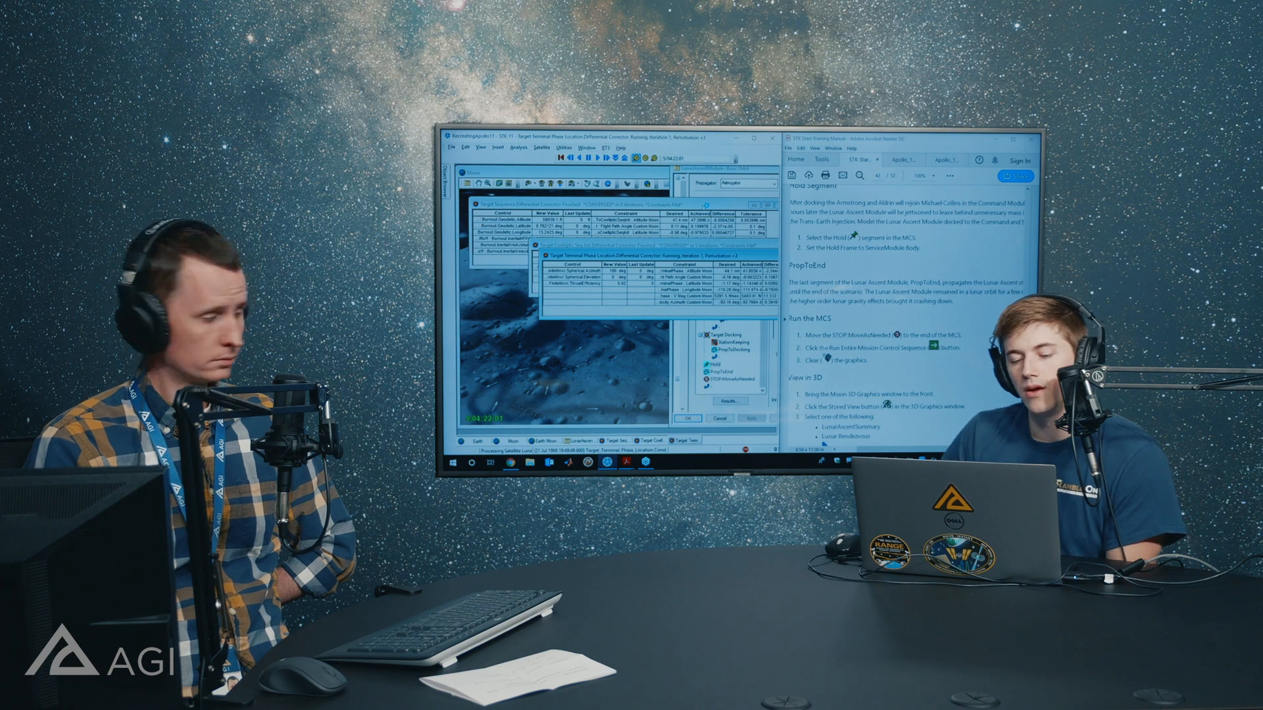
key(ctrl+Tab)
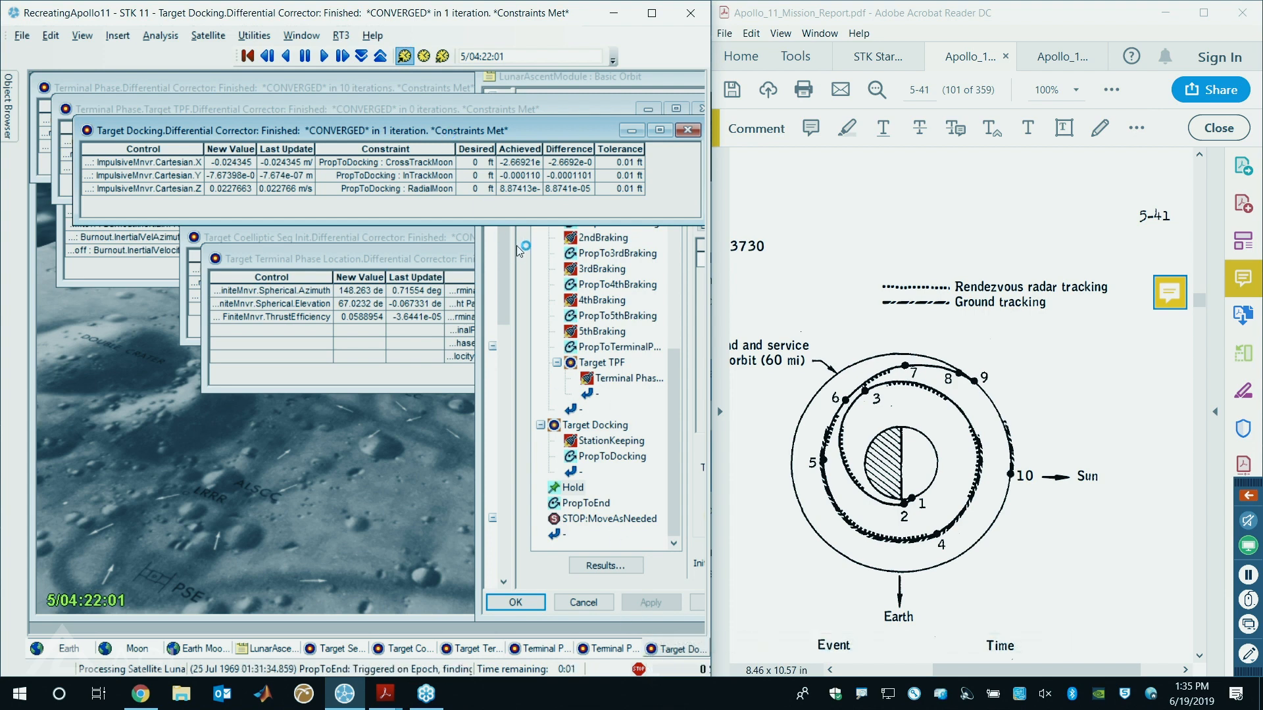
- Accept the LunarAscentModule orbit properties and close all targeting status windows
click(516, 602)
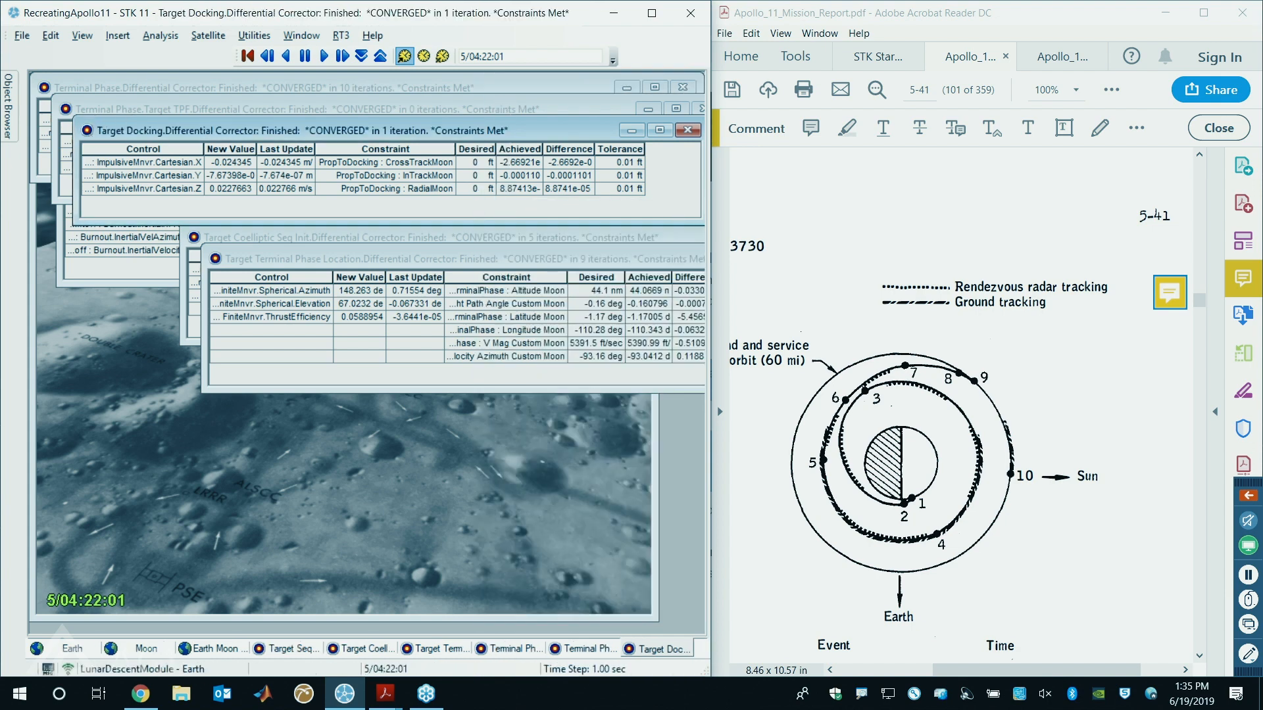
click(89, 131)
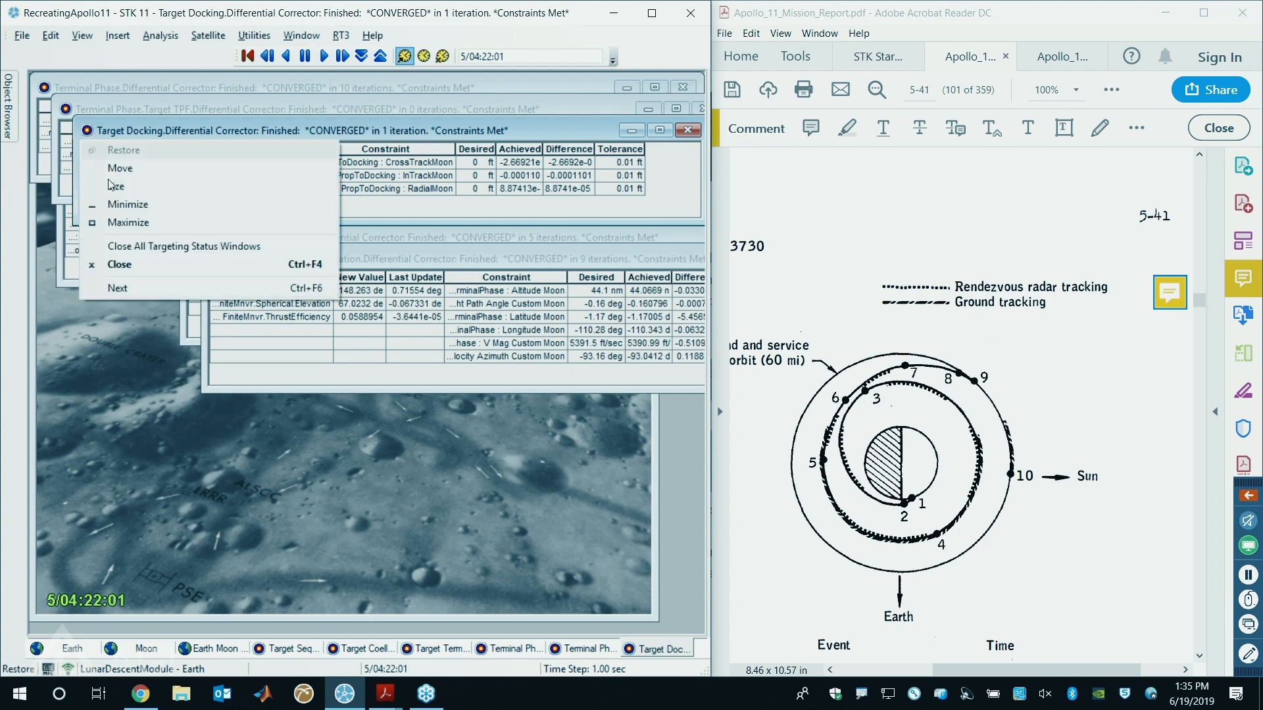
click(152, 247)
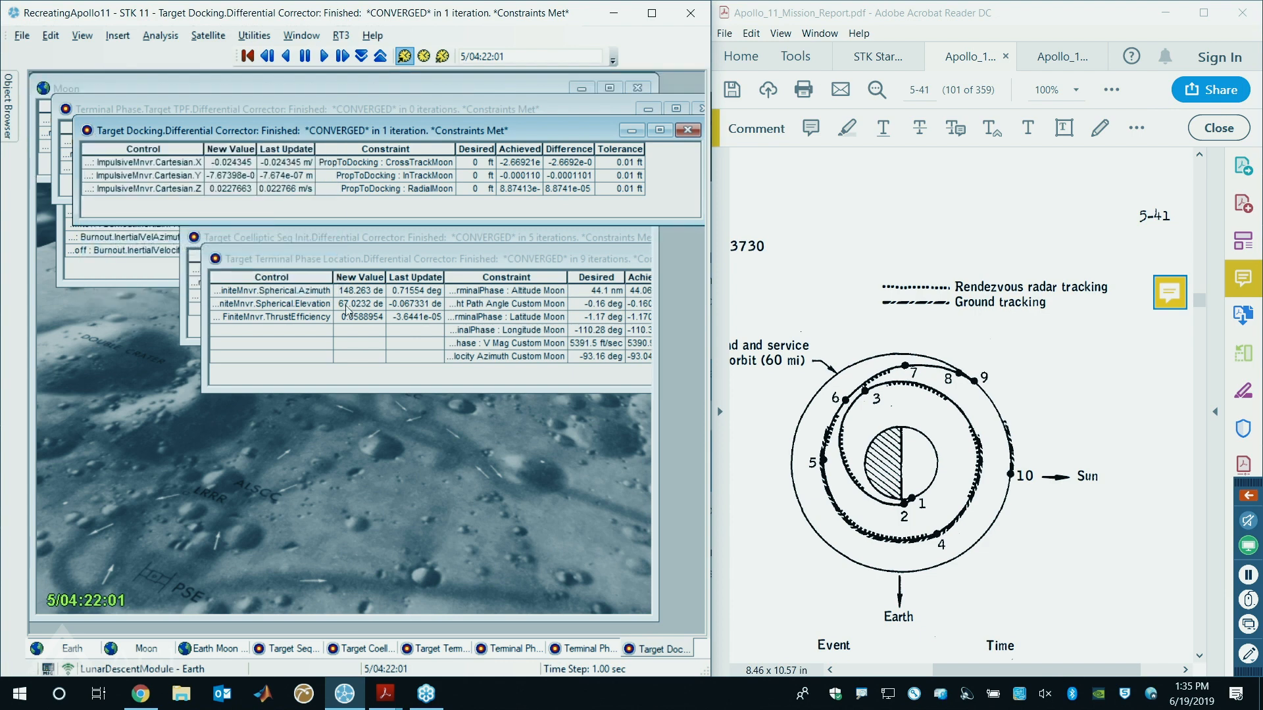
- Clear the leftover Mission Control Sequence graphics of LunarAscentModule from the Moon view through its orbit properties and accept them
scroll(389, 334, down, 10)
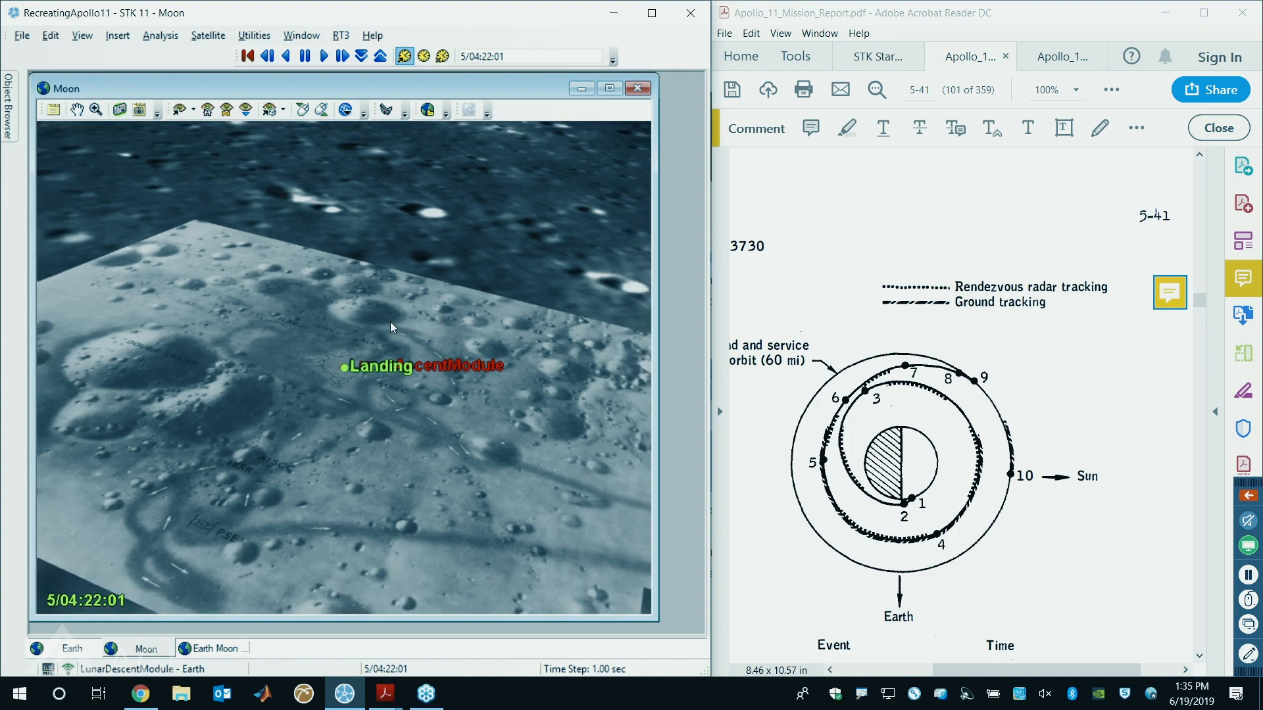
scroll(406, 365, down, 10)
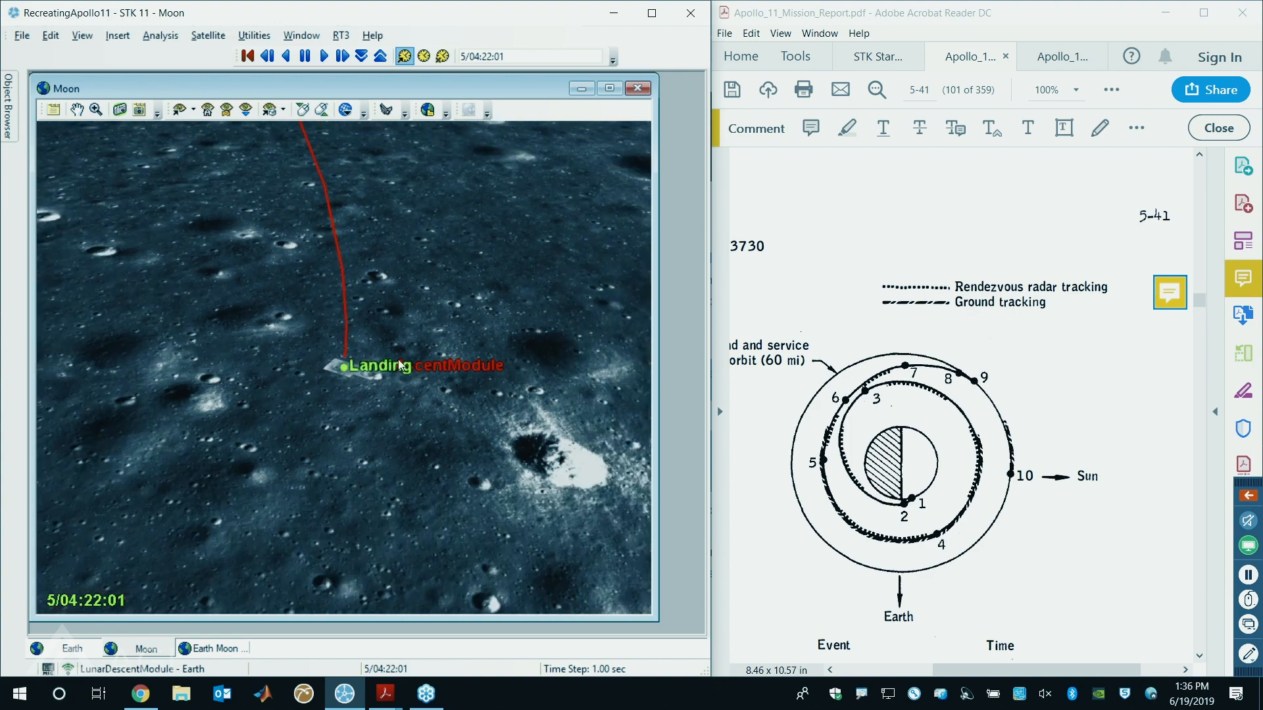
scroll(303, 377, down, 15)
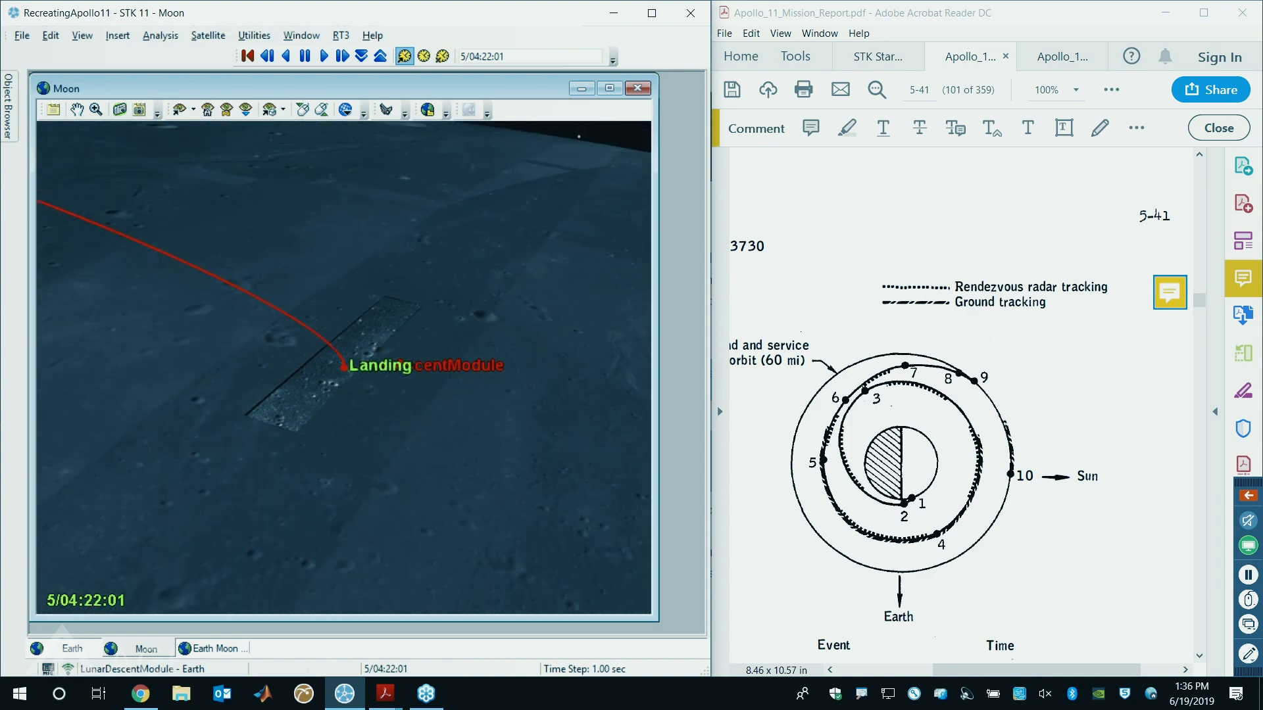
mouse_move(344, 379)
mouse_down()
mouse_move(319, 381)
mouse_move(347, 369)
mouse_move(344, 379)
mouse_up()
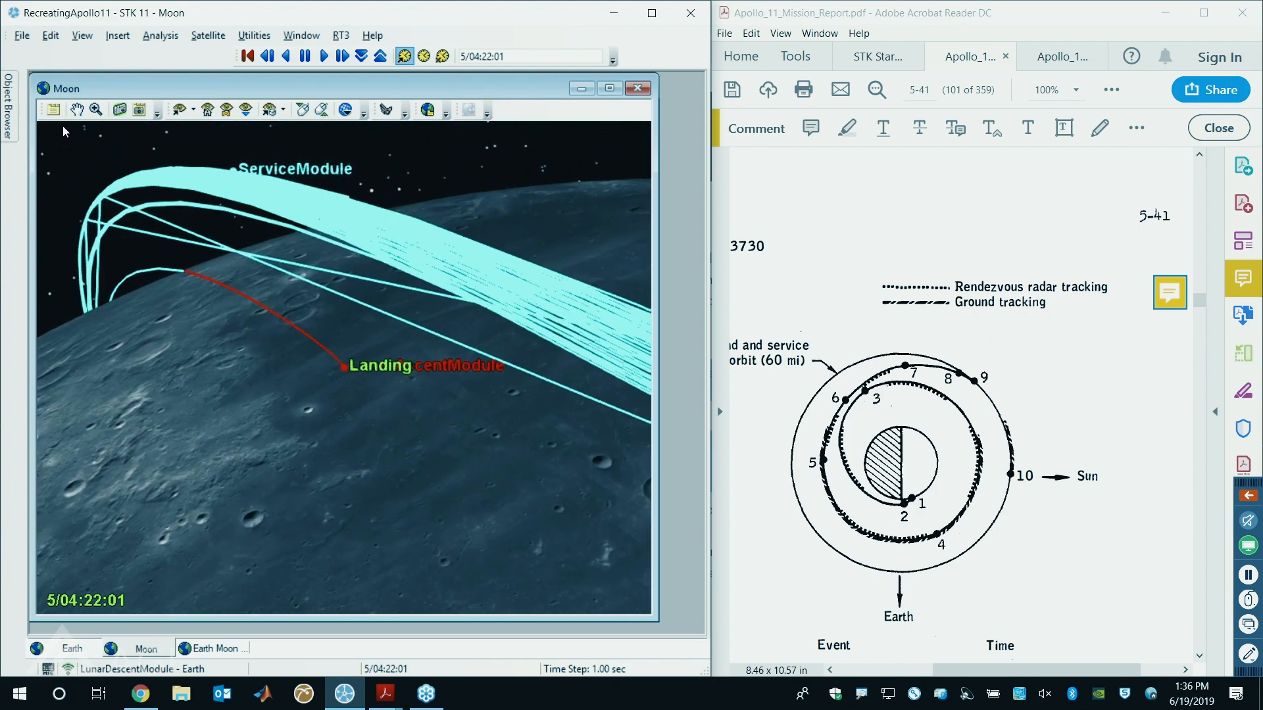
mouse_move(8, 107)
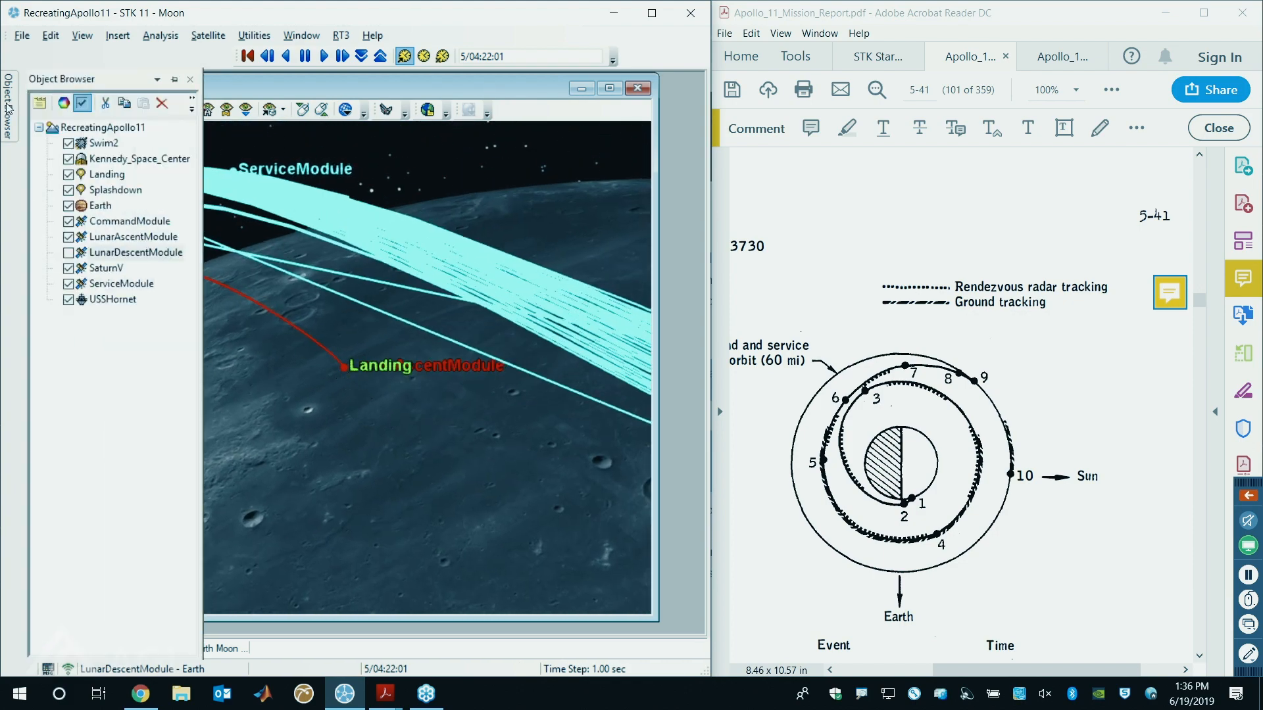
right_click(117, 240)
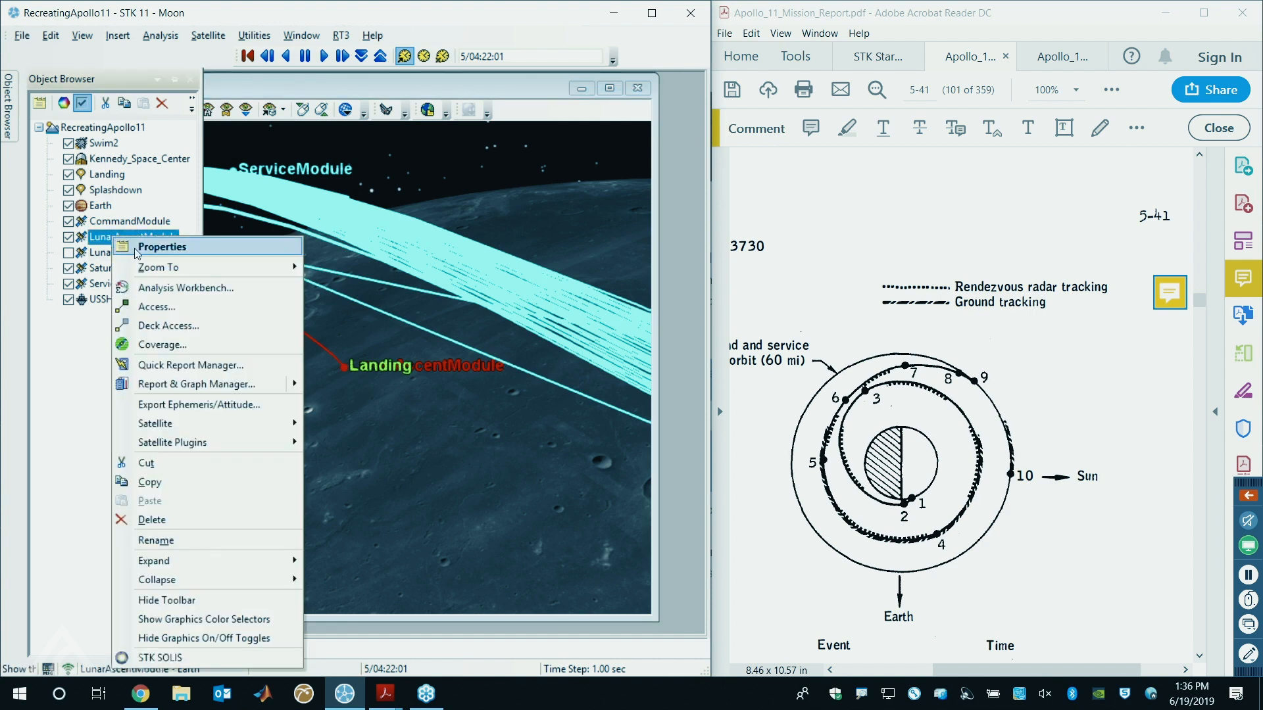
click(162, 247)
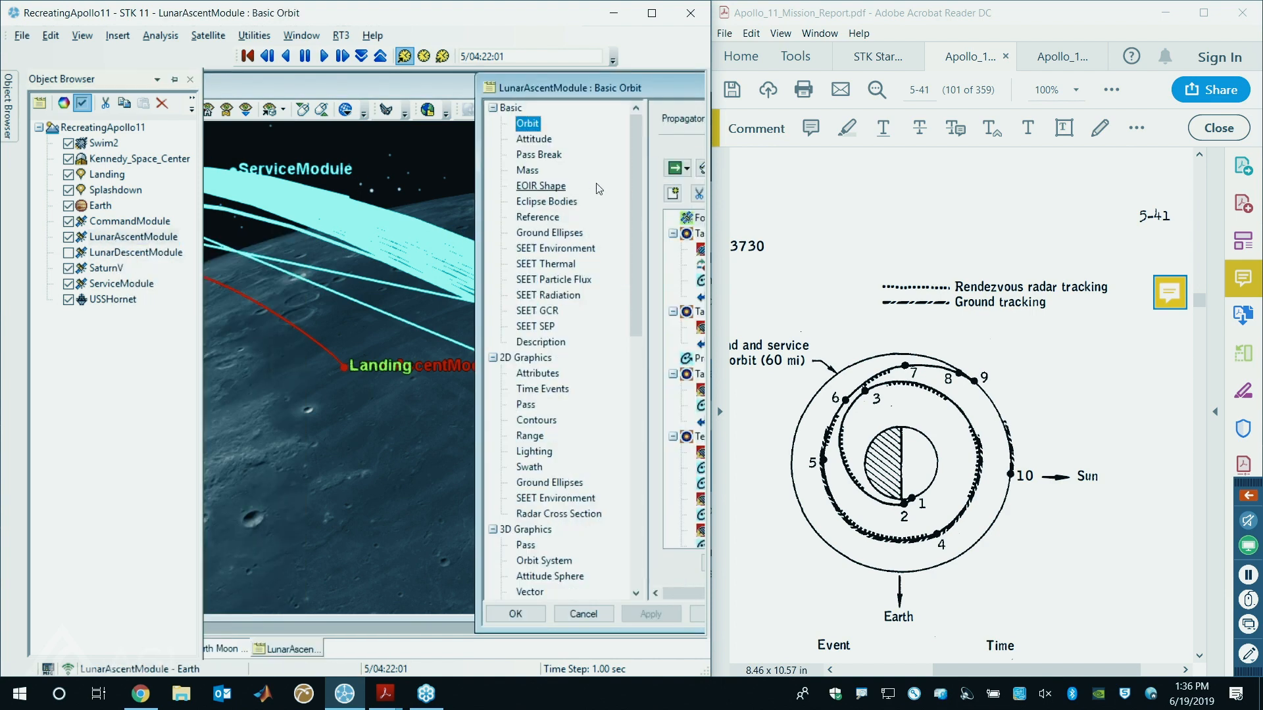
drag(672, 592, 702, 520)
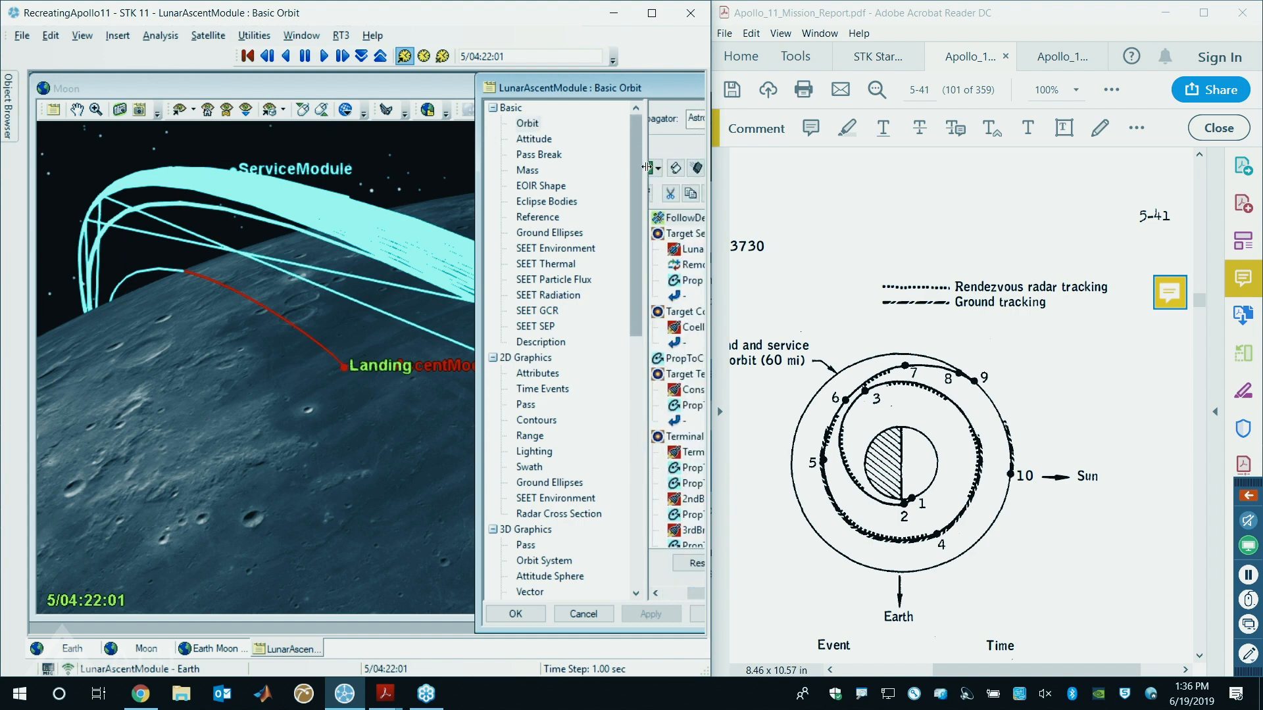
drag(605, 171, 552, 173)
click(617, 168)
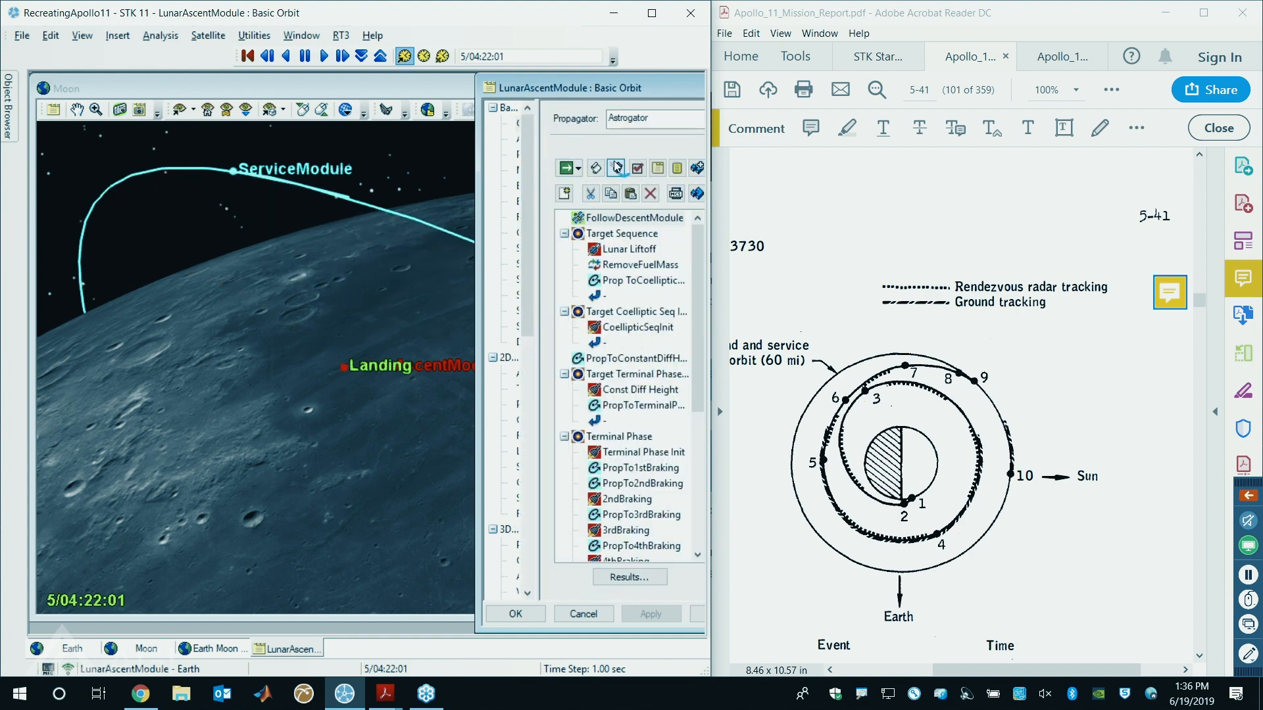
click(527, 614)
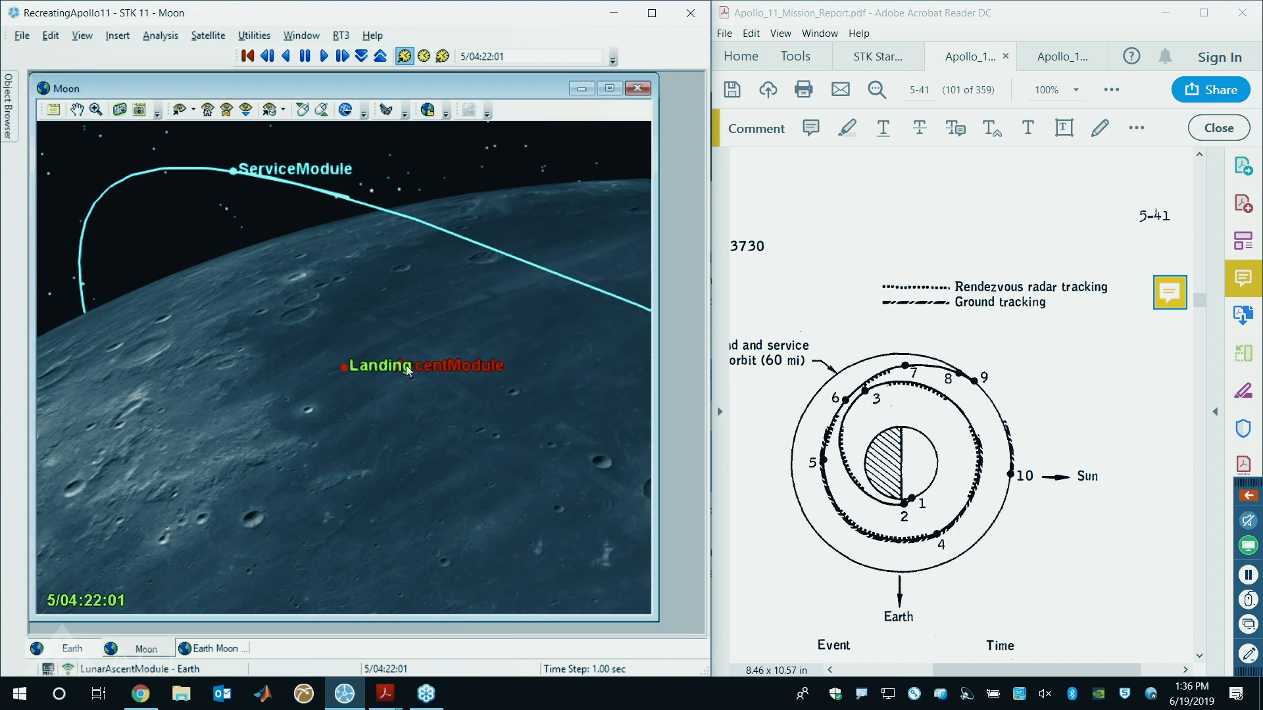
- Switch the Moon window to the LunarAscentSummary stored view and frame the whole Moon with both spacecraft
scroll(331, 354, up, 5)
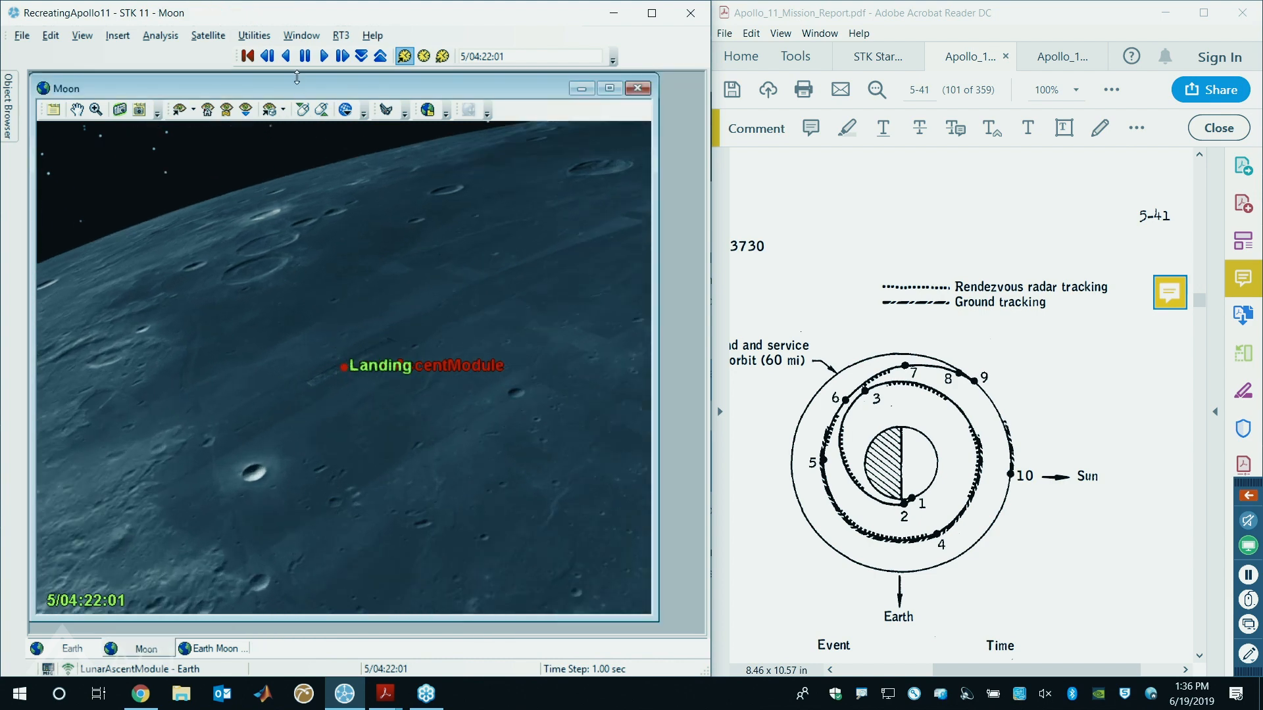
click(284, 112)
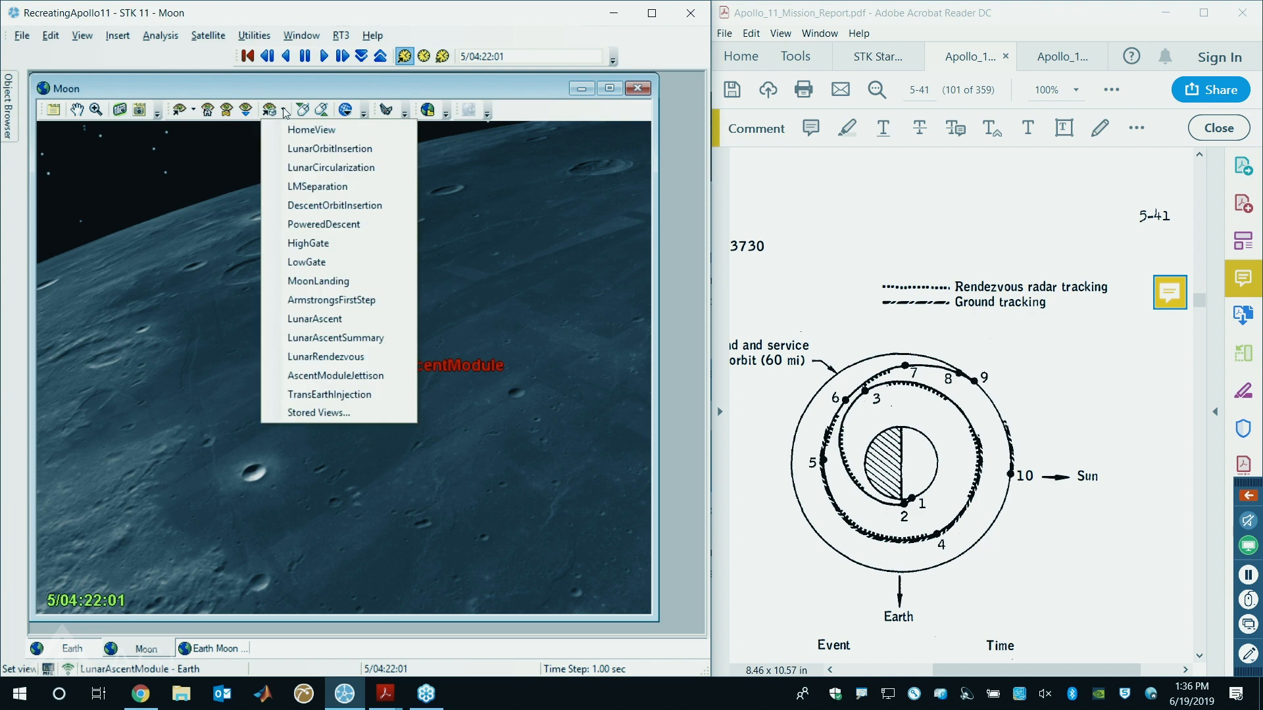
click(350, 338)
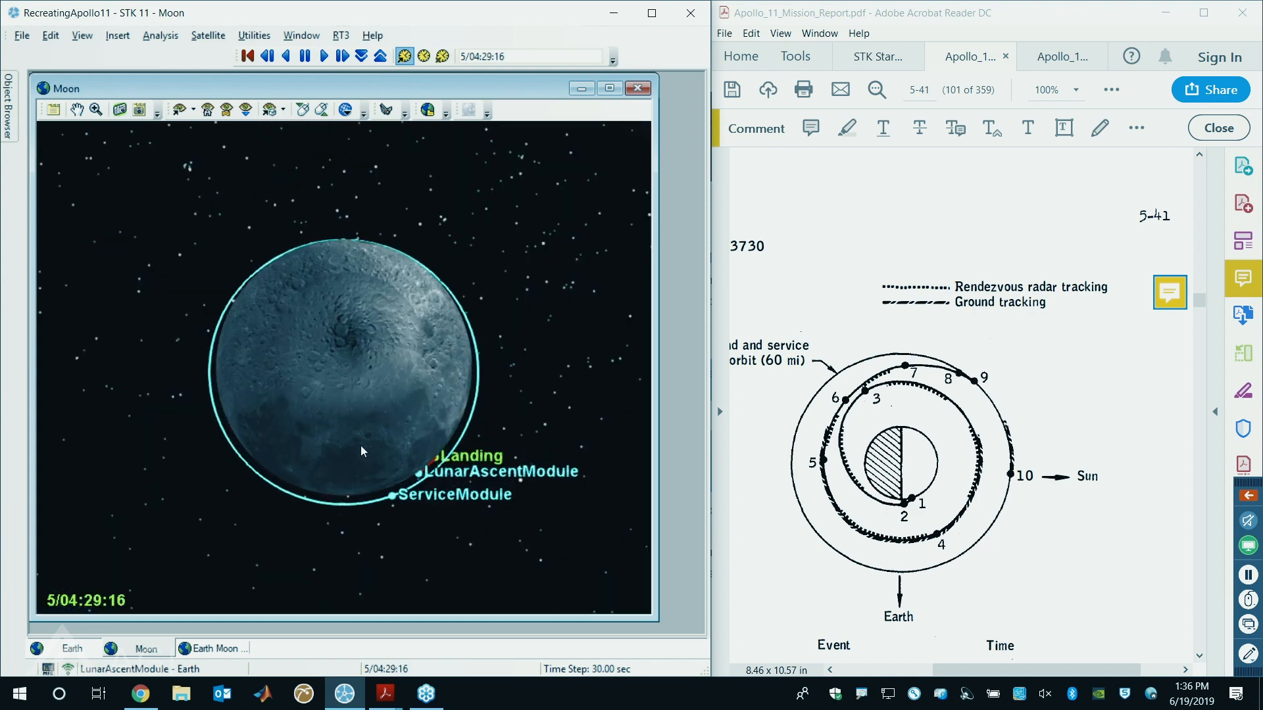
drag(357, 440, 365, 428)
scroll(504, 490, up, 3)
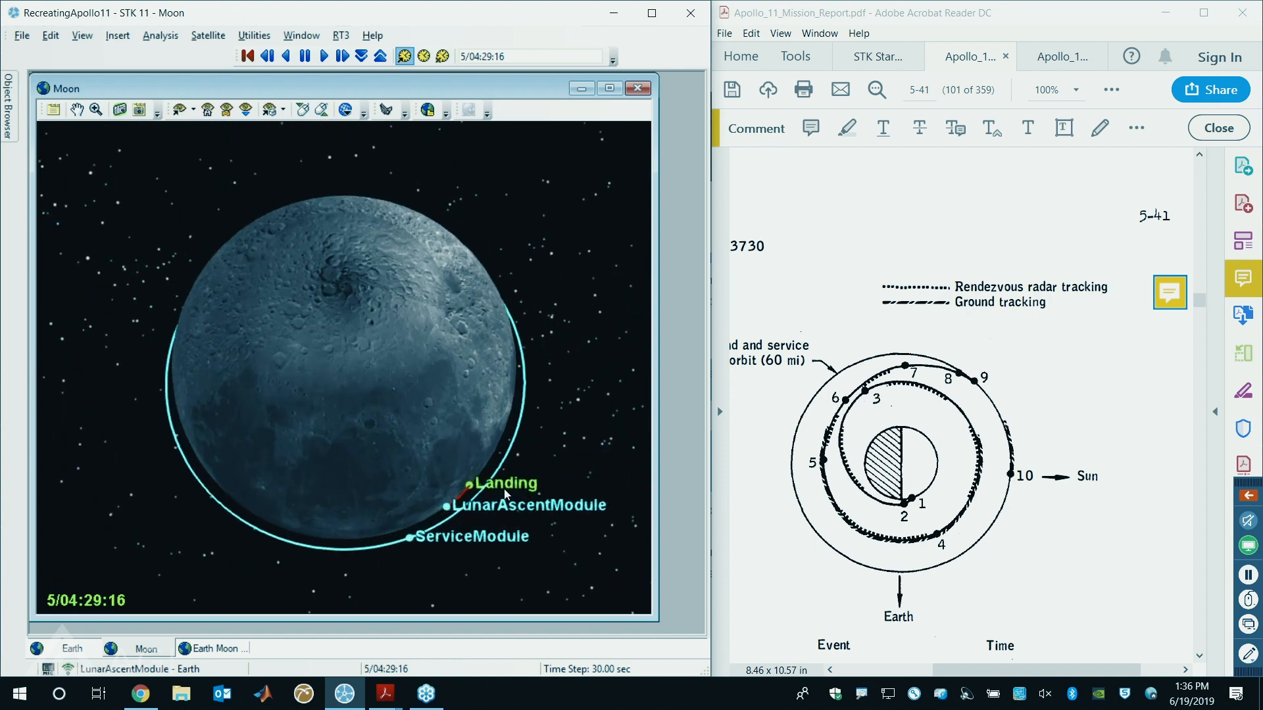
- Play the animation at a 30-second time step and follow LunarAscentModule and ServiceModule around the Moon, comparing with the report's diagram
click(326, 59)
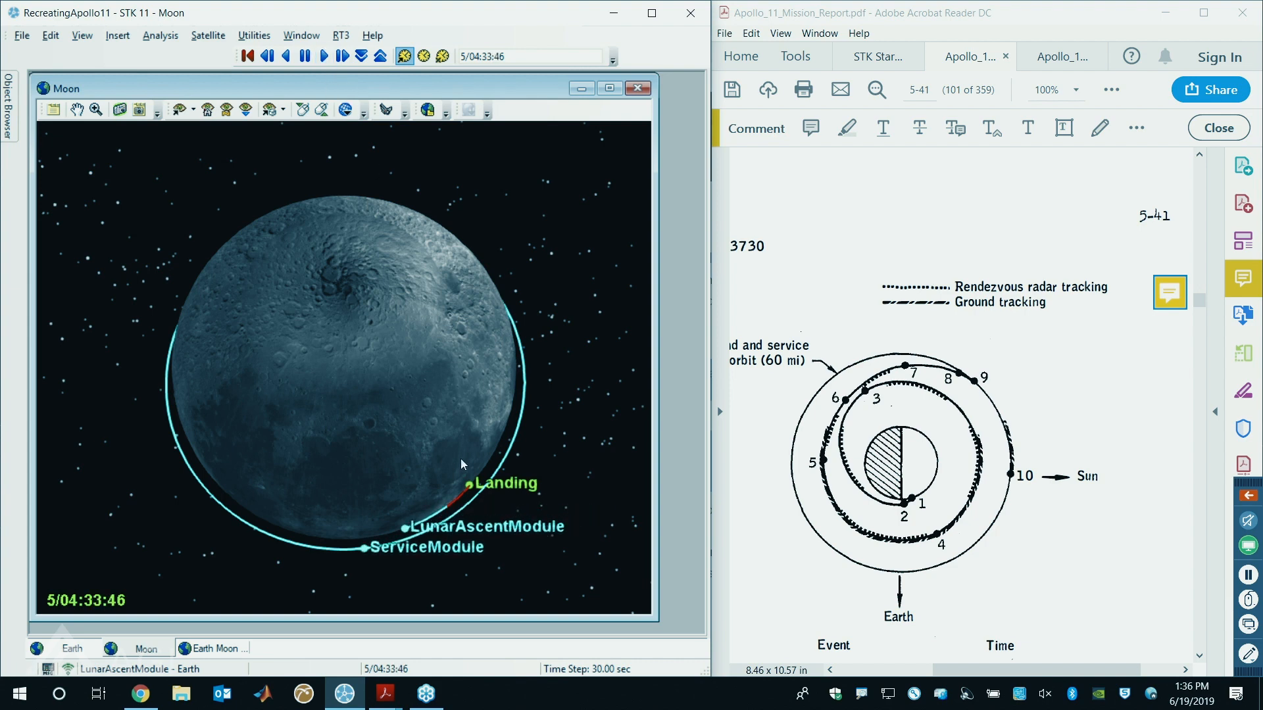
drag(379, 411, 444, 505)
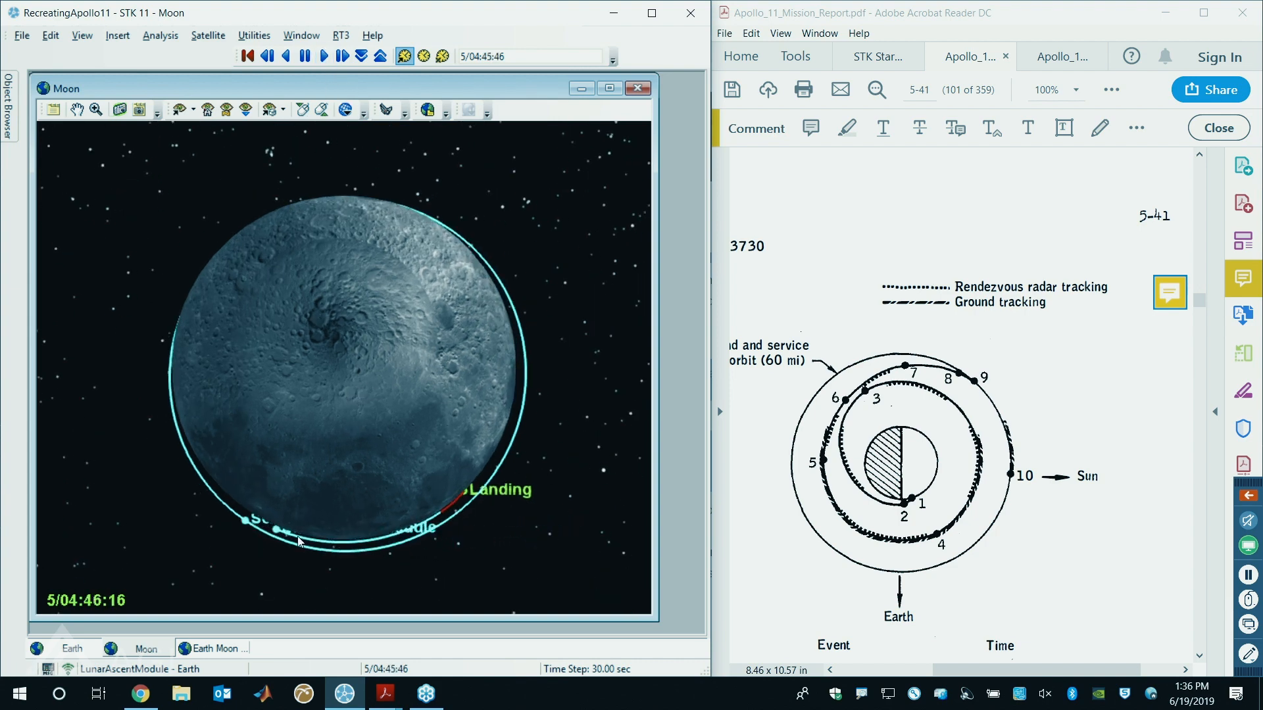
drag(310, 388, 332, 395)
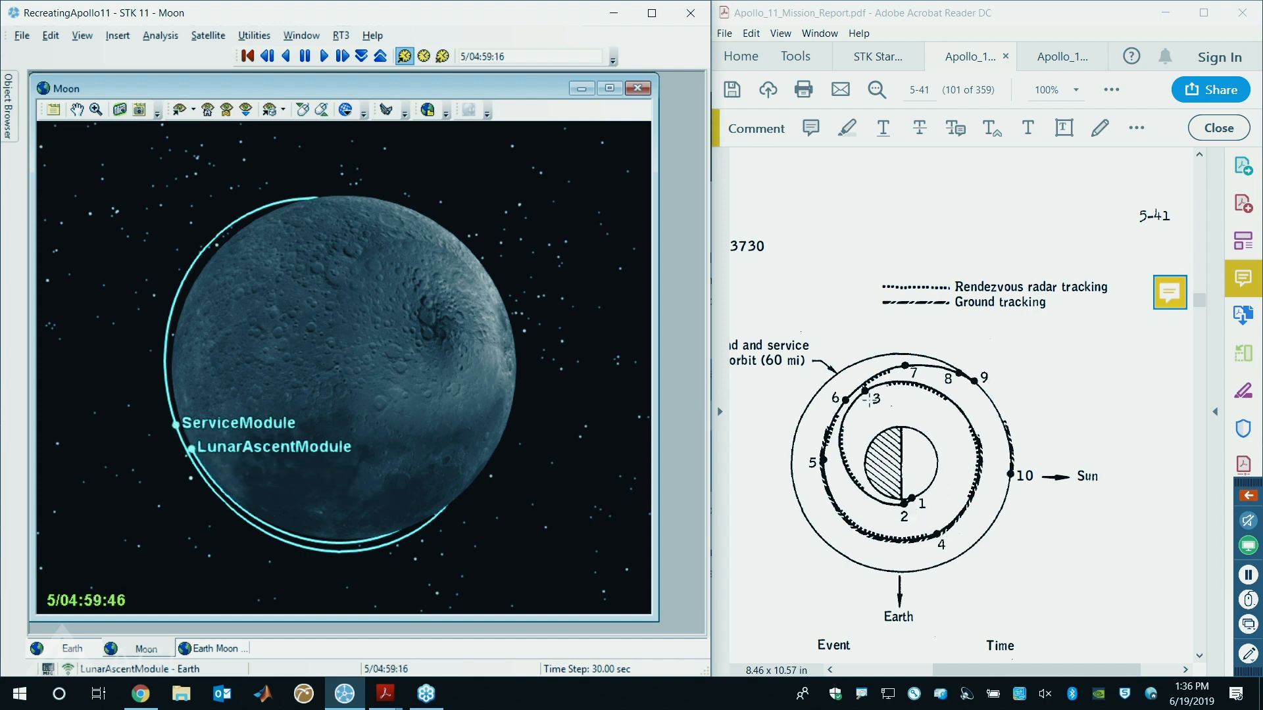
scroll(407, 348, down, 1)
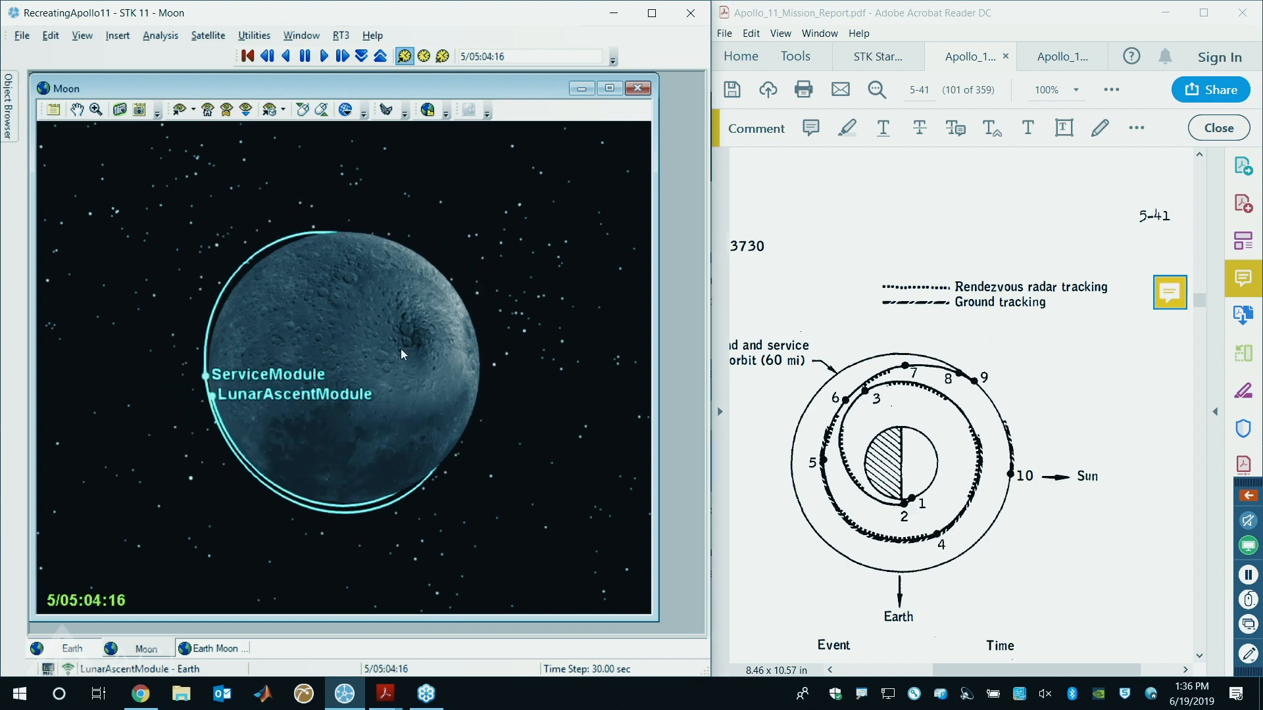
drag(385, 354, 375, 367)
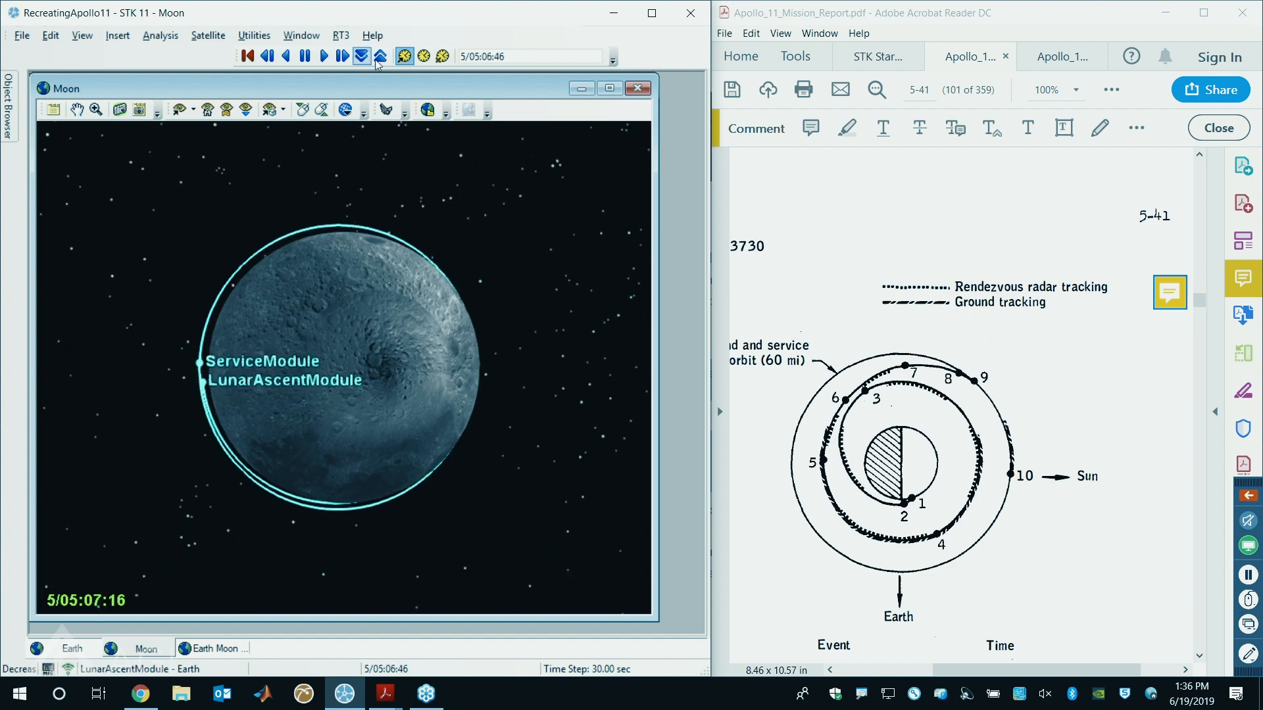
click(380, 58)
click(361, 56)
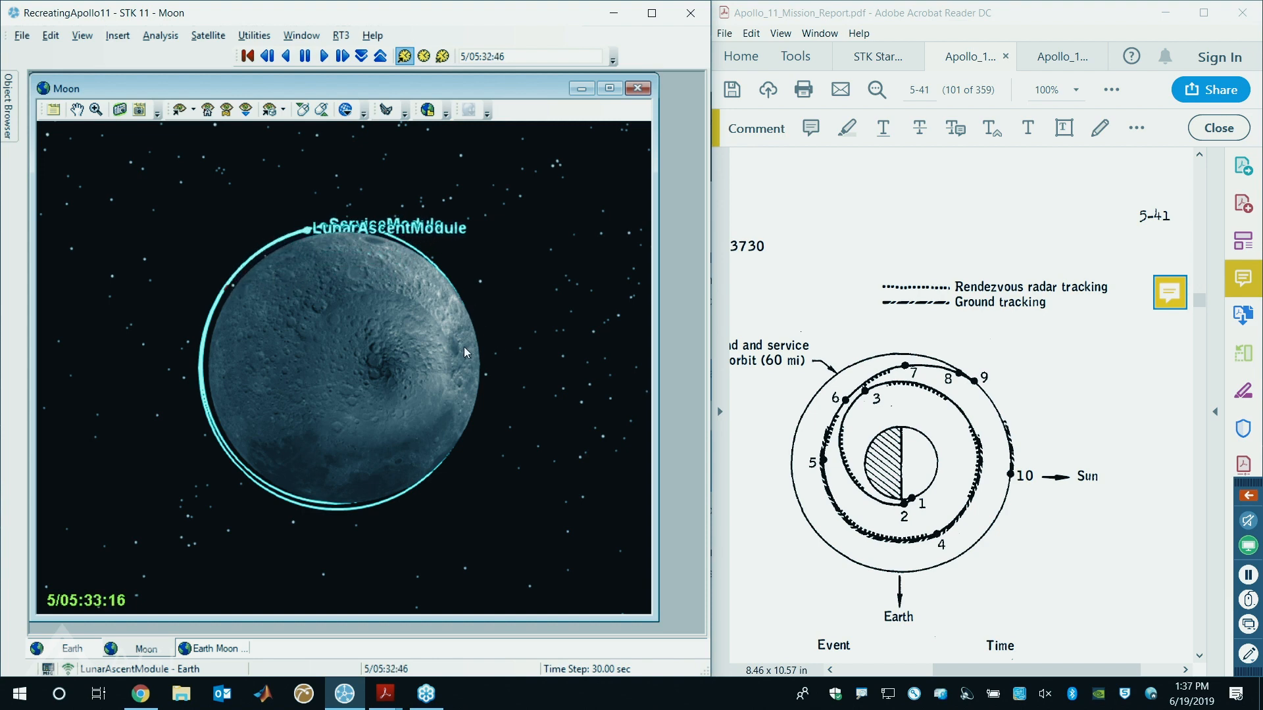
scroll(461, 349, down, 2)
drag(385, 353, 334, 342)
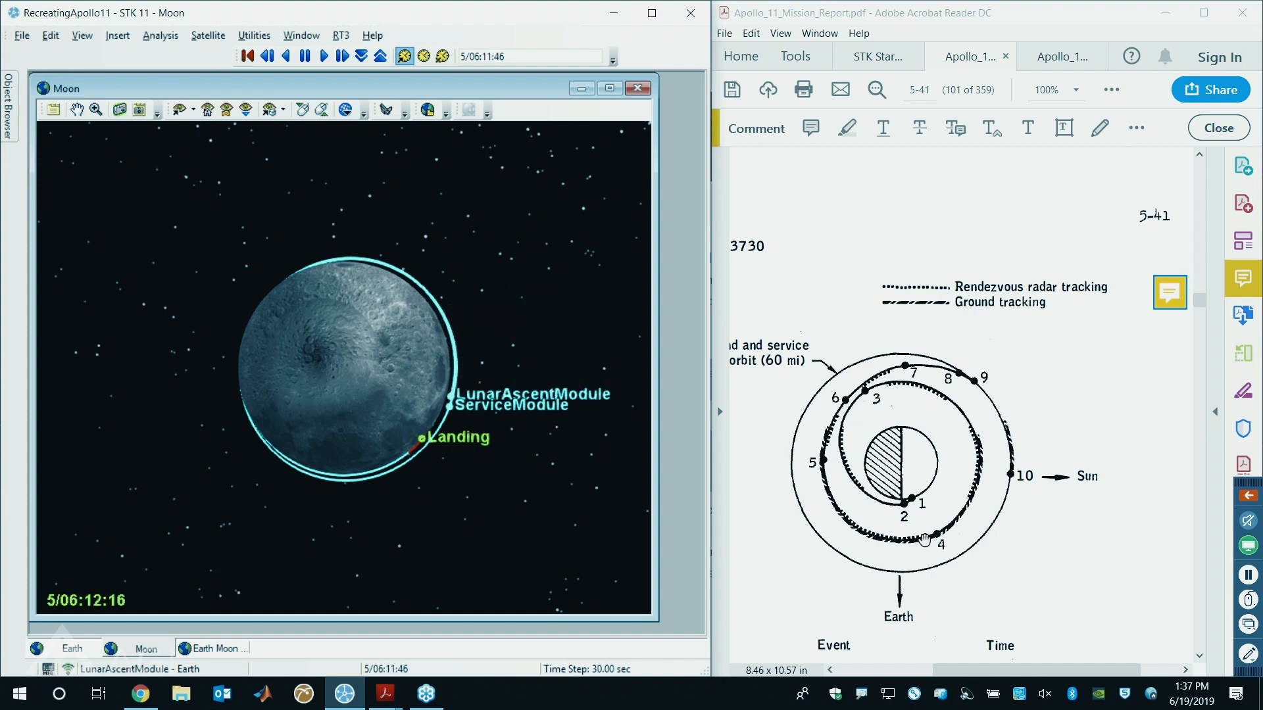
- Examine from closer up how LunarAscentModule's orbit closes in on ServiceModule during the final revolution over the far side
scroll(482, 507, up, 1)
scroll(483, 508, up, 2)
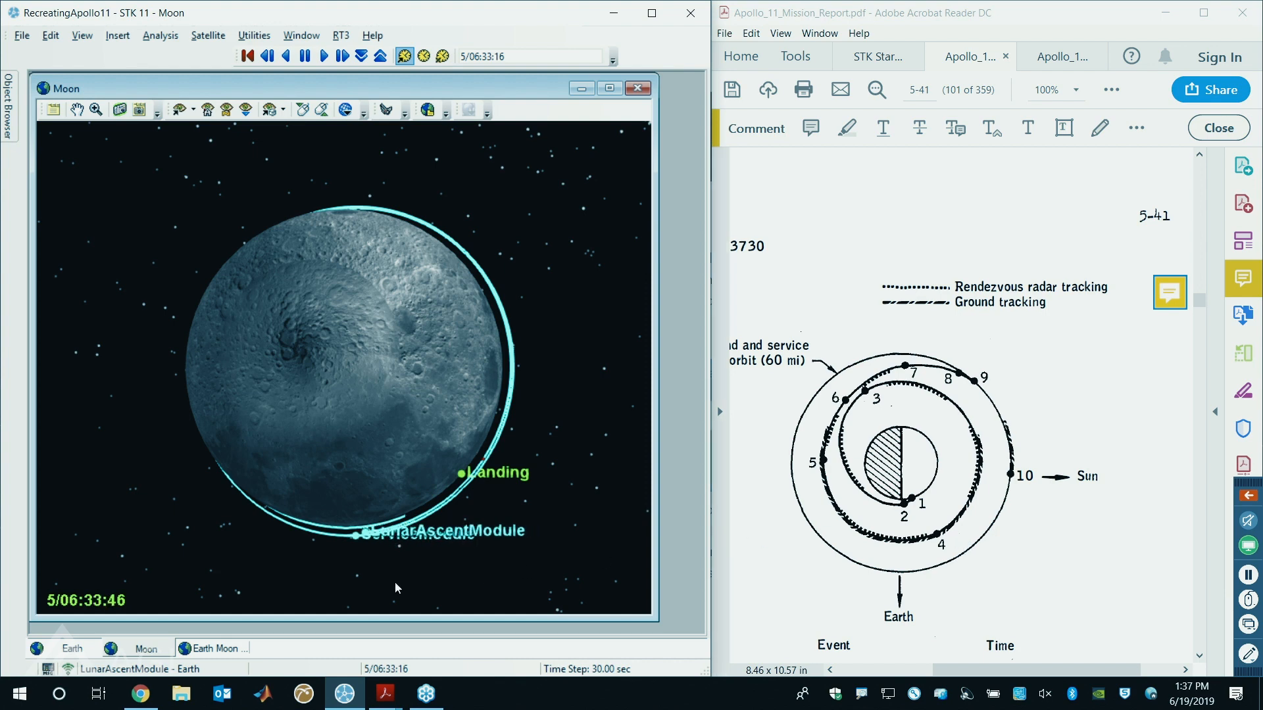
drag(362, 366, 427, 382)
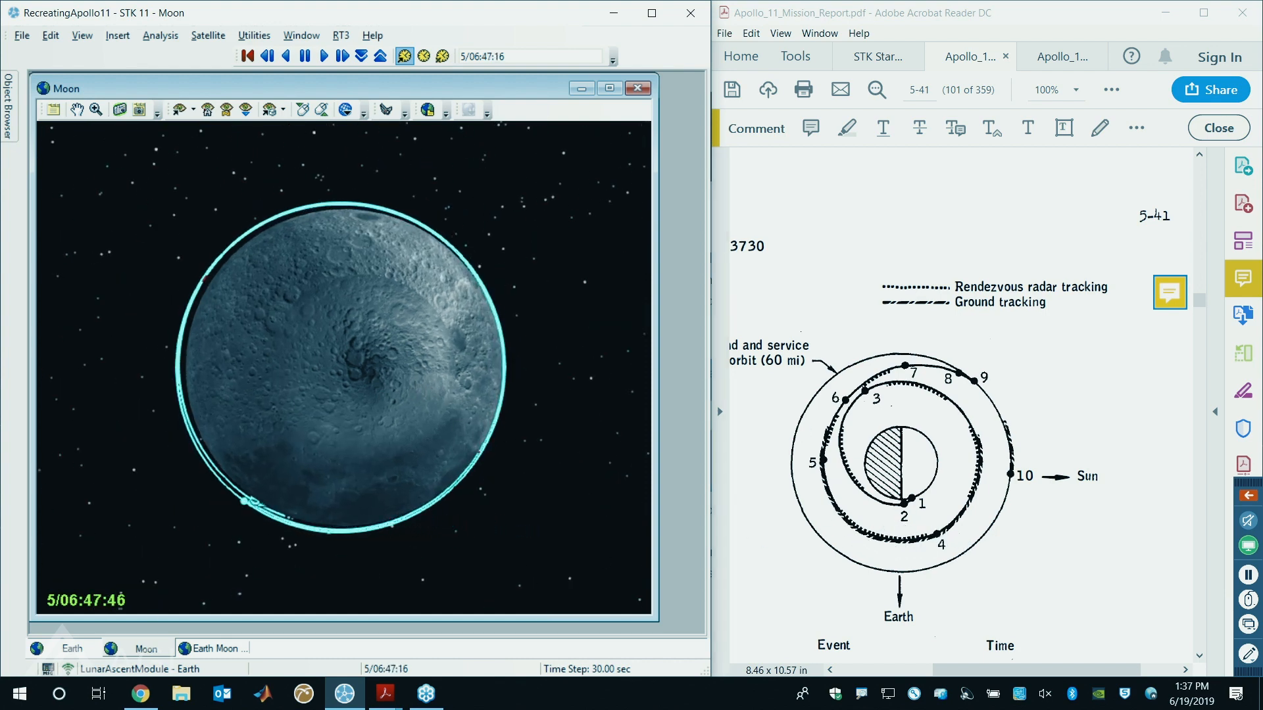
drag(270, 406, 190, 427)
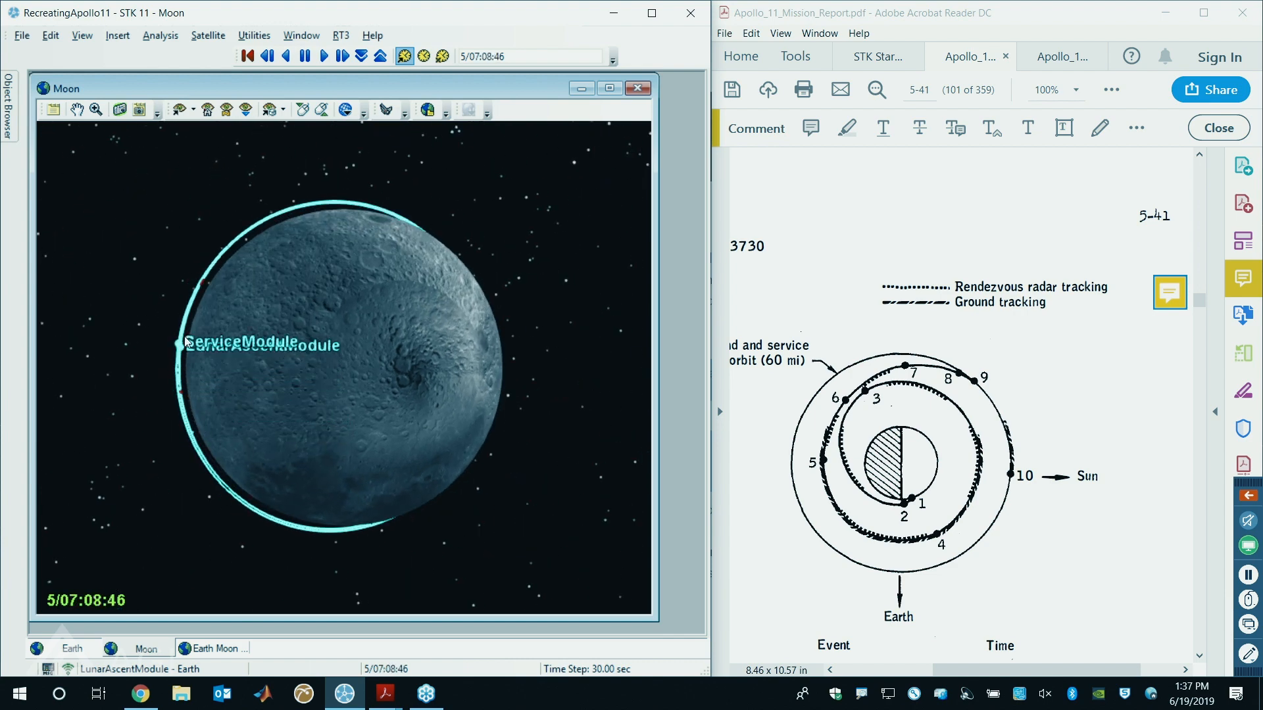
right_drag(196, 318, 220, 263)
drag(220, 262, 184, 303)
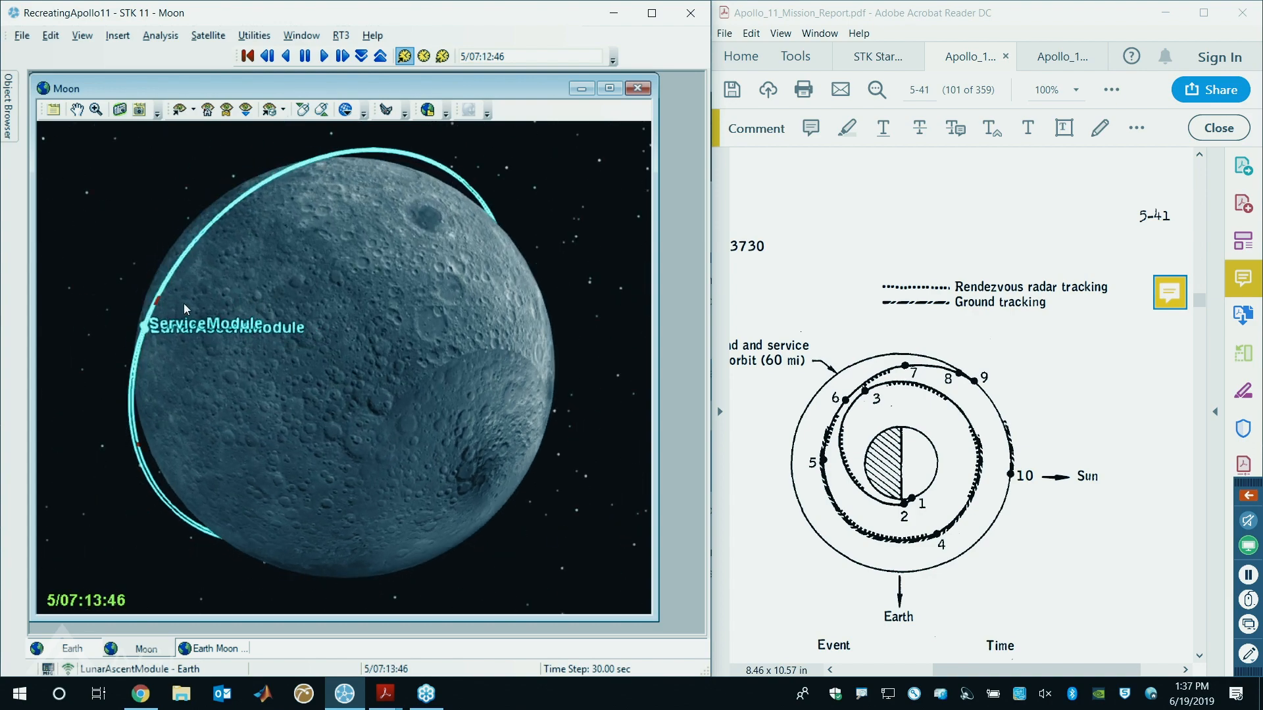
scroll(174, 275, up, 2)
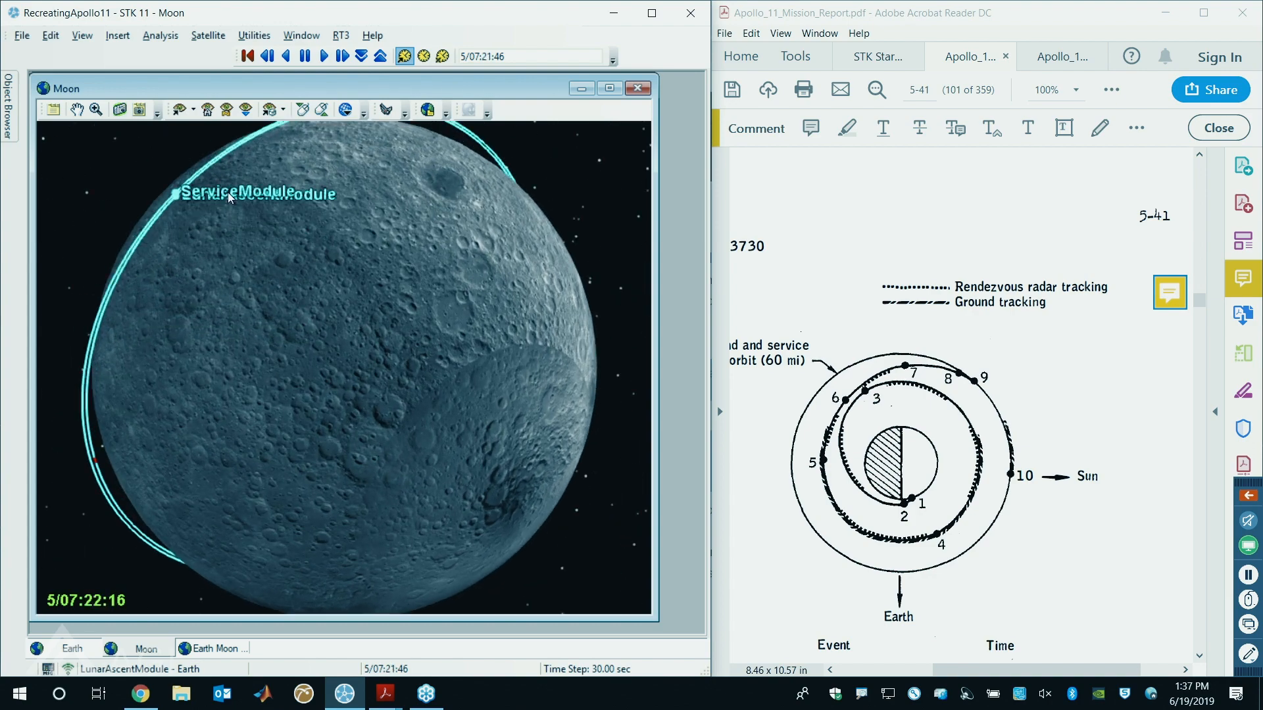
scroll(247, 204, up, 2)
scroll(247, 204, down, 5)
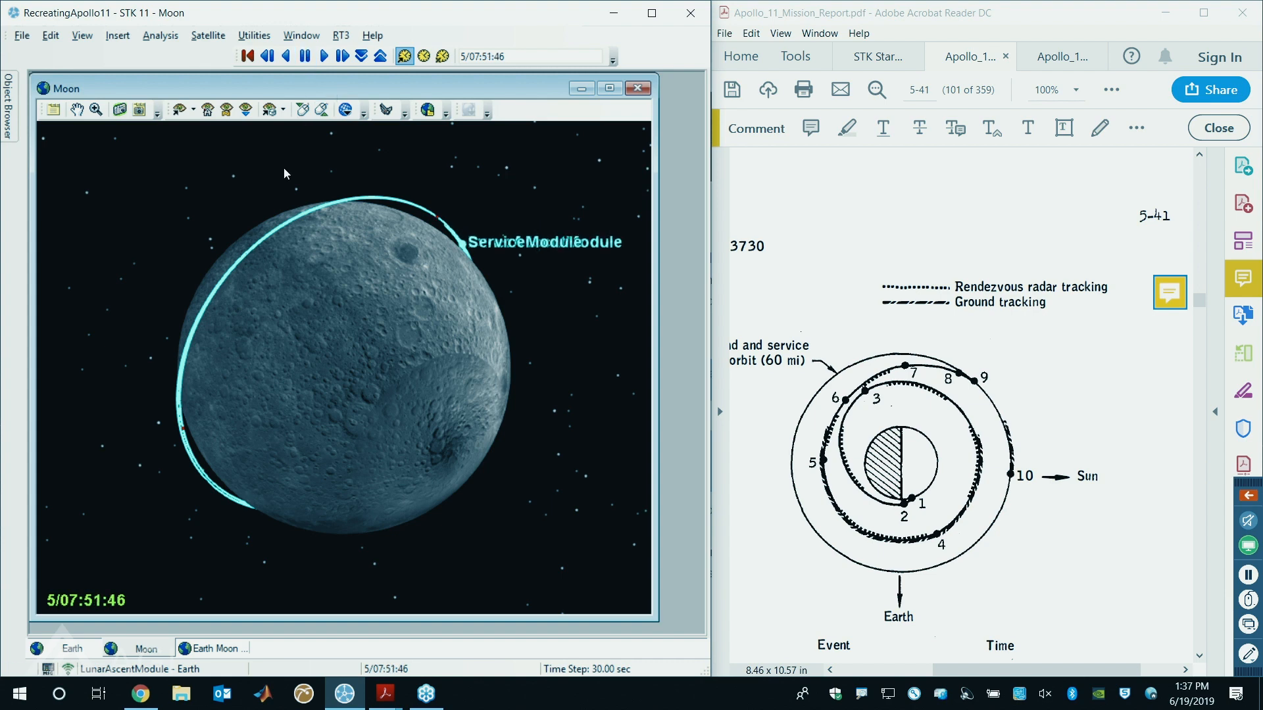
- Switch the Moon window to the LunarRendezvous stored view and look along both spacecraft's trajectories above the lunar horizon
click(283, 111)
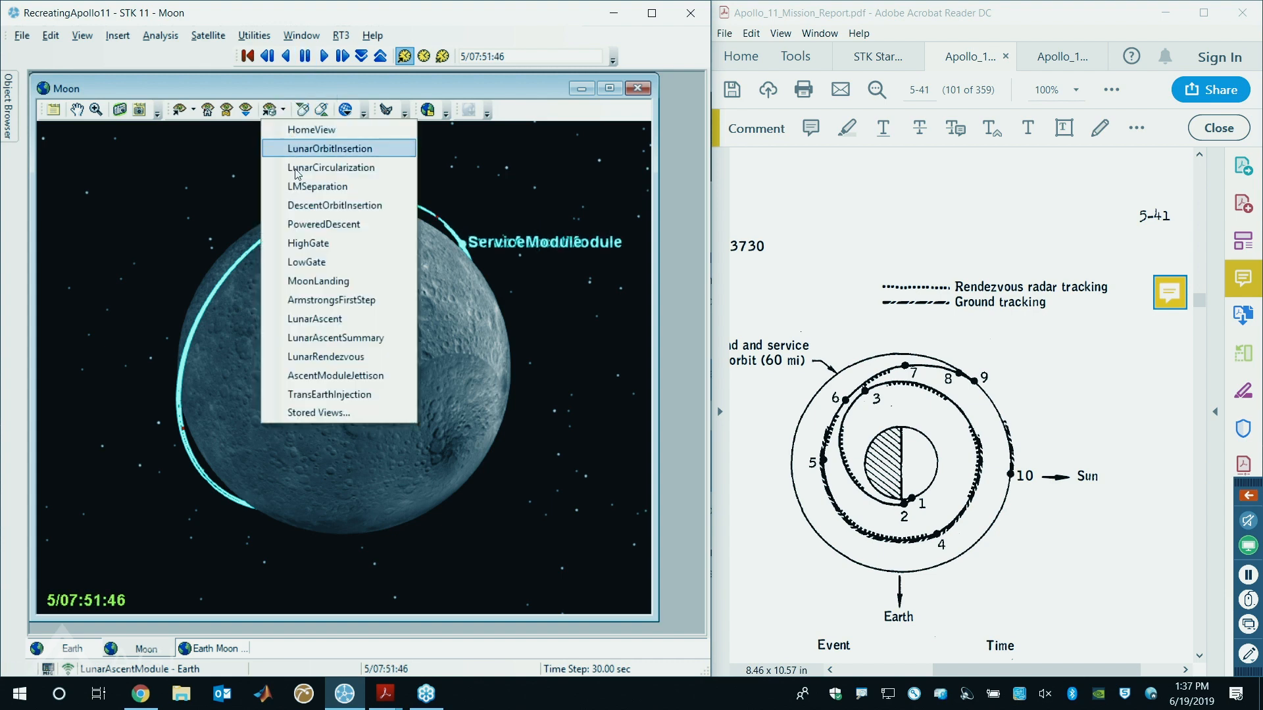
click(309, 357)
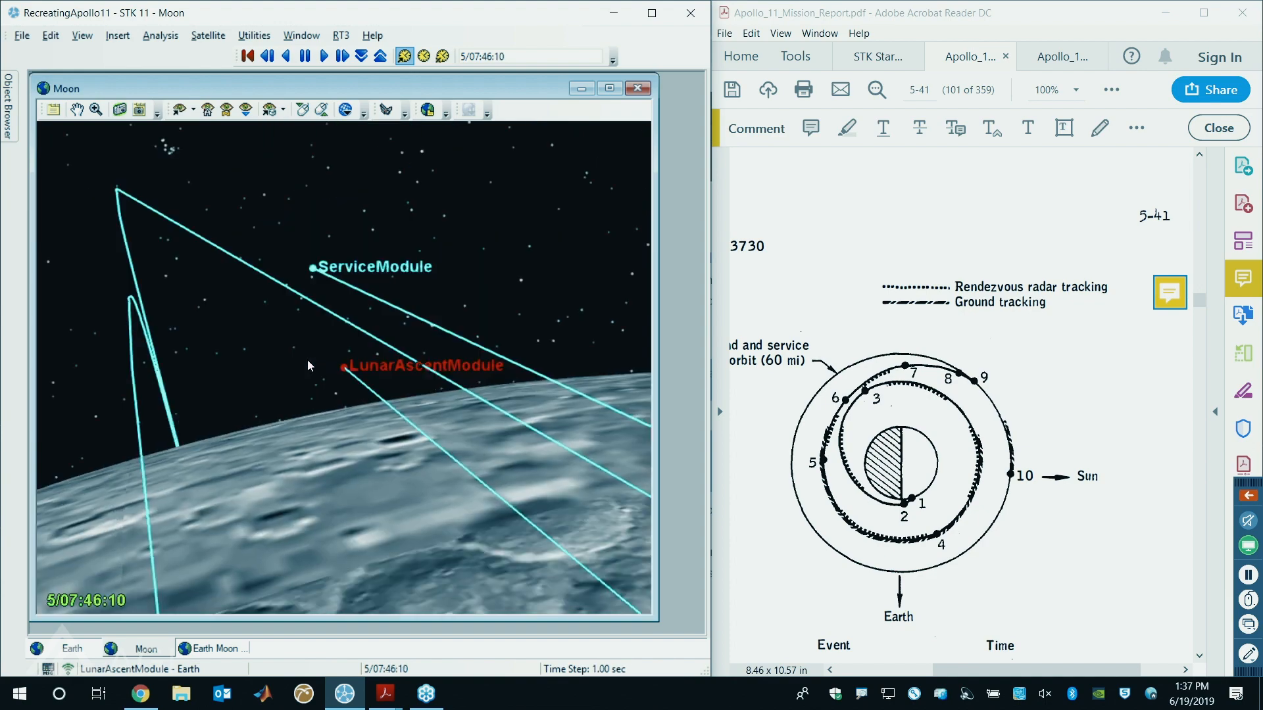
drag(414, 363, 292, 352)
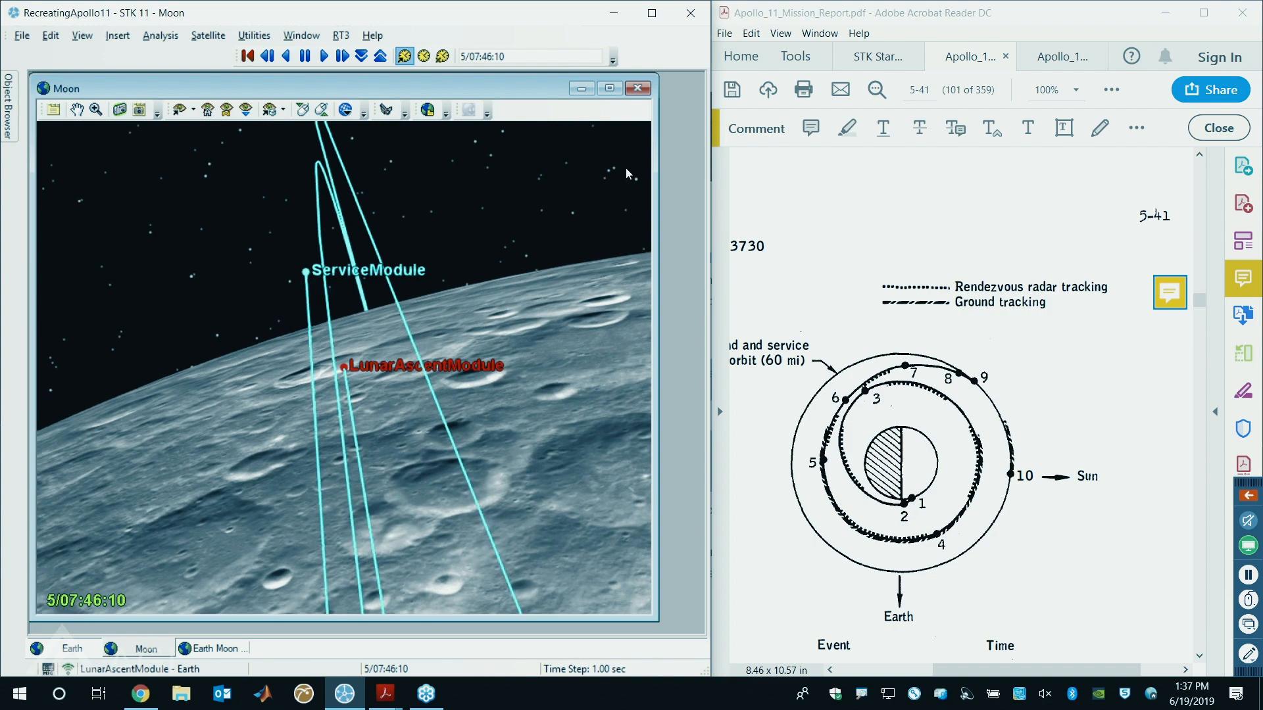
drag(605, 193, 597, 203)
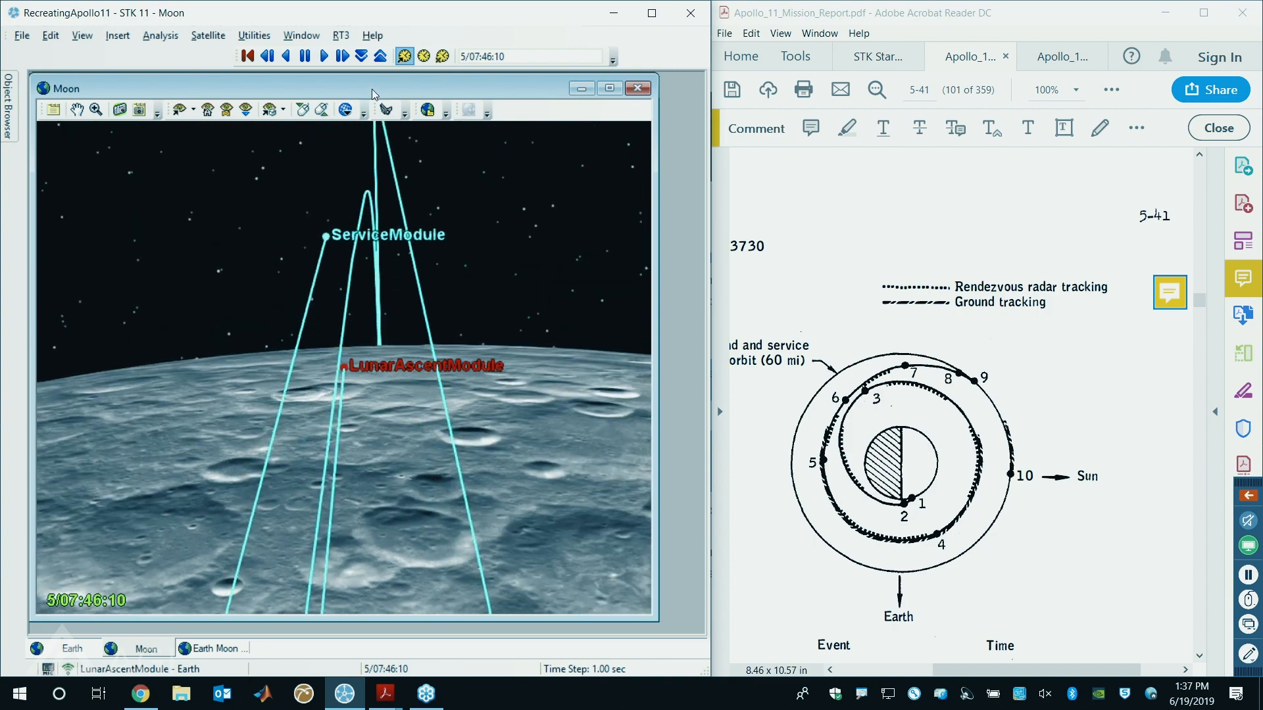
- Reduce the animation time step to 0.50 sec and play the rendezvous, examining LunarAscentModule's approach to ServiceModule from several angles
click(363, 60)
click(327, 62)
drag(356, 462, 353, 452)
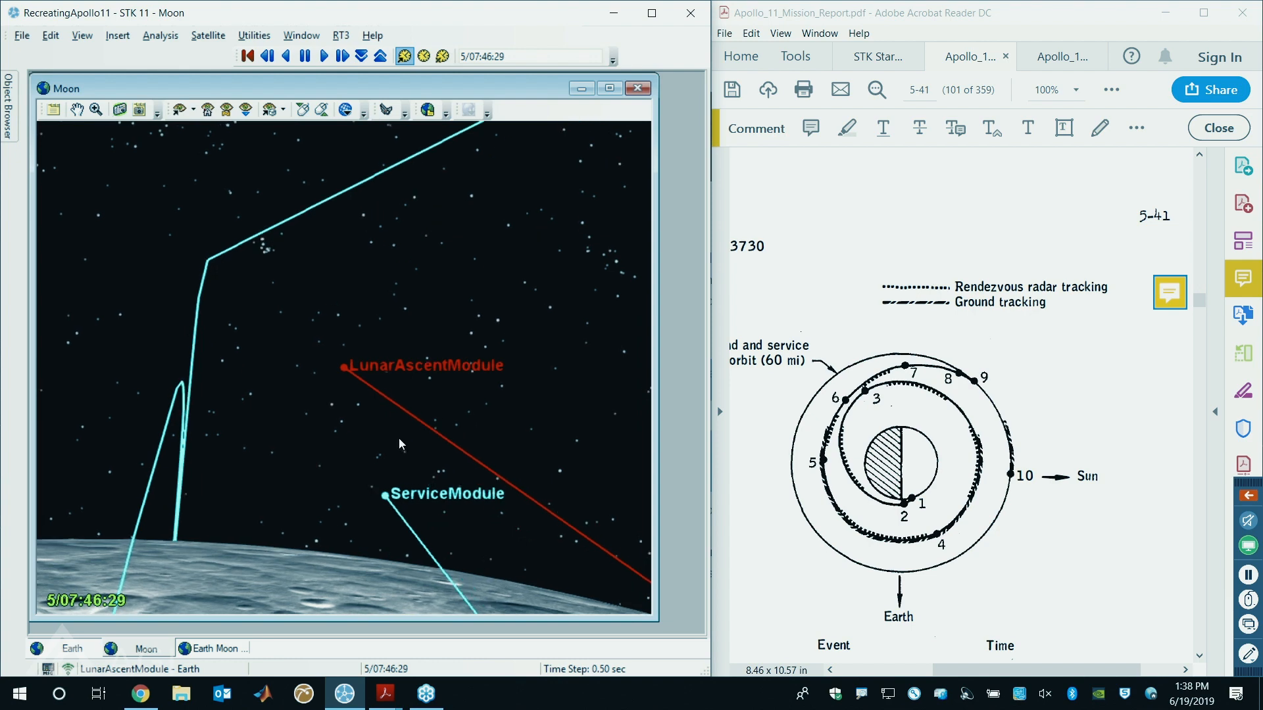
drag(413, 442, 388, 372)
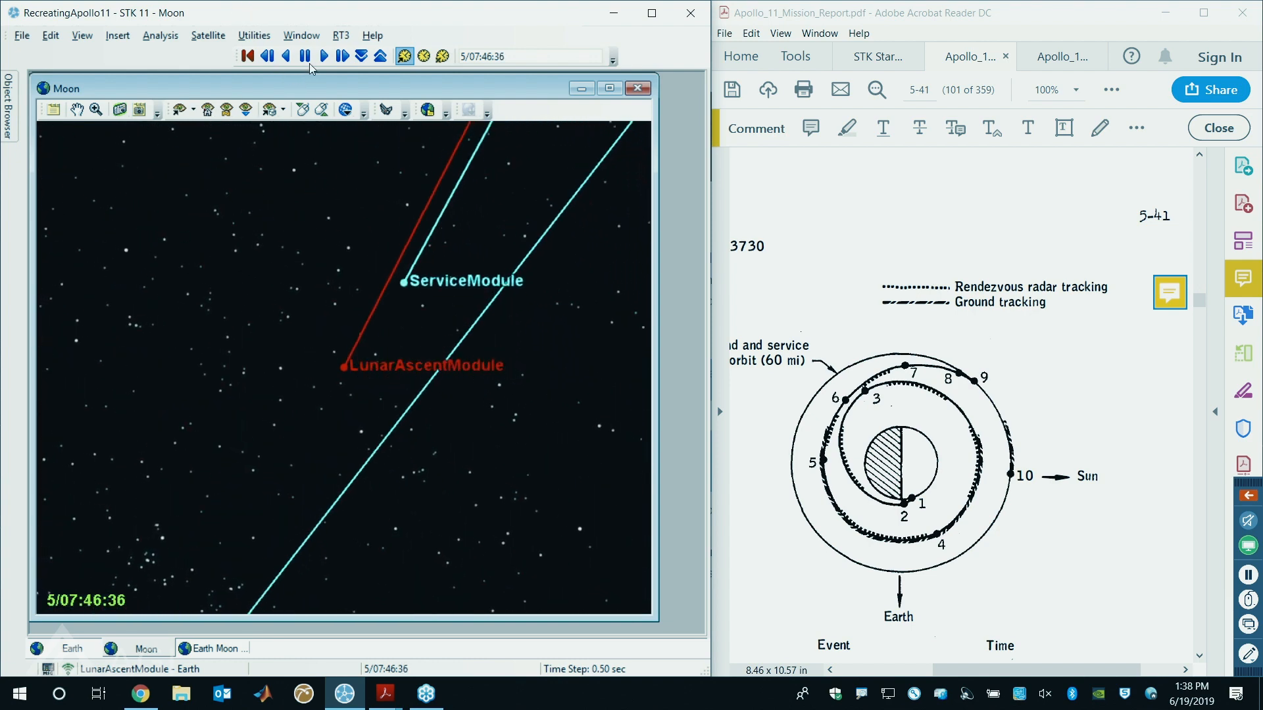
drag(456, 394, 511, 431)
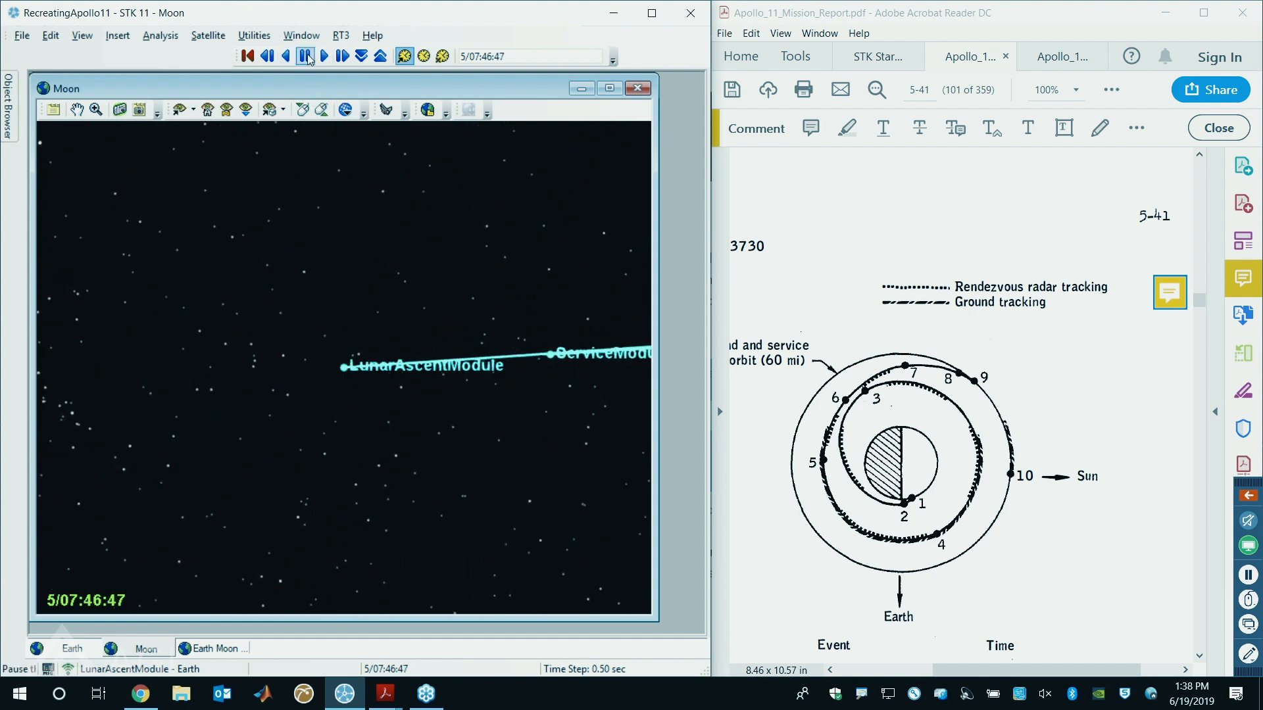
drag(317, 225, 321, 373)
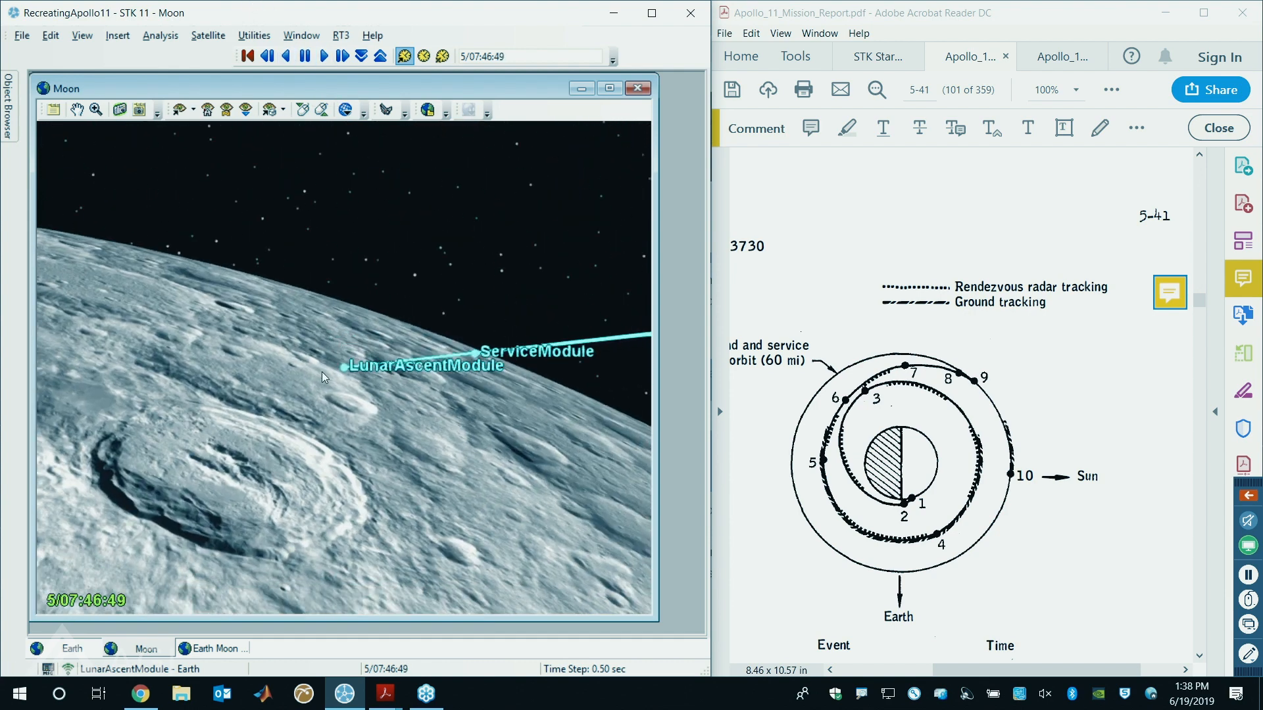
- Play the rendezvous animation, raise its time step to 10 sec, and follow LunarAscentModule until it reaches ServiceModule
click(326, 58)
click(380, 57)
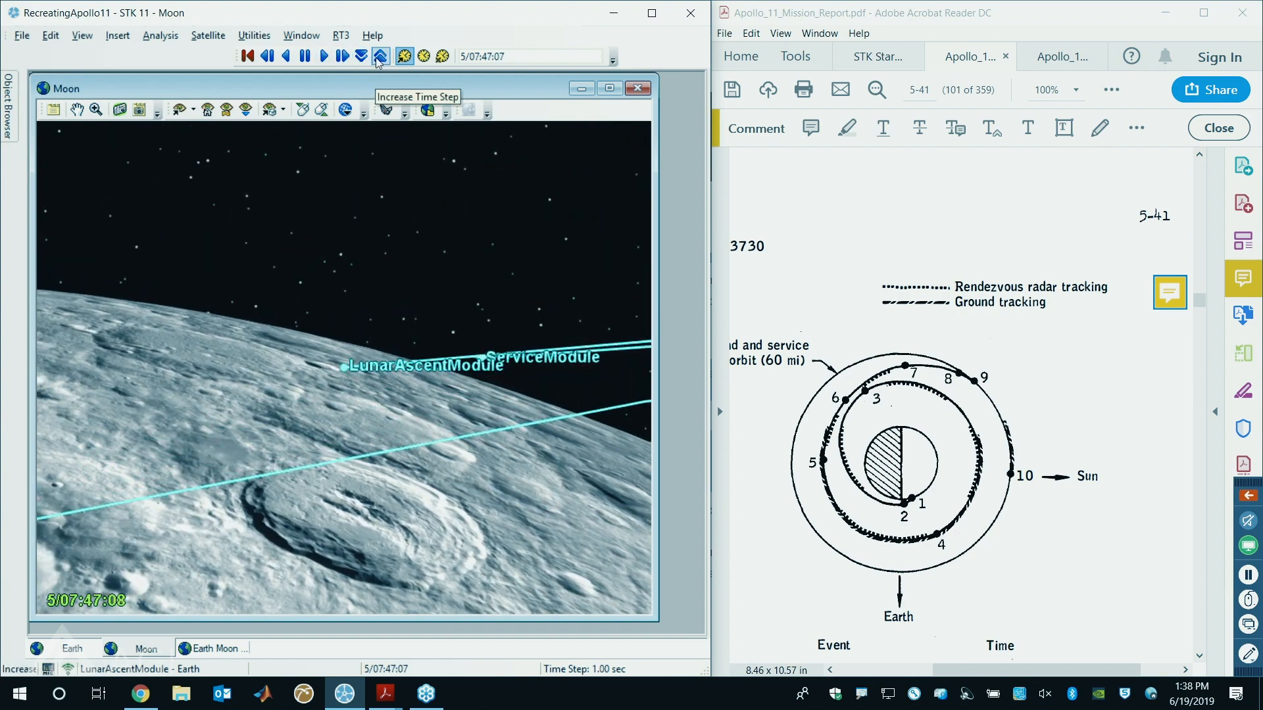
click(381, 57)
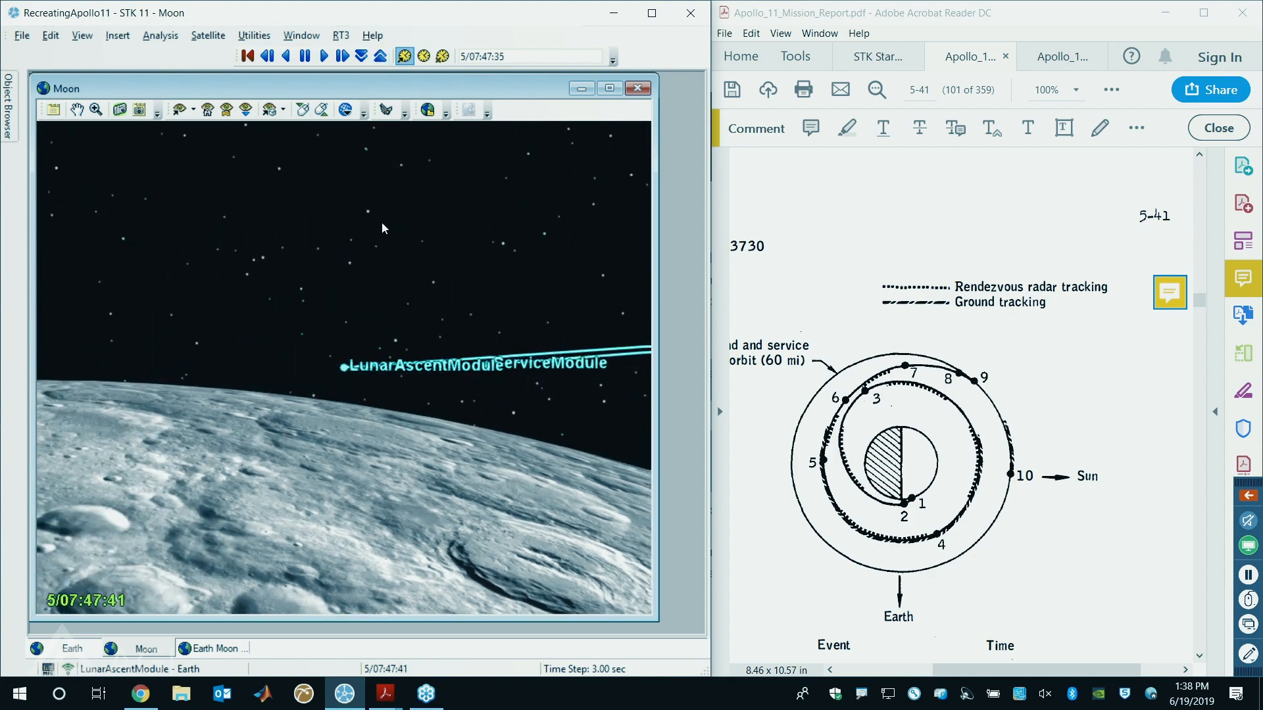
click(381, 57)
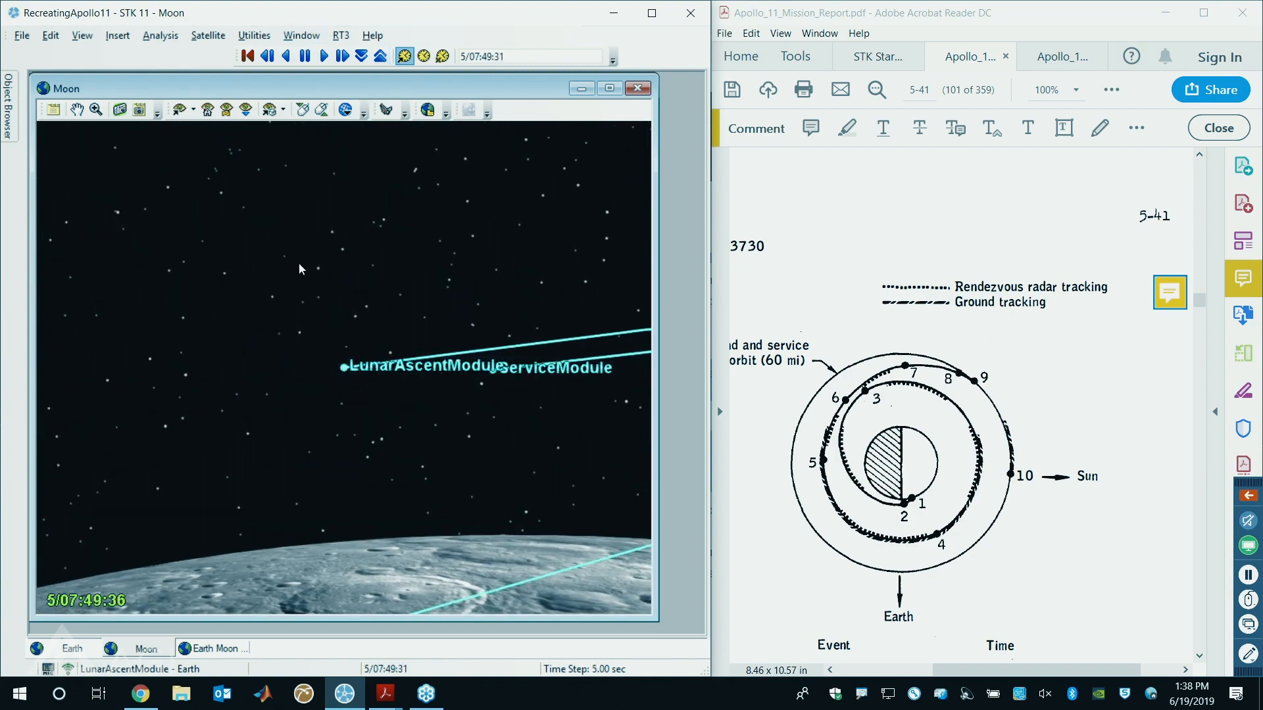
click(380, 57)
drag(422, 282, 422, 374)
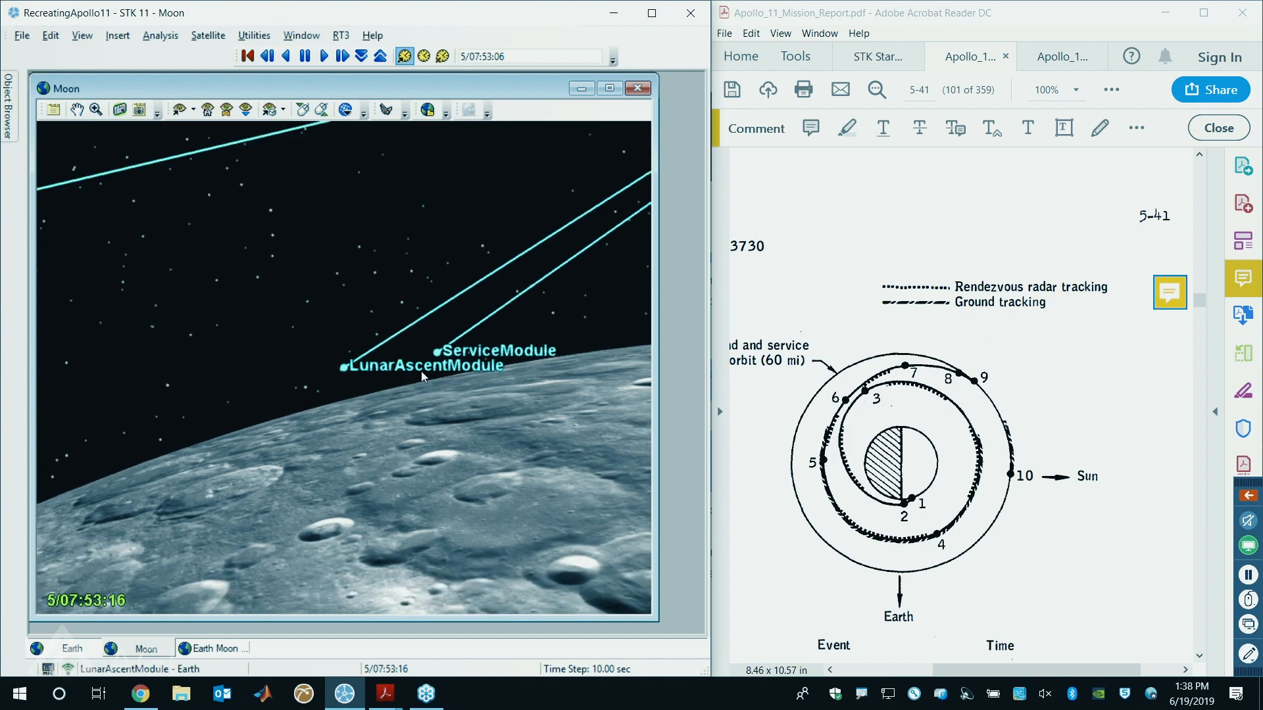
drag(439, 376, 500, 377)
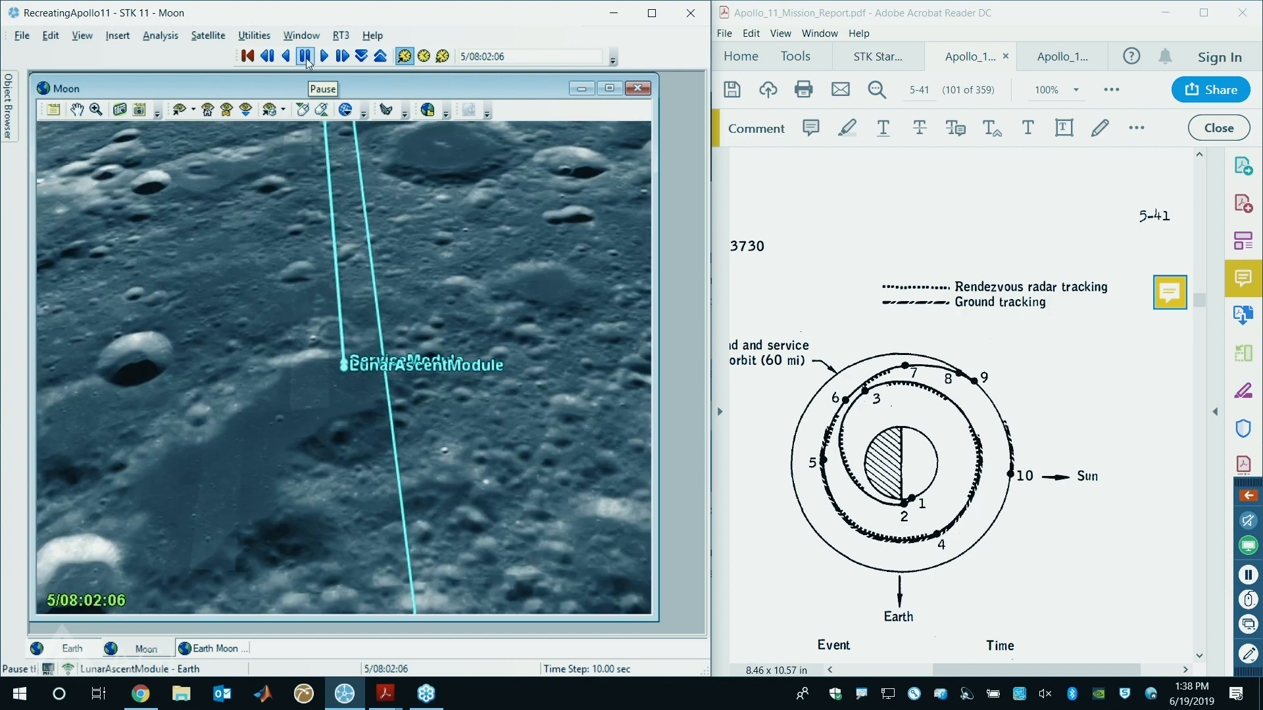
- Examine LunarAscentModule's and ServiceModule's trajectories at the docking point from several angles above the lunar surface
drag(483, 409, 484, 366)
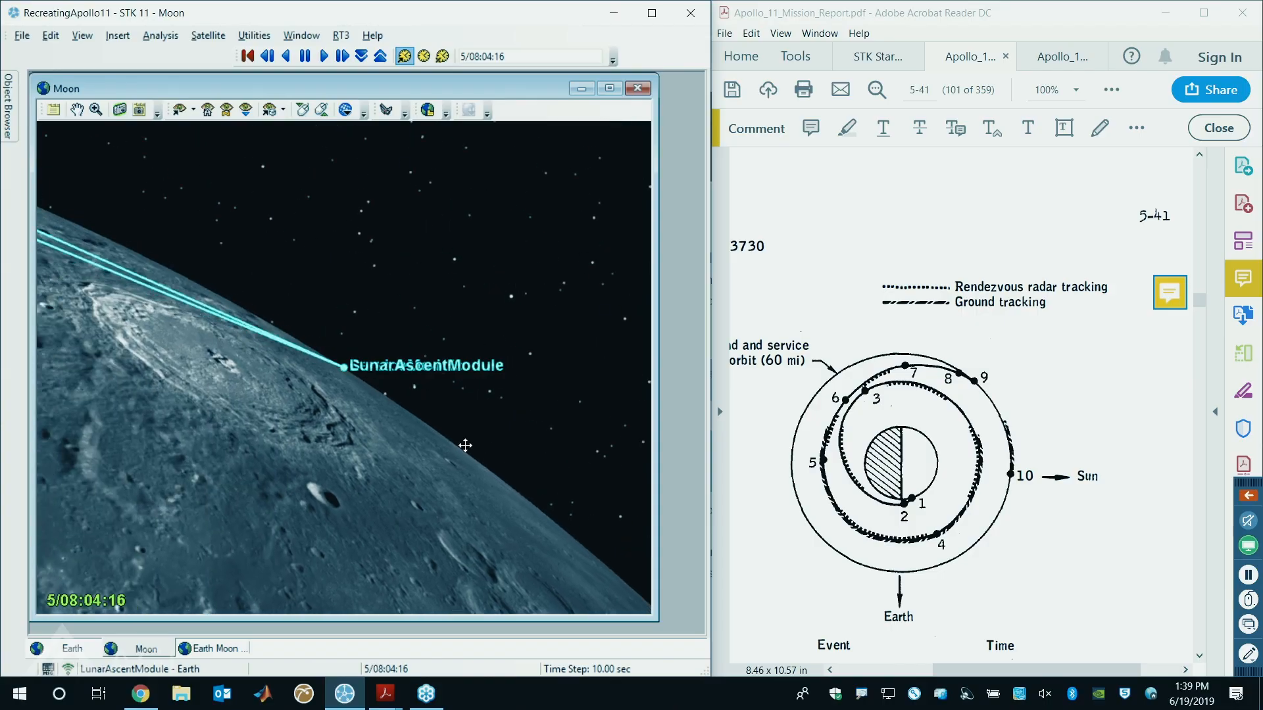
drag(465, 445, 463, 442)
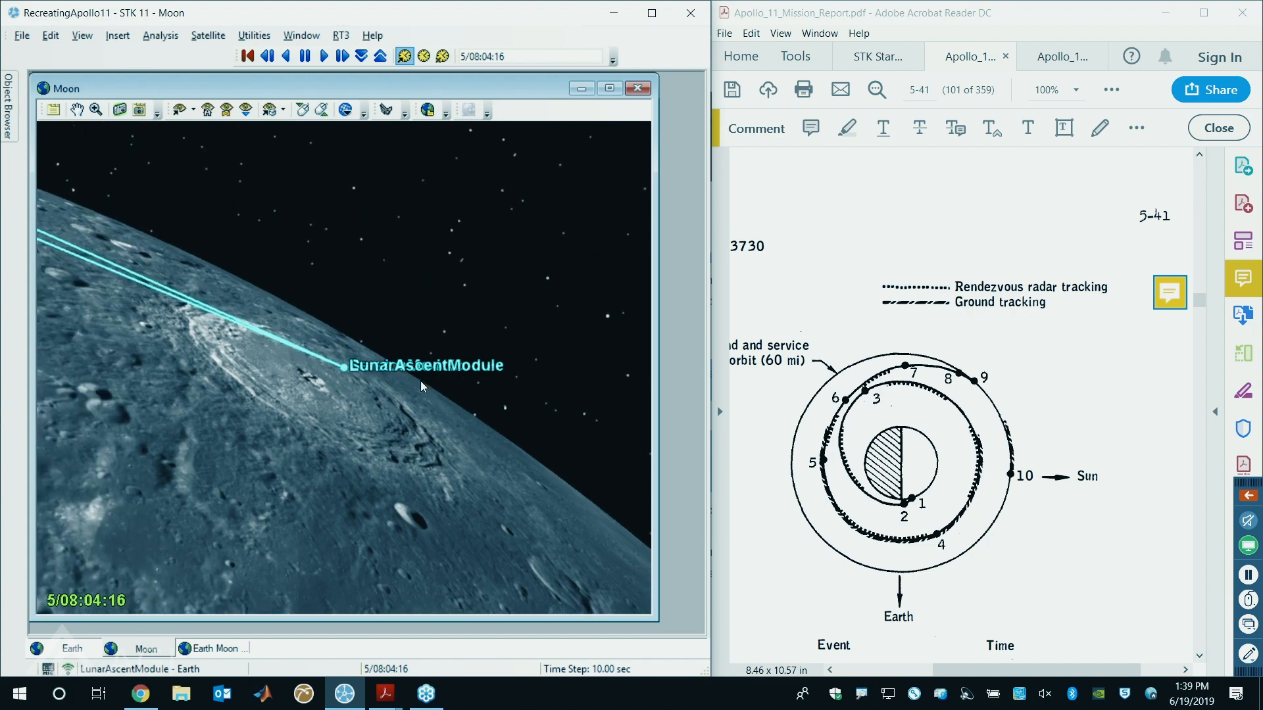
drag(325, 364, 296, 334)
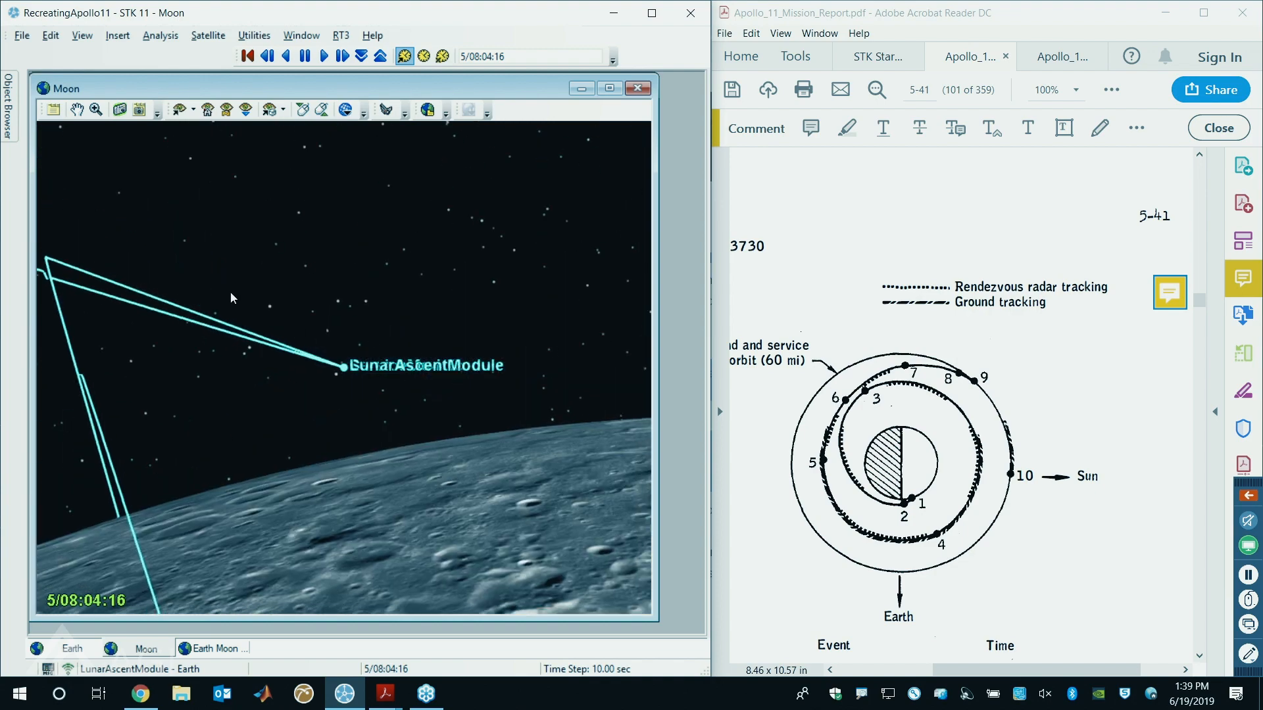
- Open ServiceModule's properties and move the window so its Mission Control Sequence is in view
mouse_move(6, 99)
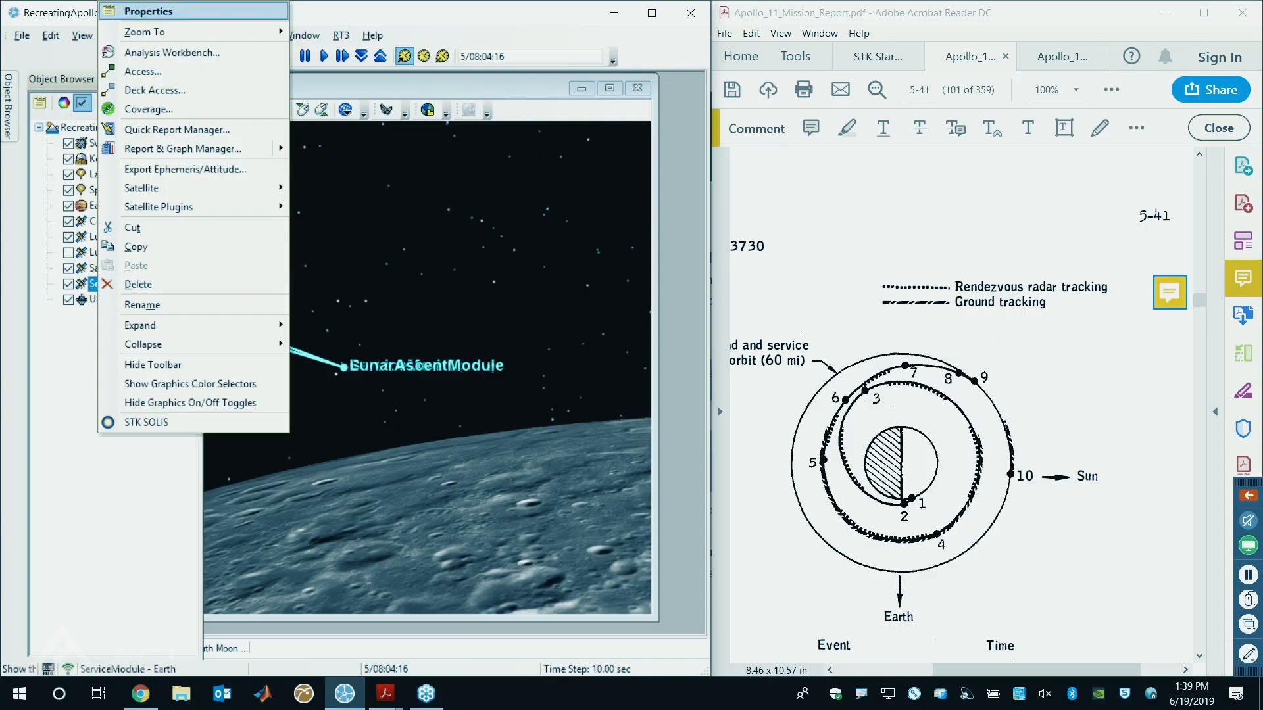
click(168, 13)
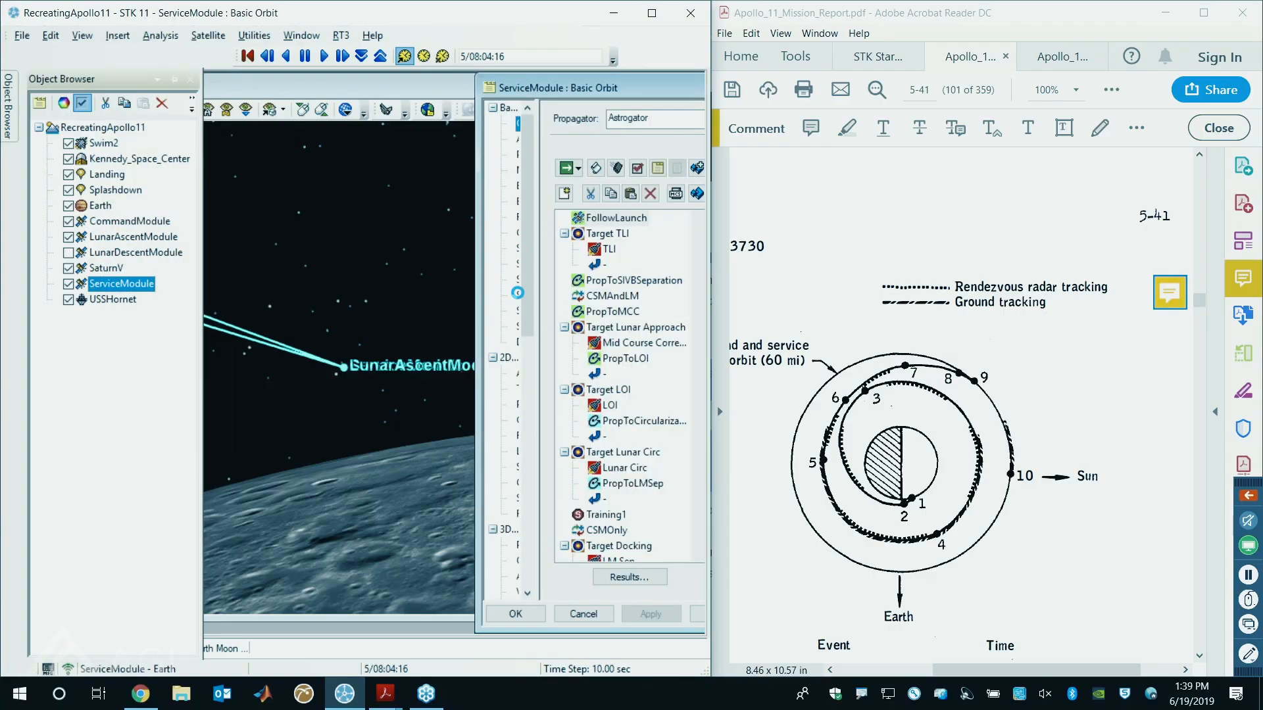
drag(541, 90, 213, 78)
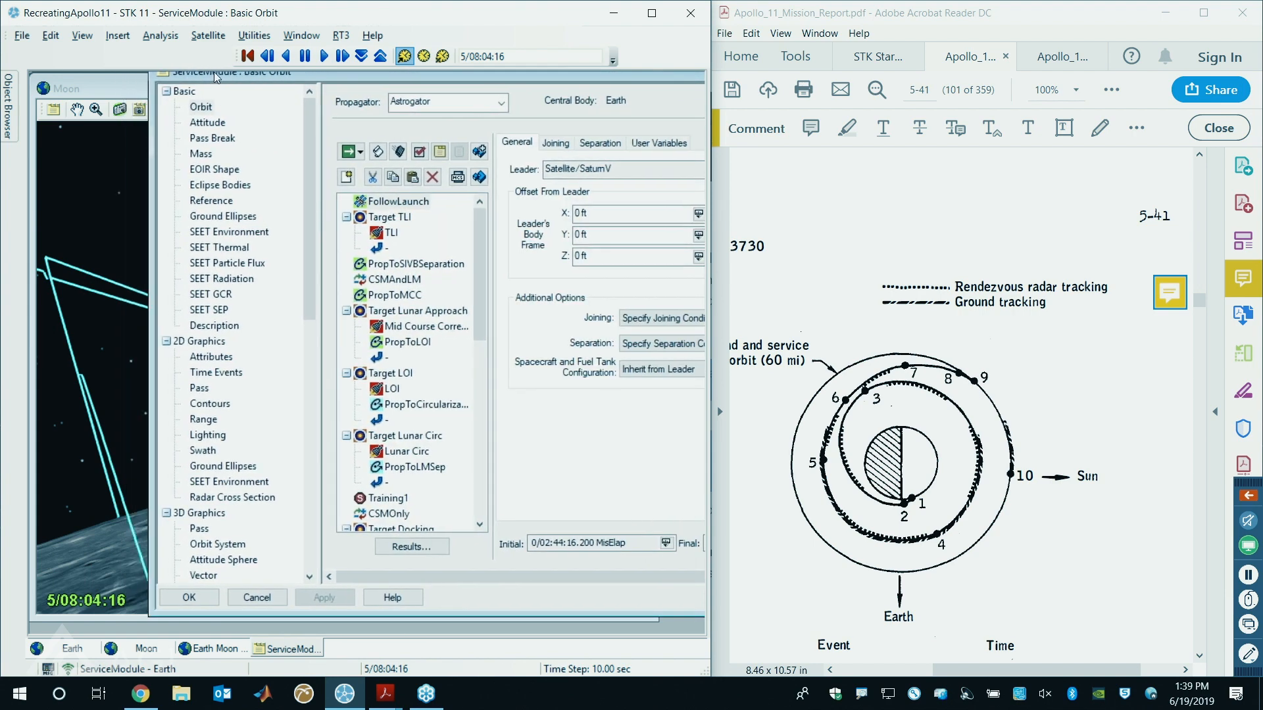
- Switch to the STK Start Training Manual in Acrobat Reader and read the Compare the Maneuver Reports instructions on page 43
click(875, 57)
scroll(924, 312, down, 9)
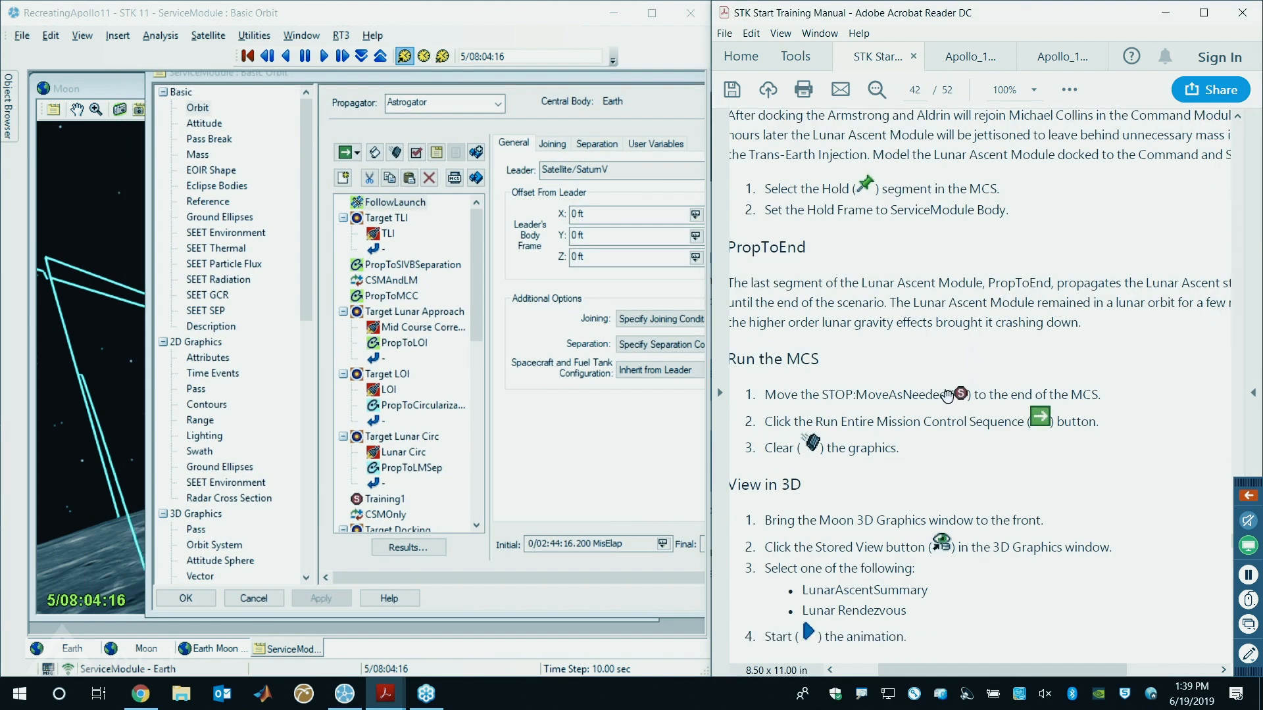
scroll(924, 311, down, 7)
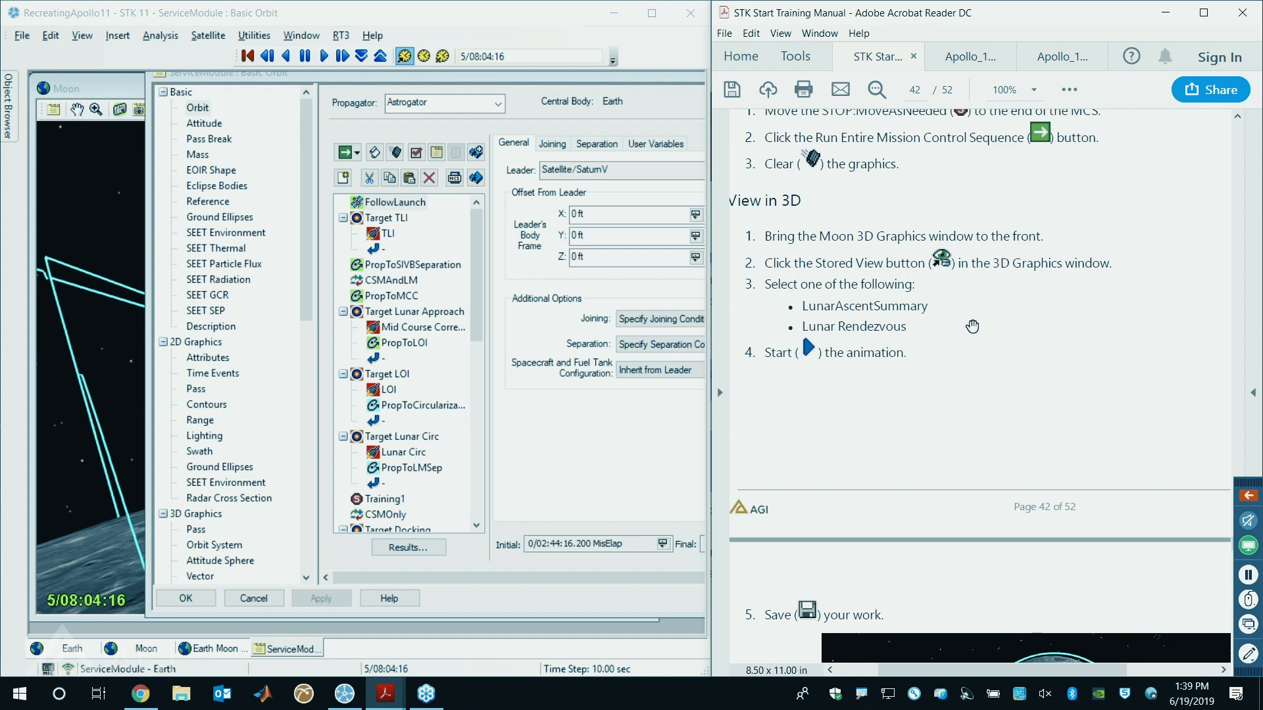
scroll(956, 311, down, 15)
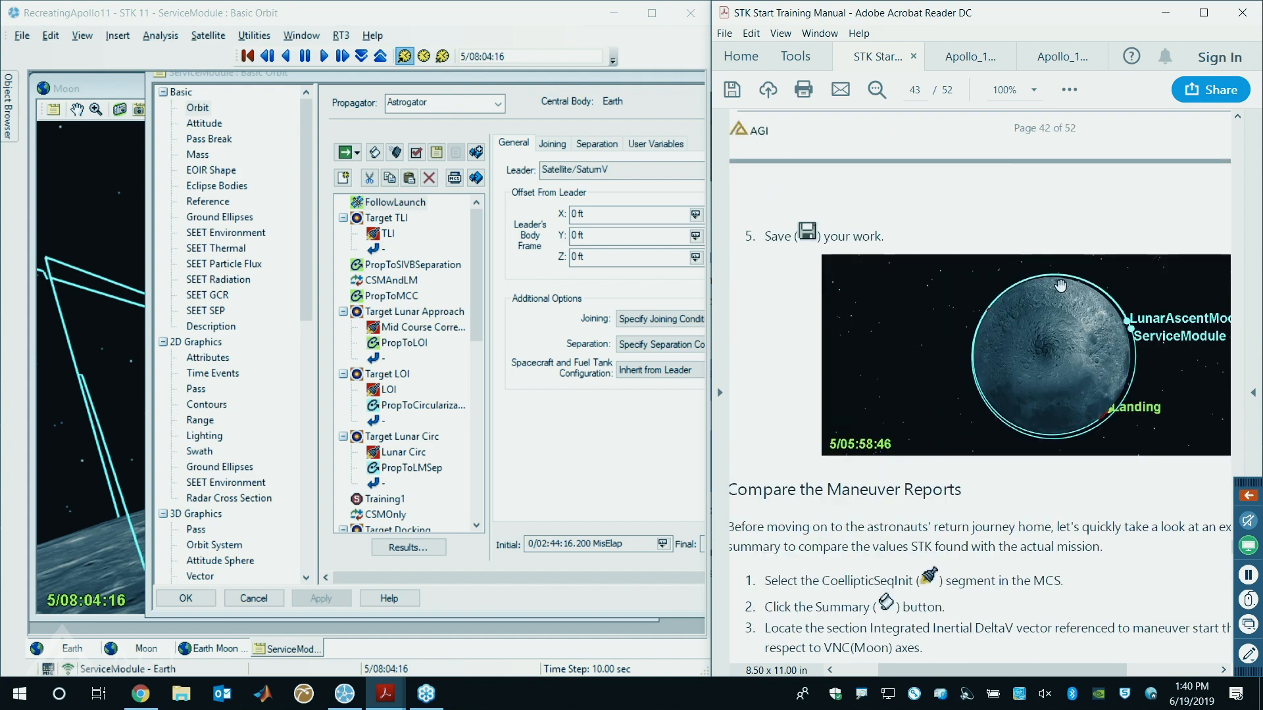
scroll(980, 244, down, 3)
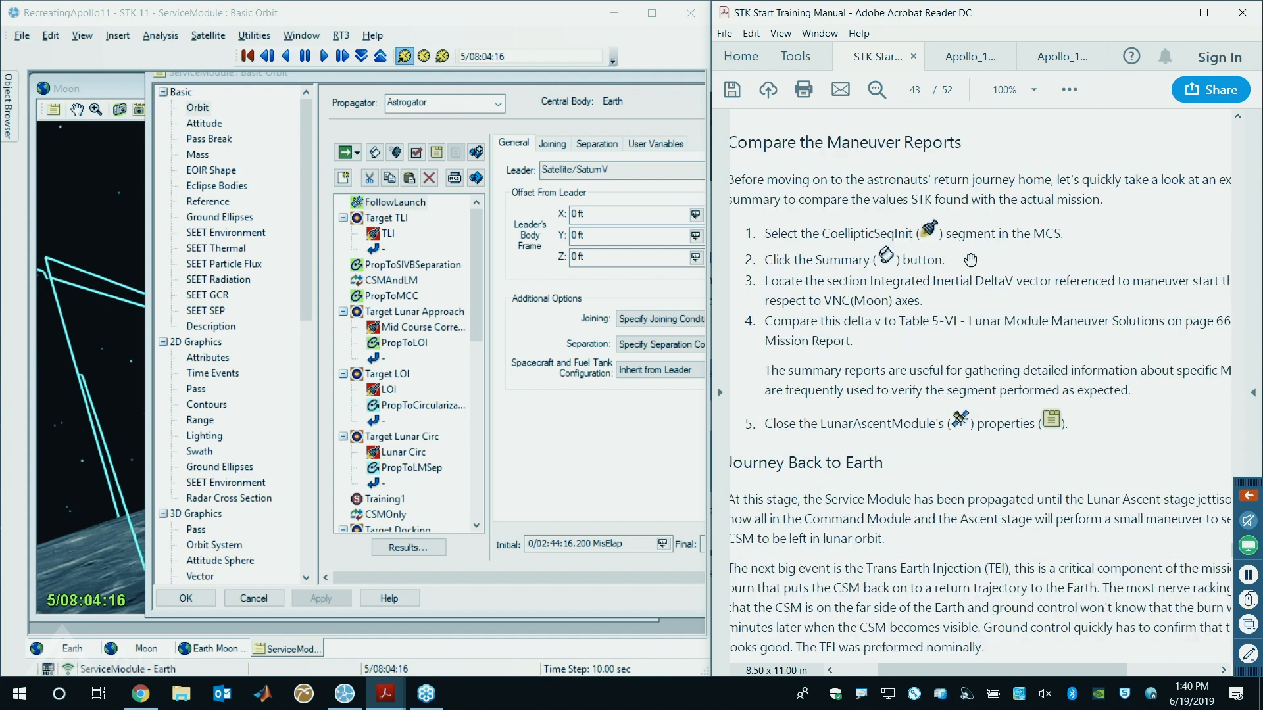
scroll(970, 260, down, 1)
scroll(972, 261, up, 1)
scroll(842, 386, down, 2)
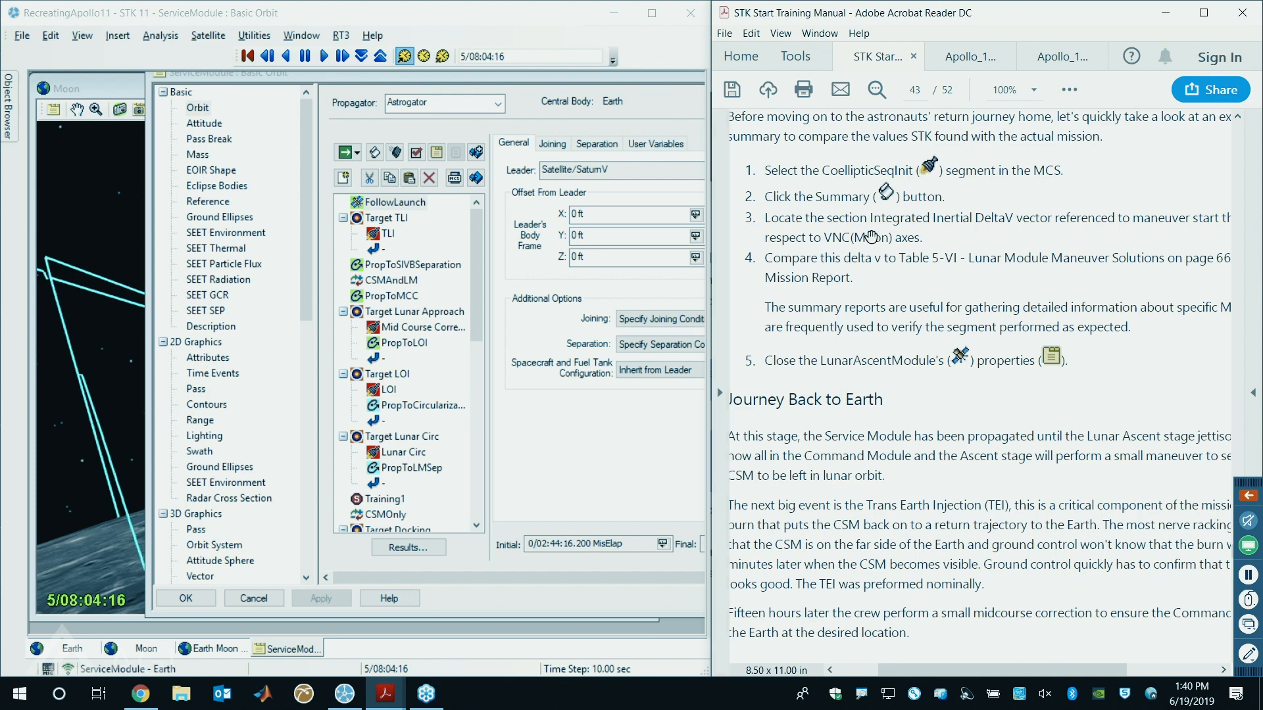
- Open LunarAscentModule's properties in STK and reposition the window so its Mission Control Sequence is in view
click(16, 118)
click(117, 236)
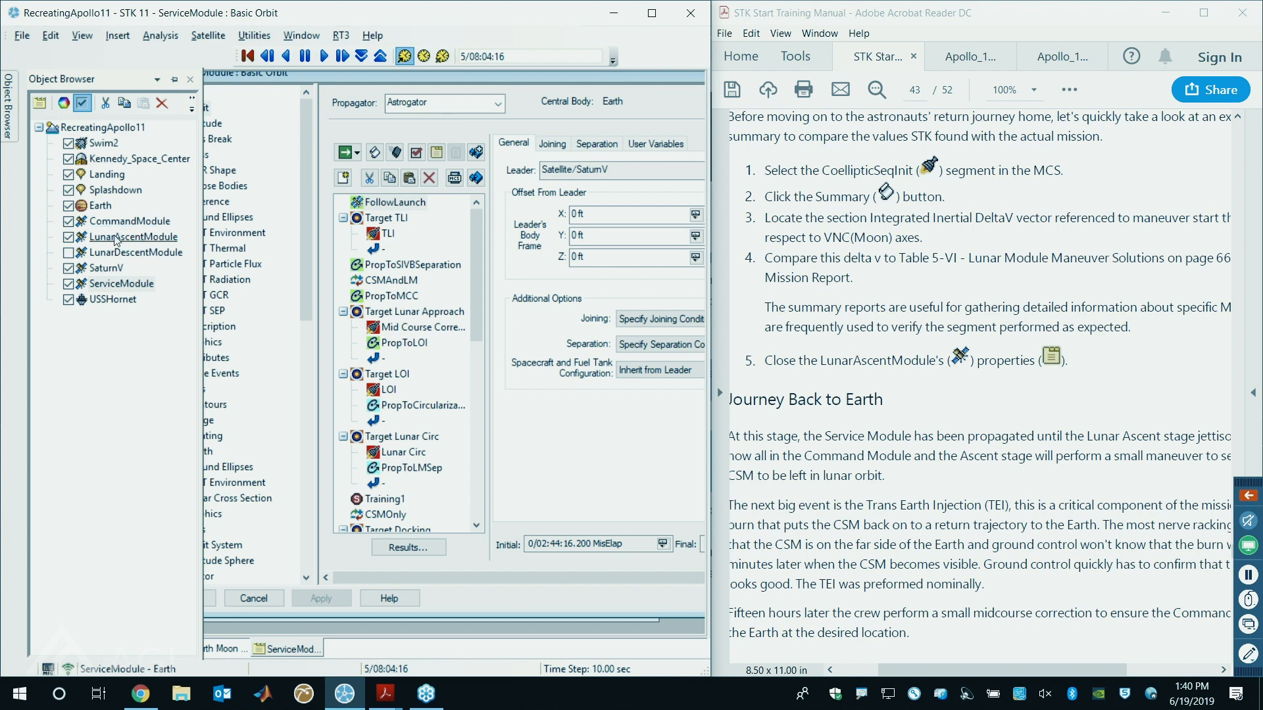
right_click(117, 237)
click(144, 248)
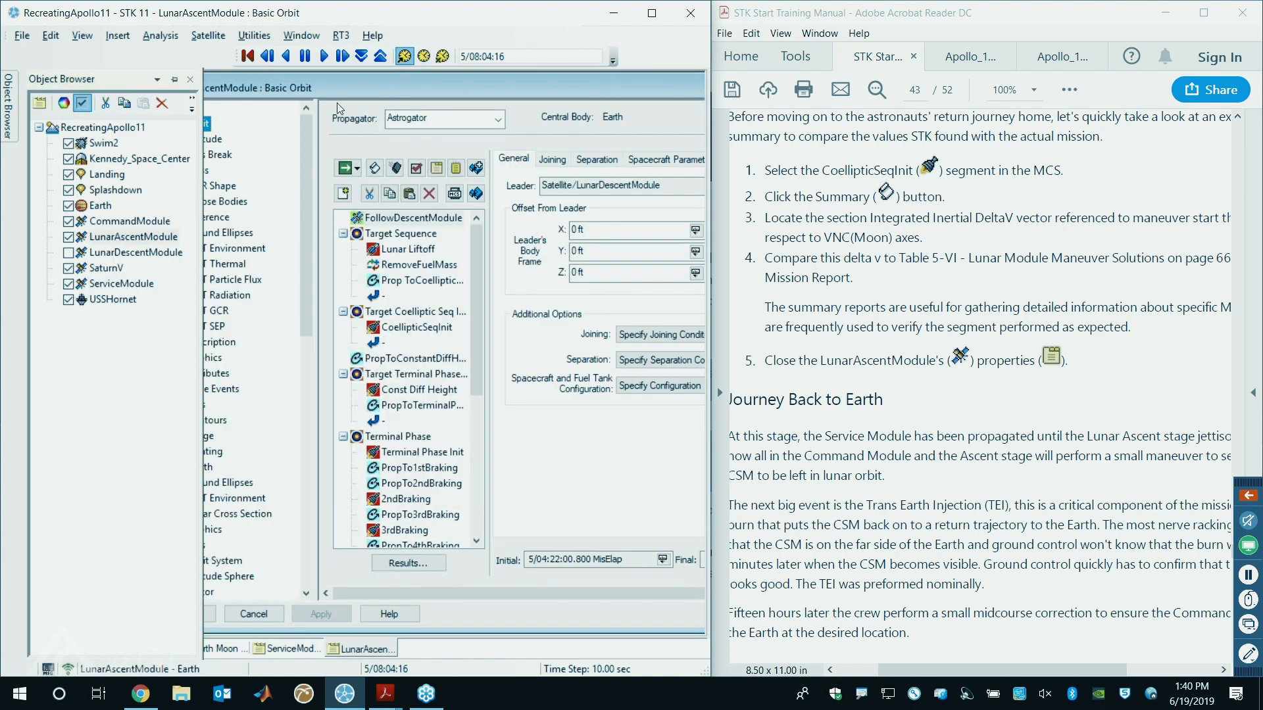
drag(299, 92, 260, 78)
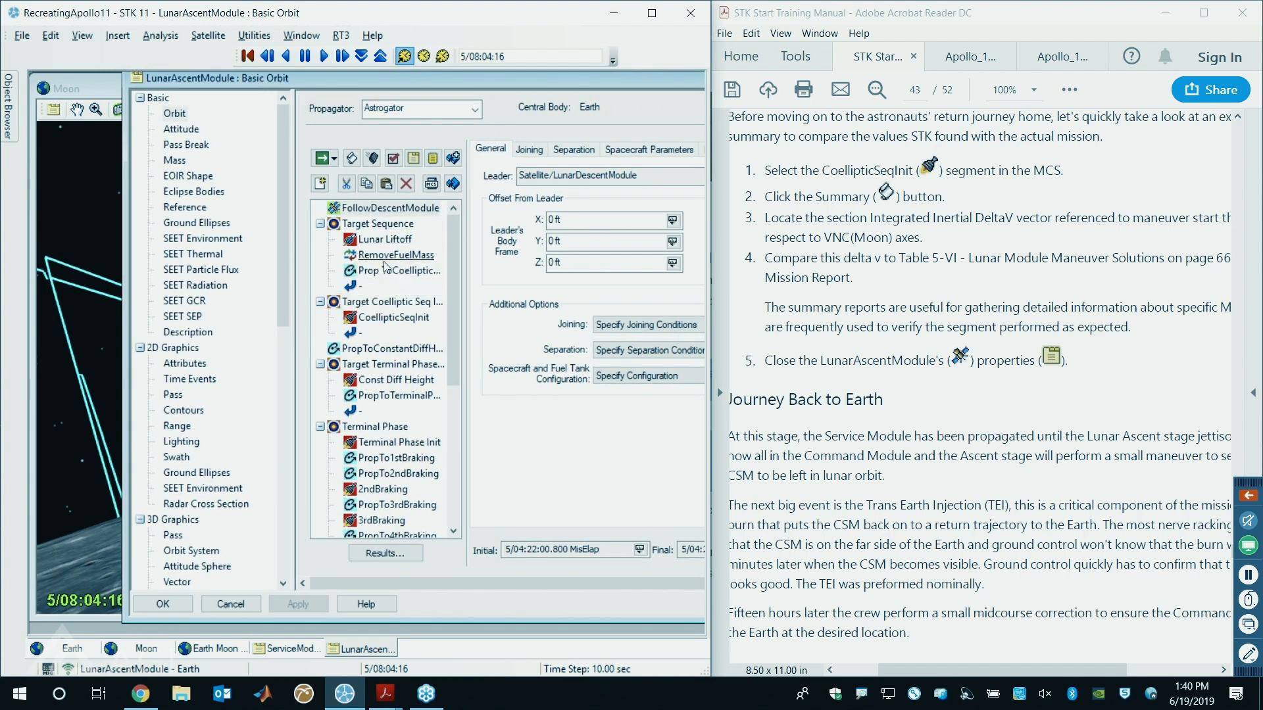
- Generate the summary report for the CoellipticSeqInit maneuver segment and reposition its window
scroll(917, 233, down, 1)
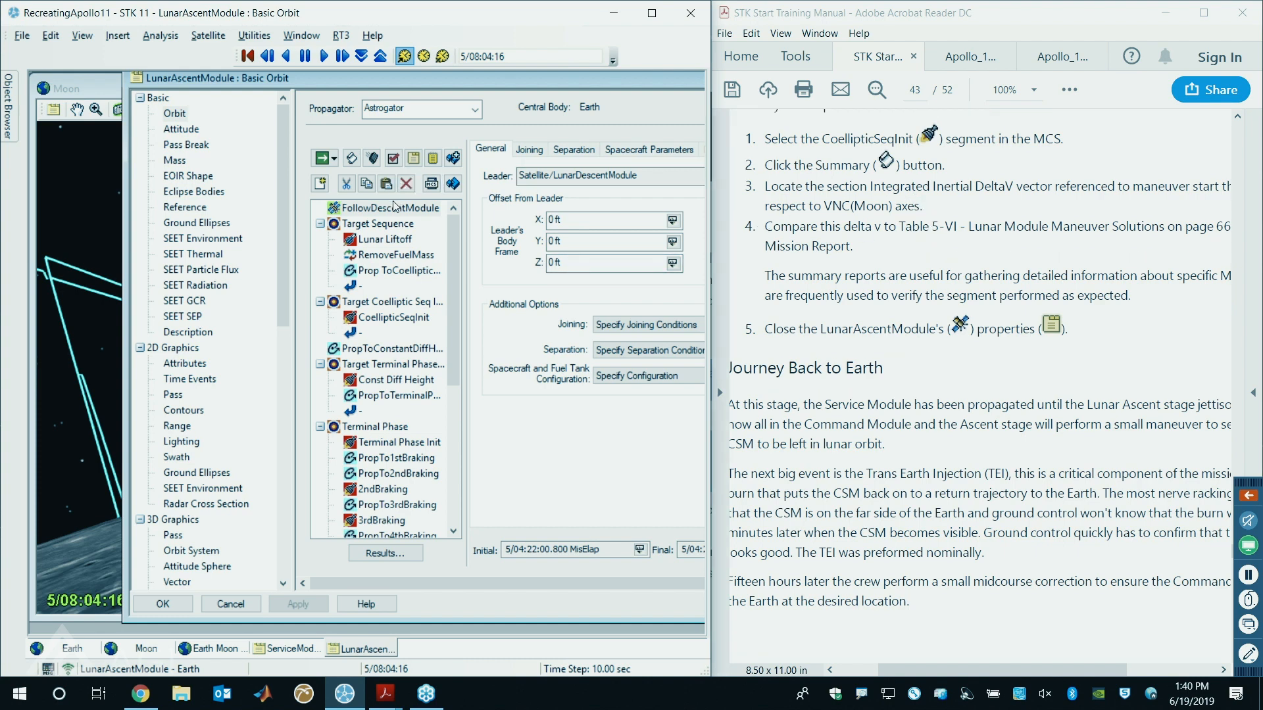
click(394, 319)
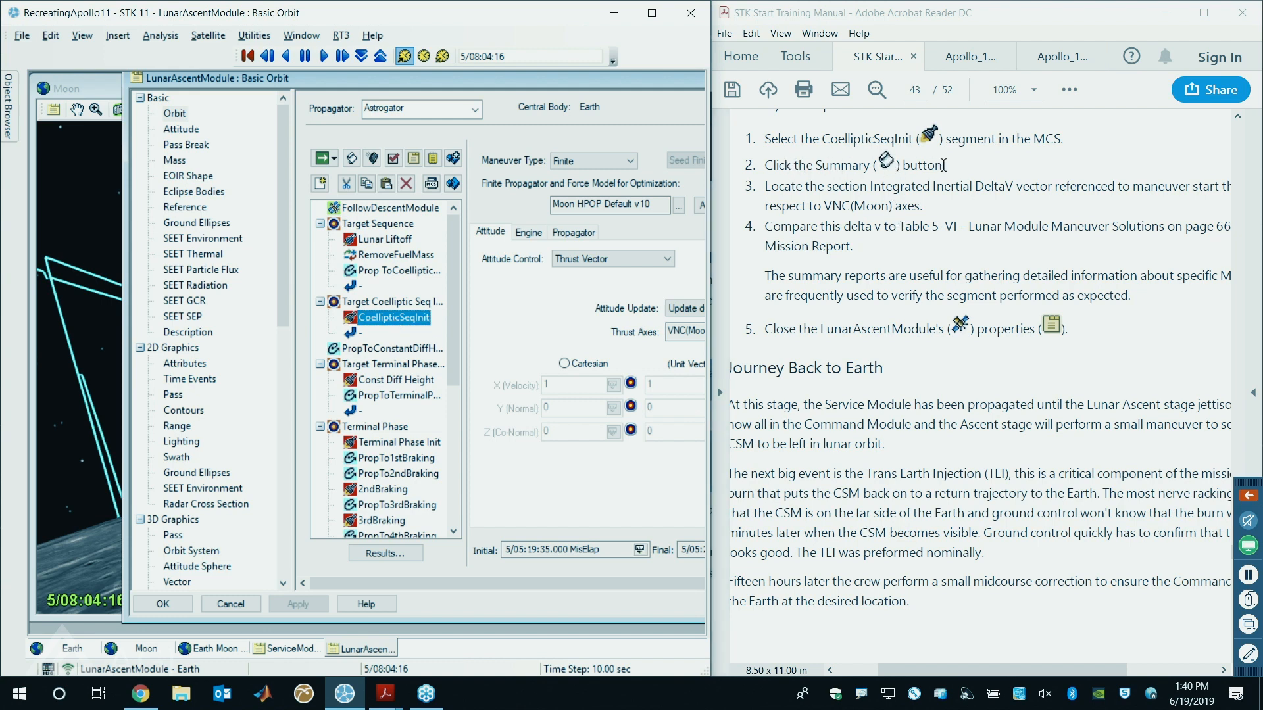
click(352, 160)
drag(364, 221, 364, 94)
- Enlarge the summary window and locate the Integrated Inertial DeltaV vector section referenced to maneuver start
scroll(482, 356, down, 4)
scroll(482, 356, down, 5)
drag(165, 564, 146, 633)
scroll(290, 399, down, 1)
scroll(290, 399, down, 8)
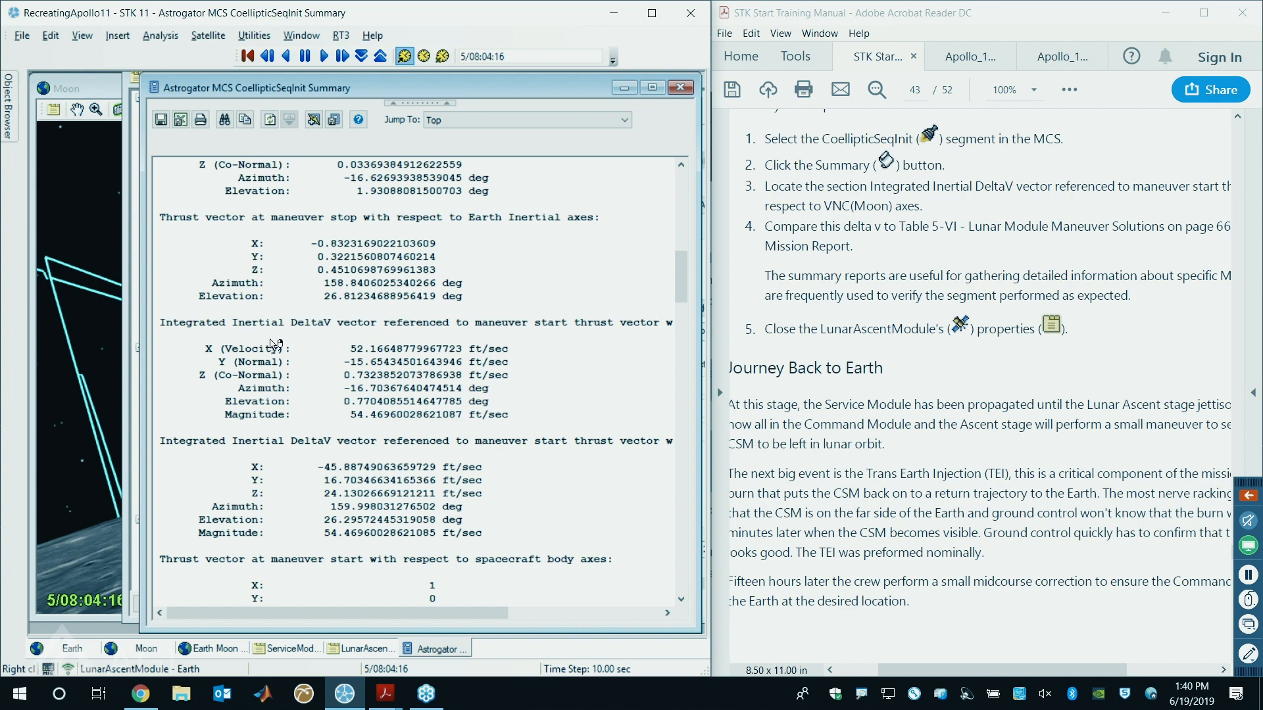
- Check that the DeltaV section's heading refers to VNC(Moon) axes and highlight its X (Velocity), Y (Normal) and Z (Co-Normal) lines
drag(161, 323, 647, 332)
drag(433, 612, 612, 356)
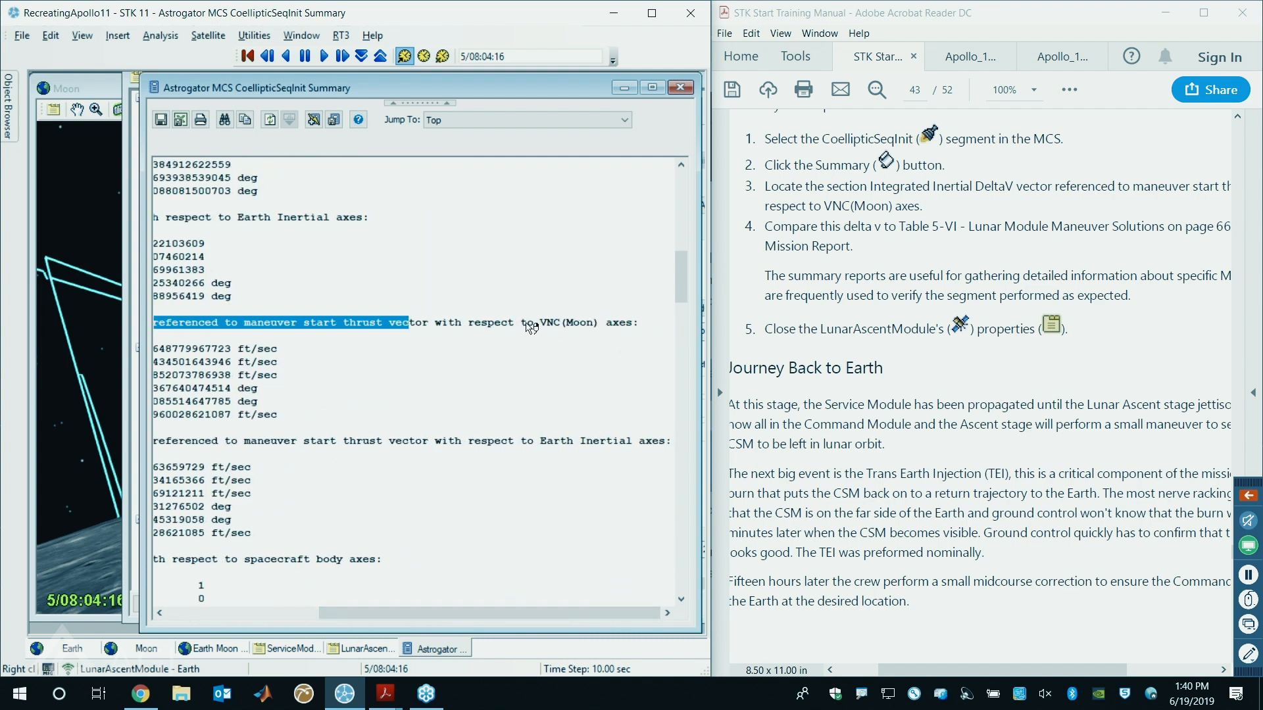
drag(491, 611, 303, 615)
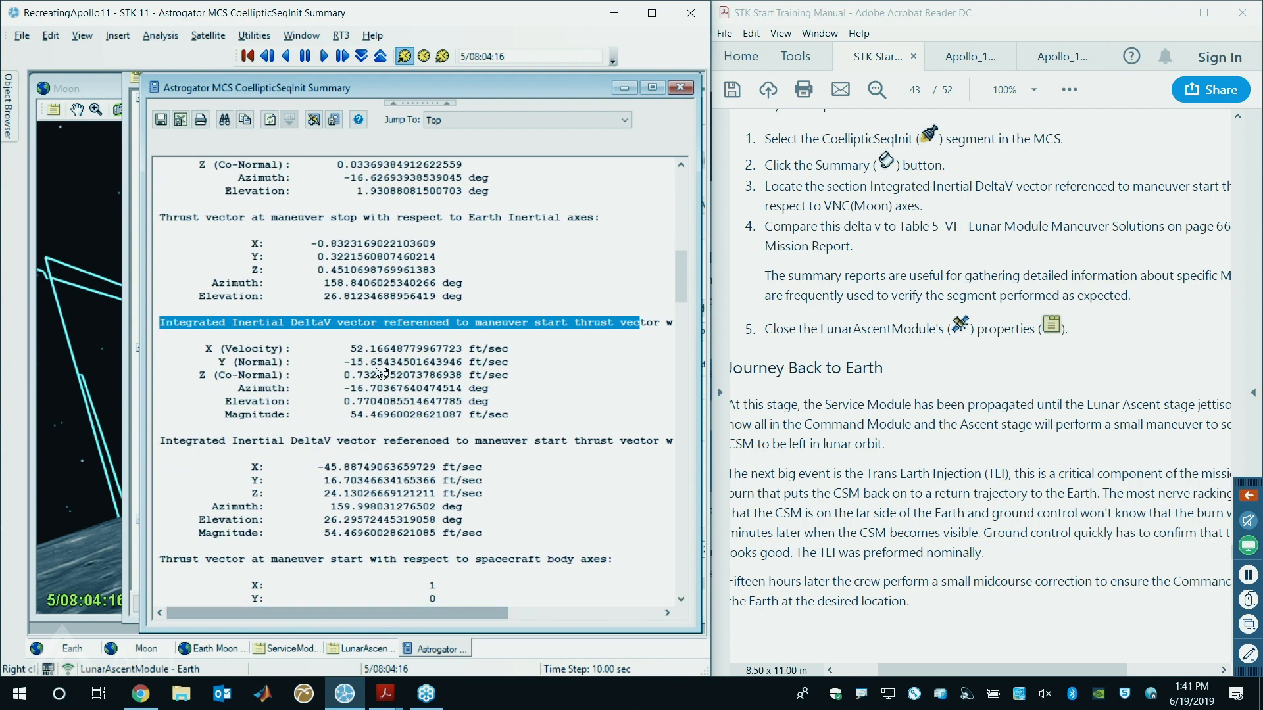
click(378, 363)
drag(534, 377, 155, 353)
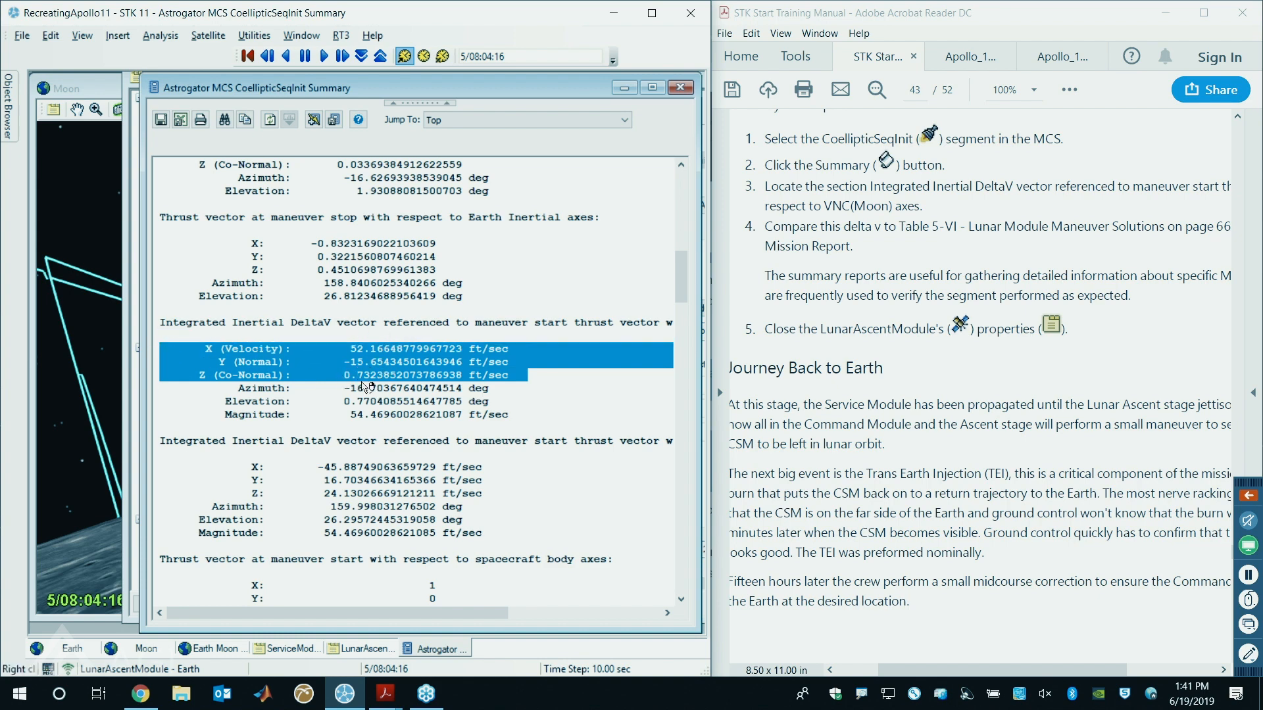
- Switch to Apollo_11_Mission_Report.pdf and go to the Lunar Rendezvous Maneuvers comment on page 66, keeping the comment list hidden
click(972, 59)
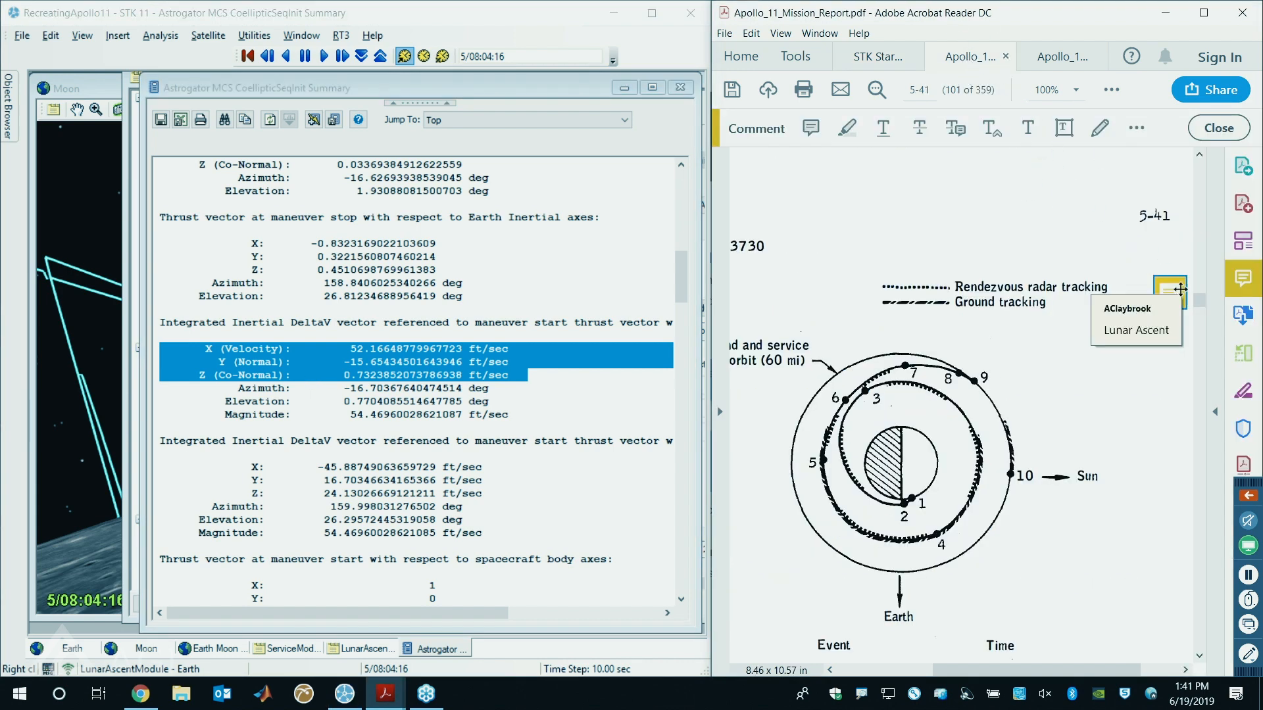
click(1219, 282)
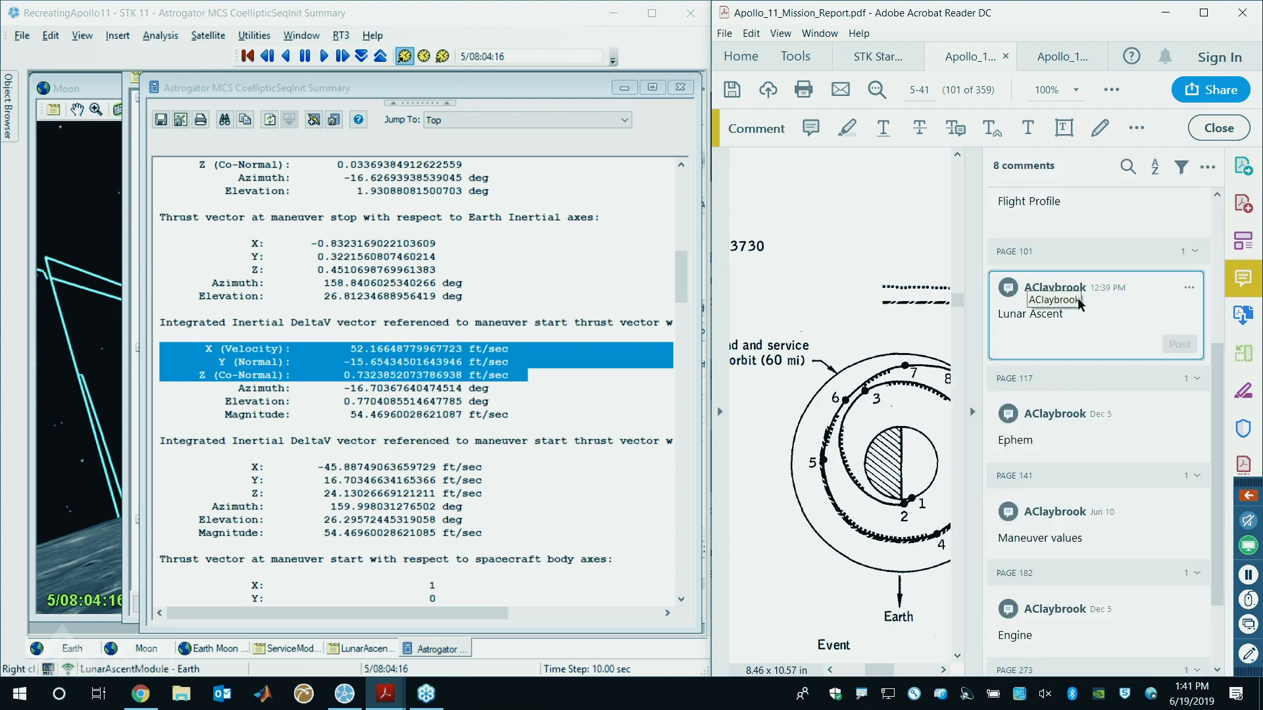
scroll(1125, 410, up, 4)
scroll(1122, 347, up, 2)
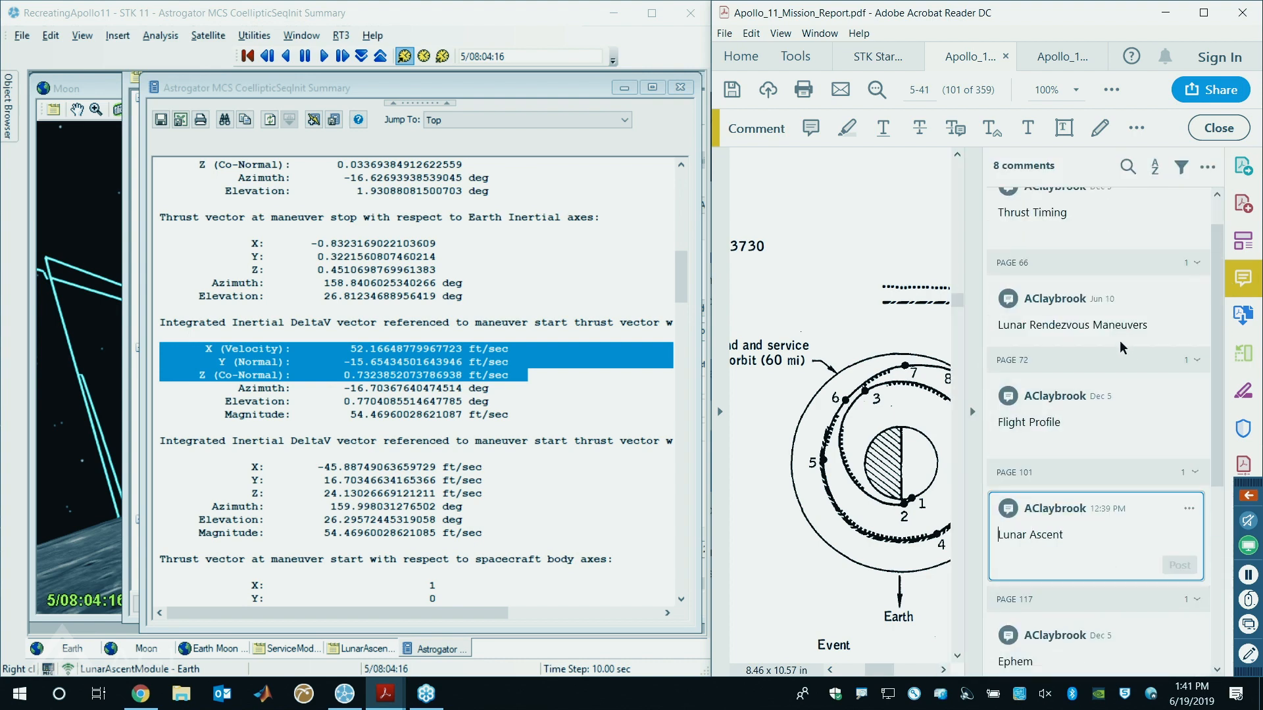
click(1073, 327)
click(974, 292)
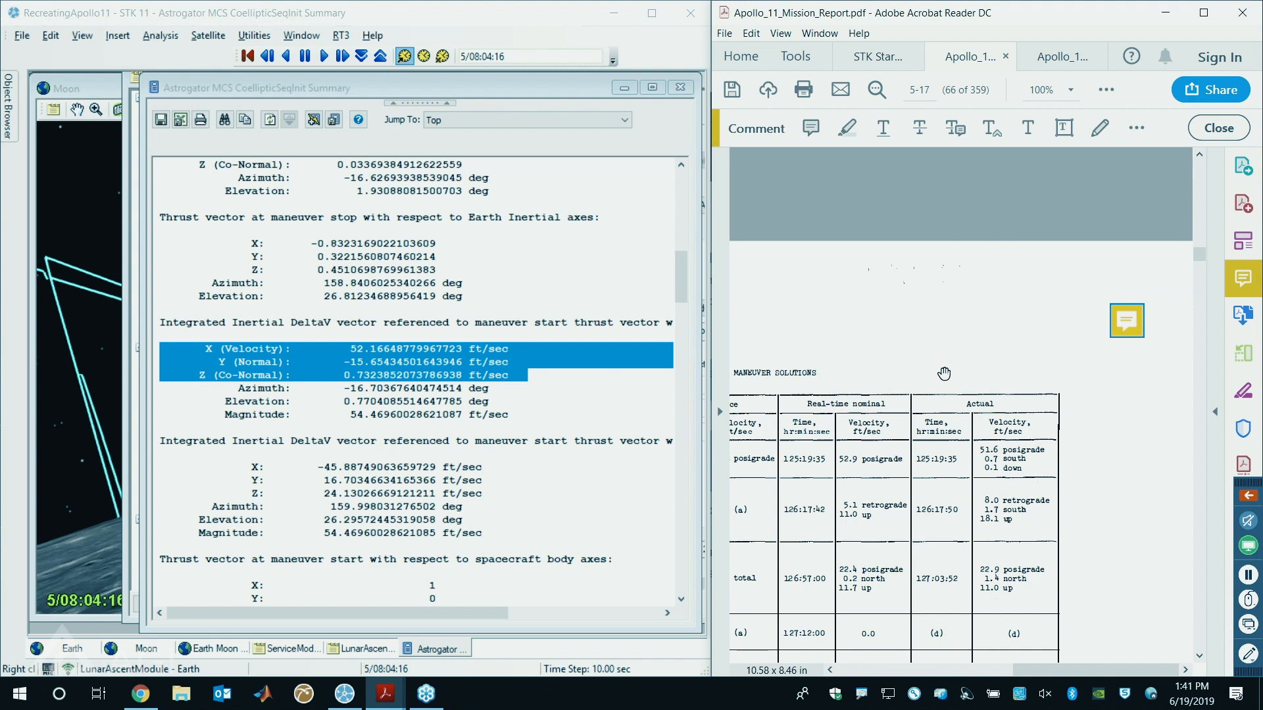
- Bring Table 5-VI, Lunar Module Maneuver Solutions, into view and examine the first maneuver's actual velocity components
scroll(943, 374, down, 3)
drag(1067, 669, 1031, 669)
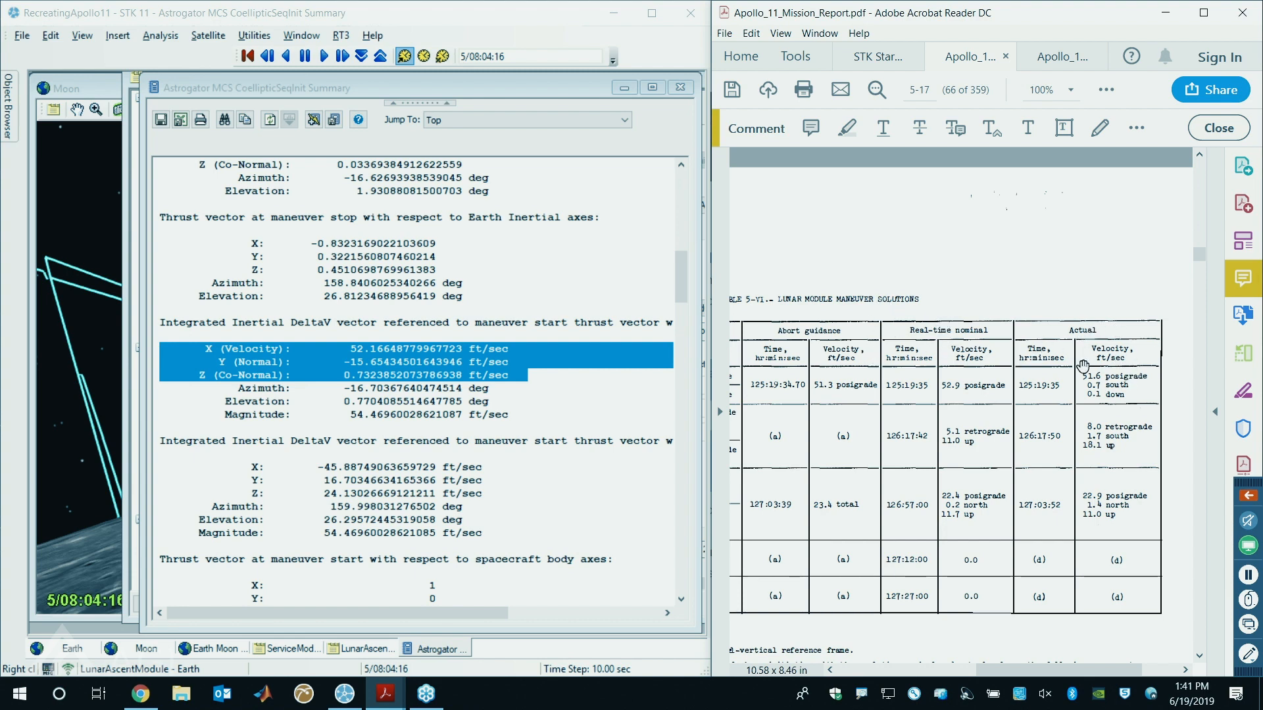
scroll(1102, 384, down, 1)
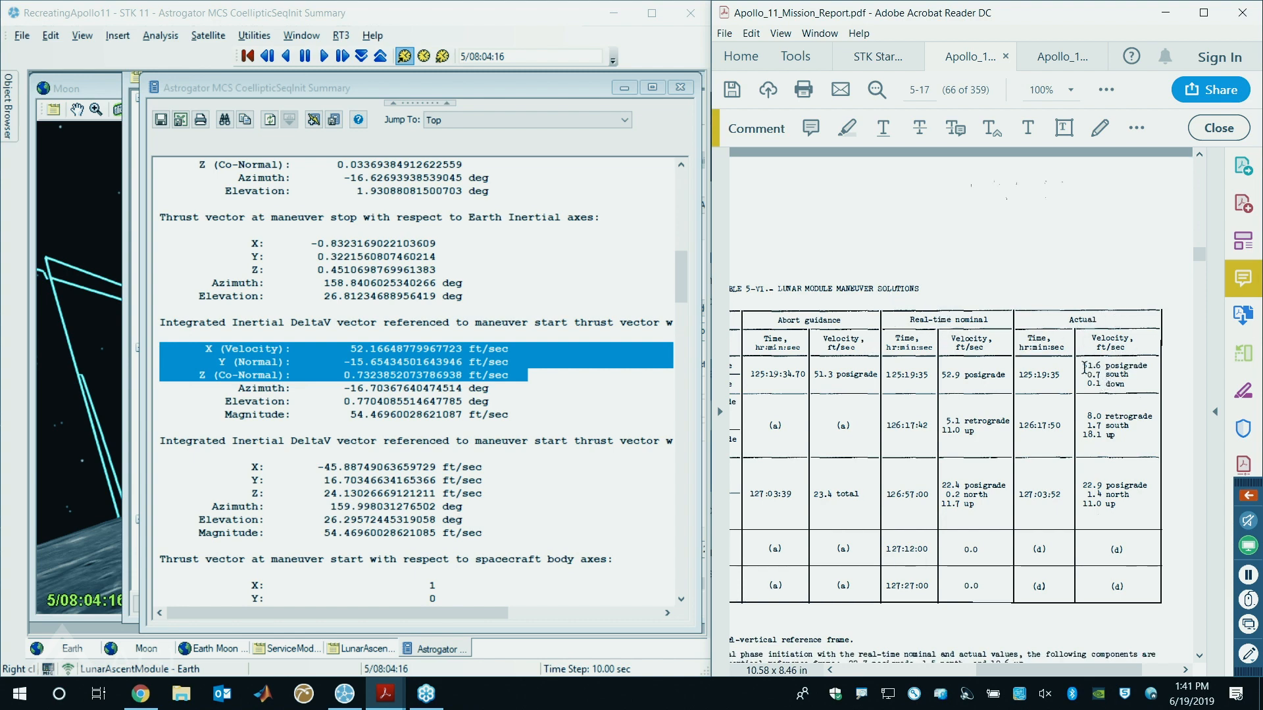
click(1092, 375)
click(1103, 387)
- Compare the X, Y and Z delta-v components in the CoellipticSeqInit summary with the actual velocities in Table 5-VI
click(382, 356)
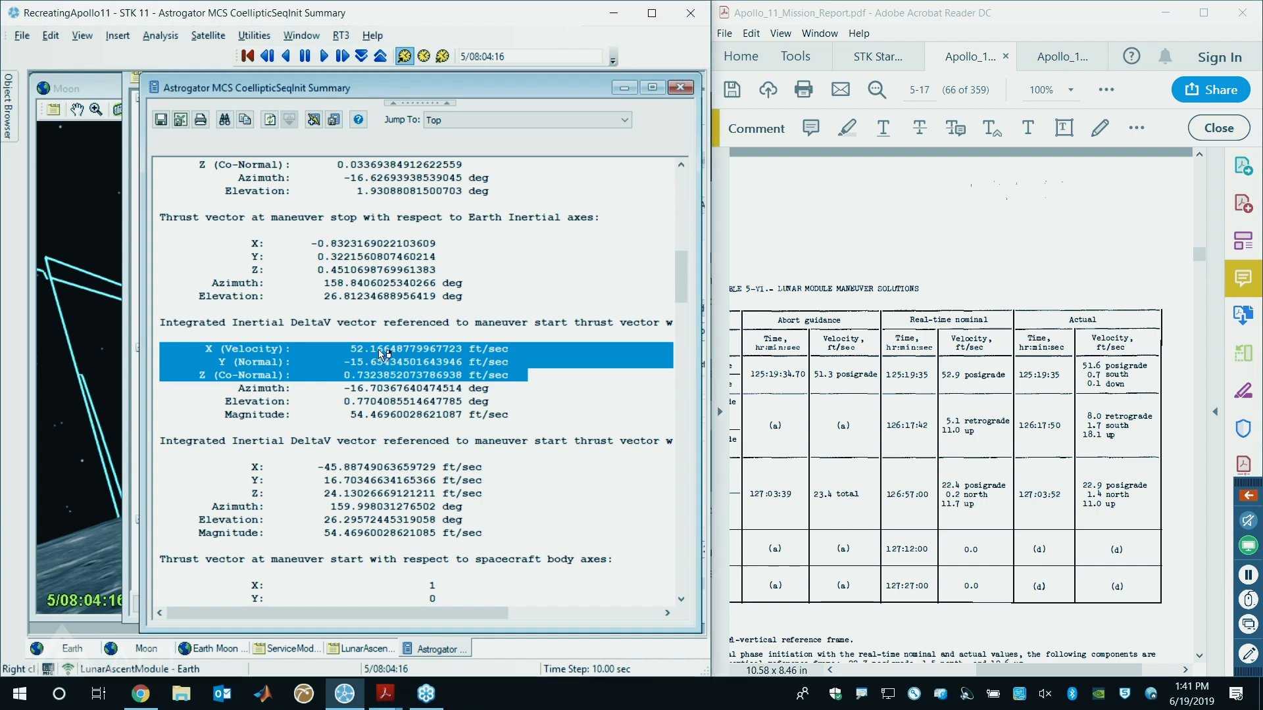
drag(516, 377, 143, 351)
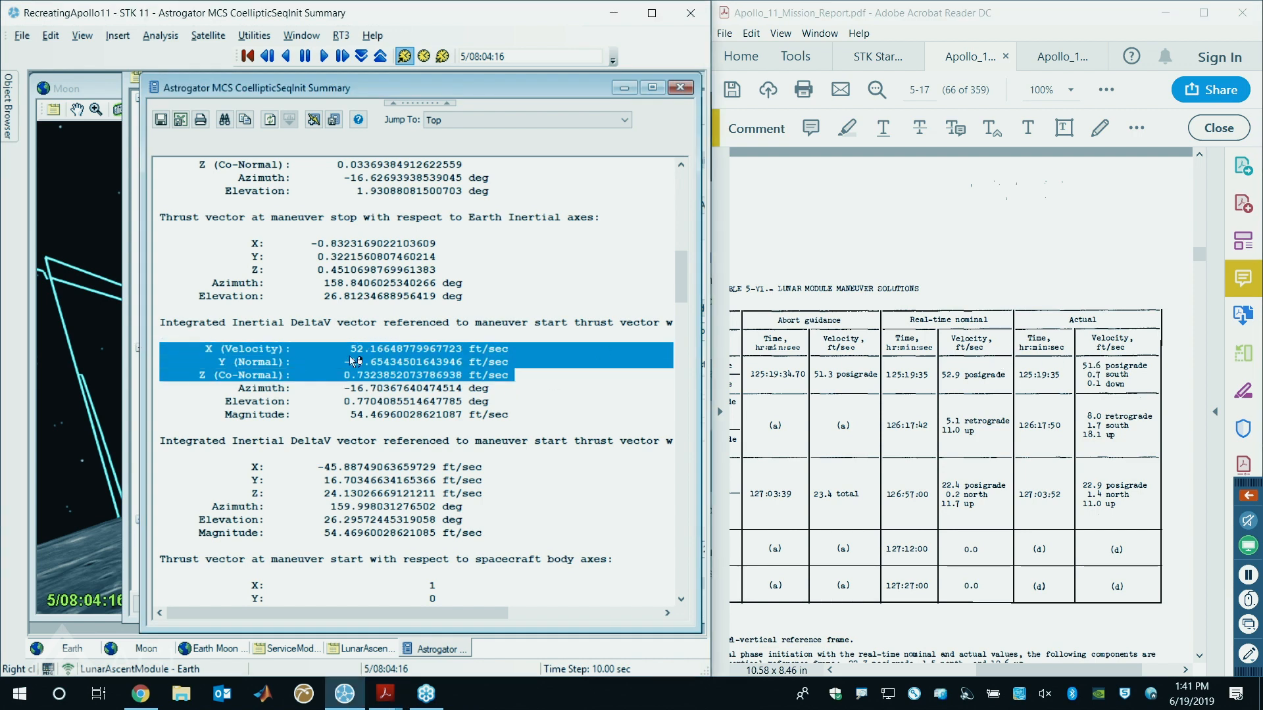
click(329, 359)
mouse_move(208, 364)
mouse_down()
mouse_move(245, 366)
mouse_move(217, 366)
mouse_up()
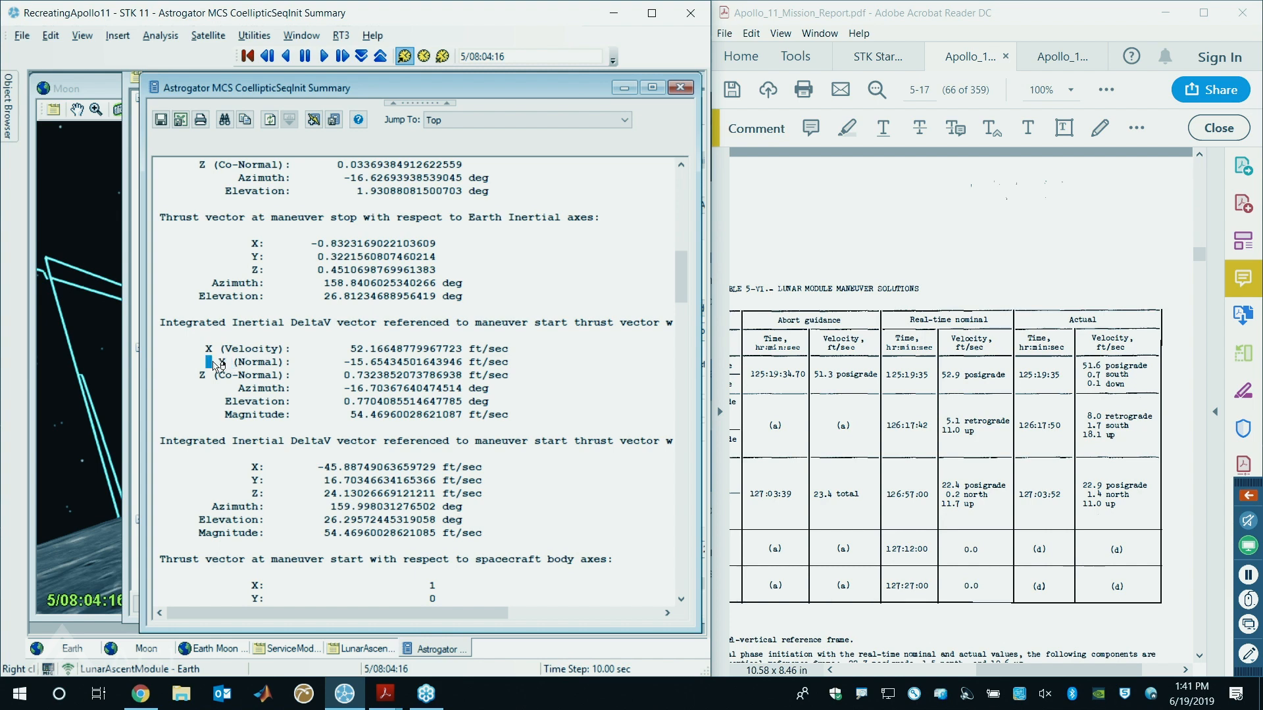
click(292, 378)
scroll(288, 367, down, 2)
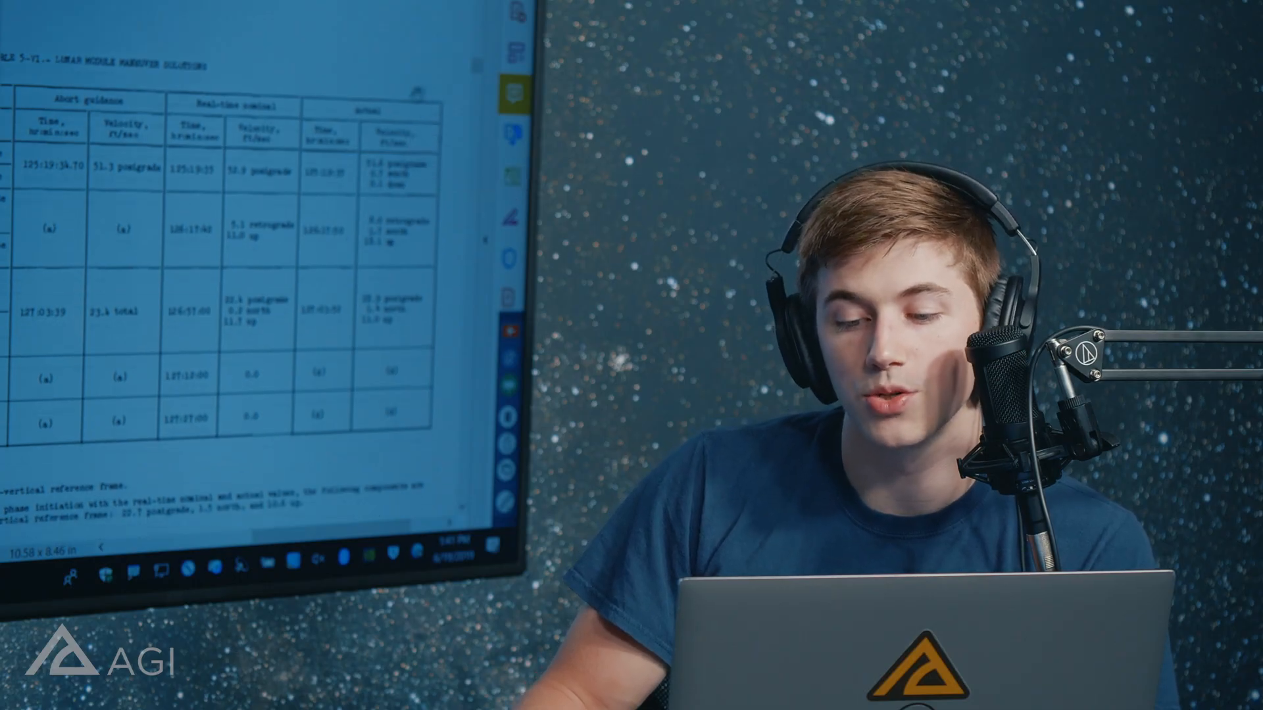
- Close the LunarAscentModule properties and narrow the property category list in the ServiceModule properties to expose more of the Mission Control Sequence settings
scroll(355, 215, down, 1)
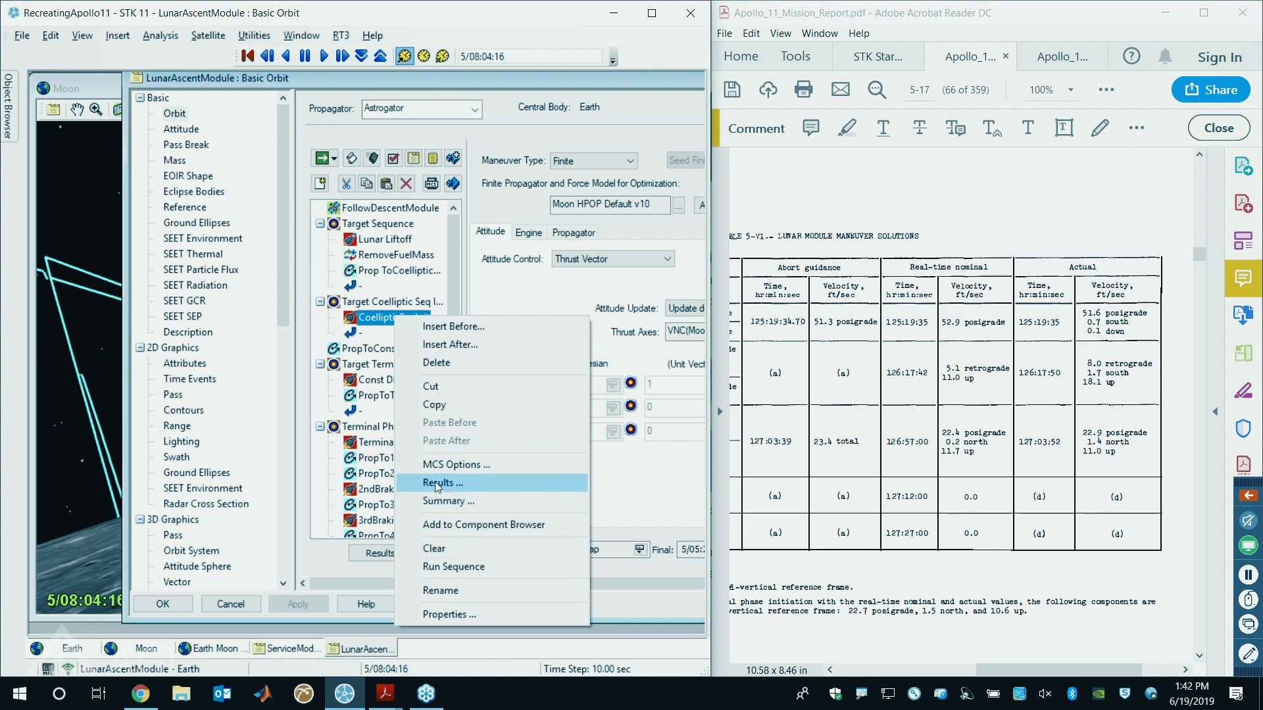
click(369, 143)
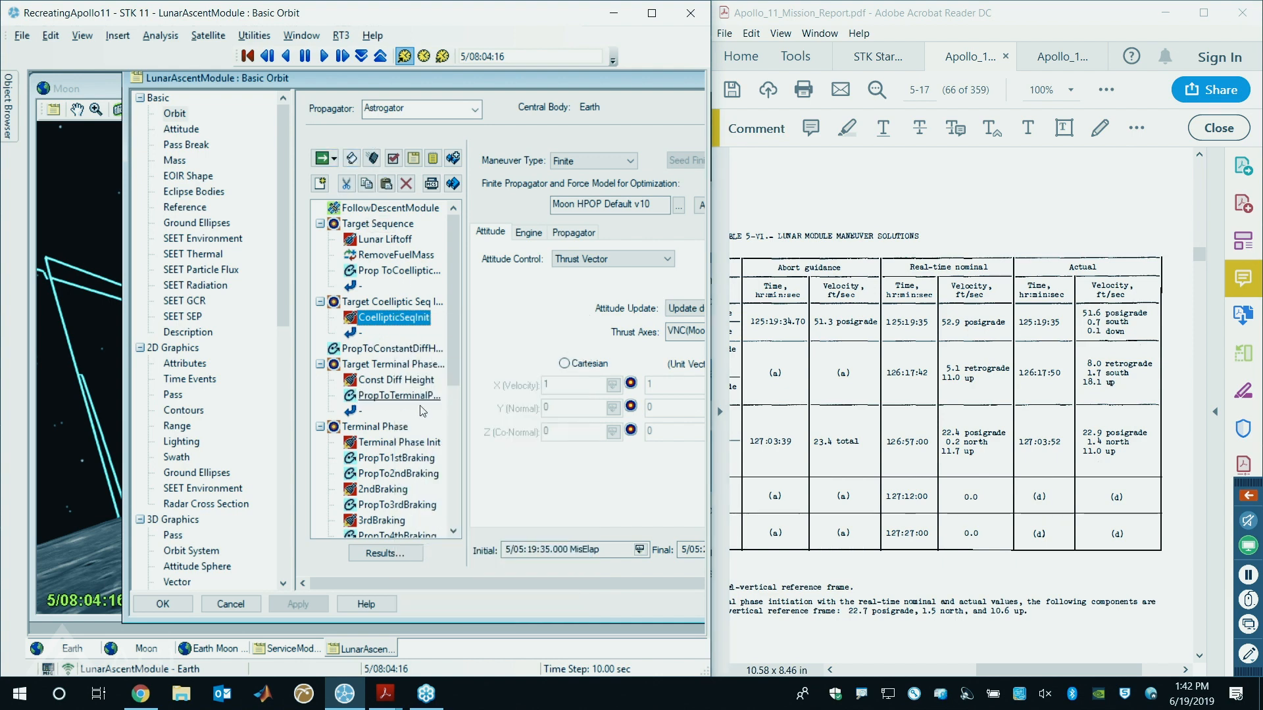
drag(554, 81, 399, 88)
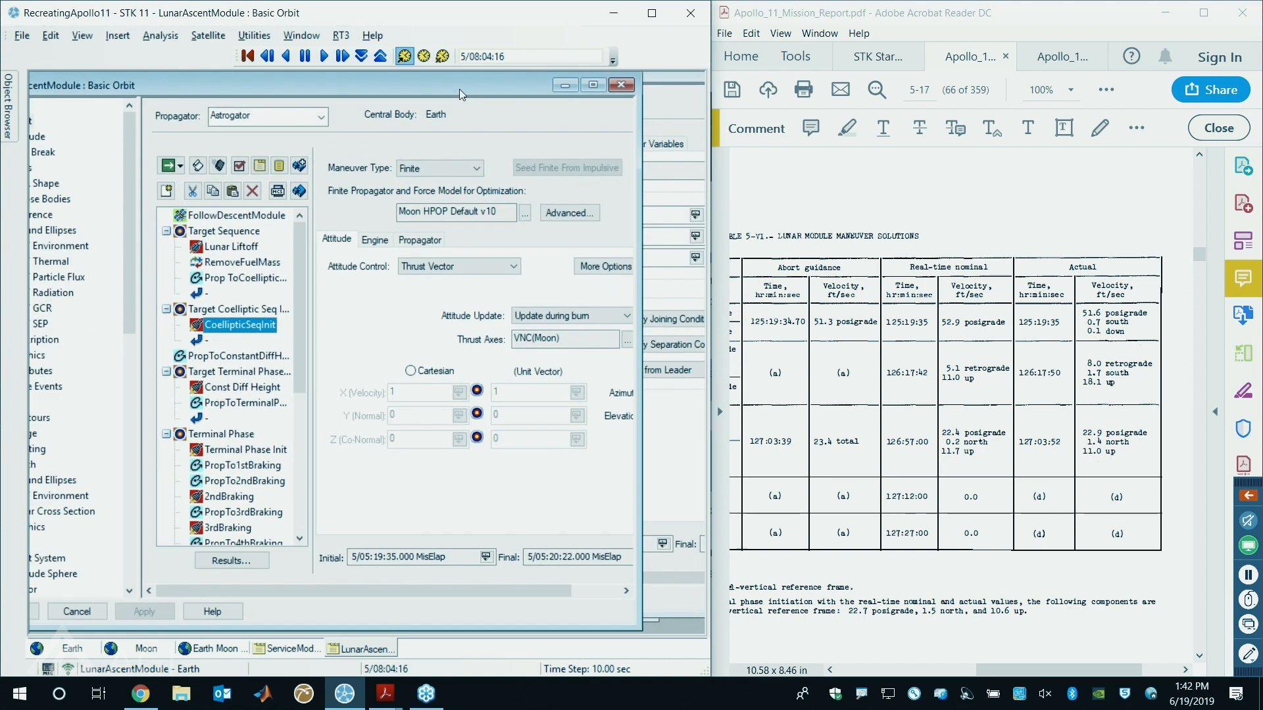
click(621, 85)
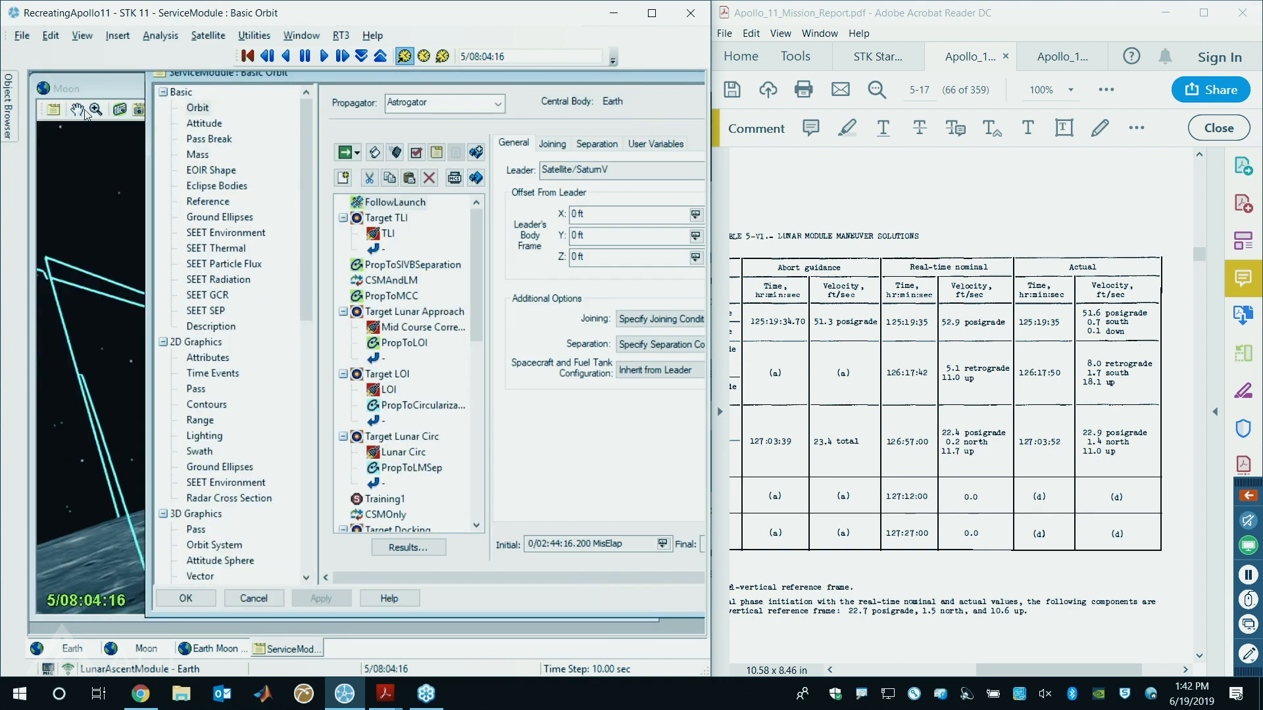
mouse_move(6, 104)
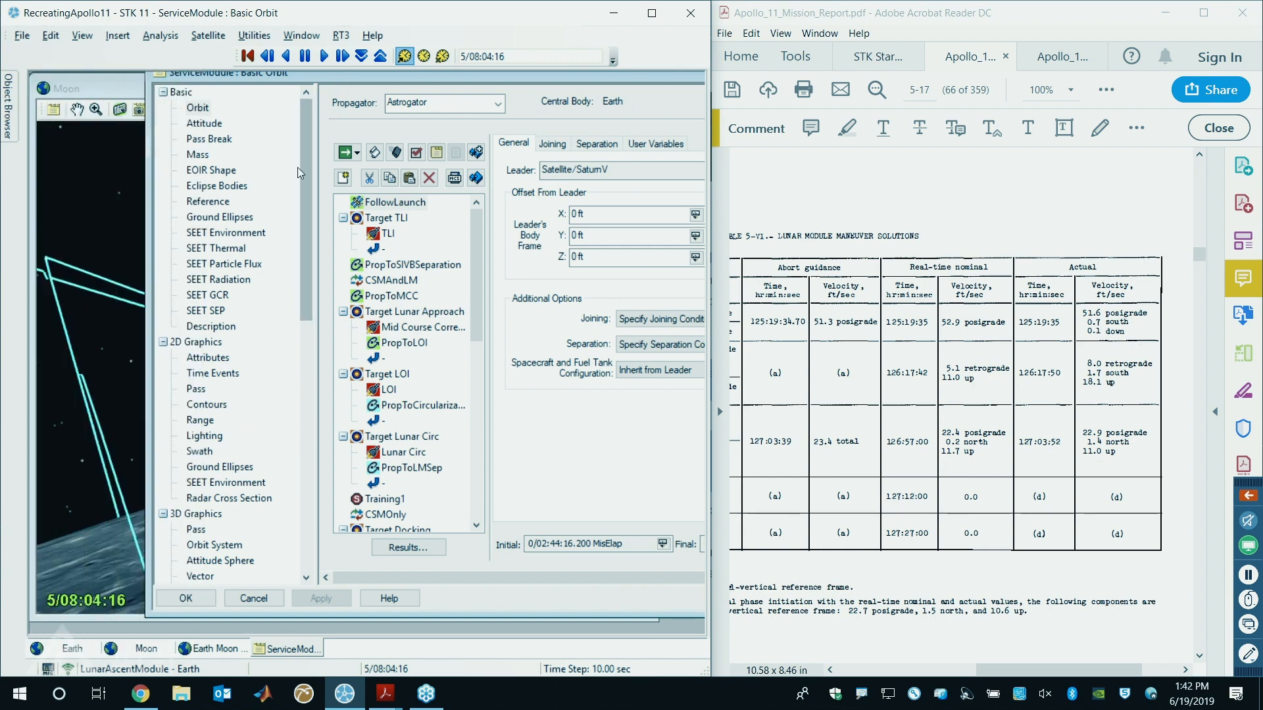
drag(317, 165, 206, 169)
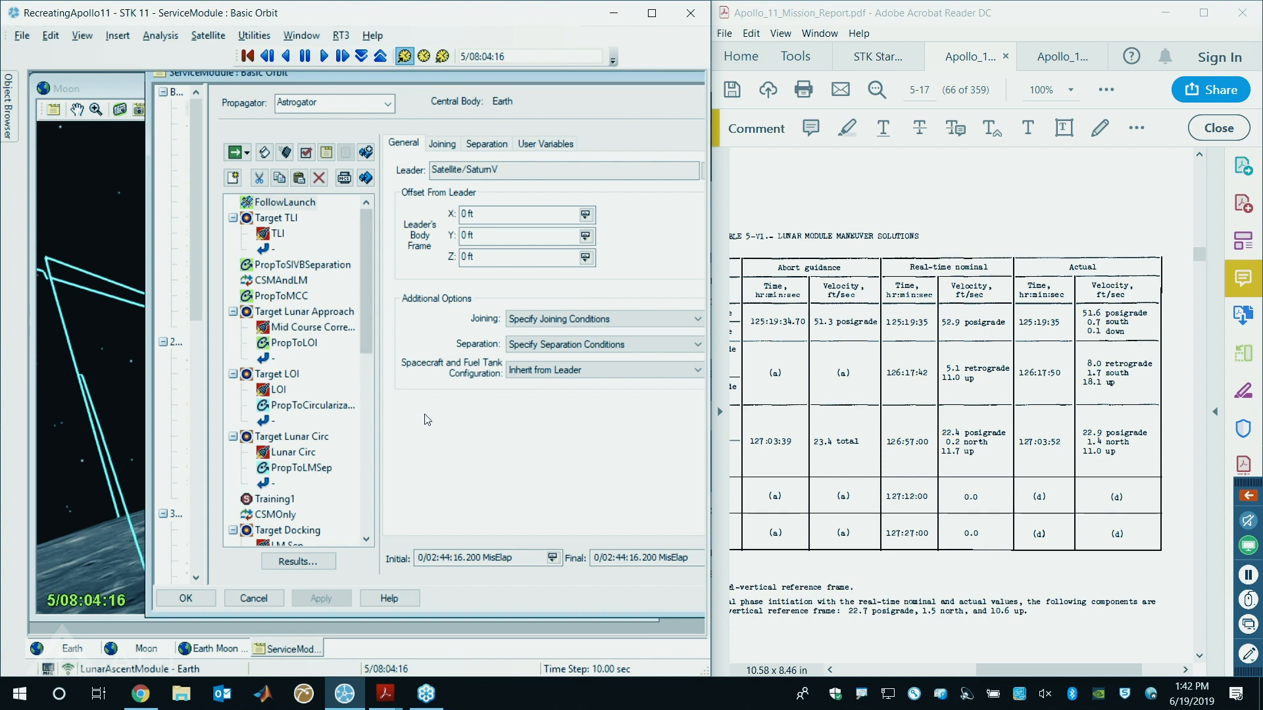
- Switch to the STK Start Training Manual and bring the Journey Back to Earth section and its ServiceModule steps on page 44 into view
scroll(920, 383, down, 2)
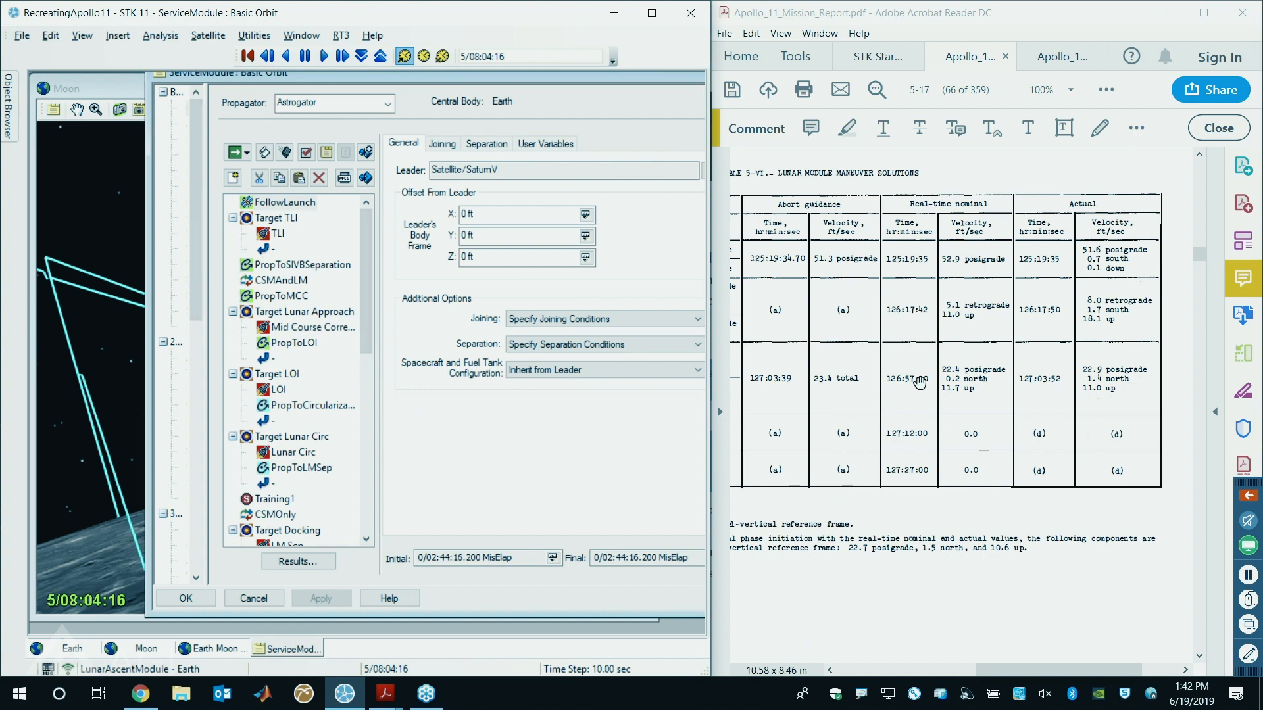
click(870, 58)
scroll(963, 387, down, 3)
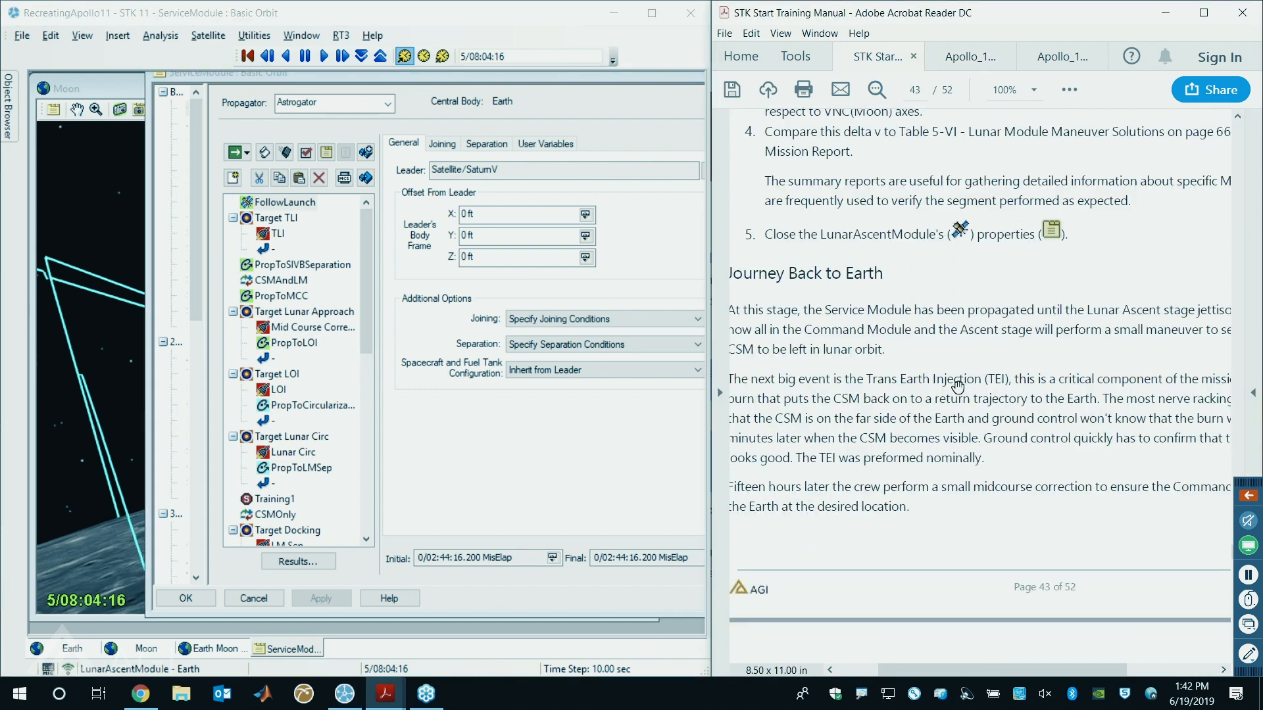
drag(1063, 667, 1051, 670)
scroll(1039, 343, down, 11)
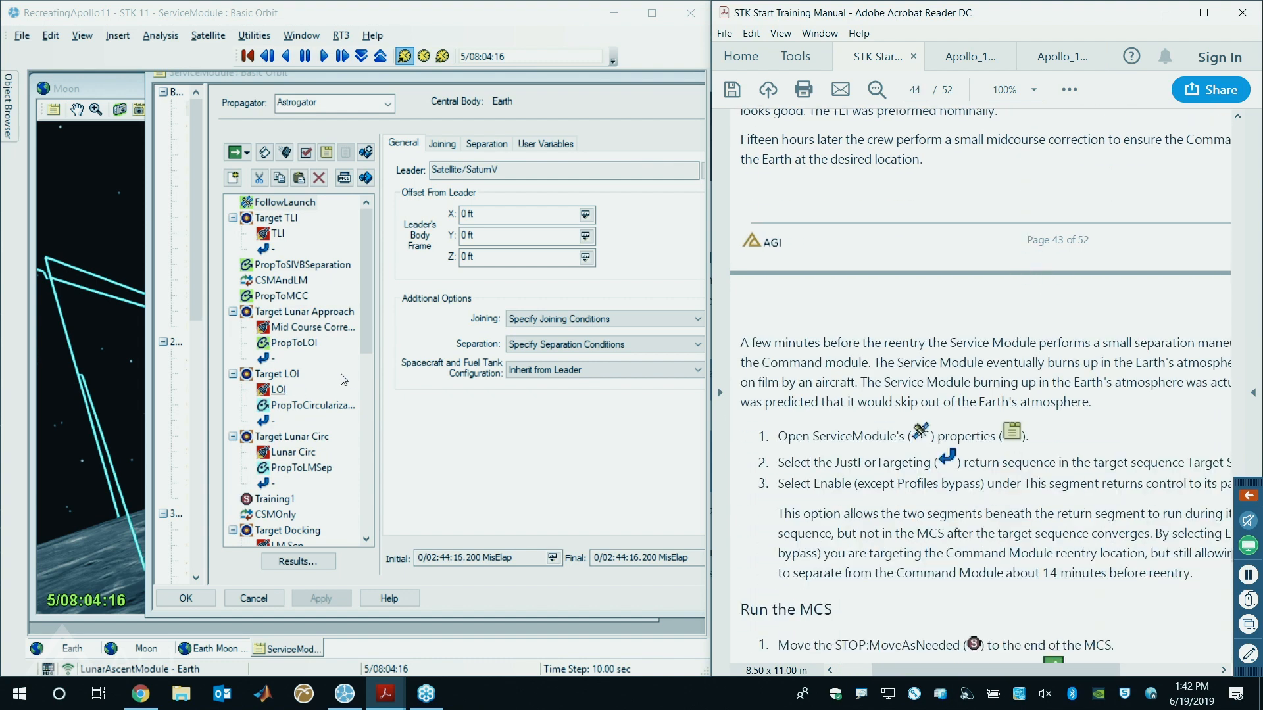
- Go to the return-journey segments in ServiceModule's MCS and examine the Target TEI Location sequence alongside the manual's instructions
drag(370, 302, 371, 407)
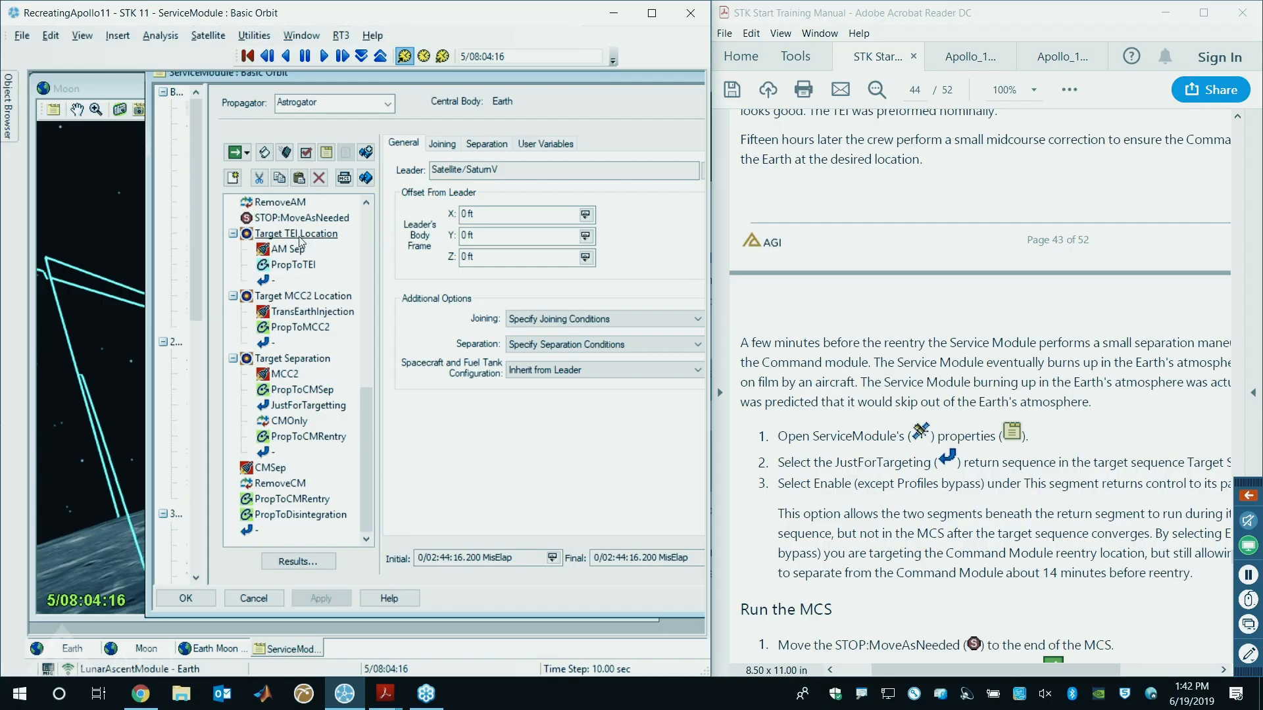
click(299, 237)
scroll(888, 327, down, 2)
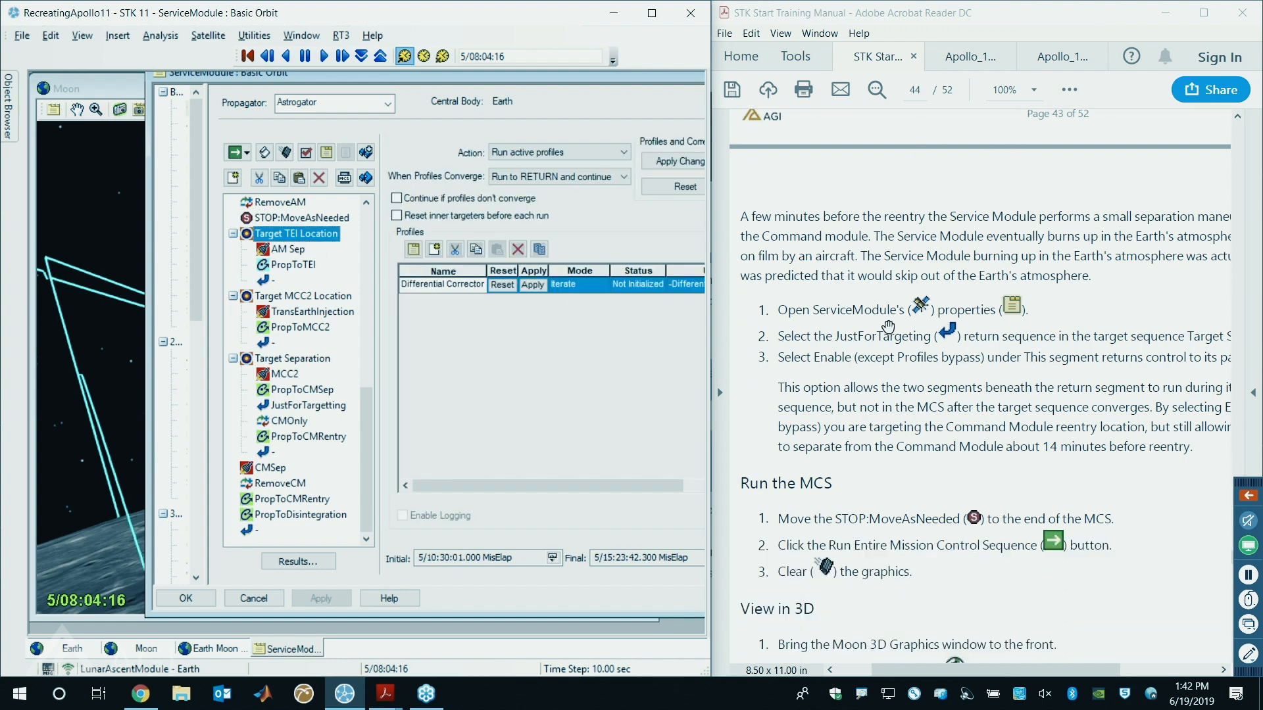
scroll(888, 327, down, 1)
click(303, 236)
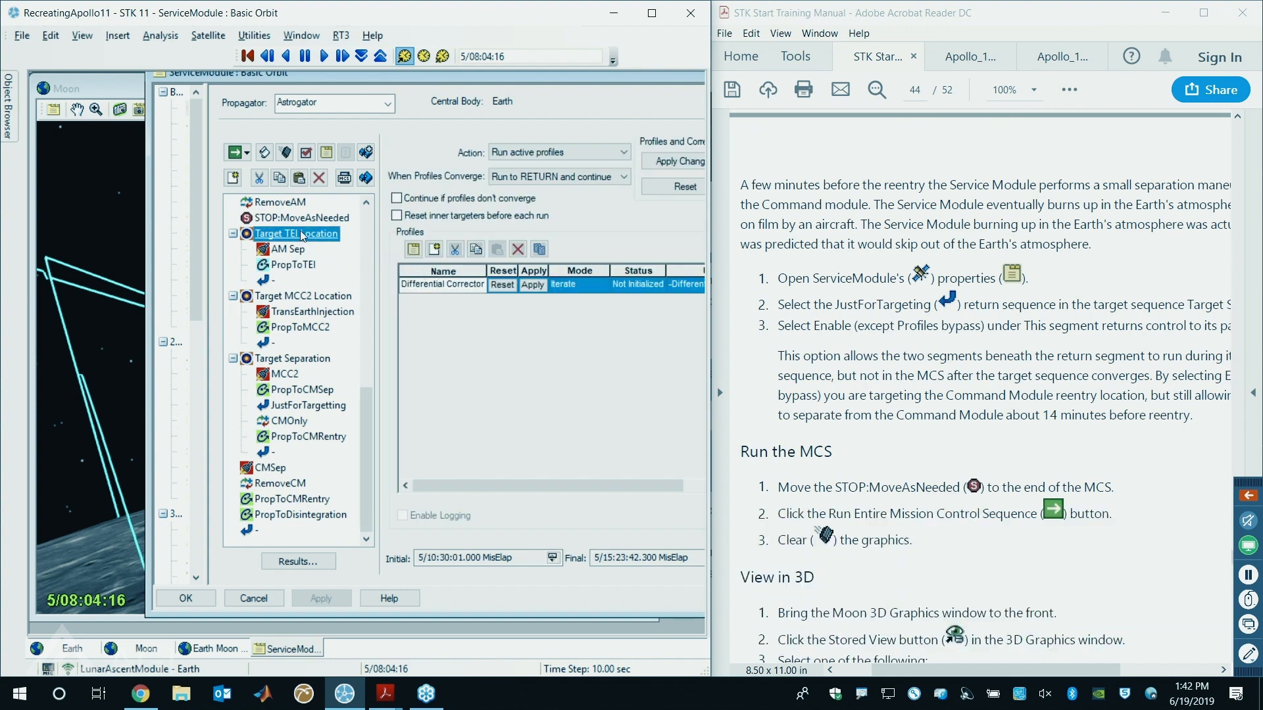
scroll(295, 241, up, 1)
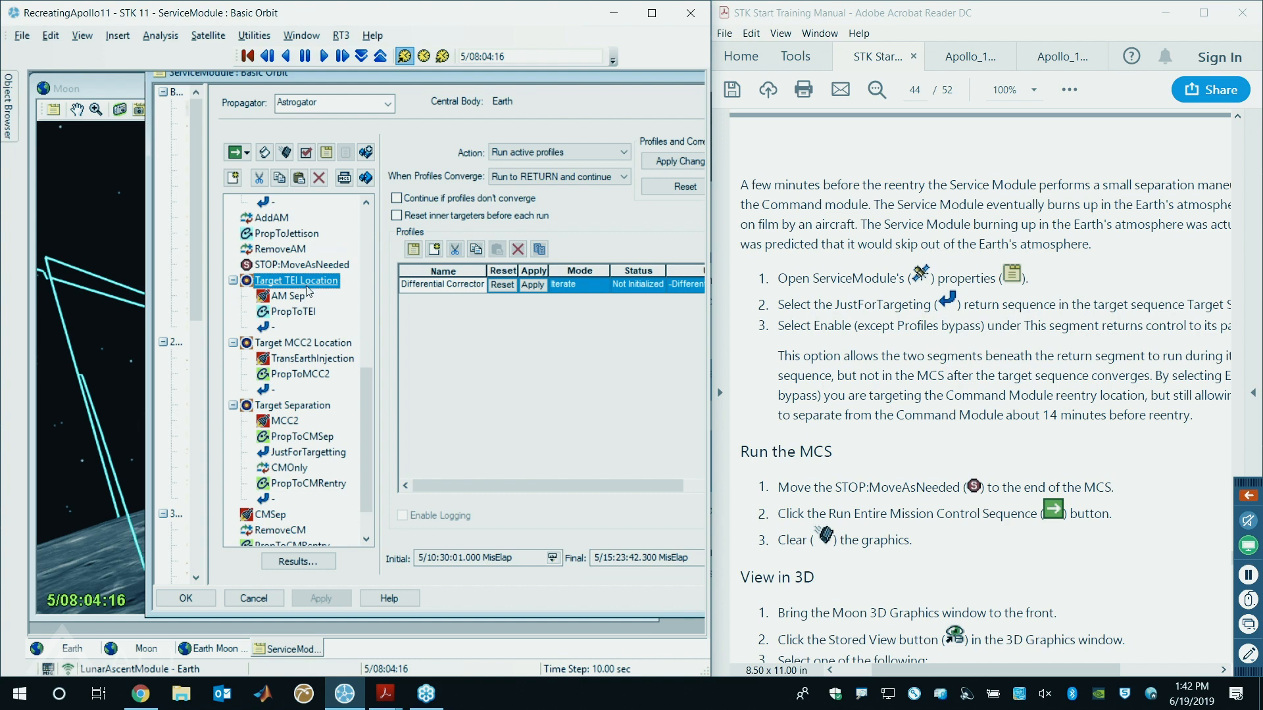
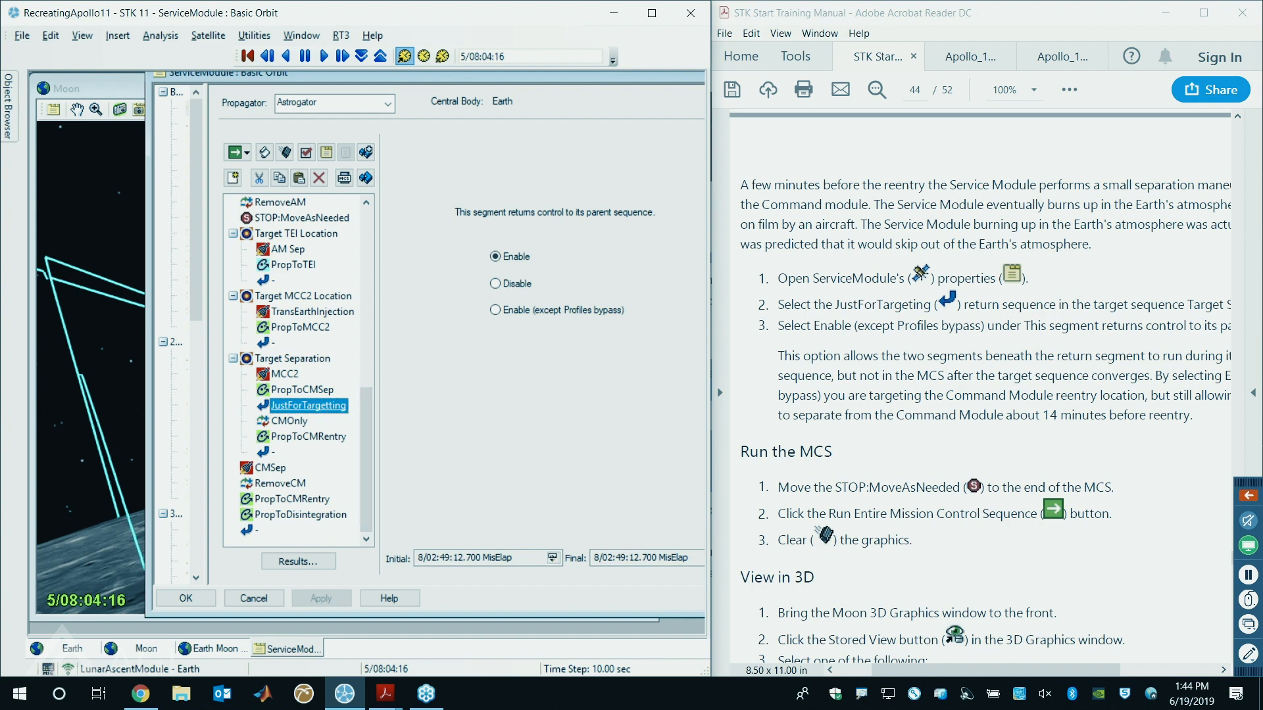
- Look up the return segment type among the segments that can be inserted before JustForTargetting, without adding one
right_click(298, 405)
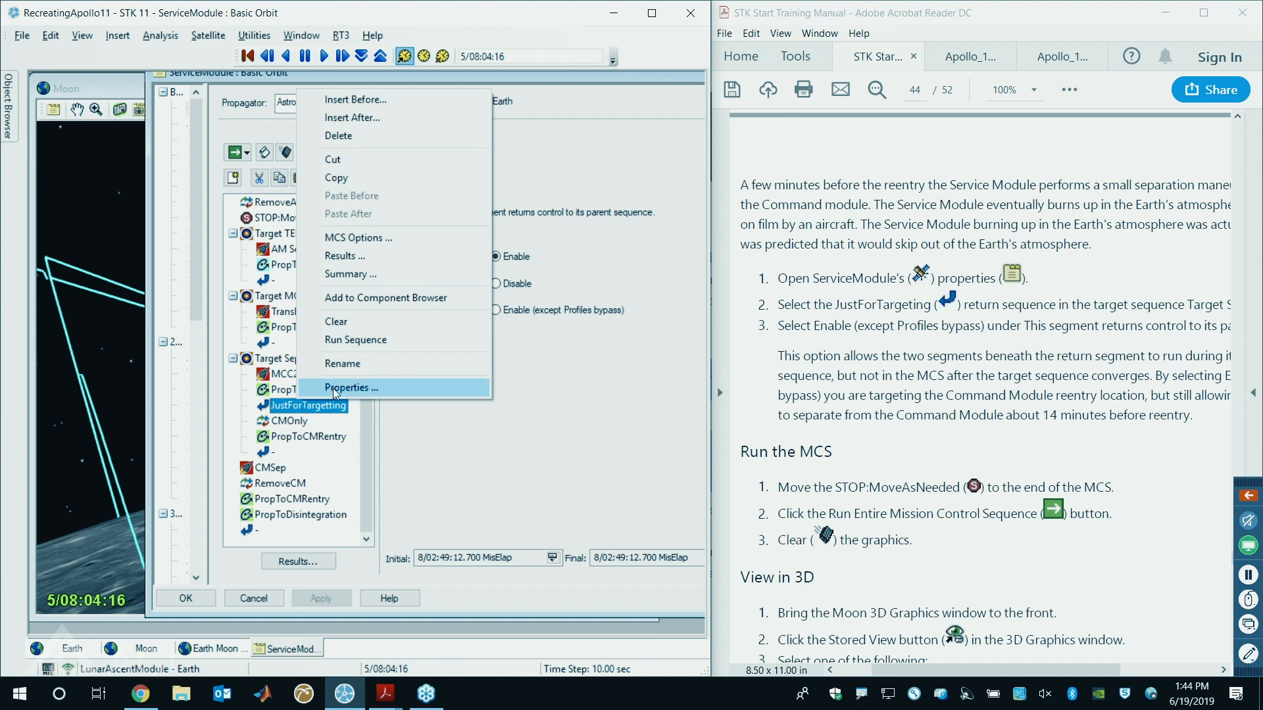
right_click(267, 409)
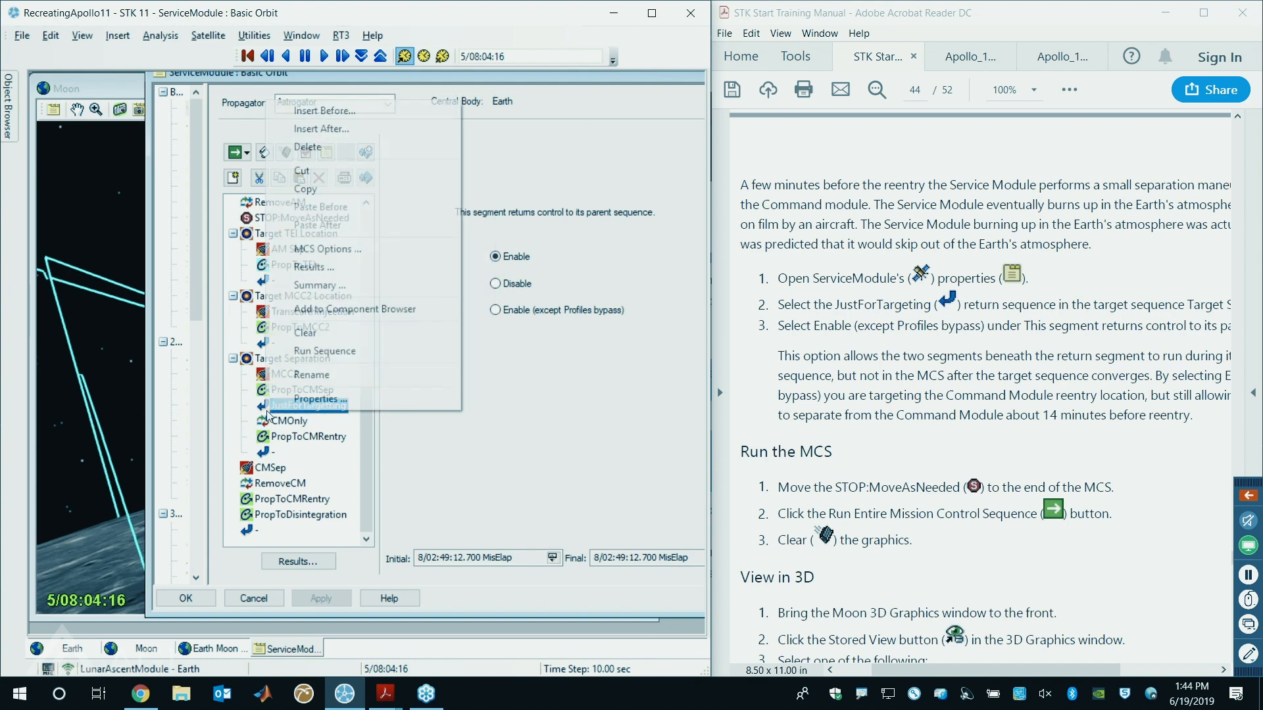
click(324, 111)
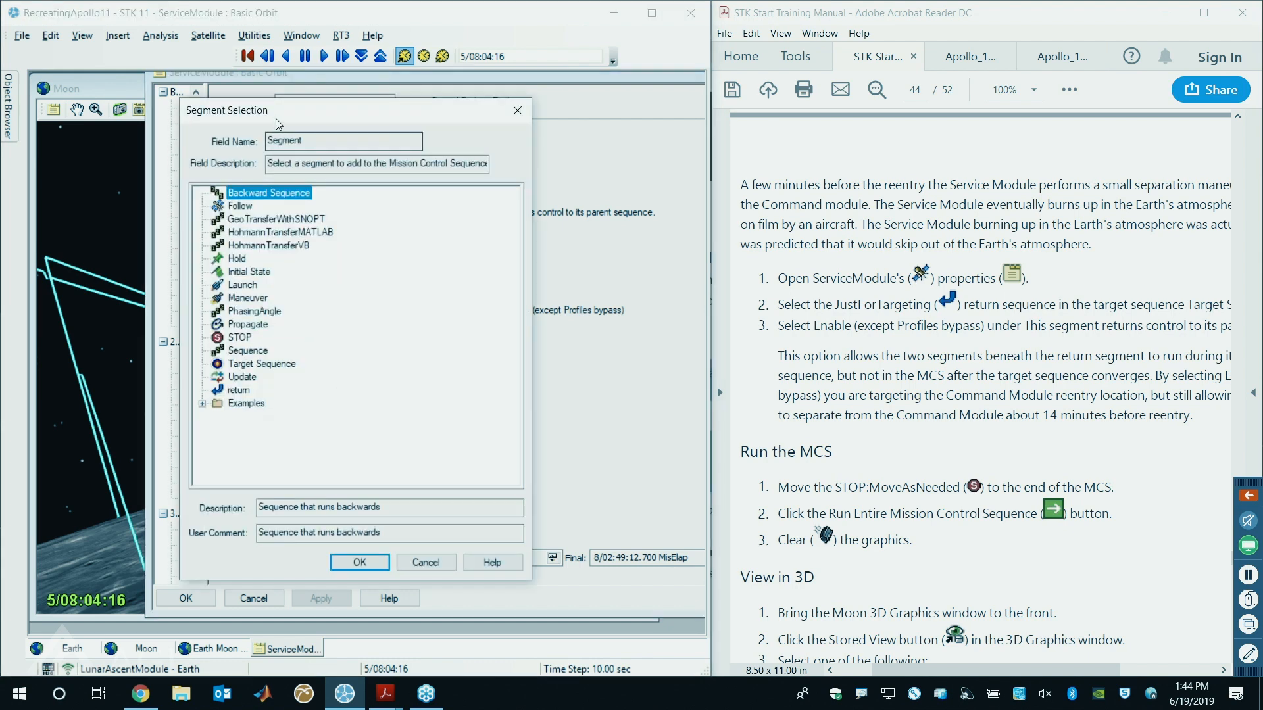
click(412, 385)
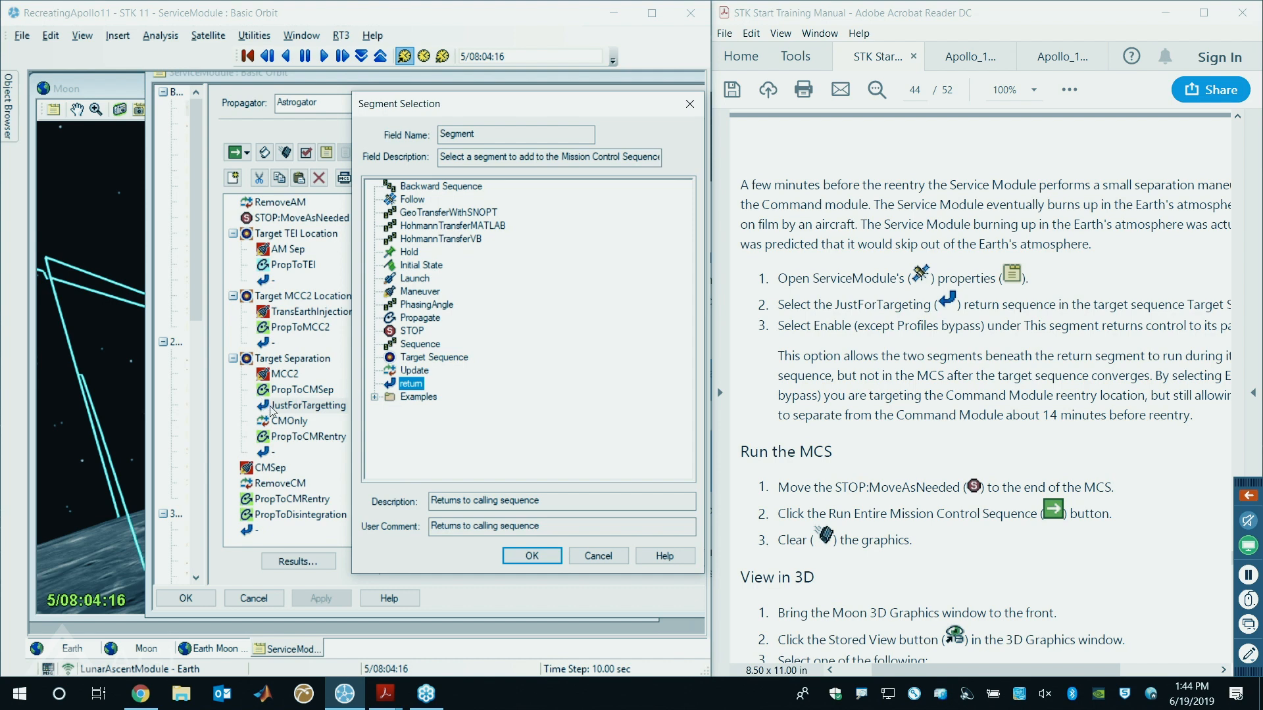
click(599, 558)
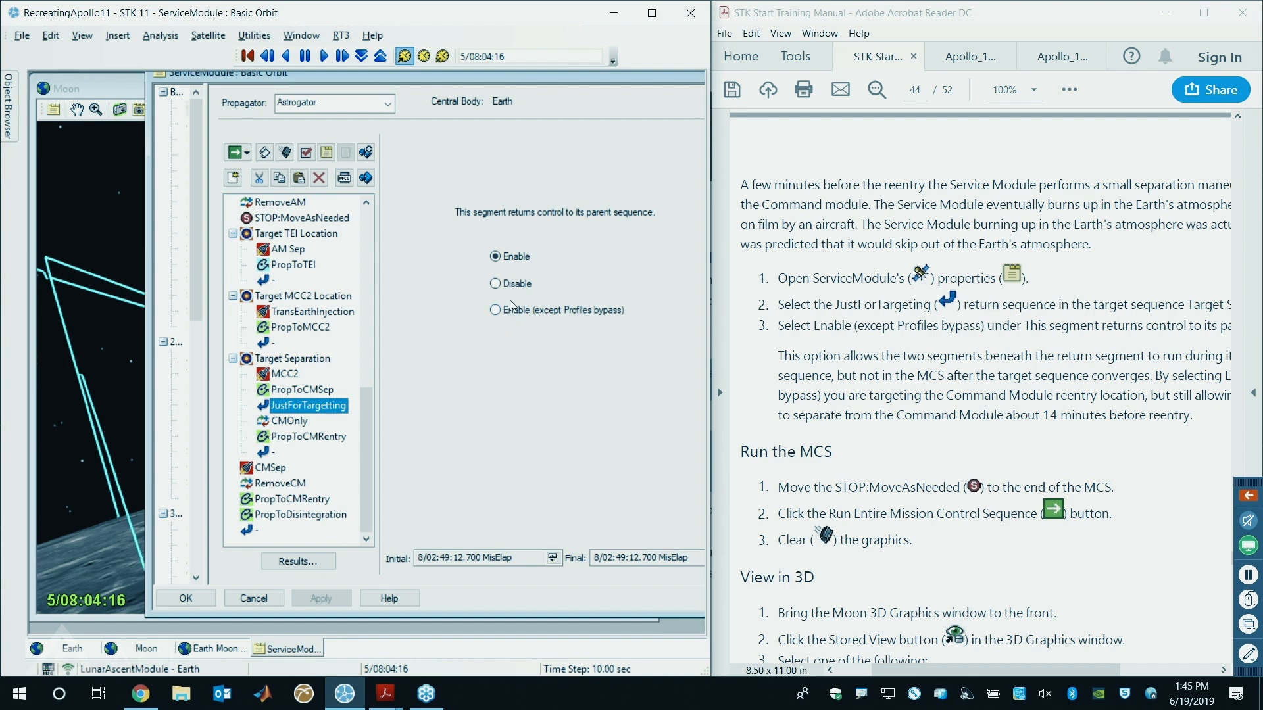
- Set the JustForTargetting return segment to Enable (except Profiles bypass) and move STOP:MoveAsNeeded to the end of the MCS
click(496, 311)
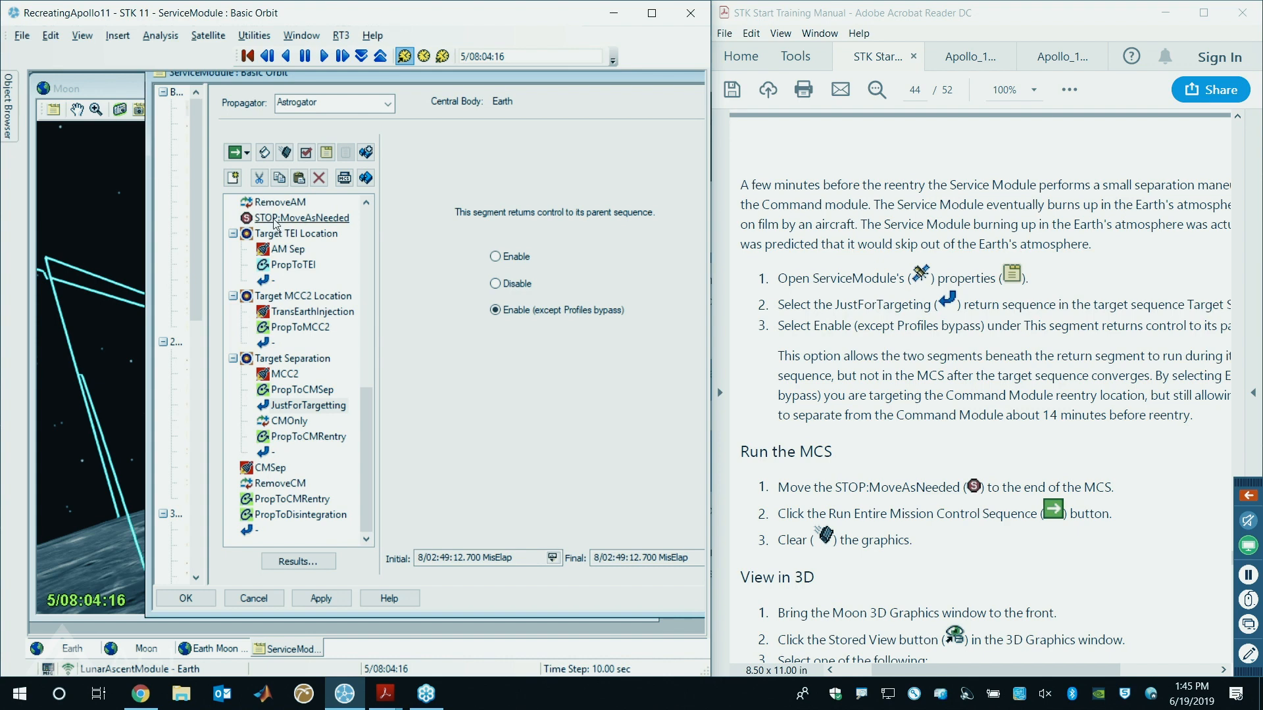
drag(275, 222, 304, 534)
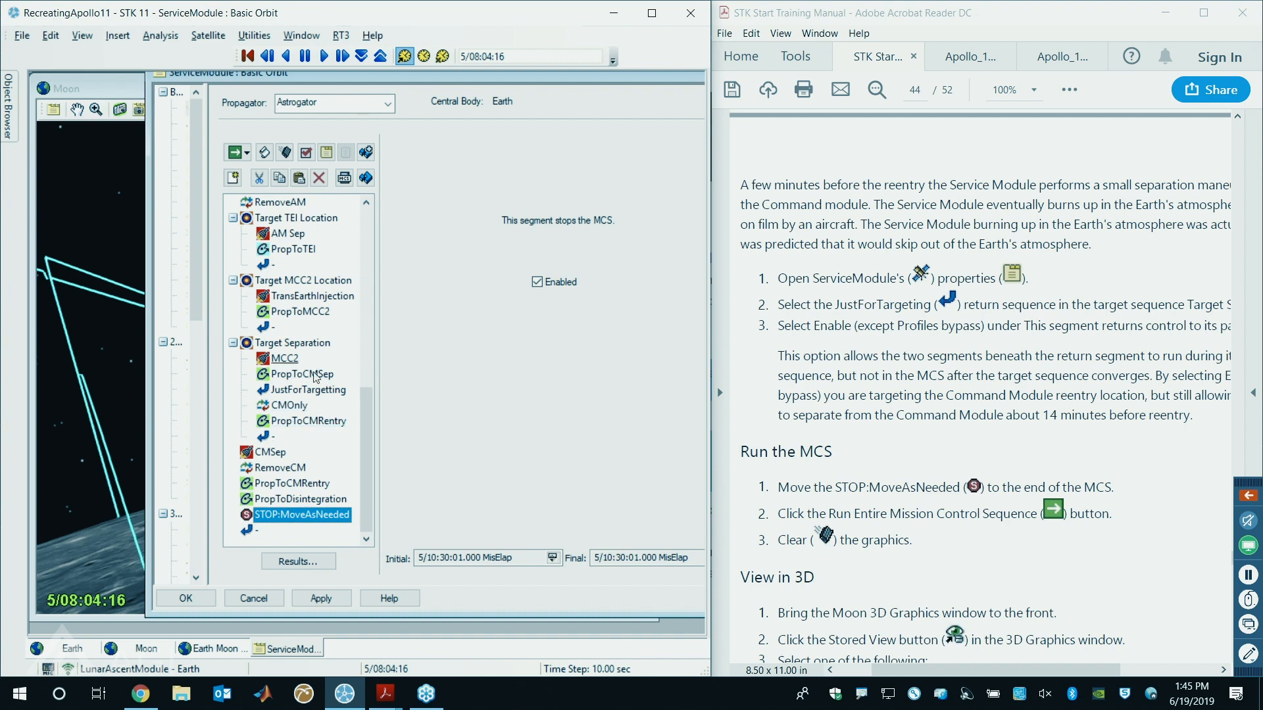
- Run the entire Mission Control Sequence for ServiceModule and close all targeting status windows
click(235, 153)
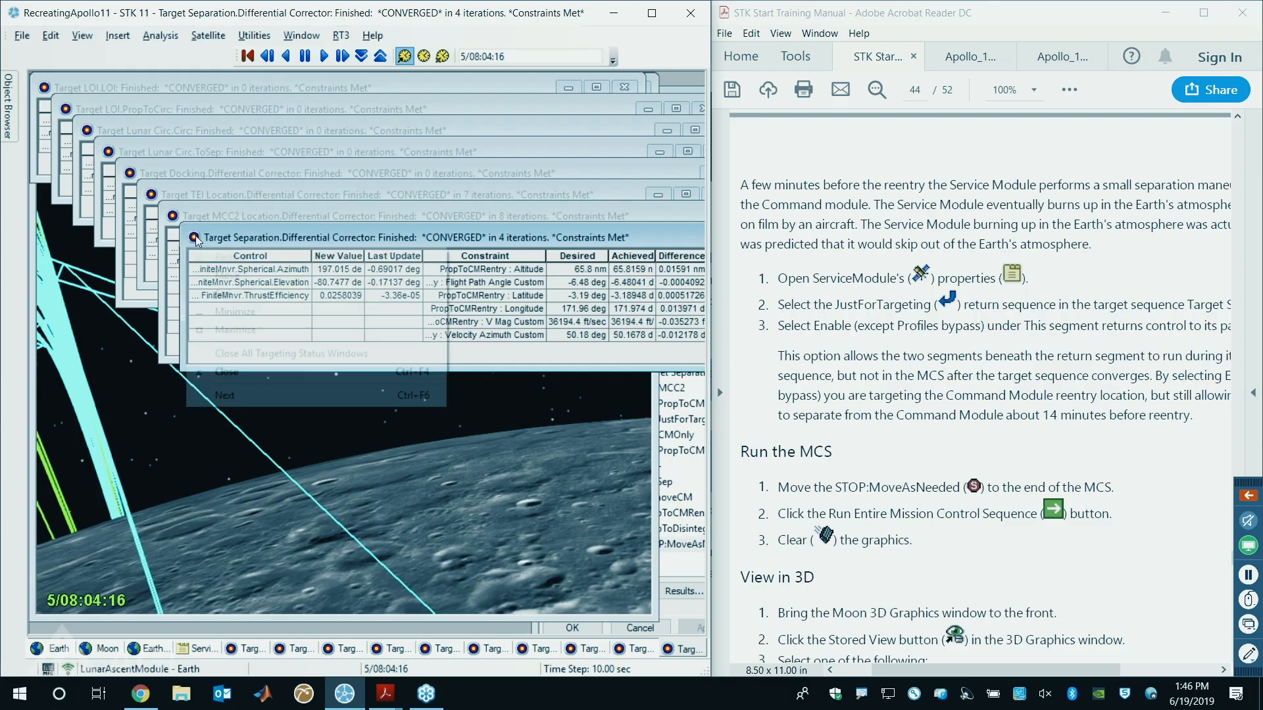
click(194, 239)
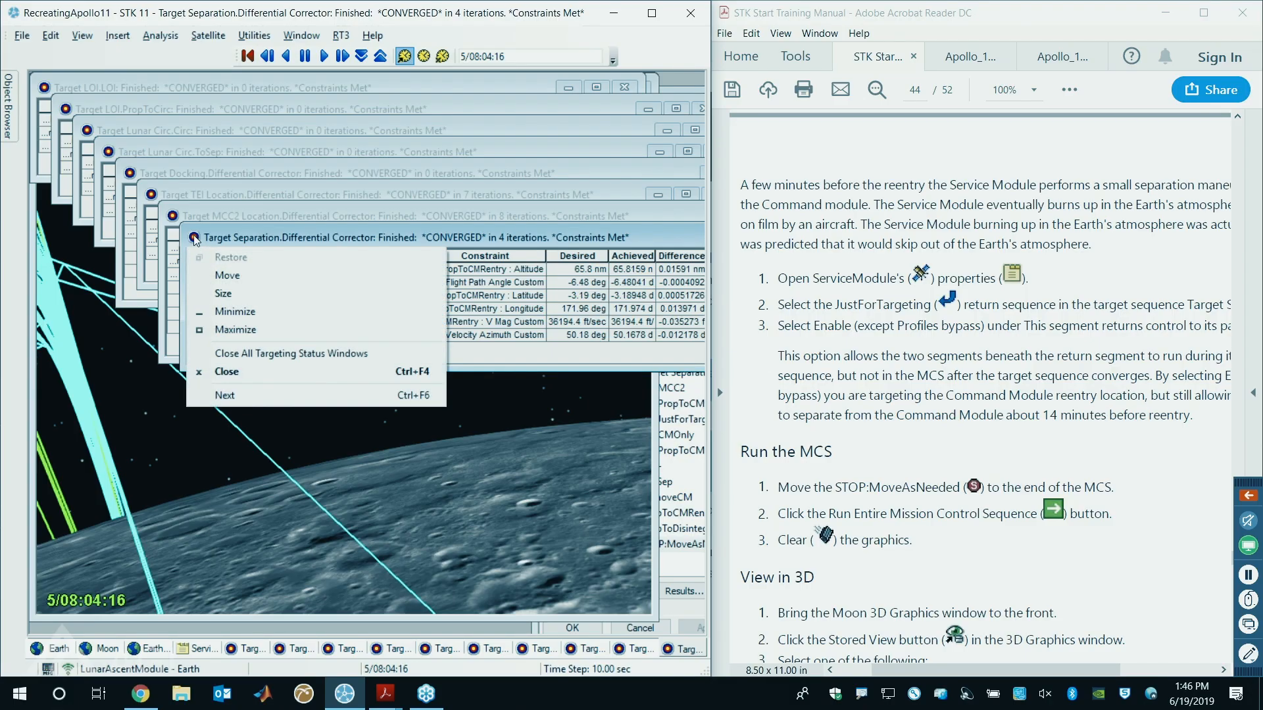
click(224, 355)
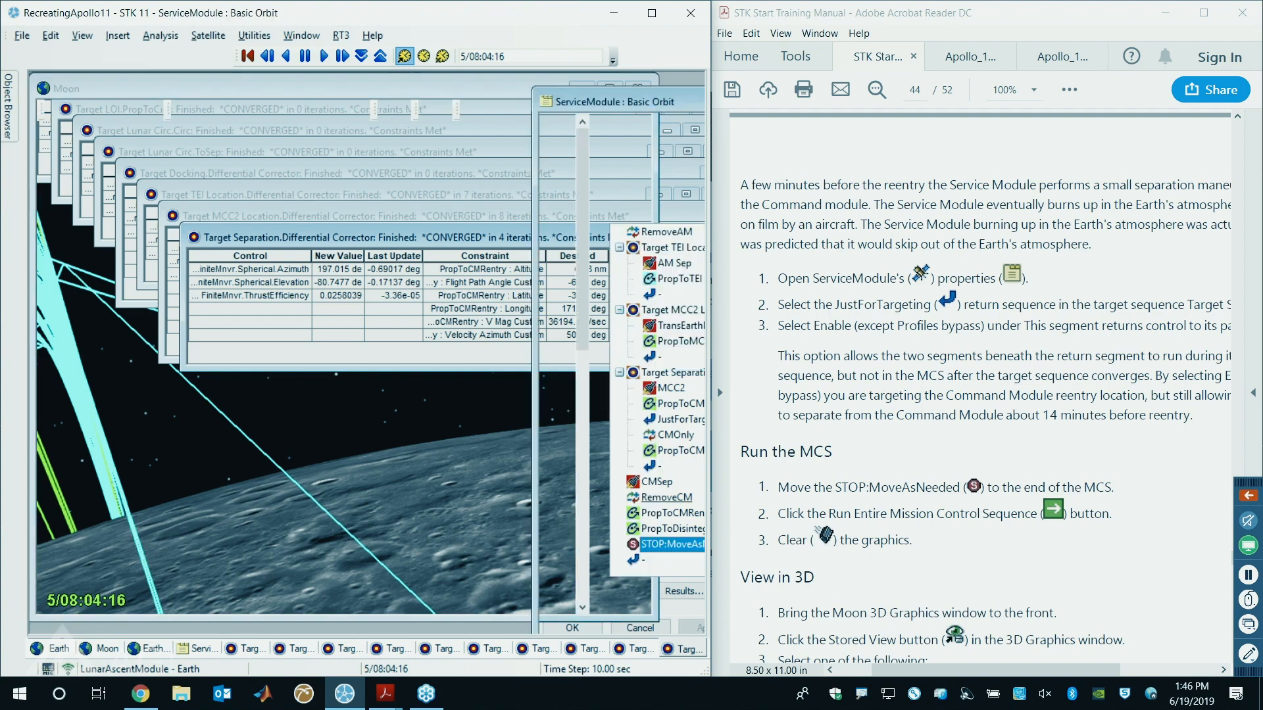
- Clear the MCS graphics and accept the ServiceModule properties
drag(581, 105, 431, 90)
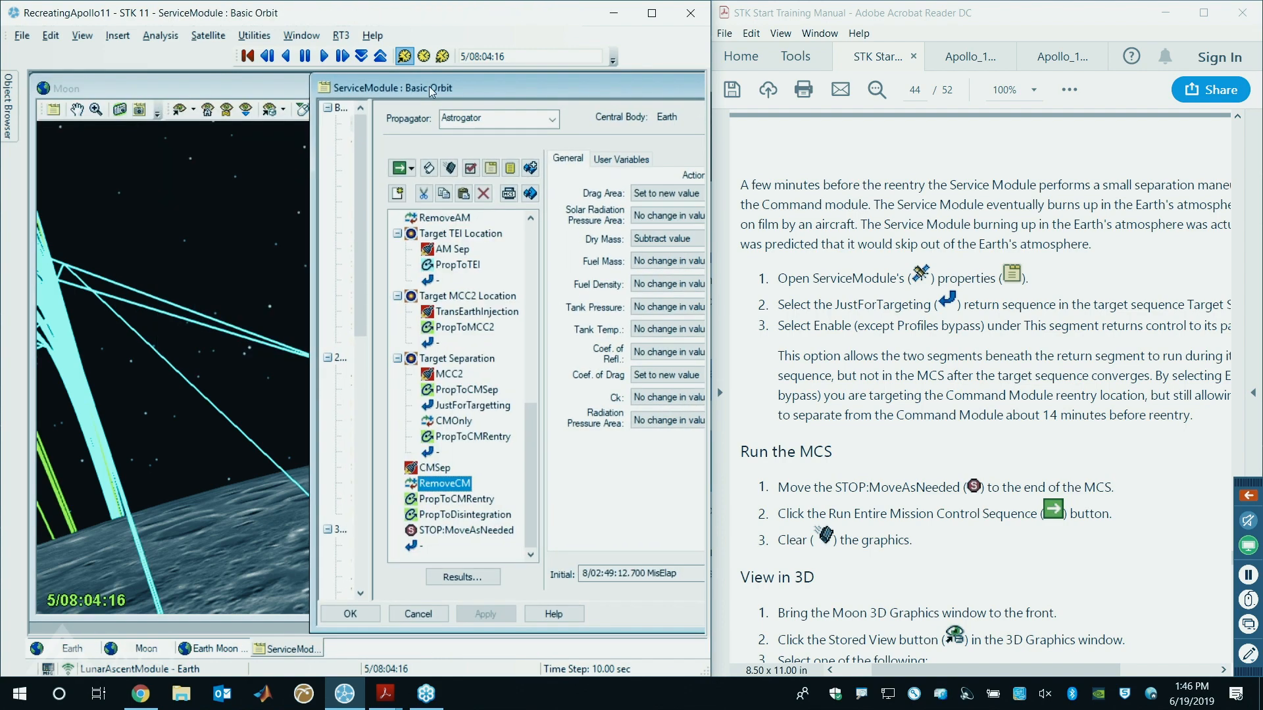
click(449, 169)
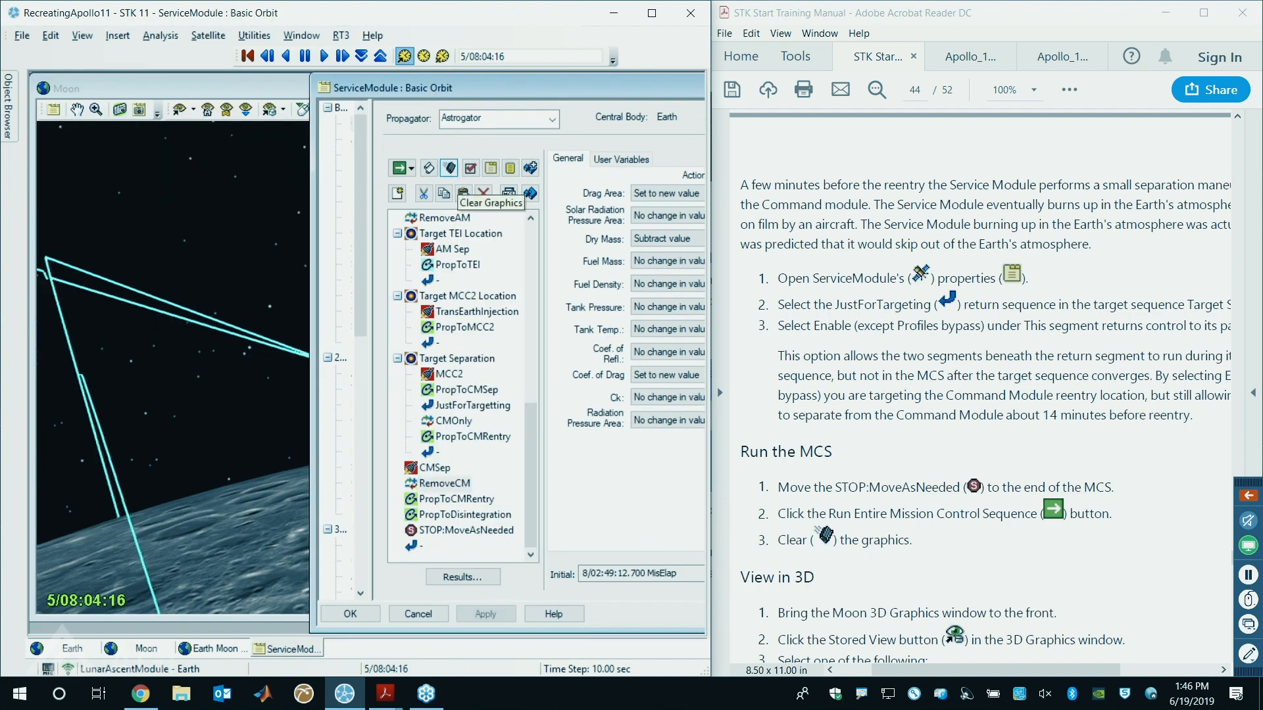
click(352, 613)
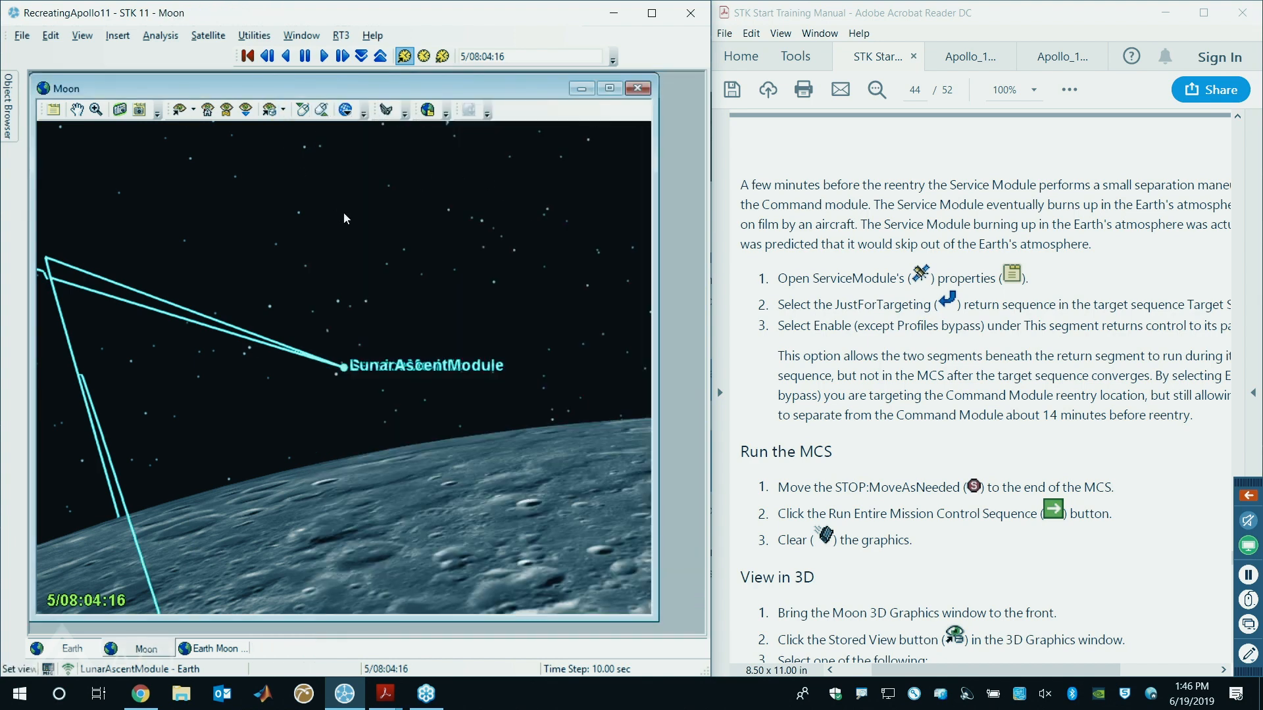
- Save the scenario and bring the View in 3D section of the training manual into view
click(22, 35)
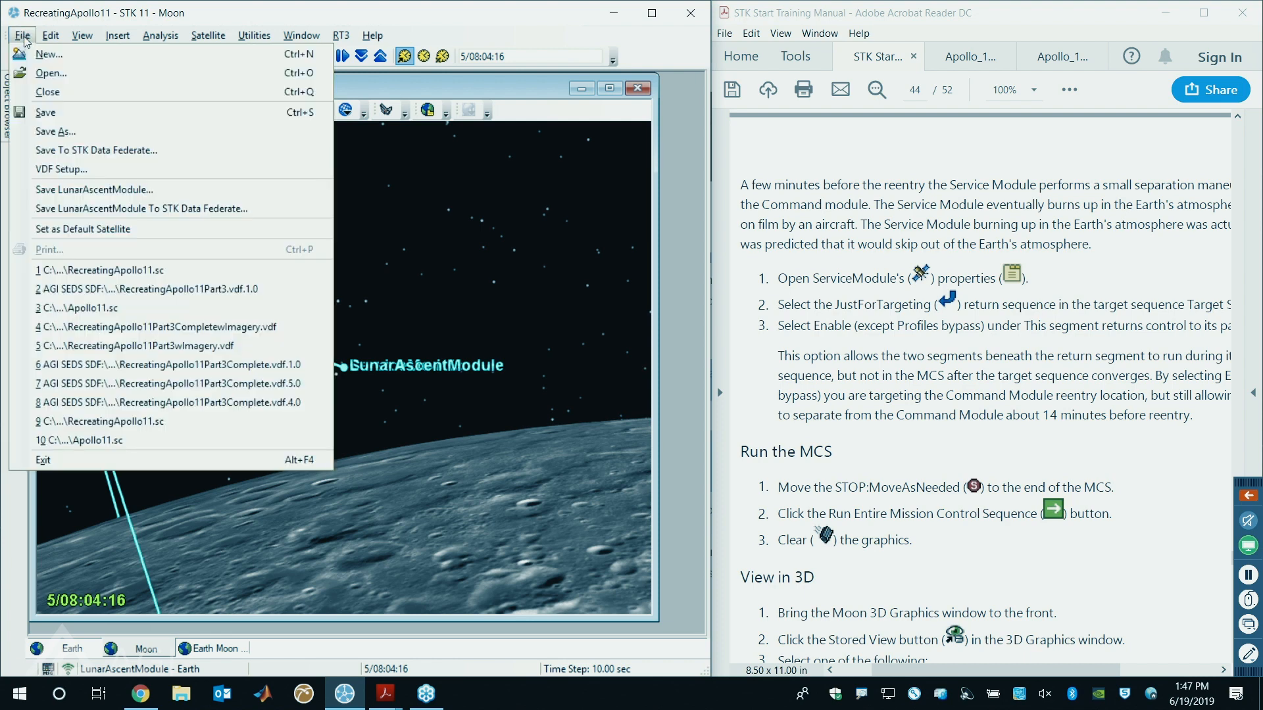
click(42, 116)
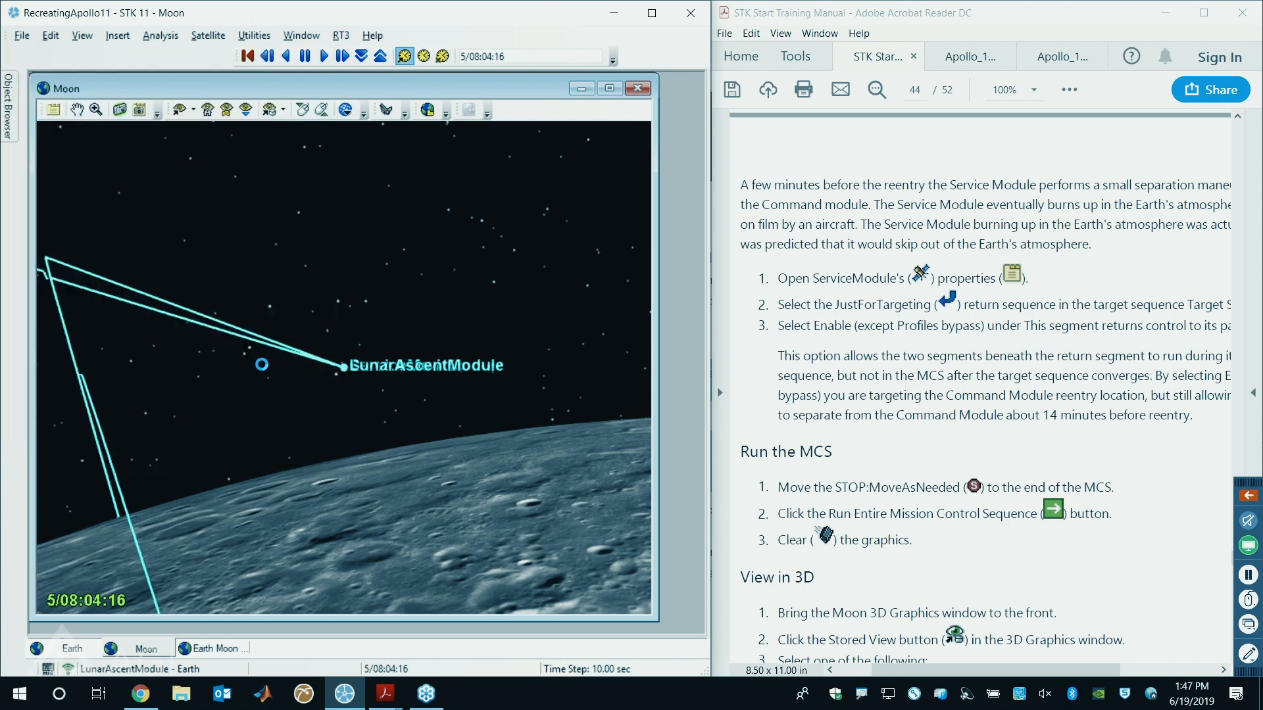
click(811, 316)
scroll(823, 332, down, 8)
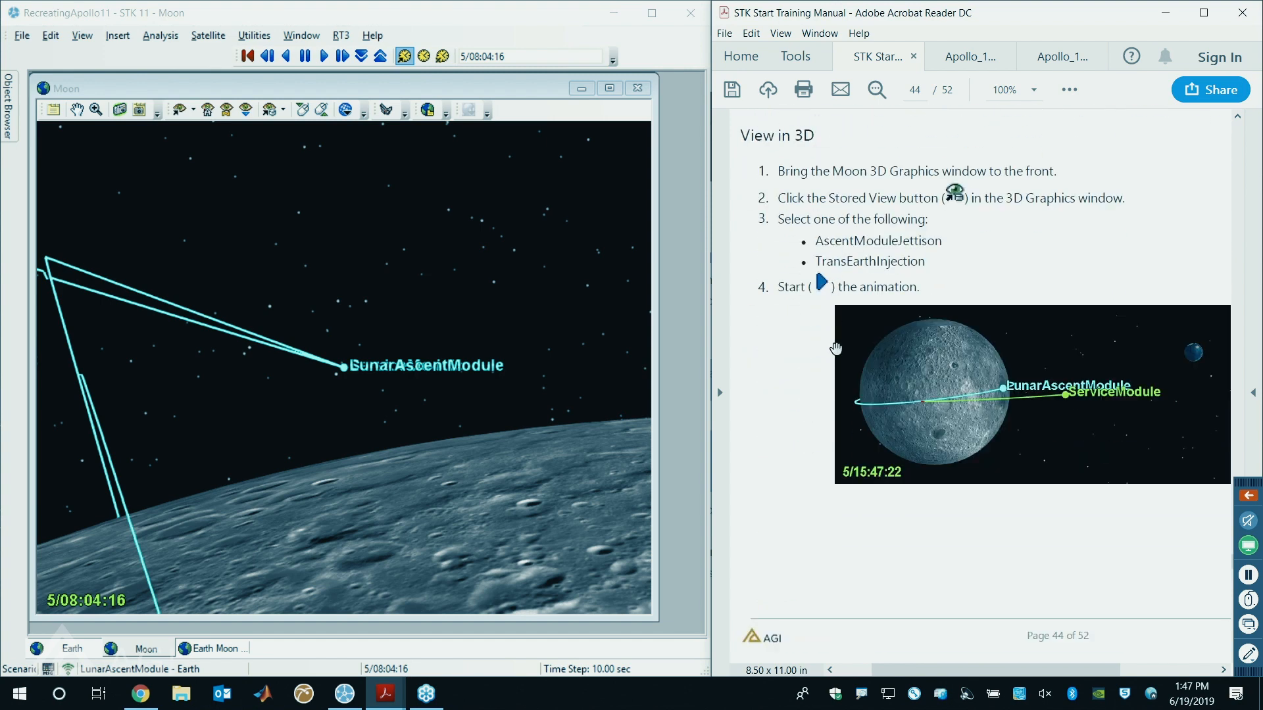
- Apply the TransEarthInjection stored view in the Moon 3D Graphics window and play the animation to watch ServiceModule depart
click(282, 112)
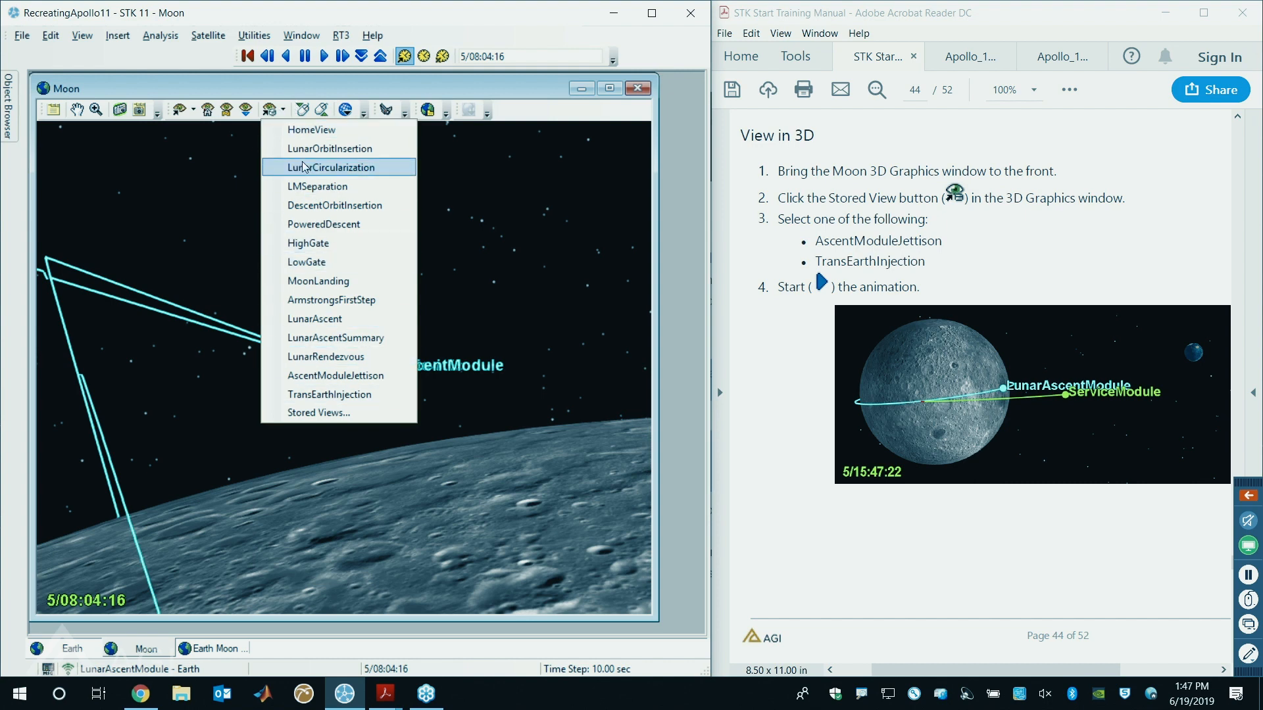
click(342, 395)
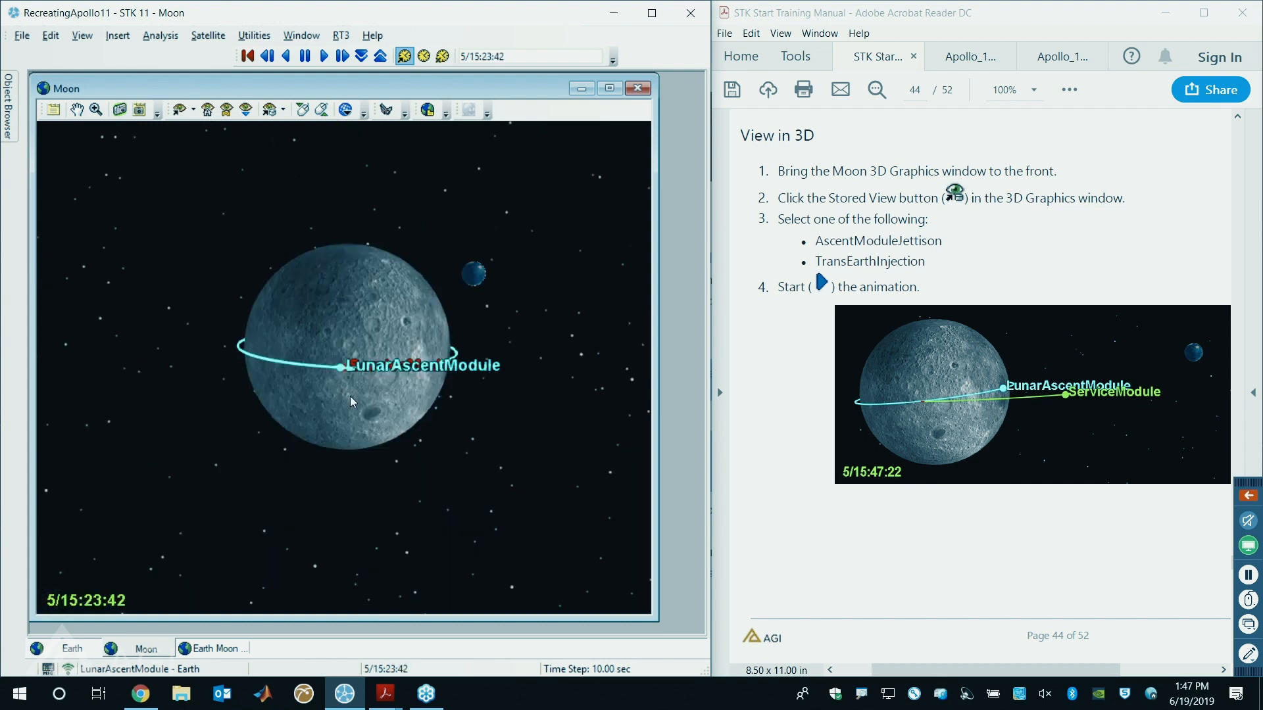
click(323, 56)
scroll(472, 375, up, 5)
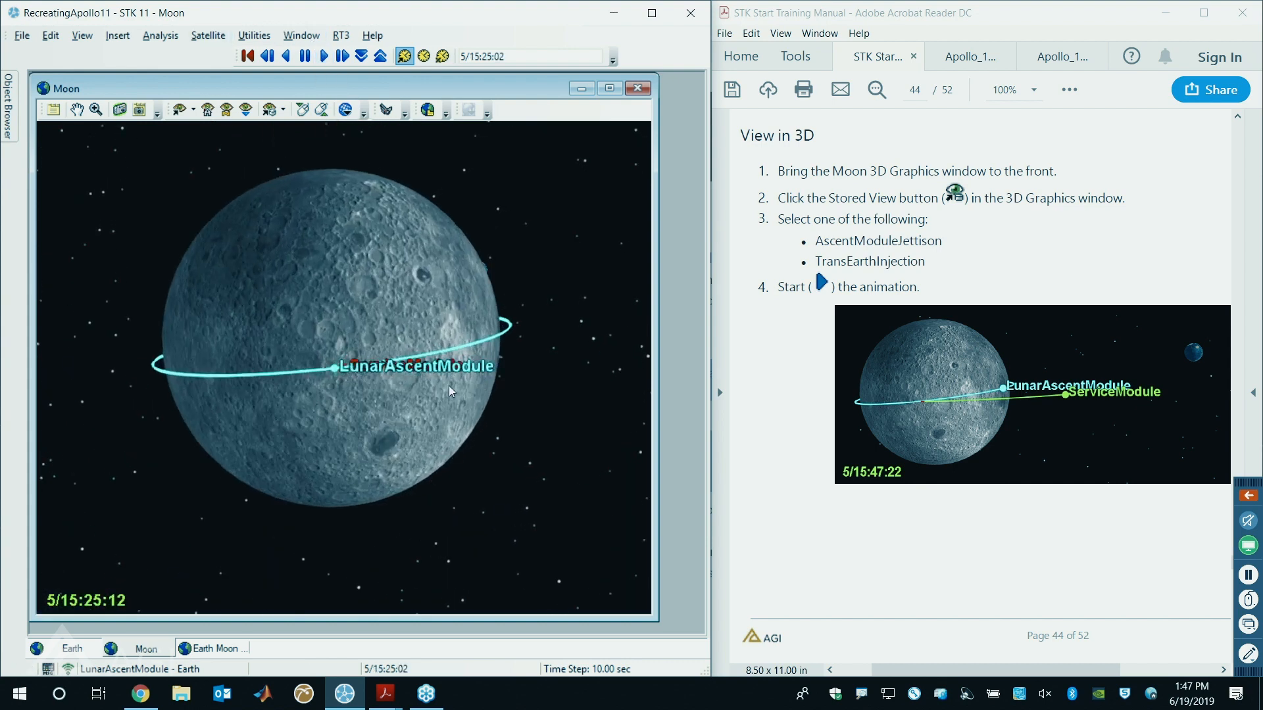
mouse_move(314, 390)
mouse_down()
mouse_move(350, 365)
mouse_move(334, 375)
mouse_up()
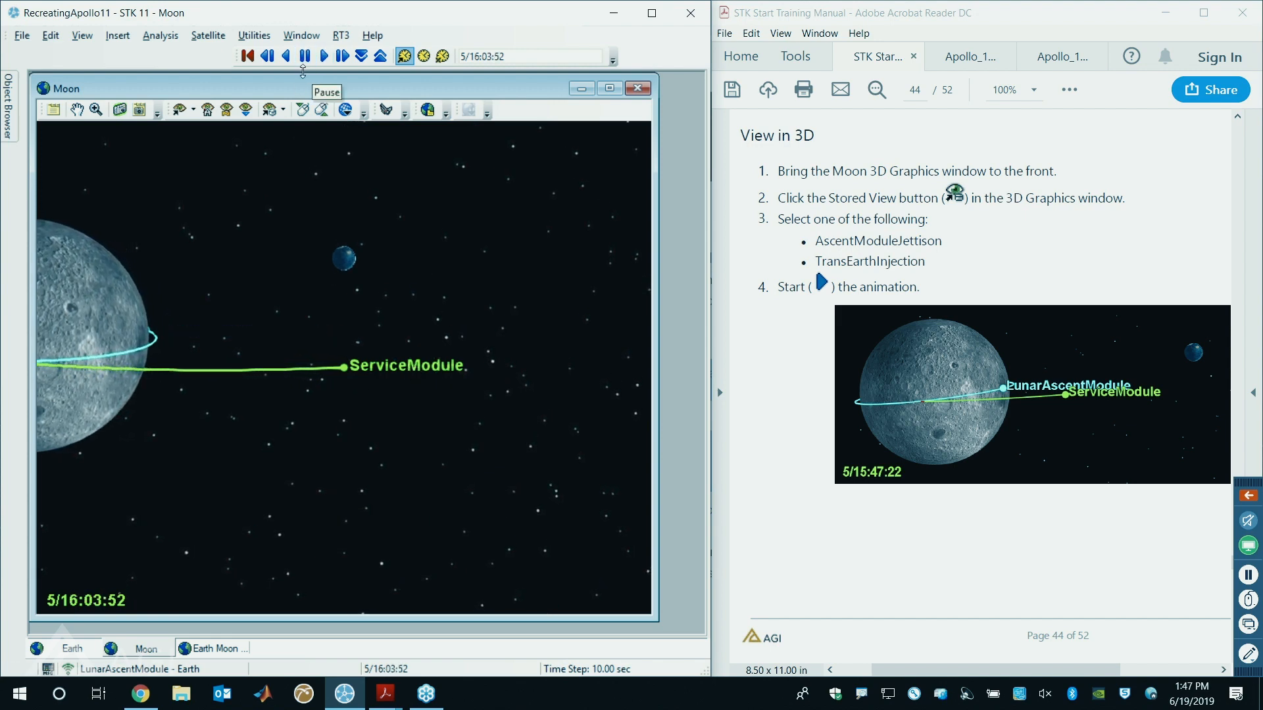
- Apply the CMandSMSeparation stored view in the Earth 3D Graphics window and frame ServiceModule with the whole Earth
click(74, 650)
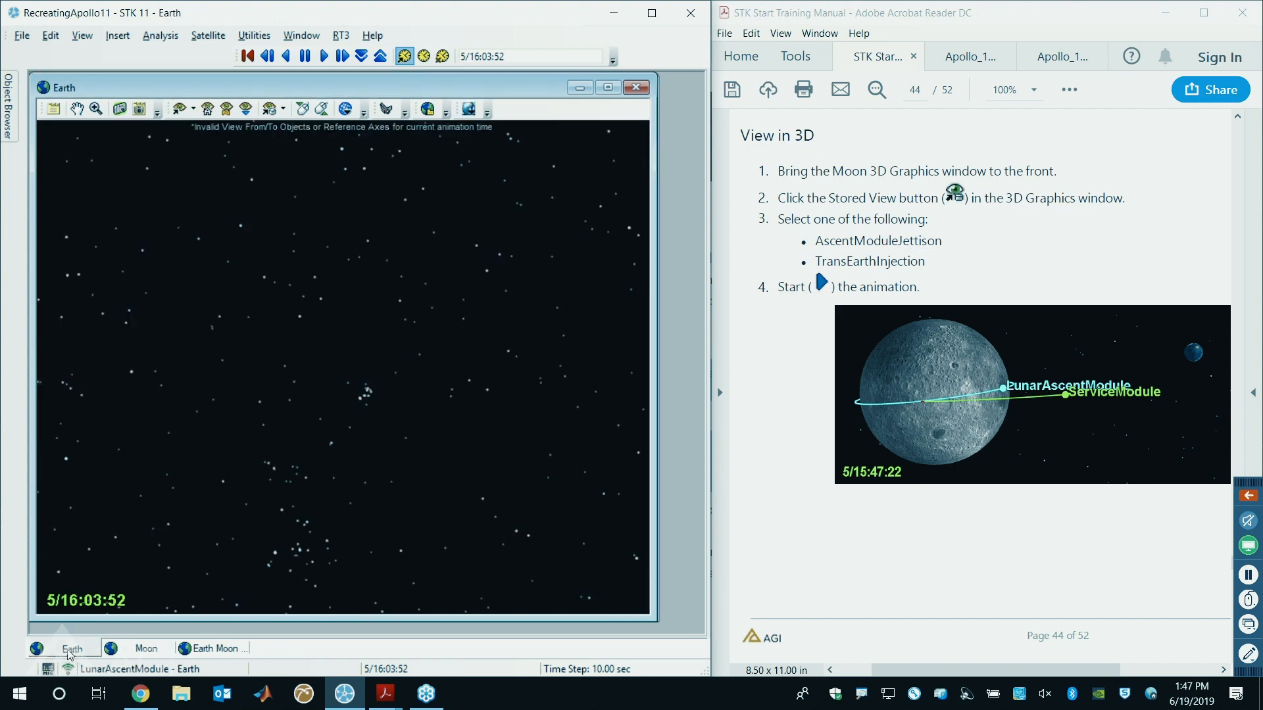
click(285, 109)
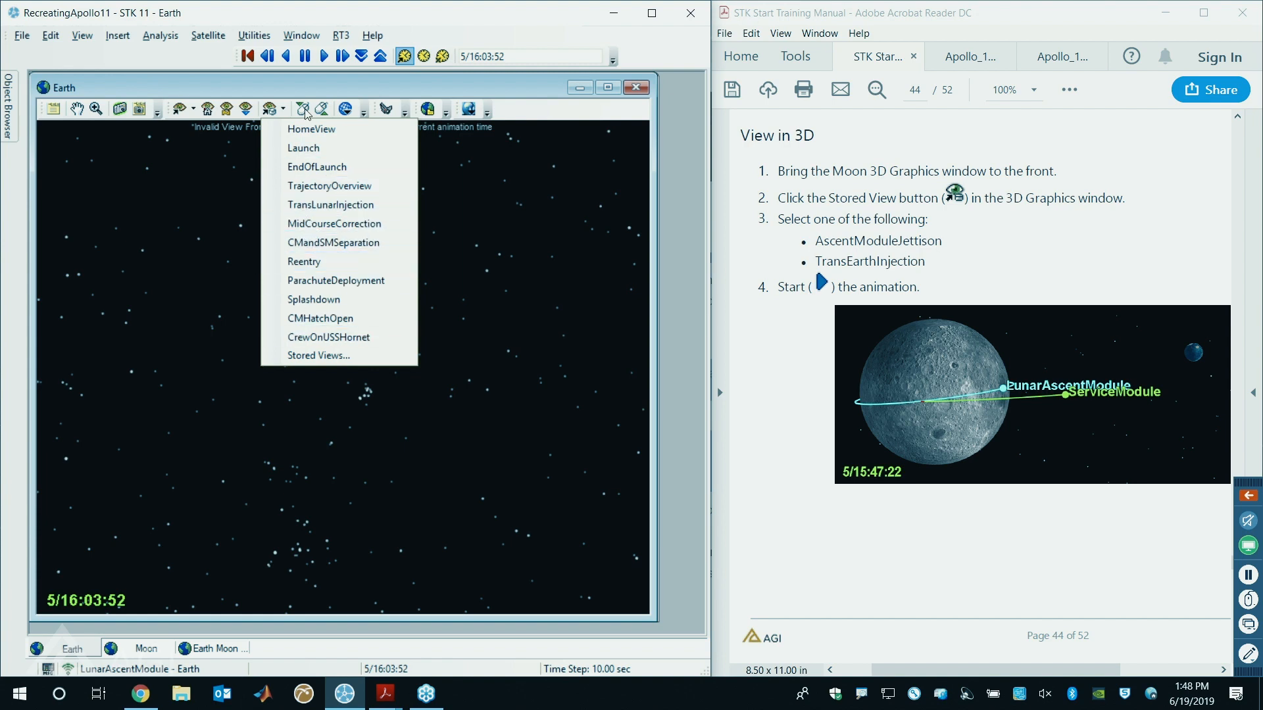
click(314, 244)
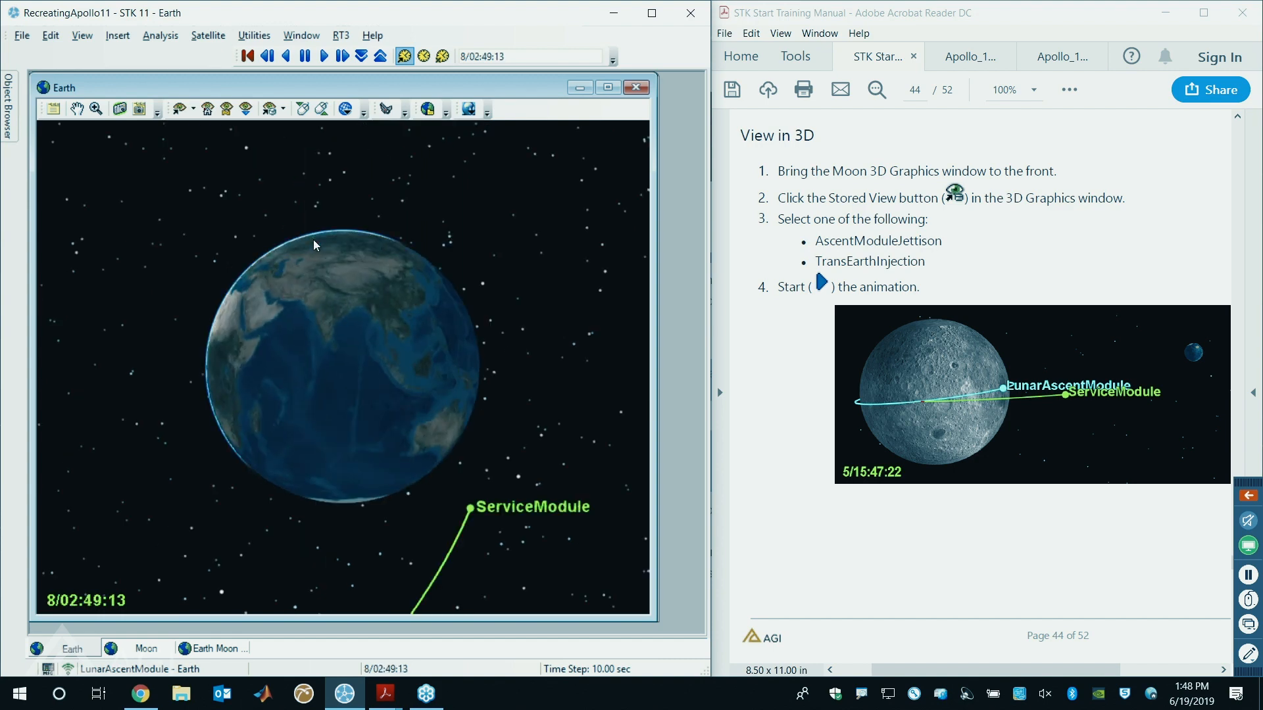
drag(388, 511, 346, 460)
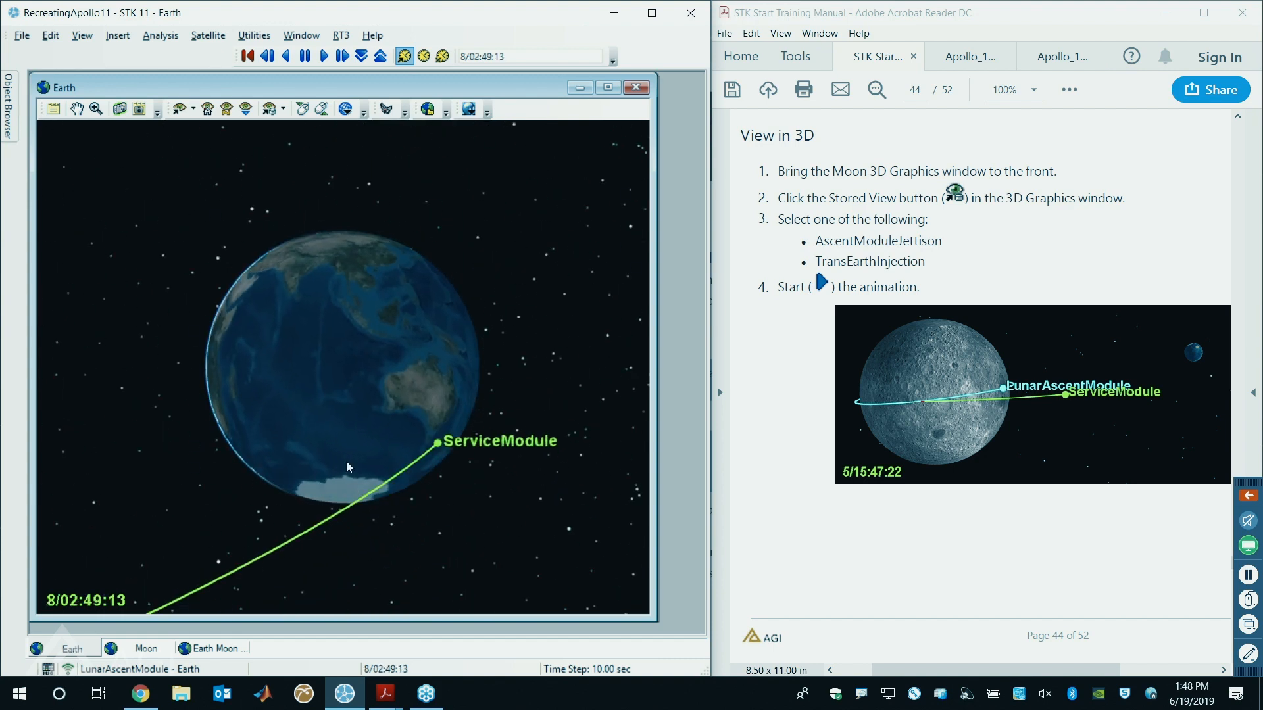
scroll(346, 459, down, 2)
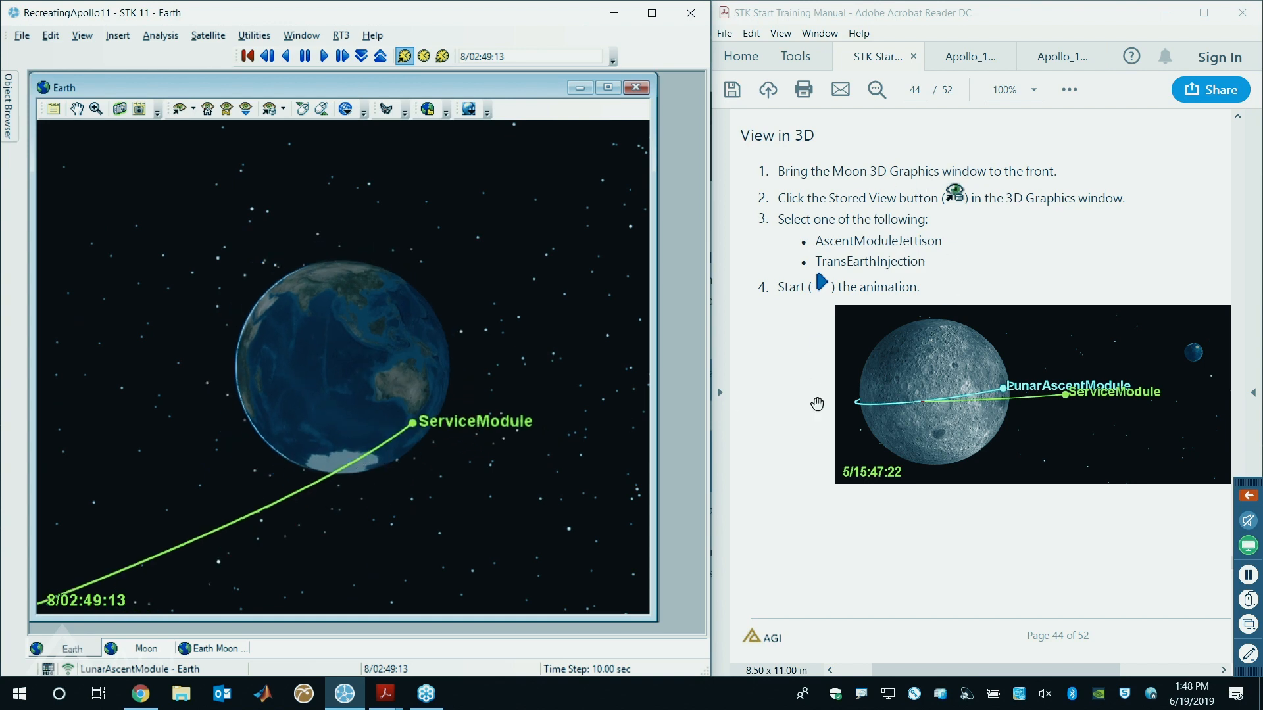
- Bring the Compare the Delta V's section of the training manual into view
scroll(1000, 421, down, 10)
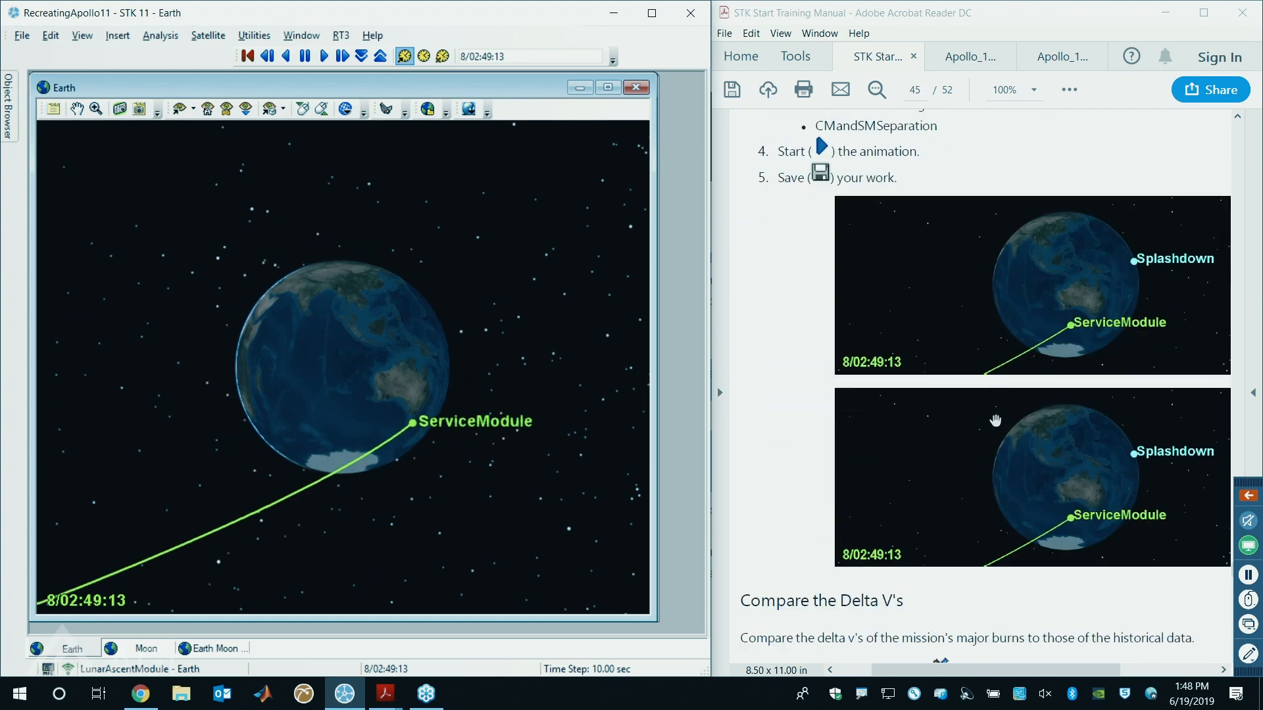
scroll(994, 425, down, 8)
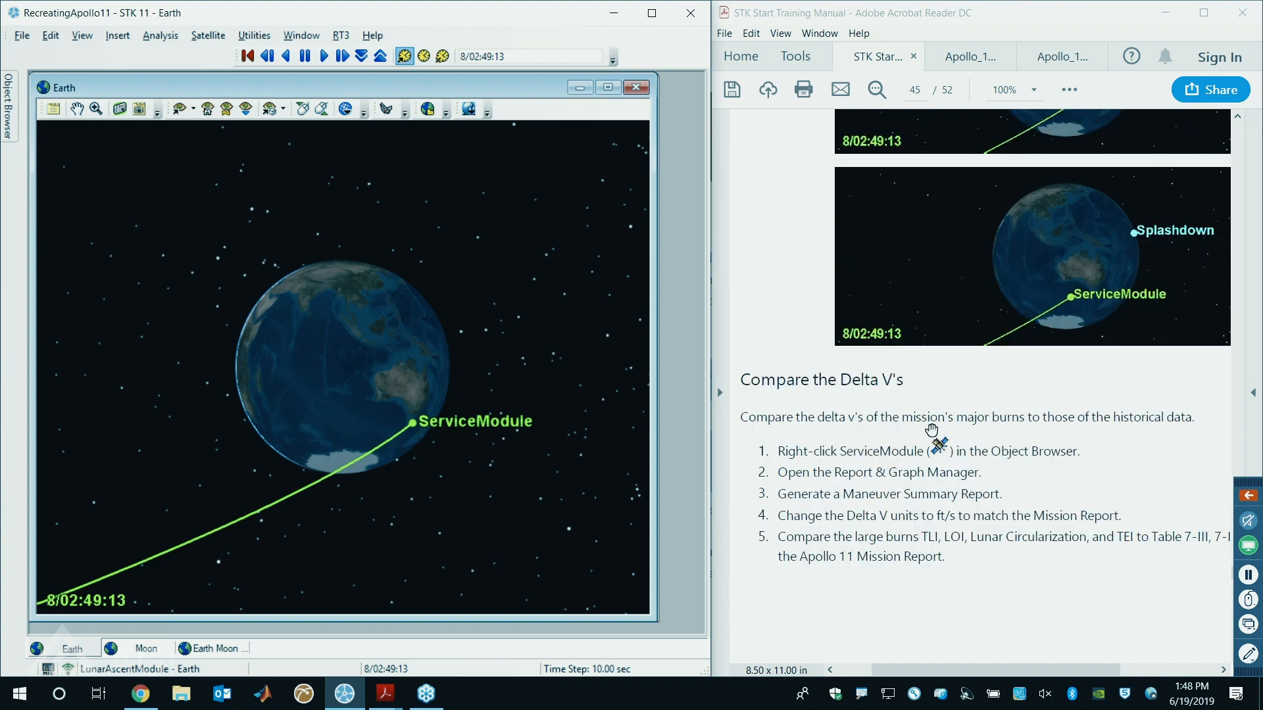
scroll(946, 417, down, 2)
- Examine the Splashdown point and ServiceModule's approach trajectory around the Earth in 3D
drag(380, 426, 293, 461)
scroll(351, 419, up, 3)
scroll(370, 444, up, 2)
drag(484, 285, 327, 375)
scroll(388, 362, up, 3)
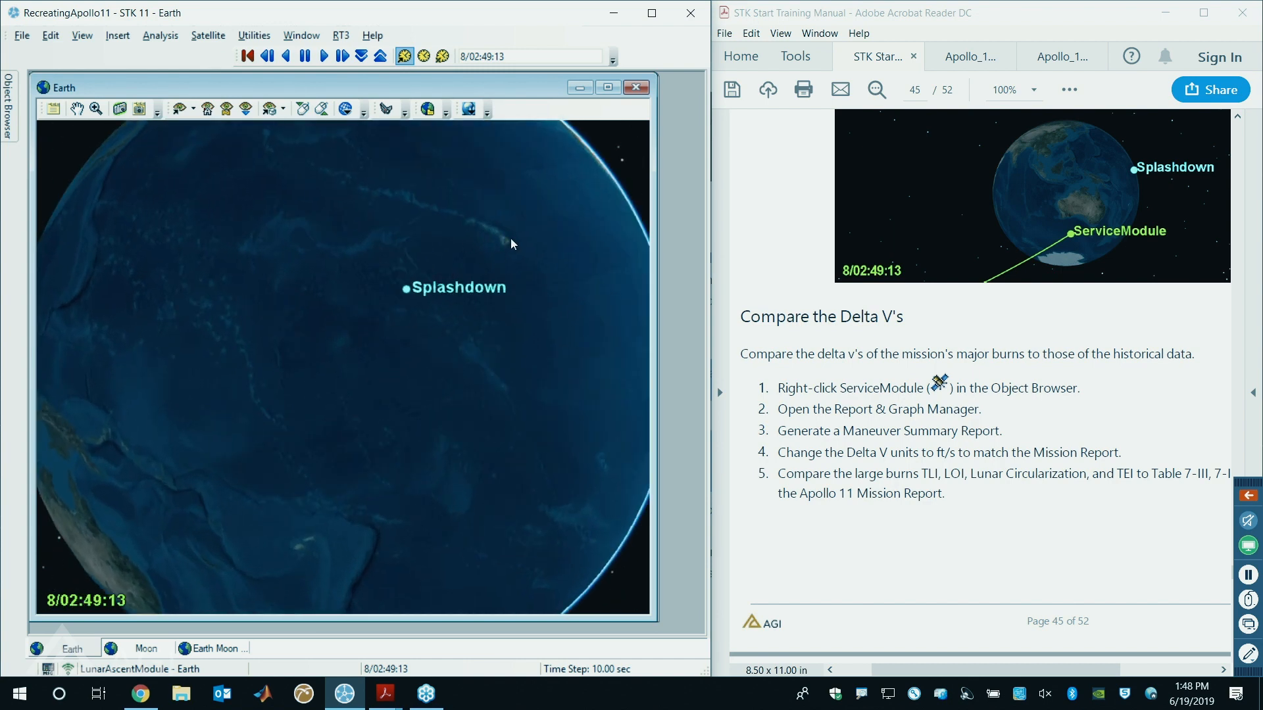
scroll(436, 236, down, 5)
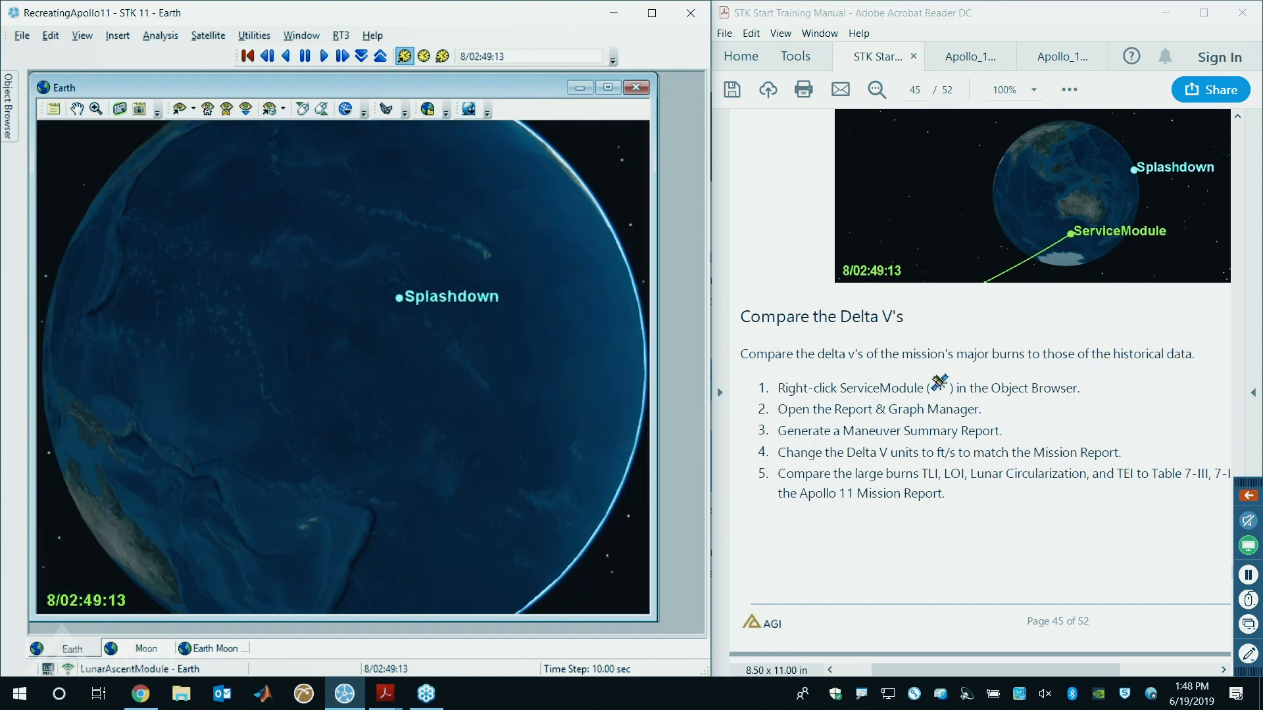
drag(391, 335, 471, 222)
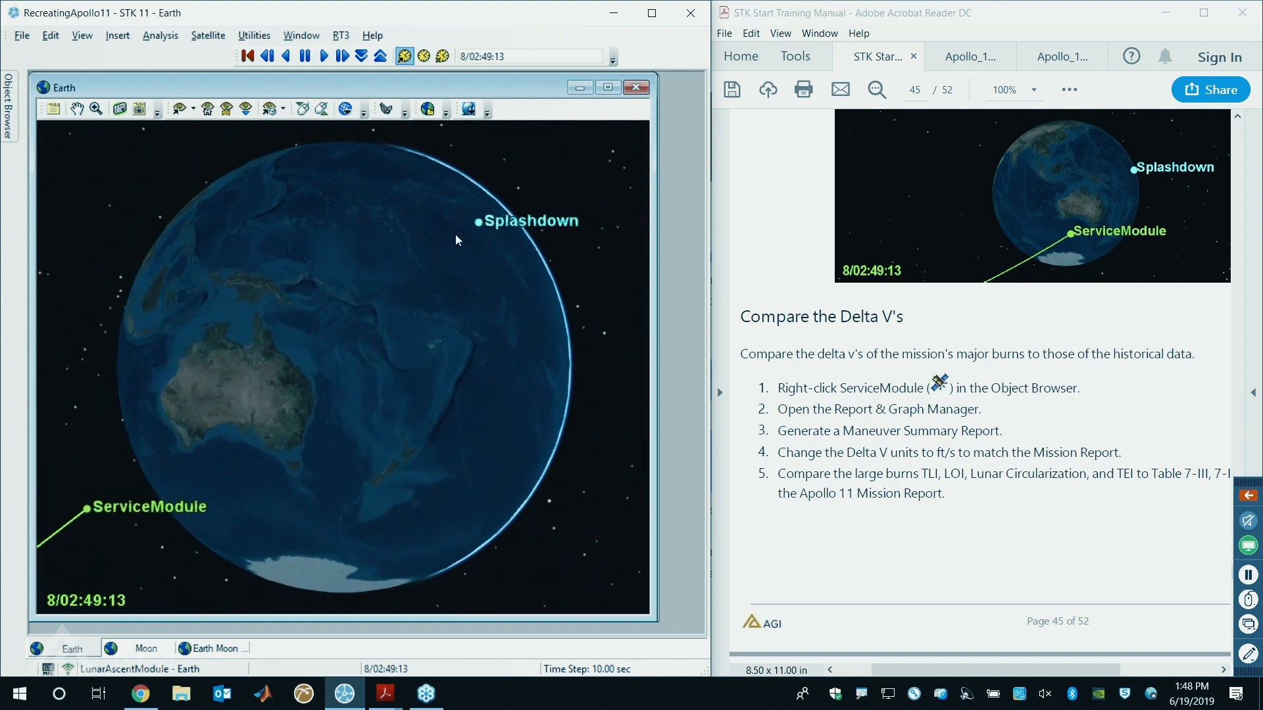
right_drag(456, 236, 315, 310)
drag(331, 306, 376, 297)
right_drag(377, 298, 484, 328)
- Following the Delta V comparison instructions, open the Report & Graph Manager for ServiceModule and move its window clear for use
scroll(1059, 415, down, 5)
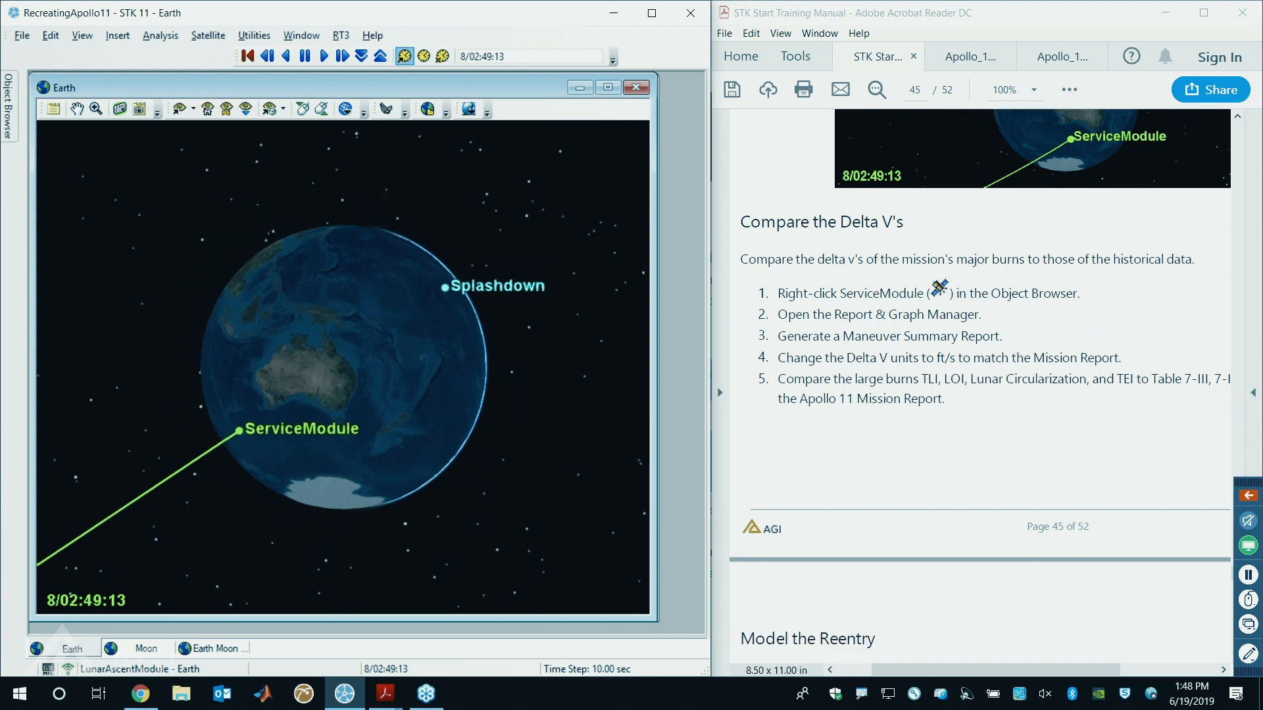
scroll(976, 379, down, 1)
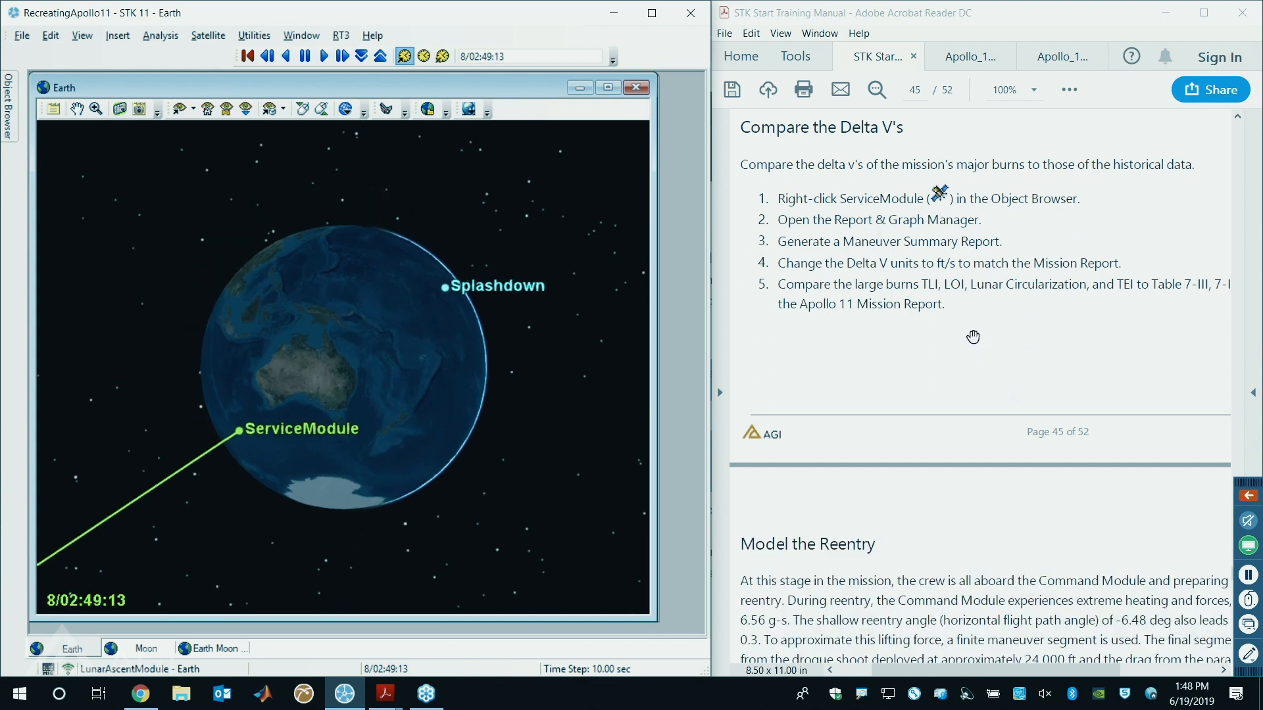
click(9, 109)
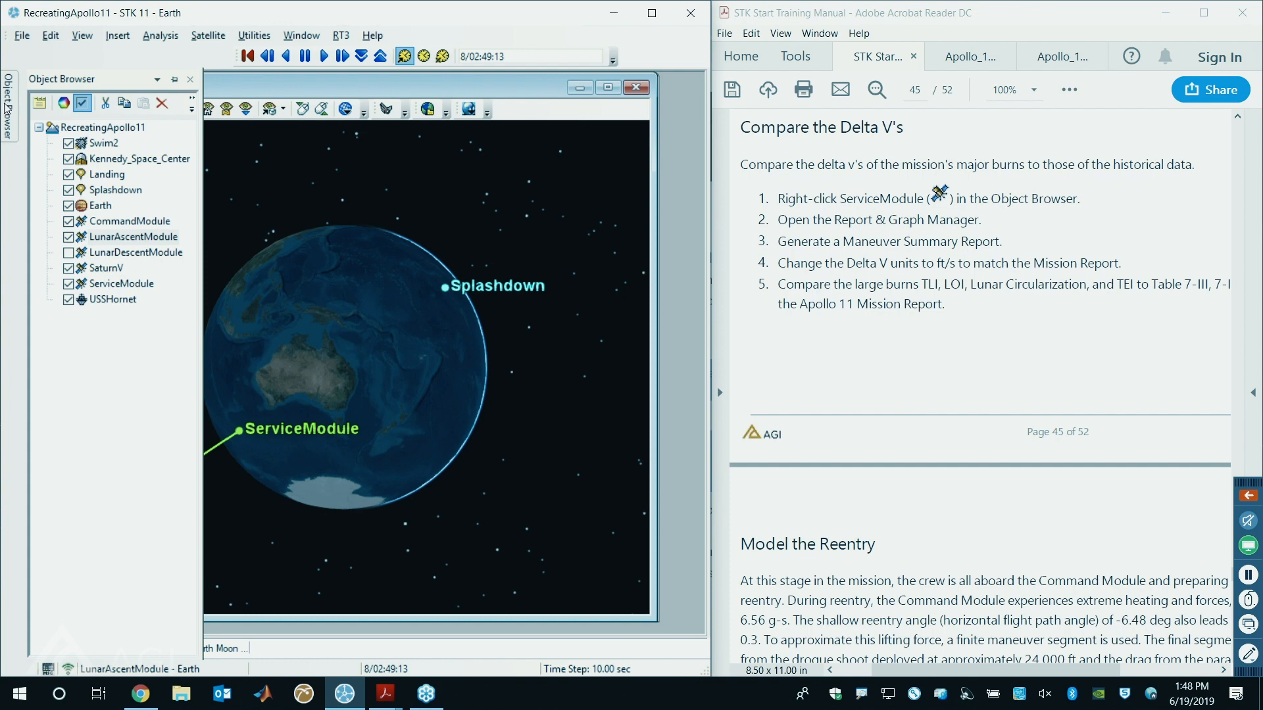
click(104, 285)
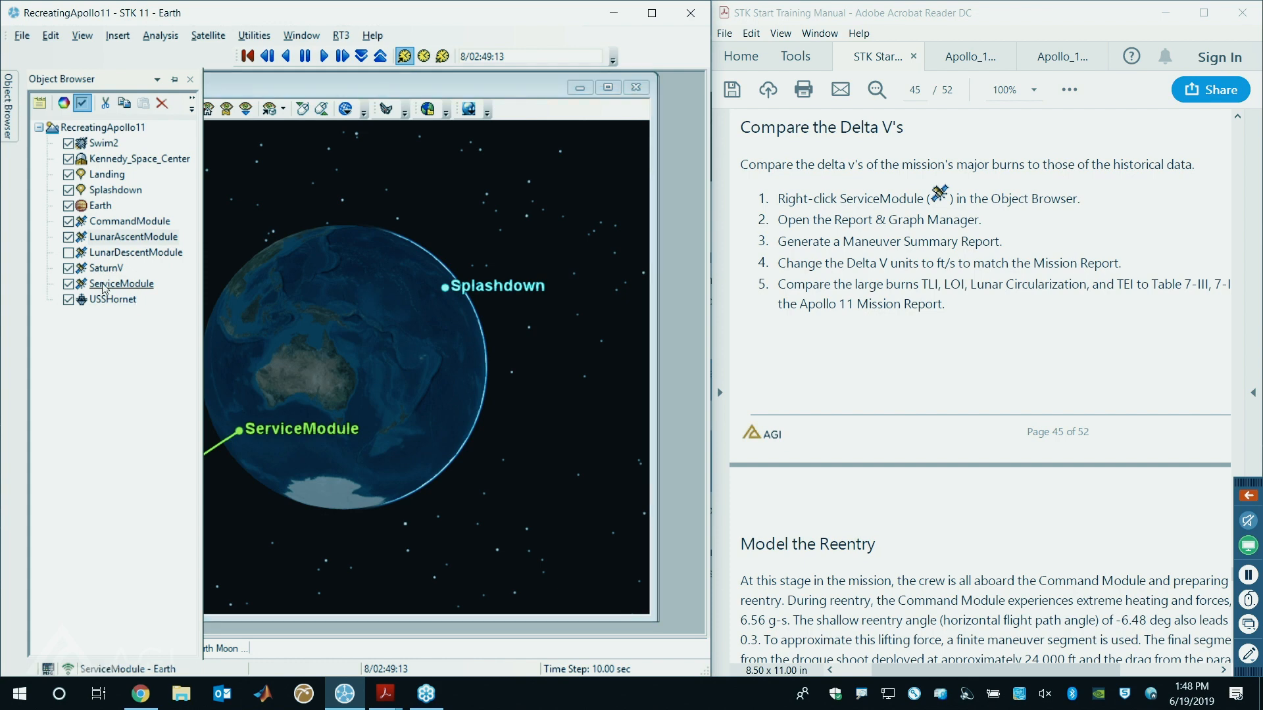
right_click(104, 288)
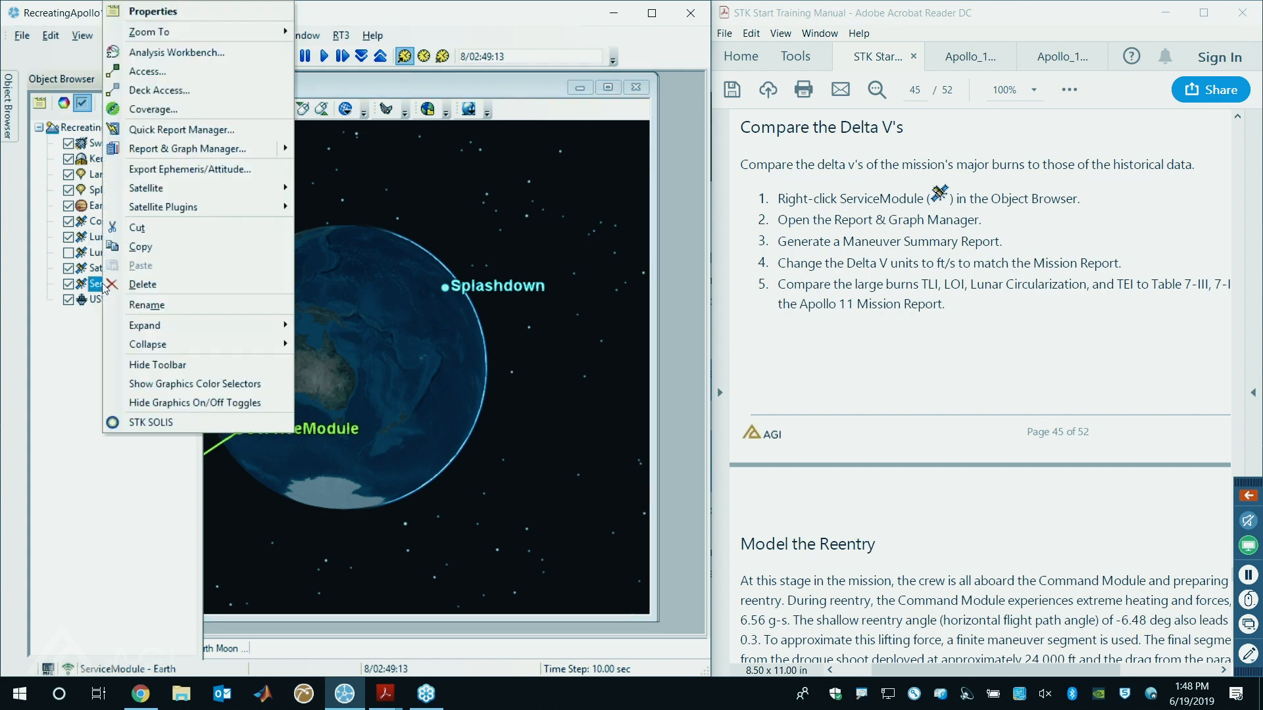
click(145, 149)
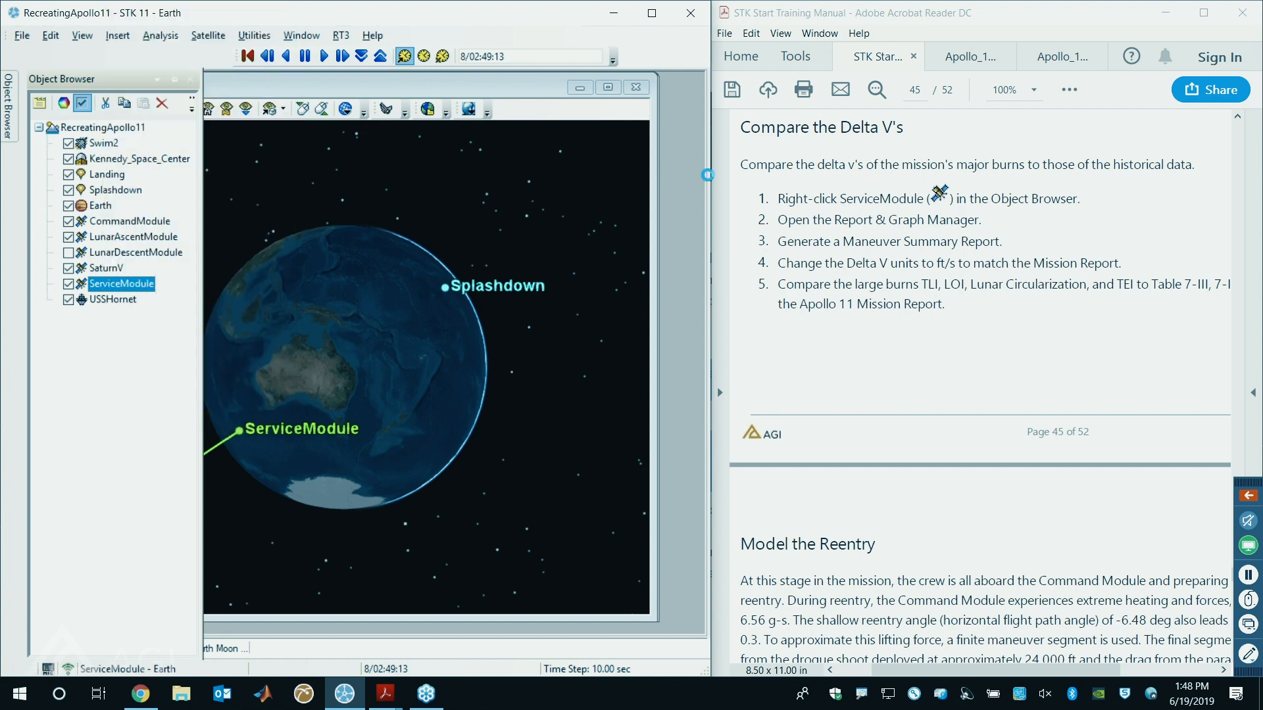
drag(508, 261, 370, 72)
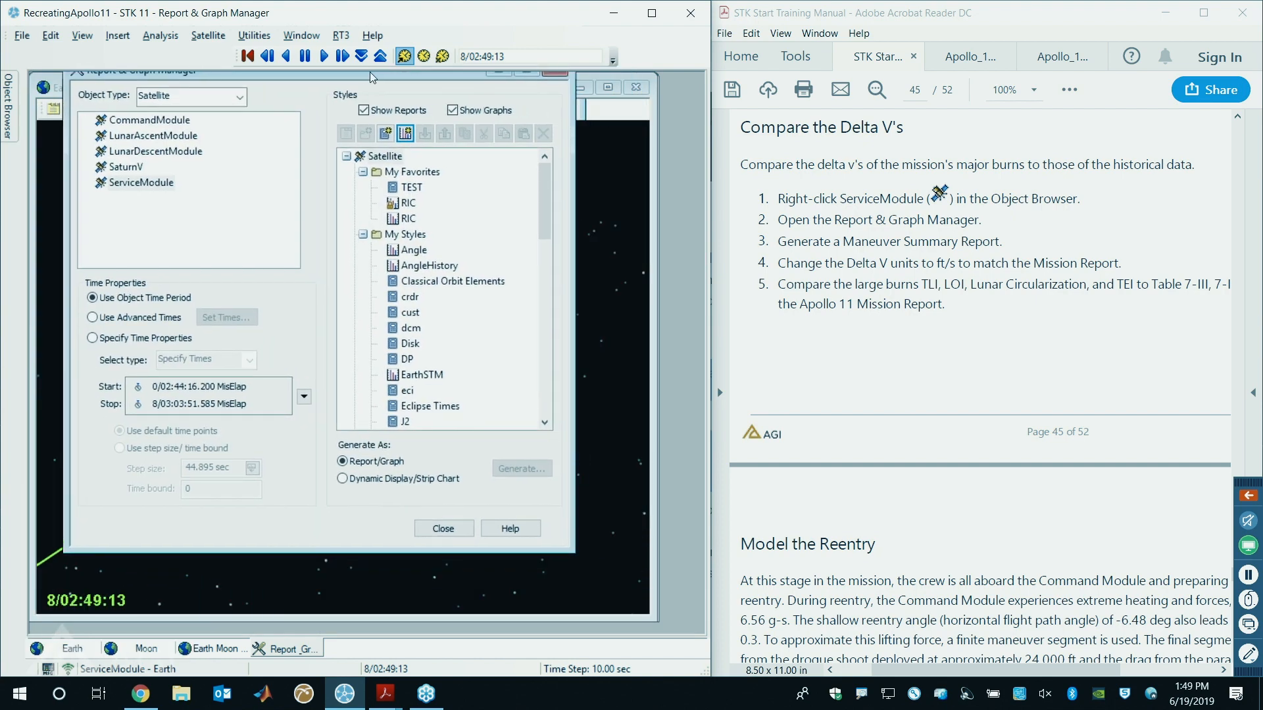
- Generate the Maneuver Summary report for ServiceModule from the Installed Styles
click(363, 235)
click(363, 172)
click(370, 176)
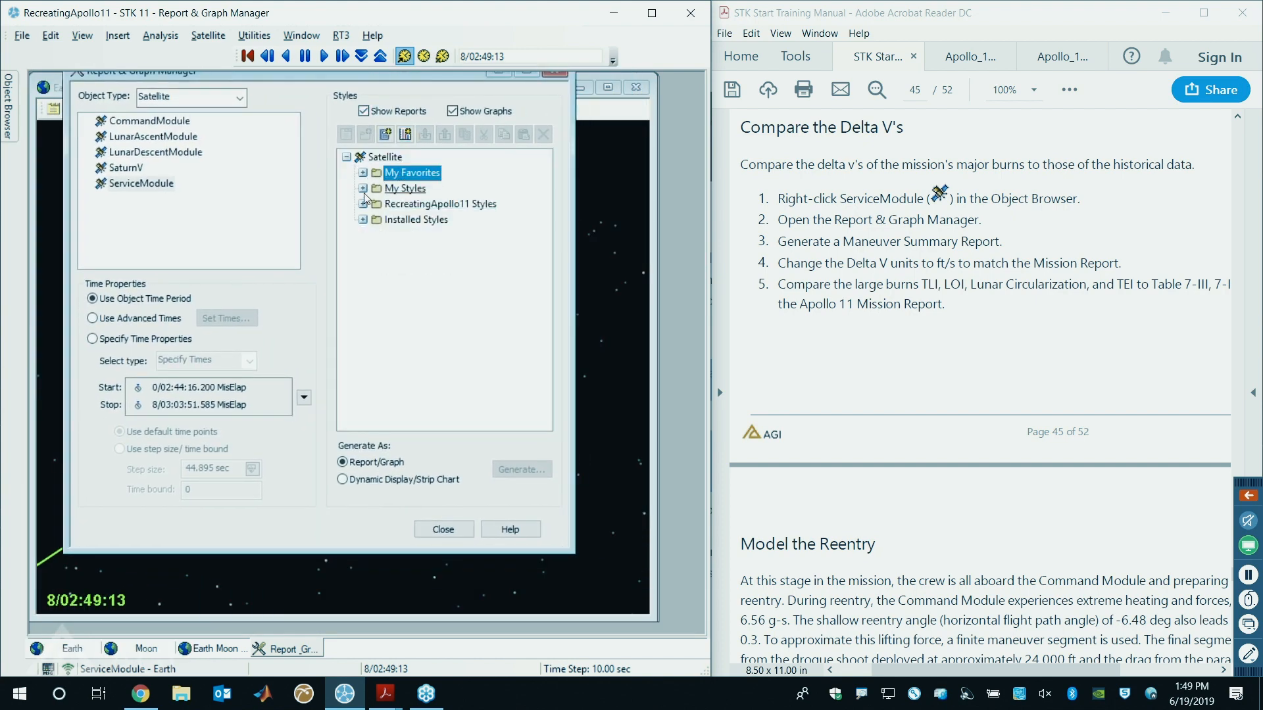
double_click(424, 208)
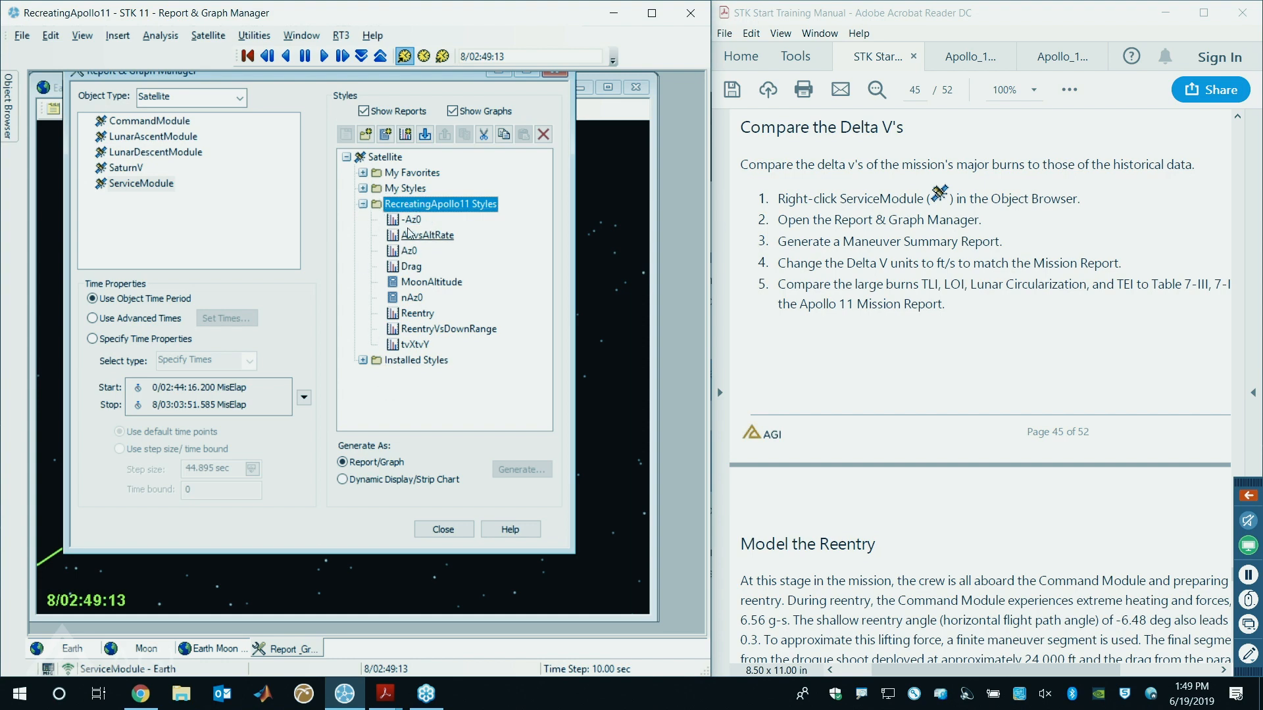
click(362, 361)
scroll(421, 329, down, 20)
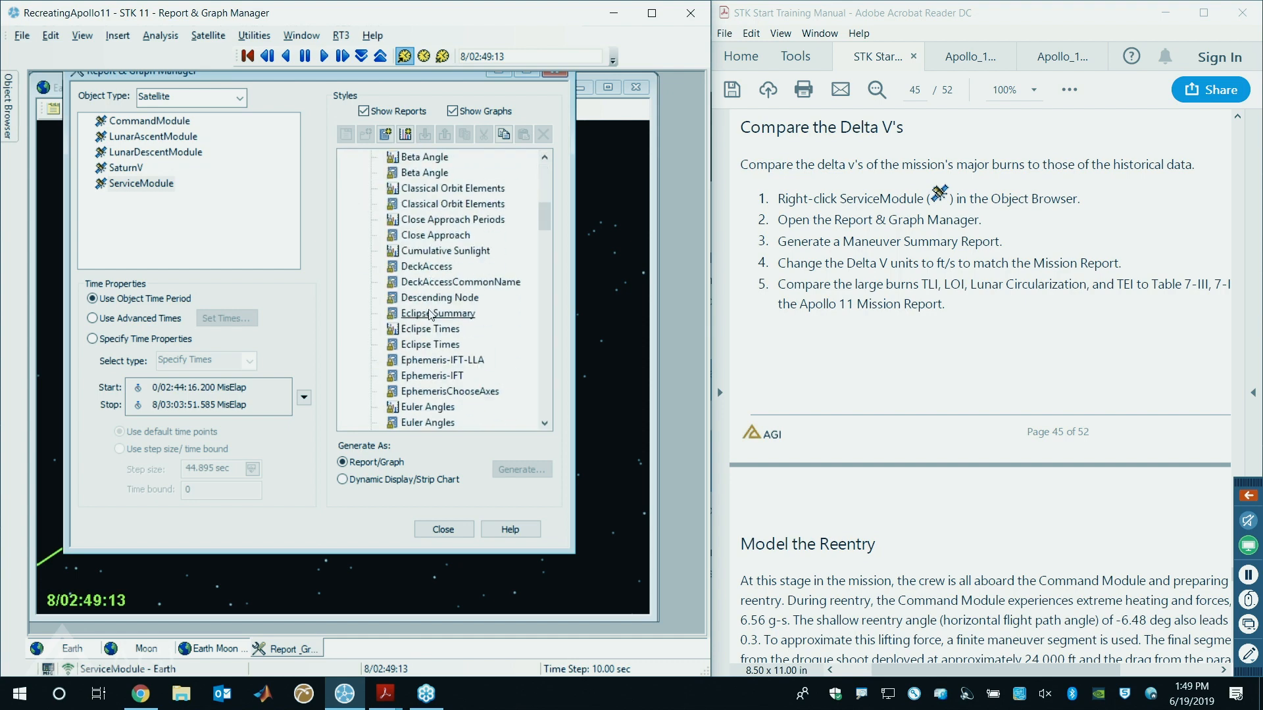
scroll(434, 321, up, 5)
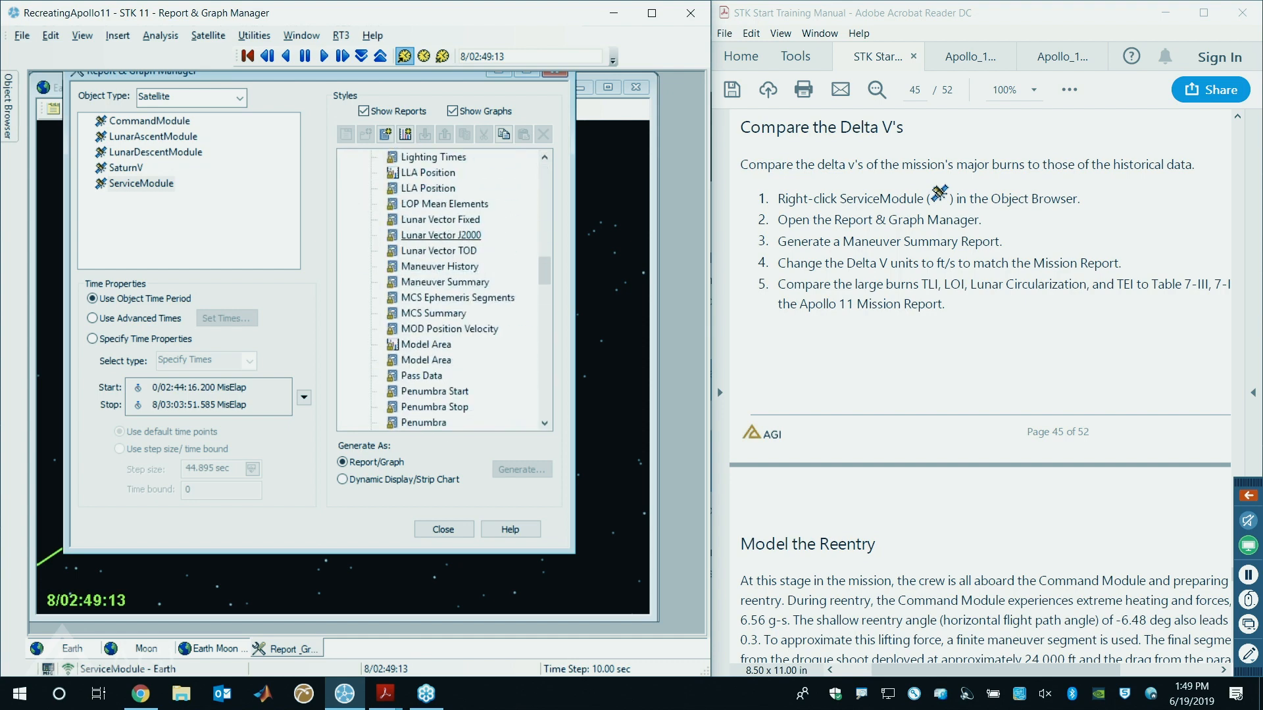
double_click(429, 283)
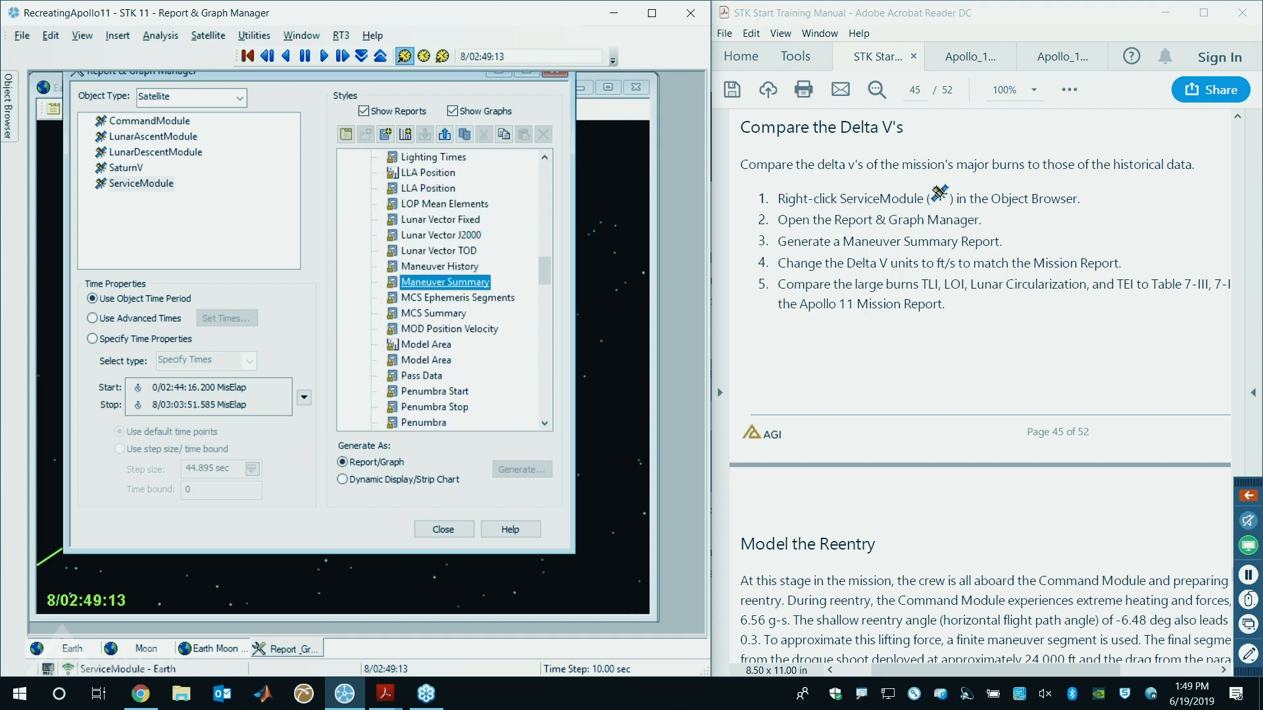
- Examine the segments, burn durations and Delta V values in the Maneuver Summary report
drag(184, 612, 321, 613)
drag(292, 613, 278, 613)
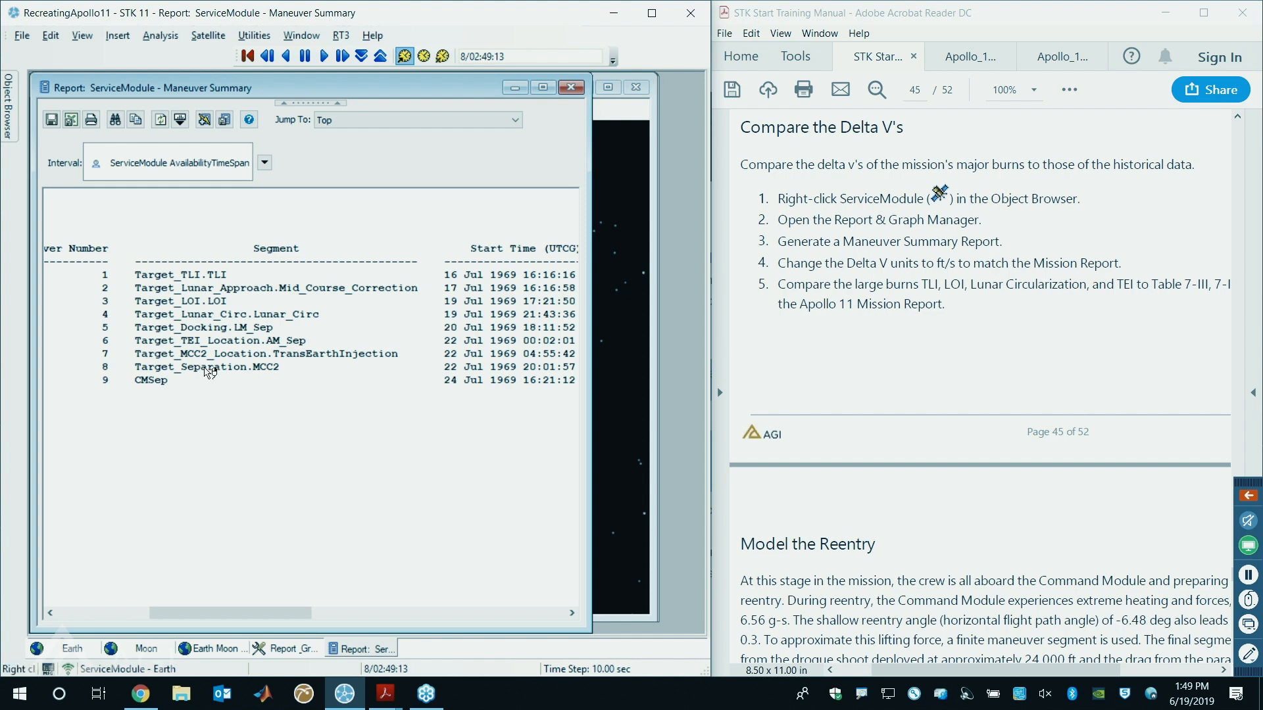
drag(261, 621, 537, 576)
drag(101, 249, 291, 247)
click(301, 250)
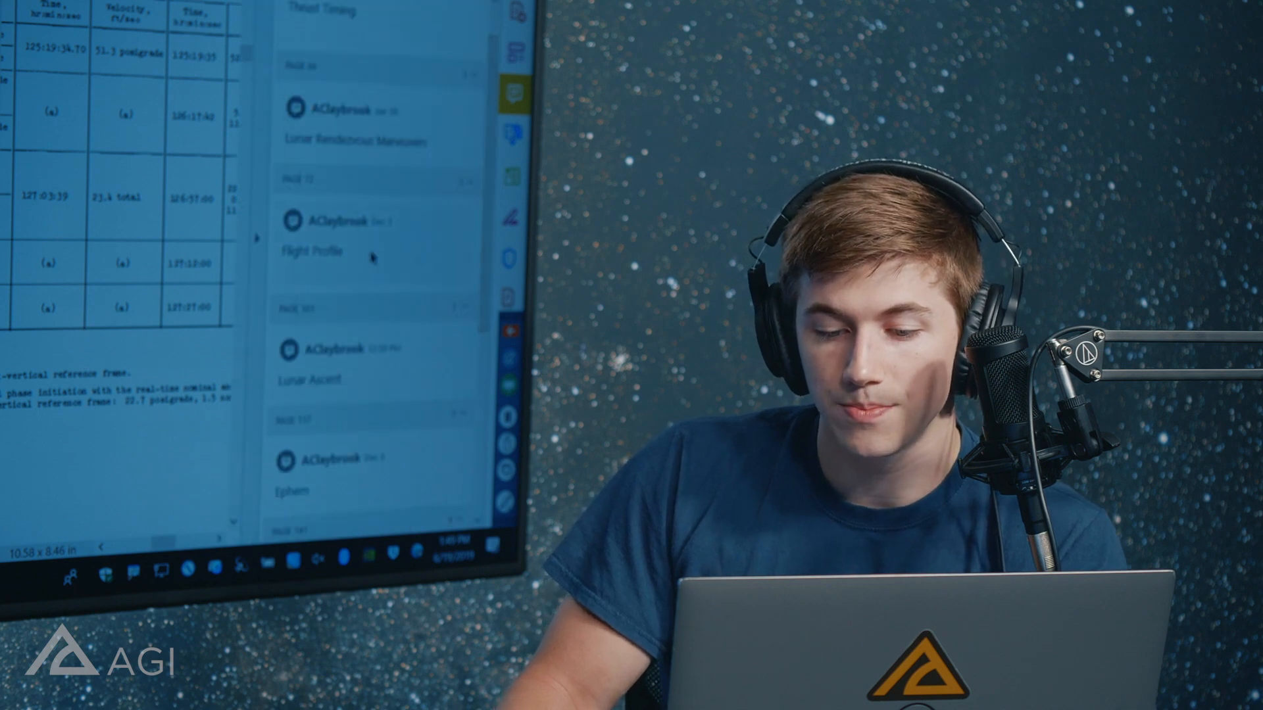
- Go to the Maneuver values comment in the Apollo 11 Mission Report and view the service propulsion maneuver columns through Transearth injection
scroll(373, 257, down, 3)
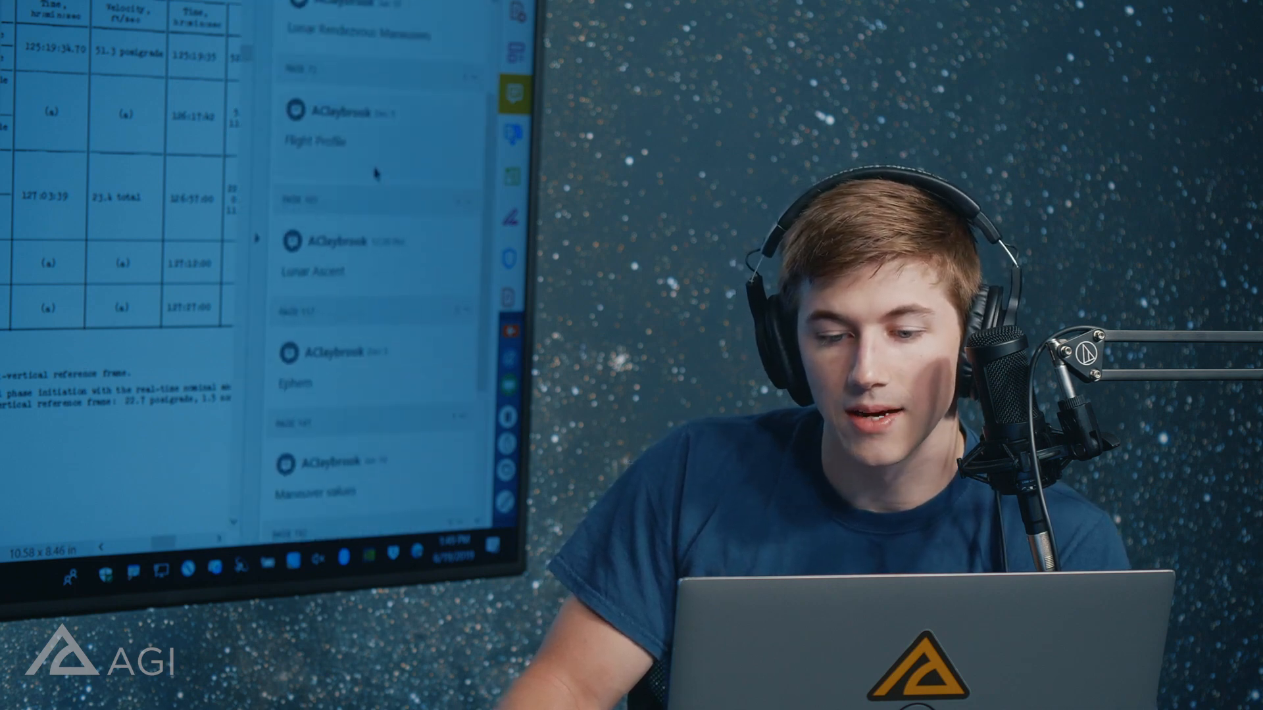
scroll(370, 277, down, 2)
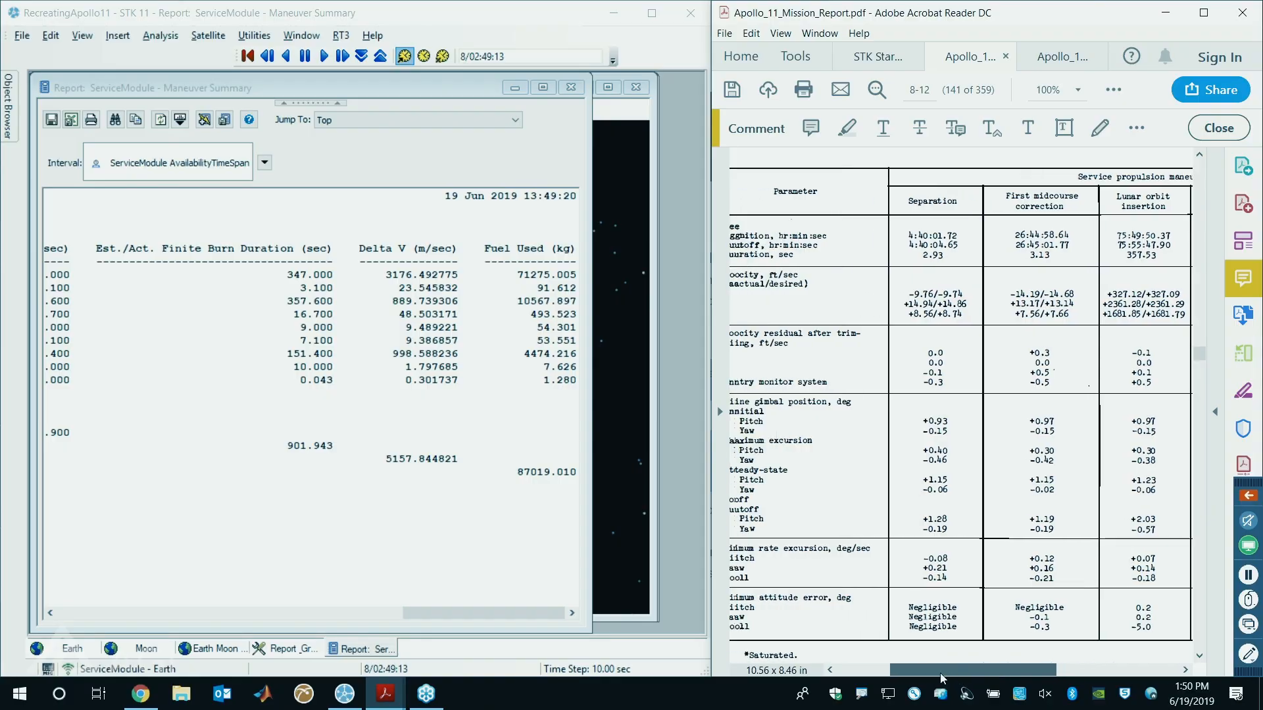
scroll(955, 665, right, 2)
drag(943, 664, 1030, 651)
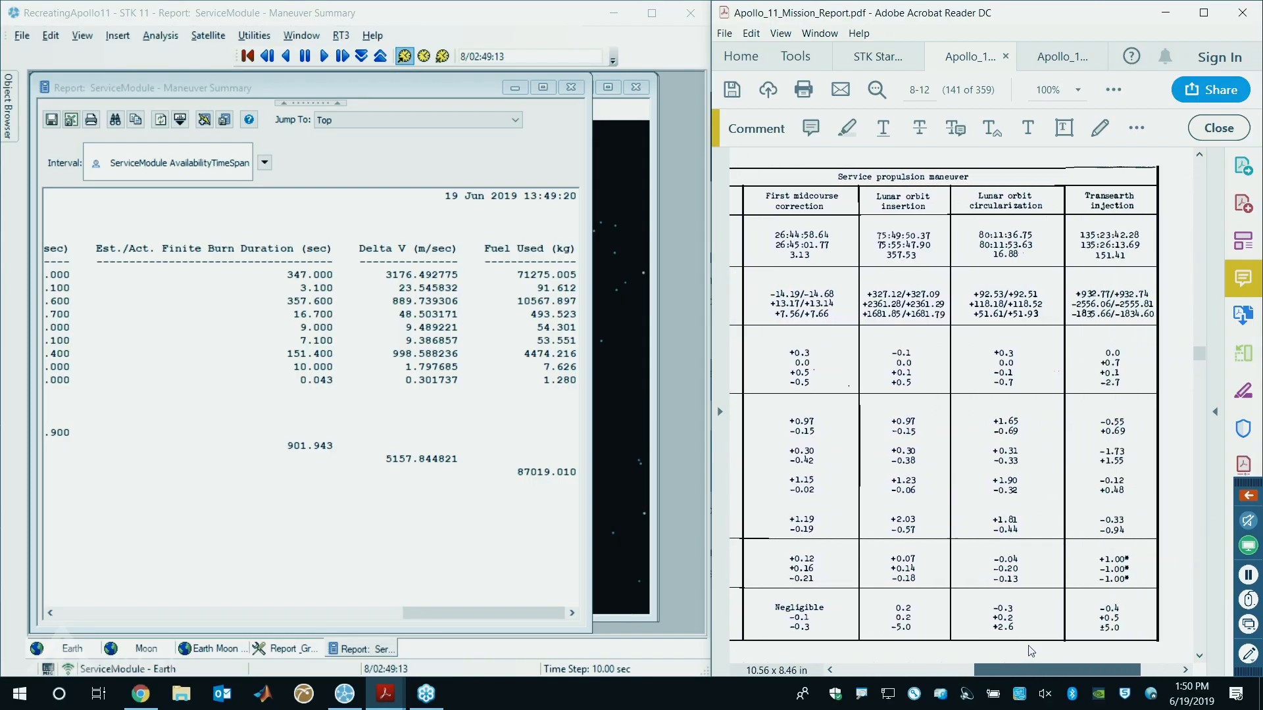
- Check the entry monitor system velocity summary on the following page, and return to the velocity rows of the service propulsion maneuver table
ctrl+scroll(959, 453, down, 1)
scroll(959, 453, down, 1)
ctrl+scroll(957, 450, down, 2)
ctrl+scroll(956, 446, up, 2)
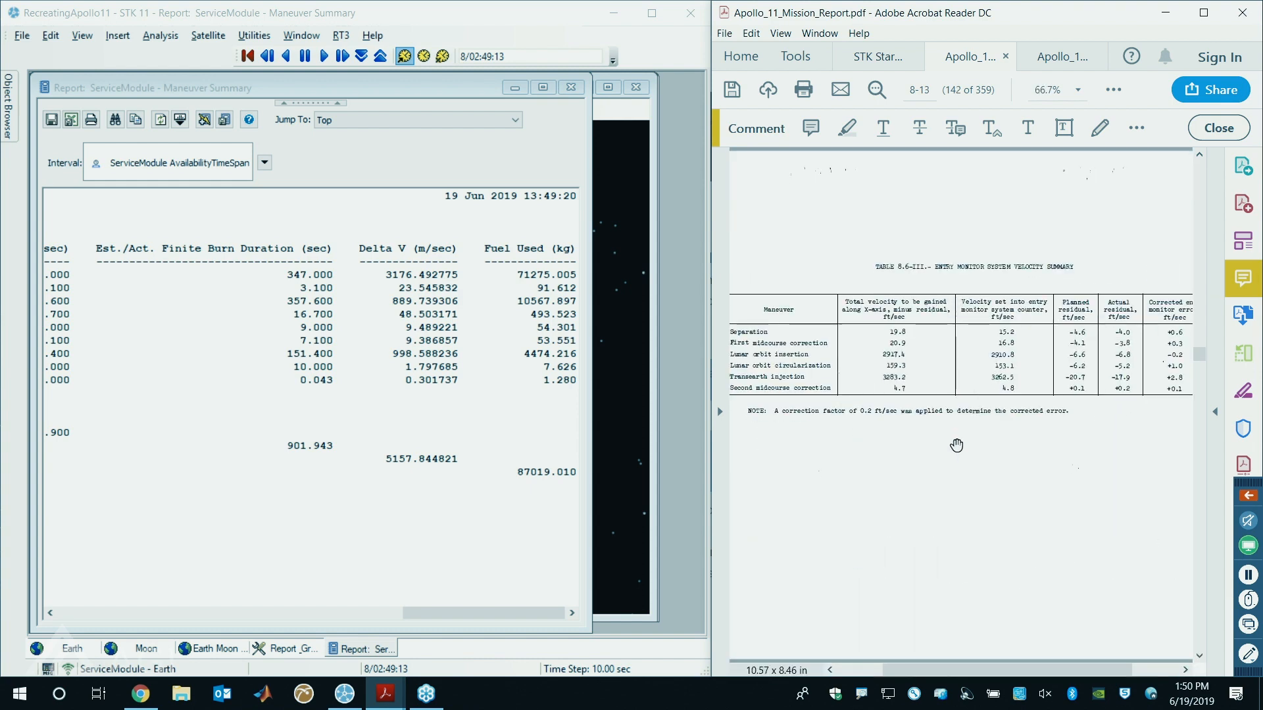
ctrl+scroll(957, 444, down, 2)
scroll(957, 445, down, 1)
scroll(957, 445, up, 2)
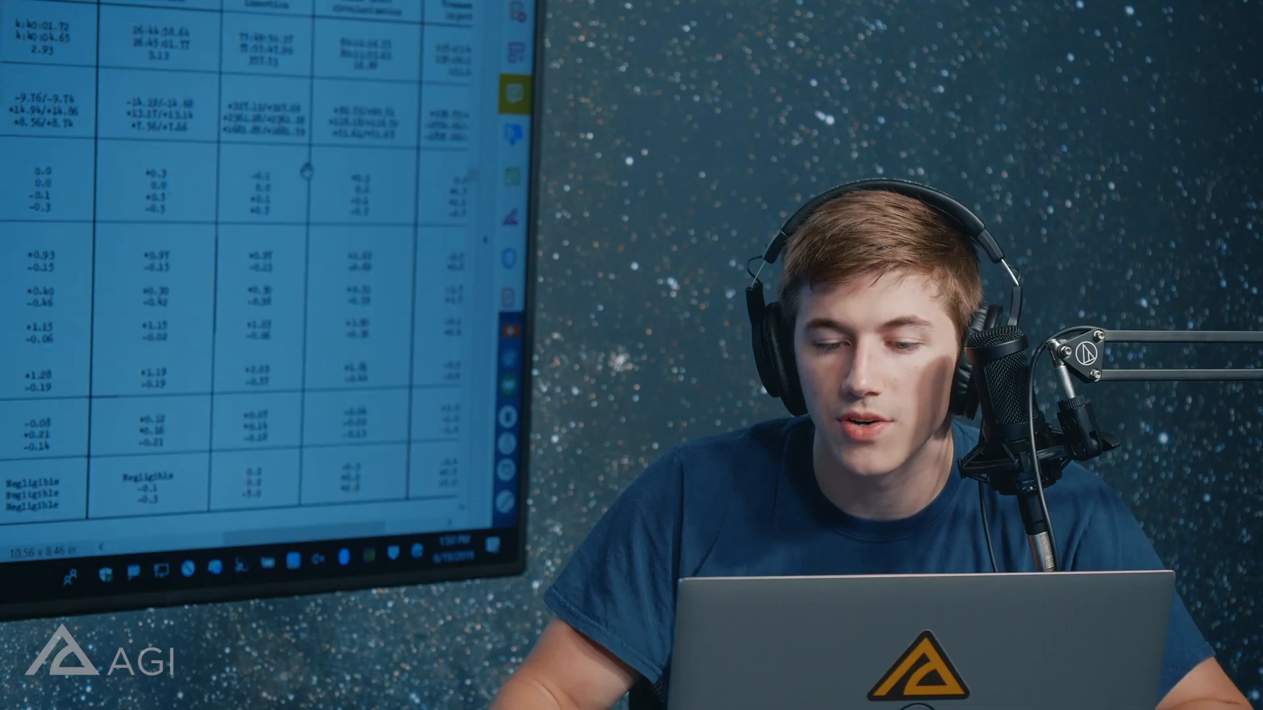
drag(274, 541, 187, 520)
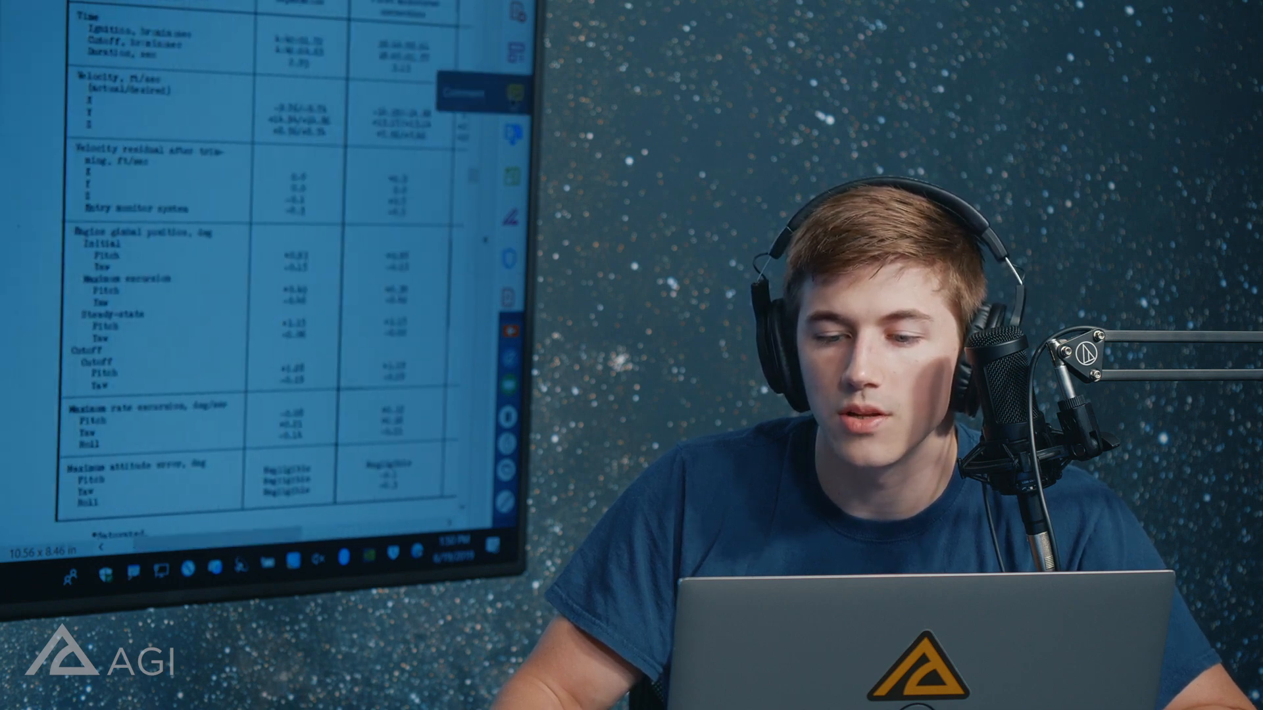
- Jump to the Ephem comment in the Mission Report and find the lunar orbit and transearth maneuver summary tables
click(515, 94)
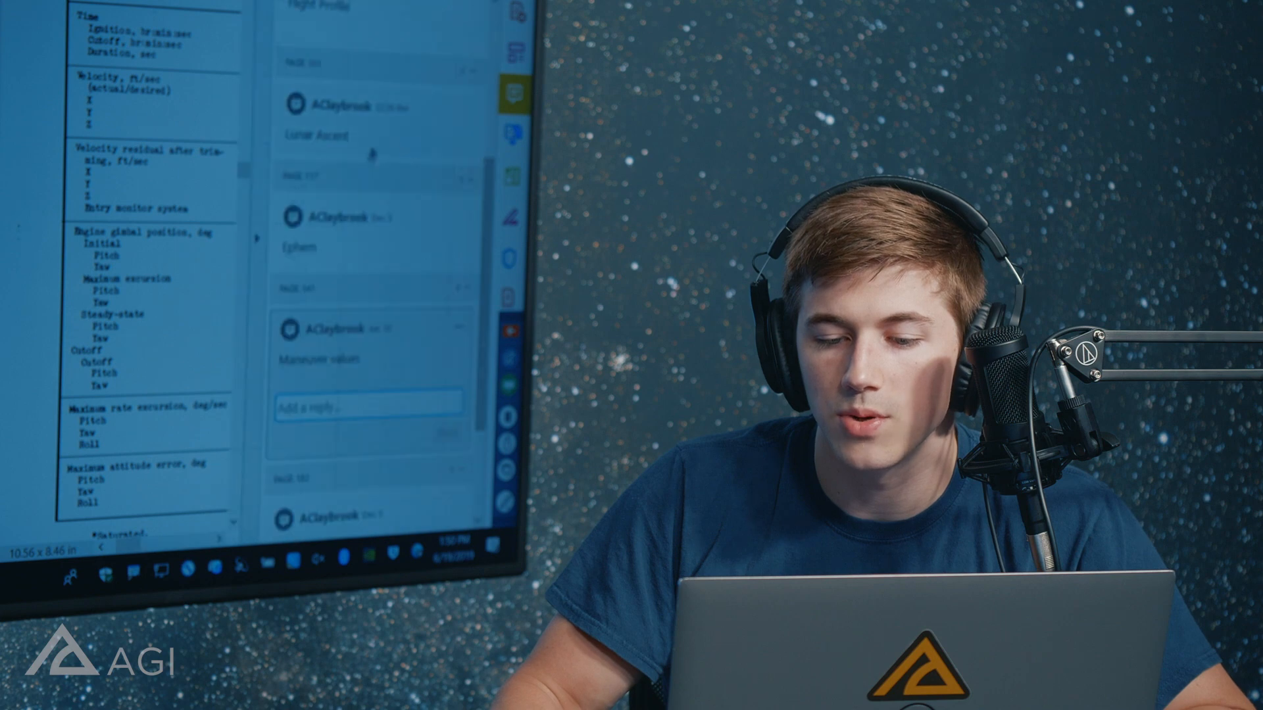
click(361, 284)
double_click(322, 216)
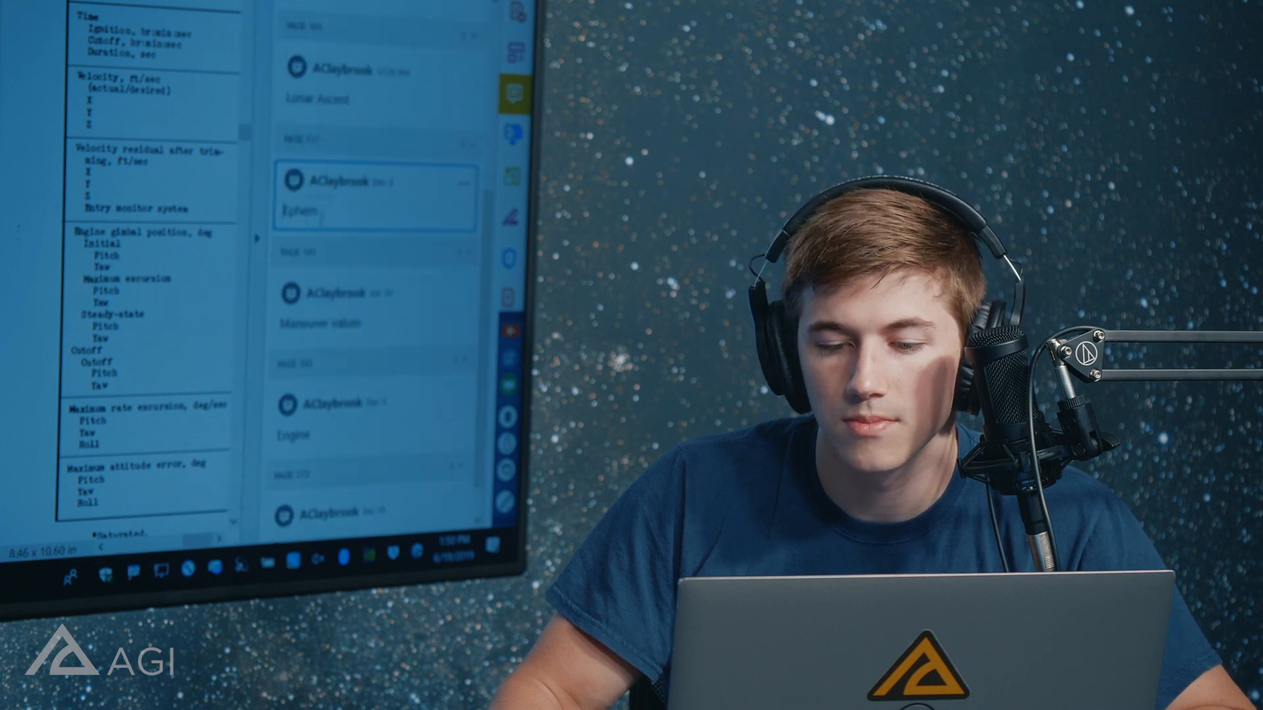
click(255, 241)
scroll(199, 223, down, 1)
ctrl+scroll(190, 227, down, 3)
scroll(185, 224, down, 10)
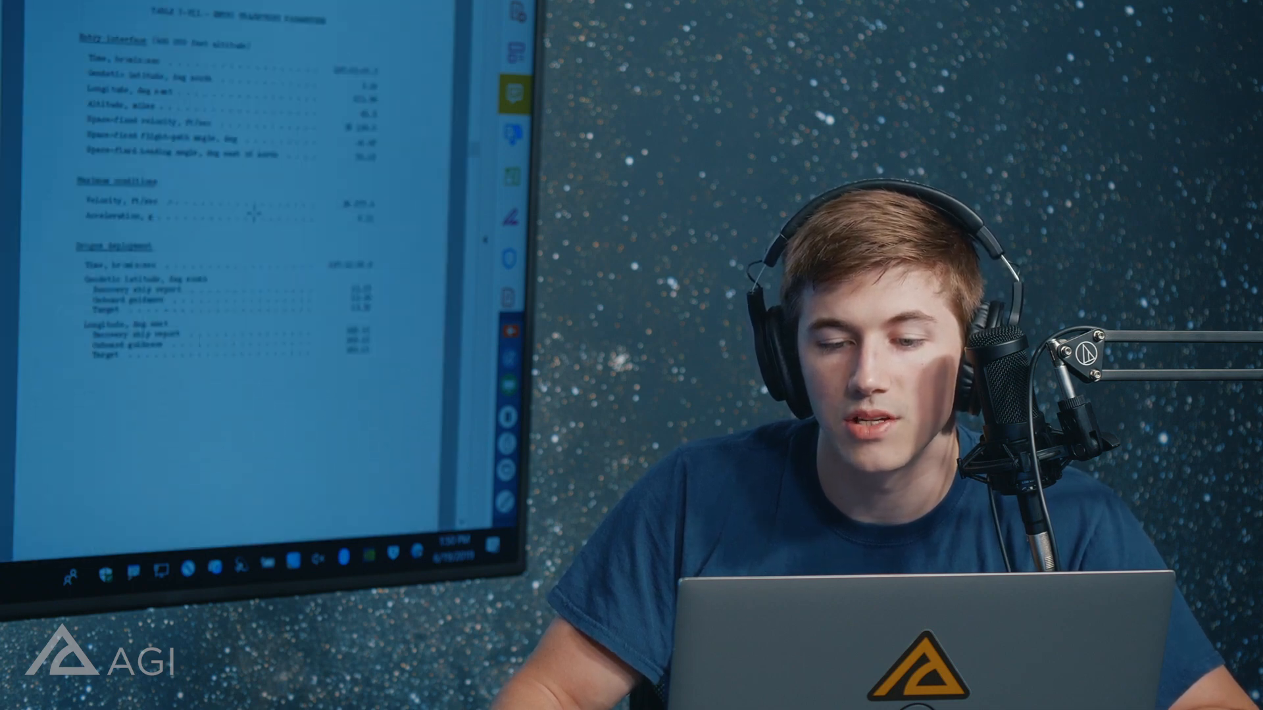
scroll(254, 213, up, 3)
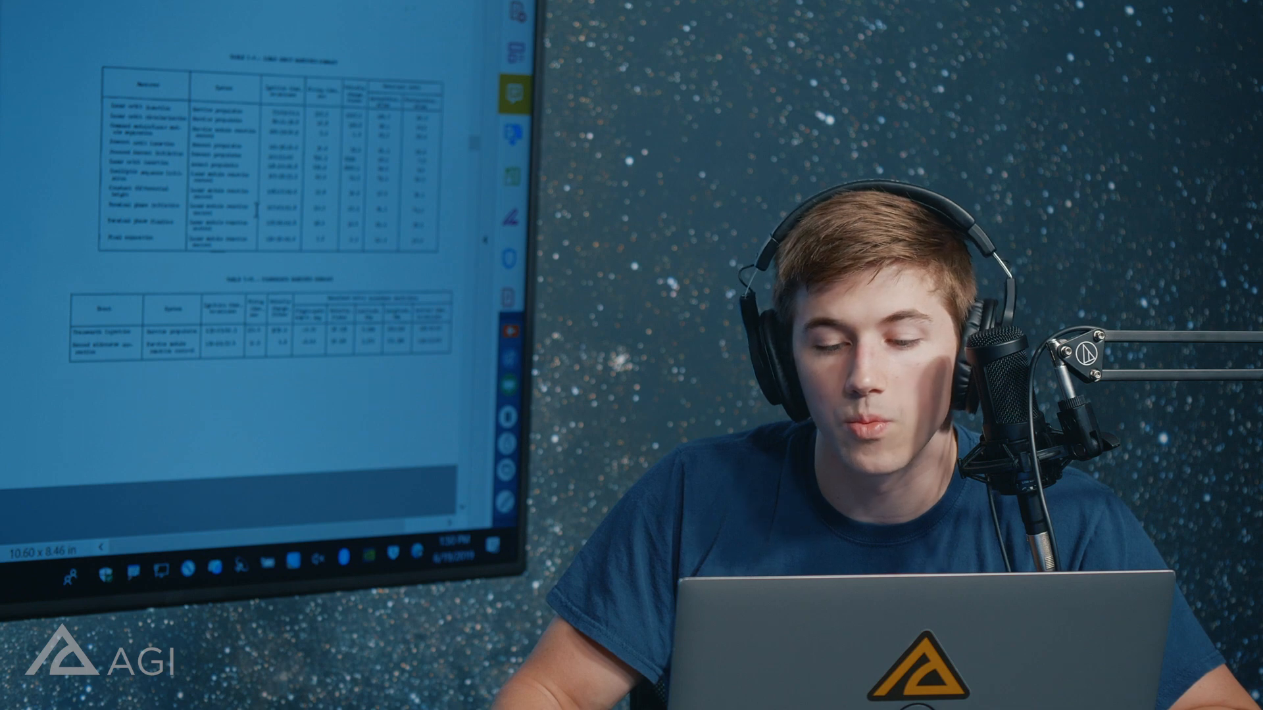
ctrl+scroll(305, 143, up, 1)
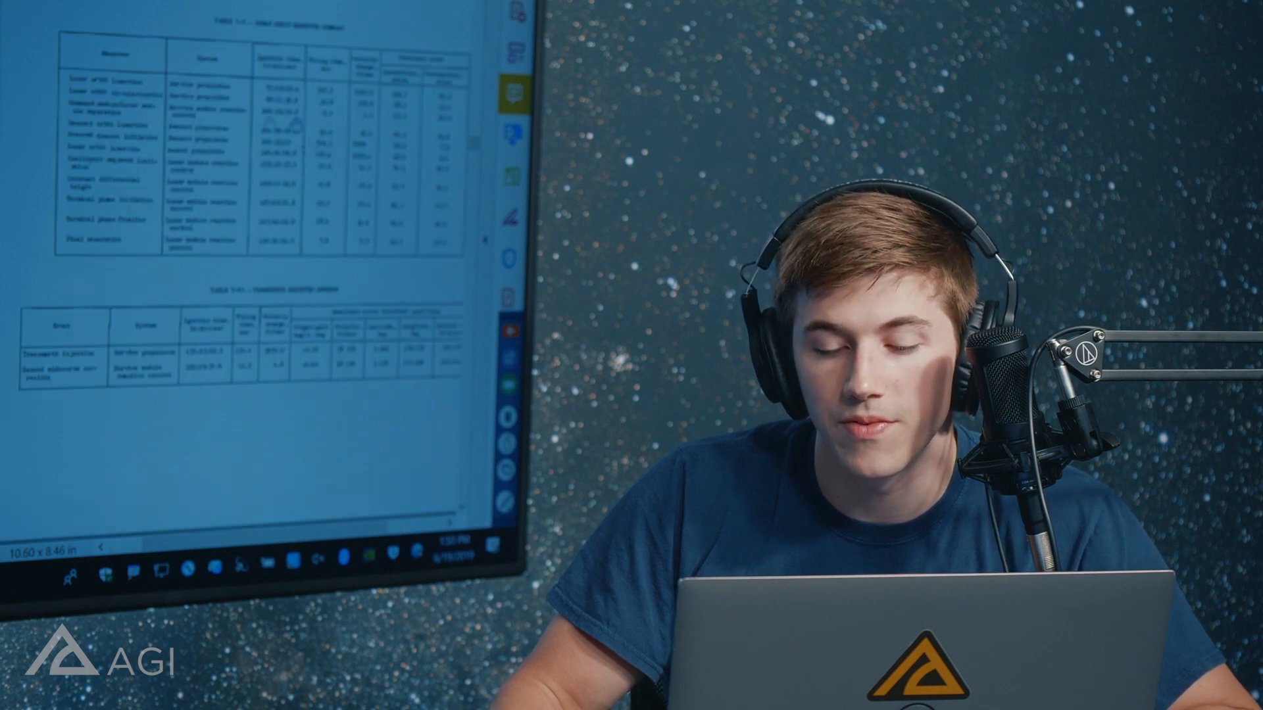
- Look through the entry parameter and ground track pages of the Mission Report, and return to Table 7-VI to mark the Transearth injection velocity change
scroll(234, 189, down, 3)
scroll(234, 187, down, 6)
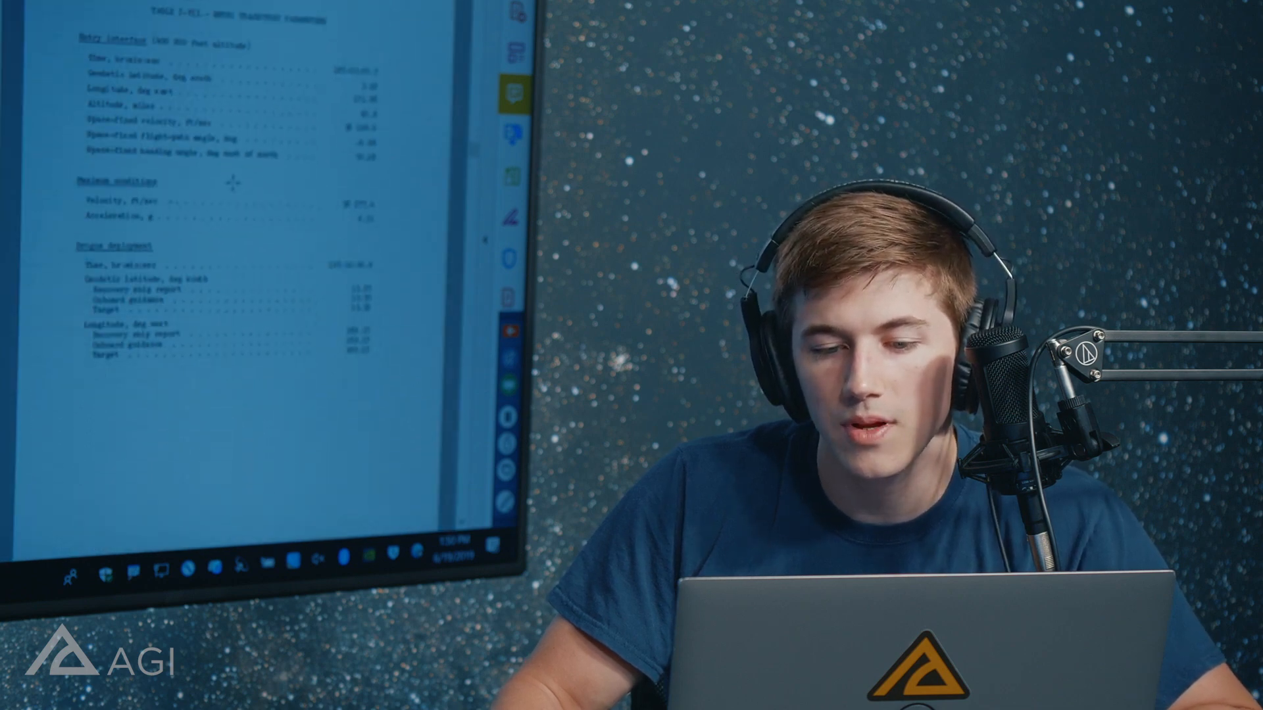
scroll(234, 184, down, 5)
scroll(234, 185, down, 8)
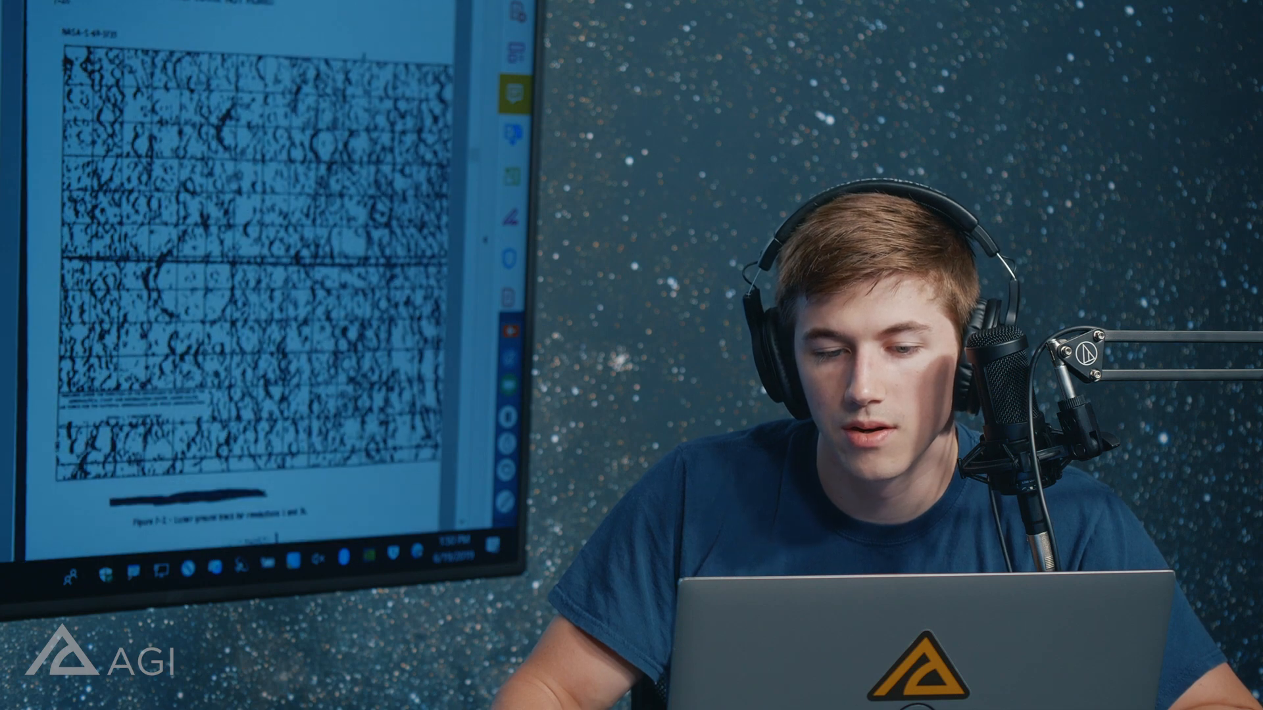
scroll(235, 189, down, 1)
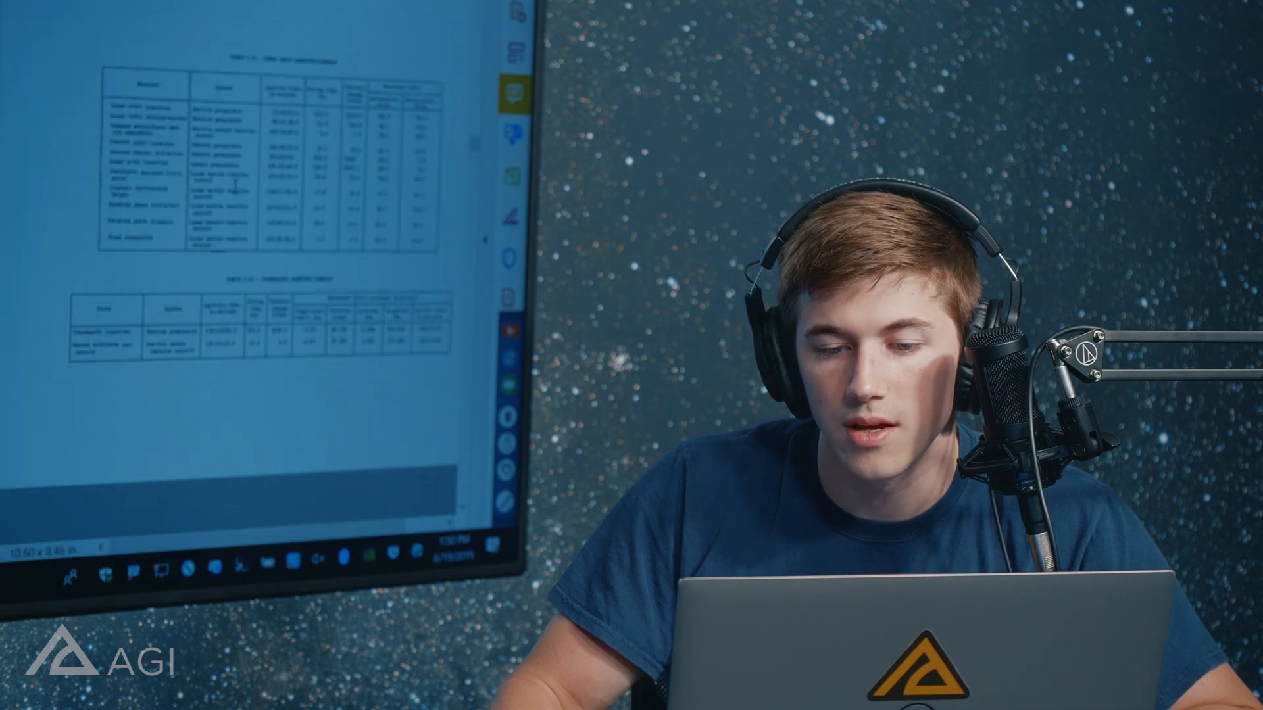
ctrl+scroll(235, 189, up, 5)
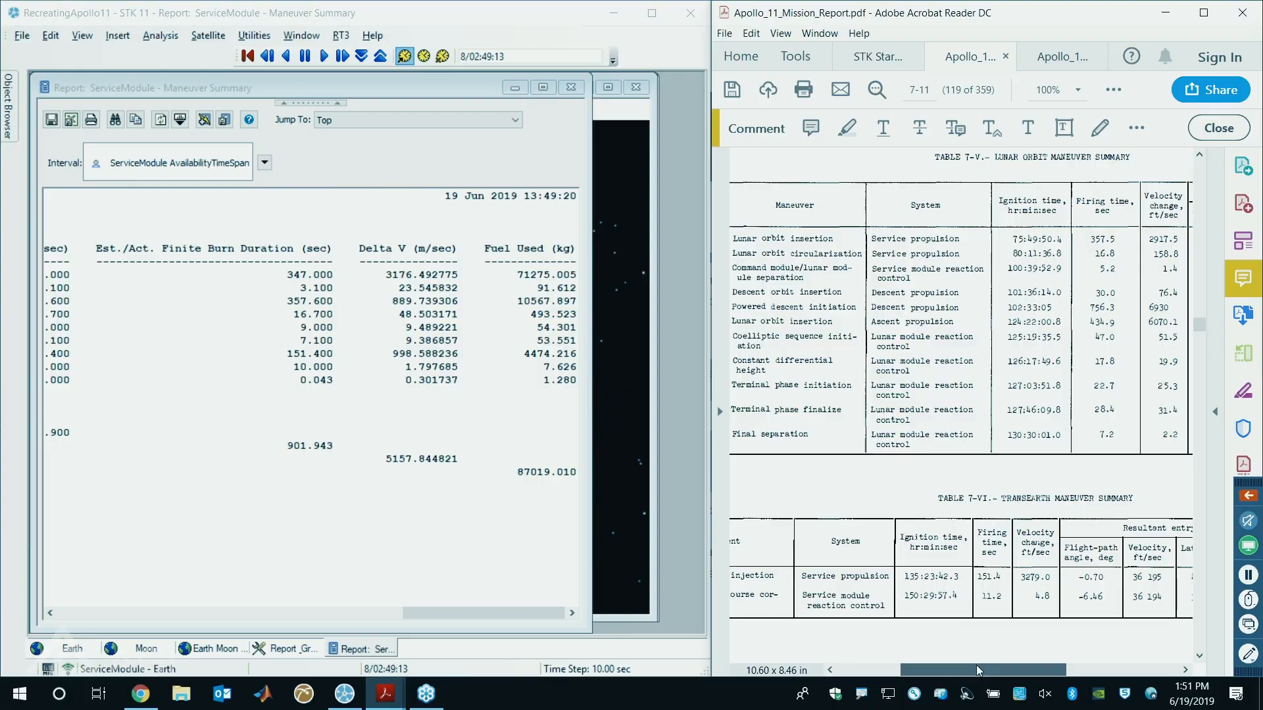
scroll(976, 665, right, 5)
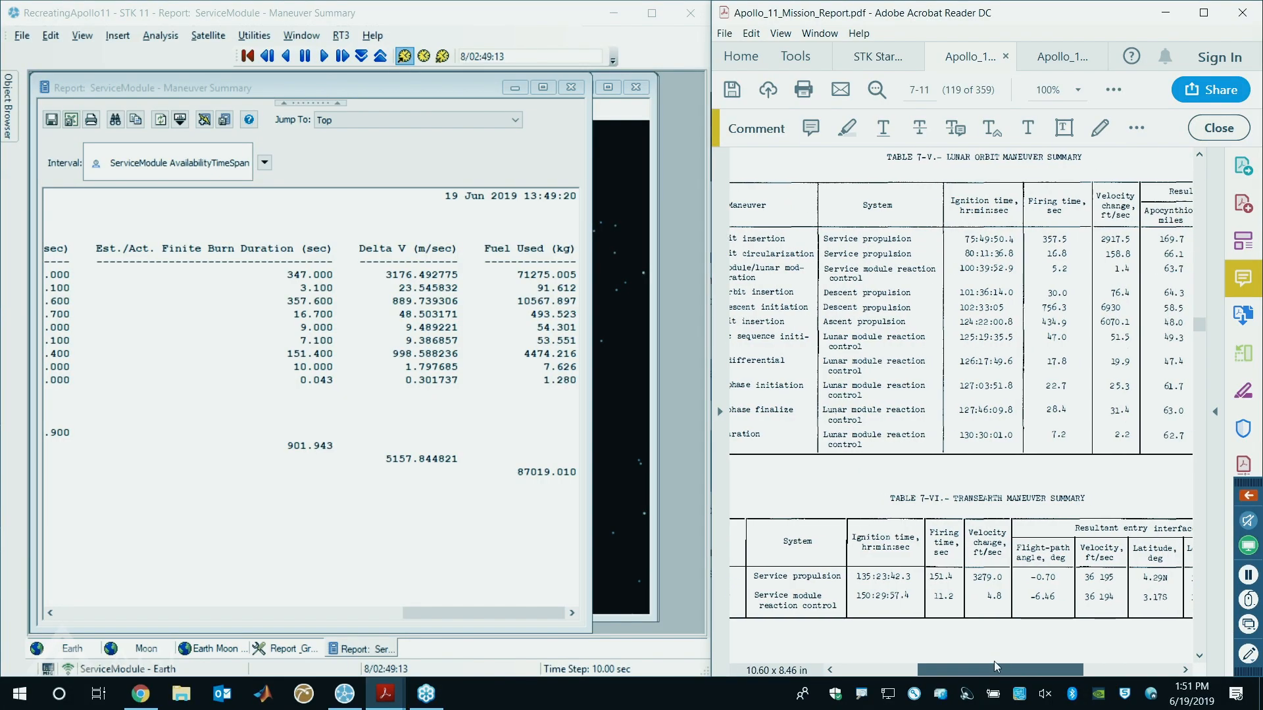
drag(1070, 657, 967, 651)
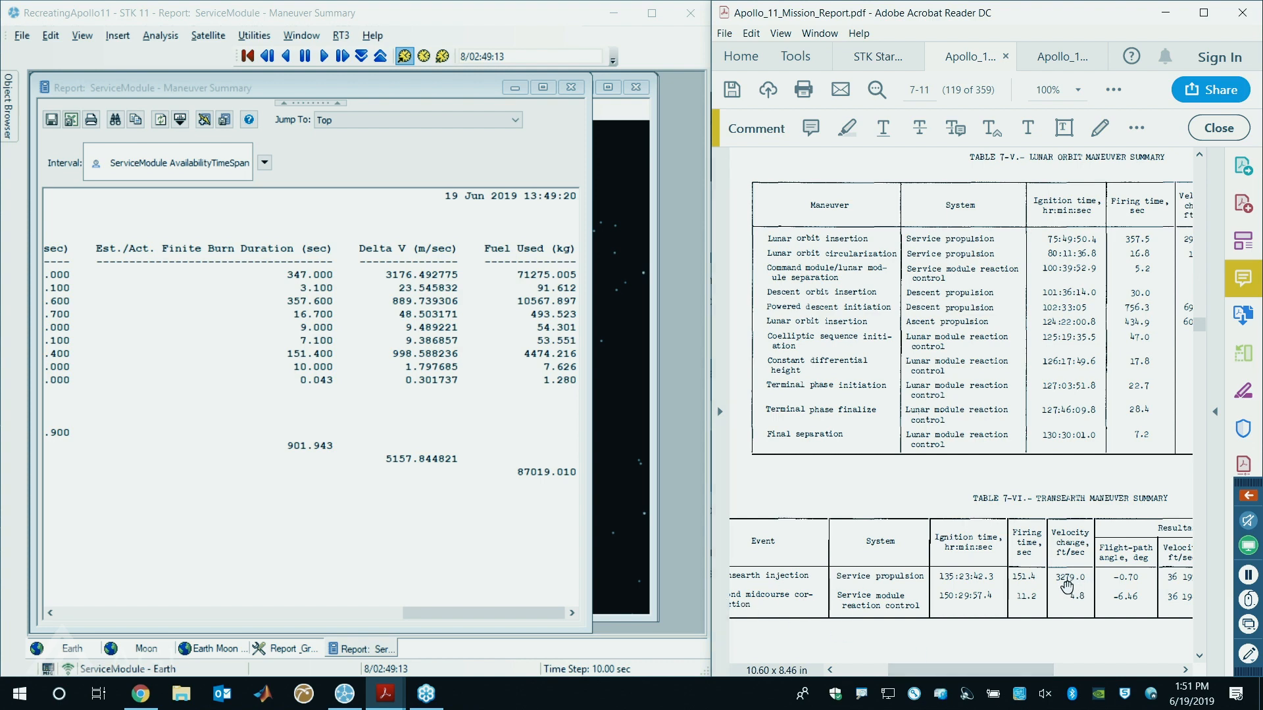
drag(1076, 576, 1084, 581)
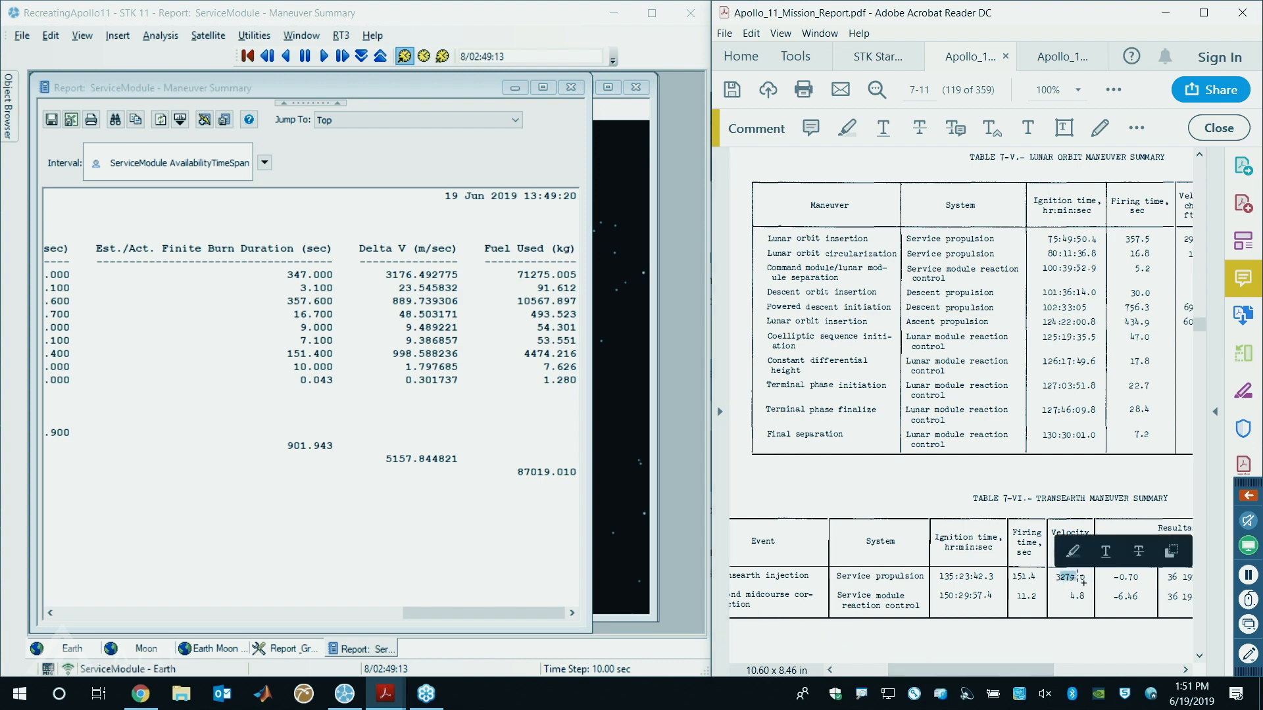
- Change the distance unit of the Delta V column in the Maneuver Summary report to Feet (ft), overriding the defaults
click(532, 361)
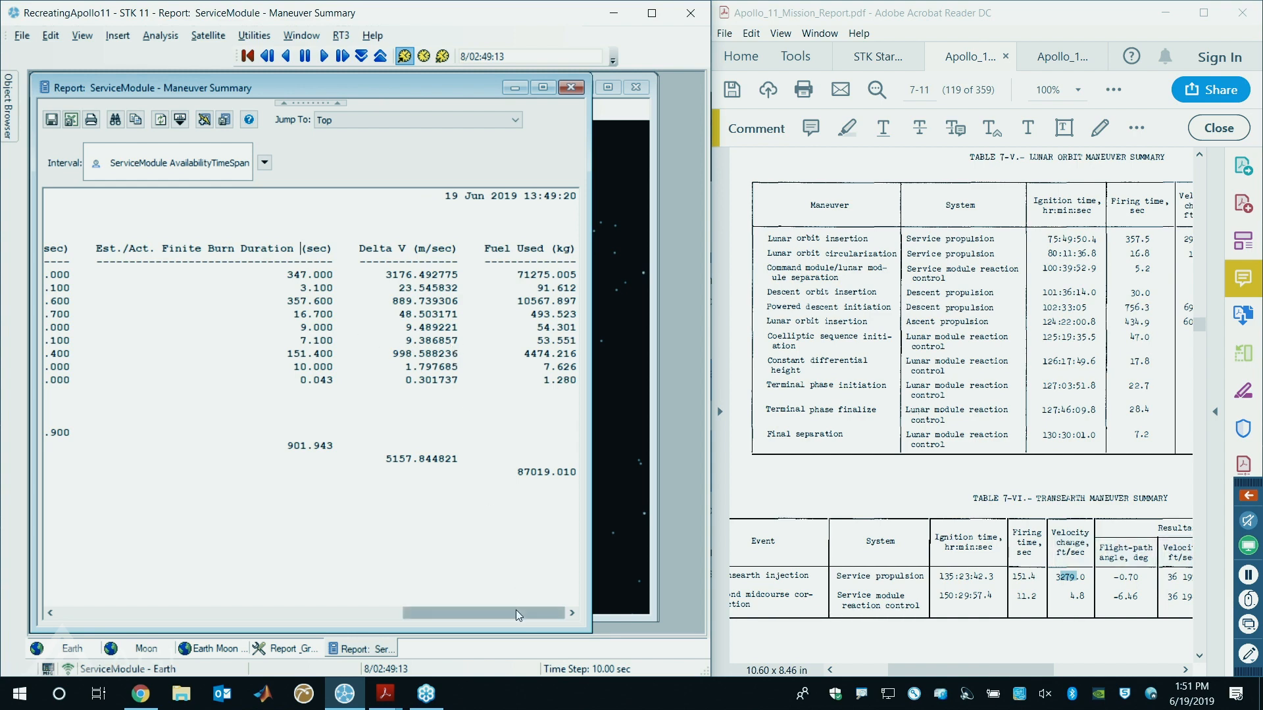
mouse_move(507, 616)
mouse_down()
mouse_move(283, 611)
mouse_move(527, 607)
mouse_up()
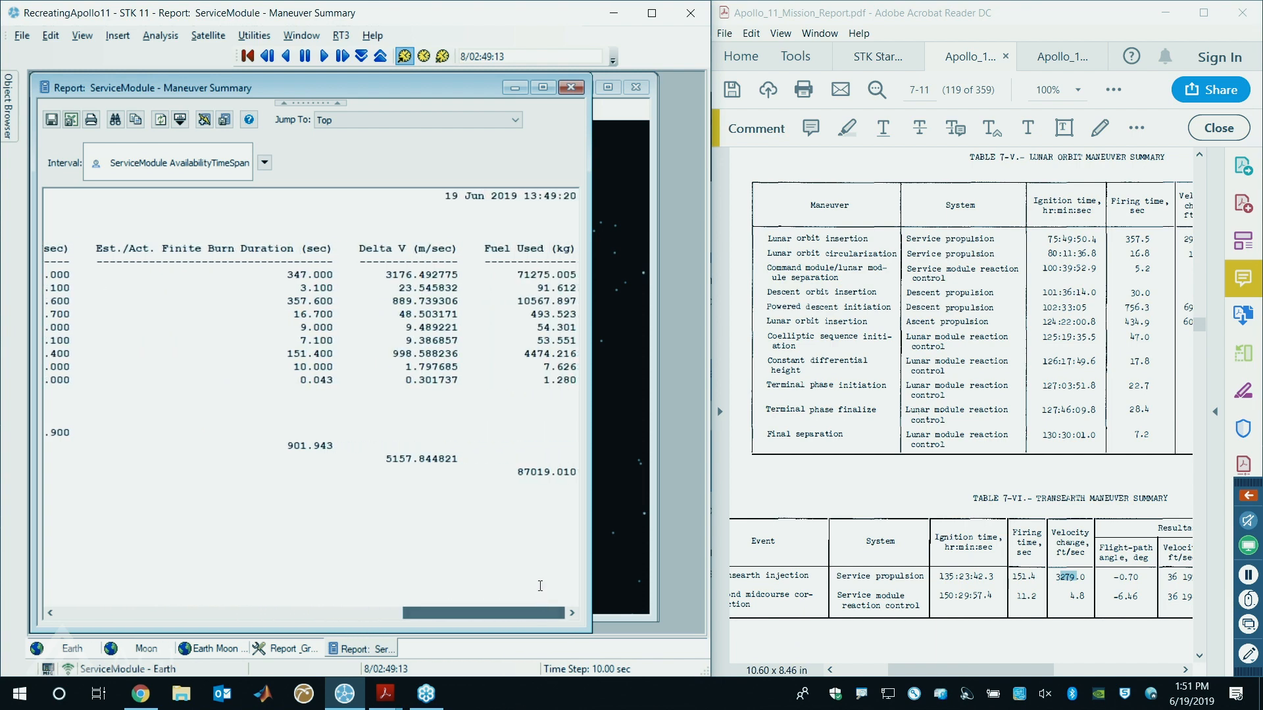
right_click(408, 254)
mouse_move(432, 264)
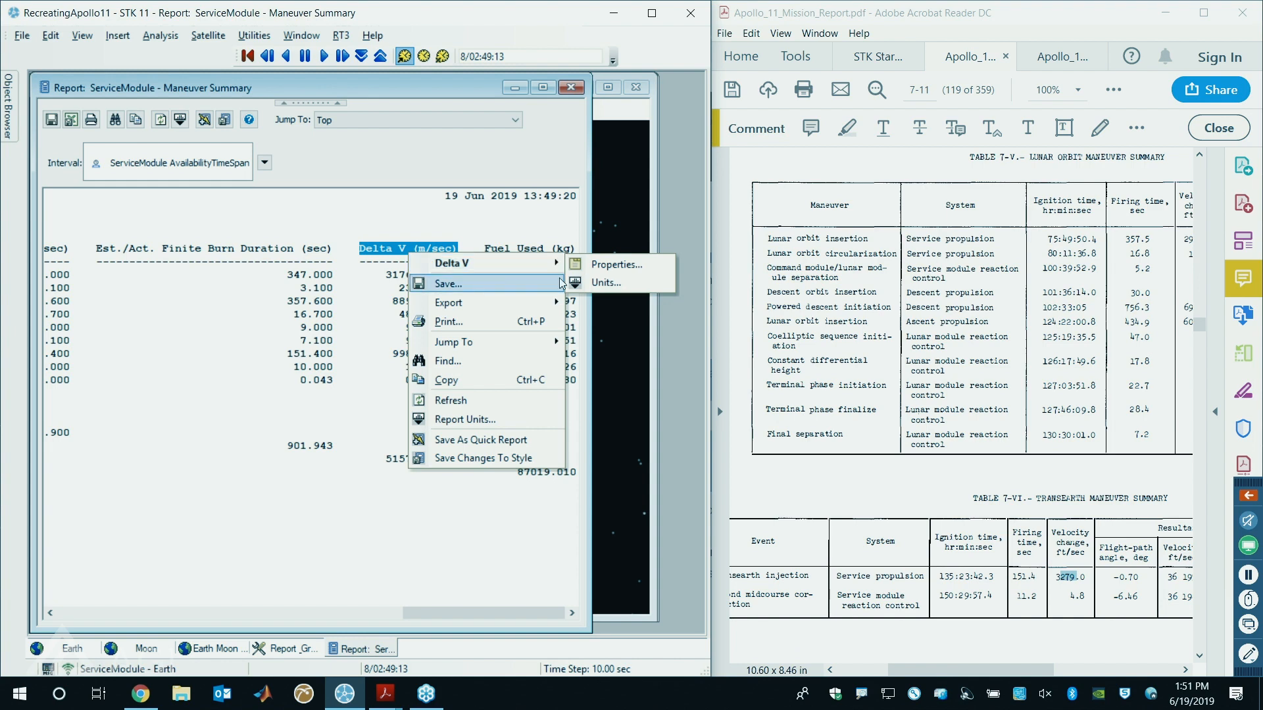
click(604, 283)
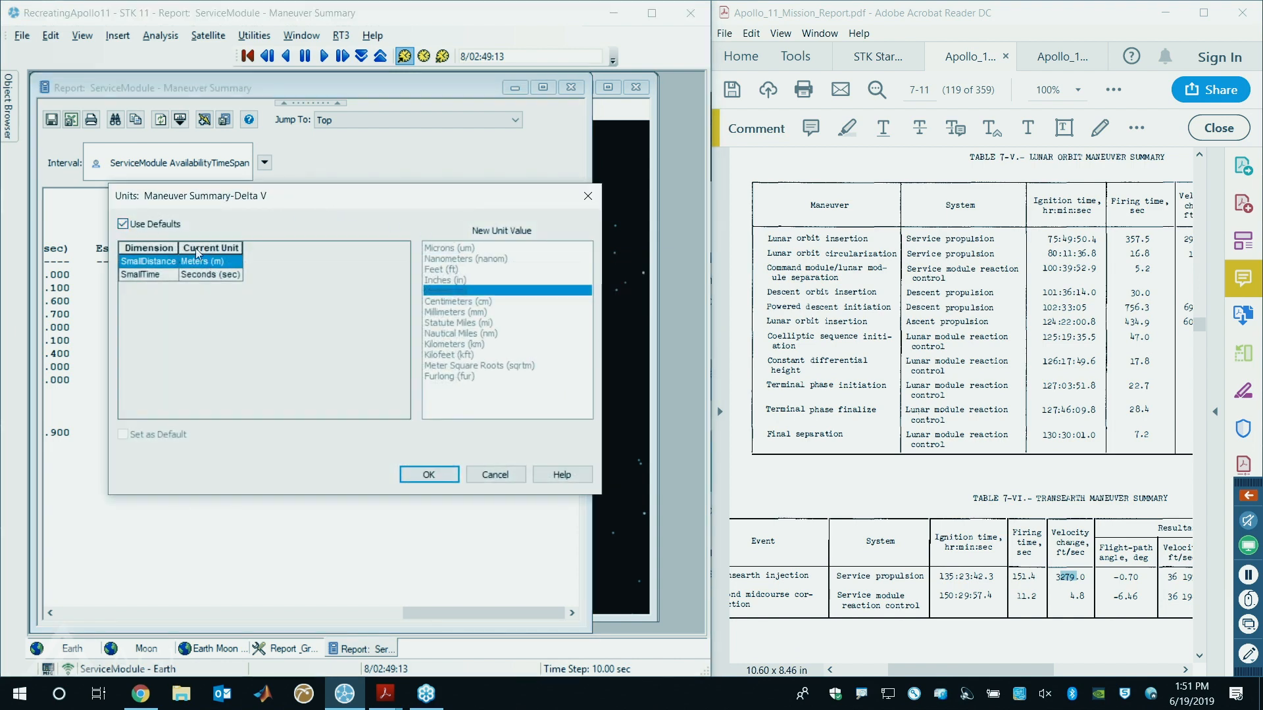
drag(228, 192, 244, 319)
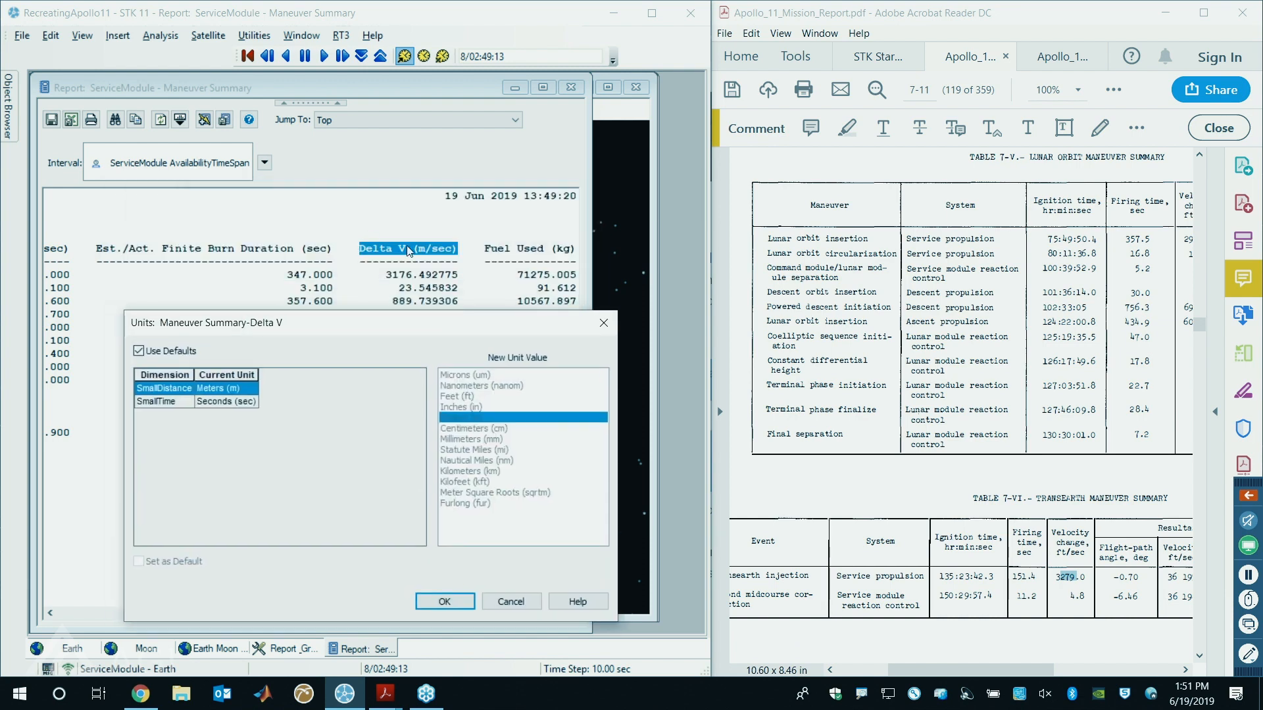
click(139, 351)
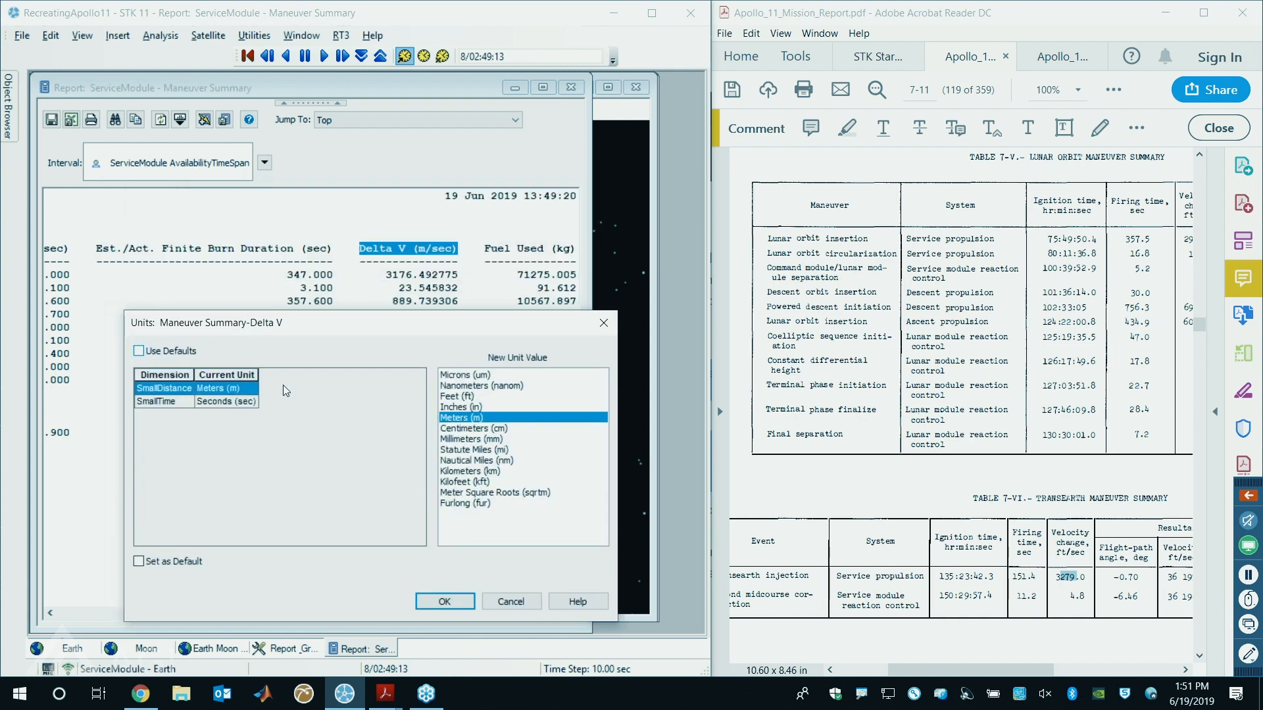
click(455, 397)
click(445, 602)
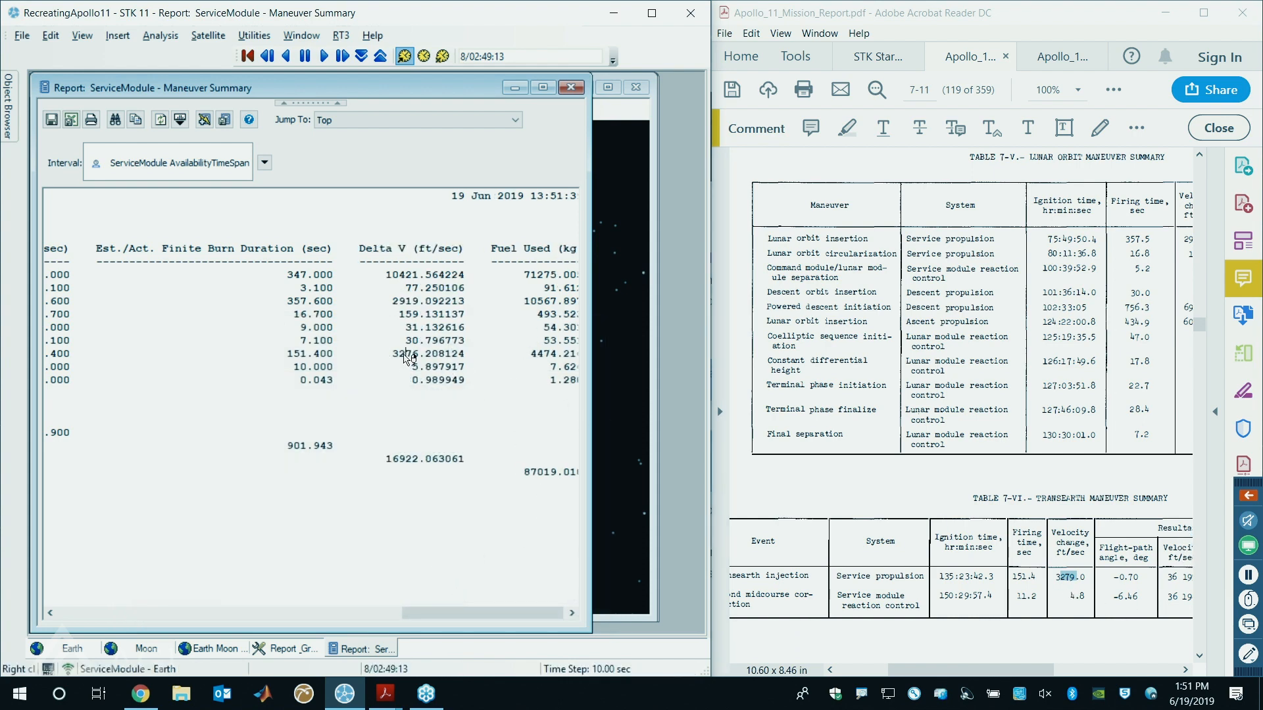
- Compare the report's Delta V values for Transearth injection and the second midcourse correction with the velocity changes in Table 7-VI
drag(394, 354, 413, 356)
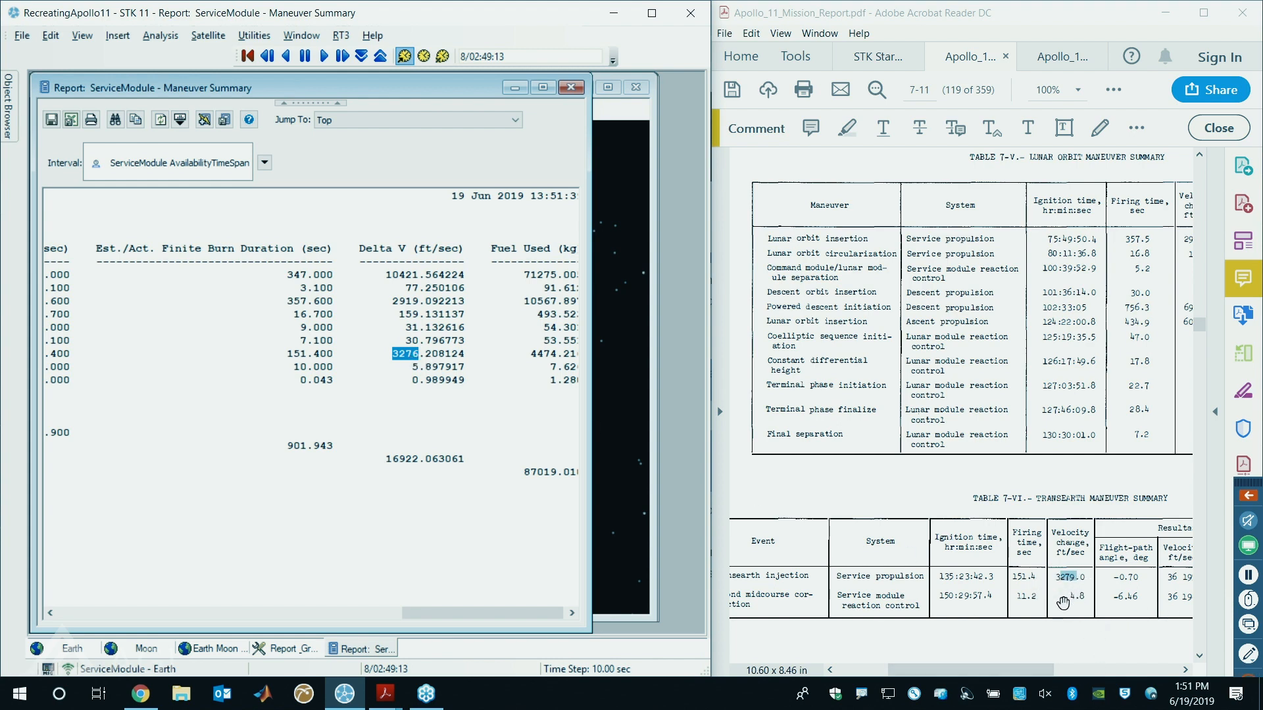
click(416, 371)
click(1071, 599)
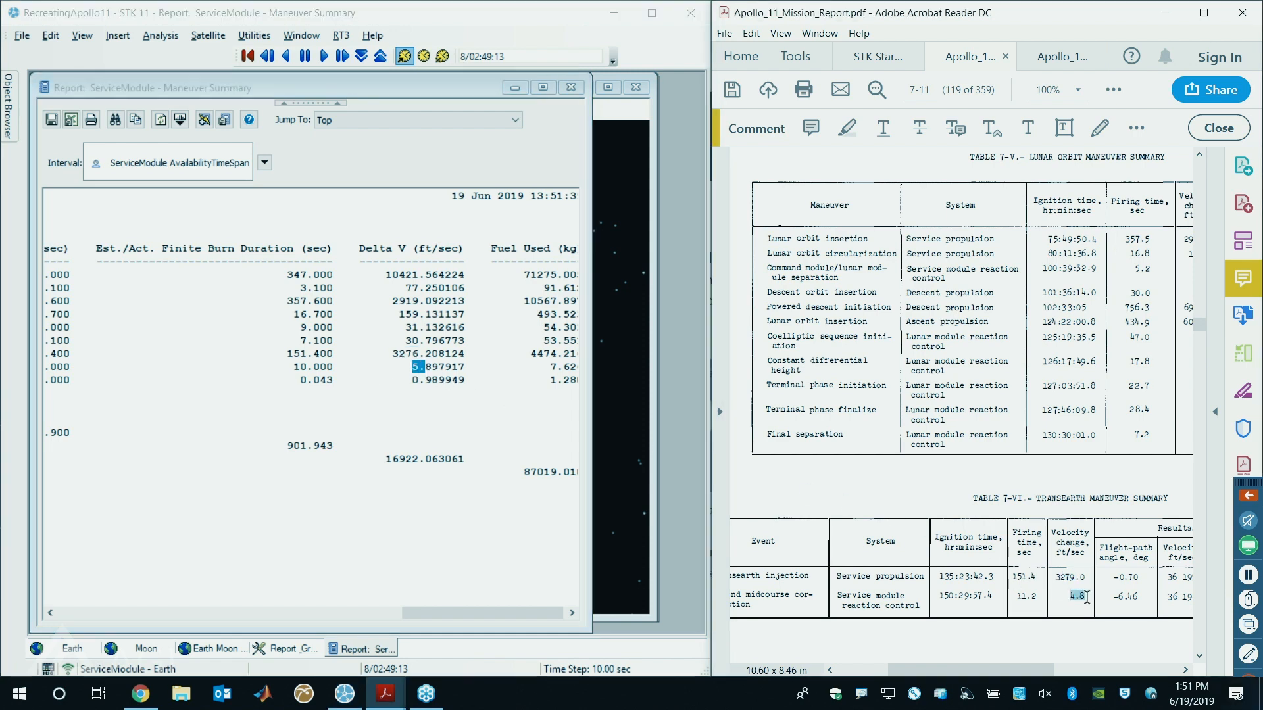
click(1067, 603)
- Compare the Delta V values for lunar orbit insertion and circularization with the velocity change column of Table 7-V
scroll(1089, 556, up, 1)
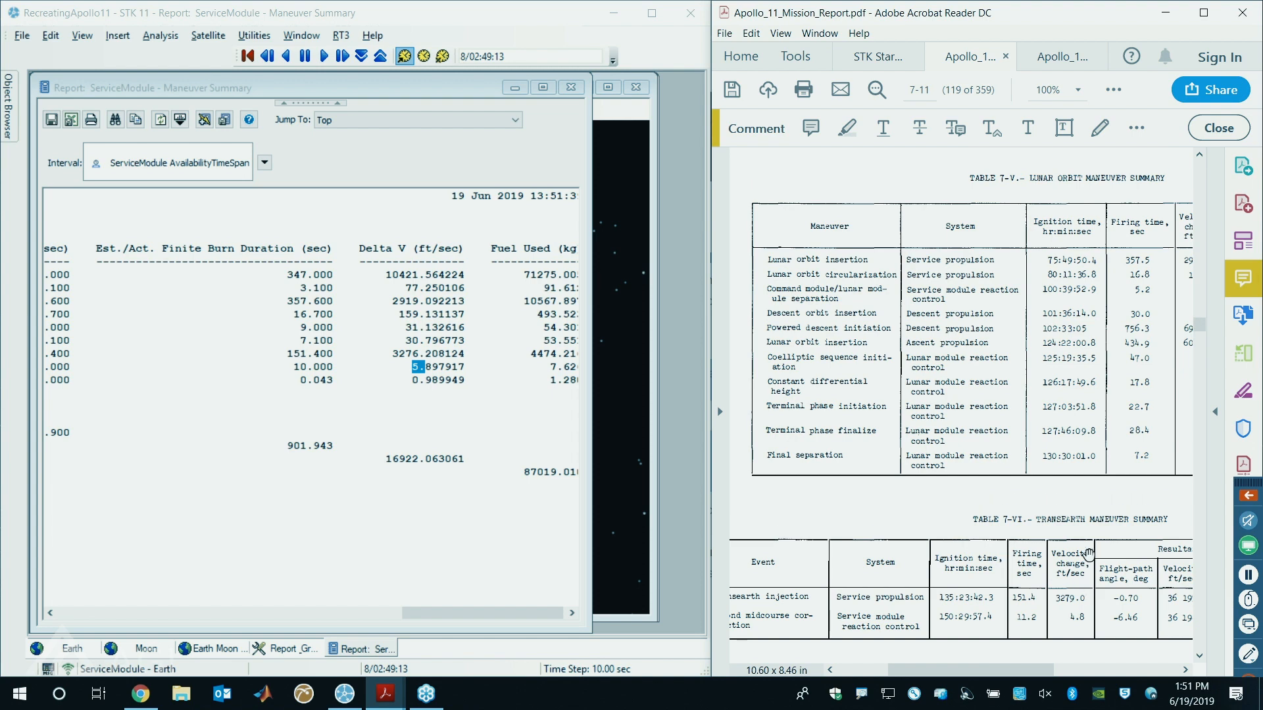
drag(934, 671, 1003, 668)
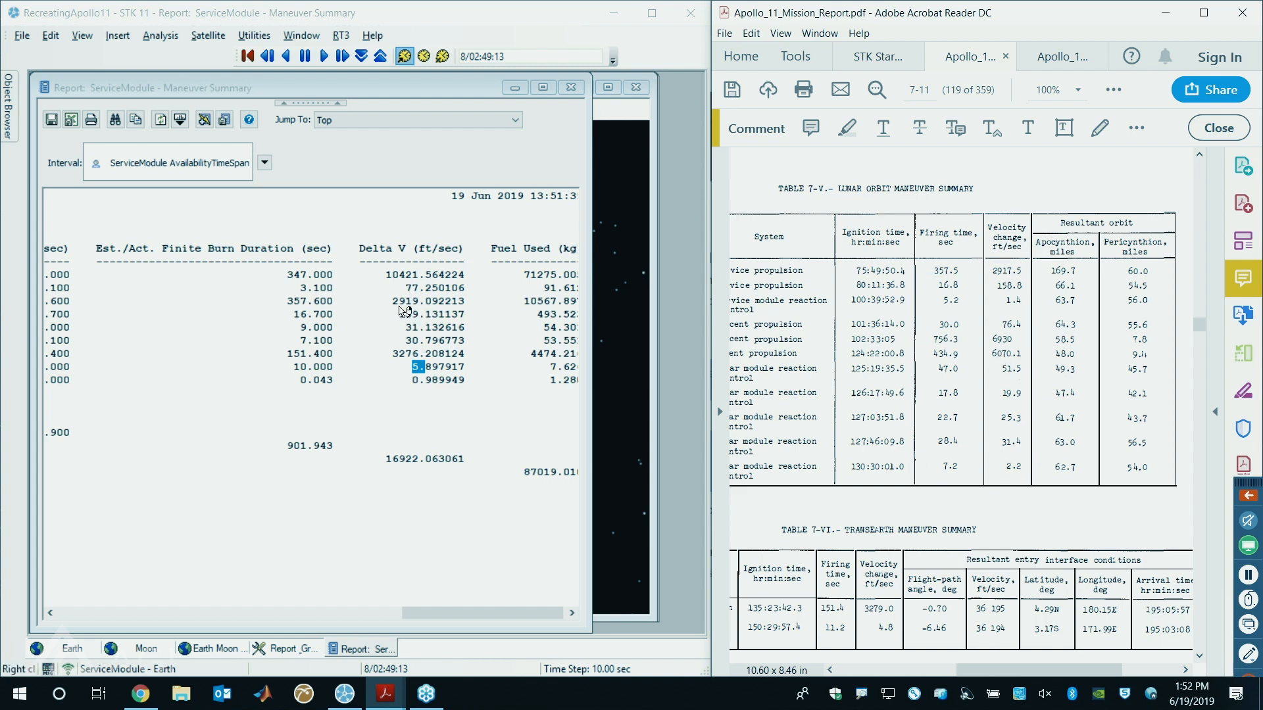
click(426, 305)
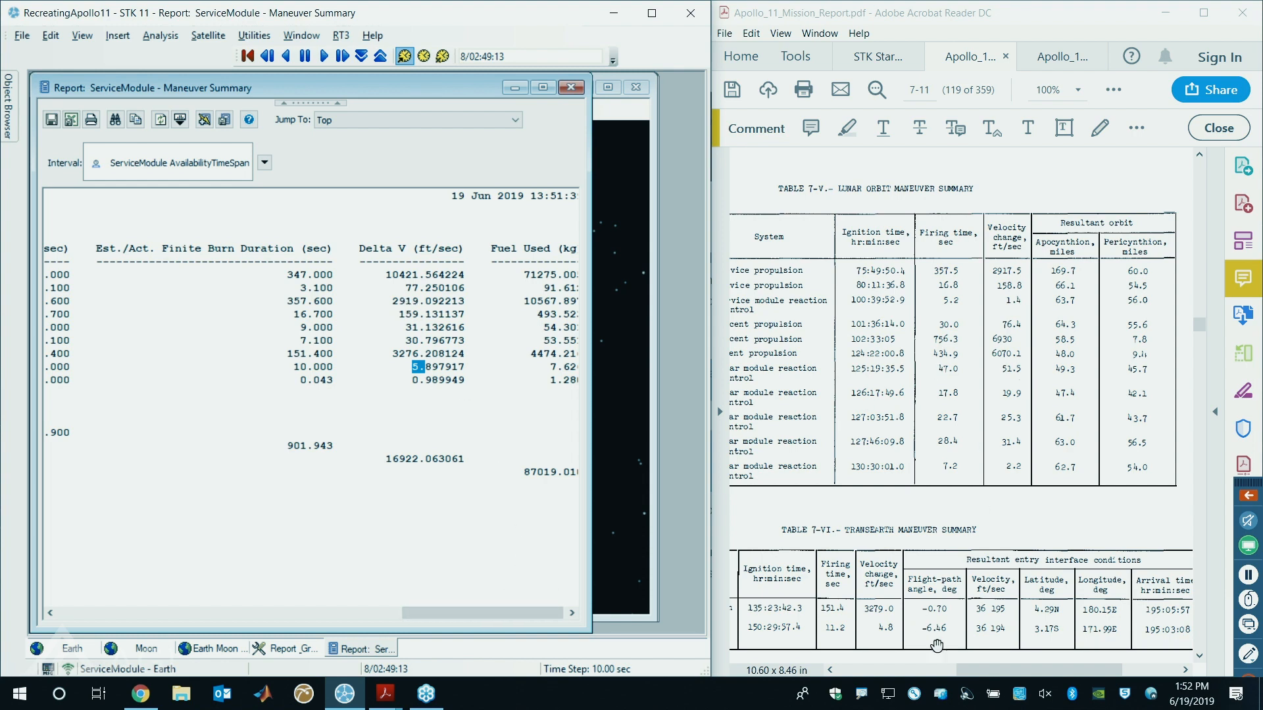
drag(979, 669, 859, 681)
scroll(833, 194, right, 5)
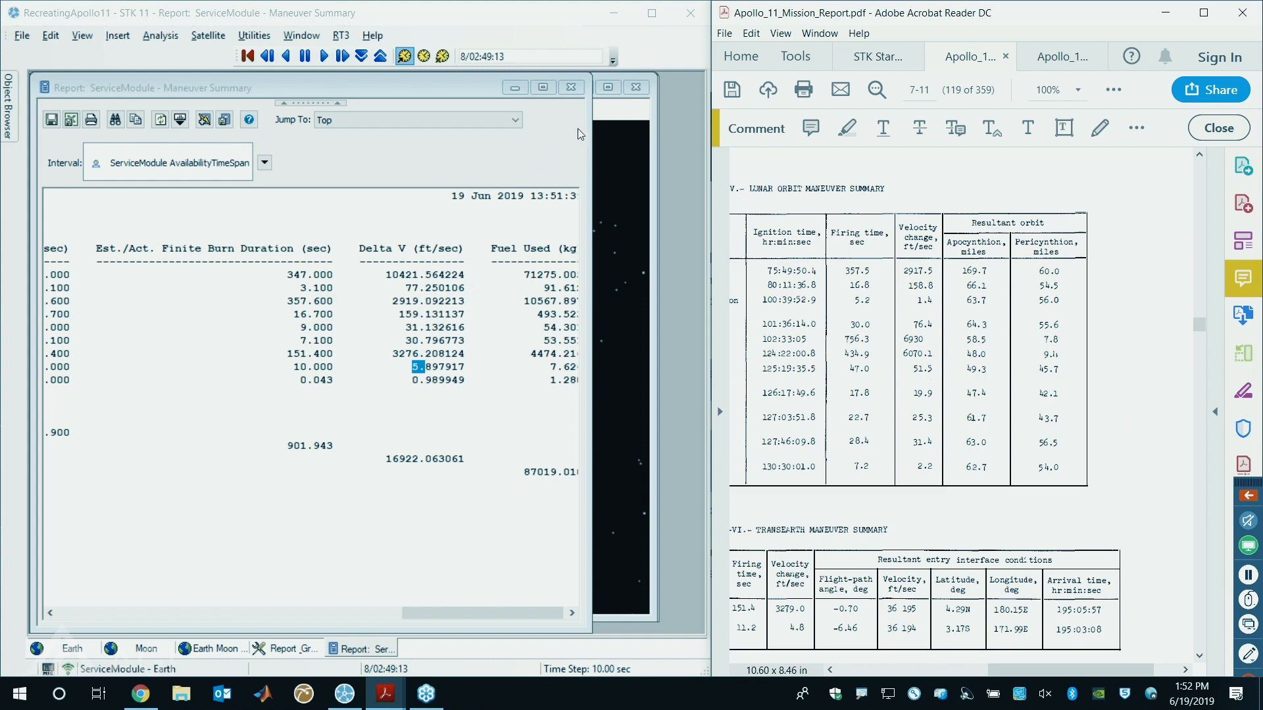
- Close the Maneuver Summary report and the Report & Graph Manager, and open CommandModule's properties with the window fitted beside the document
click(571, 90)
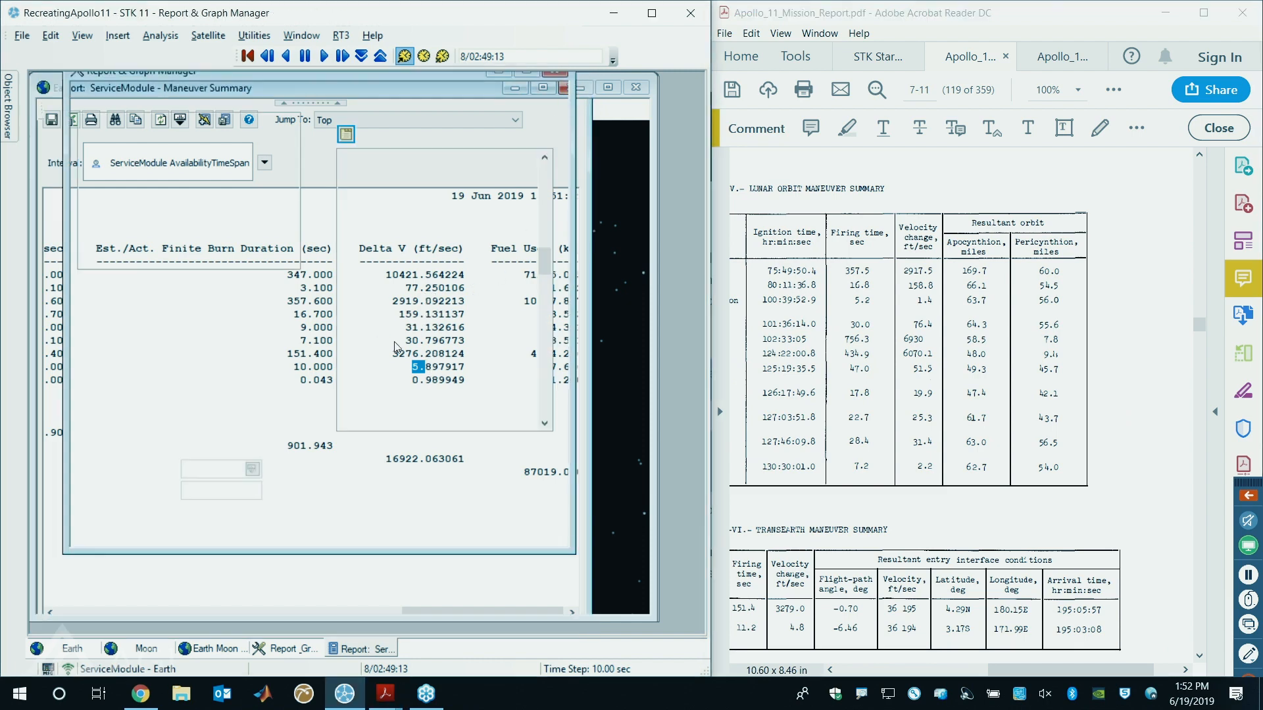
drag(472, 80, 515, 152)
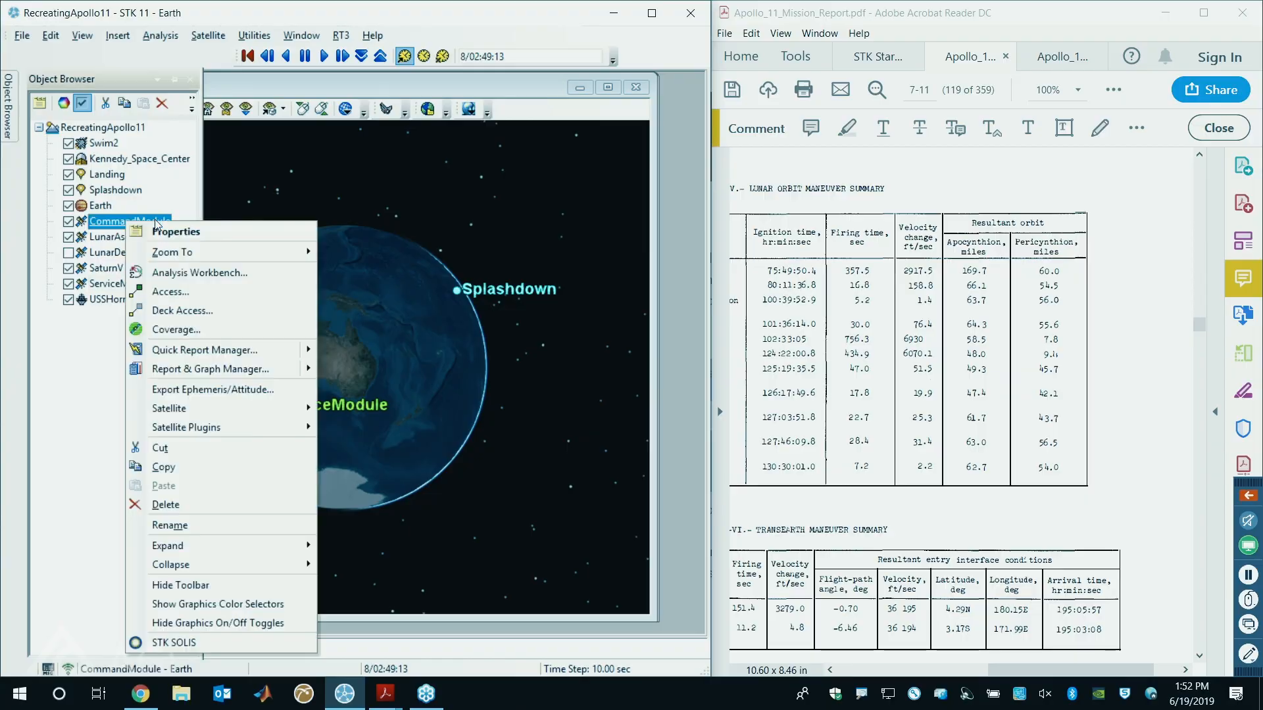
click(191, 229)
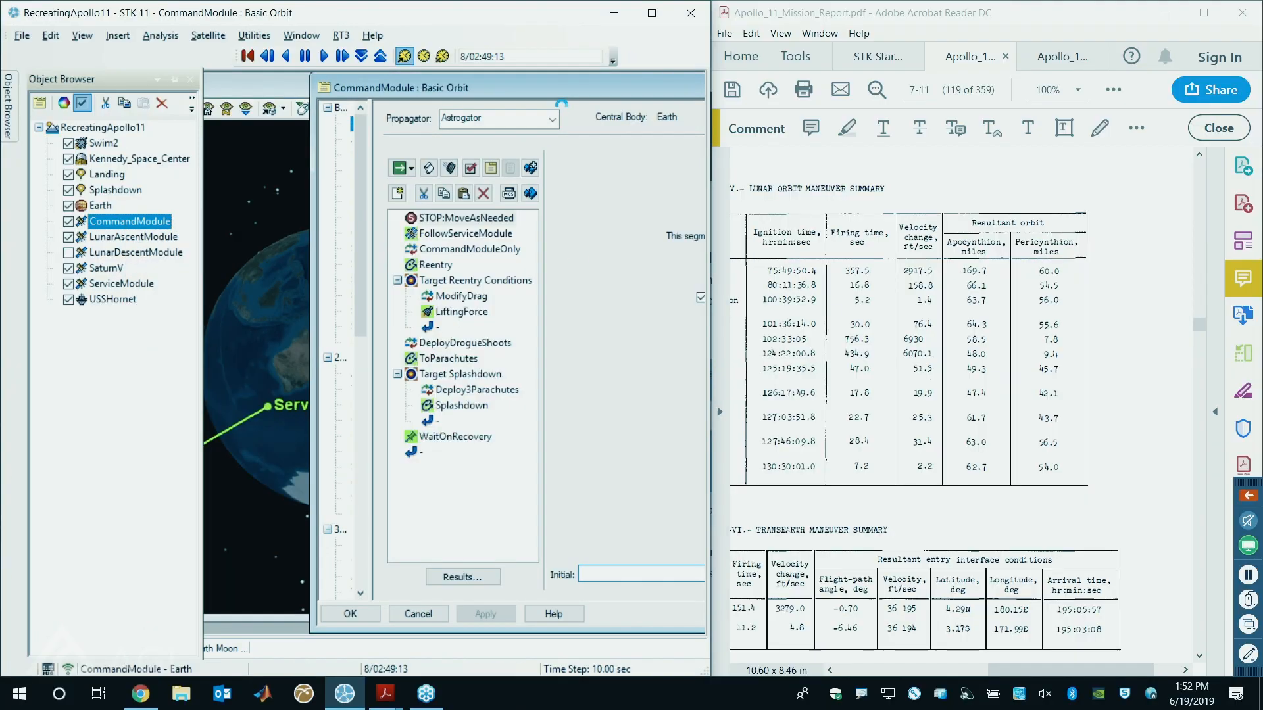
drag(569, 98, 211, 94)
drag(291, 89, 368, 89)
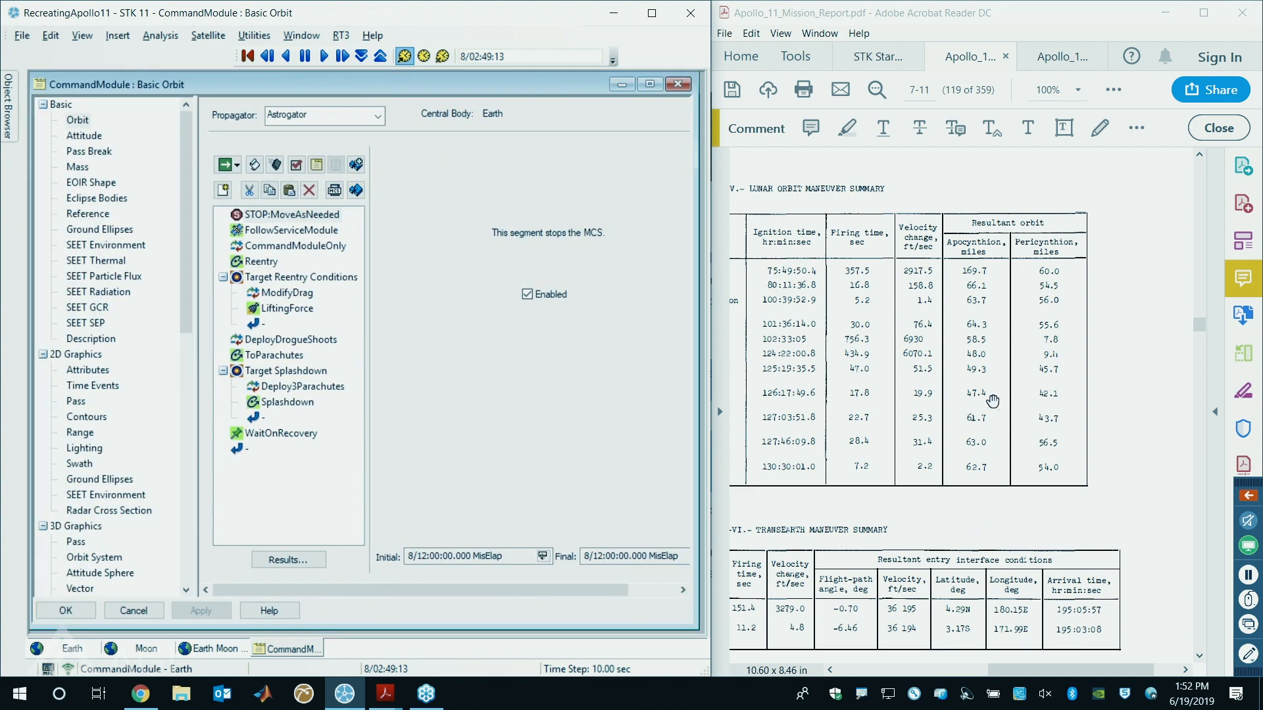
- Switch to the STK Start Training Manual and read the Model the Reentry, Run the MCS and View in 3D instructions
click(1027, 405)
key(ctrl+shift+Tab)
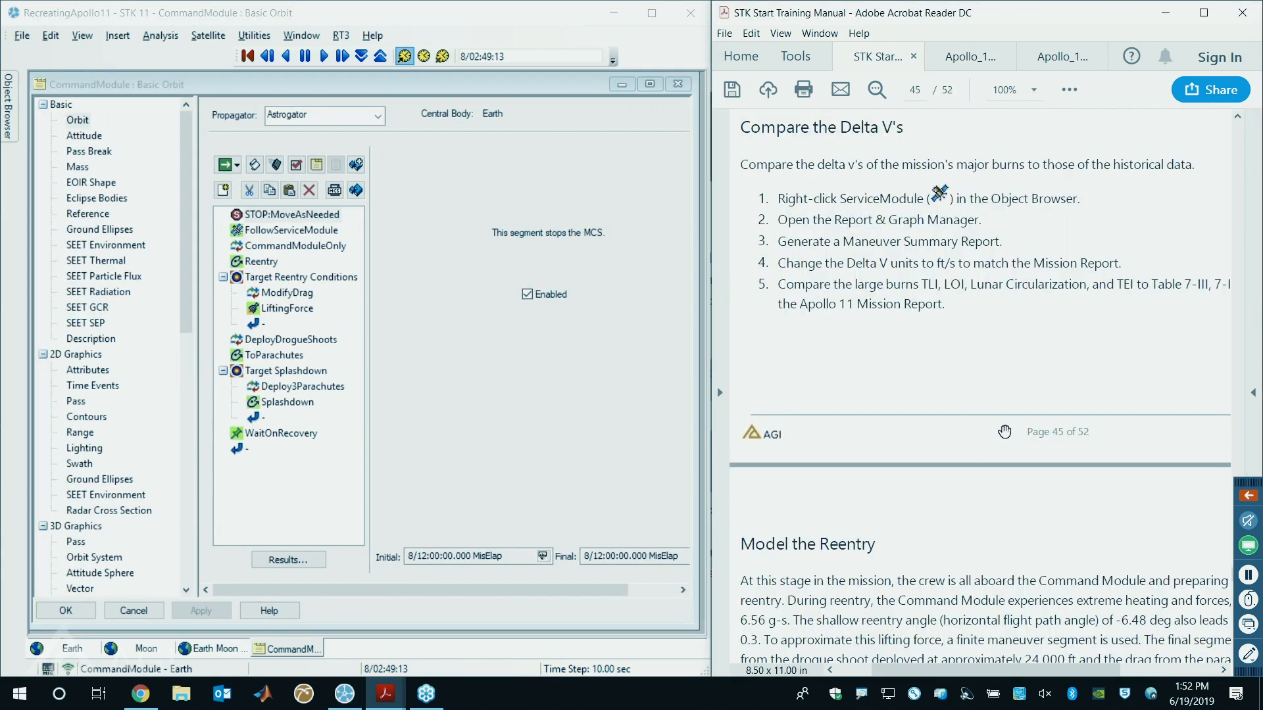
scroll(986, 410, down, 10)
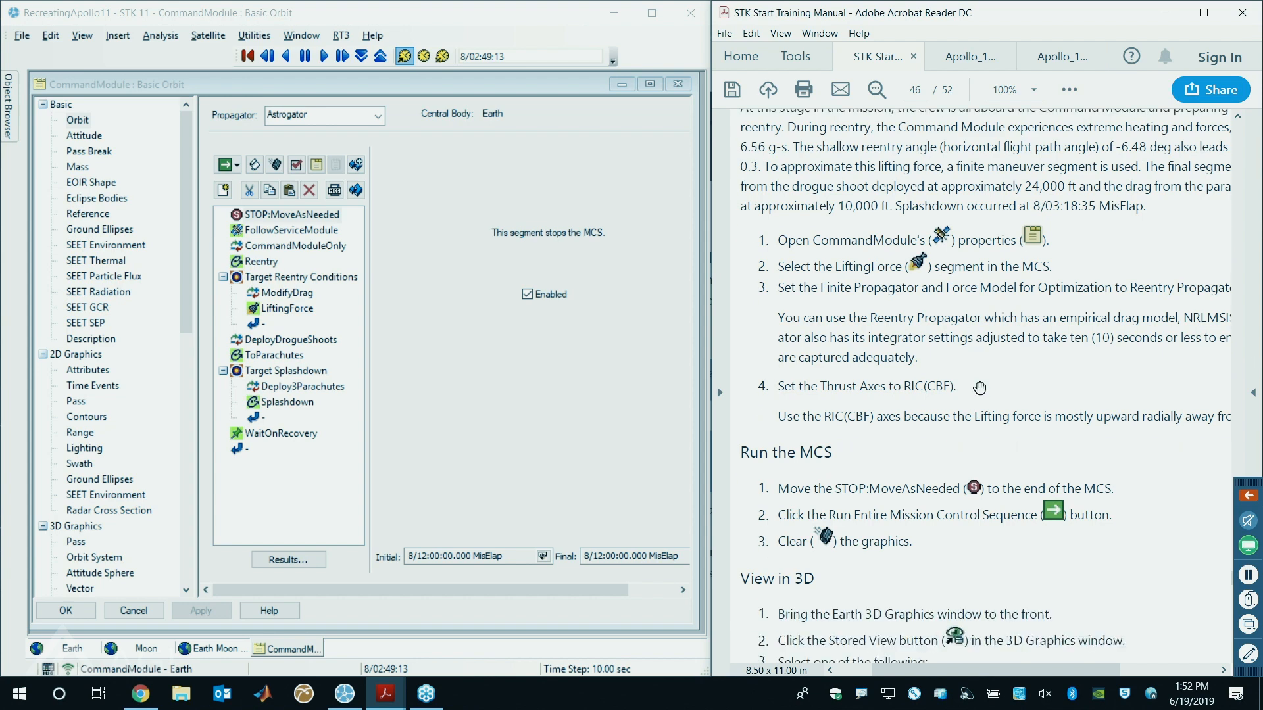
scroll(927, 338, down, 1)
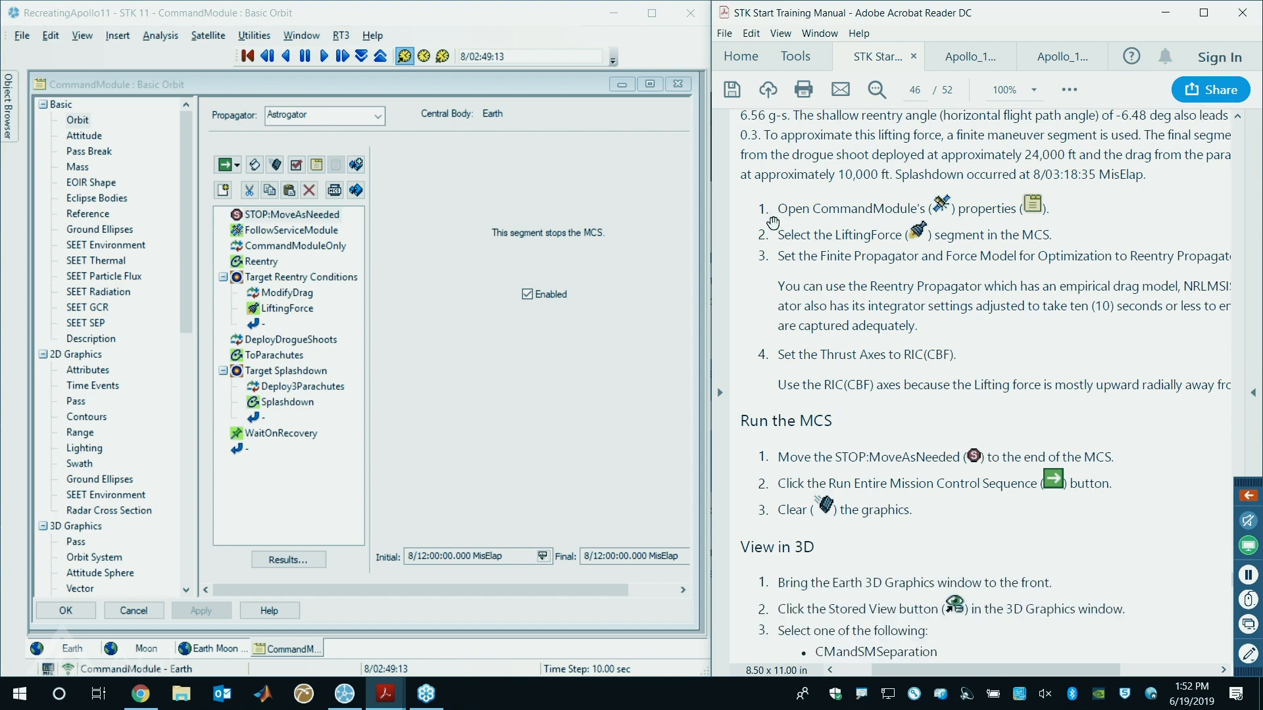
scroll(980, 452, down, 10)
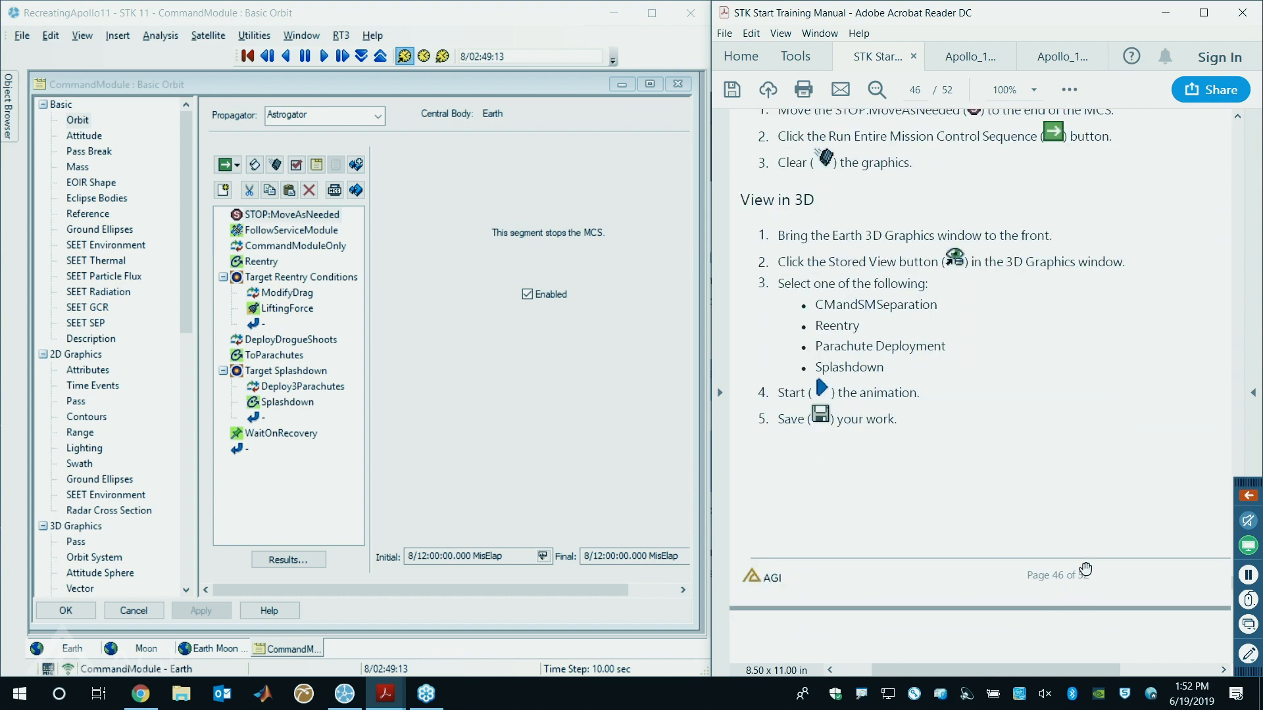
scroll(994, 456, up, 14)
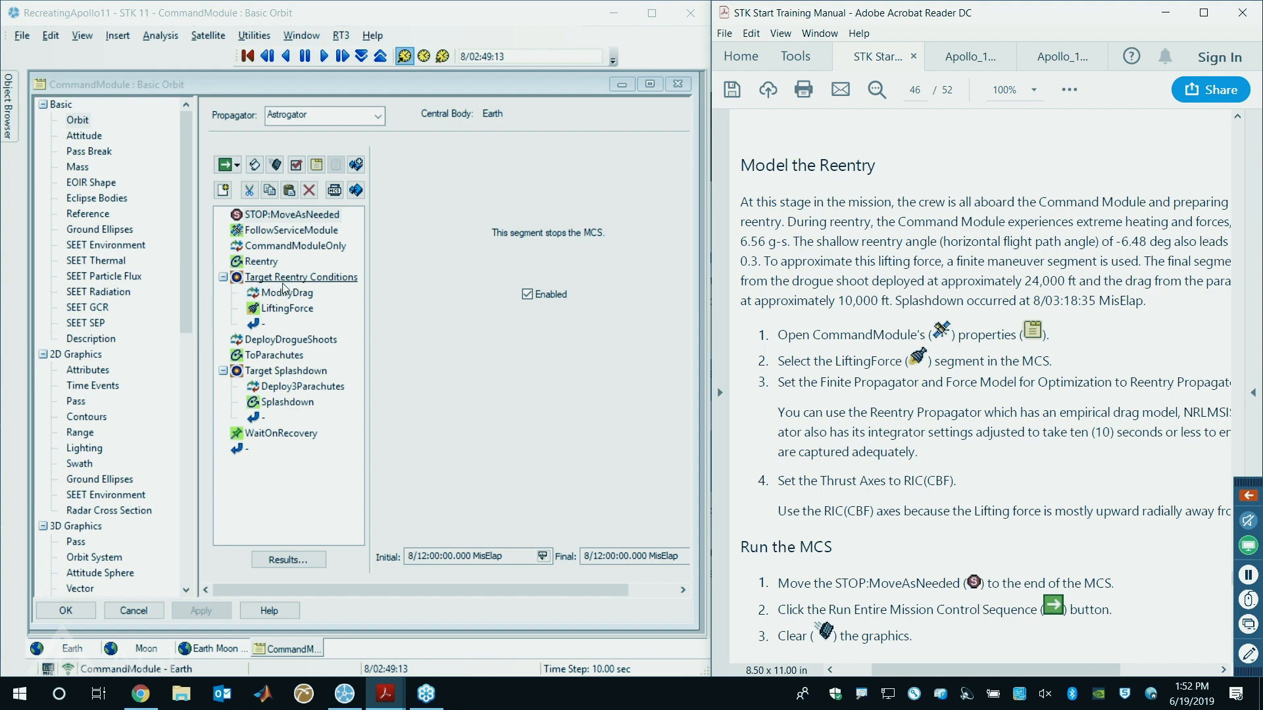
- Set the LiftingForce segment's finite propagator and force model for optimization to Reentry Propagator
click(285, 311)
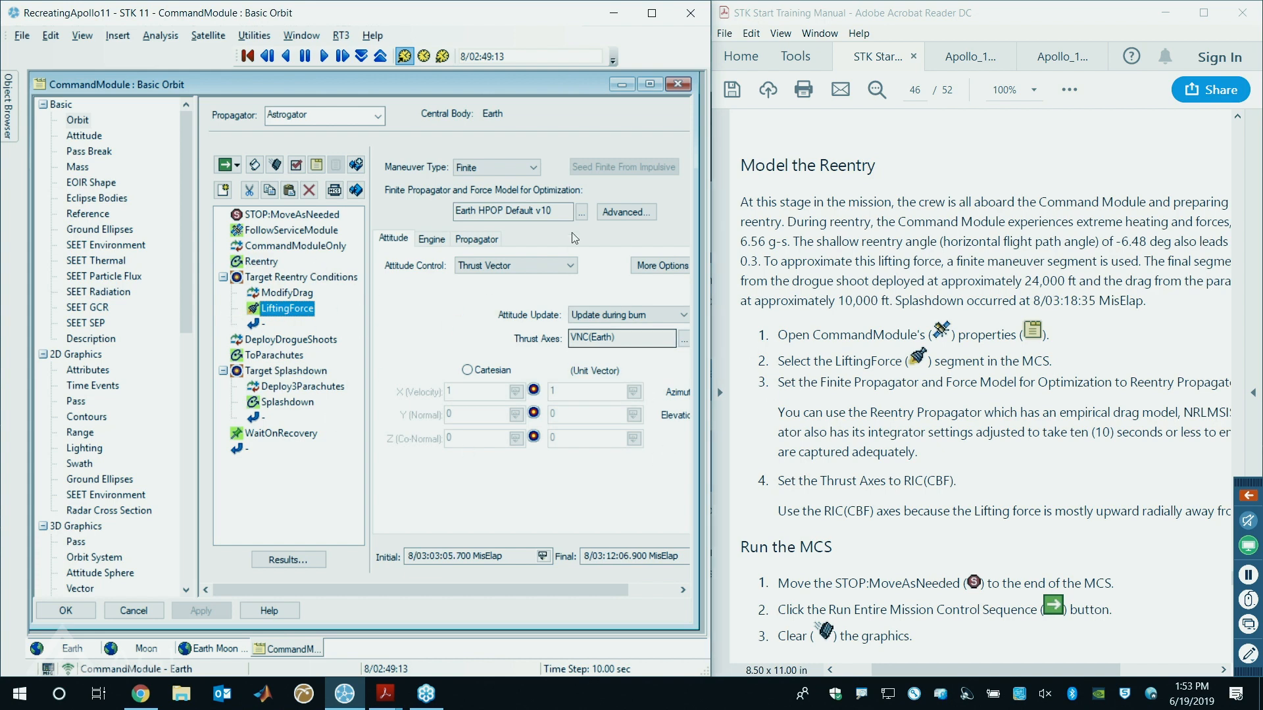
drag(530, 597, 595, 599)
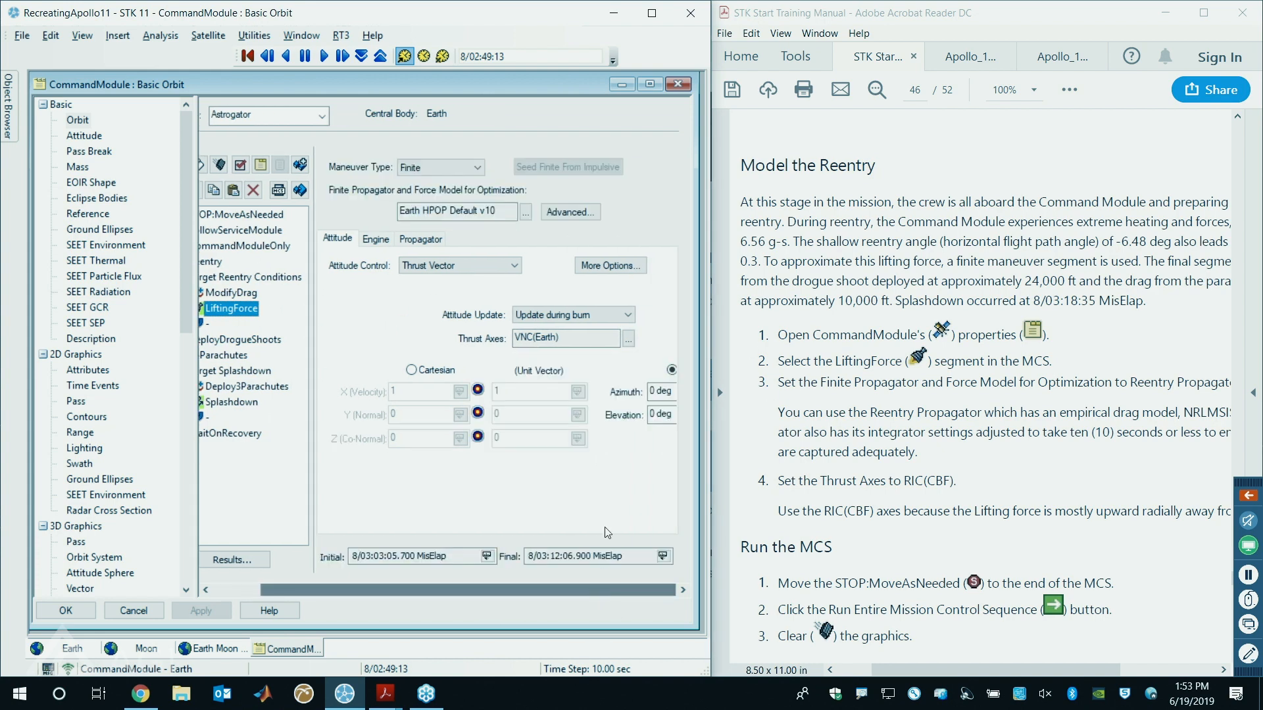
click(527, 217)
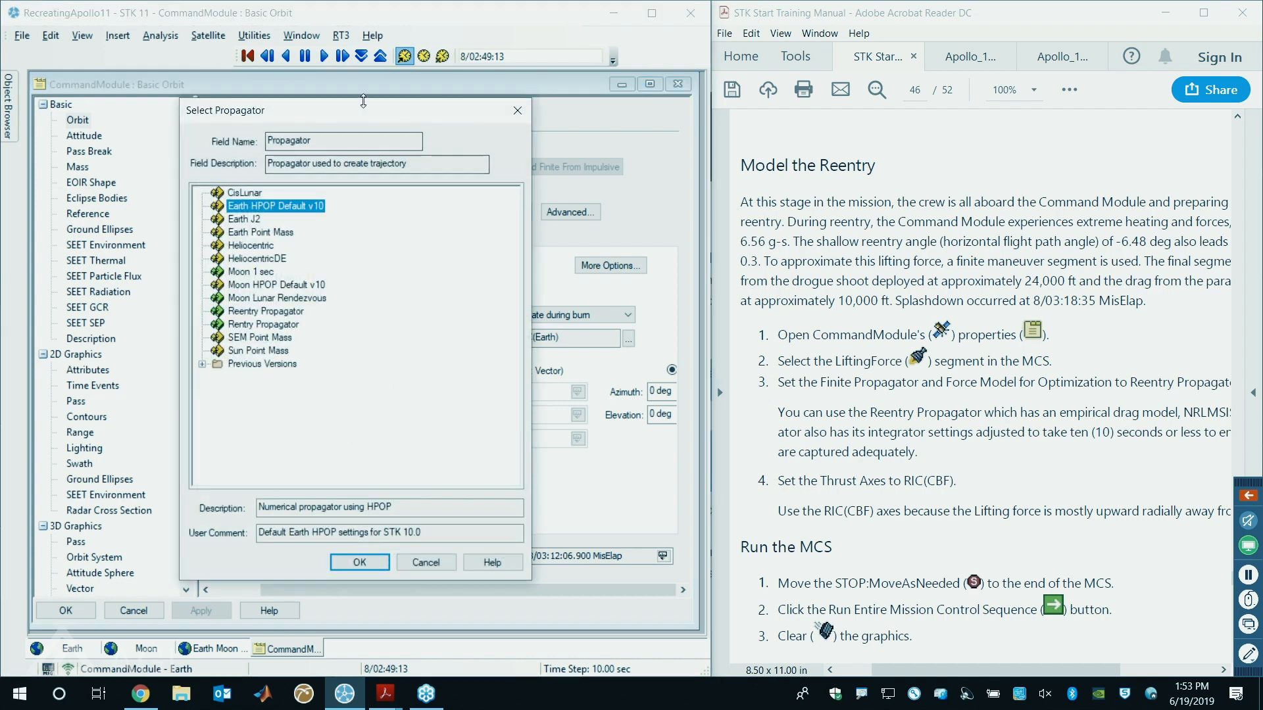
drag(368, 119, 496, 348)
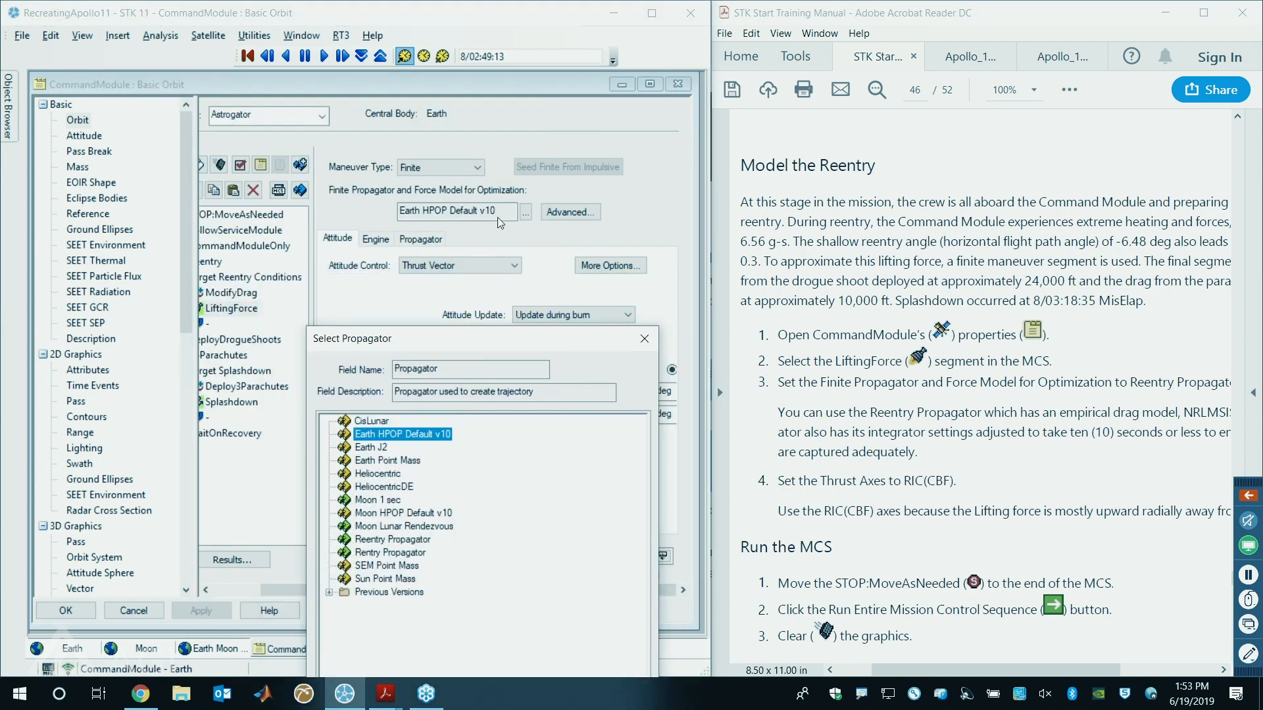
double_click(388, 542)
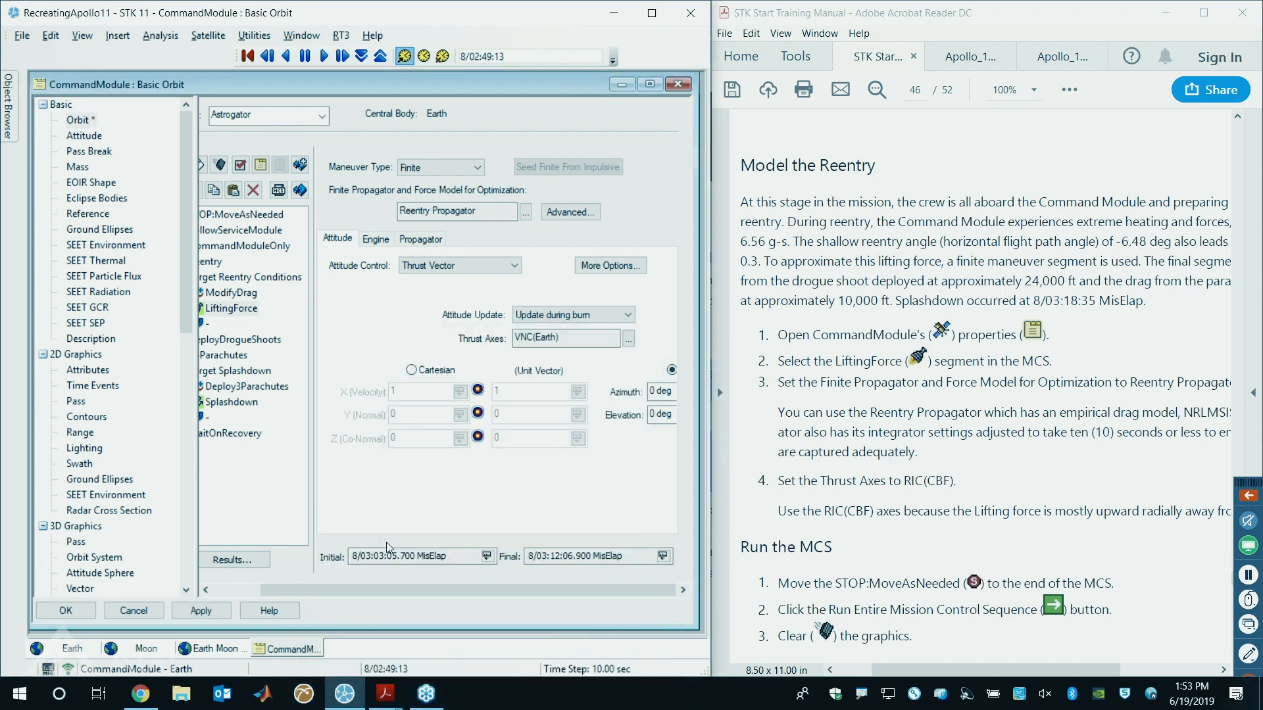
drag(417, 211, 400, 211)
- Set the LiftingForce segment's Thrust Axes to the satellite template RIC(CBF)
scroll(1005, 446, down, 2)
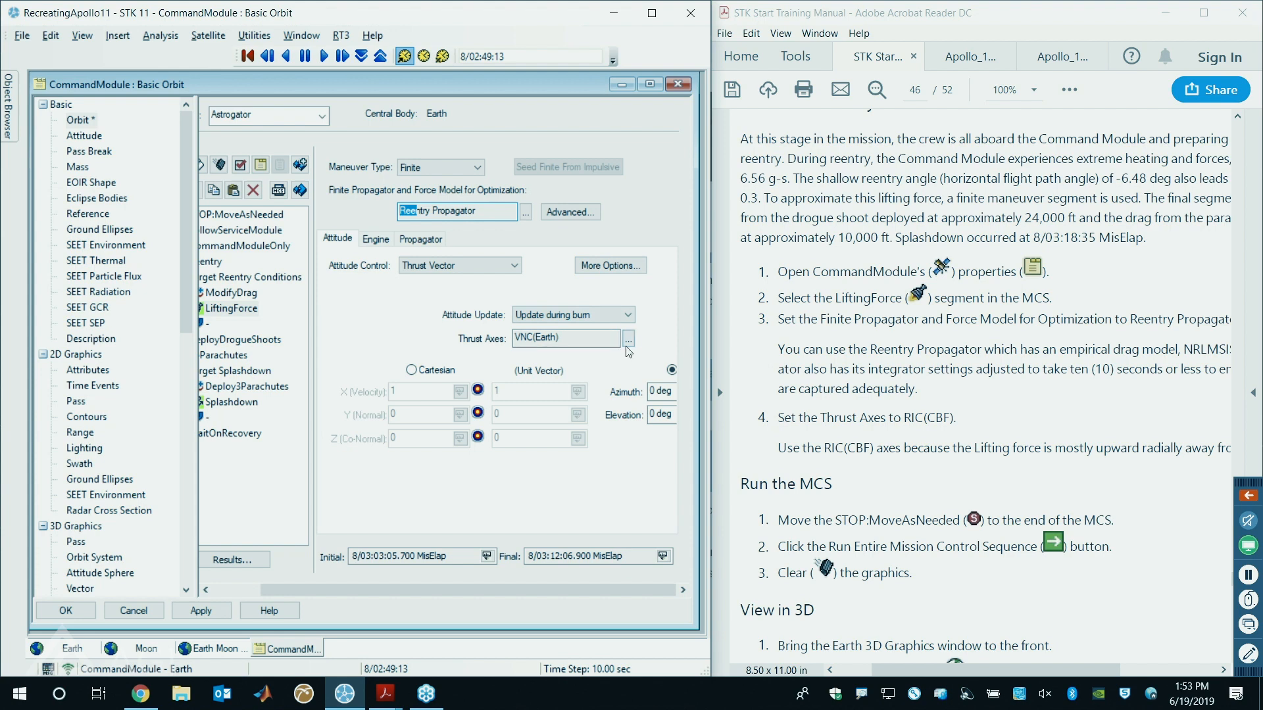
drag(562, 338, 504, 337)
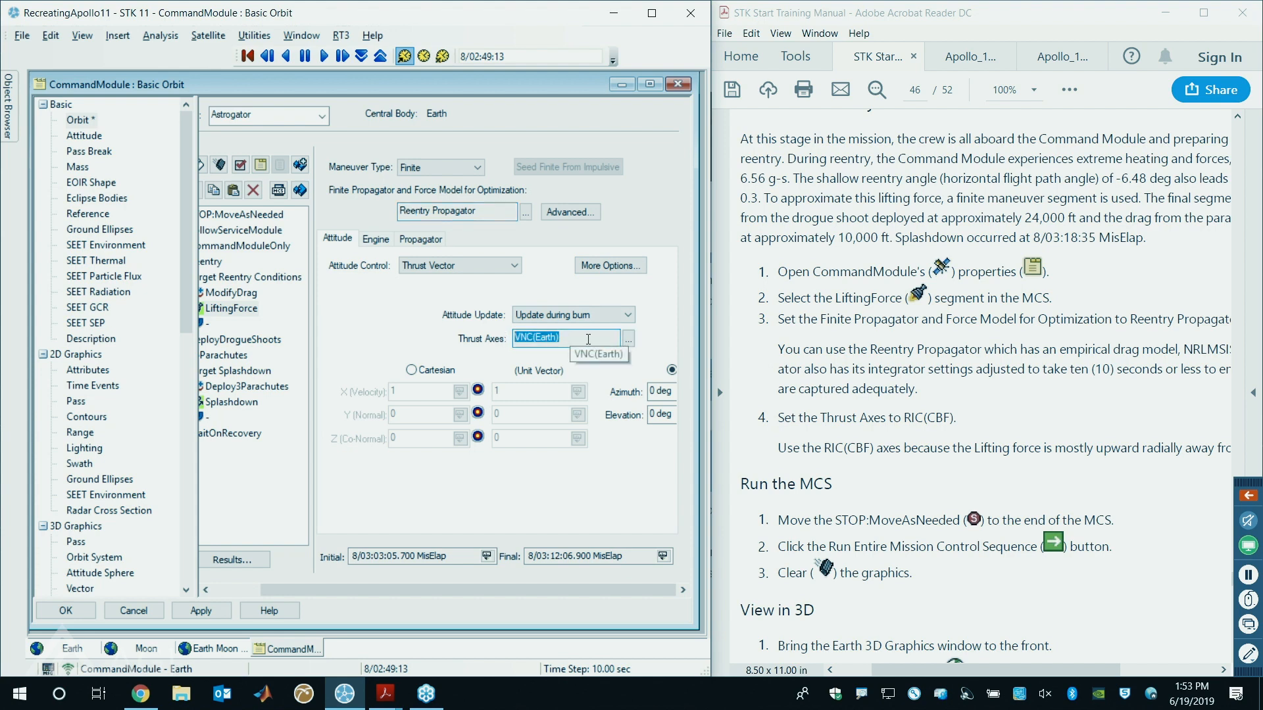
click(629, 338)
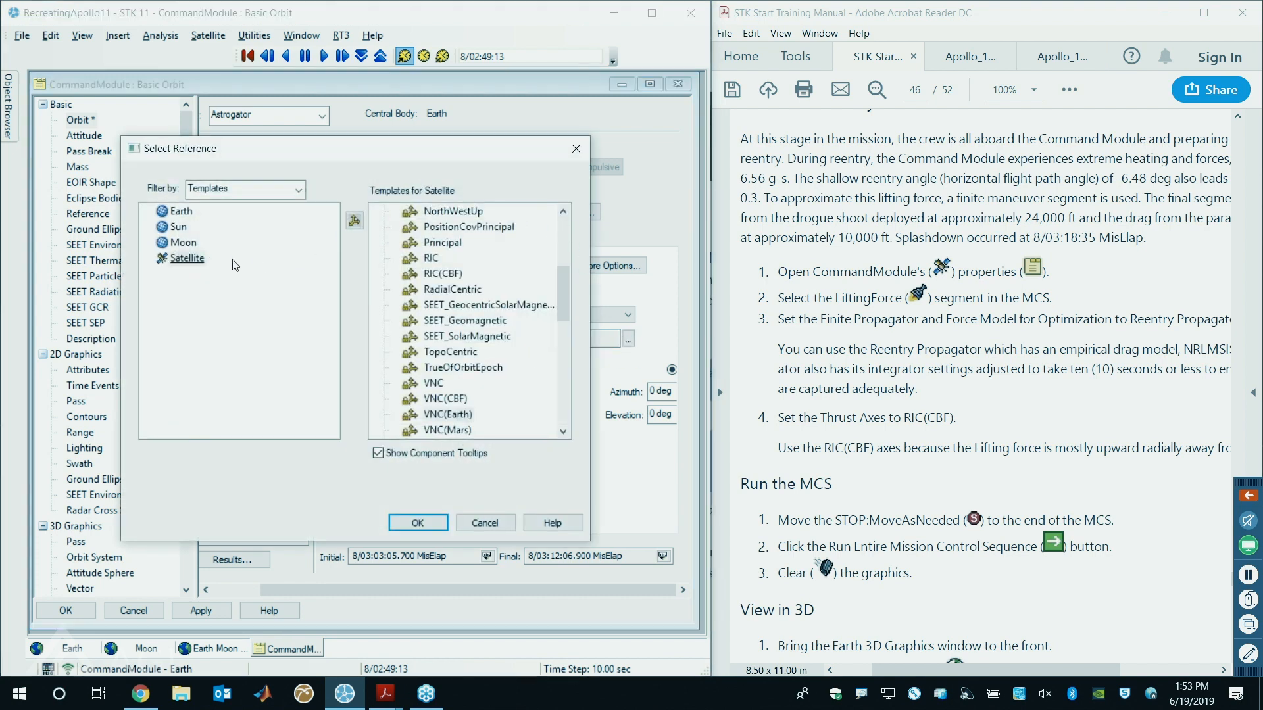
click(175, 259)
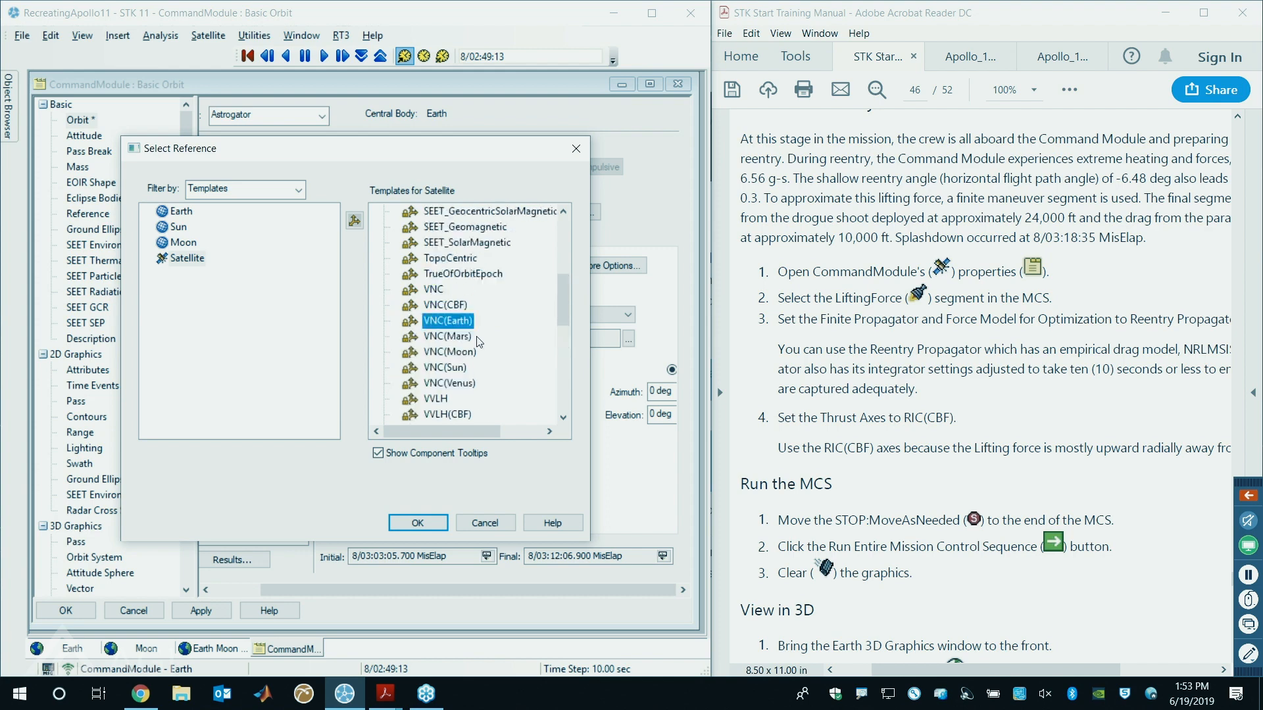
double_click(445, 227)
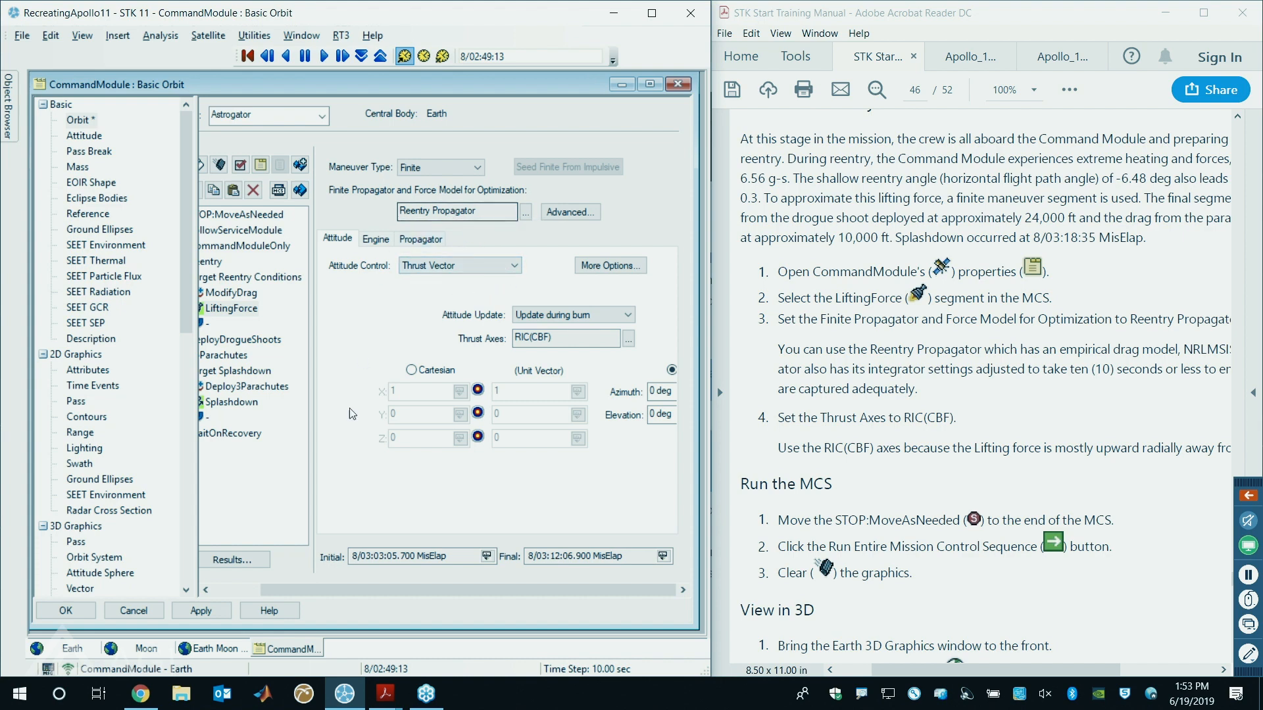
drag(397, 591, 348, 591)
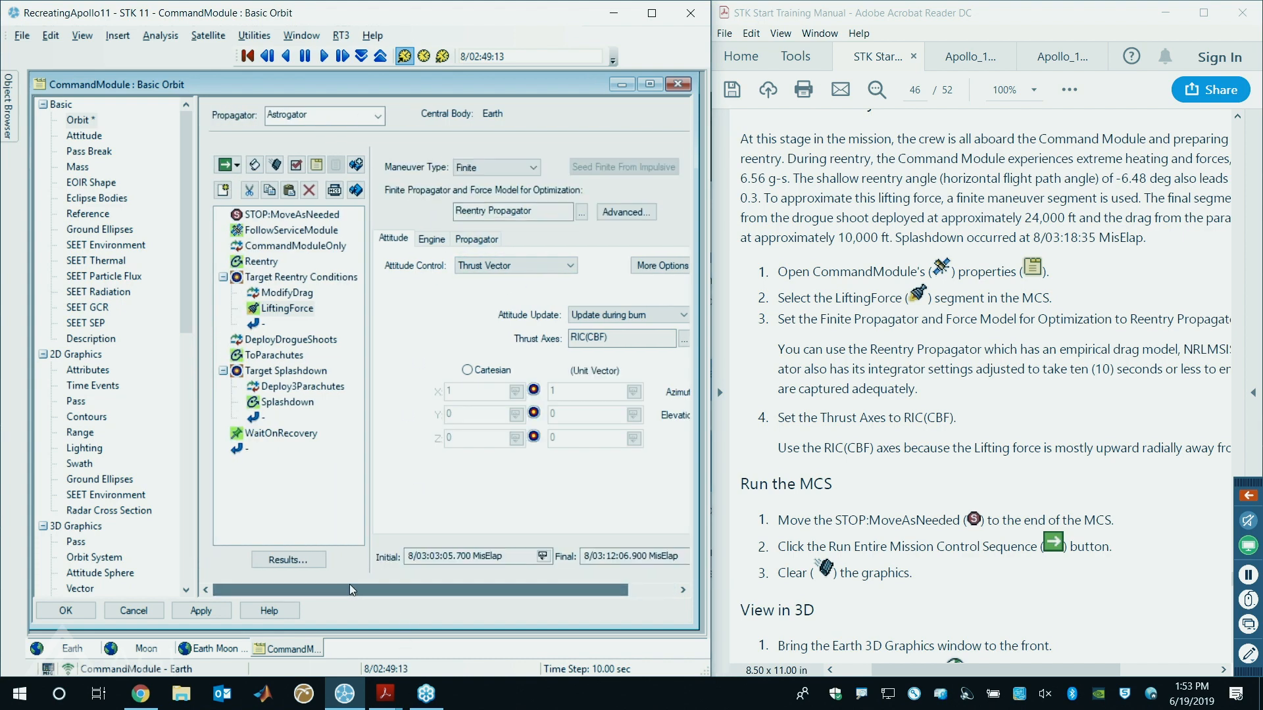